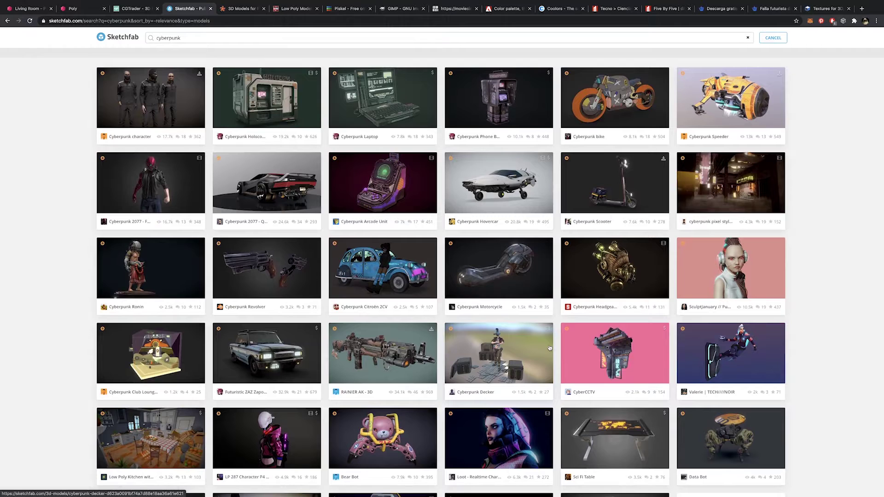
Look through the Sketchfab search results for cyberpunk models, including the store models.
{"action": "scroll", "coordinate": [549, 348], "scroll_direction": "down", "scroll_amount": 1}
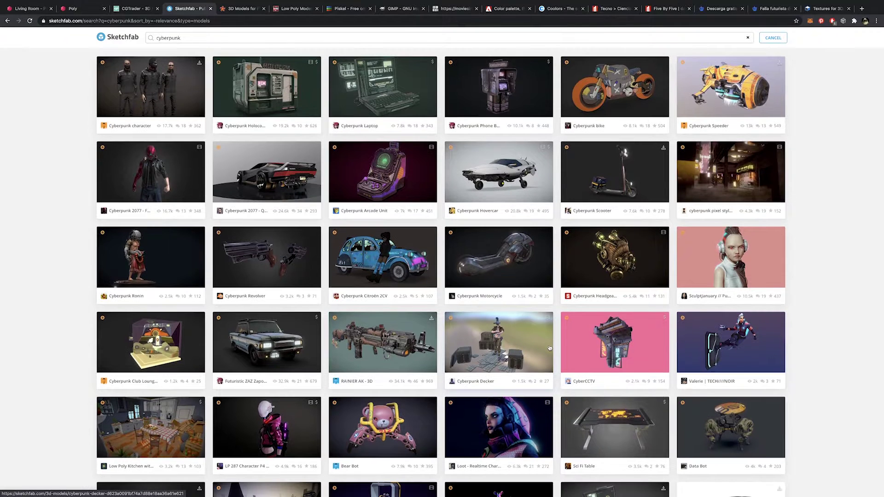
{"action": "scroll", "coordinate": [549, 348], "scroll_direction": "down", "scroll_amount": 1}
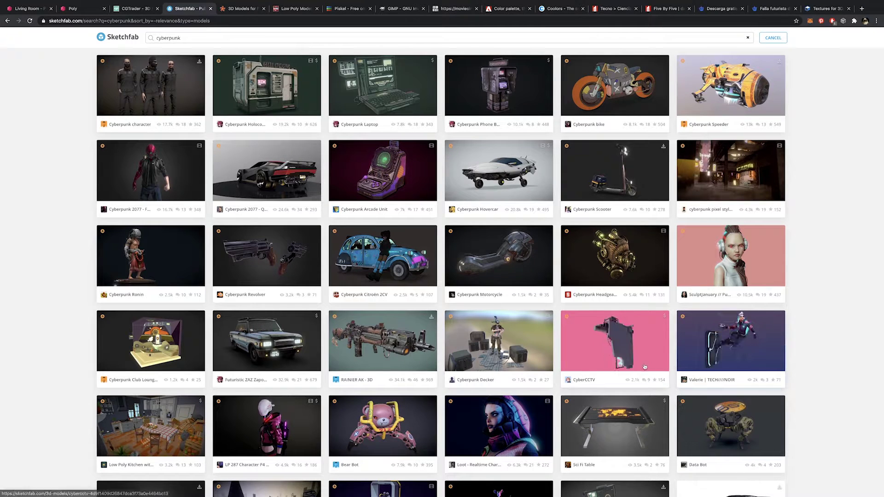
{"action": "scroll", "coordinate": [643, 366], "scroll_direction": "down", "scroll_amount": 1}
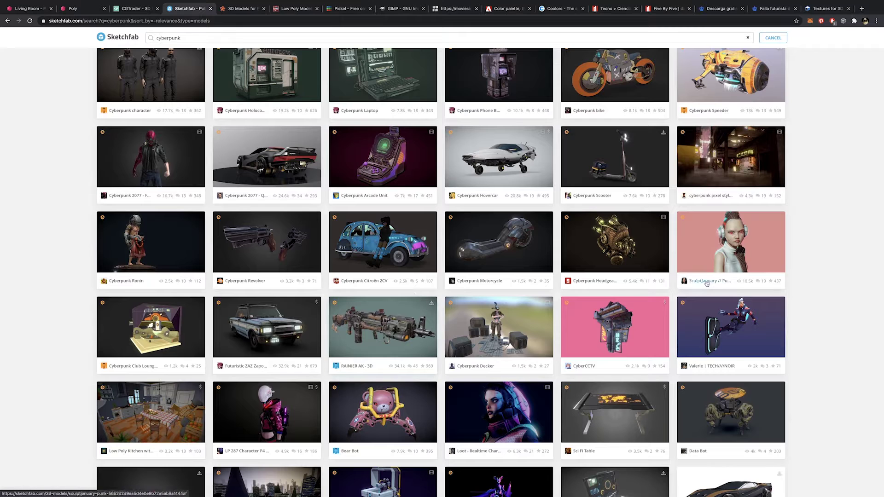
{"action": "scroll", "coordinate": [709, 281], "scroll_direction": "up", "scroll_amount": 2}
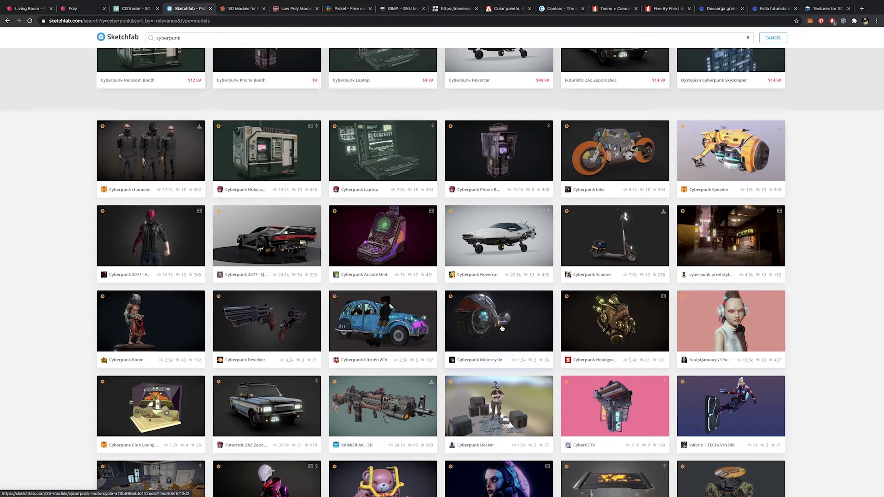
{"action": "scroll", "coordinate": [507, 329], "scroll_direction": "down", "scroll_amount": 3}
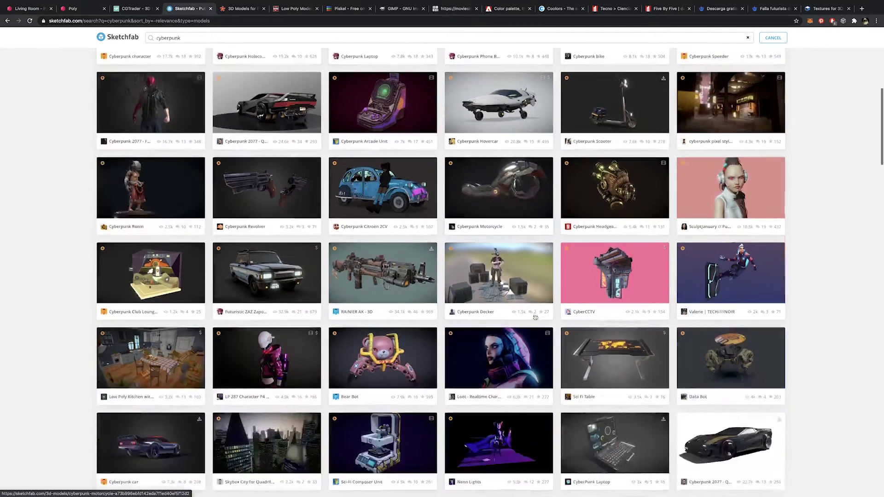
{"action": "scroll", "coordinate": [534, 326], "scroll_direction": "down", "scroll_amount": 5}
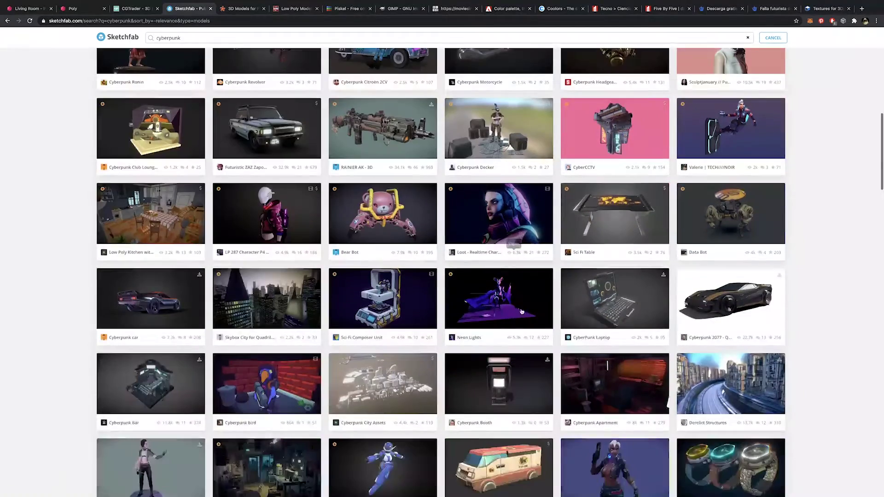
{"action": "scroll", "coordinate": [525, 311], "scroll_direction": "down", "scroll_amount": 10}
{"action": "scroll", "coordinate": [525, 312], "scroll_direction": "up", "scroll_amount": 20}
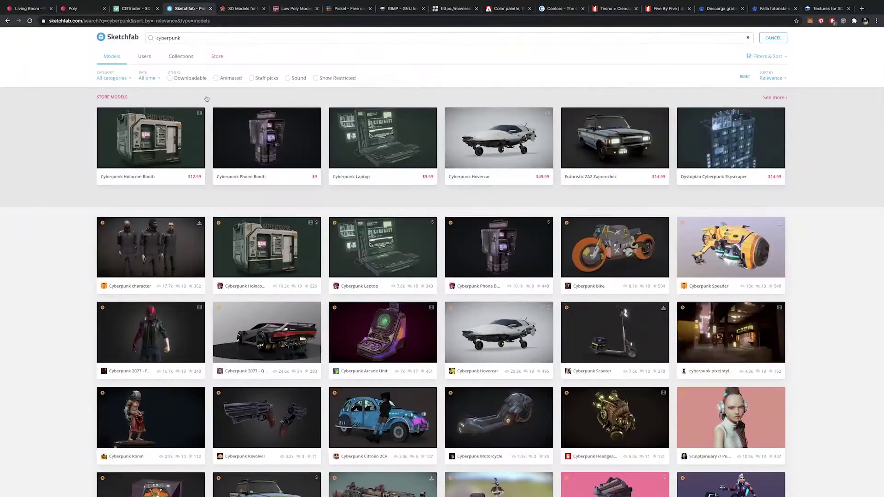
{"action": "scroll", "coordinate": [263, 150], "scroll_direction": "down", "scroll_amount": 3}
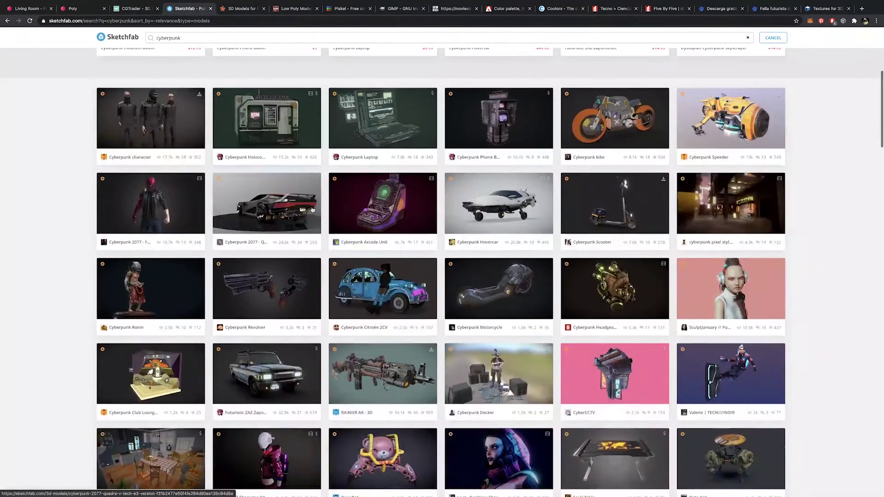
View the TurboSquid, CGTrader and Poly home pages, ending on Poly's Living Room model page.
{"action": "left_click", "coordinate": [231, 8]}
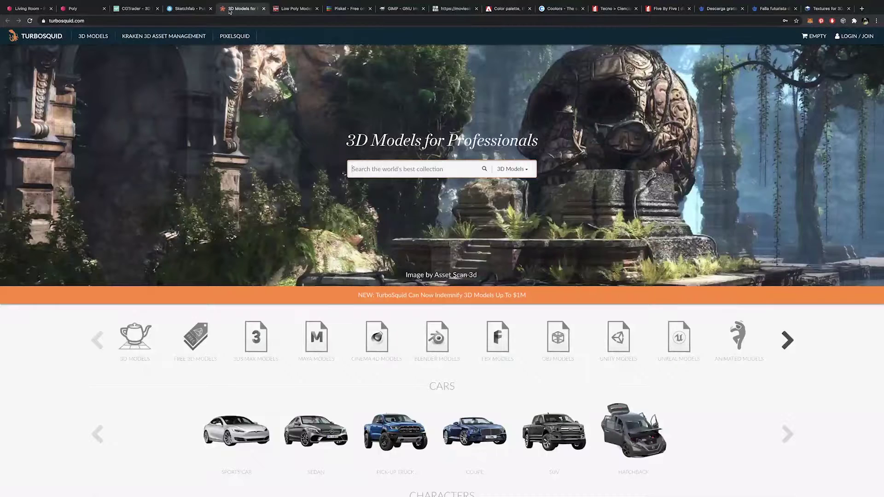
{"action": "left_click", "coordinate": [135, 9]}
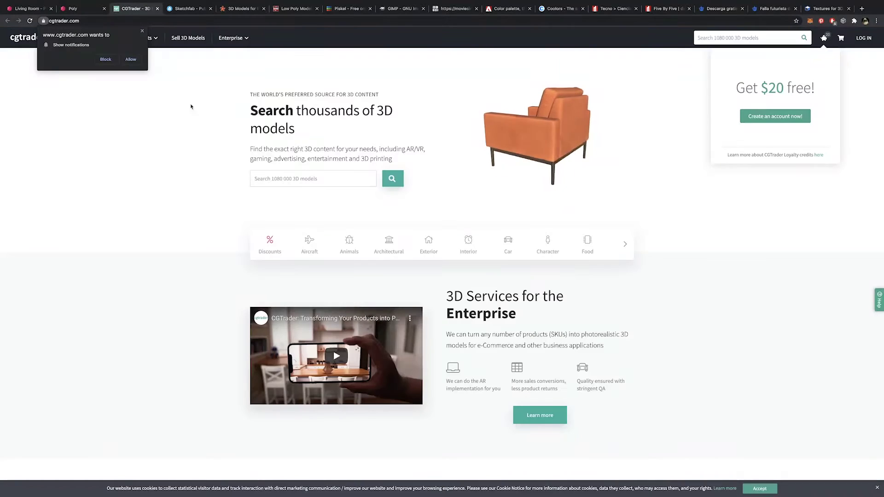
{"action": "left_click", "coordinate": [72, 9]}
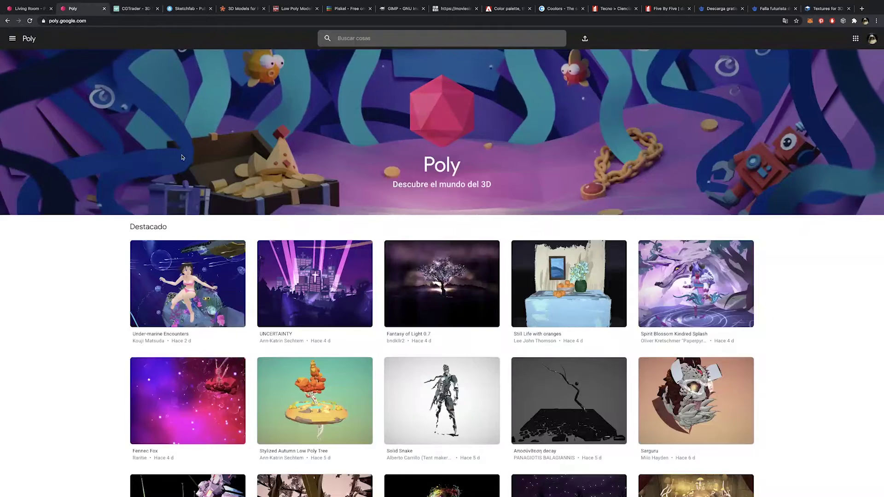
{"action": "left_click", "coordinate": [35, 9]}
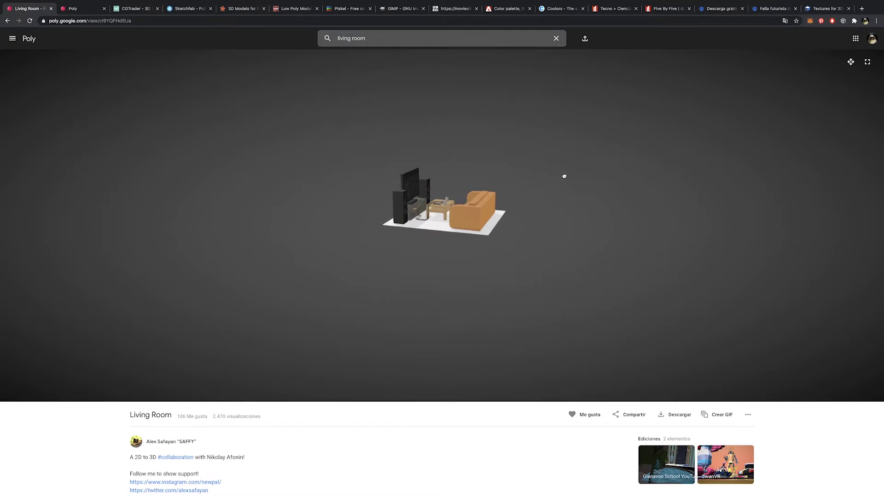
Inspect the Living Room model in the 3D preview from several angles, both close up and from farther away.
{"action": "left_click_drag", "start_coordinate": [565, 176], "coordinate": [364, 189]}
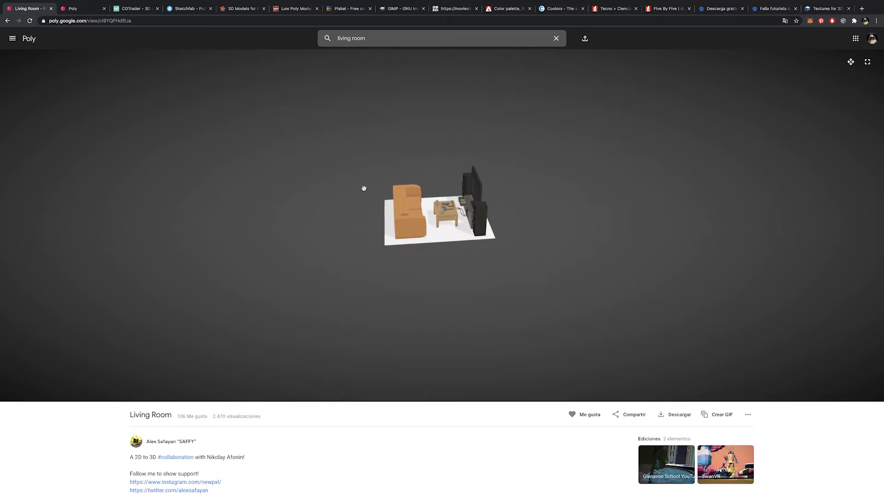
{"action": "scroll", "coordinate": [361, 193], "scroll_direction": "up", "scroll_amount": 2}
{"action": "left_click_drag", "start_coordinate": [423, 211], "coordinate": [402, 201]}
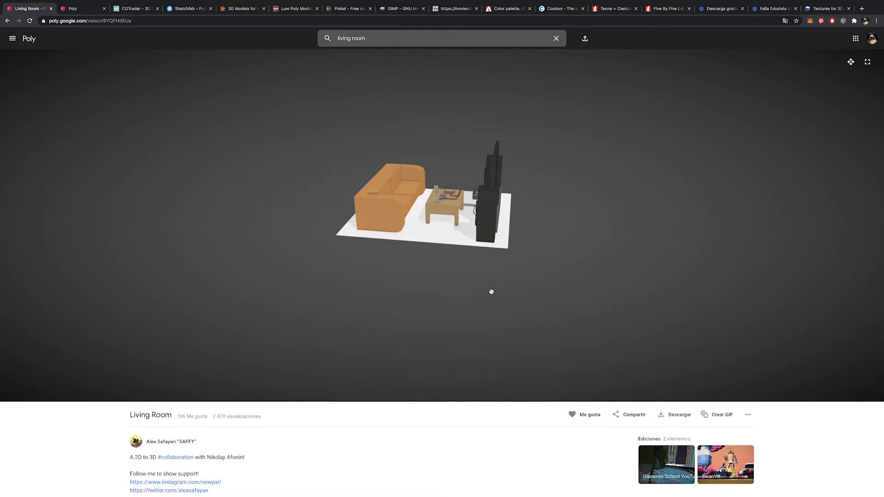
{"action": "left_click_drag", "start_coordinate": [491, 292], "coordinate": [431, 272]}
{"action": "scroll", "coordinate": [361, 250], "scroll_direction": "up", "scroll_amount": 10}
{"action": "scroll", "coordinate": [369, 249], "scroll_direction": "down", "scroll_amount": 10}
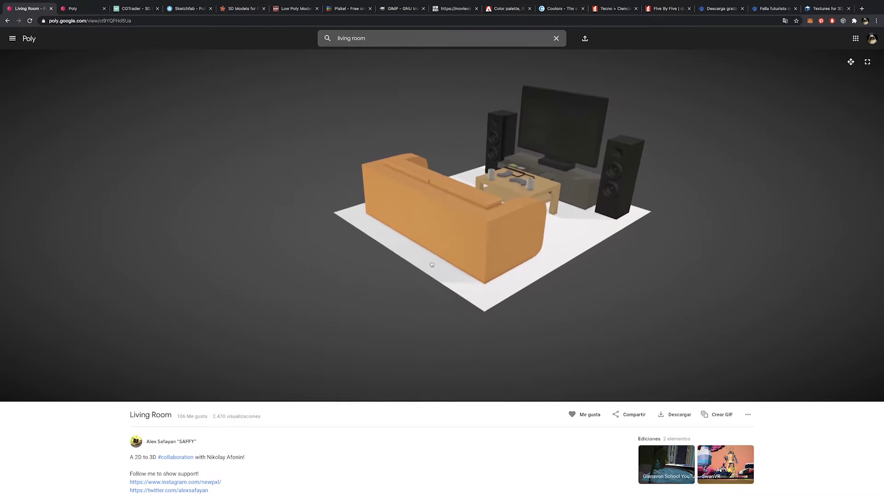
{"action": "left_click_drag", "start_coordinate": [435, 231], "coordinate": [308, 254]}
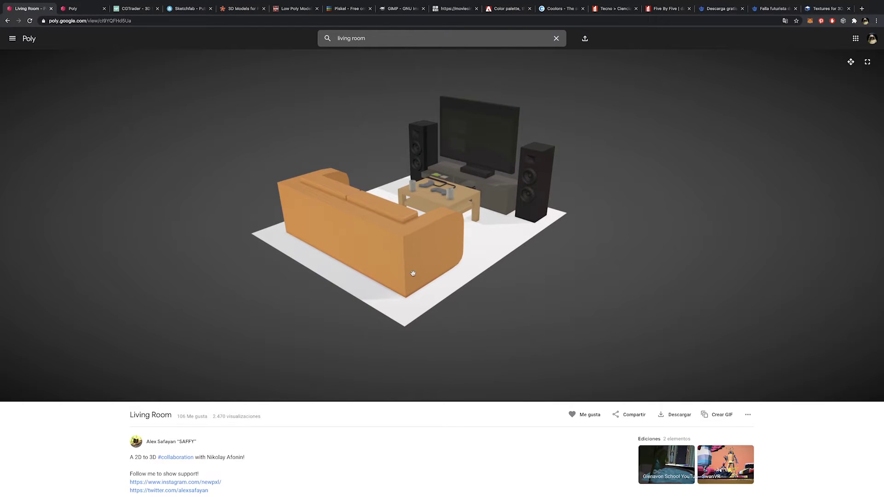
{"action": "left_click_drag", "start_coordinate": [421, 283], "coordinate": [252, 292]}
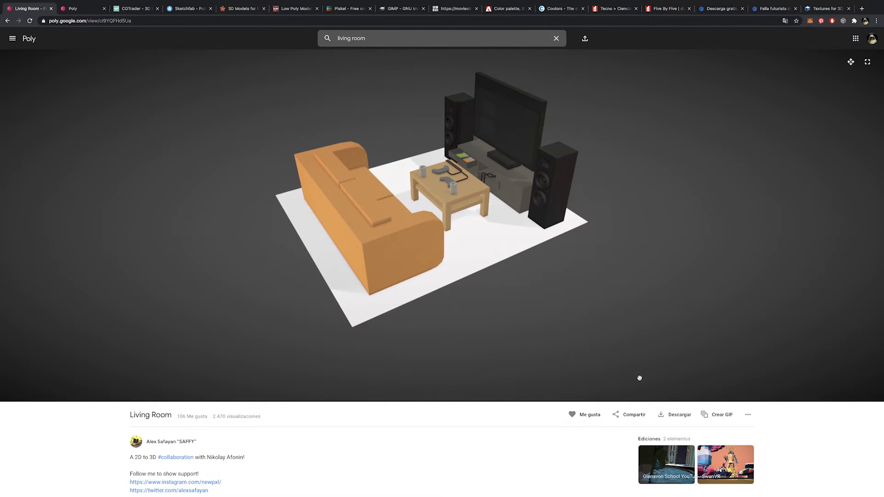
Show the Living Room model's download formats, take the browser out of full screen, and launch Blender with its default scene.
{"action": "left_click", "coordinate": [679, 414]}
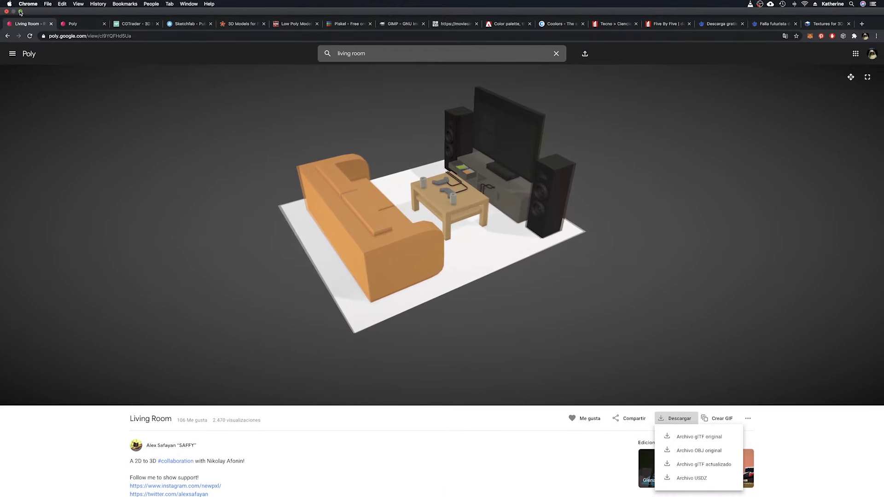
{"action": "left_click", "coordinate": [21, 12]}
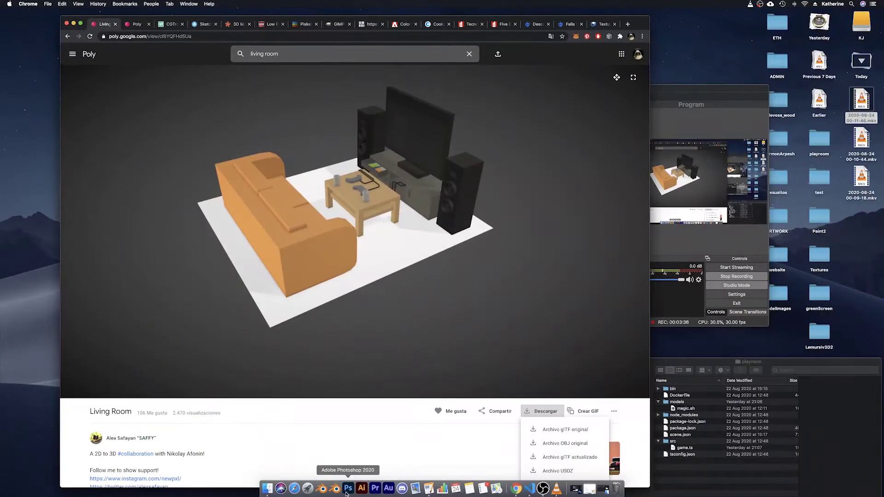
{"action": "left_click", "coordinate": [336, 490]}
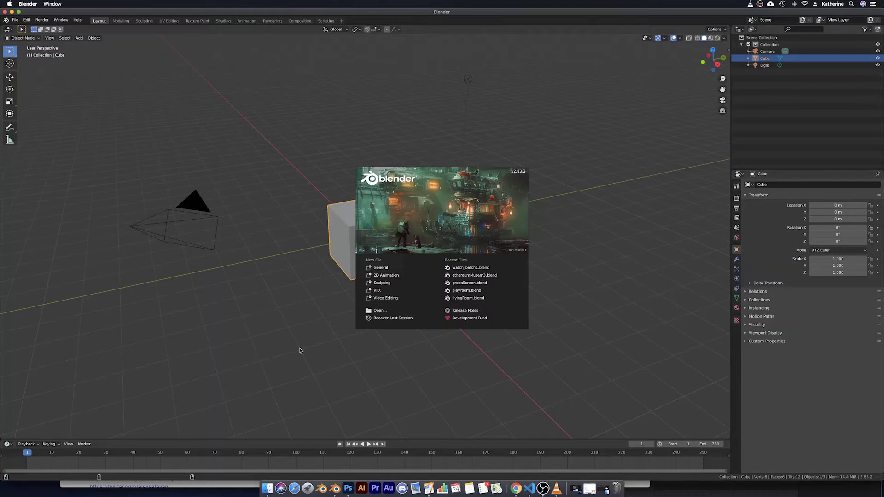
{"action": "left_click", "coordinate": [363, 384]}
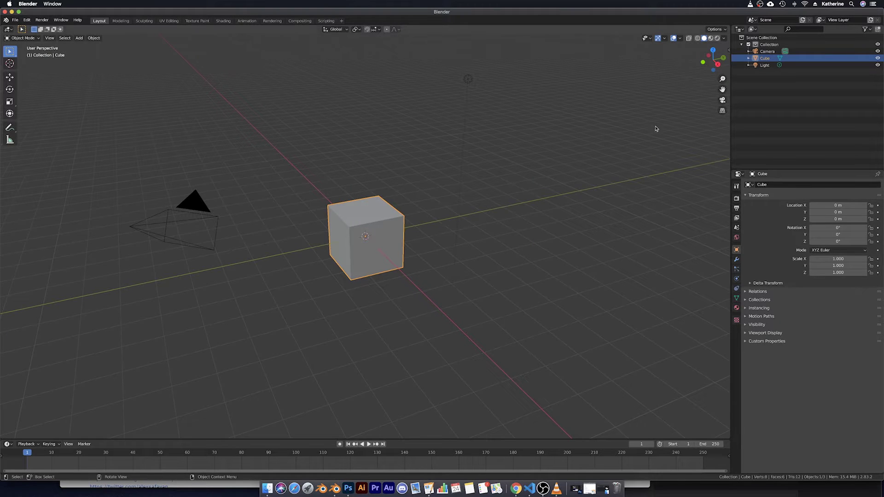
Start the Shortcut VUr display, dock it to Left with Offset X 80 and Offset Y 208, and collapse its settings.
{"action": "left_click", "coordinate": [726, 53]}
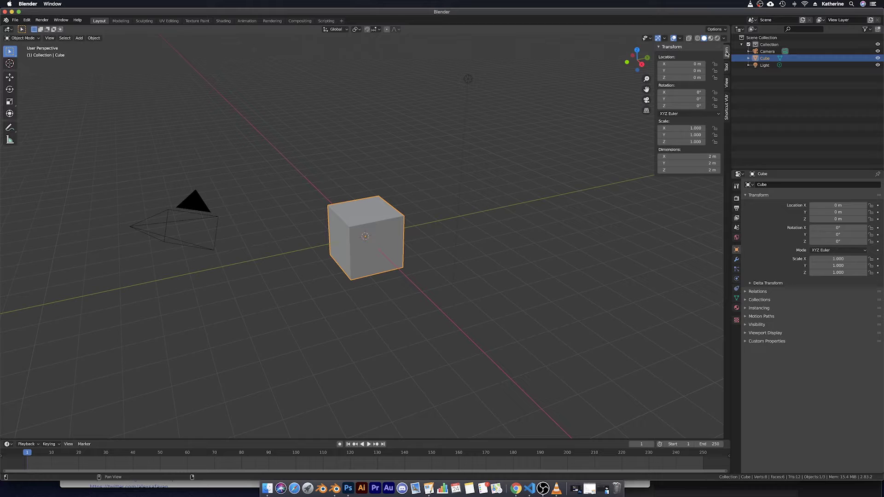
{"action": "left_click", "coordinate": [726, 111]}
{"action": "left_click", "coordinate": [686, 57]}
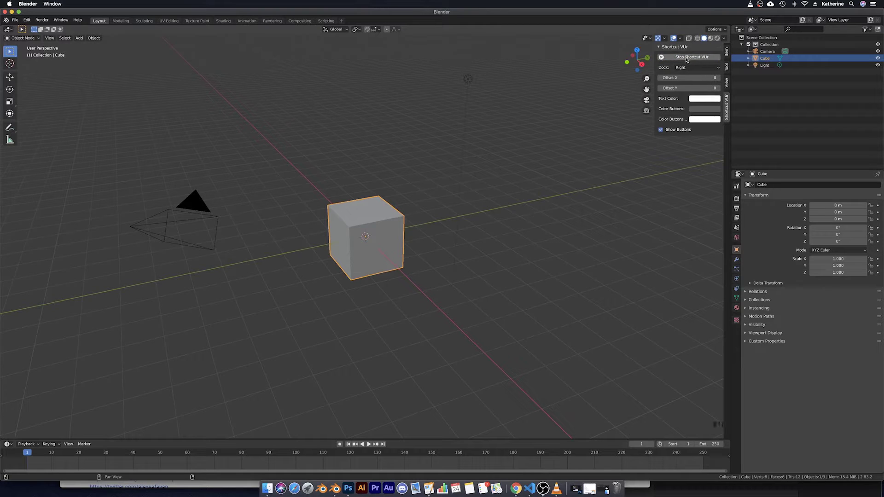
{"action": "left_click", "coordinate": [687, 68]}
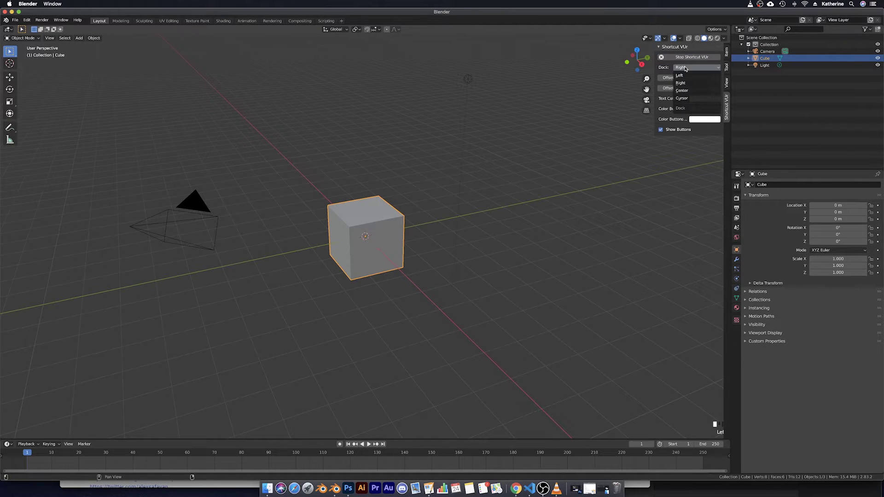
{"action": "left_click", "coordinate": [688, 76]}
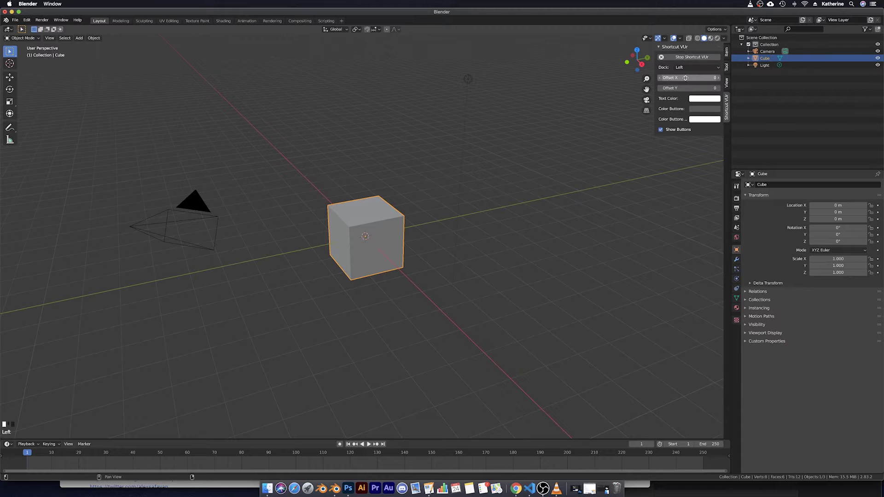
{"action": "mouse_move", "coordinate": [685, 88]}
{"action": "left_mouse_down"}
{"action": "mouse_move", "coordinate": [716, 88]}
{"action": "mouse_move", "coordinate": [677, 78]}
{"action": "mouse_move", "coordinate": [673, 87]}
{"action": "left_mouse_up"}
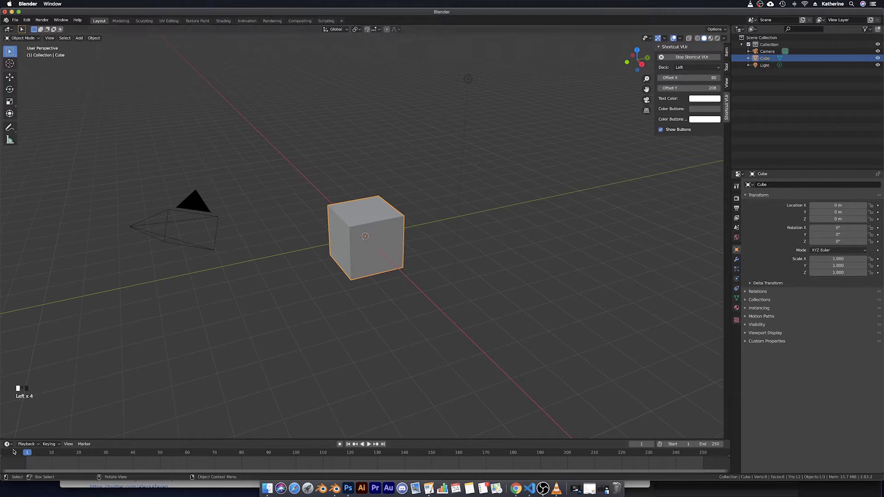
{"action": "key", "text": "shift"}
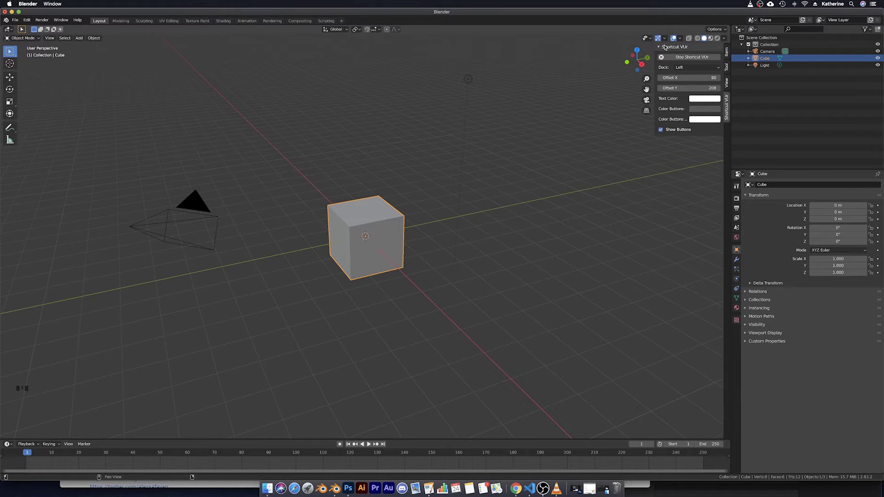
{"action": "left_click", "coordinate": [659, 47]}
Delete the default camera, cube and light to empty the scene.
{"action": "middle_click_drag", "start_coordinate": [623, 128], "coordinate": [562, 187]}
{"action": "key", "text": "a"}
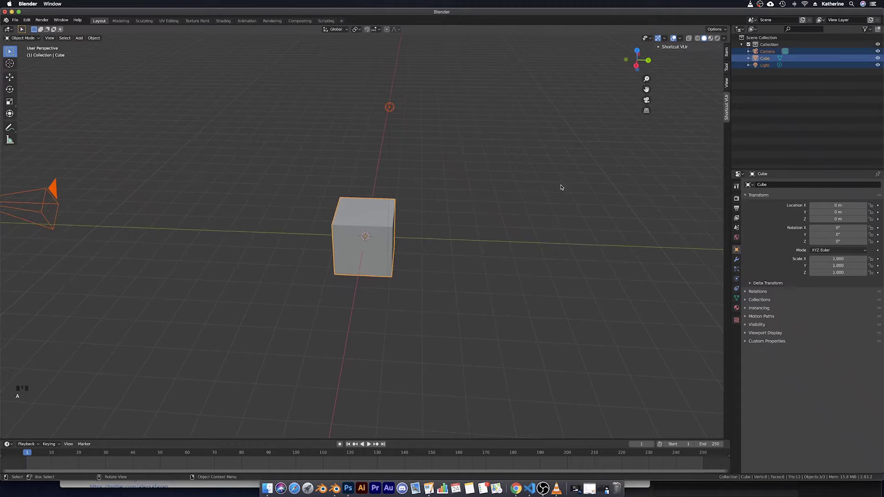
{"action": "key", "text": "x"}
{"action": "left_click", "coordinate": [561, 189]}
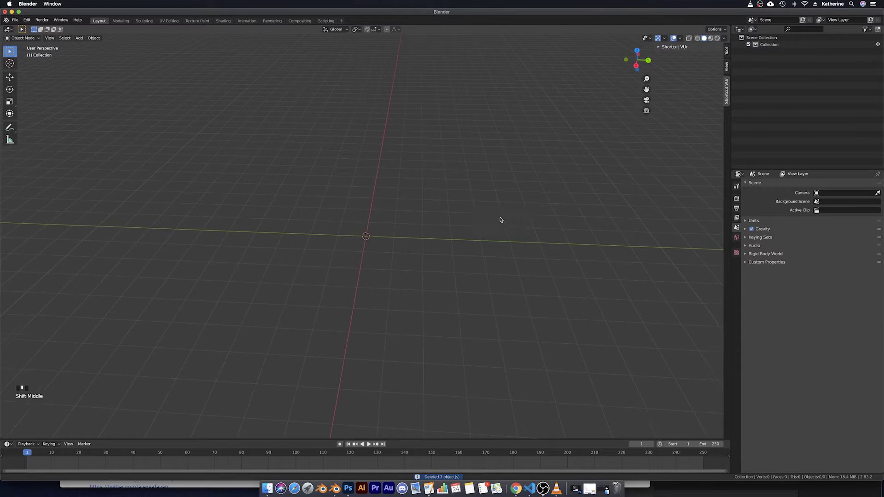
Start a Wavefront OBJ import and look through the home folder for the model's location.
{"action": "middle_click_drag", "start_coordinate": [499, 219], "coordinate": [153, 116], "text": "shift"}
{"action": "left_click", "coordinate": [16, 20]}
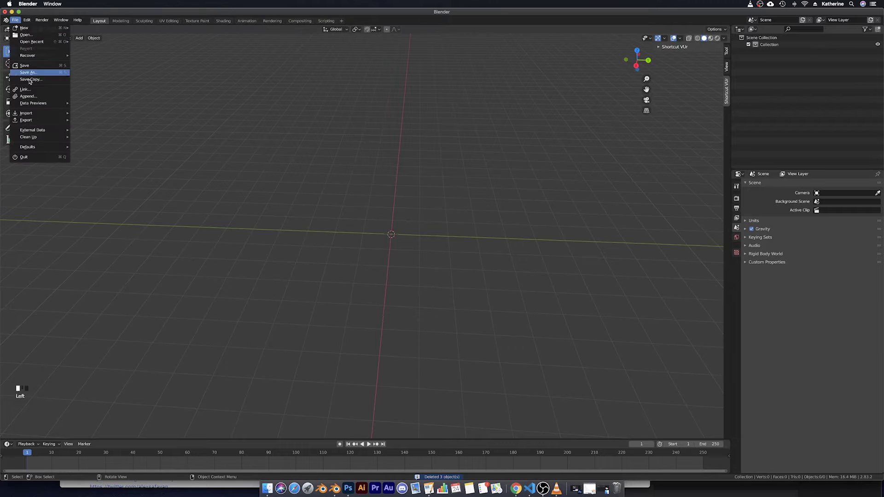
{"action": "mouse_move", "coordinate": [32, 115]}
{"action": "left_click", "coordinate": [109, 169]}
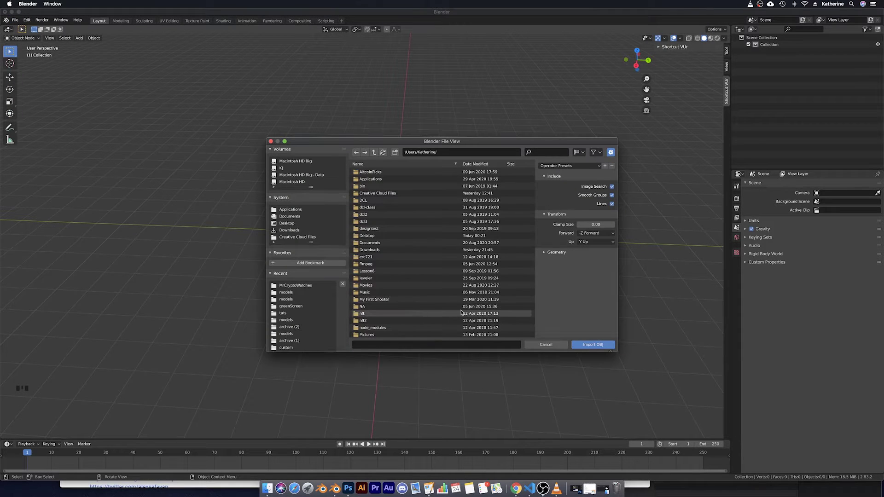
{"action": "scroll", "coordinate": [461, 312], "scroll_direction": "down", "scroll_amount": 2}
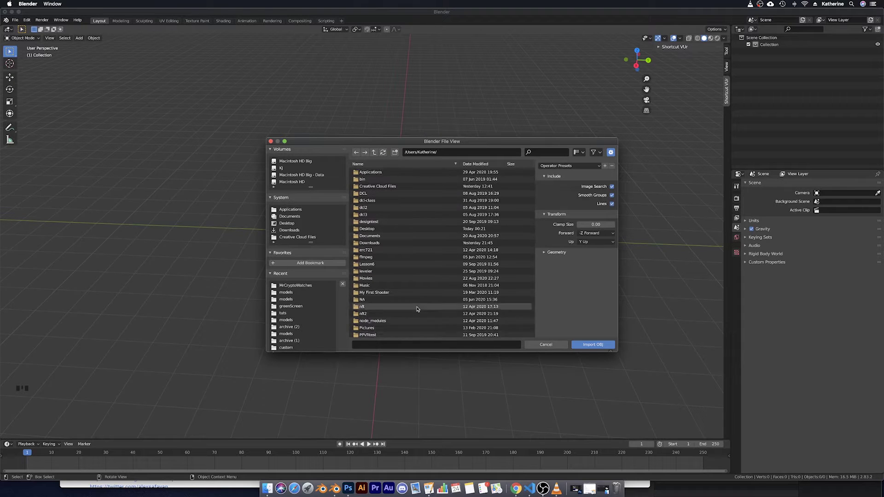
{"action": "scroll", "coordinate": [417, 309], "scroll_direction": "down", "scroll_amount": 5}
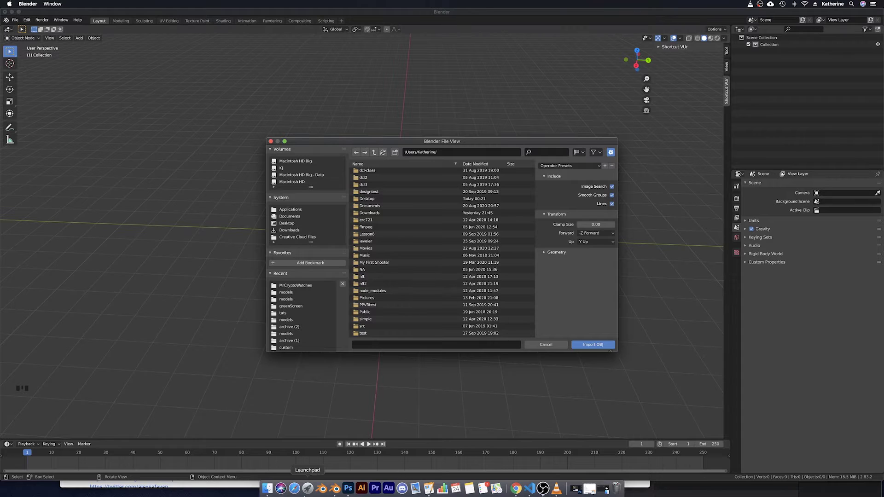
Switch to Finder and move the Textures and playroom windows clear of Blender's import dialog.
{"action": "left_click", "coordinate": [267, 492]}
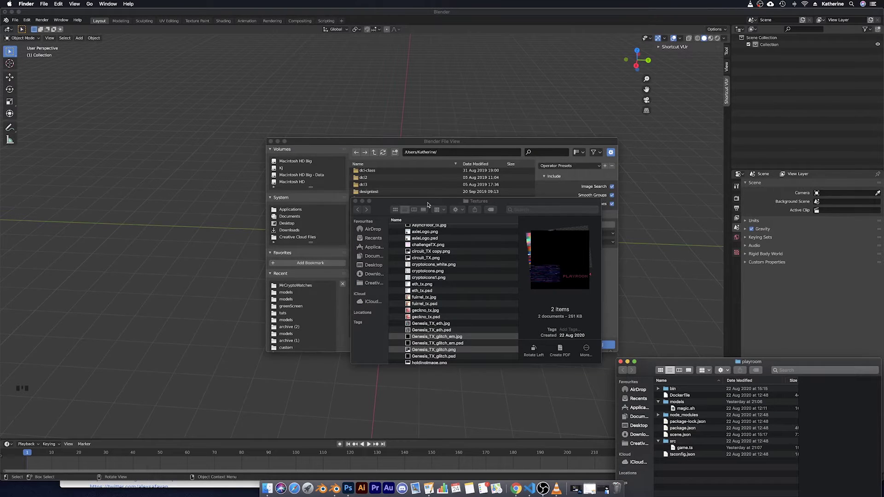
{"action": "left_click_drag", "start_coordinate": [427, 204], "coordinate": [173, 341]}
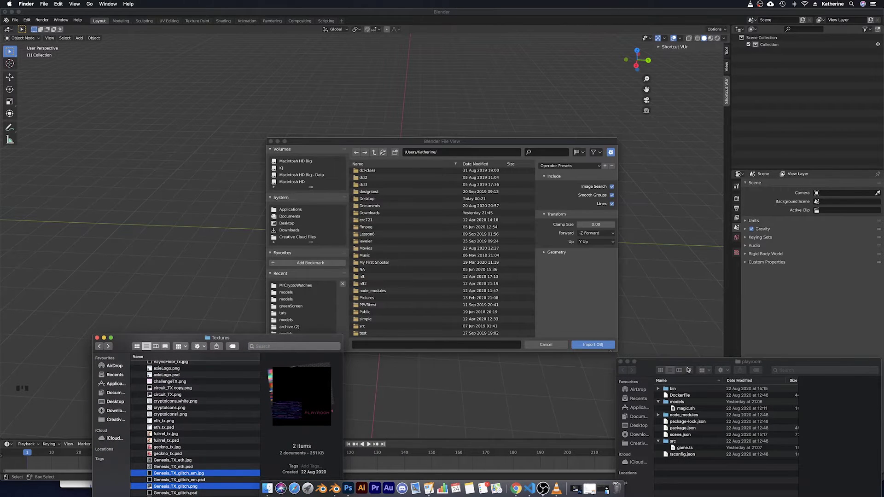
{"action": "left_click_drag", "start_coordinate": [688, 370], "coordinate": [243, 385]}
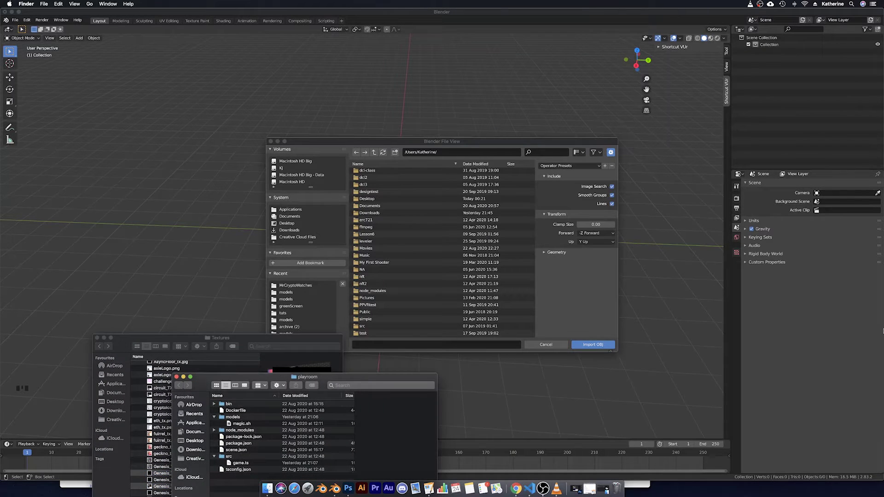
{"action": "left_click", "coordinate": [19, 12]}
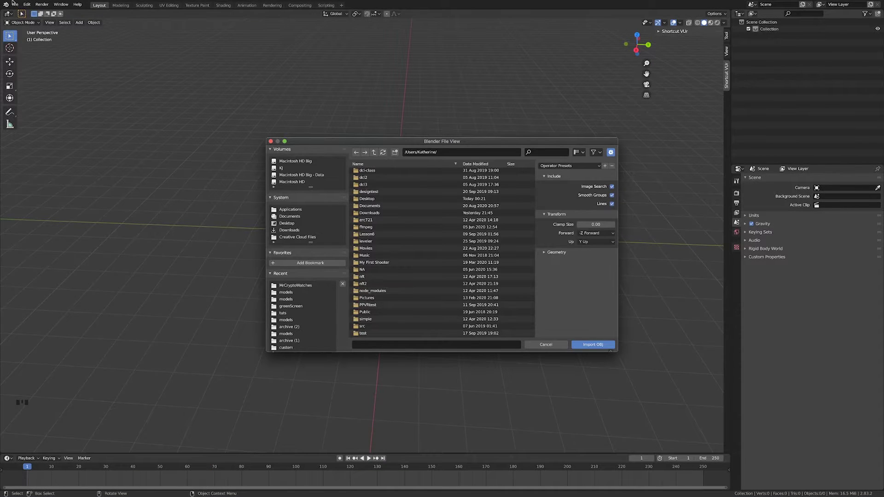
{"action": "left_click", "coordinate": [19, 12]}
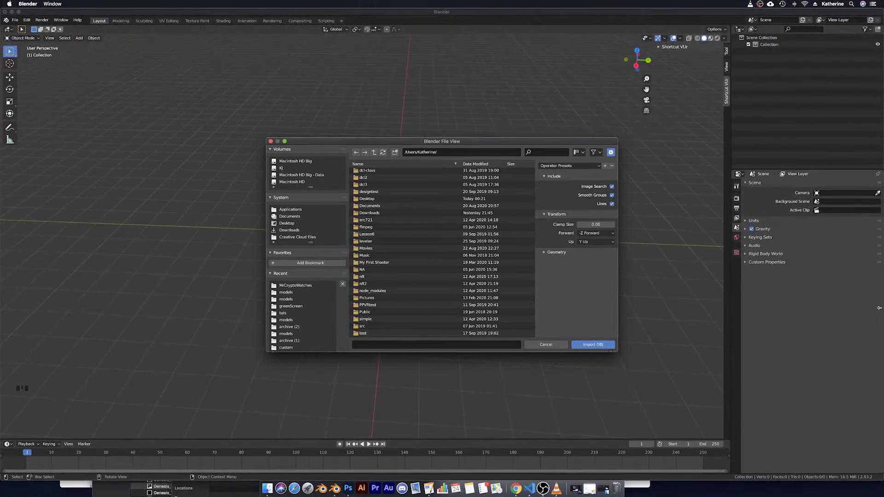
Narrow and lower the Blender window and minimize OBS Studio to expose the desktop folders.
{"action": "left_click_drag", "start_coordinate": [879, 308], "coordinate": [716, 322]}
{"action": "left_click", "coordinate": [740, 202]}
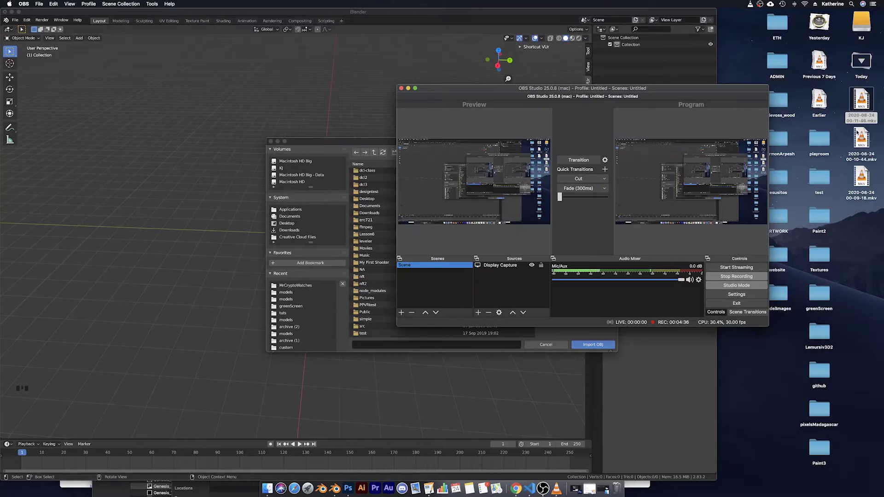
{"action": "left_click", "coordinate": [408, 88]}
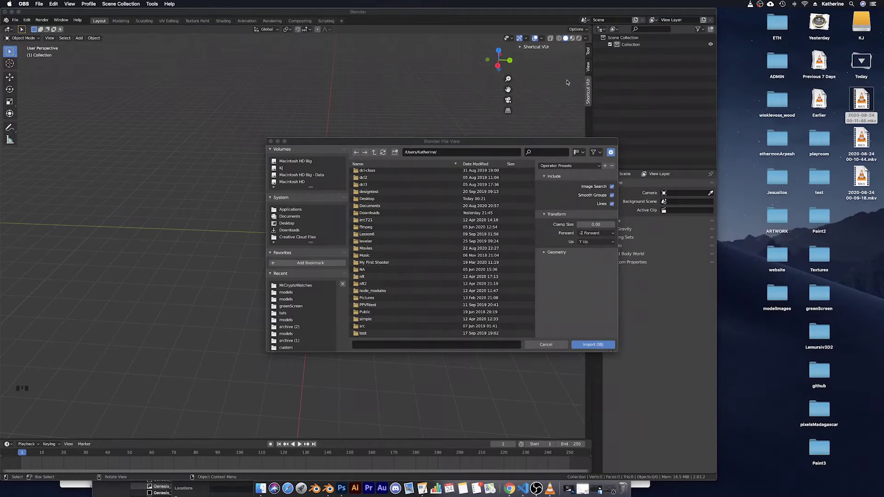
{"action": "left_click_drag", "start_coordinate": [585, 11], "coordinate": [586, 62]}
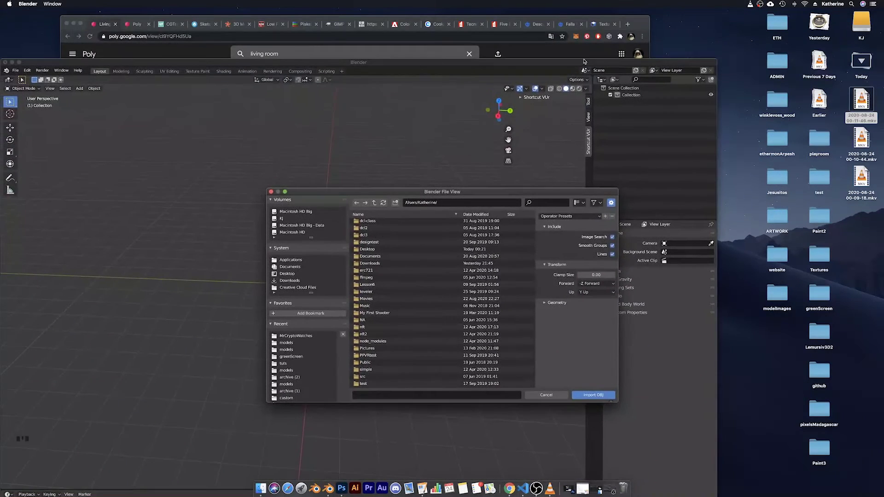
Bring the Finder windows forward, open the ETH desktop folder, and place its window beside the import dialog.
{"action": "left_click", "coordinate": [261, 489]}
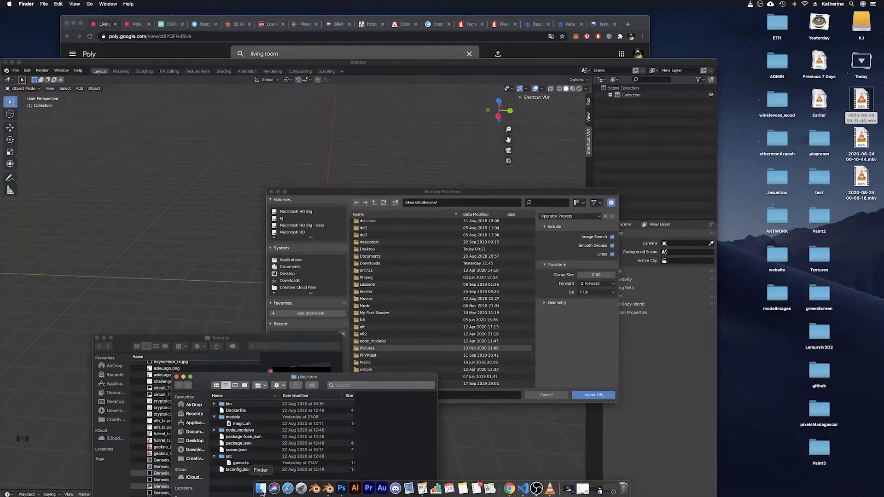
{"action": "left_click_drag", "start_coordinate": [288, 377], "coordinate": [288, 403]}
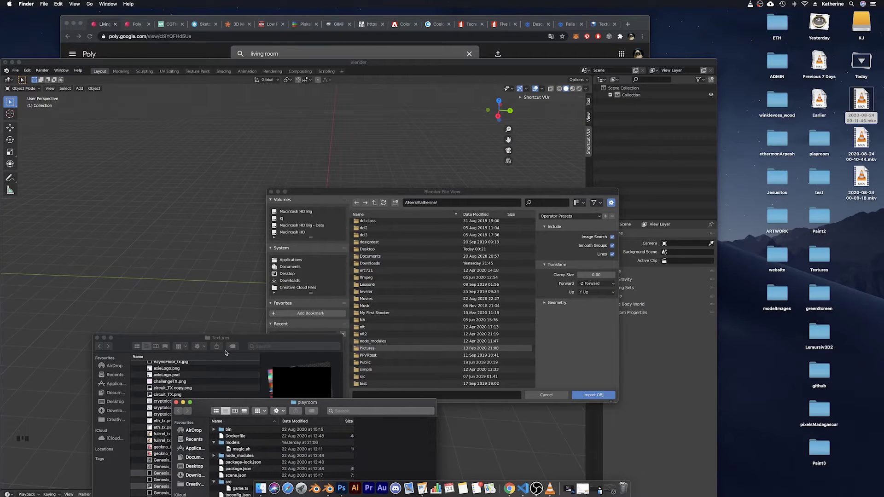
{"action": "left_click_drag", "start_coordinate": [221, 338], "coordinate": [192, 345]}
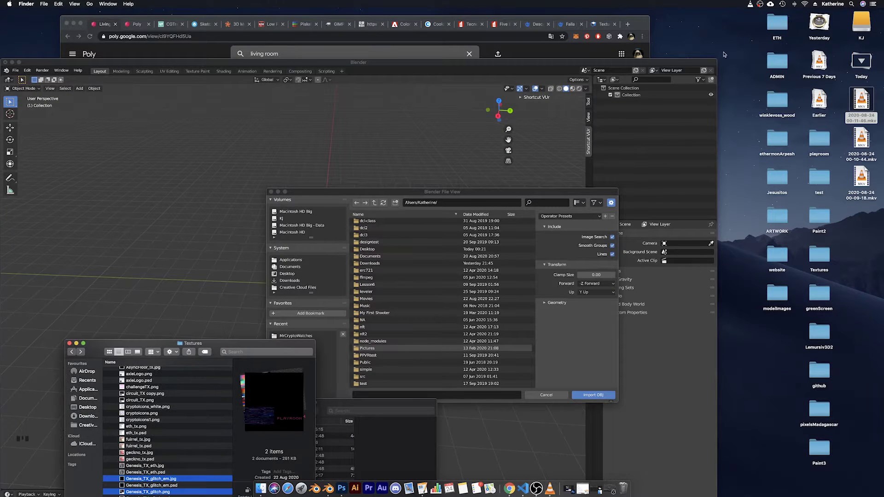
{"action": "double_click", "coordinate": [782, 17]}
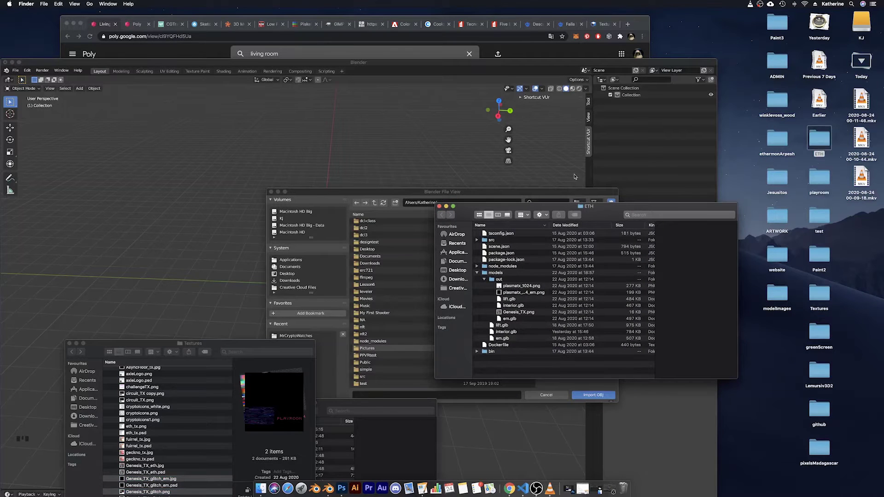
{"action": "left_click_drag", "start_coordinate": [597, 210], "coordinate": [680, 183]}
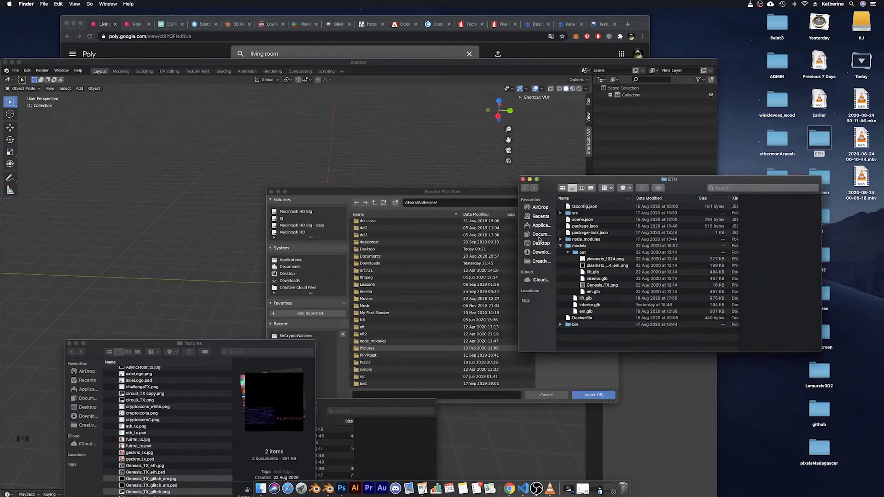
Find LivingRoom.obj in the Downloads folder's archive (2), load it into Blender's import dialog, and import it.
{"action": "left_click", "coordinate": [541, 253]}
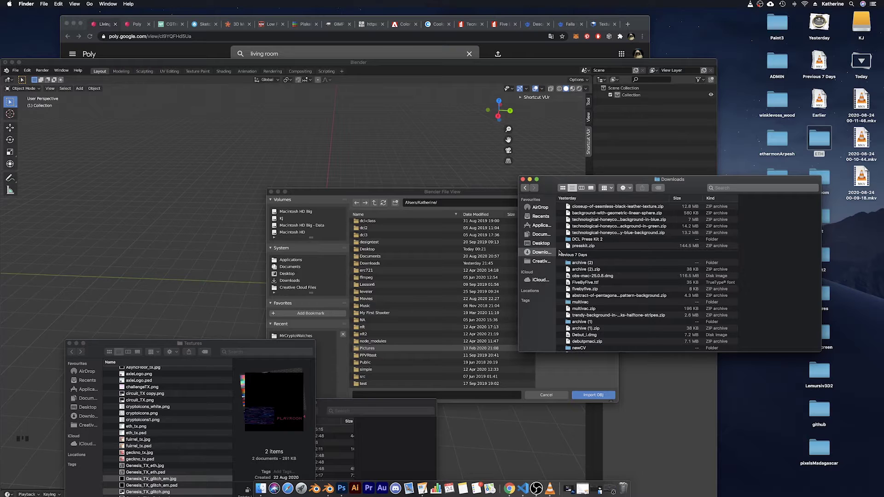
{"action": "double_click", "coordinate": [580, 263]}
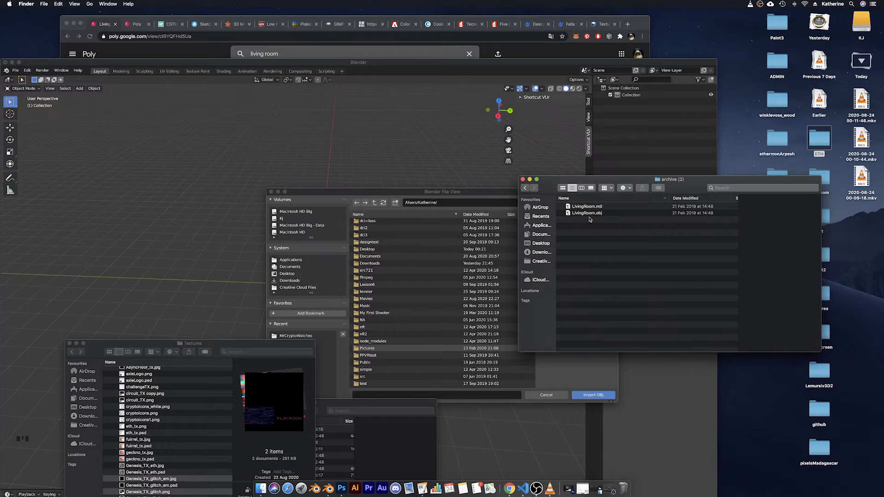
{"action": "left_click", "coordinate": [589, 214]}
{"action": "left_click_drag", "start_coordinate": [582, 180], "coordinate": [650, 95]}
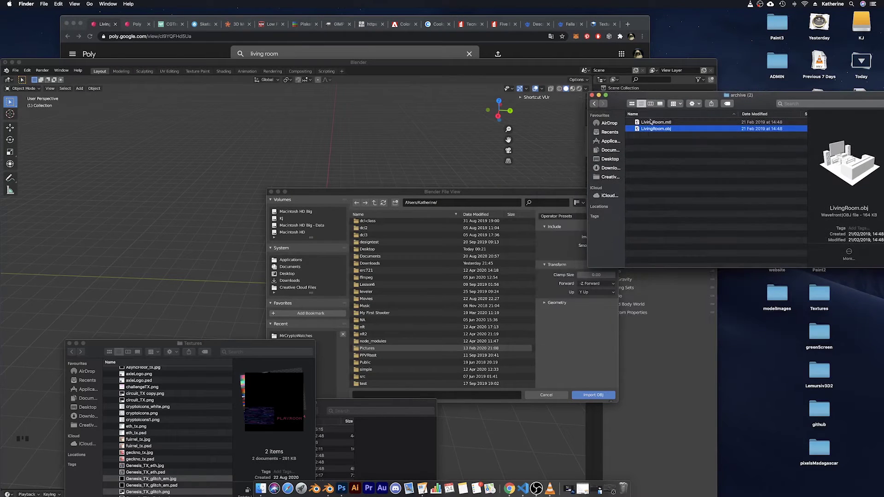
{"action": "left_click_drag", "start_coordinate": [651, 133], "coordinate": [453, 304]}
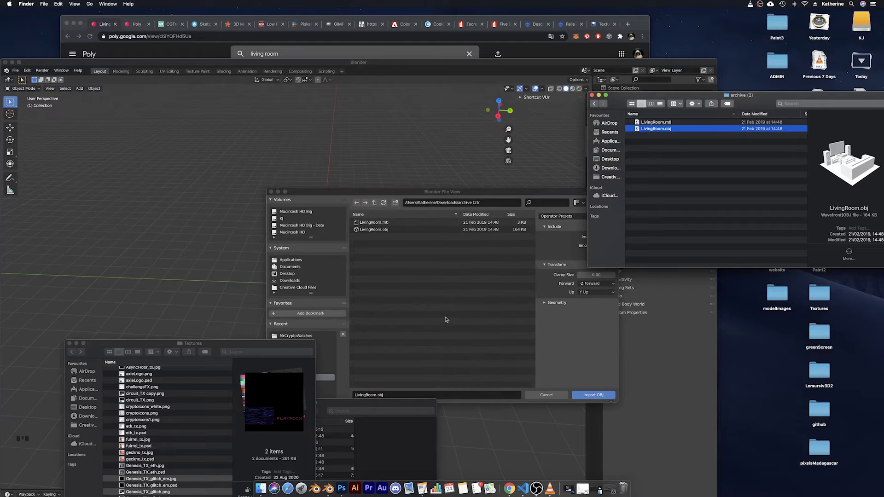
{"action": "double_click", "coordinate": [395, 230]}
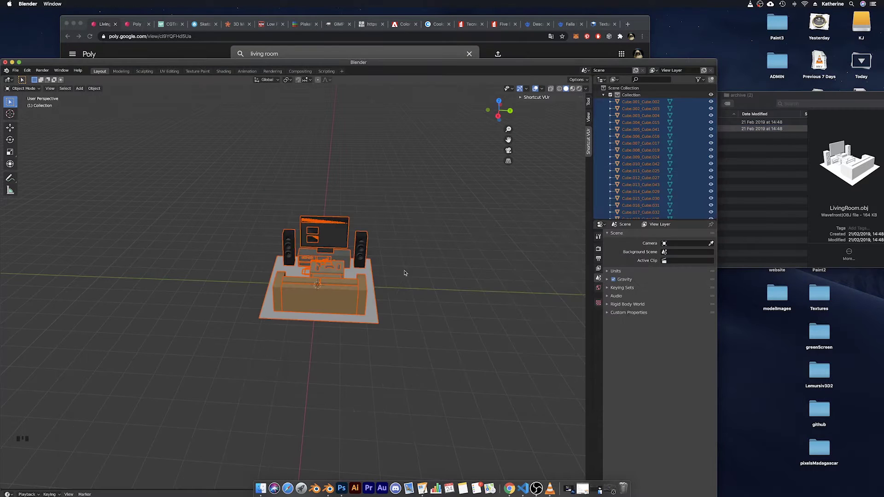
Inspect the imported living room and return Blender to full screen.
{"action": "middle_click_drag", "start_coordinate": [430, 330], "coordinate": [374, 311]}
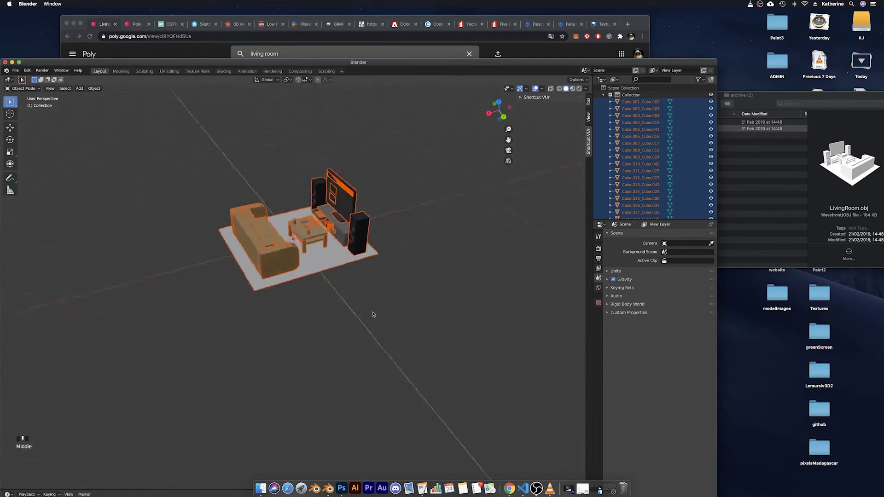
{"action": "scroll", "coordinate": [411, 312], "scroll_direction": "up", "scroll_amount": 3}
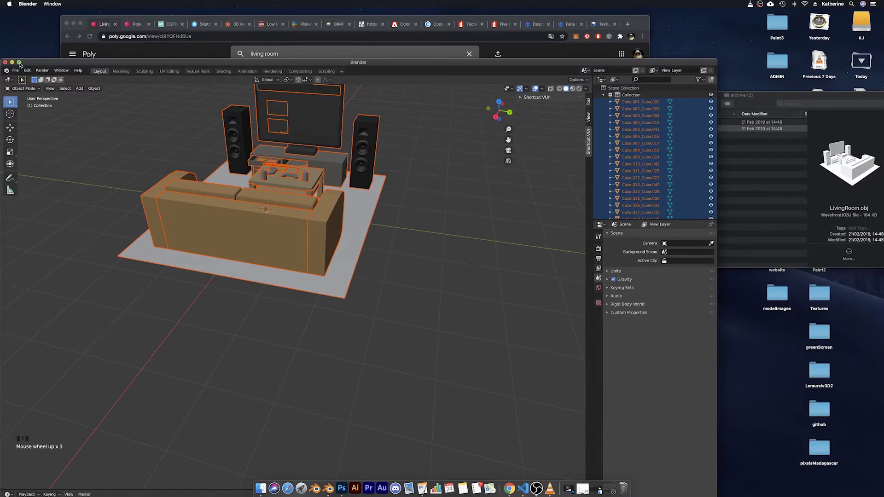
{"action": "left_click", "coordinate": [20, 63]}
{"action": "scroll", "coordinate": [466, 228], "scroll_direction": "down", "scroll_amount": 3}
{"action": "middle_click_drag", "start_coordinate": [465, 229], "coordinate": [475, 322], "text": "shift"}
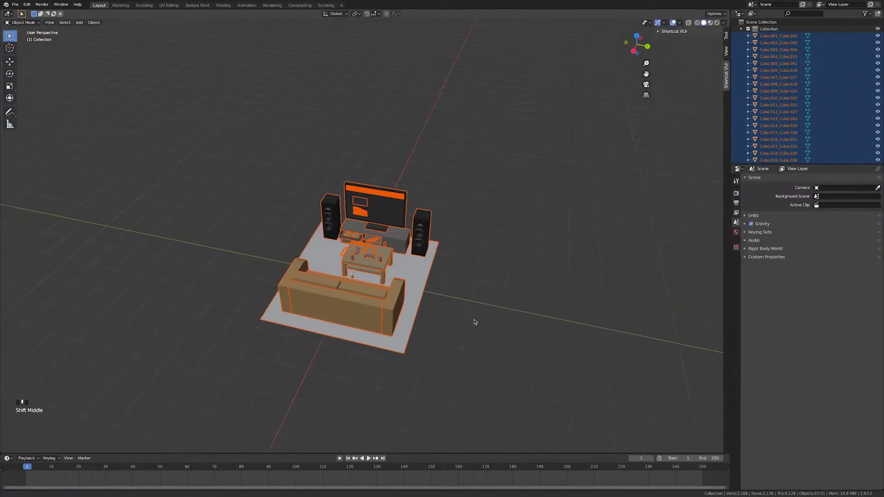
Collapse the Collection in the outliner and deselect all the living room objects.
{"action": "left_click", "coordinate": [741, 28]}
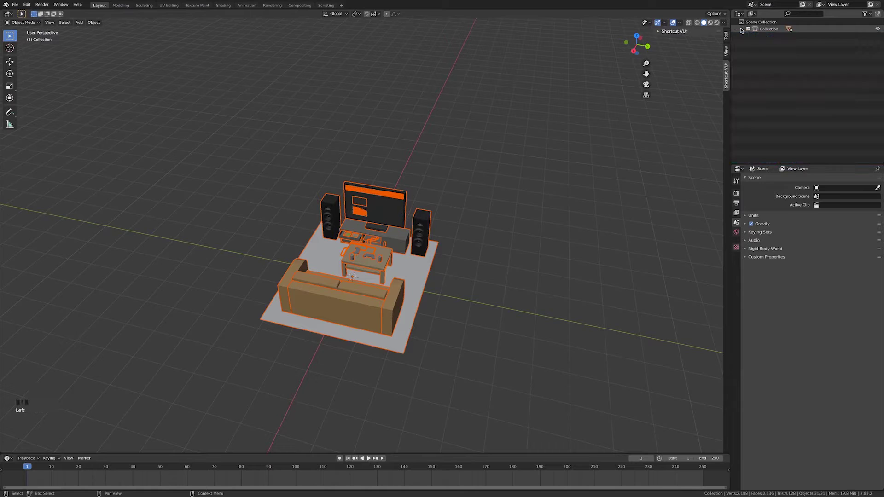
{"action": "middle_click_drag", "start_coordinate": [516, 276], "coordinate": [476, 339]}
{"action": "left_click", "coordinate": [497, 282]}
{"action": "scroll", "coordinate": [468, 308], "scroll_direction": "down", "scroll_amount": 2}
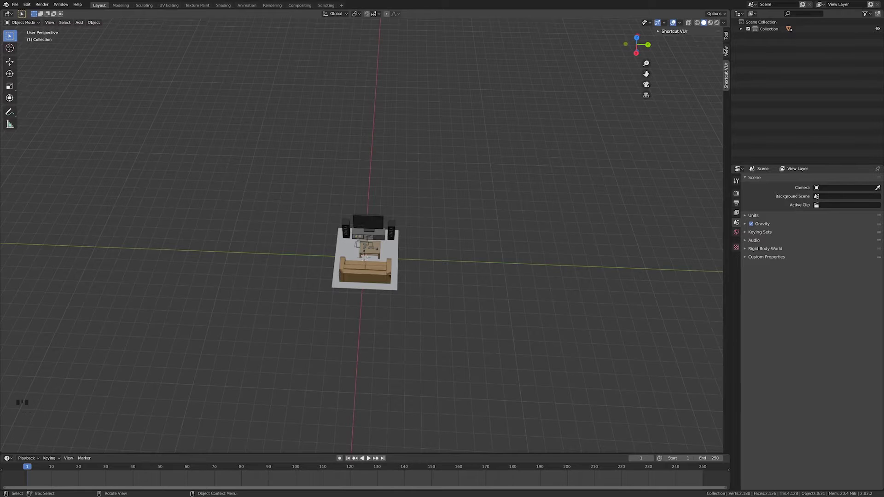
Add a cube mesh to the living room scene.
{"action": "middle_click_drag", "start_coordinate": [519, 244], "coordinate": [459, 229]}
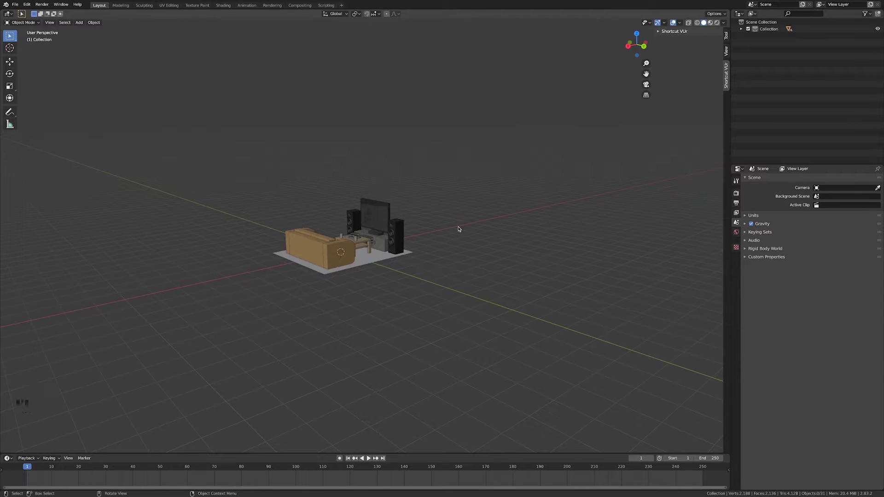
{"action": "key", "text": "shift+a"}
{"action": "mouse_move", "coordinate": [460, 230]}
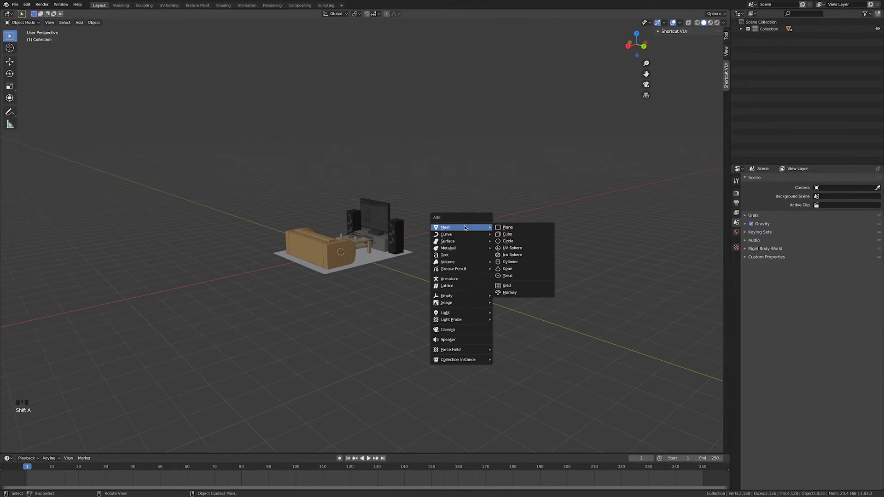
{"action": "left_click", "coordinate": [535, 235]}
{"action": "middle_click_drag", "start_coordinate": [496, 248], "coordinate": [513, 259]}
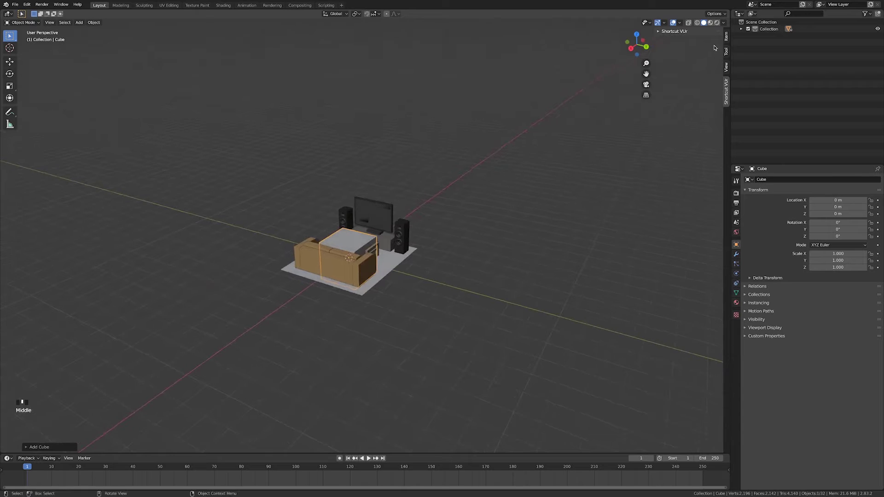
Set the cube's dimensions to 16 m in X, 16 m in Y and 6 m in Z.
{"action": "left_click", "coordinate": [727, 41]}
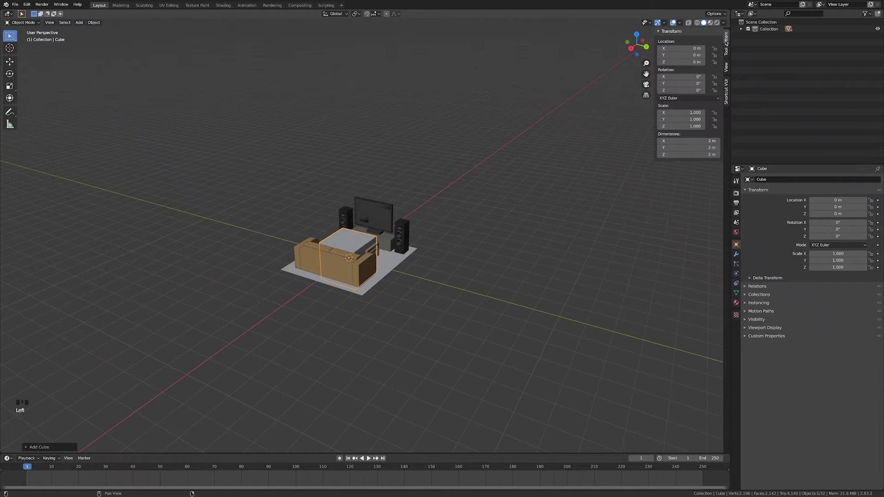
{"action": "double_click", "coordinate": [688, 141]}
{"action": "type", "text": "16"}
{"action": "key", "text": "Tab"}
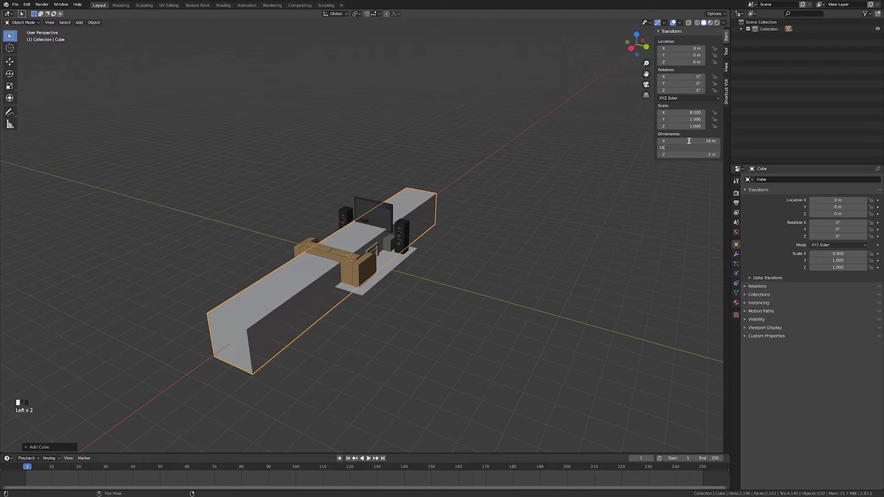
{"action": "key", "text": "Tab"}
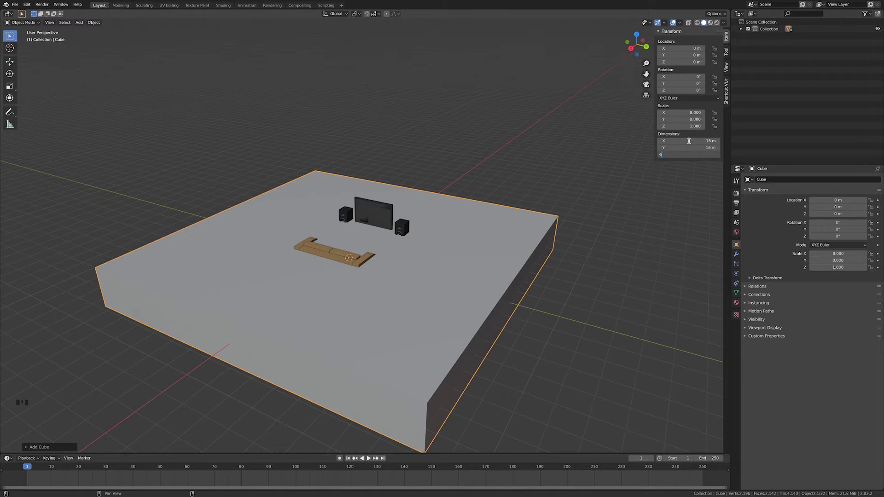
{"action": "type", "text": "6"}
{"action": "key", "text": "Return"}
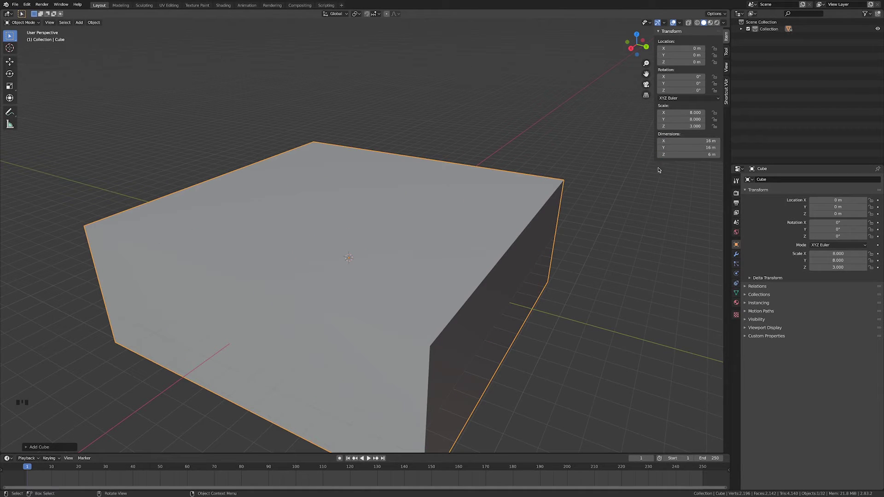
Raise the cube by setting its Z location to 3 m.
{"action": "left_click", "coordinate": [683, 62]}
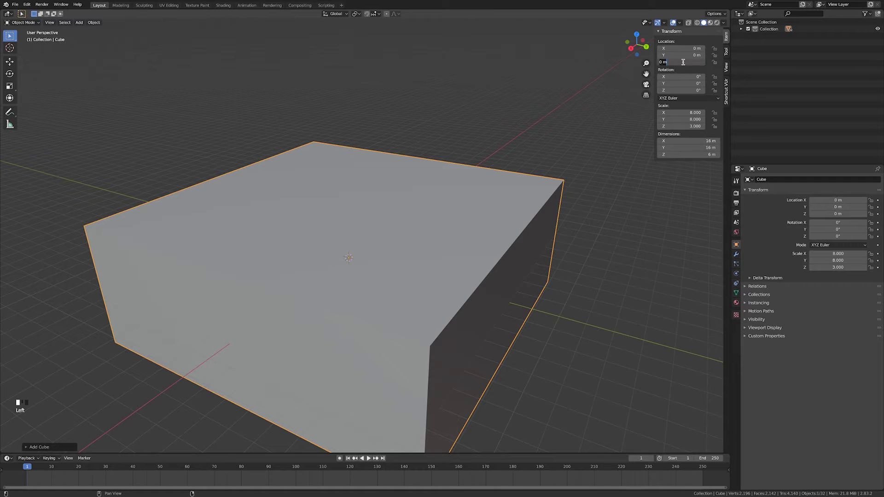
{"action": "type", "text": "3"}
{"action": "key", "text": "Return"}
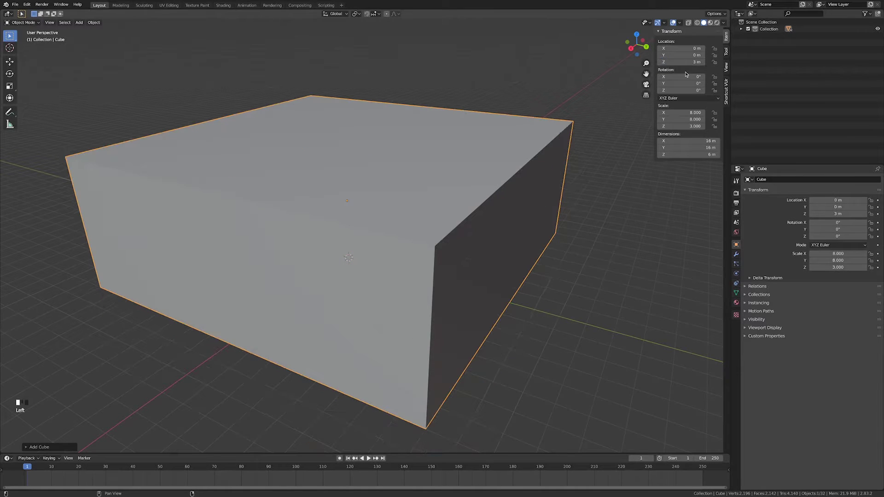
{"action": "scroll", "coordinate": [327, 204], "scroll_direction": "down", "scroll_amount": 4}
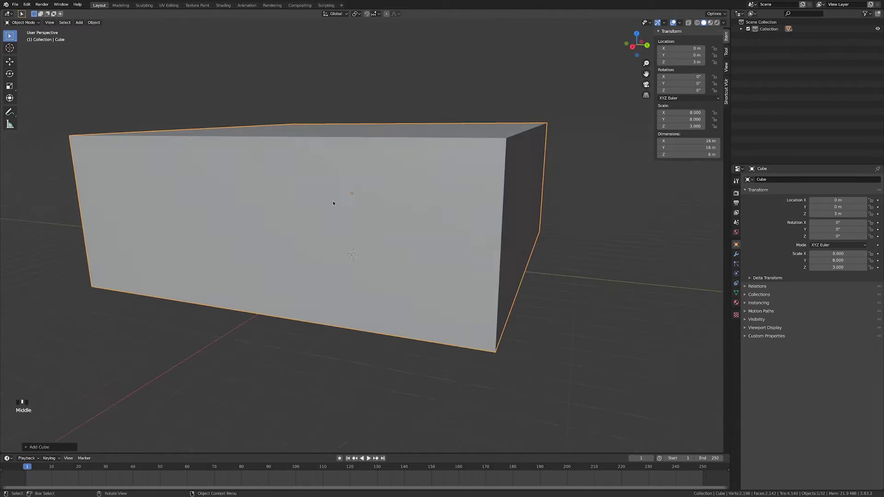
Delete the cube's ceiling and two adjacent wall faces in Edit Mode, leaving the floor and two walls around the furniture.
{"action": "key", "text": "Tab"}
{"action": "middle_click_drag", "start_coordinate": [328, 204], "coordinate": [338, 196]}
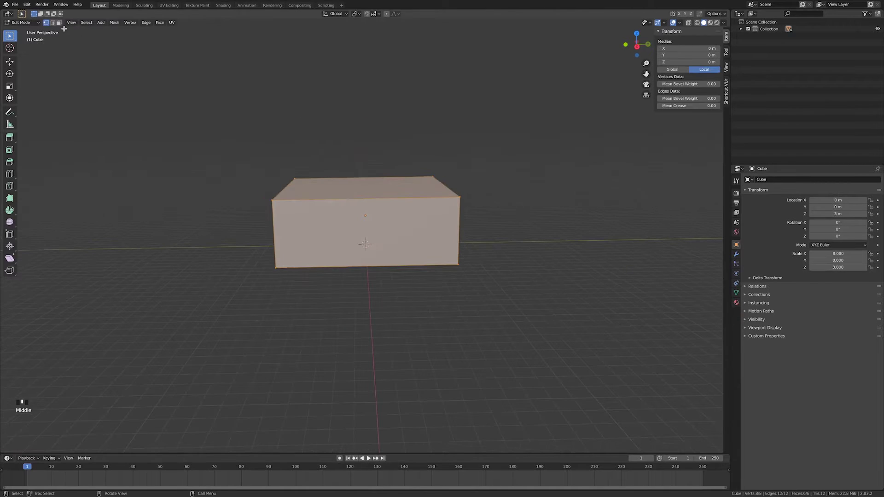
{"action": "left_click", "coordinate": [59, 23]}
{"action": "left_click", "coordinate": [365, 239]}
{"action": "middle_click_drag", "start_coordinate": [357, 235], "coordinate": [392, 236]}
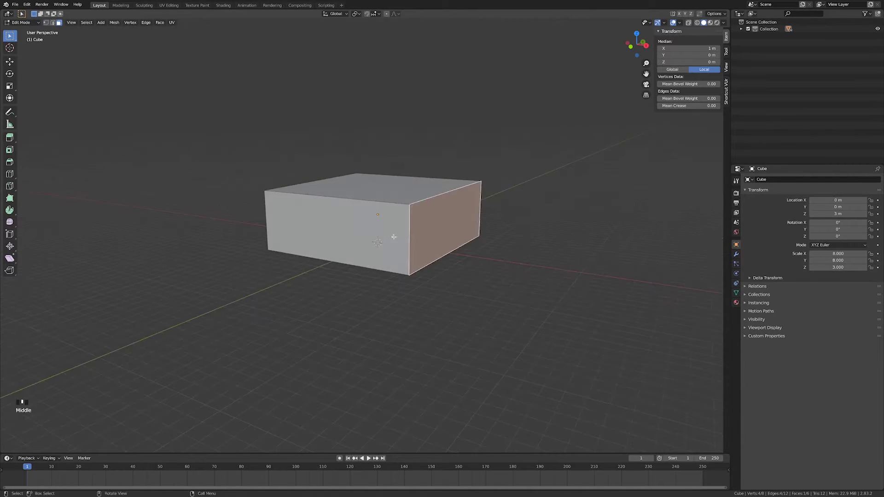
{"action": "left_click", "coordinate": [394, 231], "text": "shift"}
{"action": "middle_click_drag", "start_coordinate": [414, 208], "coordinate": [388, 158], "text": "shift"}
{"action": "left_click", "coordinate": [400, 163], "text": "shift"}
{"action": "key", "text": "x"}
{"action": "left_click", "coordinate": [377, 231]}
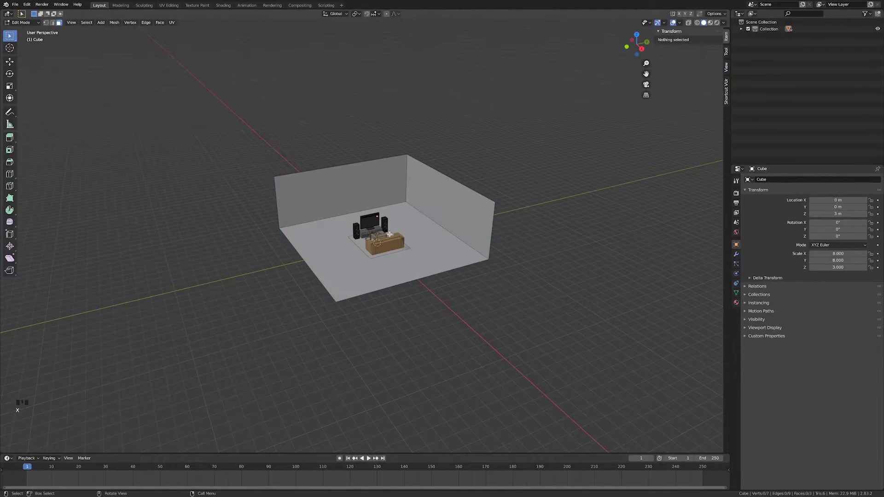
{"action": "key", "text": "Tab"}
Create a second collection in the scene and rename it "new".
{"action": "middle_click_drag", "start_coordinate": [491, 261], "coordinate": [447, 286]}
{"action": "scroll", "coordinate": [474, 270], "scroll_direction": "up", "scroll_amount": 2}
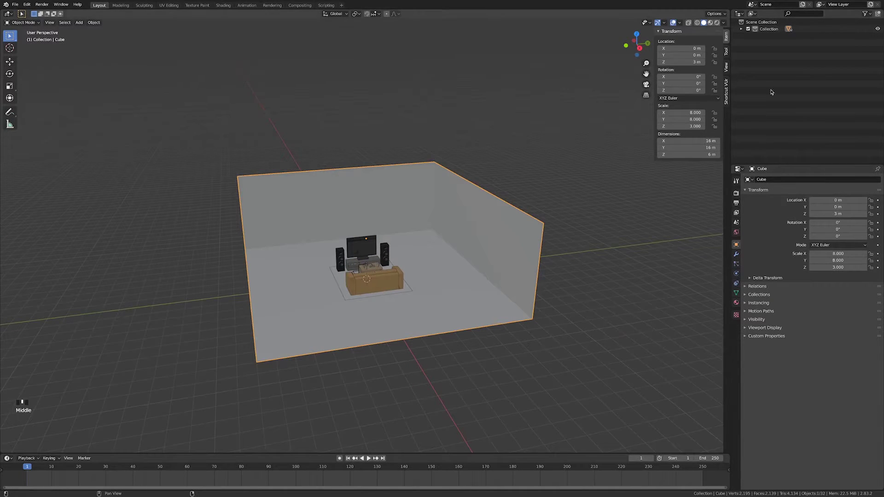
{"action": "left_click", "coordinate": [878, 14]}
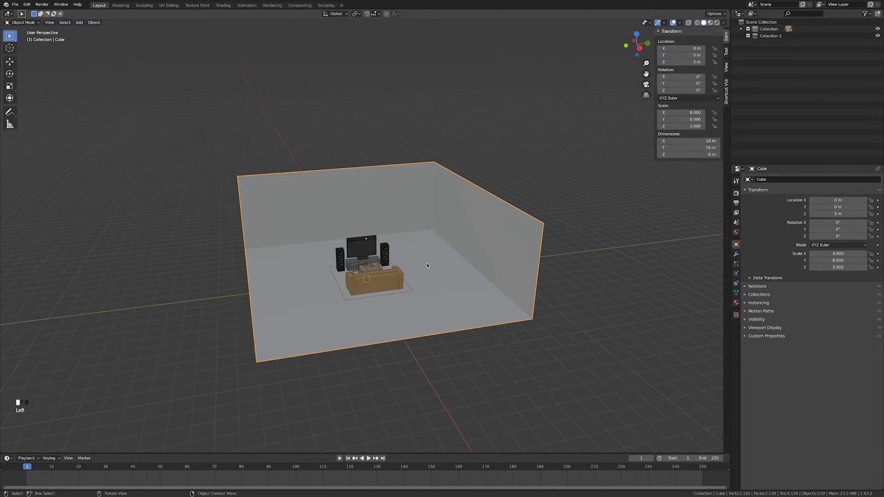
{"action": "left_click", "coordinate": [774, 35]}
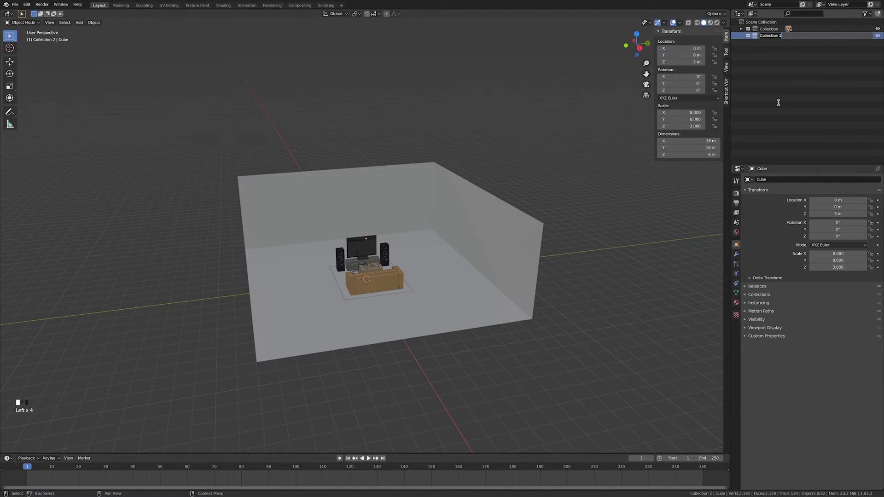
{"action": "type", "text": "new"}
{"action": "key", "text": "Return"}
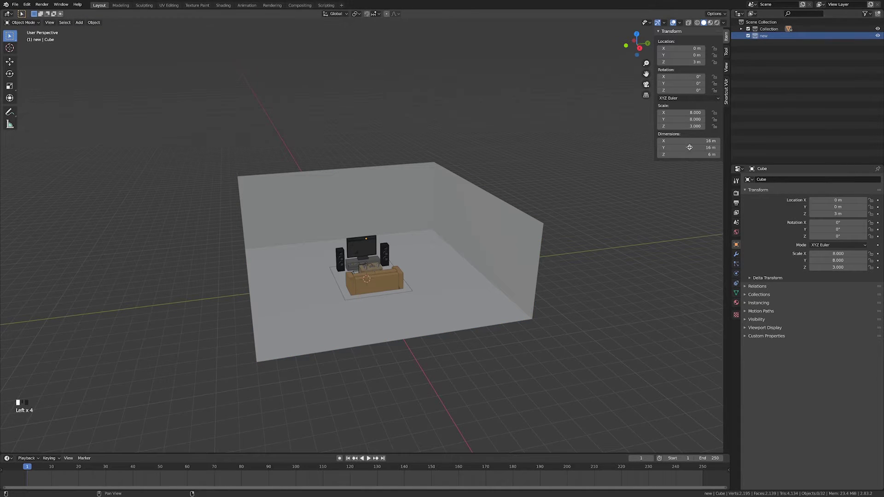
Move the room cube into the "new" collection.
{"action": "left_click", "coordinate": [511, 262]}
{"action": "key", "text": "m"}
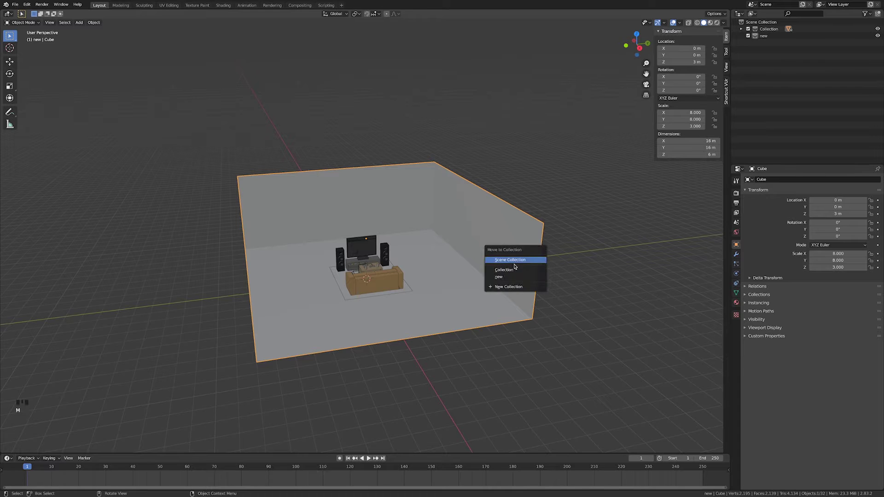
{"action": "left_click", "coordinate": [514, 277]}
Delete the imported floor plane lying beneath the sofa and coffee table.
{"action": "middle_click_drag", "start_coordinate": [517, 292], "coordinate": [529, 278]}
{"action": "scroll", "coordinate": [528, 278], "scroll_direction": "up", "scroll_amount": 6}
{"action": "left_click", "coordinate": [339, 313]}
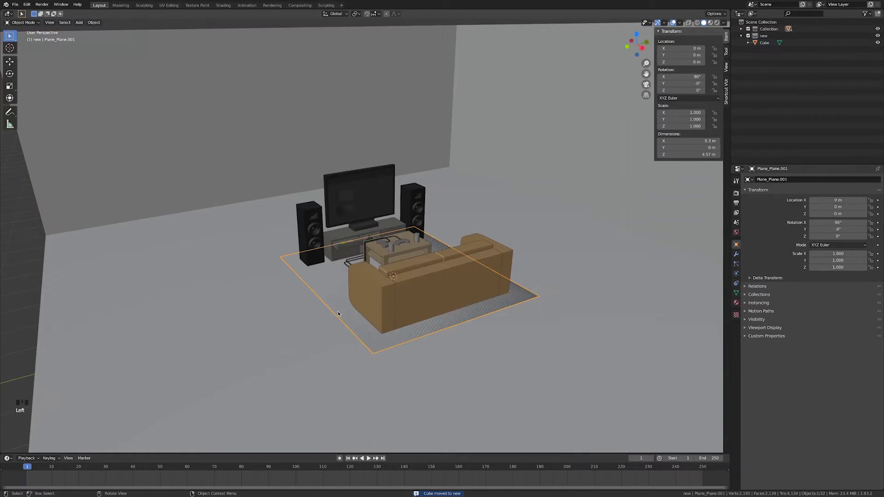
{"action": "key", "text": "x"}
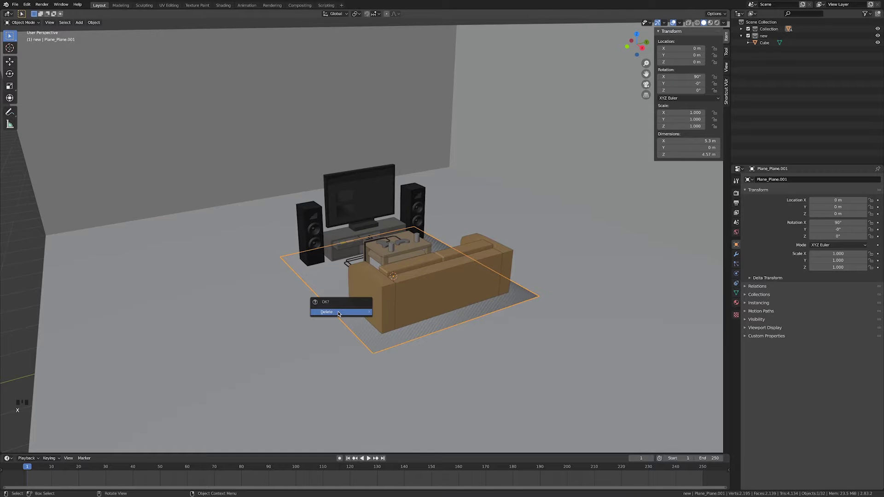
{"action": "left_click", "coordinate": [338, 311]}
Examine the furniture layout inside the open room from the front, the side and behind the sofa.
{"action": "scroll", "coordinate": [412, 315], "scroll_direction": "down", "scroll_amount": 5}
{"action": "middle_click_drag", "start_coordinate": [524, 234], "coordinate": [490, 247]}
{"action": "scroll", "coordinate": [490, 247], "scroll_direction": "up", "scroll_amount": 3}
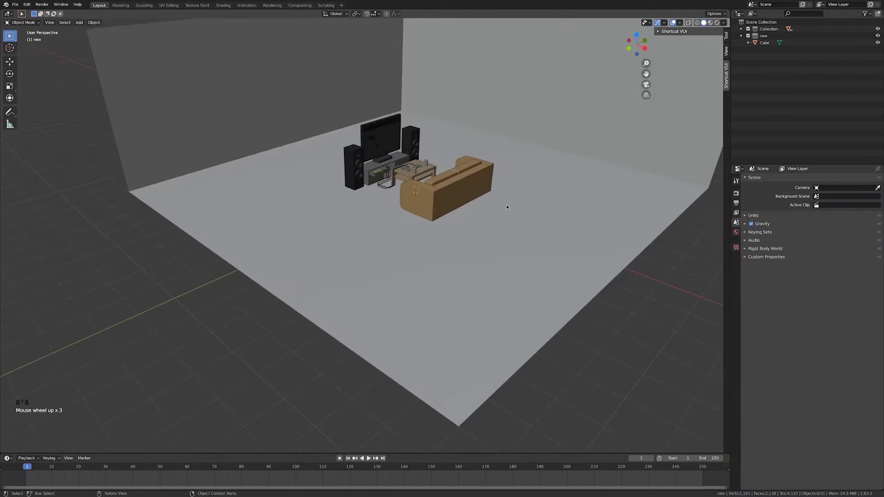
{"action": "middle_click_drag", "start_coordinate": [507, 207], "coordinate": [499, 269], "text": "shift"}
{"action": "scroll", "coordinate": [503, 260], "scroll_direction": "up", "scroll_amount": 4}
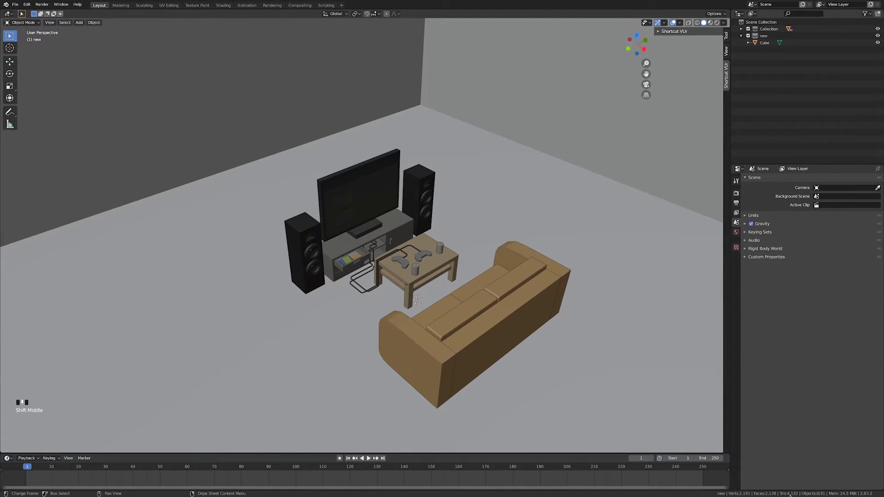
{"action": "middle_click_drag", "start_coordinate": [497, 249], "coordinate": [299, 203]}
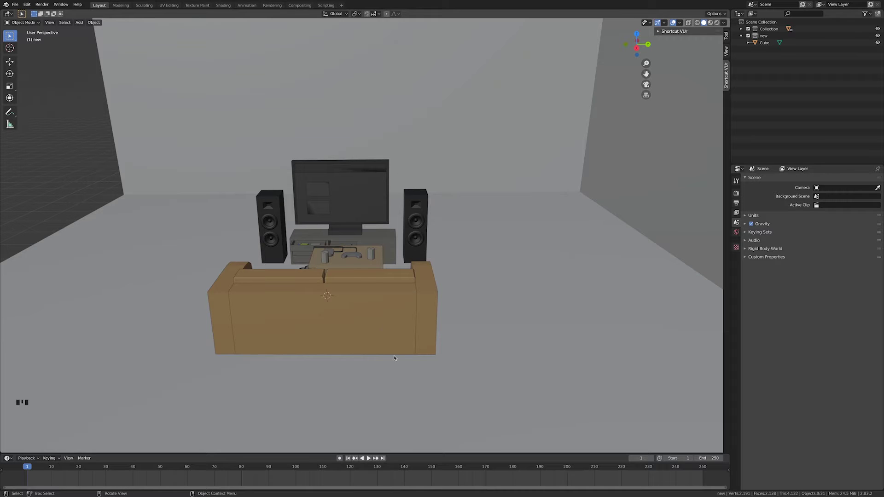
{"action": "scroll", "coordinate": [385, 364], "scroll_direction": "down", "scroll_amount": 1}
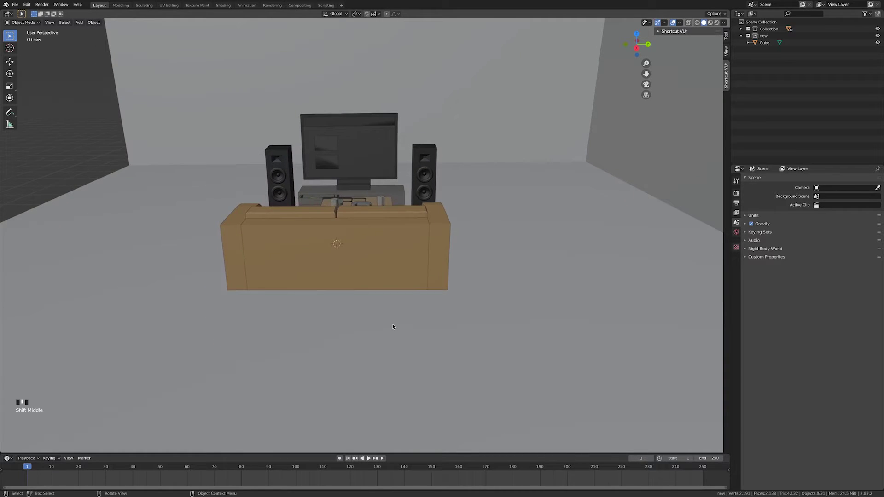
{"action": "scroll", "coordinate": [392, 326], "scroll_direction": "down", "scroll_amount": 1}
{"action": "mouse_move", "coordinate": [384, 322]}
{"action": "middle_mouse_down"}
{"action": "mouse_move", "coordinate": [327, 358]}
{"action": "mouse_move", "coordinate": [355, 335]}
{"action": "mouse_move", "coordinate": [401, 328]}
{"action": "mouse_move", "coordinate": [391, 337]}
{"action": "middle_mouse_up"}
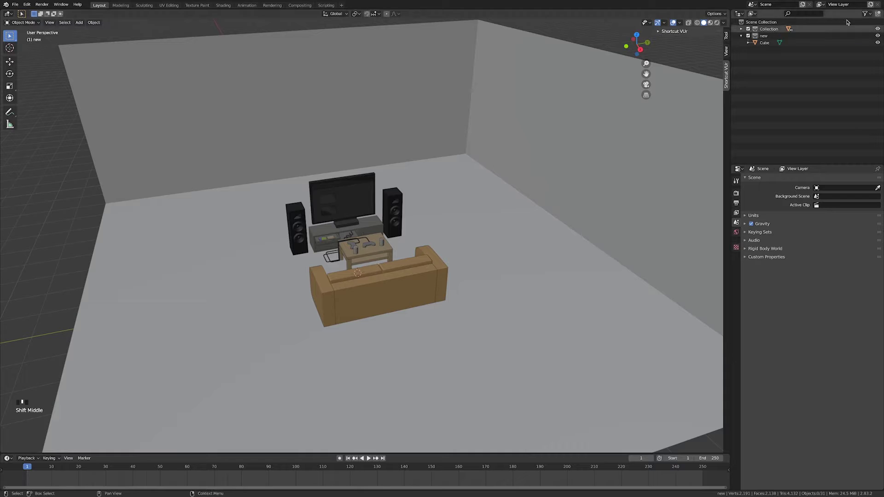
Inspect the materials assigned to the coffee table, cans, game controller, TV, TV stand and speakers.
{"action": "mouse_move", "coordinate": [408, 282]}
{"action": "middle_mouse_down"}
{"action": "mouse_move", "coordinate": [418, 279]}
{"action": "mouse_move", "coordinate": [414, 298]}
{"action": "middle_mouse_up"}
{"action": "scroll", "coordinate": [418, 280], "scroll_direction": "up", "scroll_amount": 6}
{"action": "middle_click_drag", "start_coordinate": [415, 298], "coordinate": [438, 273]}
{"action": "left_click", "coordinate": [439, 272]}
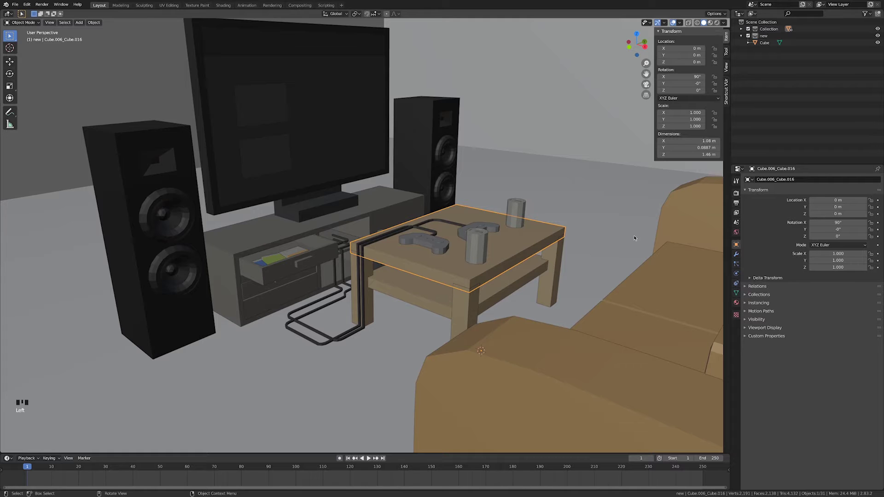
{"action": "left_click", "coordinate": [736, 302]}
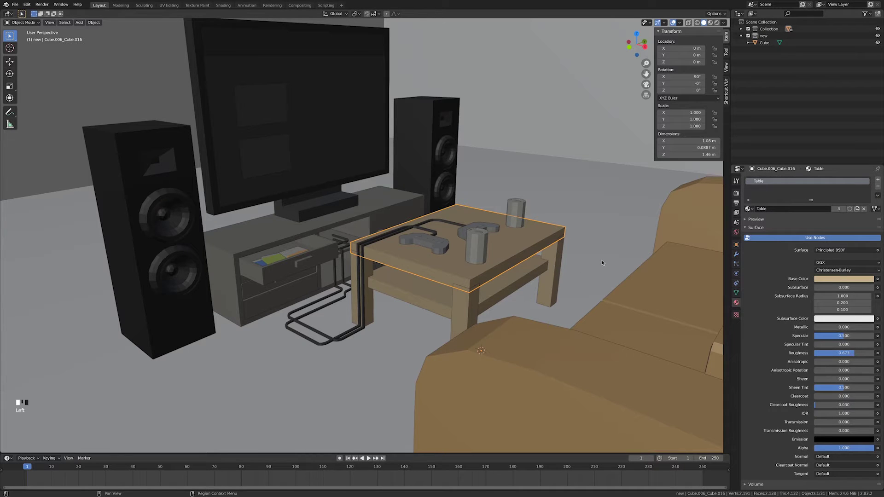
{"action": "left_click", "coordinate": [443, 299]}
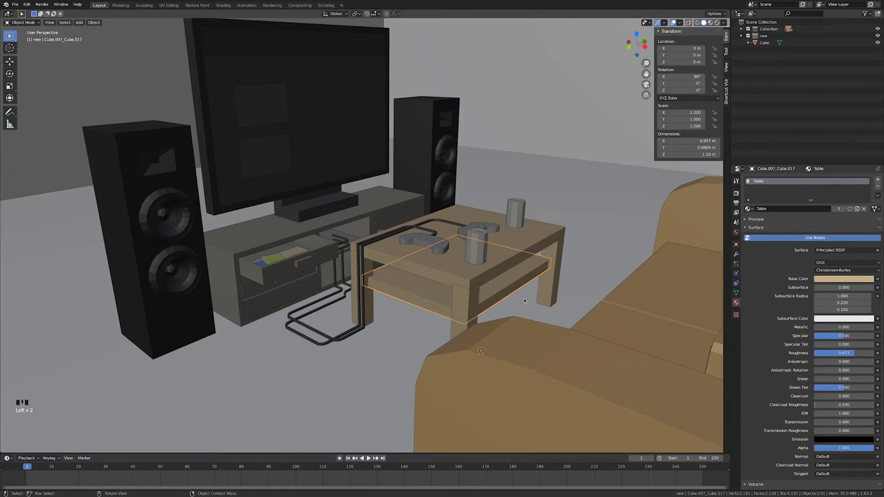
{"action": "left_click", "coordinate": [481, 237]}
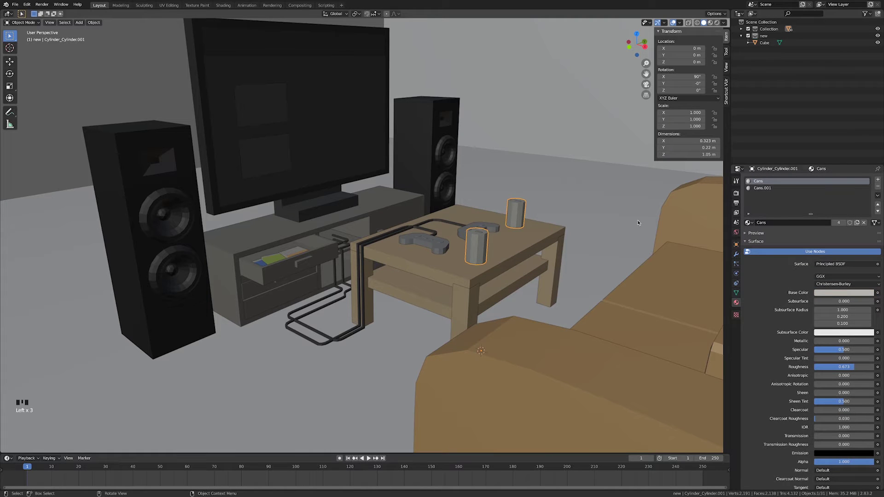
{"action": "left_click", "coordinate": [491, 227]}
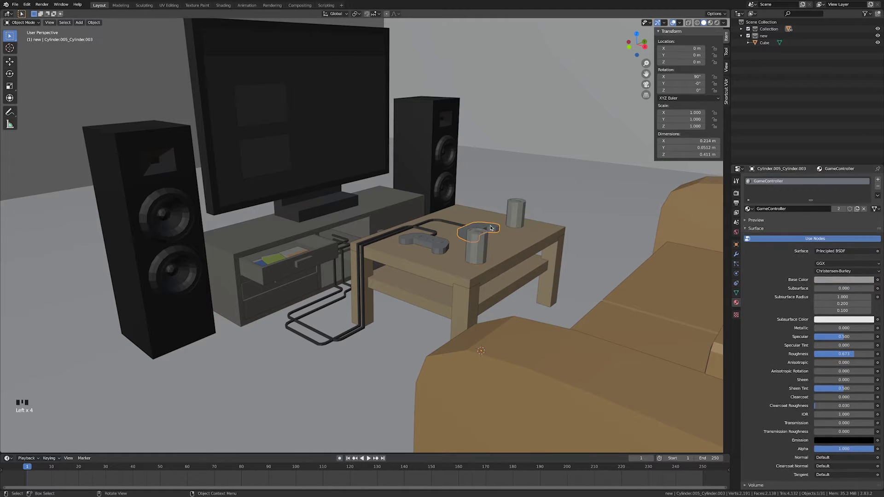
{"action": "left_click", "coordinate": [528, 250]}
{"action": "left_click", "coordinate": [369, 157]}
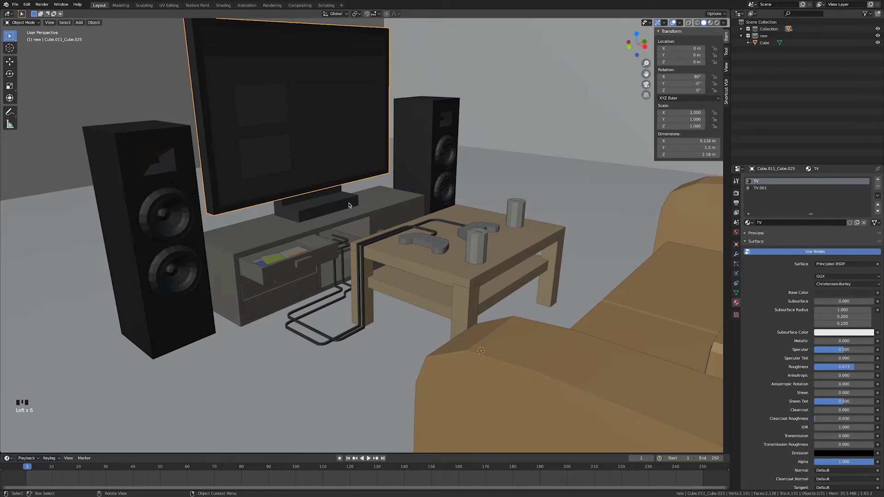
{"action": "left_click", "coordinate": [313, 210]}
{"action": "left_click", "coordinate": [273, 242]}
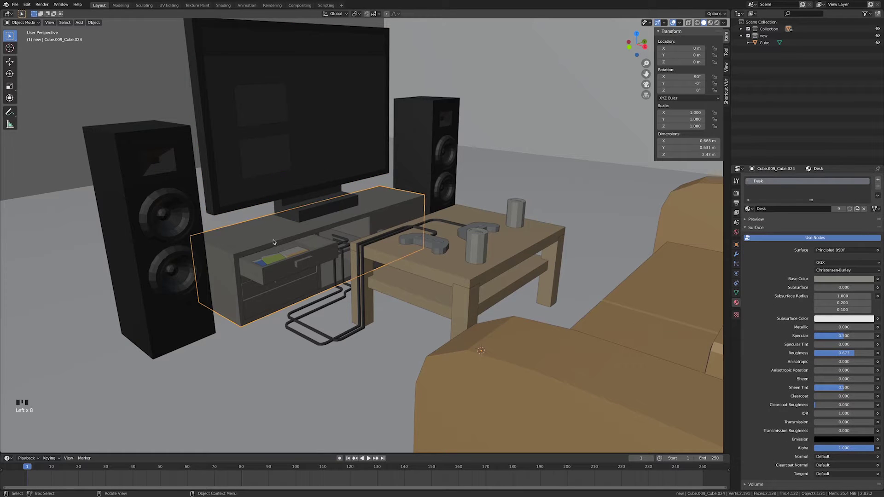
{"action": "left_click", "coordinate": [161, 238]}
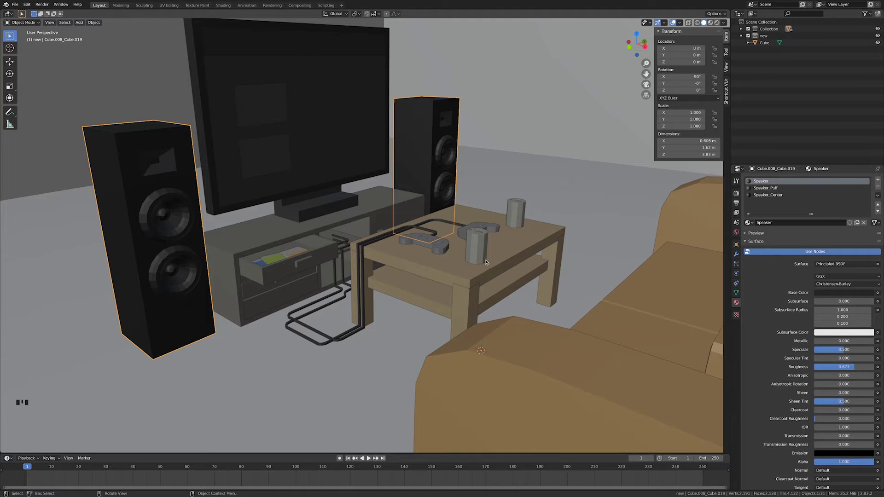
Examine the TV, speakers and table items up close, as well as the whole room from a distance.
{"action": "middle_click_drag", "start_coordinate": [488, 263], "coordinate": [389, 316]}
{"action": "scroll", "coordinate": [421, 296], "scroll_direction": "down", "scroll_amount": 3}
{"action": "scroll", "coordinate": [452, 282], "scroll_direction": "up", "scroll_amount": 2}
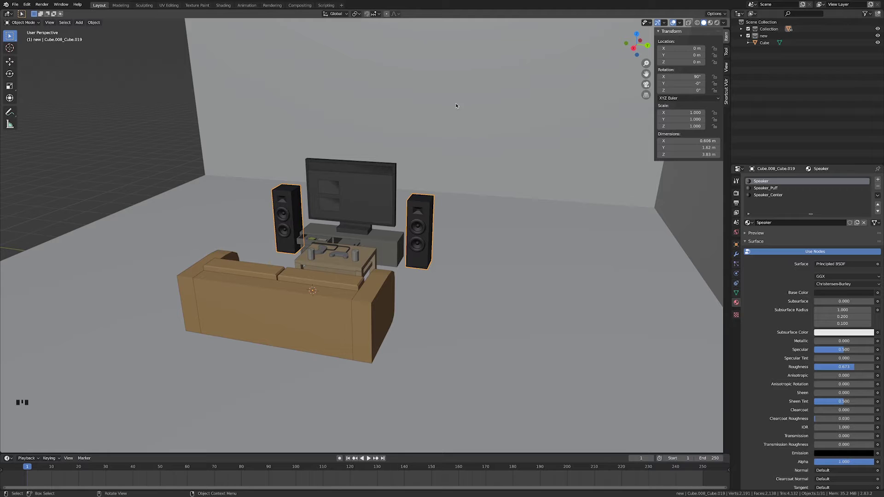
{"action": "middle_click_drag", "start_coordinate": [312, 240], "coordinate": [360, 239]}
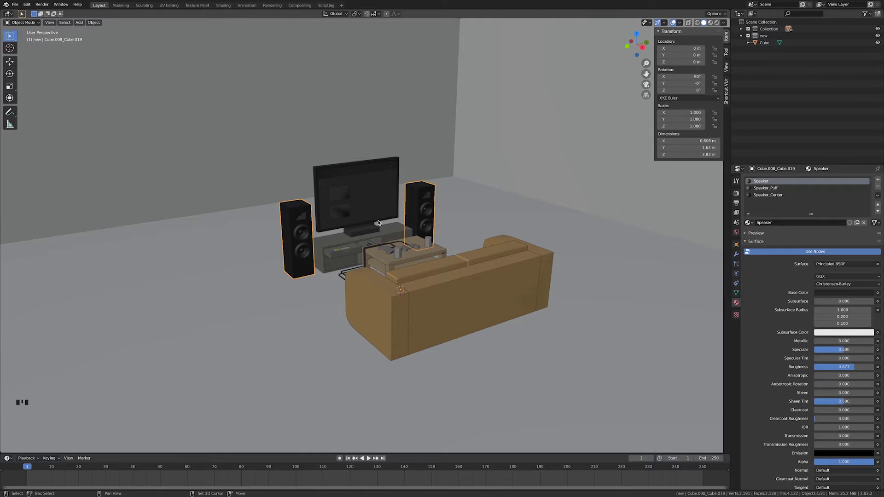
{"action": "scroll", "coordinate": [398, 272], "scroll_direction": "up", "scroll_amount": 3}
{"action": "middle_click_drag", "start_coordinate": [470, 330], "coordinate": [472, 298]}
{"action": "scroll", "coordinate": [477, 311], "scroll_direction": "up", "scroll_amount": 5}
{"action": "scroll", "coordinate": [473, 298], "scroll_direction": "down", "scroll_amount": 2}
{"action": "middle_click_drag", "start_coordinate": [431, 326], "coordinate": [449, 280], "text": "shift"}
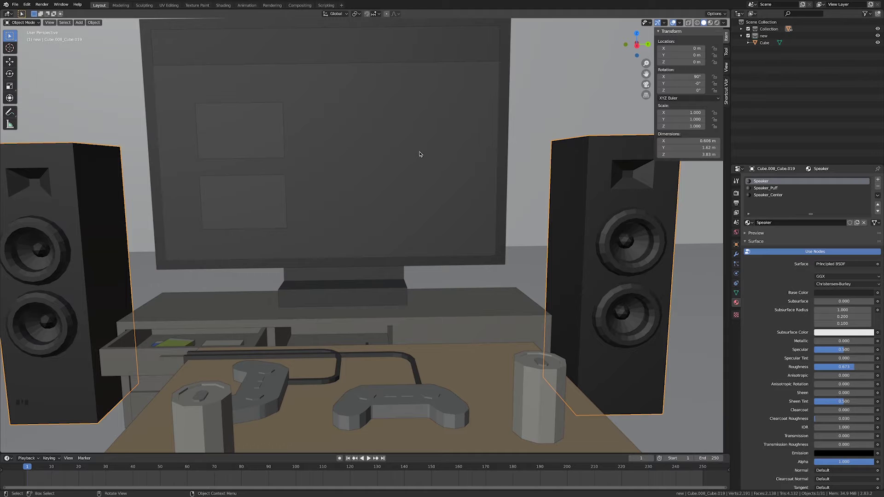
{"action": "scroll", "coordinate": [419, 154], "scroll_direction": "down", "scroll_amount": 7}
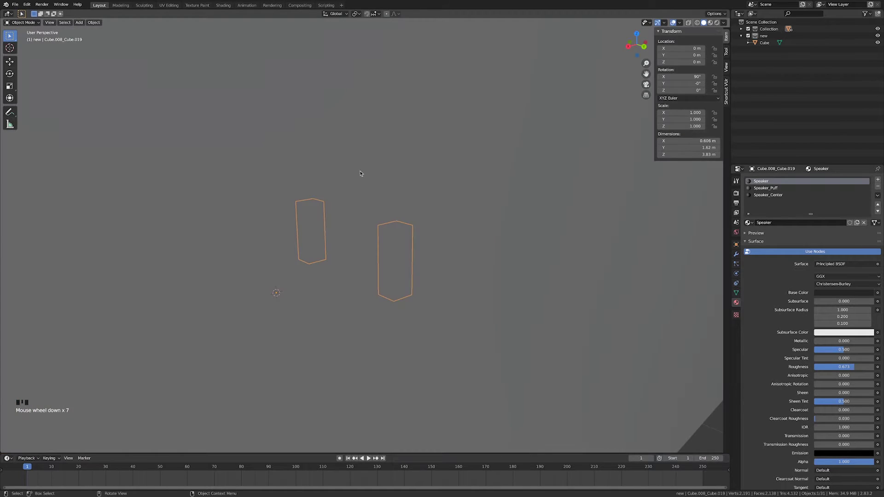
{"action": "middle_click_drag", "start_coordinate": [360, 173], "coordinate": [368, 157], "text": "shift"}
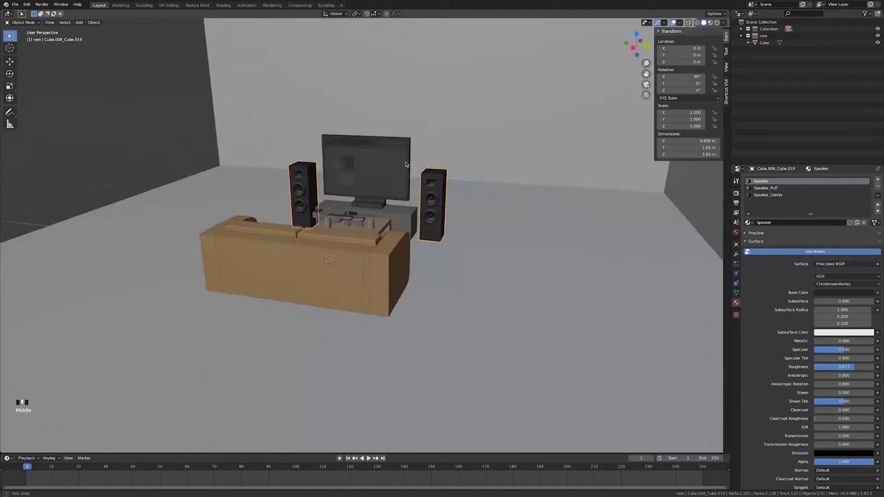
{"action": "middle_click_drag", "start_coordinate": [368, 221], "coordinate": [414, 233], "text": "shift"}
{"action": "scroll", "coordinate": [410, 194], "scroll_direction": "down", "scroll_amount": 4}
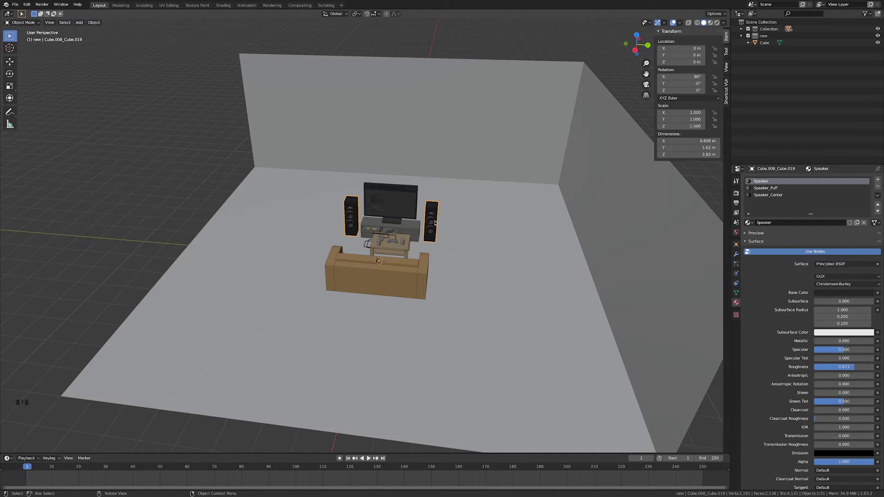
Hide the room cube so that only the furniture is displayed.
{"action": "middle_click_drag", "start_coordinate": [439, 223], "coordinate": [408, 232], "text": "shift"}
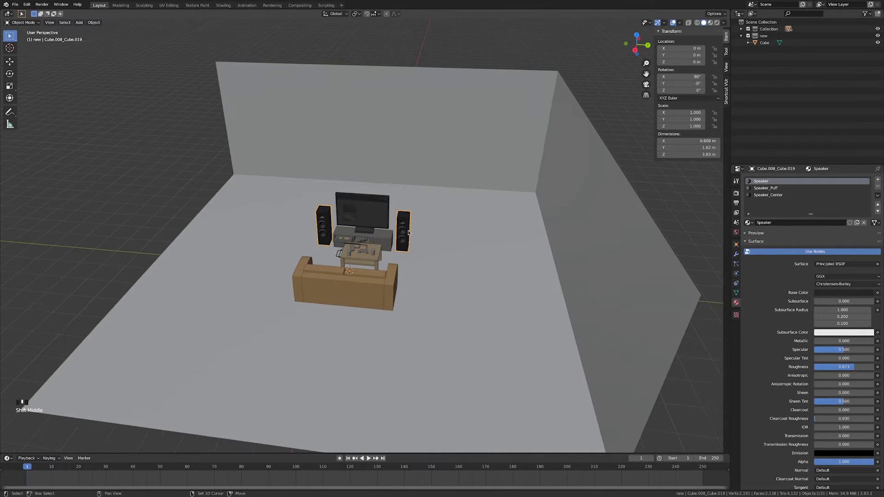
{"action": "left_click", "coordinate": [565, 134]}
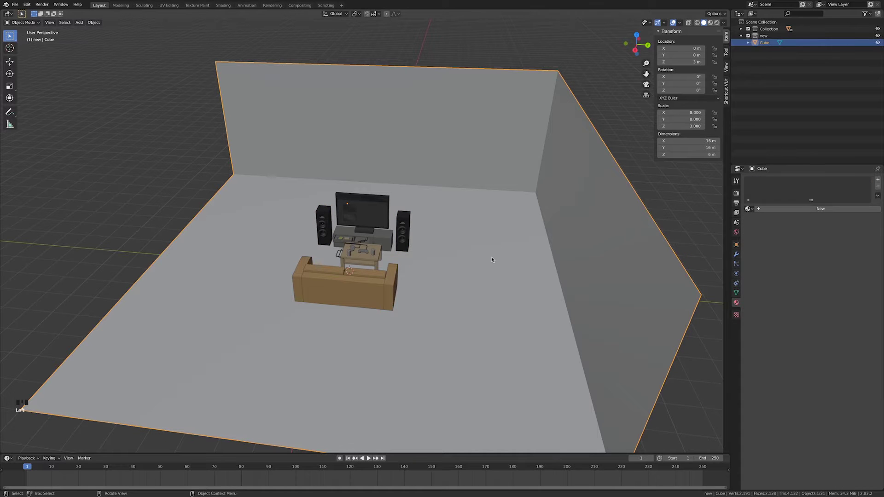
{"action": "key", "text": "h"}
{"action": "mouse_move", "coordinate": [486, 262]}
{"action": "middle_mouse_down"}
{"action": "mouse_move", "coordinate": [487, 245]}
{"action": "mouse_move", "coordinate": [468, 258]}
{"action": "middle_mouse_up"}
{"action": "scroll", "coordinate": [487, 245], "scroll_direction": "up", "scroll_amount": 3}
{"action": "scroll", "coordinate": [467, 259], "scroll_direction": "down", "scroll_amount": 2}
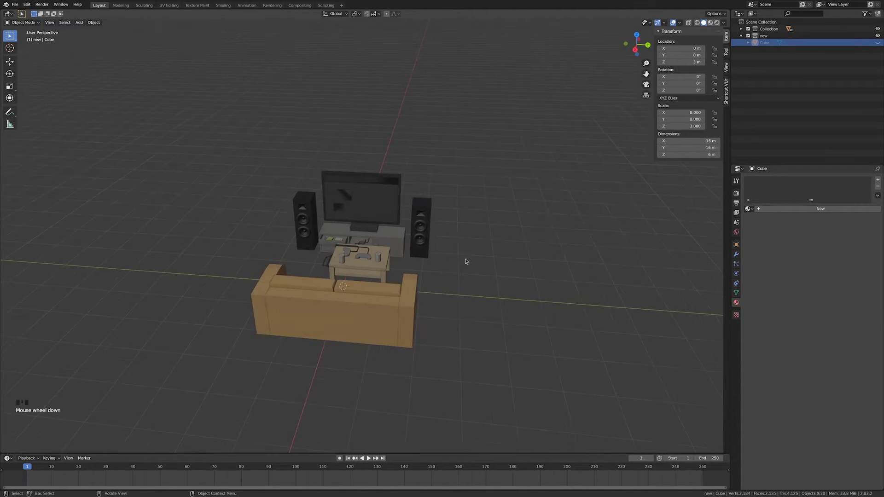
Turn on X-ray display and inspect the speakers' mesh in Edit Mode, returning to Object Mode.
{"action": "left_click", "coordinate": [688, 23]}
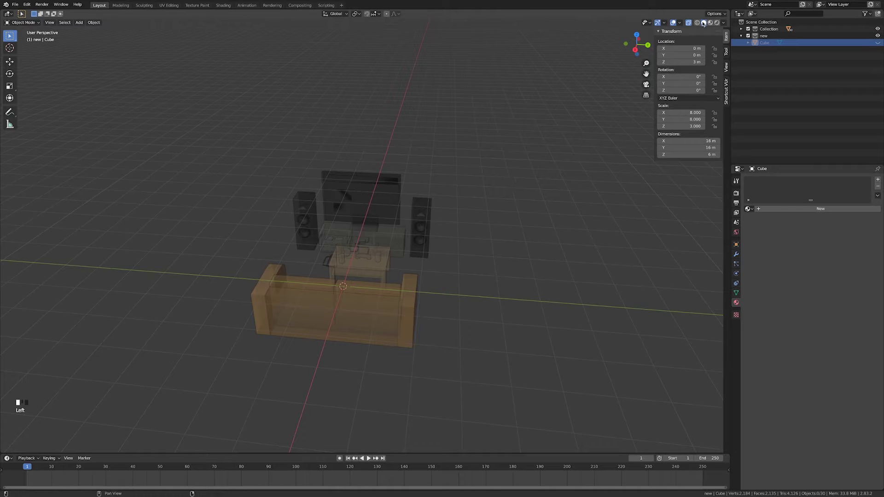
{"action": "left_click", "coordinate": [421, 210]}
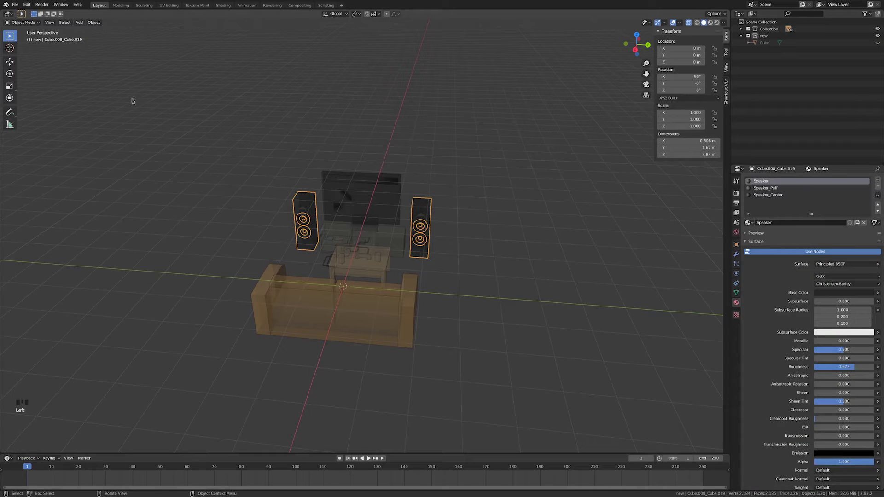
{"action": "key", "text": "Tab"}
{"action": "middle_click_drag", "start_coordinate": [438, 238], "coordinate": [530, 233]}
{"action": "key", "text": "Tab"}
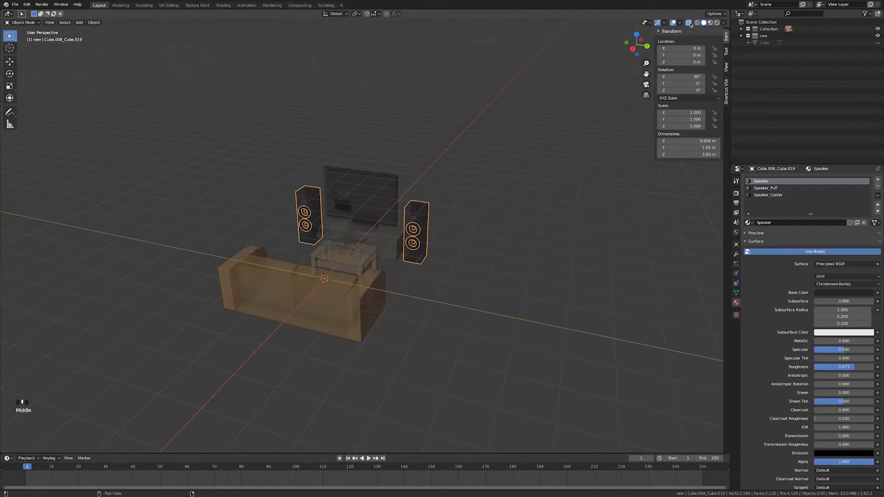
Turn off X-ray display and examine both speakers up close and from across the room.
{"action": "left_click", "coordinate": [690, 23]}
{"action": "middle_click_drag", "start_coordinate": [401, 349], "coordinate": [421, 355]}
{"action": "scroll", "coordinate": [421, 354], "scroll_direction": "up", "scroll_amount": 7}
{"action": "scroll", "coordinate": [383, 348], "scroll_direction": "down", "scroll_amount": 1}
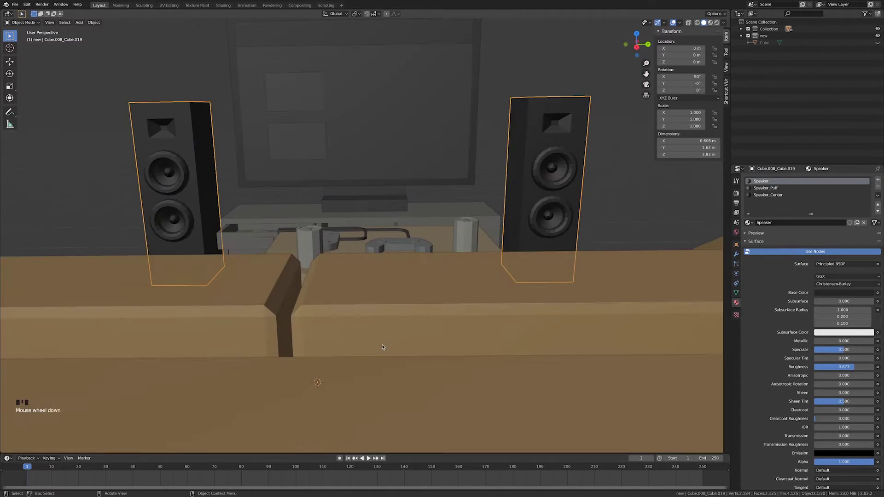
{"action": "scroll", "coordinate": [382, 347], "scroll_direction": "down", "scroll_amount": 10}
{"action": "middle_click_drag", "start_coordinate": [383, 348], "coordinate": [352, 351]}
With X-ray display on, delete the faces of the speaker on the positive Y side, then return to Object Mode.
{"action": "key", "text": "Tab"}
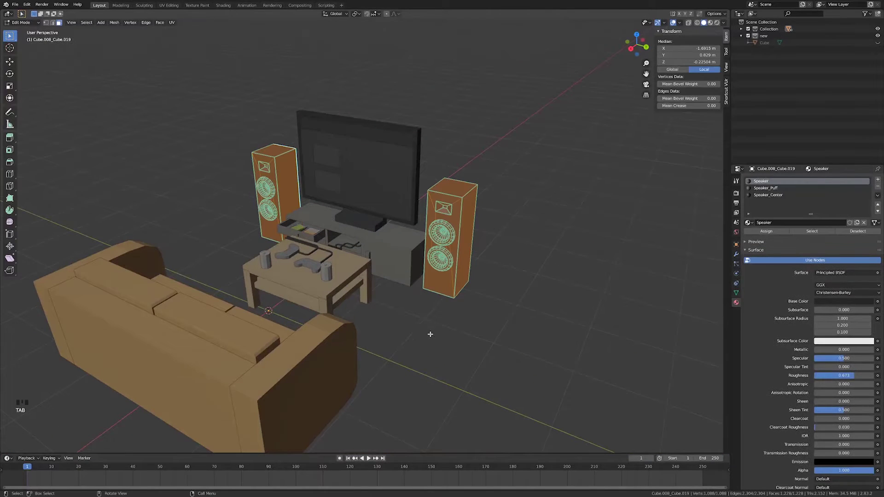
{"action": "middle_click_drag", "start_coordinate": [430, 334], "coordinate": [379, 348], "text": "shift"}
{"action": "left_click", "coordinate": [689, 22]}
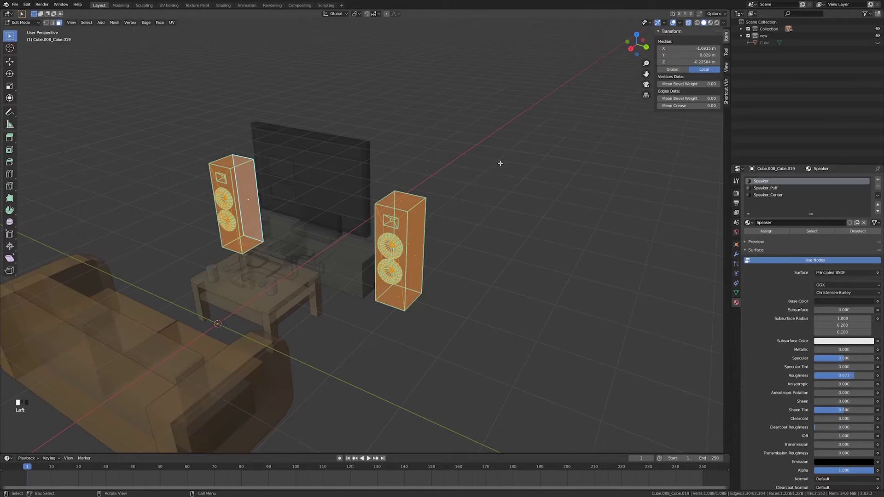
{"action": "middle_click_drag", "start_coordinate": [499, 164], "coordinate": [460, 161]}
{"action": "left_click_drag", "start_coordinate": [336, 113], "coordinate": [470, 344]}
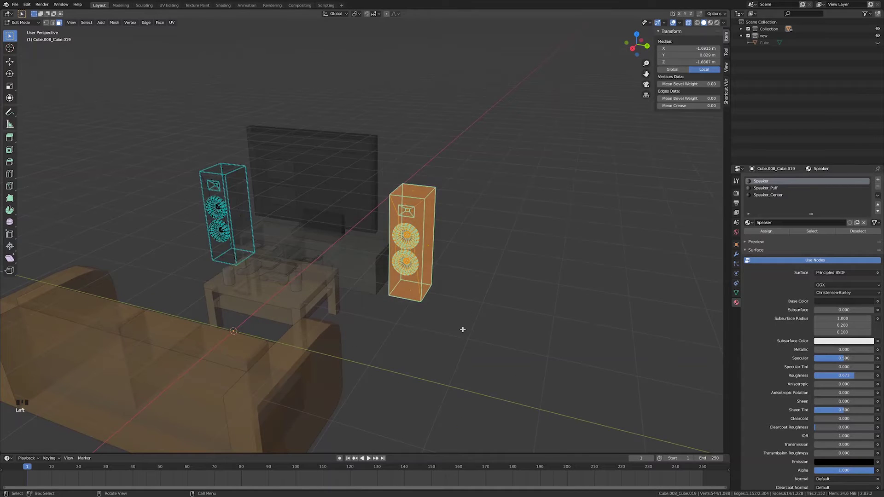
{"action": "key", "text": "x"}
{"action": "left_click", "coordinate": [463, 330]}
{"action": "middle_click_drag", "start_coordinate": [415, 361], "coordinate": [434, 325]}
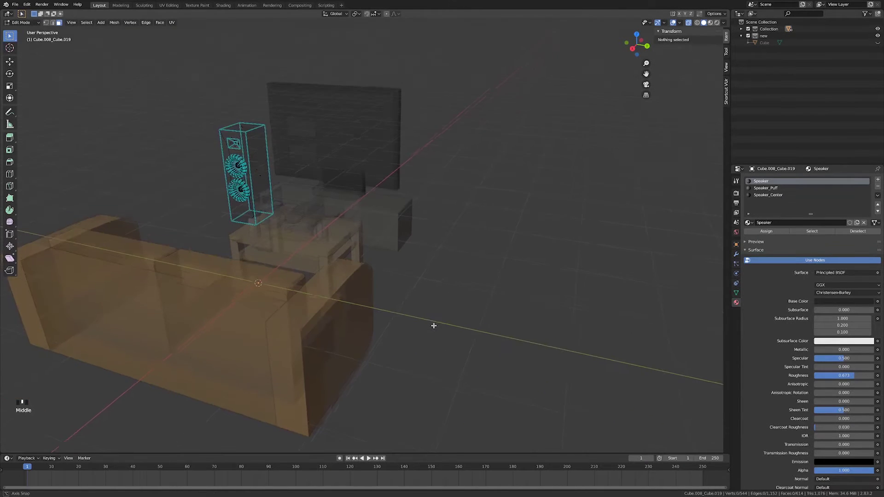
{"action": "key", "text": "Tab"}
Delete the faces of the can on the positive Y side of the coffee table and leave Edit Mode.
{"action": "scroll", "coordinate": [430, 322], "scroll_direction": "up", "scroll_amount": 3}
{"action": "left_click", "coordinate": [270, 226]}
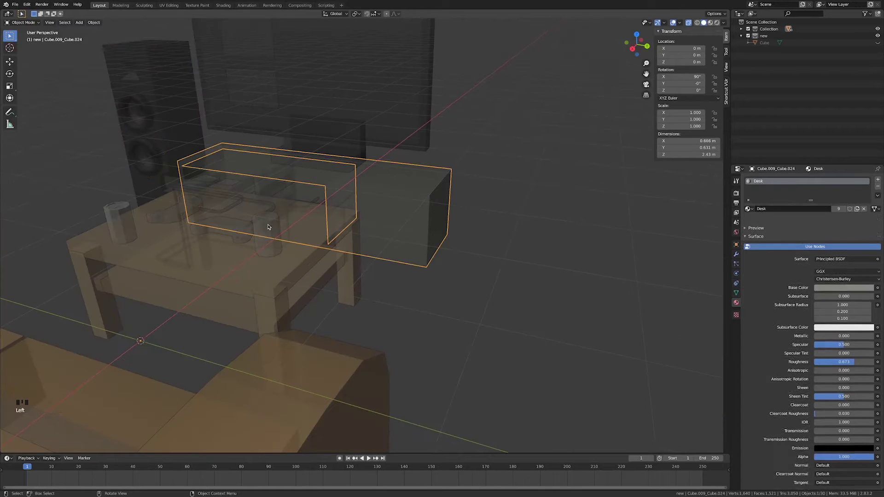
{"action": "left_click", "coordinate": [270, 231]}
{"action": "left_click", "coordinate": [270, 233]}
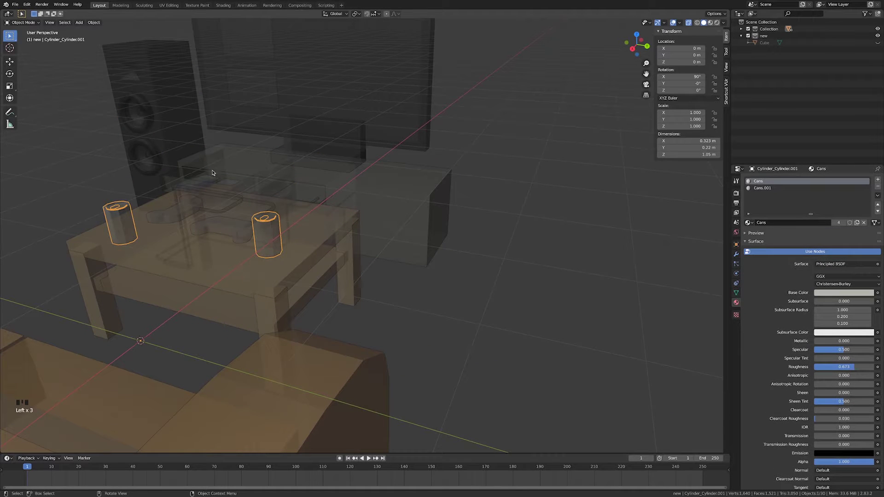
{"action": "key", "text": "Tab"}
{"action": "left_click_drag", "start_coordinate": [241, 191], "coordinate": [309, 304]}
{"action": "key", "text": "x"}
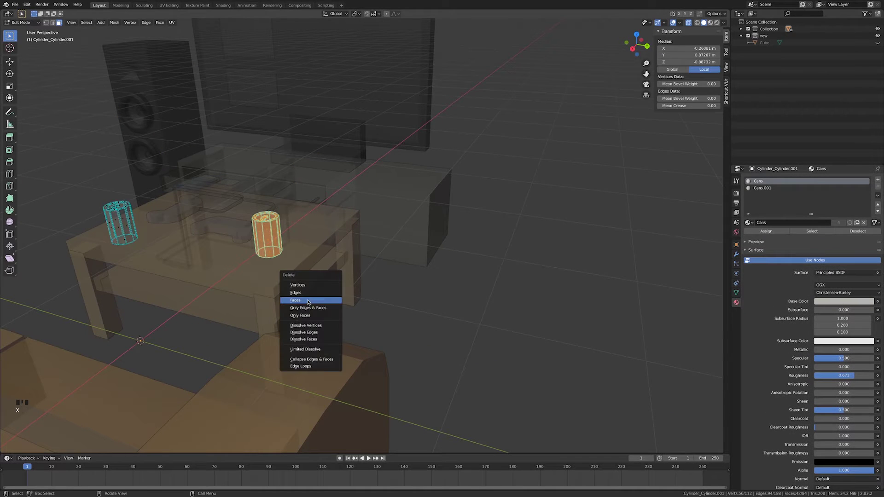
{"action": "left_click", "coordinate": [307, 302]}
{"action": "key", "text": "Tab"}
Delete all faces of the game controller nearest the removed can and return to Object Mode.
{"action": "left_click", "coordinate": [281, 271]}
{"action": "key", "text": "Tab"}
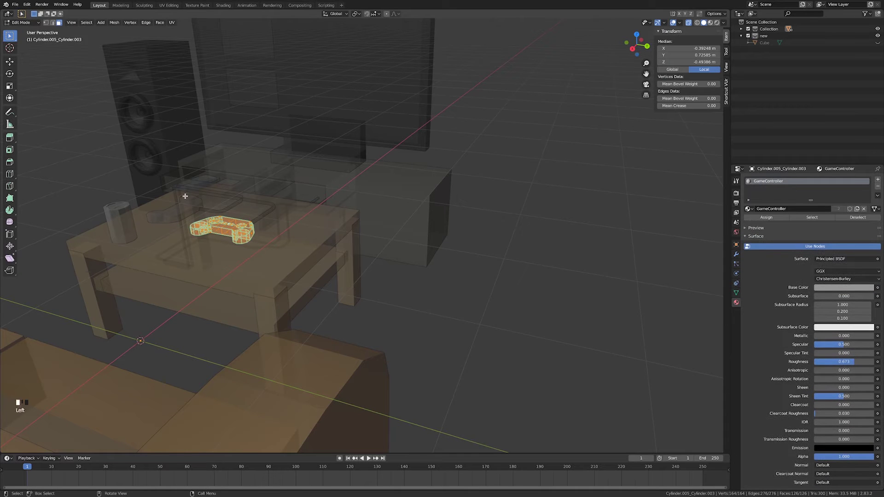
{"action": "key", "text": "x"}
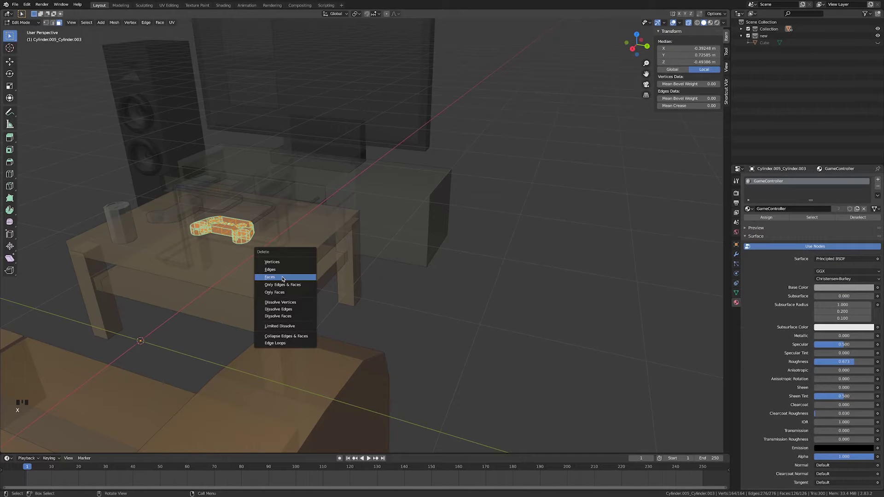
{"action": "left_click", "coordinate": [282, 277]}
{"action": "scroll", "coordinate": [282, 277], "scroll_direction": "down", "scroll_amount": 6}
{"action": "key", "text": "Tab"}
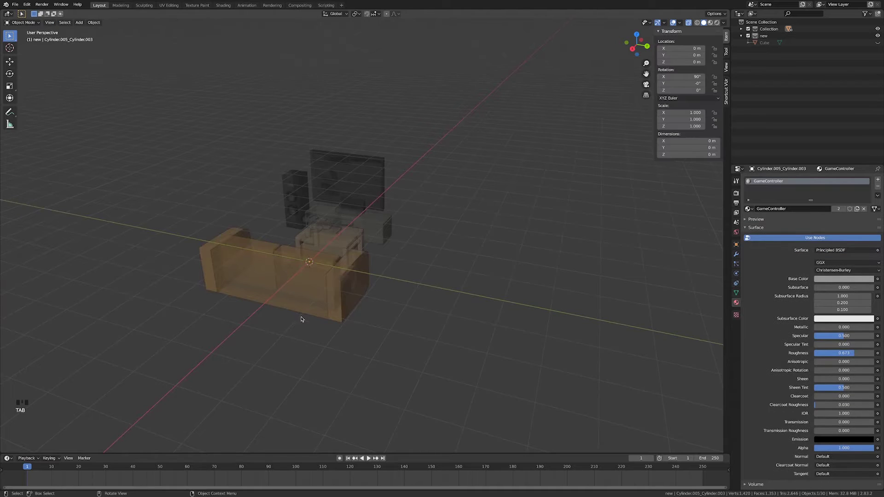
Select all parts of the sofa, check them in the expanded Collection, and join them into one object.
{"action": "middle_click_drag", "start_coordinate": [299, 316], "coordinate": [426, 328]}
{"action": "scroll", "coordinate": [431, 315], "scroll_direction": "up", "scroll_amount": 3}
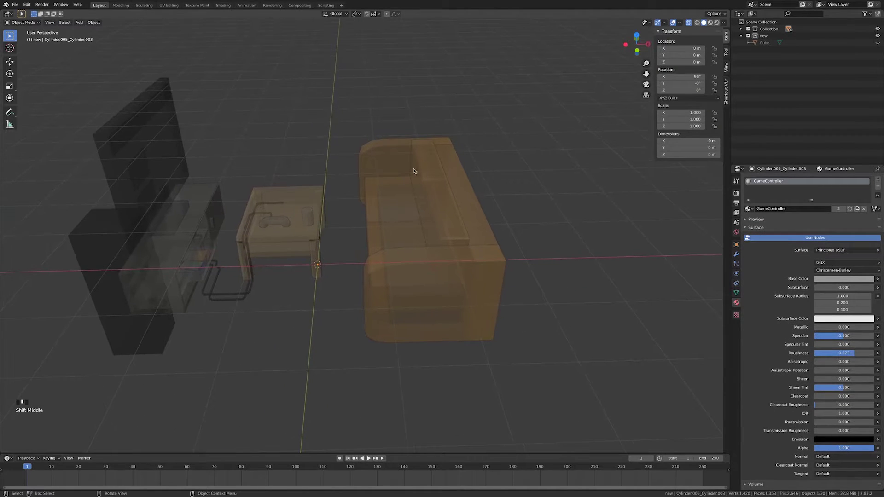
{"action": "left_click_drag", "start_coordinate": [391, 91], "coordinate": [510, 371]}
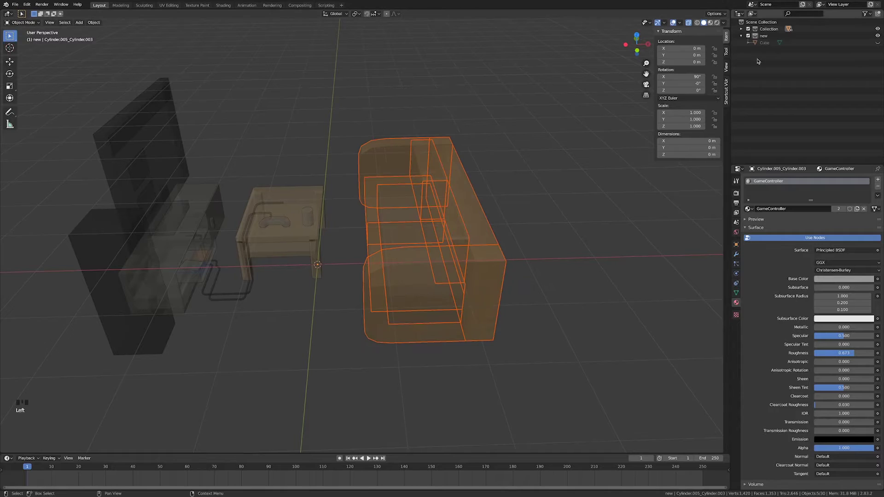
{"action": "left_click", "coordinate": [741, 29]}
{"action": "scroll", "coordinate": [783, 102], "scroll_direction": "down", "scroll_amount": 16}
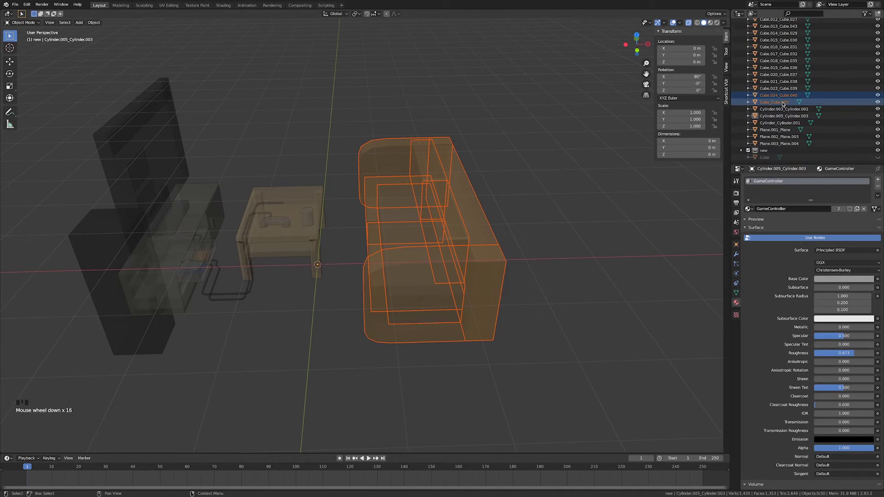
{"action": "scroll", "coordinate": [781, 104], "scroll_direction": "up", "scroll_amount": 14}
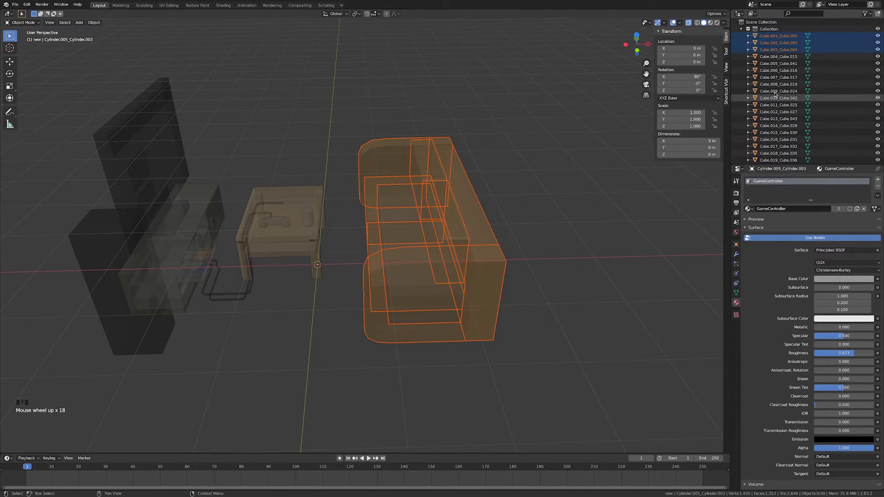
{"action": "left_click", "coordinate": [741, 29]}
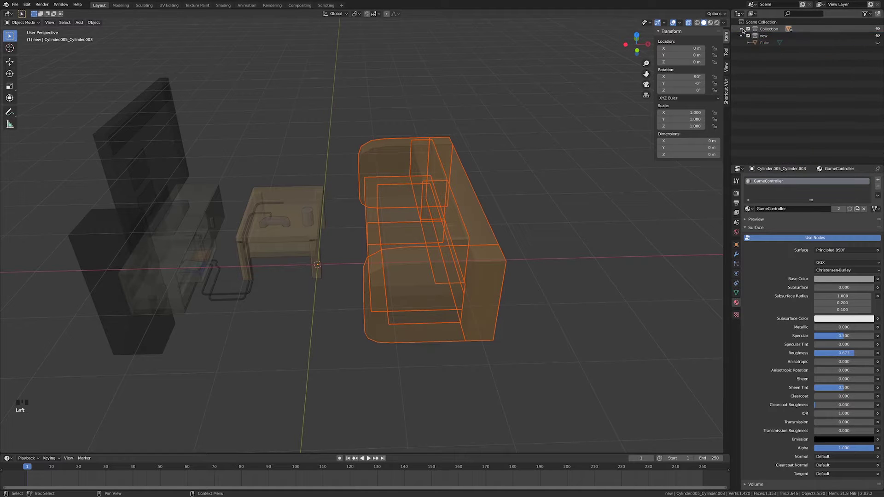
{"action": "middle_click_drag", "start_coordinate": [578, 191], "coordinate": [574, 192]}
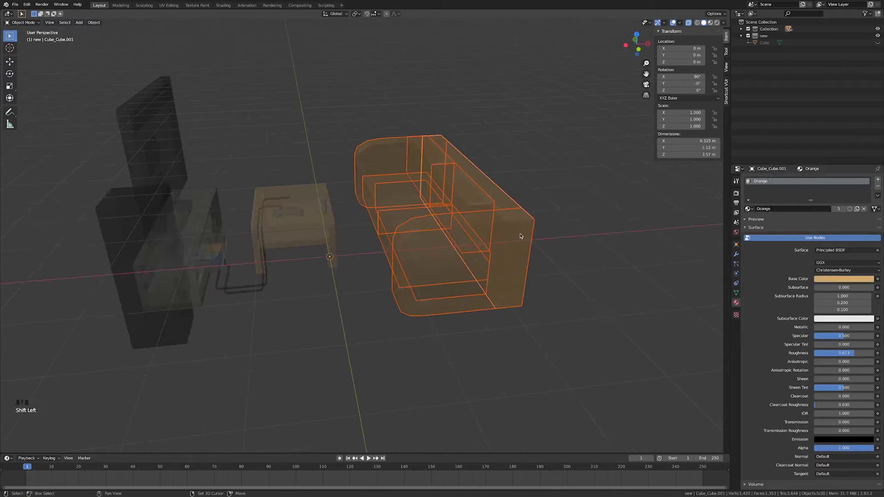
{"action": "key", "text": "ctrl+j"}
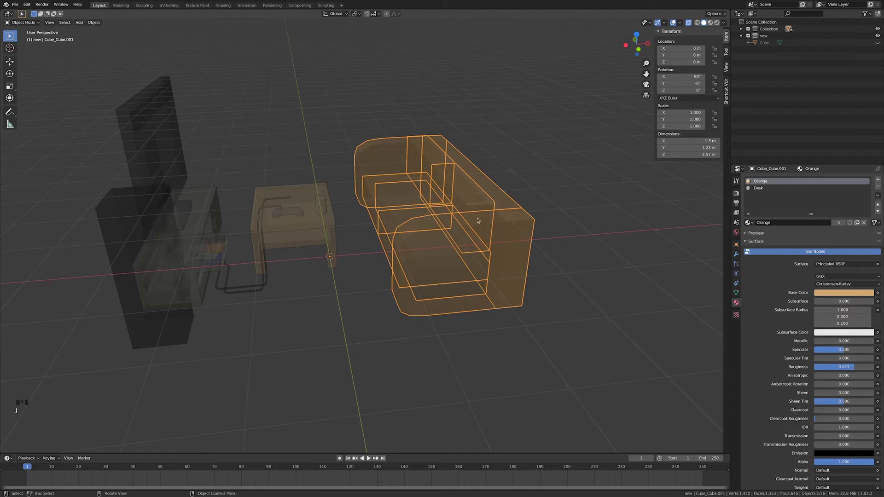
Select the coffee table's legs and turn off X-ray display.
{"action": "scroll", "coordinate": [333, 285], "scroll_direction": "up", "scroll_amount": 4}
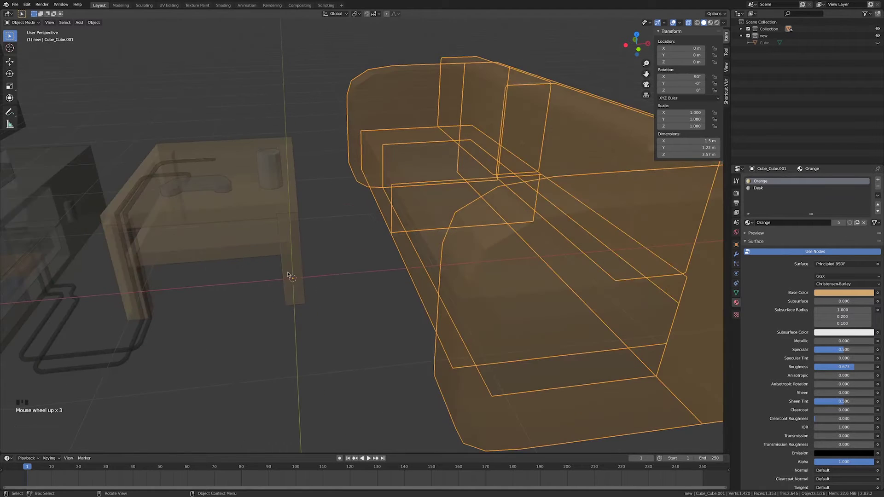
{"action": "left_click", "coordinate": [288, 274]}
{"action": "left_click", "coordinate": [256, 218], "text": "shift"}
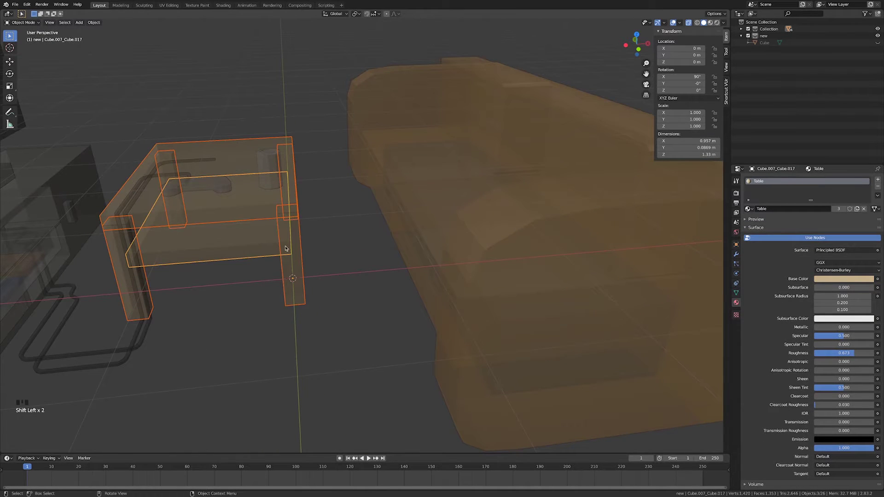
{"action": "left_click", "coordinate": [285, 277]}
{"action": "middle_click_drag", "start_coordinate": [285, 277], "coordinate": [457, 196]}
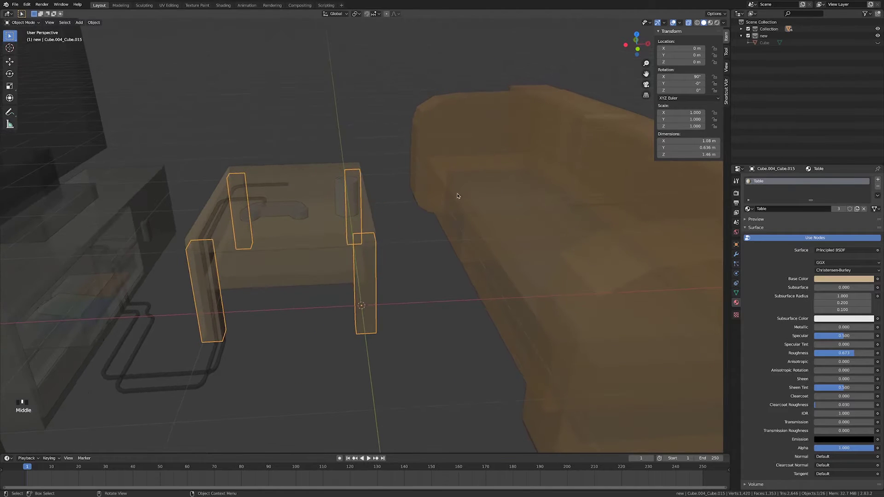
{"action": "left_click", "coordinate": [687, 23]}
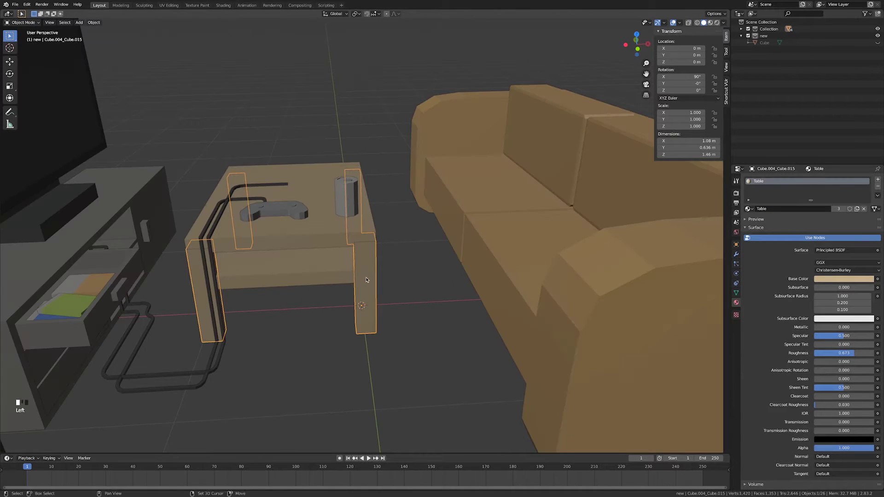
Examine the coffee table up close, especially where its legs meet the tabletop.
{"action": "middle_click_drag", "start_coordinate": [338, 253], "coordinate": [383, 271], "text": "shift"}
{"action": "scroll", "coordinate": [399, 303], "scroll_direction": "up", "scroll_amount": 2}
{"action": "scroll", "coordinate": [437, 291], "scroll_direction": "down", "scroll_amount": 5}
{"action": "scroll", "coordinate": [414, 294], "scroll_direction": "down", "scroll_amount": 6}
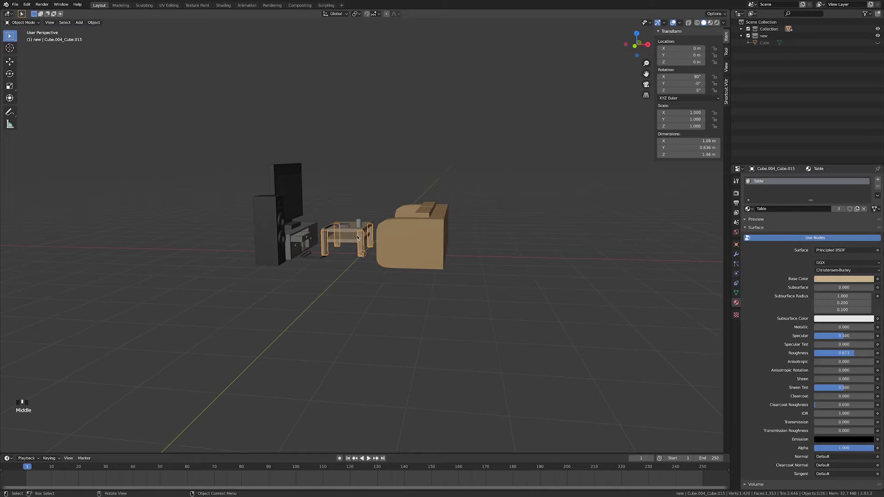
{"action": "left_click", "coordinate": [314, 280]}
{"action": "scroll", "coordinate": [318, 276], "scroll_direction": "down", "scroll_amount": 4}
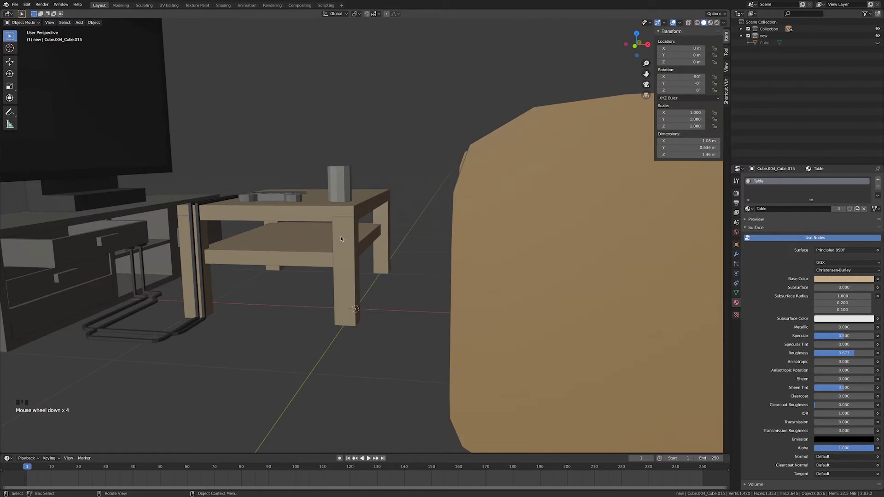
{"action": "middle_click_drag", "start_coordinate": [341, 239], "coordinate": [431, 276]}
{"action": "scroll", "coordinate": [336, 237], "scroll_direction": "up", "scroll_amount": 1}
{"action": "scroll", "coordinate": [431, 275], "scroll_direction": "down", "scroll_amount": 4}
Select the coffee table's legs and enable snapping to vertices.
{"action": "left_click", "coordinate": [387, 209]}
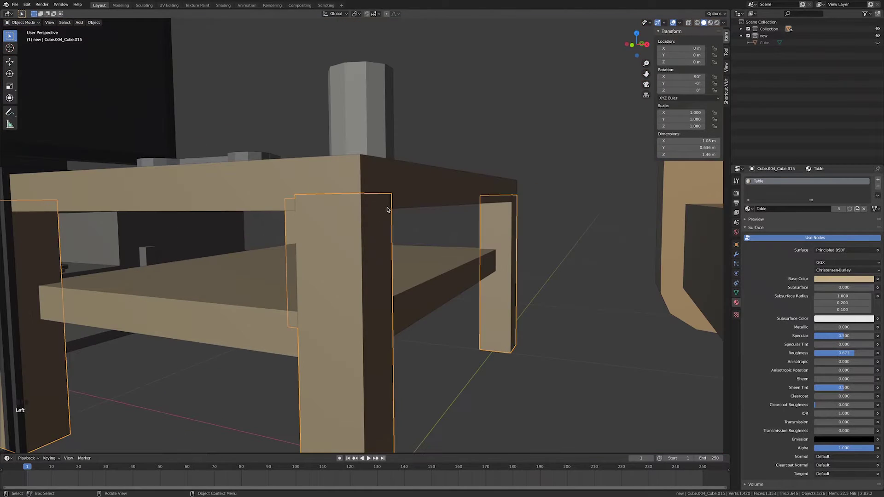
{"action": "left_click", "coordinate": [372, 14]}
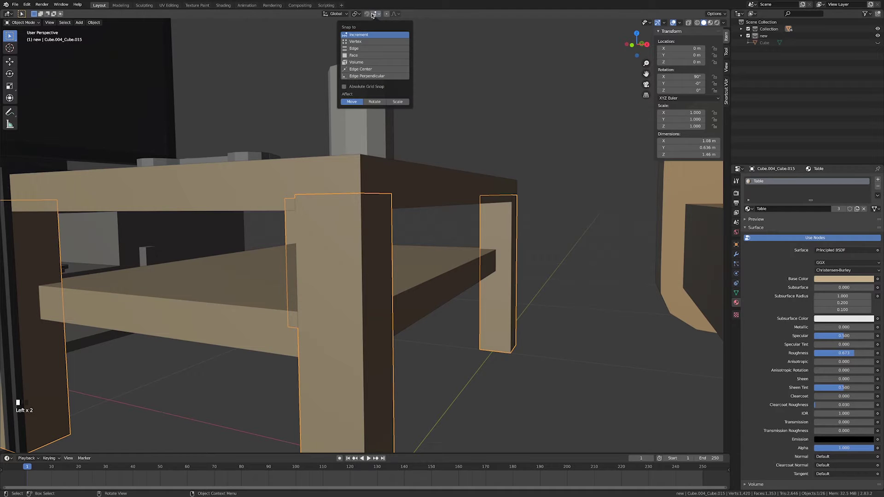
{"action": "left_click", "coordinate": [359, 42]}
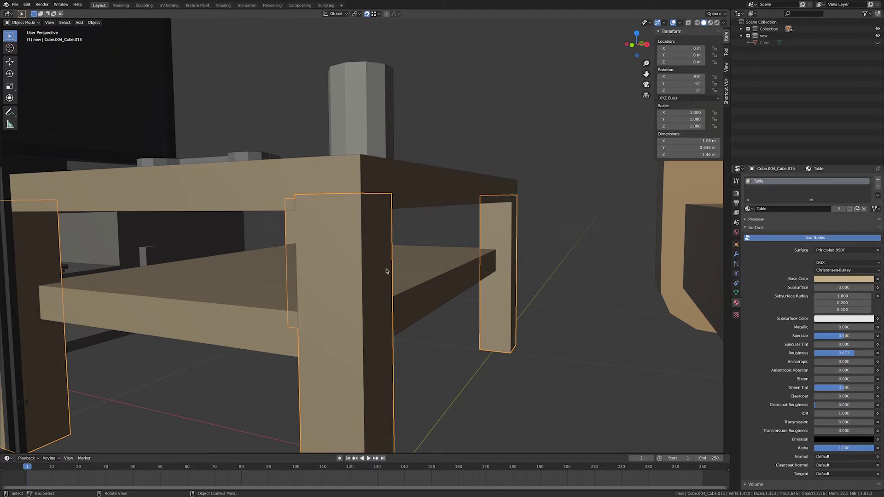
Move the coffee table's legs down along Z to -0.027374 m, snapping their tops to the tabletop's underside.
{"action": "middle_click_drag", "start_coordinate": [385, 271], "coordinate": [393, 307]}
{"action": "key", "text": "g"}
{"action": "key", "text": "z"}
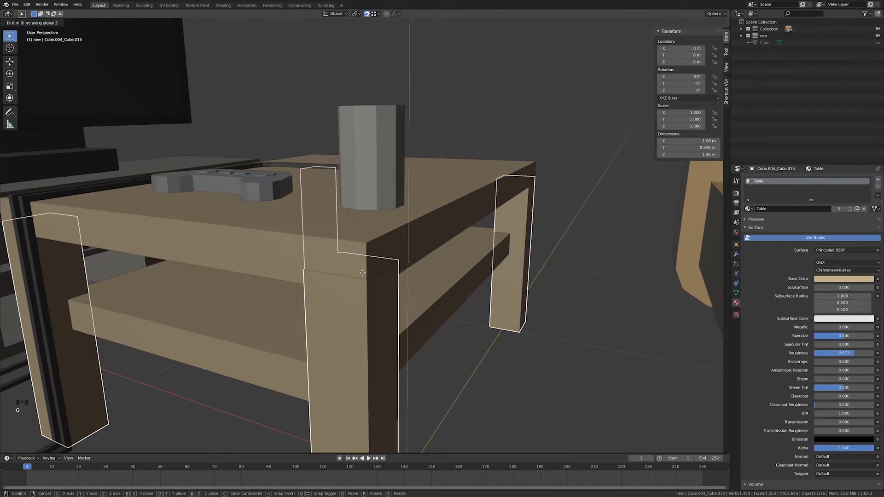
{"action": "left_click", "coordinate": [365, 294]}
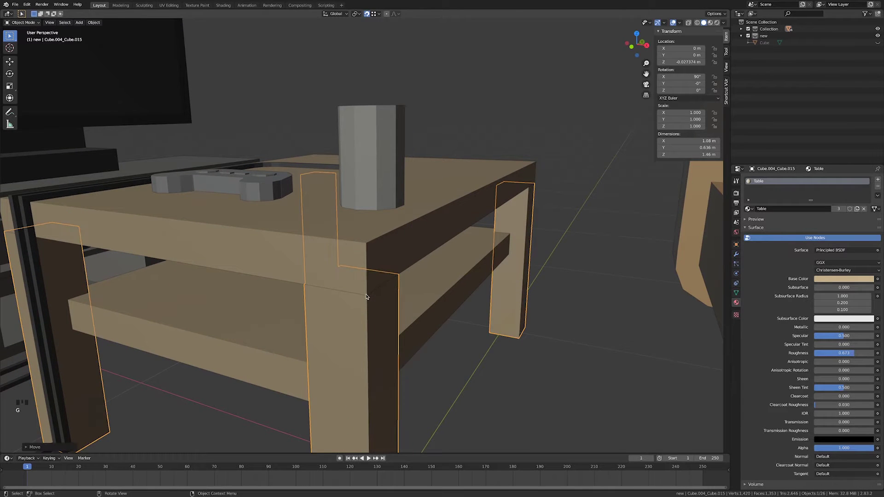
Inspect the joined sofa's mesh in Edit Mode with X-ray display on, then restore Object Mode and solid display.
{"action": "scroll", "coordinate": [365, 295], "scroll_direction": "down", "scroll_amount": 6}
{"action": "middle_click_drag", "start_coordinate": [365, 295], "coordinate": [381, 271], "text": "shift"}
{"action": "middle_click_drag", "start_coordinate": [332, 301], "coordinate": [331, 281], "text": "shift"}
{"action": "scroll", "coordinate": [324, 277], "scroll_direction": "up", "scroll_amount": 2}
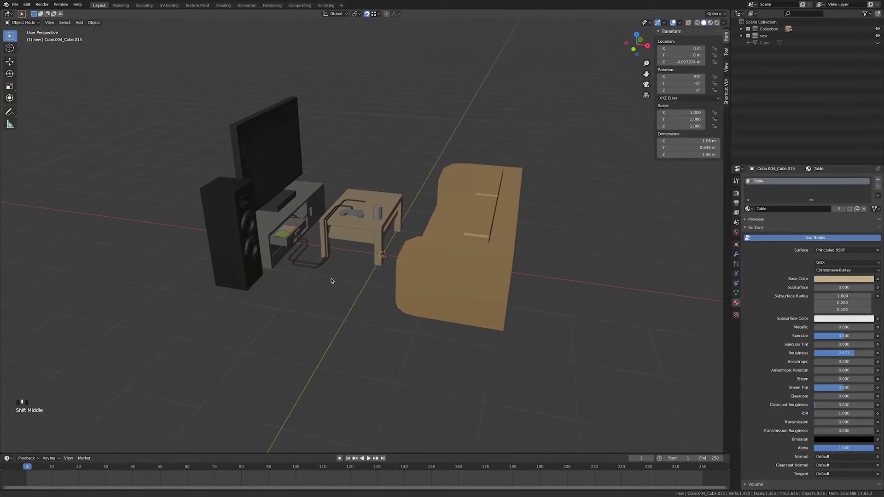
{"action": "left_click", "coordinate": [689, 23]}
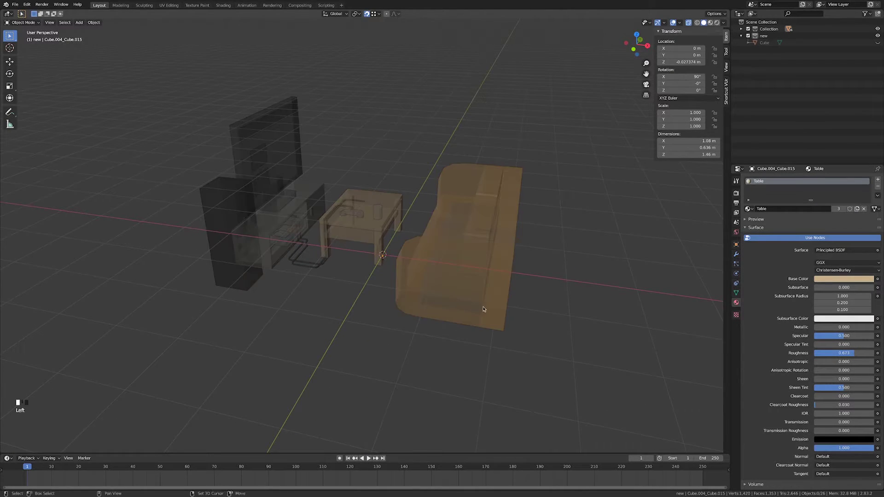
{"action": "middle_click_drag", "start_coordinate": [483, 309], "coordinate": [416, 329], "text": "shift"}
{"action": "left_click", "coordinate": [421, 284]}
{"action": "key", "text": "Tab"}
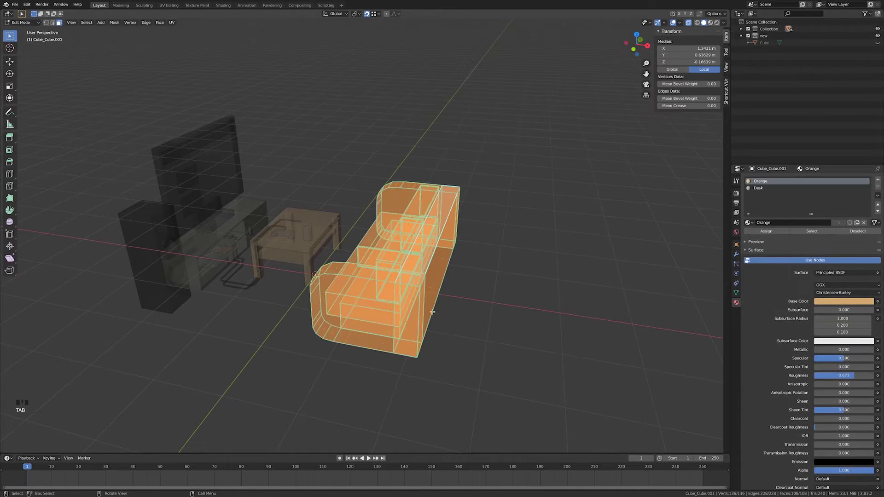
{"action": "middle_click_drag", "start_coordinate": [421, 285], "coordinate": [587, 66]}
{"action": "key", "text": "Tab"}
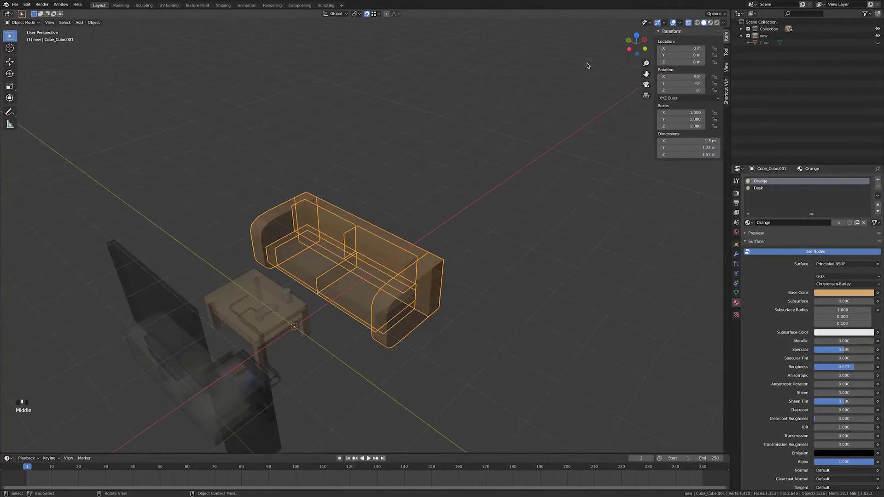
{"action": "left_click", "coordinate": [687, 23]}
In Edit Mode, select the underside faces of the sofa's backrest and its grey base.
{"action": "middle_click_drag", "start_coordinate": [598, 150], "coordinate": [341, 200]}
{"action": "scroll", "coordinate": [375, 281], "scroll_direction": "up", "scroll_amount": 5}
{"action": "key", "text": "Tab"}
{"action": "left_click", "coordinate": [348, 273]}
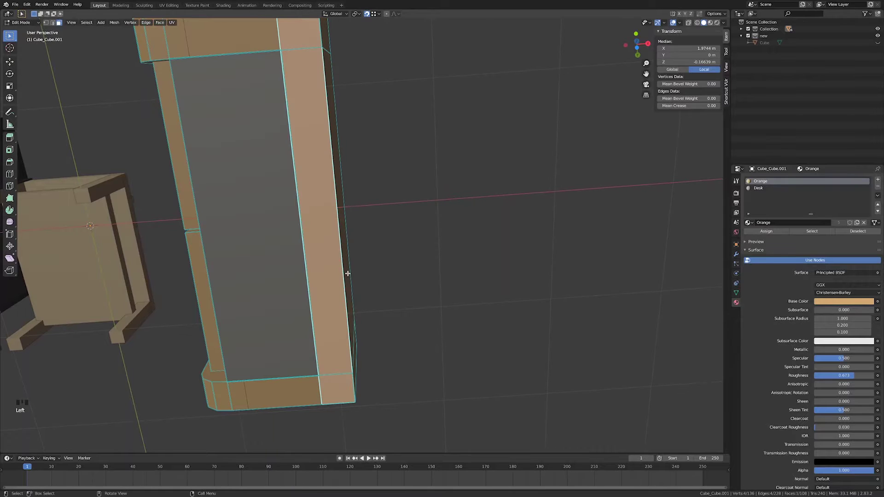
{"action": "left_click", "coordinate": [247, 220], "text": "shift"}
{"action": "middle_click_drag", "start_coordinate": [336, 276], "coordinate": [347, 377]}
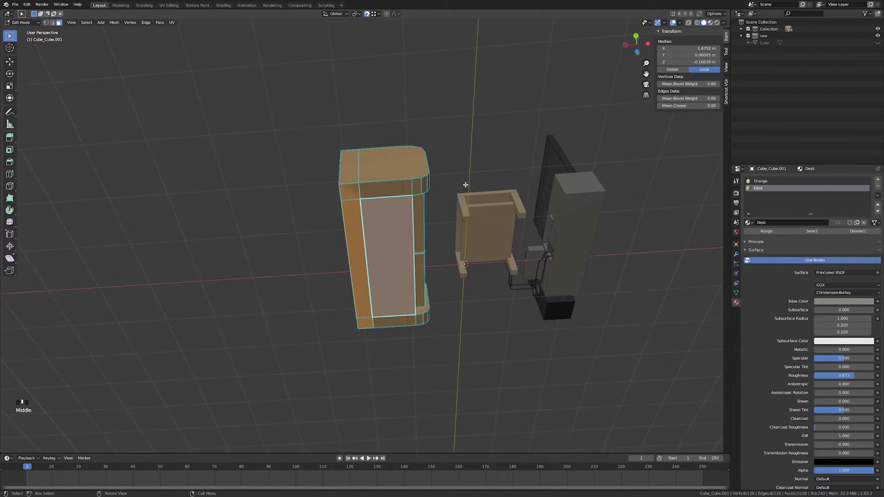
Add the underside faces of both armrests and the two seat cushions to the selection.
{"action": "scroll", "coordinate": [465, 185], "scroll_direction": "up", "scroll_amount": 3}
{"action": "left_click", "coordinate": [385, 138]}
{"action": "middle_click_drag", "start_coordinate": [394, 261], "coordinate": [394, 247], "text": "shift"}
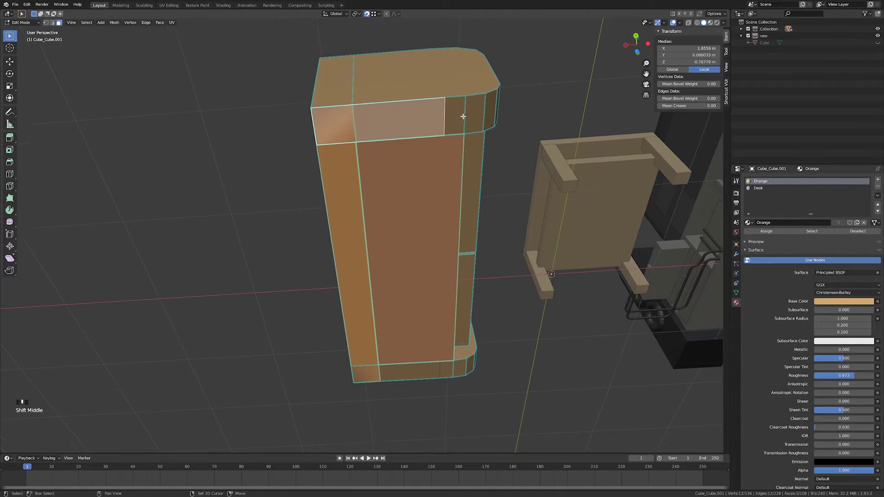
{"action": "middle_click_drag", "start_coordinate": [418, 285], "coordinate": [387, 314], "text": "shift"}
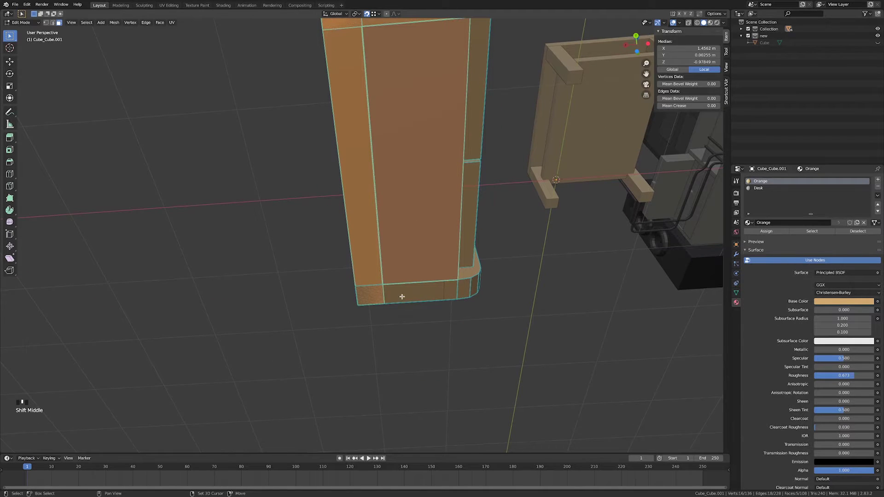
{"action": "middle_click_drag", "start_coordinate": [464, 291], "coordinate": [446, 285]}
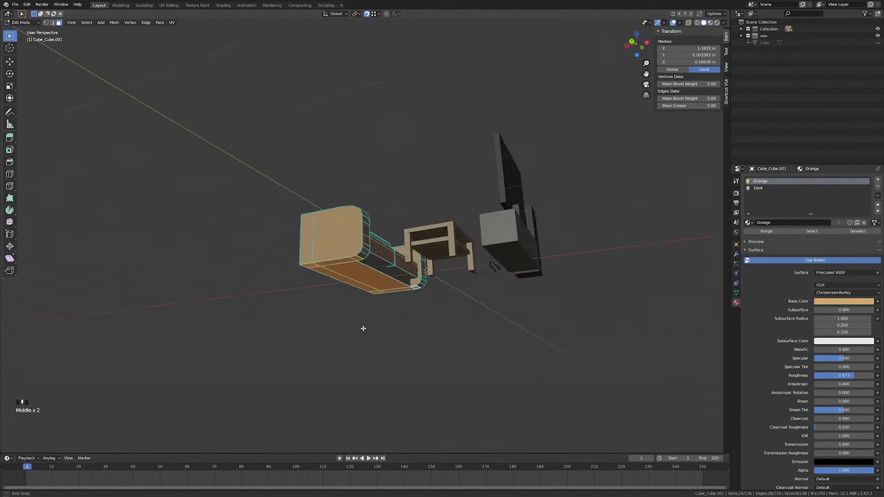
{"action": "scroll", "coordinate": [363, 324], "scroll_direction": "up", "scroll_amount": 4}
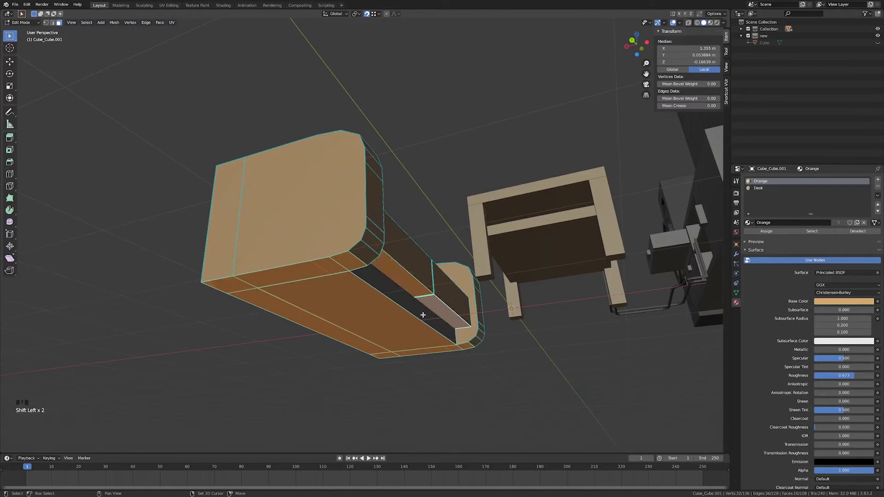
Examine the sofa from low, front and side angles, checking its base, seat cushions and armrests.
{"action": "middle_click_drag", "start_coordinate": [423, 315], "coordinate": [400, 325]}
{"action": "scroll", "coordinate": [401, 324], "scroll_direction": "up", "scroll_amount": 3}
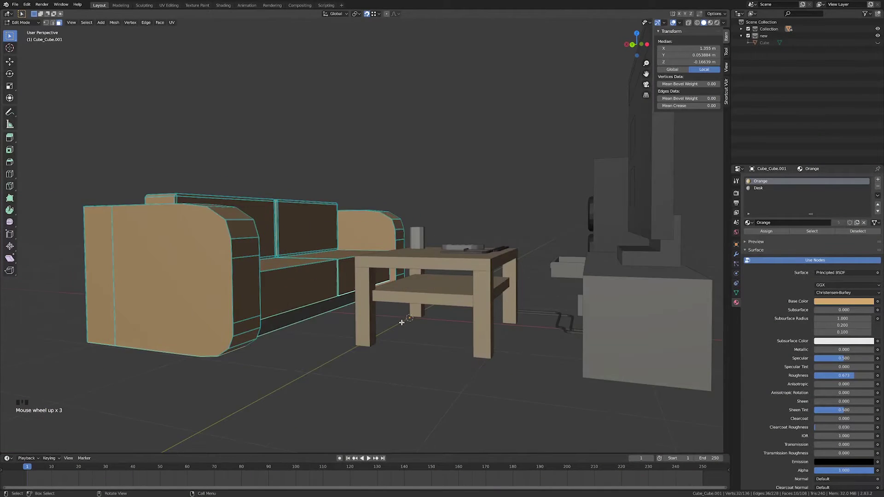
{"action": "scroll", "coordinate": [401, 322], "scroll_direction": "down", "scroll_amount": 2}
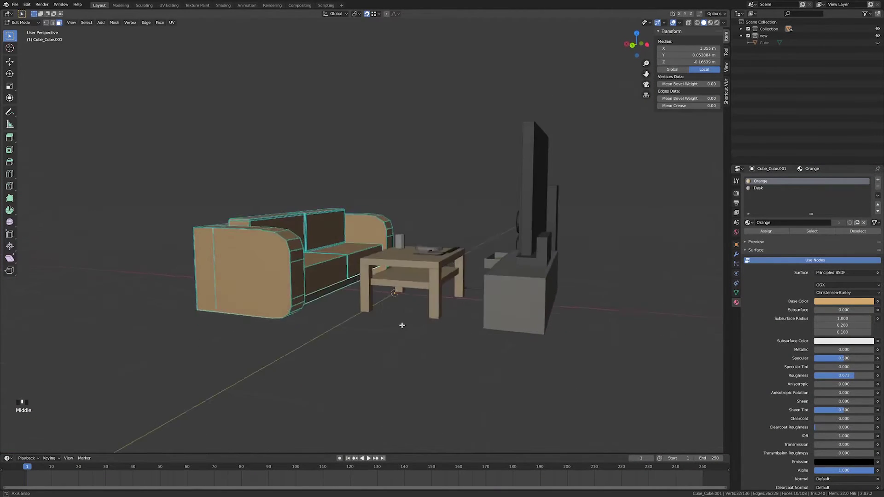
{"action": "scroll", "coordinate": [403, 313], "scroll_direction": "up", "scroll_amount": 4}
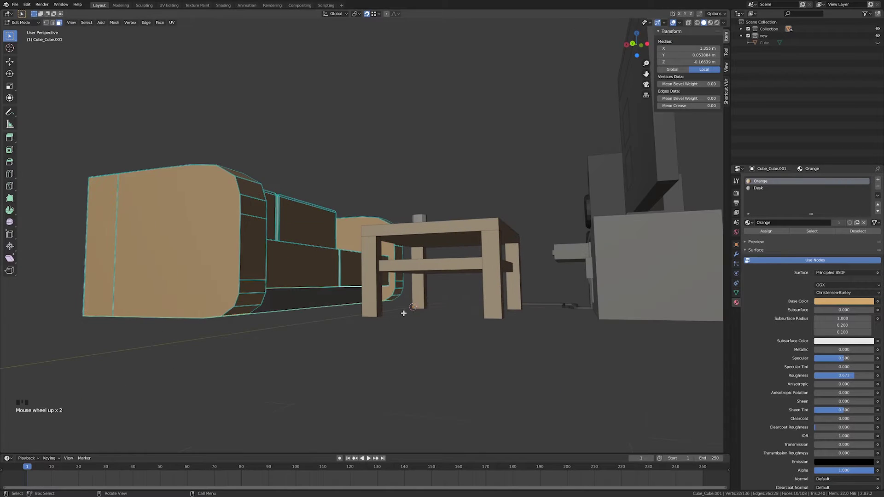
{"action": "middle_click_drag", "start_coordinate": [404, 310], "coordinate": [404, 319]}
{"action": "scroll", "coordinate": [405, 302], "scroll_direction": "up", "scroll_amount": 3}
{"action": "scroll", "coordinate": [404, 302], "scroll_direction": "down", "scroll_amount": 5}
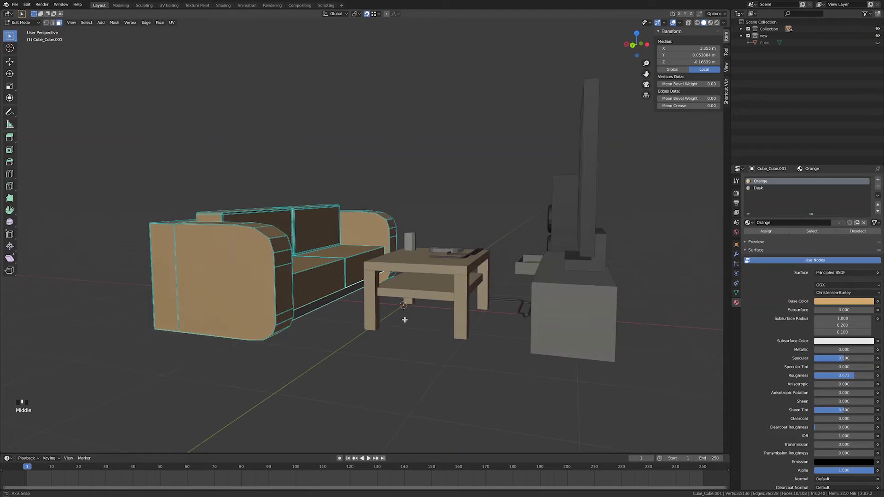
{"action": "middle_click_drag", "start_coordinate": [467, 280], "coordinate": [259, 359]}
{"action": "scroll", "coordinate": [389, 298], "scroll_direction": "up", "scroll_amount": 2}
{"action": "middle_click_drag", "start_coordinate": [331, 368], "coordinate": [392, 262], "text": "shift"}
{"action": "scroll", "coordinate": [357, 330], "scroll_direction": "up", "scroll_amount": 2}
{"action": "scroll", "coordinate": [483, 233], "scroll_direction": "down", "scroll_amount": 3}
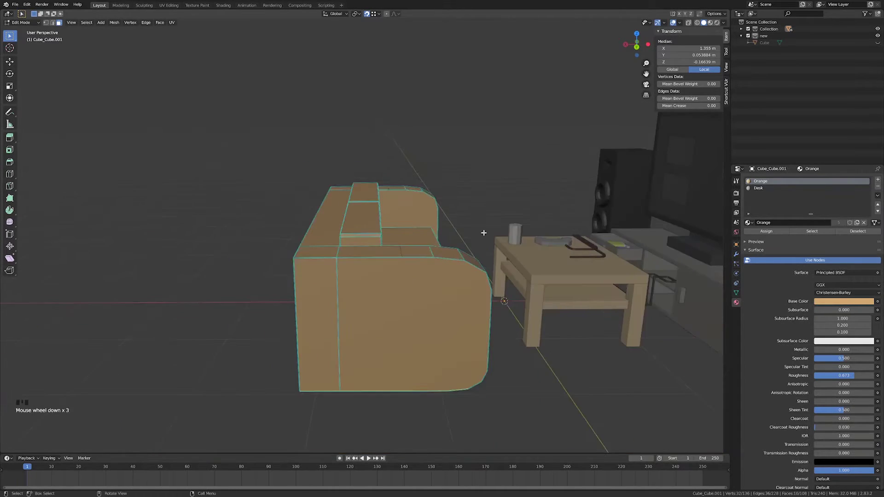
Turn on X-ray display and add the seat cushions' rear faces and hidden end faces to the selection.
{"action": "left_click", "coordinate": [688, 23]}
{"action": "middle_click_drag", "start_coordinate": [530, 147], "coordinate": [497, 158]}
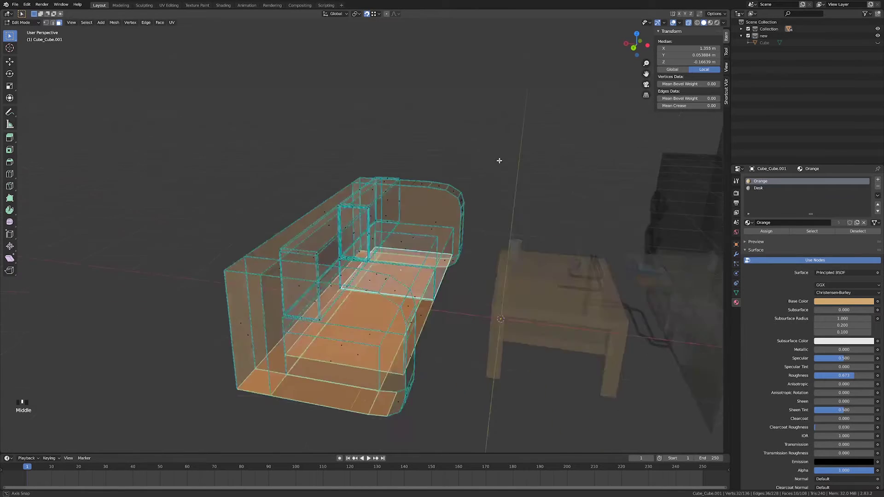
{"action": "scroll", "coordinate": [476, 172], "scroll_direction": "up", "scroll_amount": 2}
{"action": "middle_click_drag", "start_coordinate": [438, 214], "coordinate": [368, 203]}
{"action": "middle_click_drag", "start_coordinate": [413, 283], "coordinate": [400, 296]}
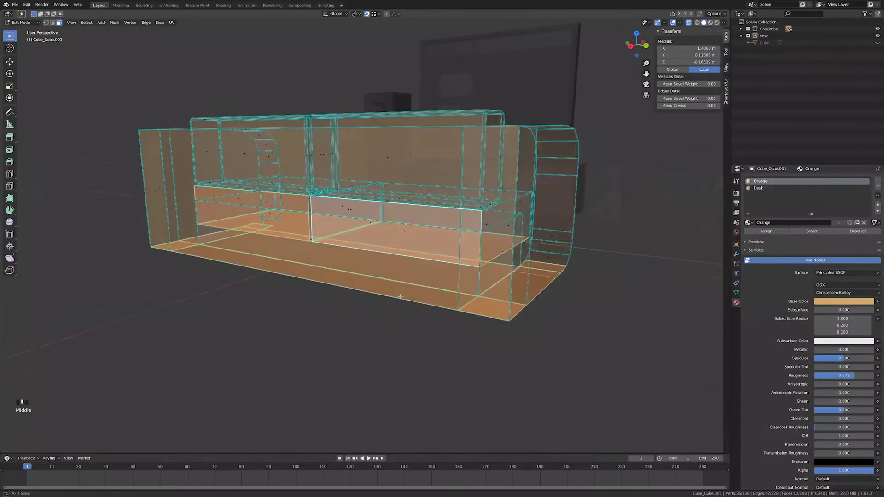
{"action": "middle_click_drag", "start_coordinate": [388, 231], "coordinate": [461, 283]}
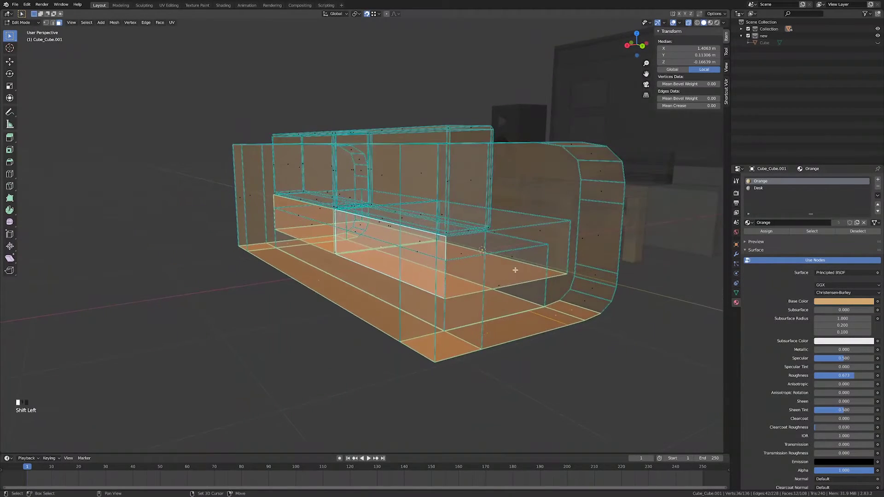
{"action": "middle_click_drag", "start_coordinate": [512, 266], "coordinate": [501, 265]}
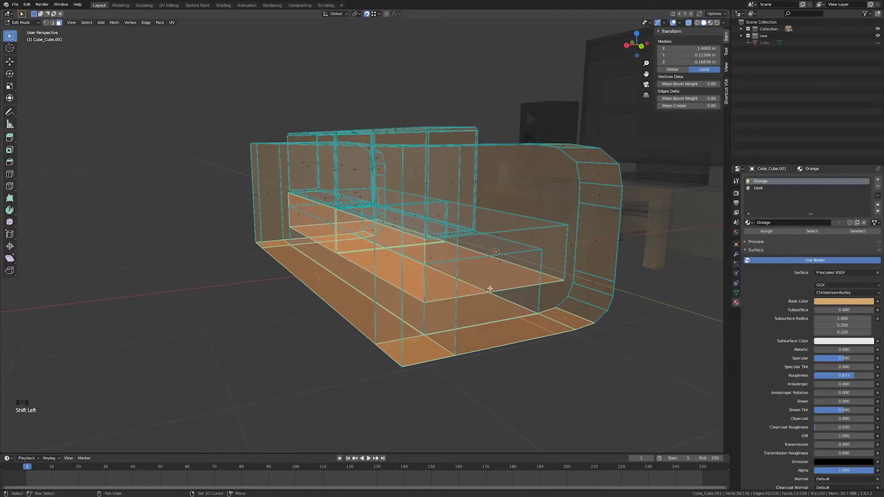
{"action": "middle_click_drag", "start_coordinate": [481, 294], "coordinate": [425, 232]}
{"action": "left_click", "coordinate": [565, 234], "text": "shift"}
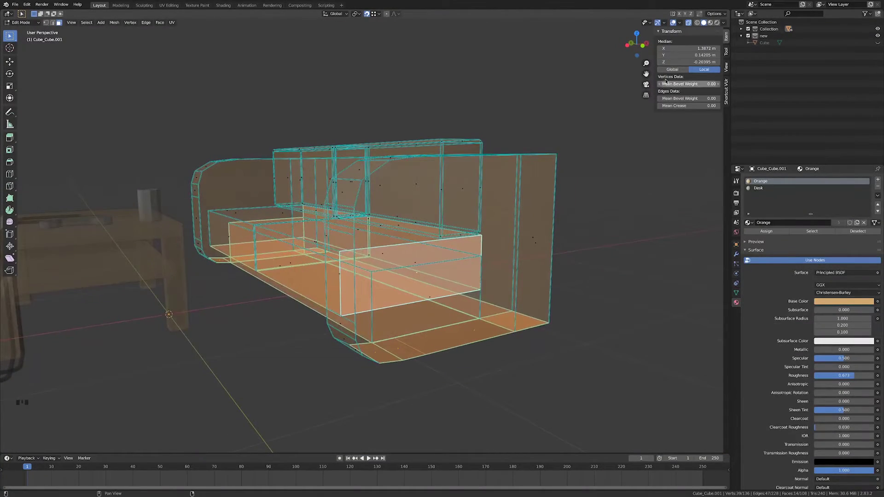
Restore solid display and delete the selected hidden faces from the sofa mesh.
{"action": "left_click", "coordinate": [687, 24]}
{"action": "scroll", "coordinate": [416, 229], "scroll_direction": "down", "scroll_amount": 7}
{"action": "middle_click_drag", "start_coordinate": [377, 223], "coordinate": [376, 229]}
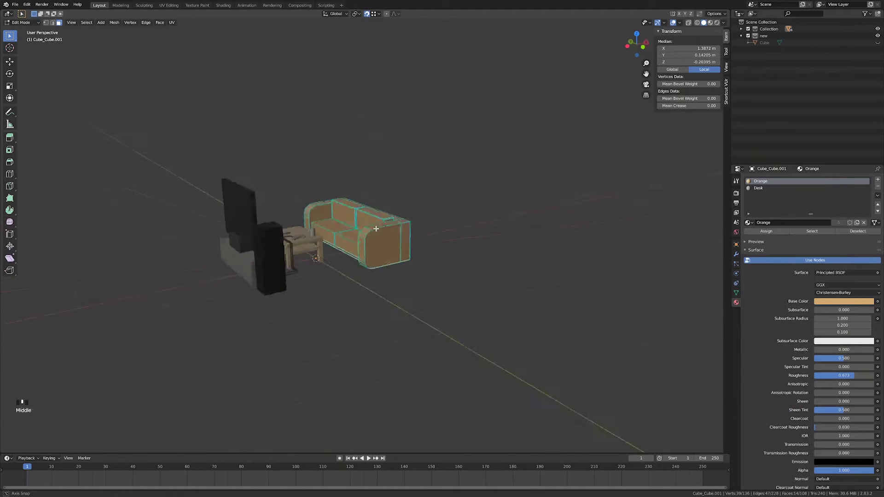
{"action": "middle_click_drag", "start_coordinate": [489, 231], "coordinate": [472, 274]}
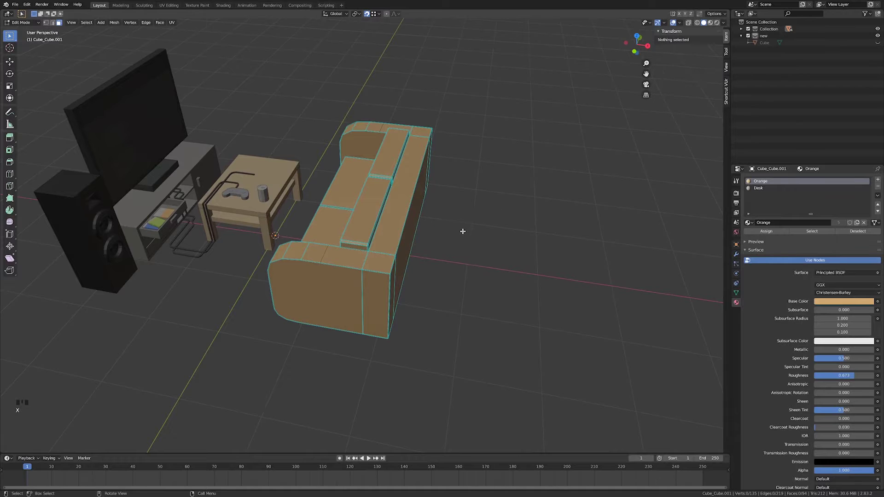
With X-ray display on, select one back cushion's underside faces and the backrest's front face hidden behind the cushions.
{"action": "left_click", "coordinate": [688, 24]}
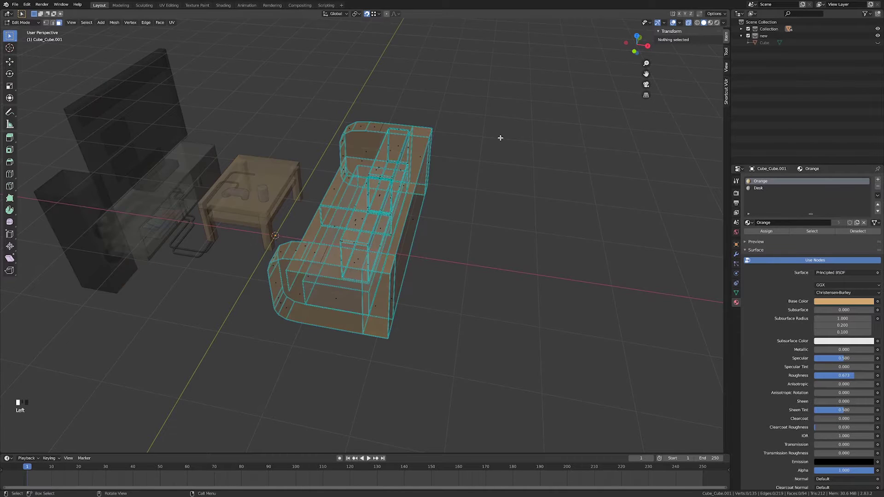
{"action": "middle_click_drag", "start_coordinate": [499, 139], "coordinate": [506, 191], "text": "shift"}
{"action": "left_click", "coordinate": [522, 125]}
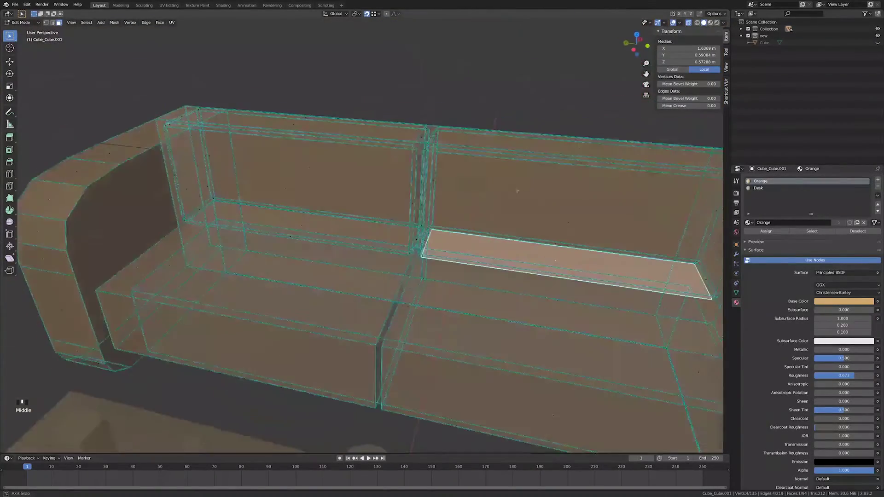
{"action": "scroll", "coordinate": [506, 191], "scroll_direction": "up", "scroll_amount": 2}
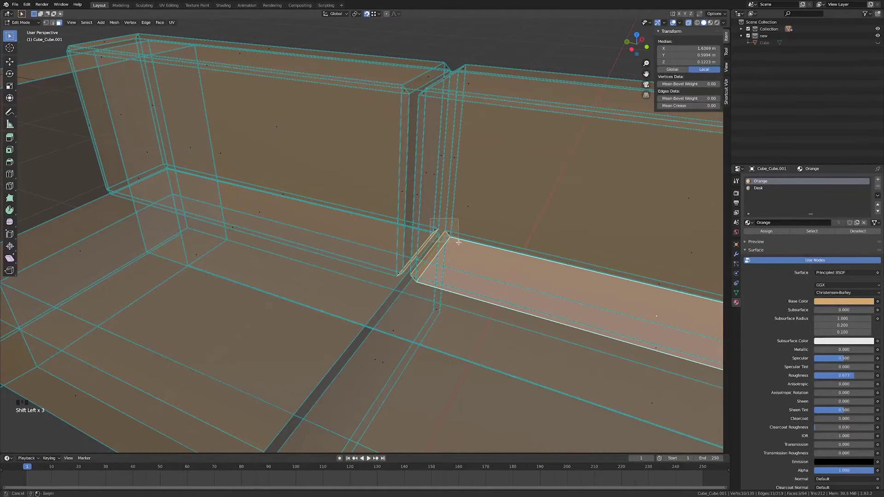
{"action": "left_click_drag", "start_coordinate": [459, 242], "coordinate": [460, 243], "text": "shift"}
{"action": "left_click", "coordinate": [429, 259], "text": "shift"}
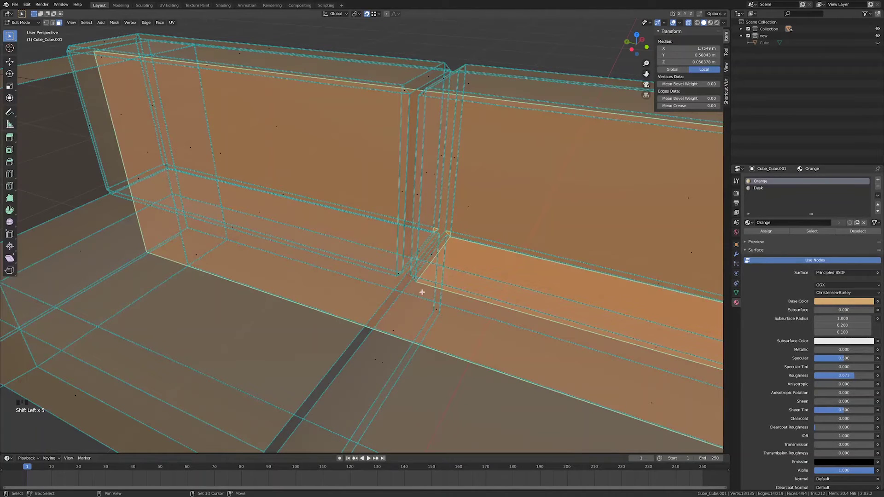
{"action": "scroll", "coordinate": [422, 292], "scroll_direction": "down", "scroll_amount": 4}
{"action": "middle_click_drag", "start_coordinate": [421, 292], "coordinate": [461, 238]}
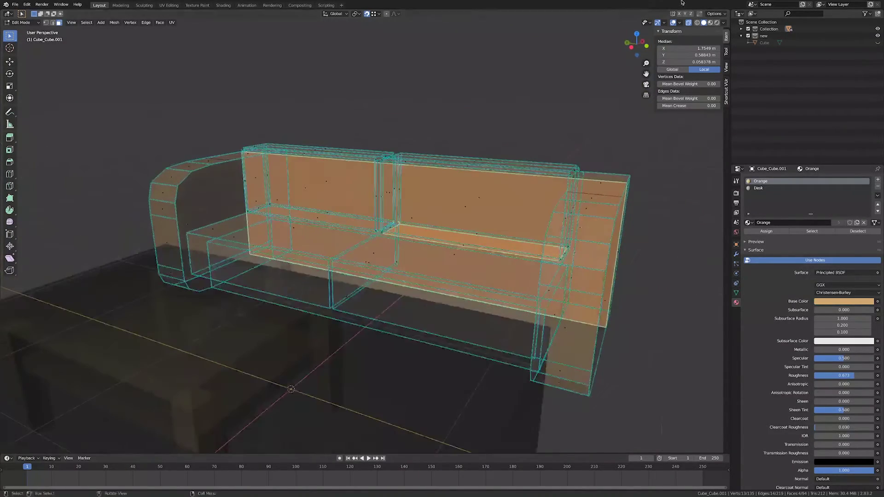
Check the selection in solid display, then in X-ray display add the other back cushion's underside and narrow bevel faces.
{"action": "left_click", "coordinate": [687, 23]}
{"action": "middle_click_drag", "start_coordinate": [483, 156], "coordinate": [546, 164]}
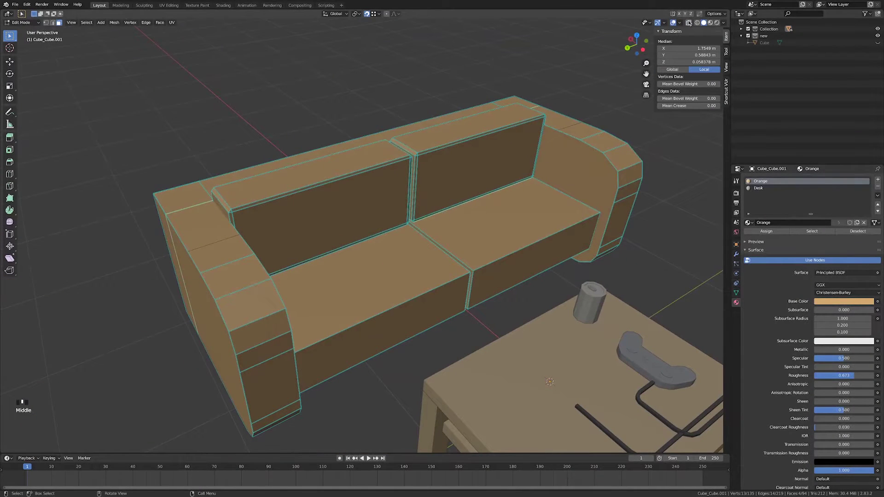
{"action": "middle_click_drag", "start_coordinate": [285, 244], "coordinate": [429, 215]}
{"action": "left_click", "coordinate": [687, 24]}
{"action": "middle_click_drag", "start_coordinate": [429, 215], "coordinate": [438, 212]}
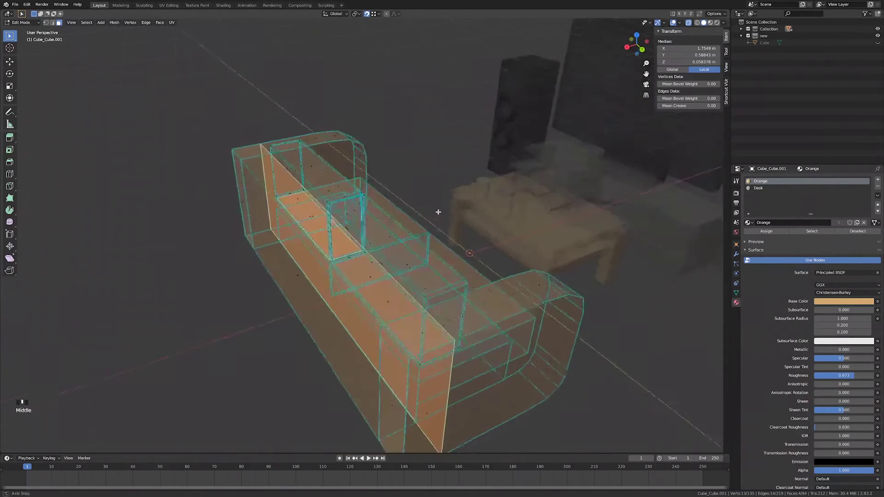
{"action": "scroll", "coordinate": [420, 219], "scroll_direction": "up", "scroll_amount": 5}
{"action": "middle_click_drag", "start_coordinate": [257, 276], "coordinate": [480, 284]}
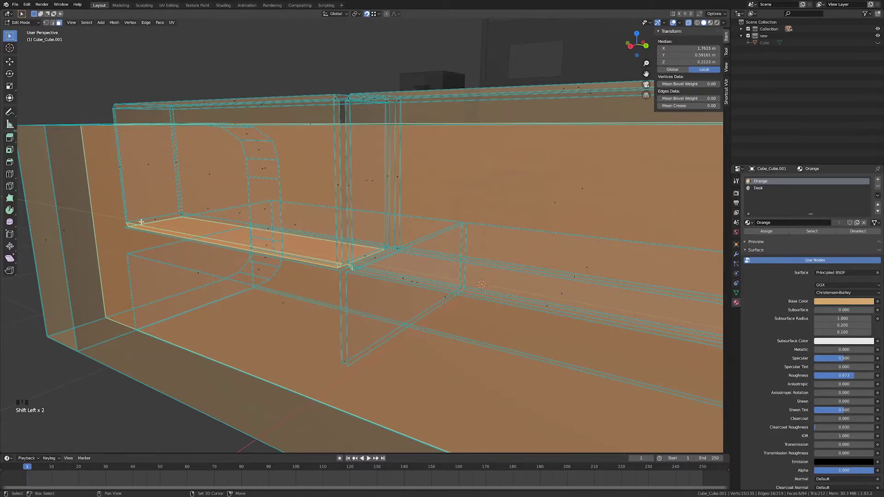
{"action": "middle_click_drag", "start_coordinate": [225, 282], "coordinate": [140, 180], "text": "shift"}
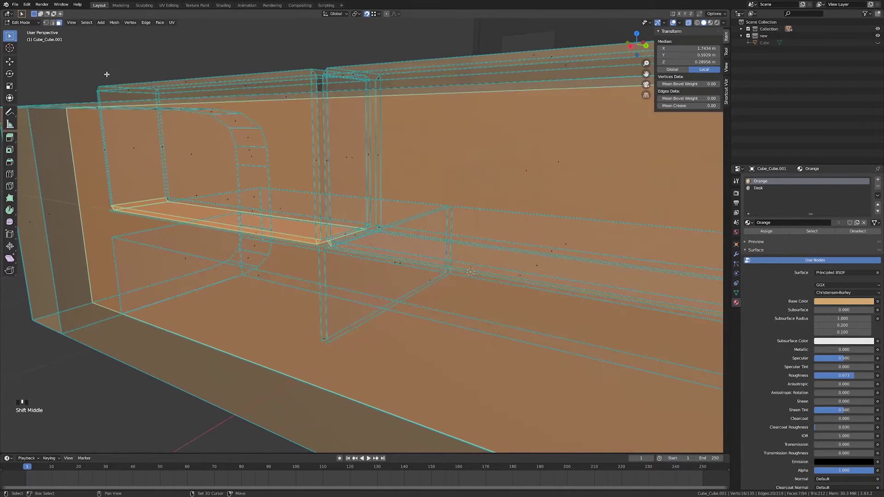
{"action": "middle_click_drag", "start_coordinate": [360, 289], "coordinate": [294, 259], "text": "shift"}
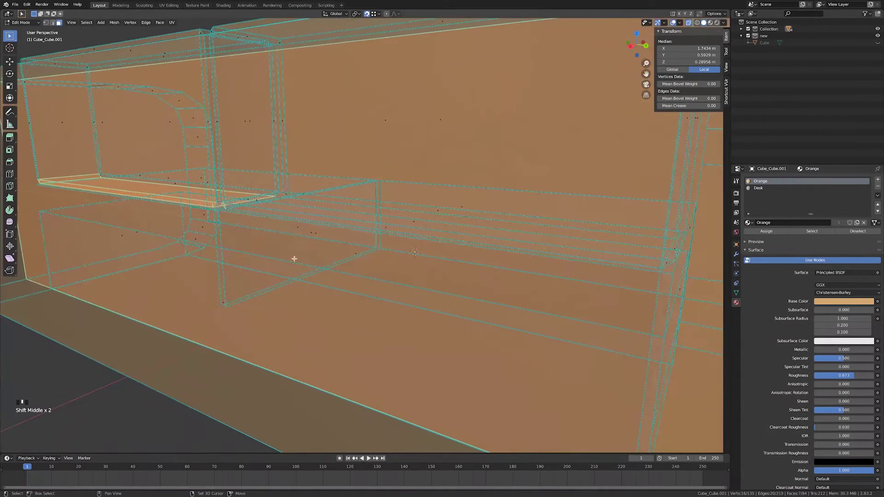
{"action": "middle_click_drag", "start_coordinate": [395, 246], "coordinate": [463, 273], "text": "shift"}
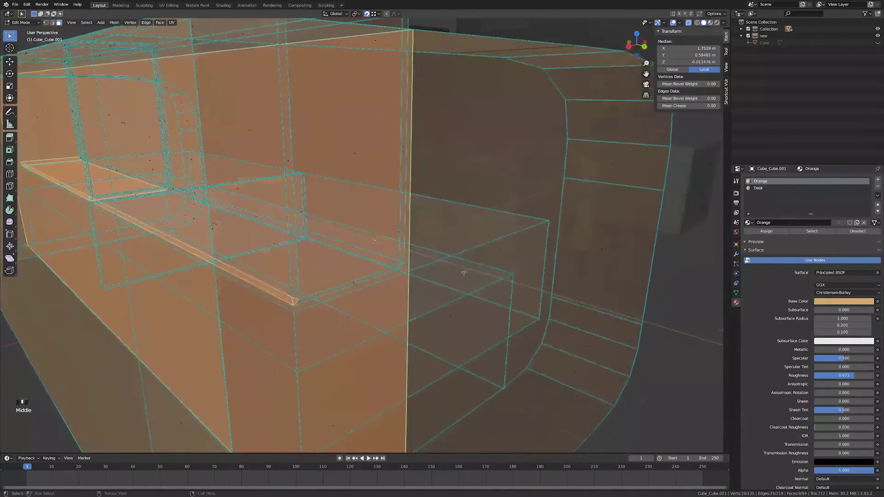
Add the remaining narrow bevel face beneath the back cushions and check the selection with X-ray off and on.
{"action": "middle_click_drag", "start_coordinate": [353, 280], "coordinate": [313, 285]}
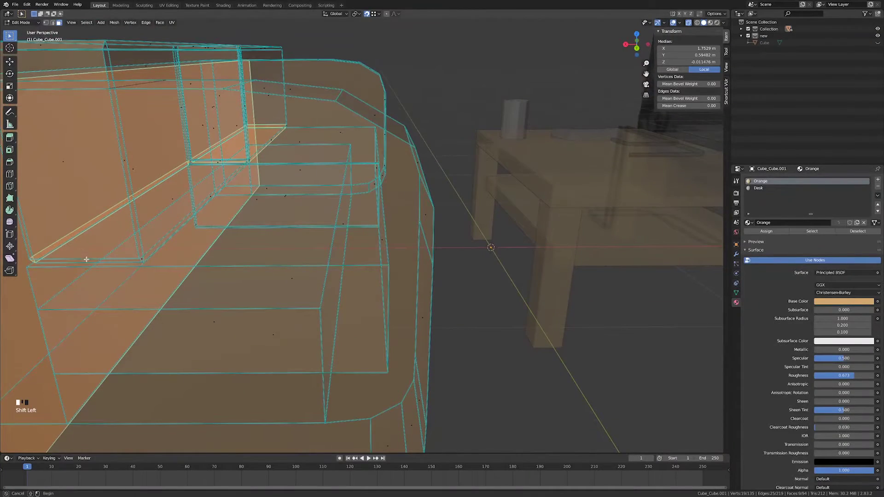
{"action": "middle_click_drag", "start_coordinate": [112, 250], "coordinate": [284, 253], "text": "shift"}
{"action": "middle_click_drag", "start_coordinate": [414, 253], "coordinate": [331, 231]}
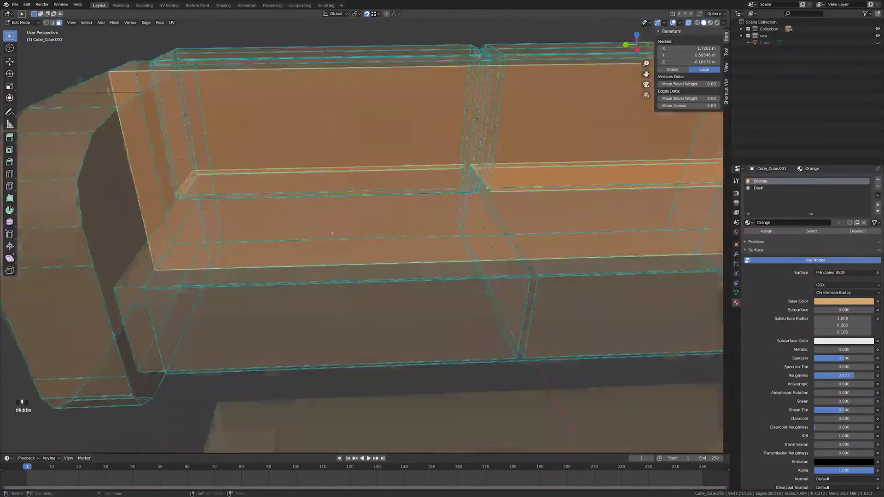
{"action": "middle_click_drag", "start_coordinate": [513, 226], "coordinate": [445, 247], "text": "shift"}
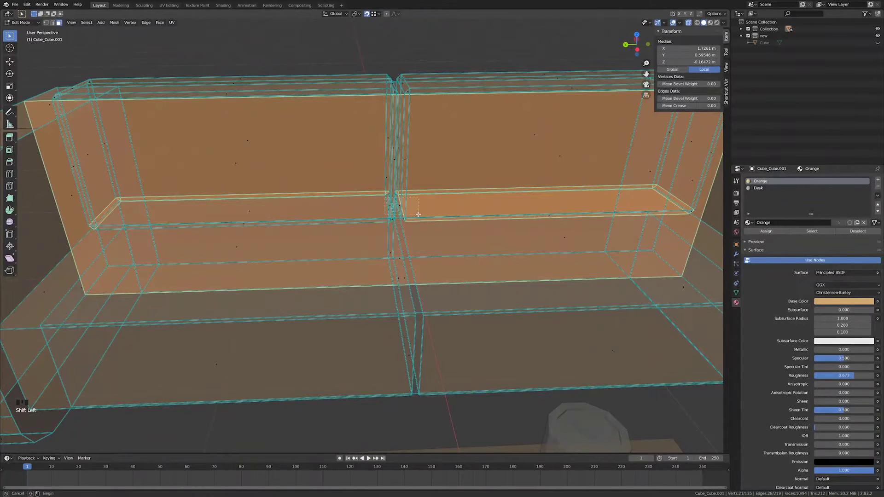
{"action": "left_click", "coordinate": [692, 23]}
{"action": "middle_click_drag", "start_coordinate": [479, 216], "coordinate": [624, 107]}
{"action": "scroll", "coordinate": [517, 205], "scroll_direction": "up", "scroll_amount": 6}
{"action": "left_click", "coordinate": [688, 22]}
{"action": "middle_click_drag", "start_coordinate": [430, 230], "coordinate": [411, 243]}
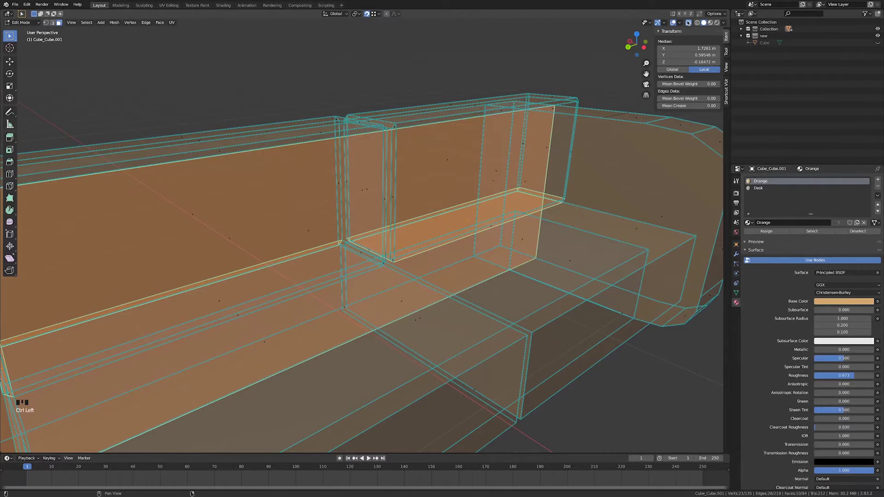
Return to solid display and add the remaining hidden faces inside the sofa's open base to the selection, leaving the armrest's side face out.
{"action": "left_click", "coordinate": [688, 23]}
{"action": "scroll", "coordinate": [450, 243], "scroll_direction": "down", "scroll_amount": 8}
{"action": "middle_click_drag", "start_coordinate": [292, 318], "coordinate": [402, 267]}
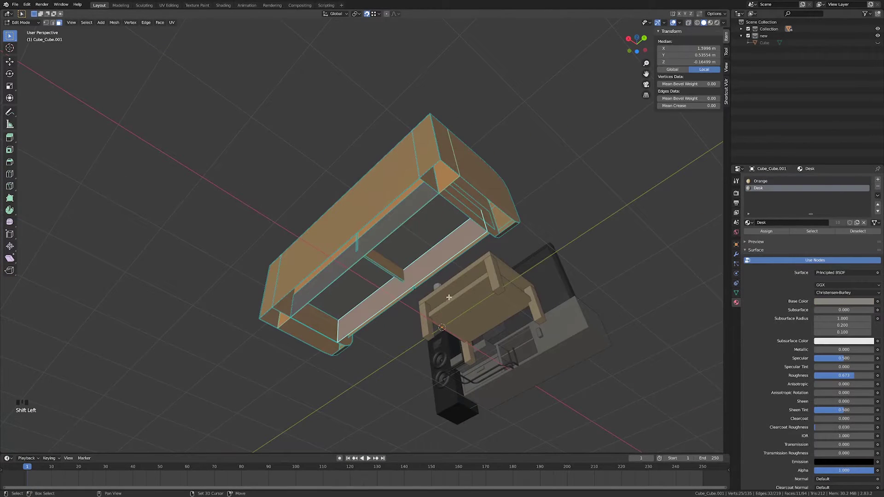
{"action": "middle_click_drag", "start_coordinate": [449, 297], "coordinate": [356, 281]}
{"action": "mouse_move", "coordinate": [344, 243]}
{"action": "middle_mouse_down"}
{"action": "mouse_move", "coordinate": [349, 233]}
{"action": "mouse_move", "coordinate": [347, 322]}
{"action": "mouse_move", "coordinate": [386, 293]}
{"action": "mouse_move", "coordinate": [377, 258]}
{"action": "mouse_move", "coordinate": [346, 258]}
{"action": "middle_mouse_up"}
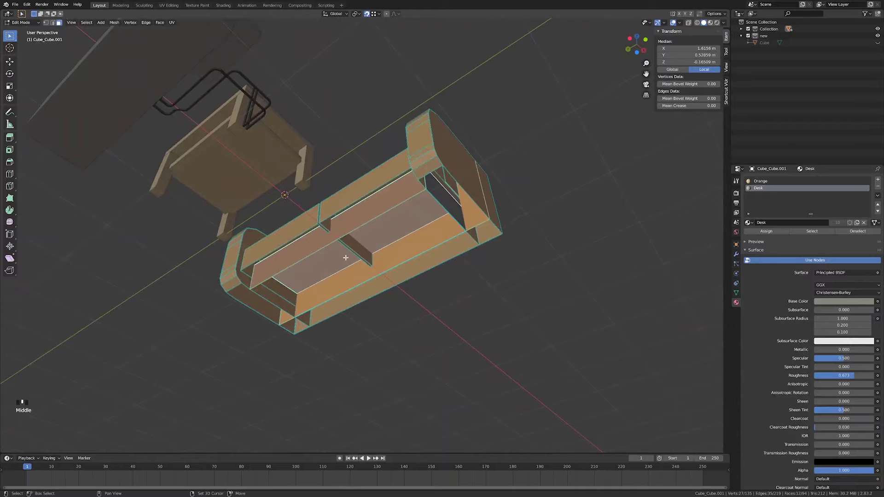
{"action": "left_click", "coordinate": [288, 286], "text": "shift"}
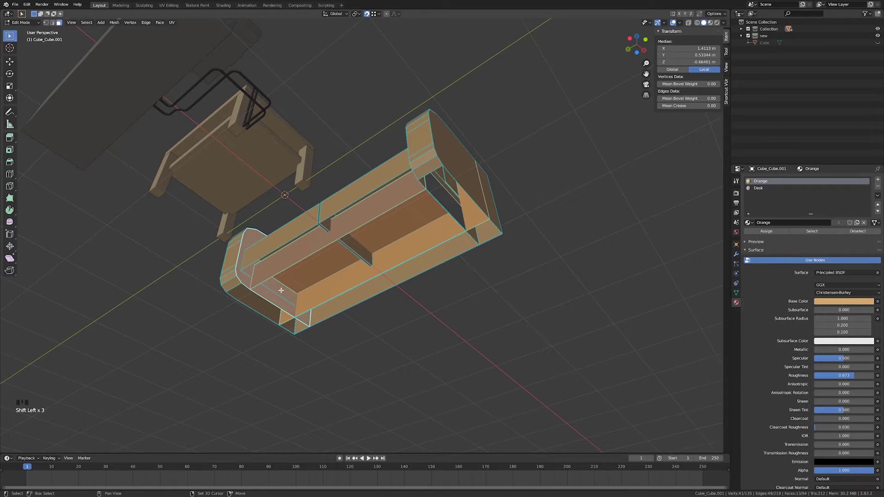
{"action": "middle_click_drag", "start_coordinate": [282, 286], "coordinate": [366, 201]}
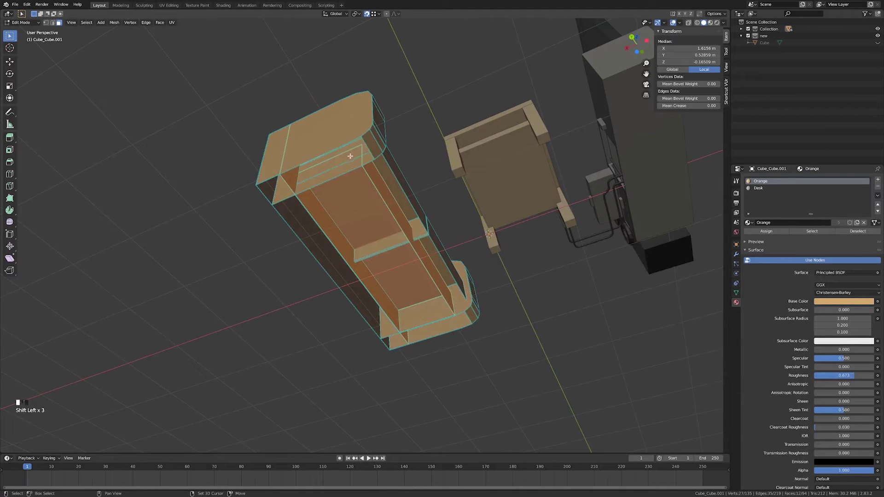
Delete the selected hidden faces from the sofa and return to Object Mode.
{"action": "middle_click_drag", "start_coordinate": [359, 154], "coordinate": [267, 250]}
{"action": "key", "text": "x"}
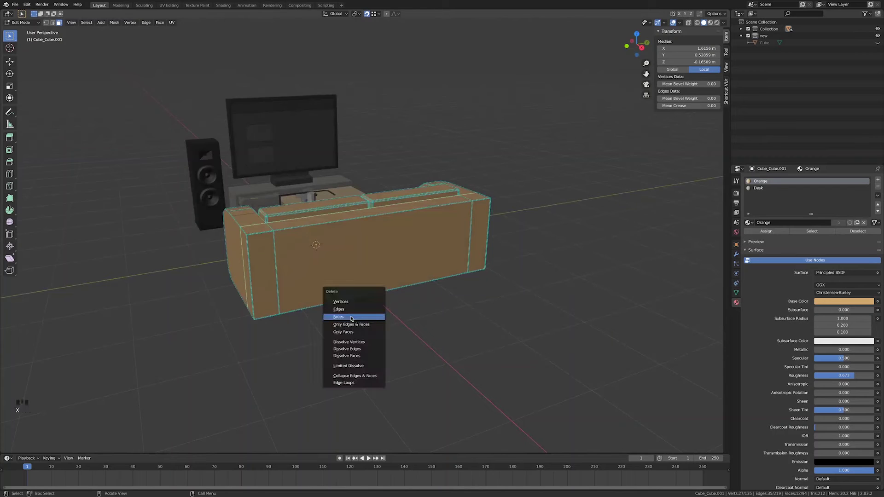
{"action": "left_click", "coordinate": [350, 318]}
{"action": "middle_click_drag", "start_coordinate": [322, 322], "coordinate": [396, 299]}
{"action": "key", "text": "Tab"}
Join the coffee table's top, legs and shelf into one object and enter Edit Mode on it.
{"action": "mouse_move", "coordinate": [428, 303]}
{"action": "middle_mouse_down", "text": "shift"}
{"action": "mouse_move", "coordinate": [383, 312]}
{"action": "mouse_move", "coordinate": [433, 318]}
{"action": "mouse_move", "coordinate": [433, 330]}
{"action": "mouse_move", "coordinate": [419, 302]}
{"action": "middle_mouse_up", "text": "shift"}
{"action": "scroll", "coordinate": [441, 322], "scroll_direction": "up", "scroll_amount": 3}
{"action": "left_click", "coordinate": [415, 308]}
{"action": "middle_click_drag", "start_coordinate": [420, 355], "coordinate": [443, 344]}
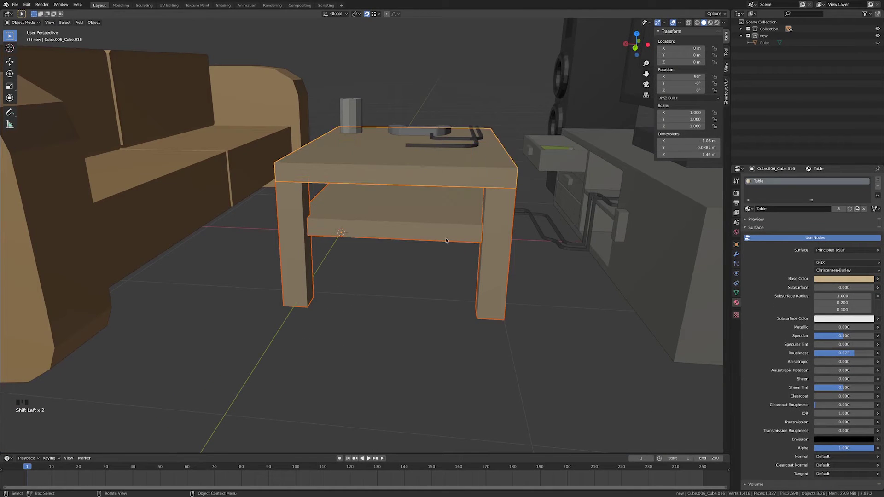
{"action": "key", "text": "Tab"}
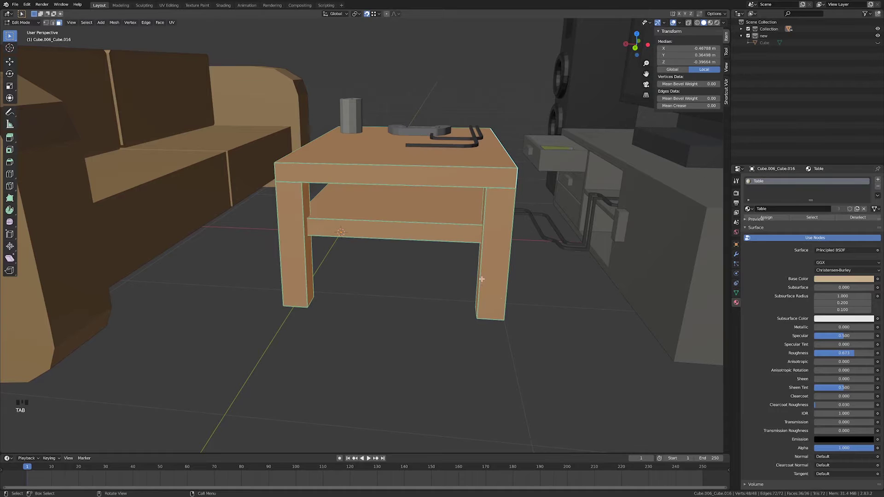
In X-ray display from the front view, box-select the top faces of the coffee table's two legs on the TV side.
{"action": "left_click", "coordinate": [688, 23]}
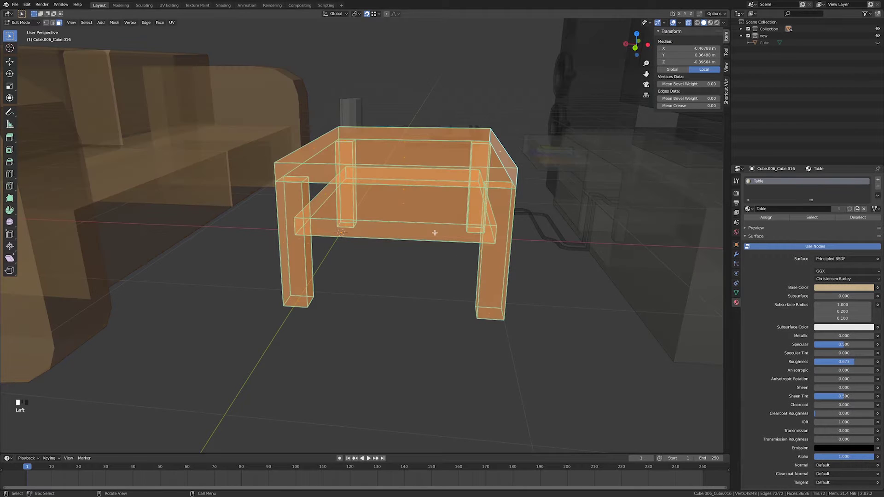
{"action": "key", "text": "KP_1"}
{"action": "scroll", "coordinate": [434, 233], "scroll_direction": "up", "scroll_amount": 2}
{"action": "middle_click_drag", "start_coordinate": [410, 213], "coordinate": [390, 294], "text": "shift"}
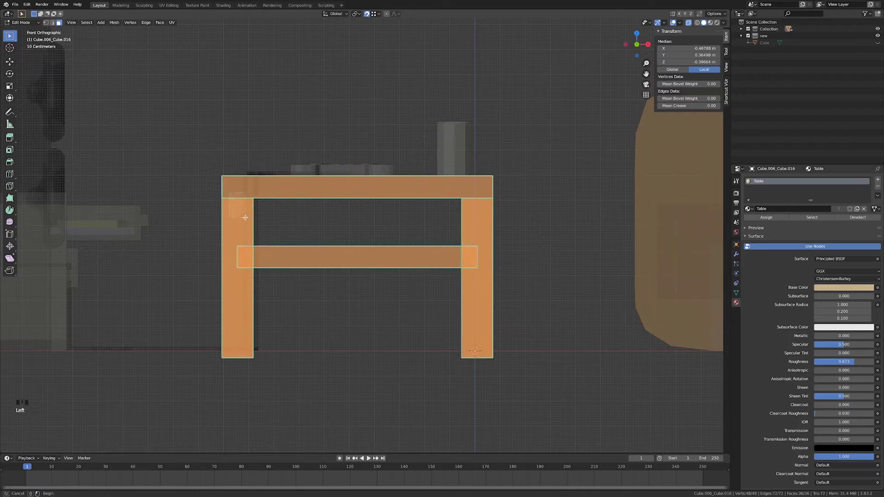
{"action": "left_click_drag", "start_coordinate": [245, 217], "coordinate": [246, 218]}
{"action": "scroll", "coordinate": [245, 218], "scroll_direction": "down", "scroll_amount": 2}
{"action": "middle_click_drag", "start_coordinate": [246, 218], "coordinate": [272, 241]}
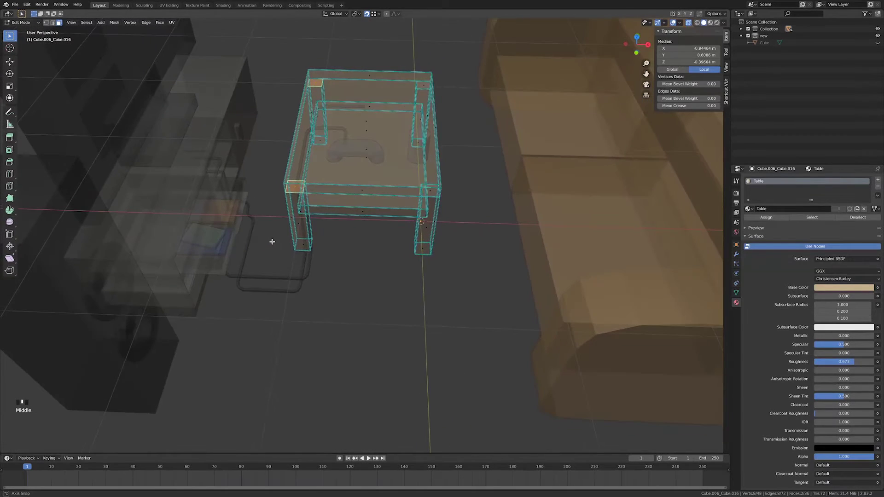
Add the remaining leg tops, all leg bottoms, and the undersides of the tabletop and shelf to the selection.
{"action": "key", "text": "KP_1"}
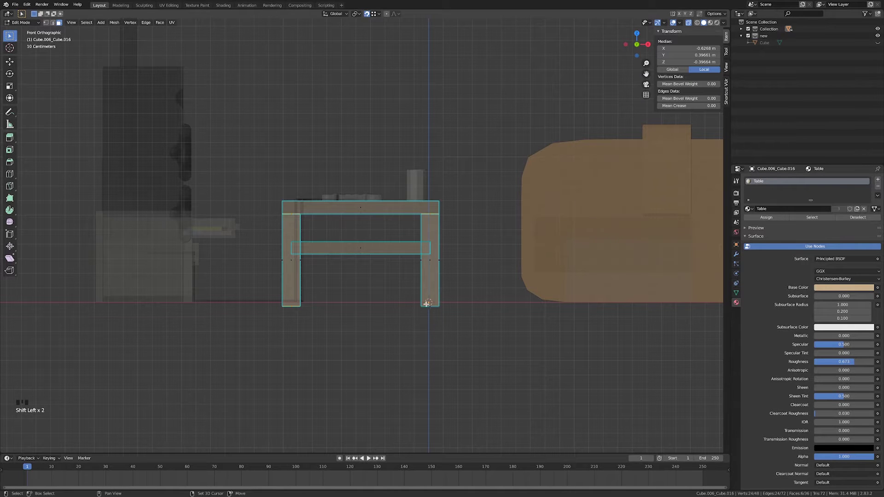
{"action": "middle_click_drag", "start_coordinate": [423, 307], "coordinate": [380, 350]}
{"action": "scroll", "coordinate": [405, 353], "scroll_direction": "up", "scroll_amount": 4}
{"action": "middle_click_drag", "start_coordinate": [376, 324], "coordinate": [371, 314]}
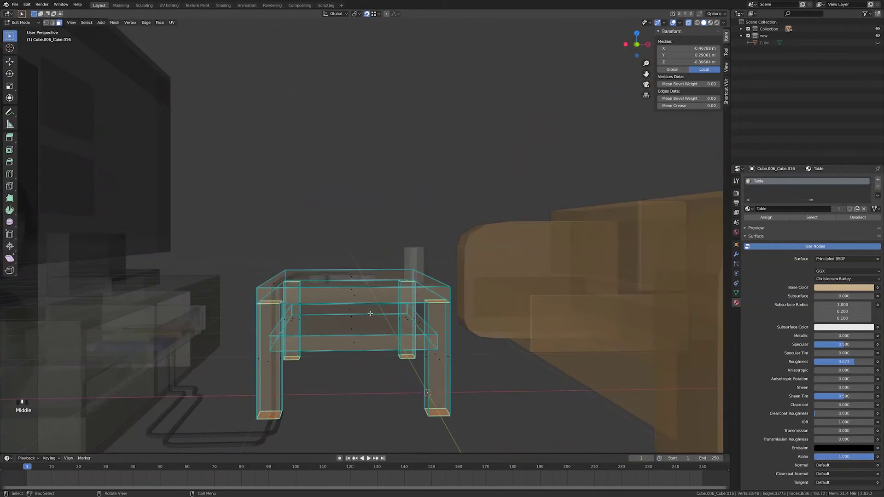
{"action": "key", "text": "KP_1"}
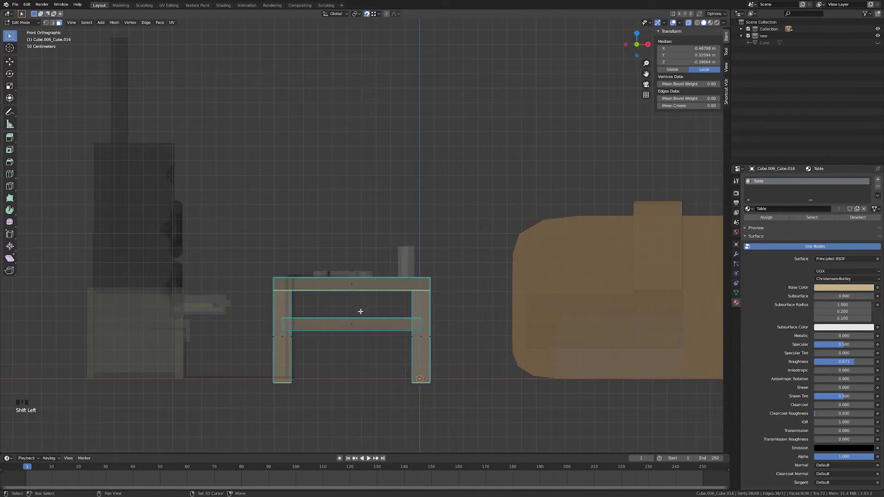
{"action": "left_click_drag", "start_coordinate": [363, 347], "coordinate": [363, 346]}
Check the selection around the coffee table, delete the selected faces and return to Object Mode.
{"action": "scroll", "coordinate": [371, 329], "scroll_direction": "down", "scroll_amount": 5}
{"action": "middle_click_drag", "start_coordinate": [371, 330], "coordinate": [347, 381]}
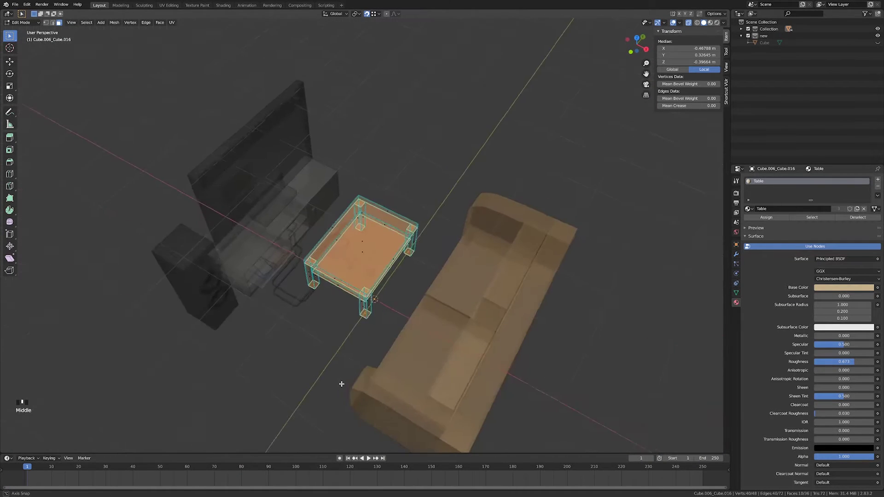
{"action": "scroll", "coordinate": [361, 347], "scroll_direction": "up", "scroll_amount": 5}
{"action": "middle_click_drag", "start_coordinate": [361, 348], "coordinate": [419, 296]}
{"action": "scroll", "coordinate": [638, 73], "scroll_direction": "up", "scroll_amount": 2}
{"action": "right_click", "coordinate": [415, 281]}
{"action": "left_click", "coordinate": [420, 293]}
{"action": "key", "text": "Tab"}
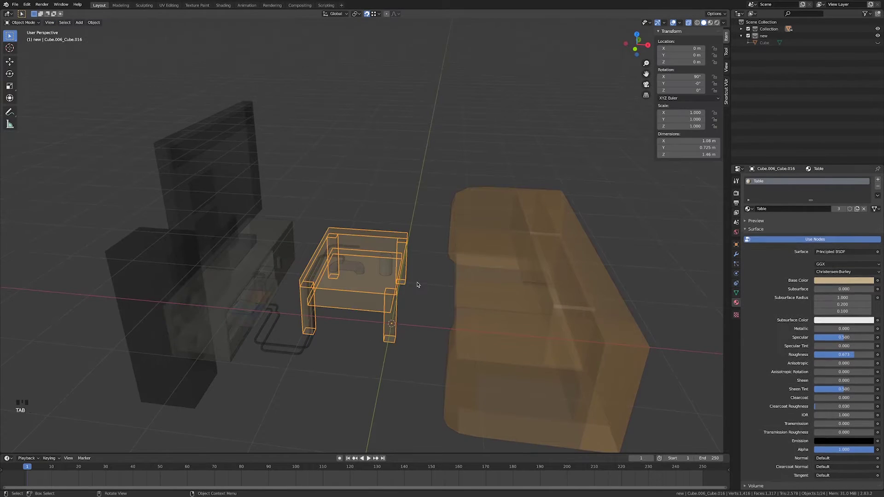
Delete the bottom face of the can standing on the coffee table, selecting it in front view.
{"action": "scroll", "coordinate": [417, 284], "scroll_direction": "up", "scroll_amount": 2}
{"action": "left_click", "coordinate": [409, 288]}
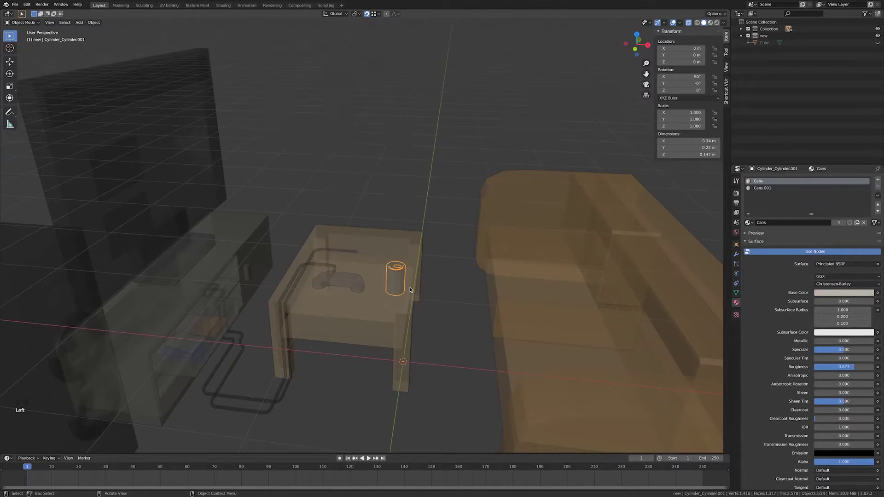
{"action": "key", "text": "KP_1"}
{"action": "key", "text": "Tab"}
{"action": "scroll", "coordinate": [408, 292], "scroll_direction": "up", "scroll_amount": 2}
{"action": "scroll", "coordinate": [375, 251], "scroll_direction": "up", "scroll_amount": 2}
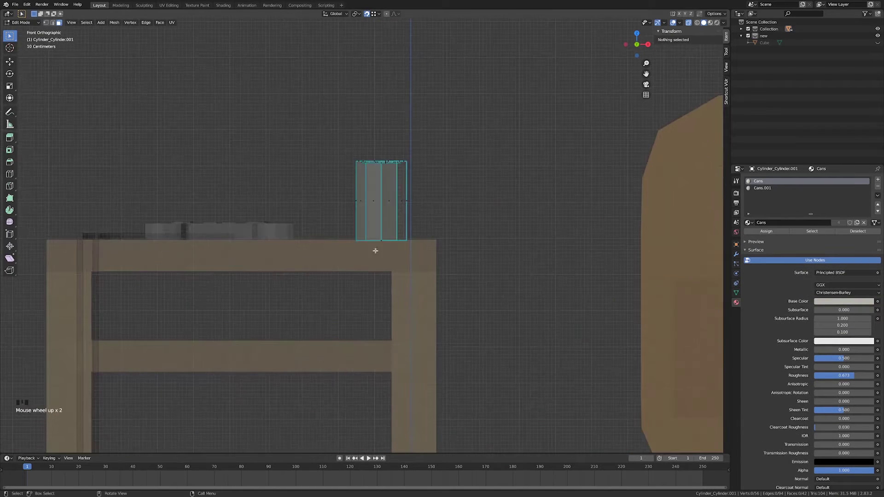
{"action": "left_click_drag", "start_coordinate": [454, 254], "coordinate": [454, 253]}
{"action": "middle_click_drag", "start_coordinate": [432, 258], "coordinate": [439, 312], "text": "shift"}
{"action": "right_click", "coordinate": [440, 312]}
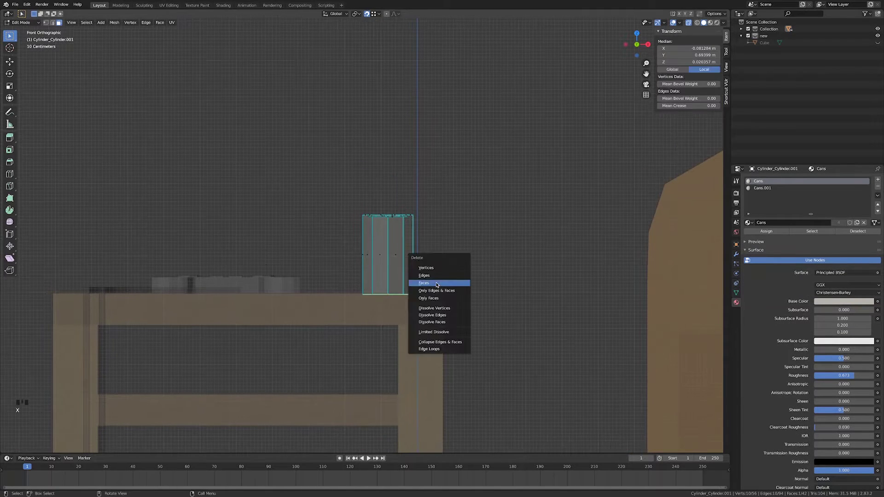
{"action": "key", "text": "Tab"}
Select the underside faces of the game controller in front view and delete them.
{"action": "left_click", "coordinate": [281, 285]}
{"action": "key", "text": "Tab"}
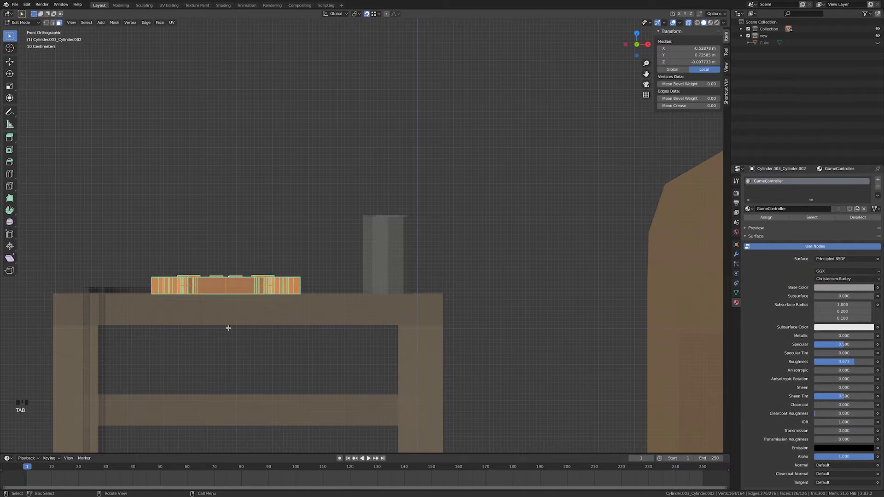
{"action": "scroll", "coordinate": [354, 276], "scroll_direction": "up", "scroll_amount": 4}
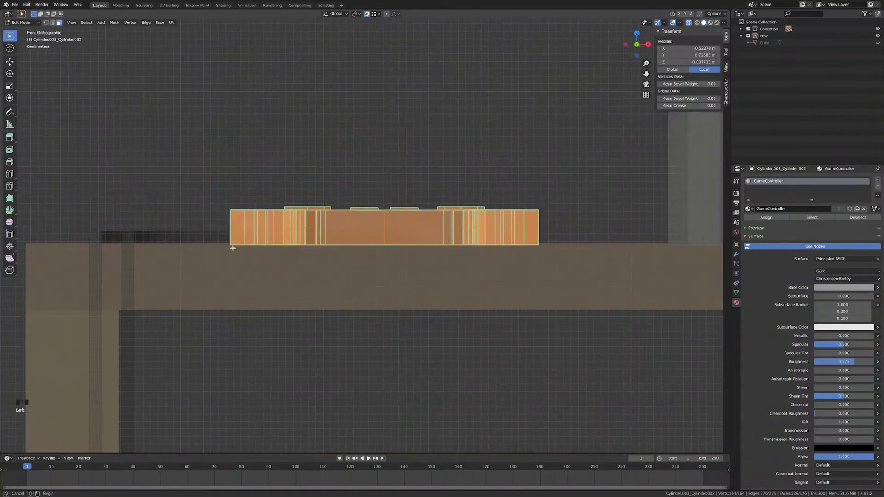
{"action": "left_click_drag", "start_coordinate": [539, 291], "coordinate": [538, 291]}
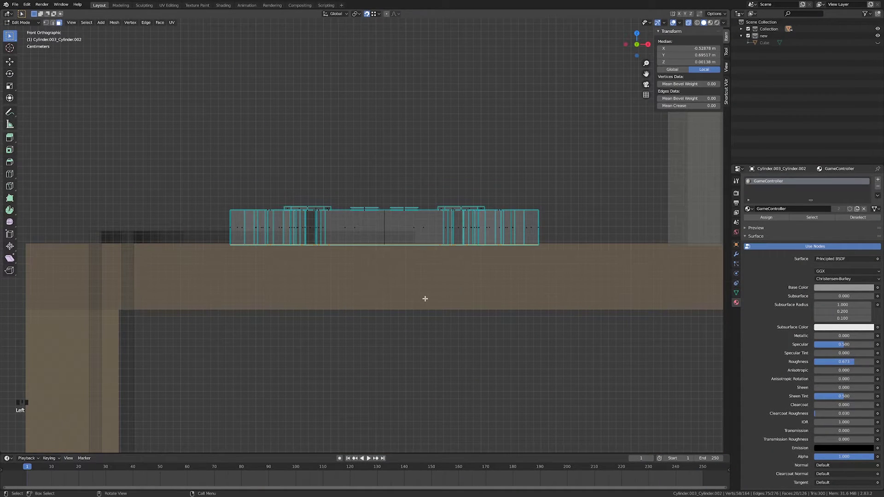
{"action": "key", "text": "x"}
{"action": "left_click", "coordinate": [424, 299]}
Select the hidden bottom faces of the controller's two round and two rectangular buttons and delete them.
{"action": "scroll", "coordinate": [424, 272], "scroll_direction": "up", "scroll_amount": 3}
{"action": "middle_click_drag", "start_coordinate": [386, 257], "coordinate": [332, 300], "text": "shift"}
{"action": "scroll", "coordinate": [372, 320], "scroll_direction": "up", "scroll_amount": 3}
{"action": "scroll", "coordinate": [326, 290], "scroll_direction": "down", "scroll_amount": 7}
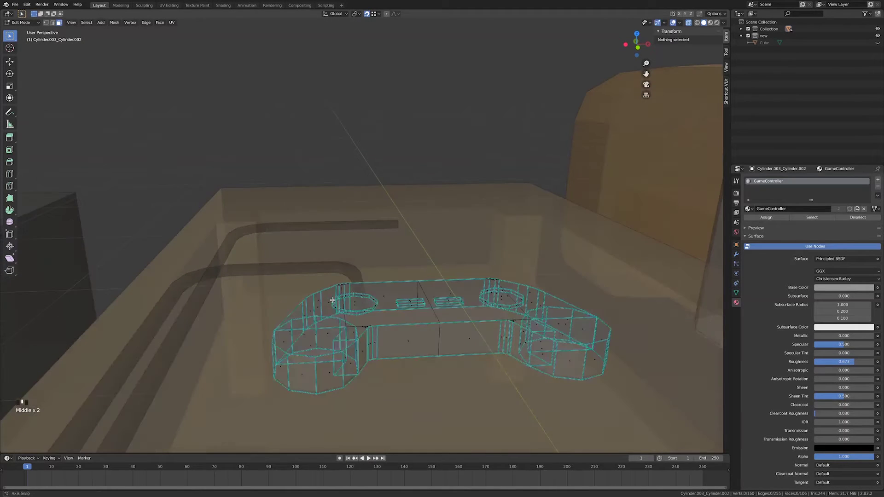
{"action": "left_click", "coordinate": [355, 304]}
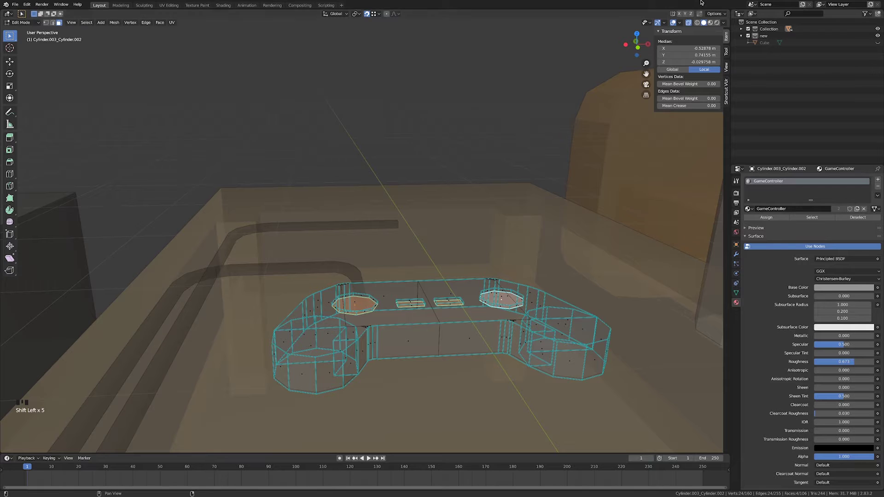
{"action": "key", "text": "alt+z"}
{"action": "middle_click_drag", "start_coordinate": [516, 286], "coordinate": [471, 294]}
{"action": "key", "text": "x"}
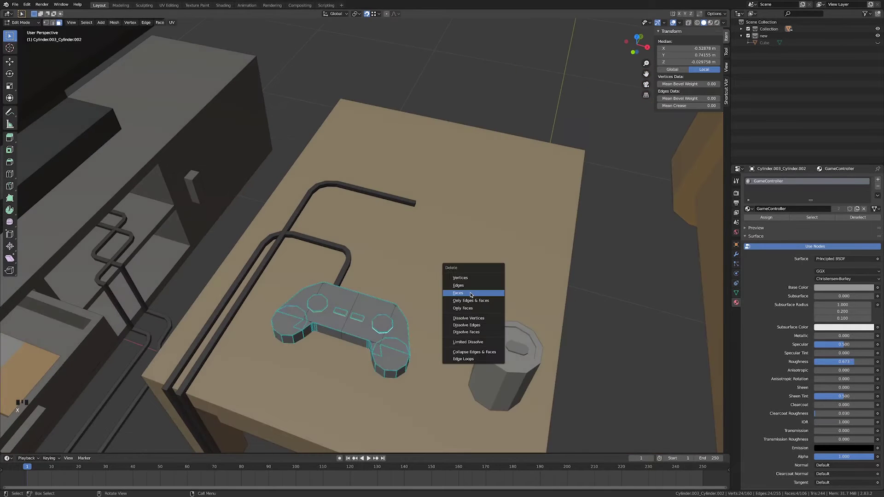
{"action": "left_click", "coordinate": [471, 293]}
{"action": "key", "text": "Tab"}
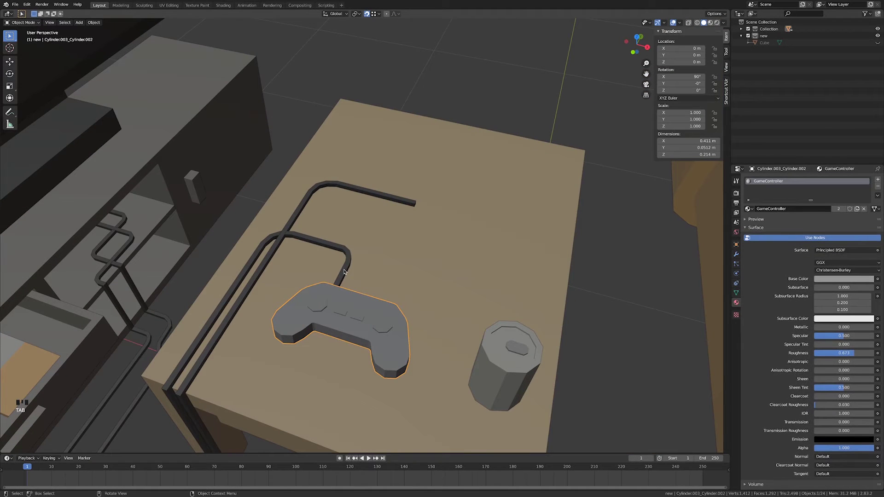
Edit the wire attached to the controller in X-ray front view and select its underside faces along the tabletop.
{"action": "left_click", "coordinate": [347, 280]}
{"action": "middle_click_drag", "start_coordinate": [347, 279], "coordinate": [339, 275]}
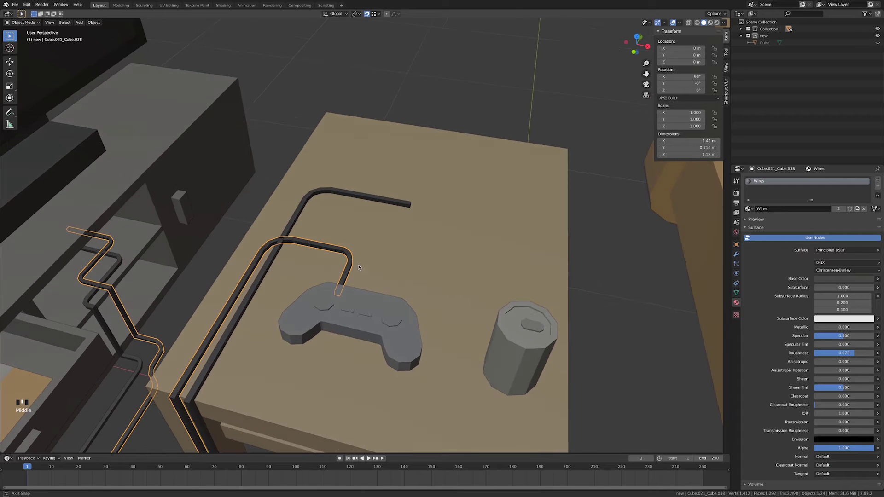
{"action": "left_click", "coordinate": [687, 24]}
{"action": "scroll", "coordinate": [426, 249], "scroll_direction": "down", "scroll_amount": 3}
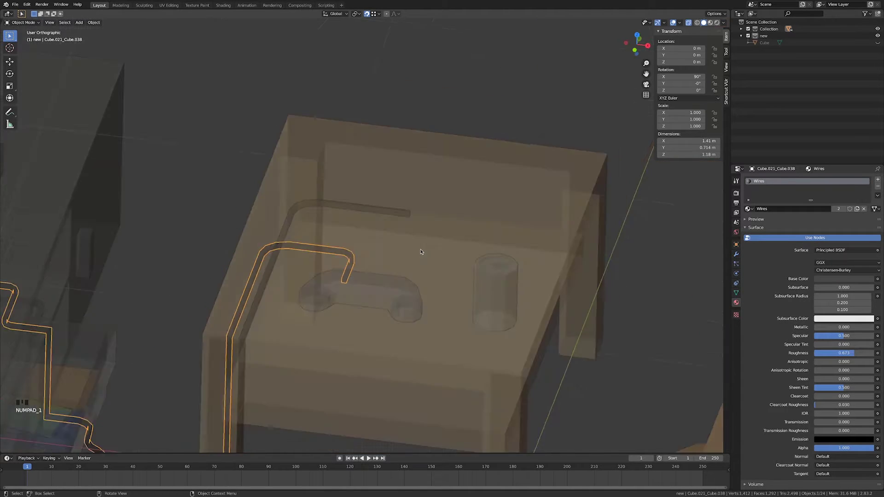
{"action": "key", "text": "KP_1"}
{"action": "key", "text": "Tab"}
{"action": "scroll", "coordinate": [380, 258], "scroll_direction": "up", "scroll_amount": 5}
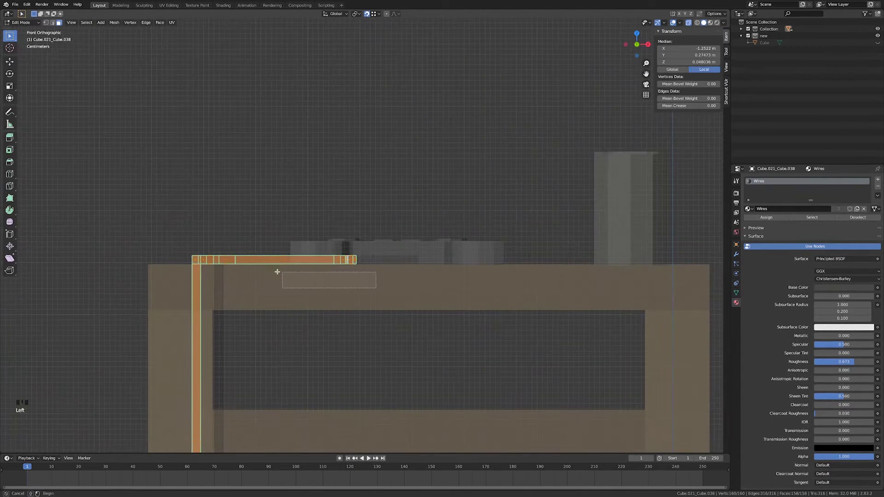
{"action": "left_click_drag", "start_coordinate": [199, 261], "coordinate": [200, 262]}
Add the wire's underside faces along the floor and inside the TV stand, delete the selected faces, and return to Object Mode.
{"action": "scroll", "coordinate": [332, 391], "scroll_direction": "down", "scroll_amount": 4}
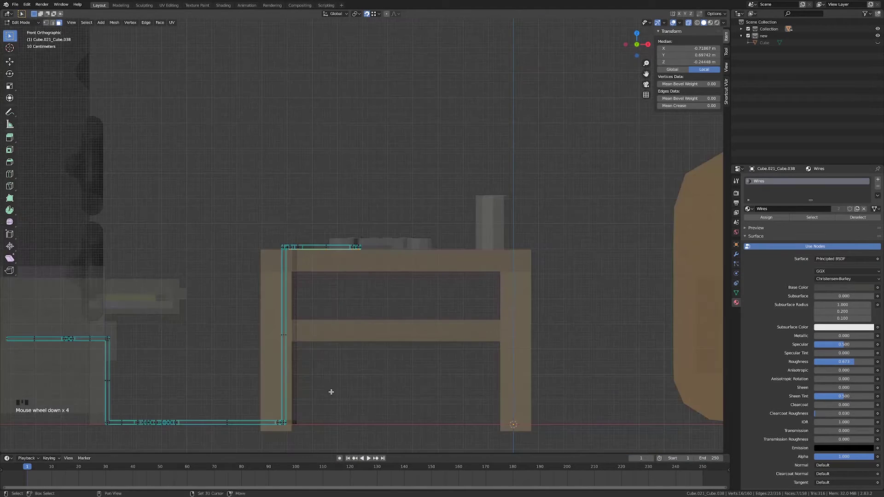
{"action": "middle_click_drag", "start_coordinate": [332, 391], "coordinate": [388, 203], "text": "shift"}
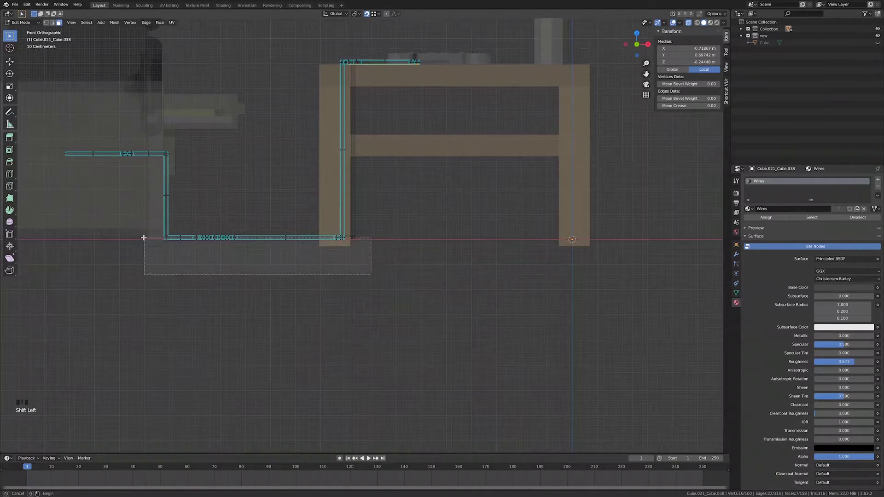
{"action": "left_click_drag", "start_coordinate": [142, 238], "coordinate": [141, 238], "text": "shift"}
{"action": "middle_click_drag", "start_coordinate": [155, 241], "coordinate": [382, 296], "text": "shift"}
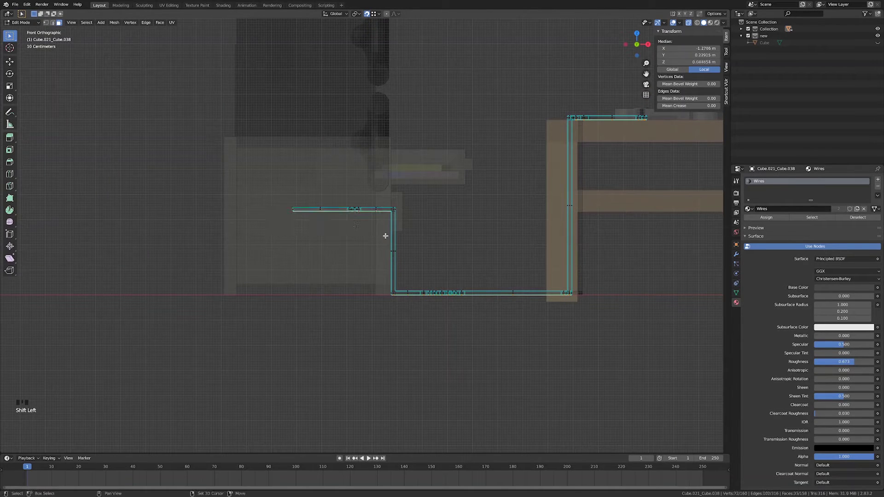
{"action": "key", "text": "x"}
{"action": "left_click", "coordinate": [387, 236]}
{"action": "middle_click_drag", "start_coordinate": [570, 191], "coordinate": [408, 292], "text": "shift"}
{"action": "key", "text": "Tab"}
{"action": "scroll", "coordinate": [419, 283], "scroll_direction": "down", "scroll_amount": 1}
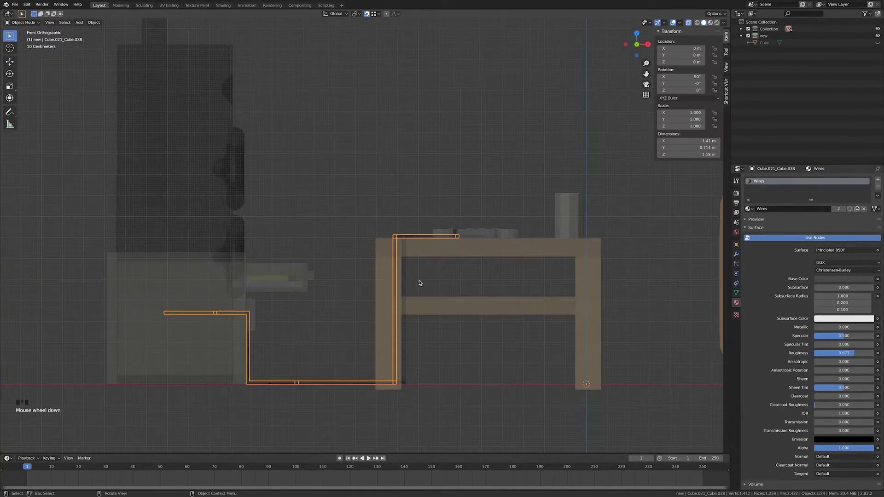
Open the second wire on the table in Edit Mode and select its underside faces along the tabletop.
{"action": "left_click", "coordinate": [403, 274]}
{"action": "key", "text": "Tab"}
{"action": "scroll", "coordinate": [571, 263], "scroll_direction": "up", "scroll_amount": 4}
{"action": "middle_click_drag", "start_coordinate": [570, 263], "coordinate": [429, 265], "text": "shift"}
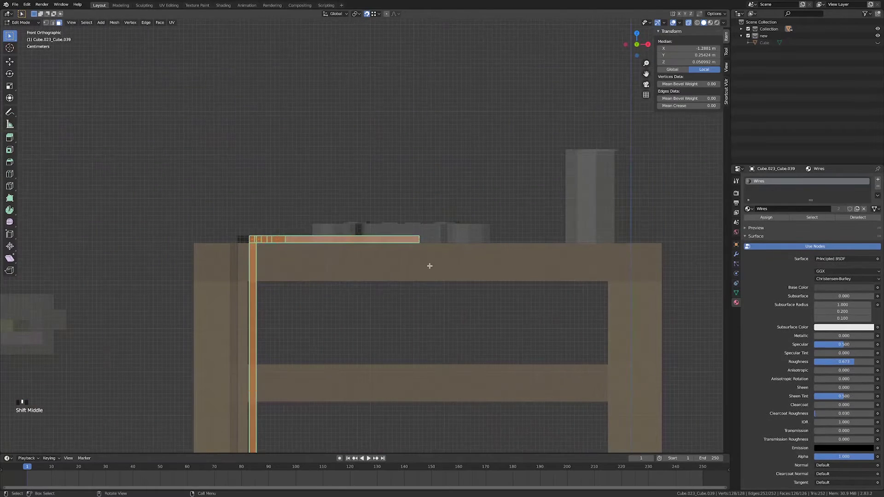
{"action": "left_click_drag", "start_coordinate": [254, 241], "coordinate": [254, 241]}
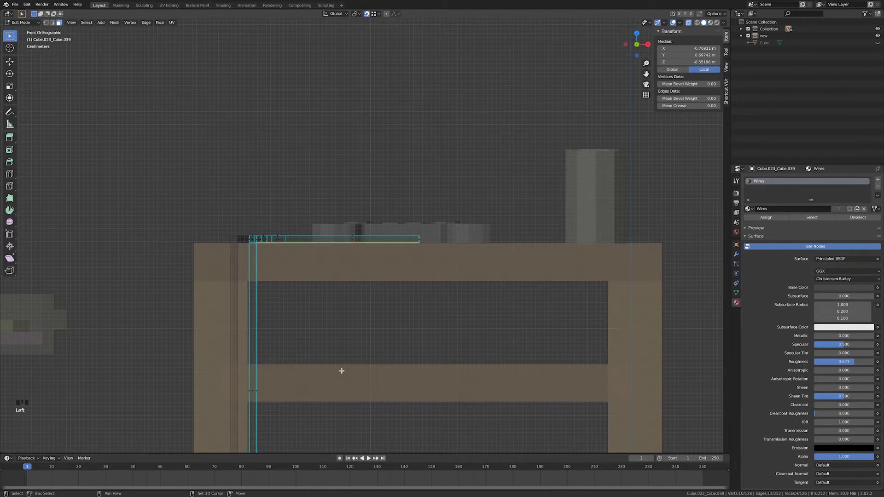
Add the second wire's underside faces along the floor and inside the TV stand, delete the selection, and return to Object Mode.
{"action": "middle_click_drag", "start_coordinate": [328, 423], "coordinate": [381, 219], "text": "shift"}
{"action": "middle_click_drag", "start_coordinate": [340, 309], "coordinate": [535, 280], "text": "shift"}
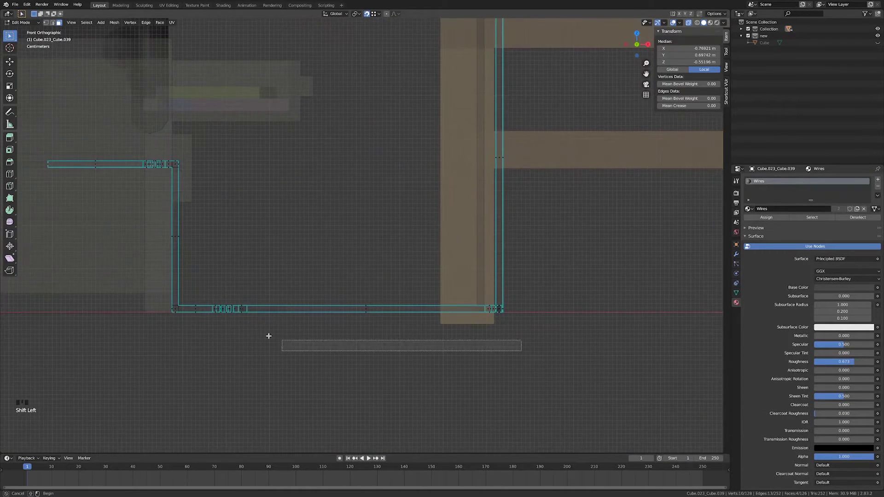
{"action": "left_click_drag", "start_coordinate": [268, 336], "coordinate": [149, 312], "text": "shift"}
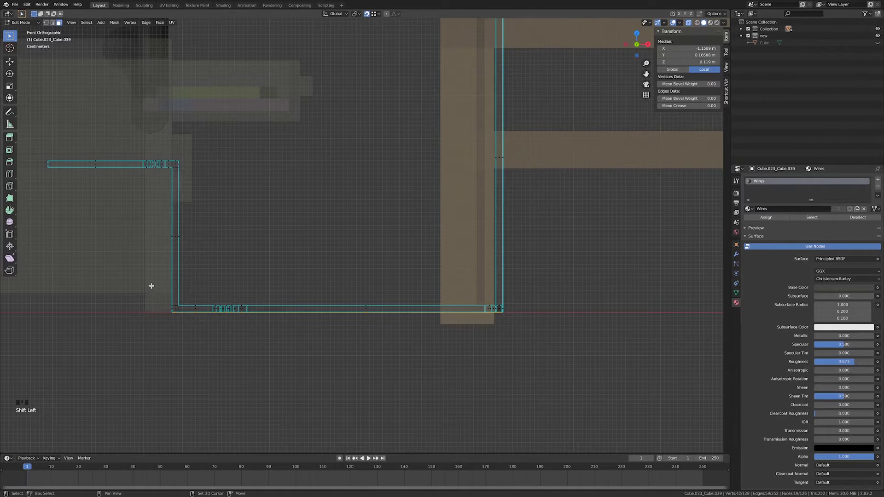
{"action": "middle_click_drag", "start_coordinate": [152, 288], "coordinate": [328, 360], "text": "shift"}
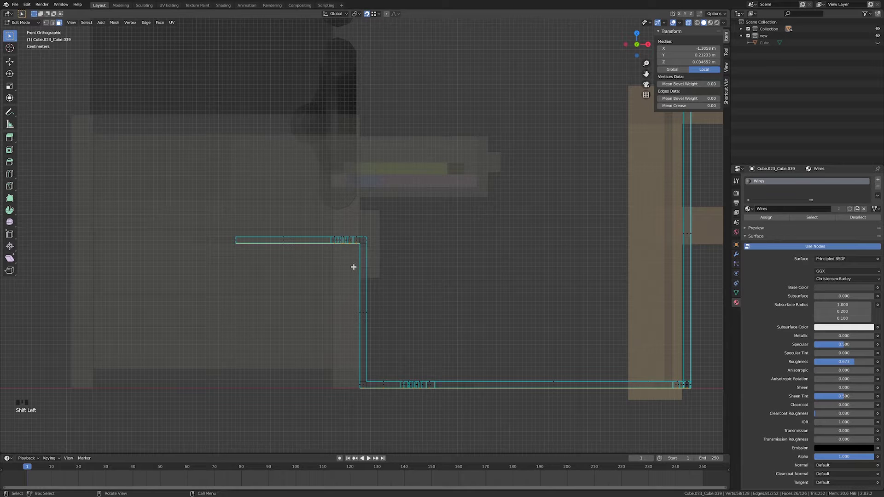
{"action": "scroll", "coordinate": [420, 266], "scroll_direction": "down", "scroll_amount": 3}
{"action": "key", "text": "Tab"}
{"action": "middle_click_drag", "start_coordinate": [421, 266], "coordinate": [520, 263]}
{"action": "scroll", "coordinate": [520, 263], "scroll_direction": "down", "scroll_amount": 3}
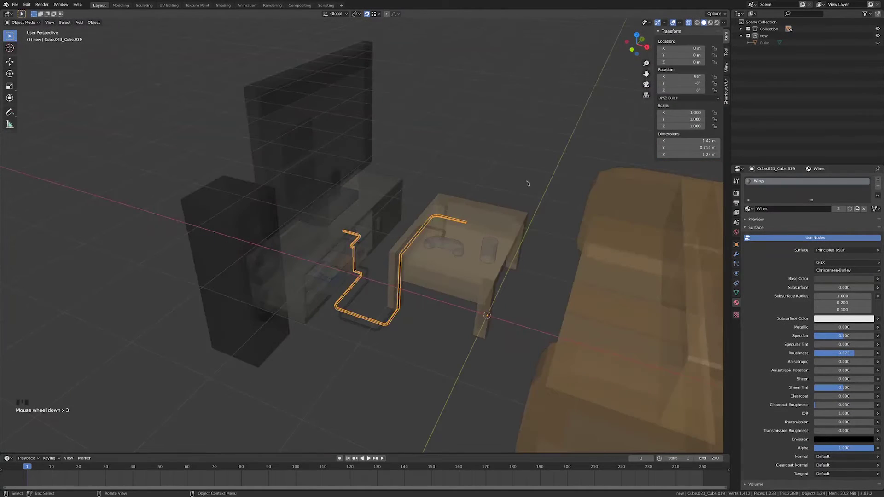
Turn off X-ray and delete the lower small rectangular plane on the TV screen.
{"action": "left_click", "coordinate": [688, 22]}
{"action": "middle_click_drag", "start_coordinate": [292, 203], "coordinate": [387, 212]}
{"action": "scroll", "coordinate": [364, 228], "scroll_direction": "up", "scroll_amount": 3}
{"action": "scroll", "coordinate": [318, 227], "scroll_direction": "down", "scroll_amount": 3}
{"action": "scroll", "coordinate": [387, 212], "scroll_direction": "up", "scroll_amount": 2}
{"action": "scroll", "coordinate": [387, 212], "scroll_direction": "up", "scroll_amount": 3}
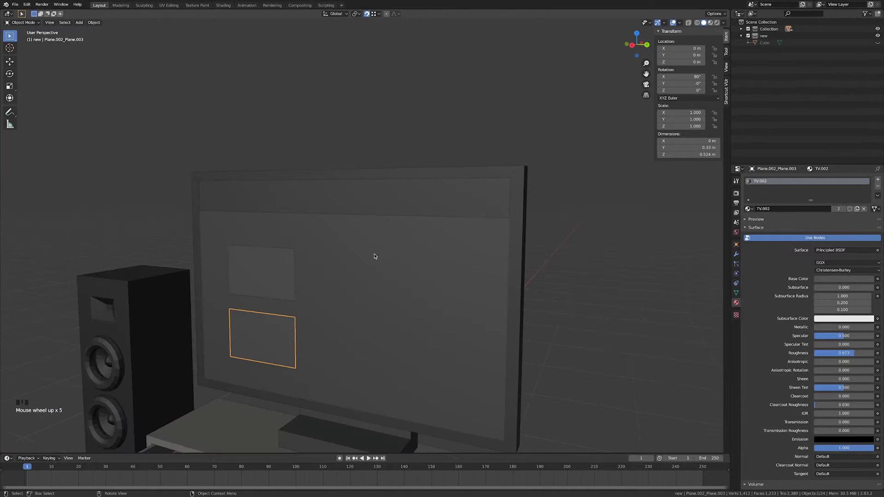
{"action": "middle_click_drag", "start_coordinate": [349, 304], "coordinate": [355, 268], "text": "shift"}
{"action": "left_click", "coordinate": [356, 266]}
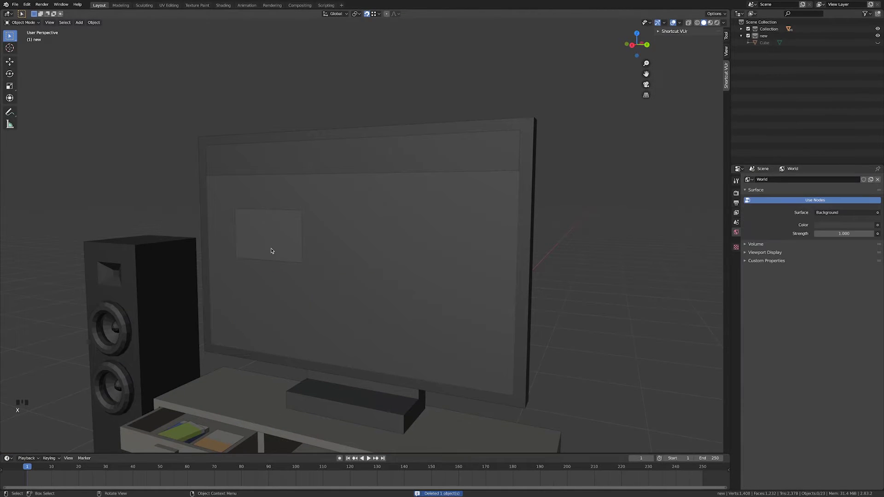
Delete the remaining small rectangle and the wide strip plane across the upper part of the TV screen.
{"action": "left_click", "coordinate": [271, 249]}
{"action": "key", "text": "x"}
{"action": "left_click", "coordinate": [272, 248]}
{"action": "left_click", "coordinate": [318, 168]}
{"action": "key", "text": "x"}
{"action": "left_click", "coordinate": [319, 168]}
Select the TV cabinet body together with its inner shelf and open both in Edit Mode with X-ray on.
{"action": "scroll", "coordinate": [379, 249], "scroll_direction": "down", "scroll_amount": 5}
{"action": "middle_click_drag", "start_coordinate": [380, 251], "coordinate": [361, 262]}
{"action": "left_click", "coordinate": [361, 309]}
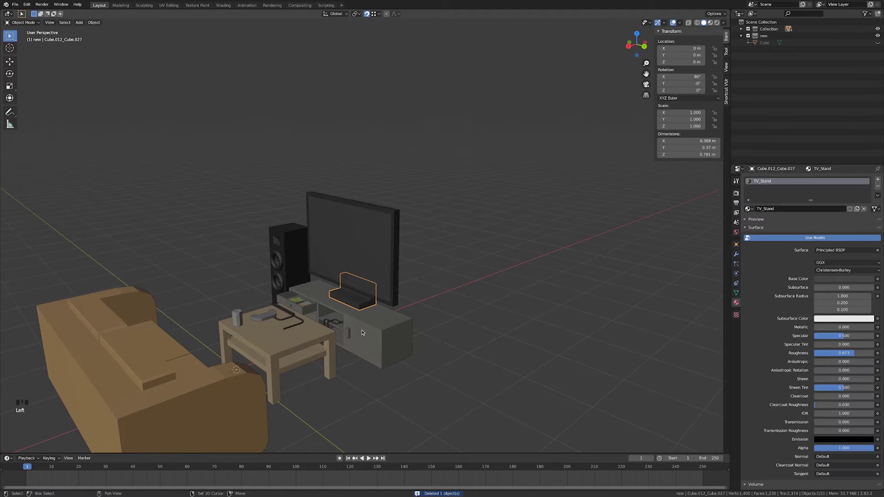
{"action": "scroll", "coordinate": [366, 300], "scroll_direction": "up", "scroll_amount": 3}
{"action": "middle_click_drag", "start_coordinate": [414, 296], "coordinate": [378, 302]}
{"action": "left_click", "coordinate": [388, 319]}
{"action": "scroll", "coordinate": [391, 326], "scroll_direction": "up", "scroll_amount": 3}
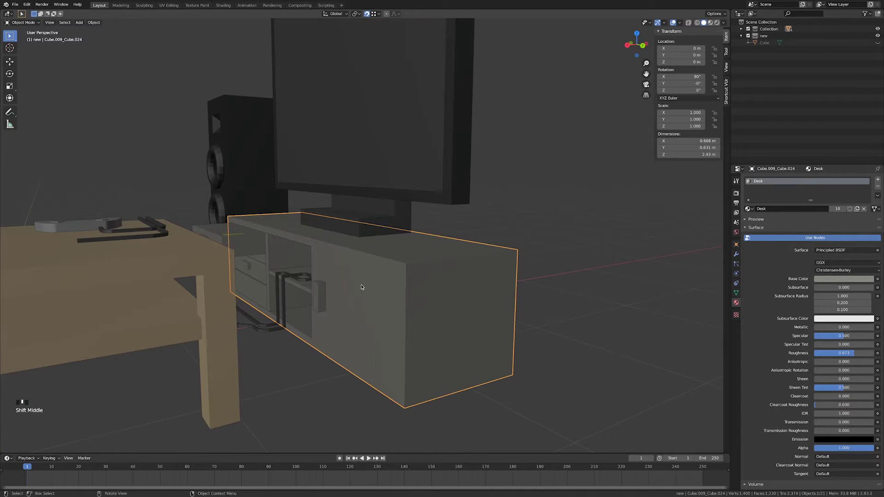
{"action": "middle_click_drag", "start_coordinate": [306, 291], "coordinate": [557, 117]}
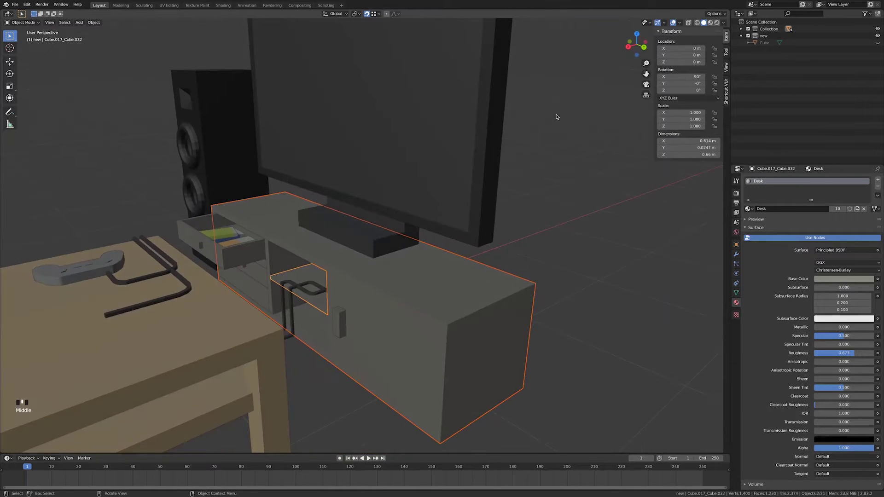
{"action": "key", "text": "Tab"}
{"action": "middle_click_drag", "start_coordinate": [507, 200], "coordinate": [508, 157], "text": "shift"}
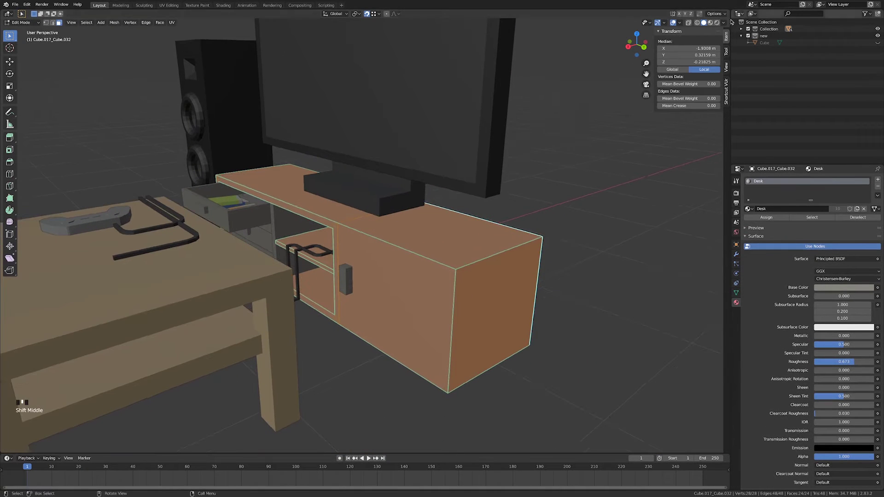
{"action": "left_click", "coordinate": [689, 23]}
{"action": "middle_click_drag", "start_coordinate": [552, 221], "coordinate": [557, 175], "text": "shift"}
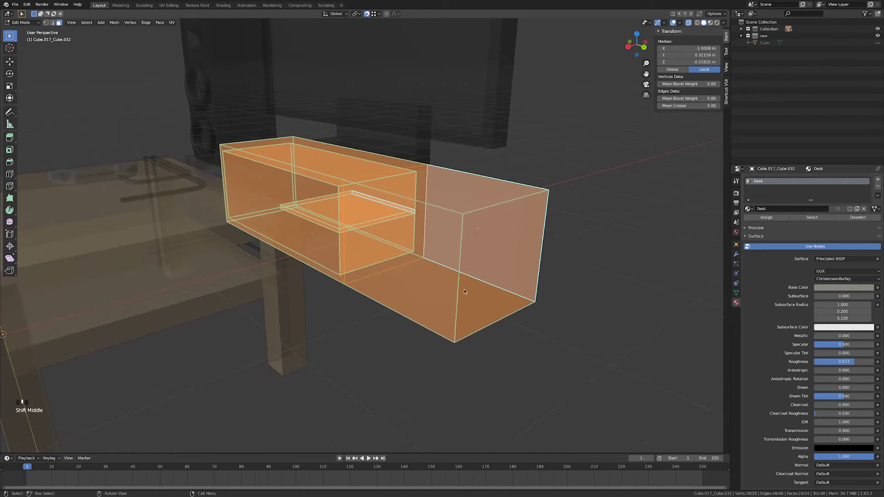
Select the two faces that form the underside of the TV cabinet body, leaving its back and inner faces unselected.
{"action": "left_click", "coordinate": [436, 298]}
{"action": "middle_click_drag", "start_coordinate": [437, 297], "coordinate": [295, 239]}
{"action": "left_click", "coordinate": [303, 289], "text": "shift"}
{"action": "middle_click_drag", "start_coordinate": [266, 213], "coordinate": [274, 251]}
{"action": "left_click", "coordinate": [492, 252], "text": "shift"}
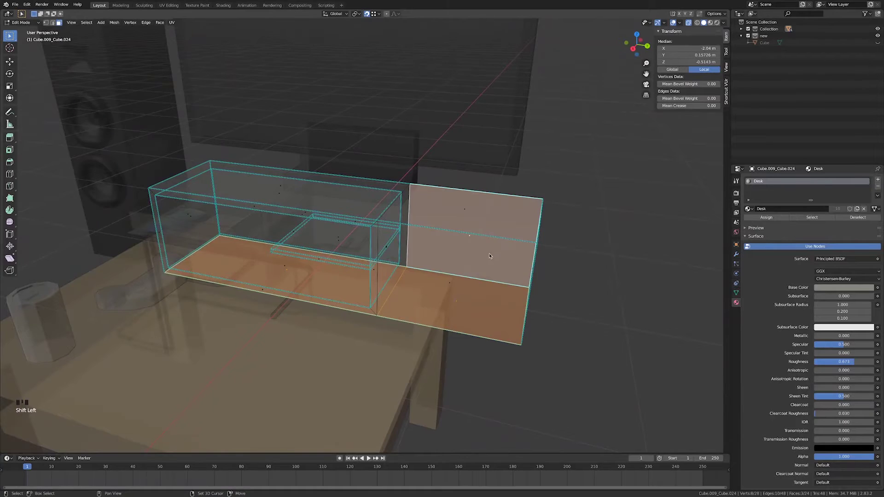
{"action": "middle_click_drag", "start_coordinate": [492, 252], "coordinate": [413, 250]}
{"action": "left_click", "coordinate": [447, 248], "text": "shift"}
{"action": "left_click", "coordinate": [358, 256], "text": "shift"}
{"action": "left_click", "coordinate": [392, 249], "text": "shift"}
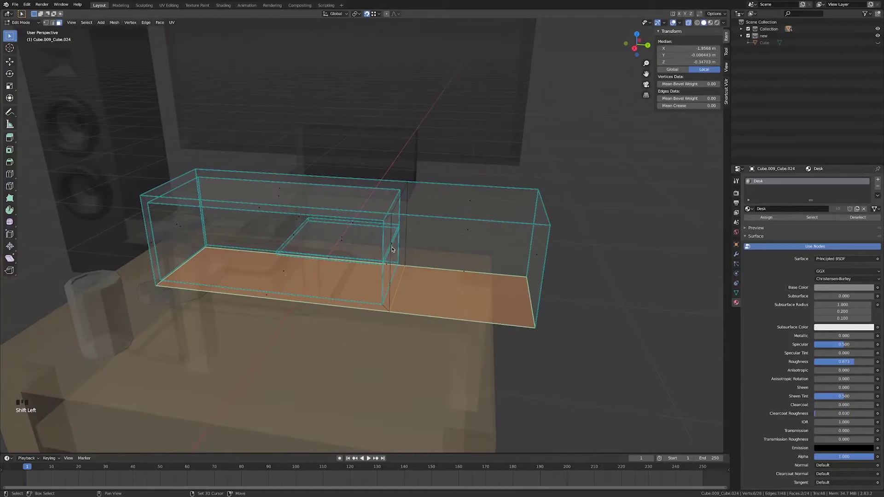
Check the cabinet's inner faces with X-ray off and on, then delete only its two underside faces.
{"action": "left_click", "coordinate": [689, 24]}
{"action": "middle_click_drag", "start_coordinate": [533, 167], "coordinate": [578, 158]}
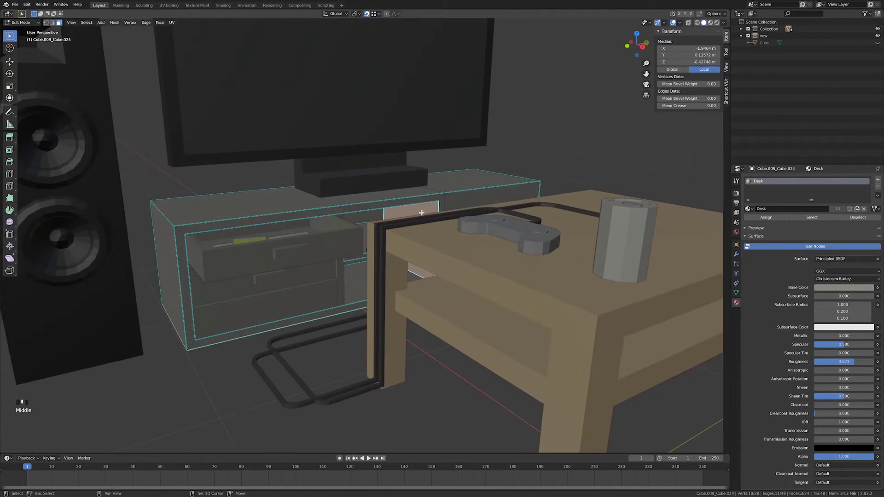
{"action": "middle_click_drag", "start_coordinate": [455, 201], "coordinate": [589, 51]}
{"action": "left_click", "coordinate": [689, 23]}
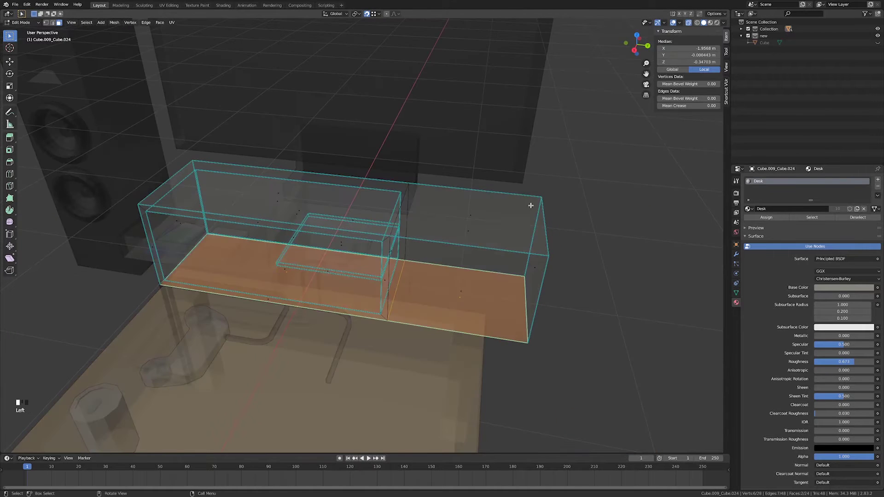
{"action": "left_click", "coordinate": [388, 249], "text": "shift"}
{"action": "middle_click_drag", "start_coordinate": [420, 254], "coordinate": [469, 226]}
{"action": "left_click", "coordinate": [301, 234], "text": "shift"}
{"action": "scroll", "coordinate": [431, 247], "scroll_direction": "up", "scroll_amount": 3}
{"action": "scroll", "coordinate": [471, 209], "scroll_direction": "down", "scroll_amount": 3}
{"action": "key", "text": "x"}
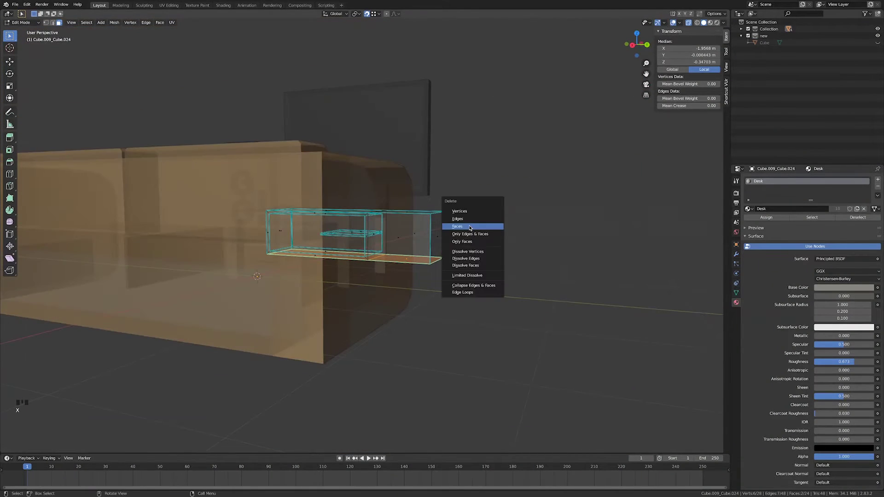
{"action": "left_click", "coordinate": [454, 227]}
Select the inner shelf's back, underside and one hidden side face, delete them, and return to Object Mode.
{"action": "scroll", "coordinate": [461, 234], "scroll_direction": "up", "scroll_amount": 7}
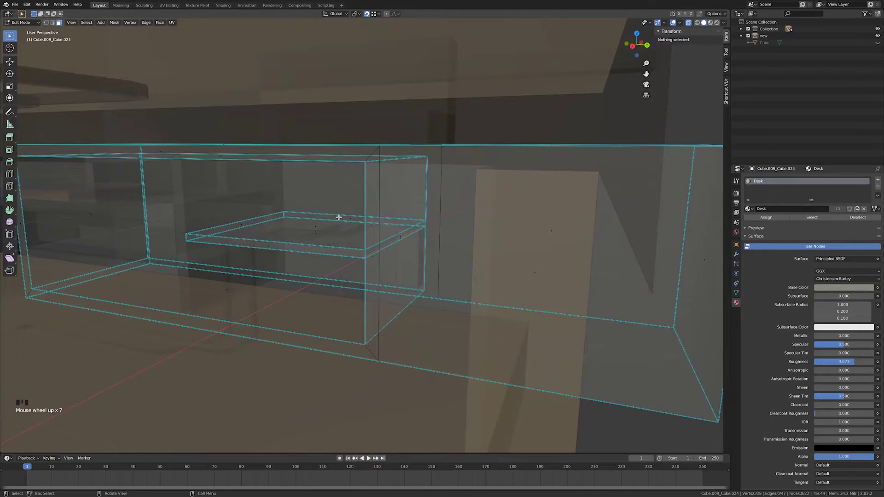
{"action": "left_click", "coordinate": [339, 217]}
{"action": "middle_click_drag", "start_coordinate": [339, 216], "coordinate": [411, 268]}
{"action": "left_click", "coordinate": [333, 247], "text": "shift"}
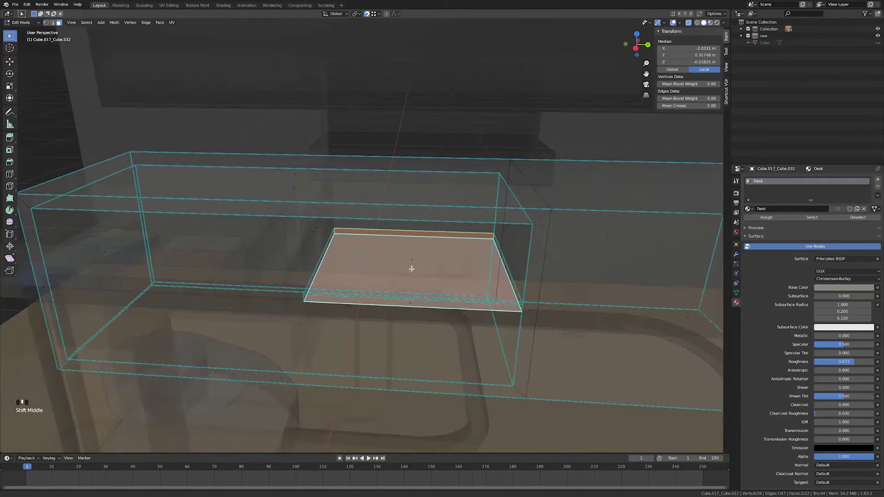
{"action": "left_click", "coordinate": [505, 273], "text": "shift"}
{"action": "left_click", "coordinate": [506, 269], "text": "shift"}
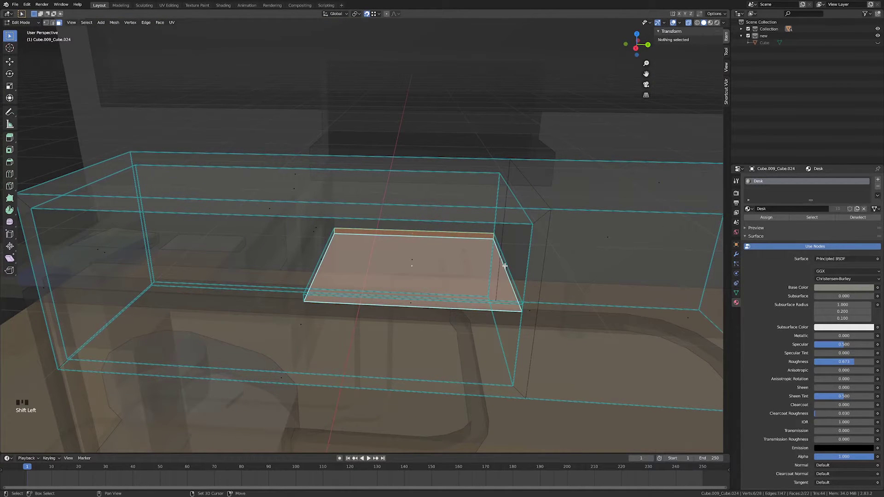
{"action": "left_click", "coordinate": [505, 265], "text": "shift"}
{"action": "middle_click_drag", "start_coordinate": [436, 294], "coordinate": [500, 278], "text": "shift"}
{"action": "key", "text": "x"}
{"action": "left_click", "coordinate": [502, 279]}
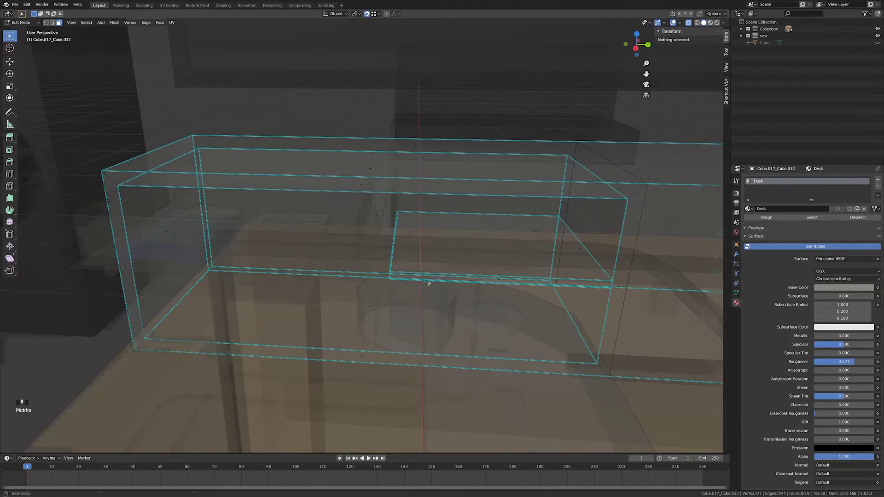
{"action": "middle_click_drag", "start_coordinate": [430, 280], "coordinate": [449, 280]}
{"action": "key", "text": "Tab"}
Open the lowest drawer of the TV cabinet in Edit Mode.
{"action": "scroll", "coordinate": [433, 274], "scroll_direction": "down", "scroll_amount": 2}
{"action": "left_click", "coordinate": [433, 274]}
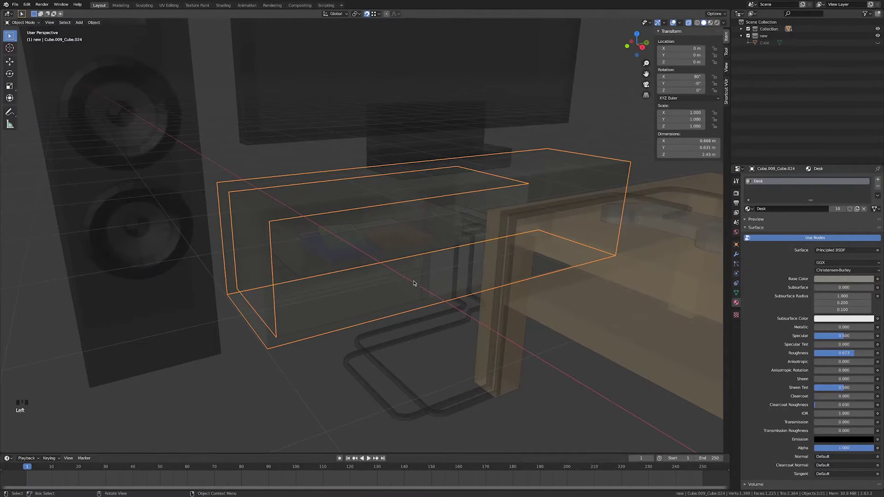
{"action": "left_click", "coordinate": [405, 296]}
{"action": "key", "text": "Tab"}
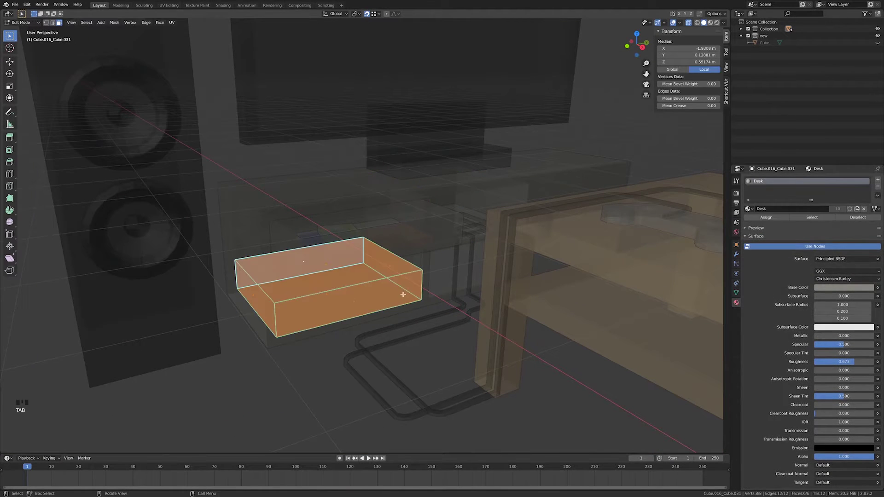
Select every face of the lowest drawer except its front, delete these hidden faces, and return to Object Mode.
{"action": "middle_click", "coordinate": [304, 277]}
{"action": "left_click", "coordinate": [294, 266]}
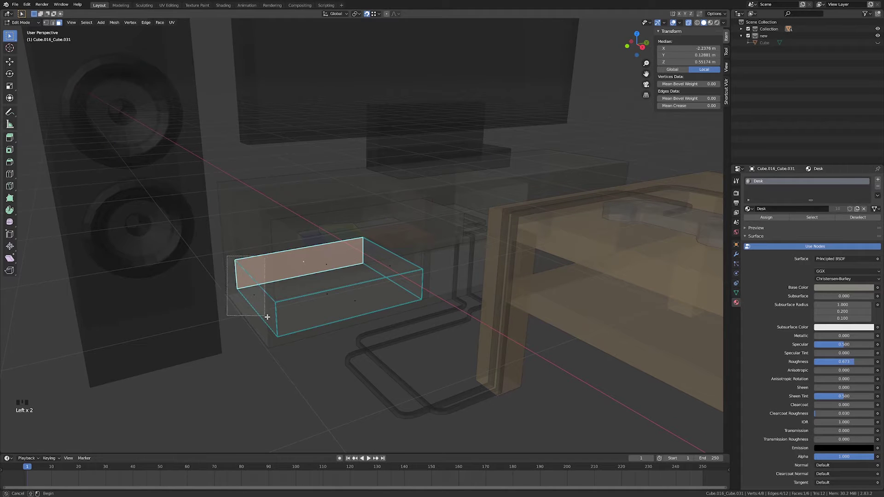
{"action": "left_click_drag", "start_coordinate": [267, 317], "coordinate": [267, 317]}
{"action": "left_click_drag", "start_coordinate": [335, 281], "coordinate": [334, 281], "text": "shift"}
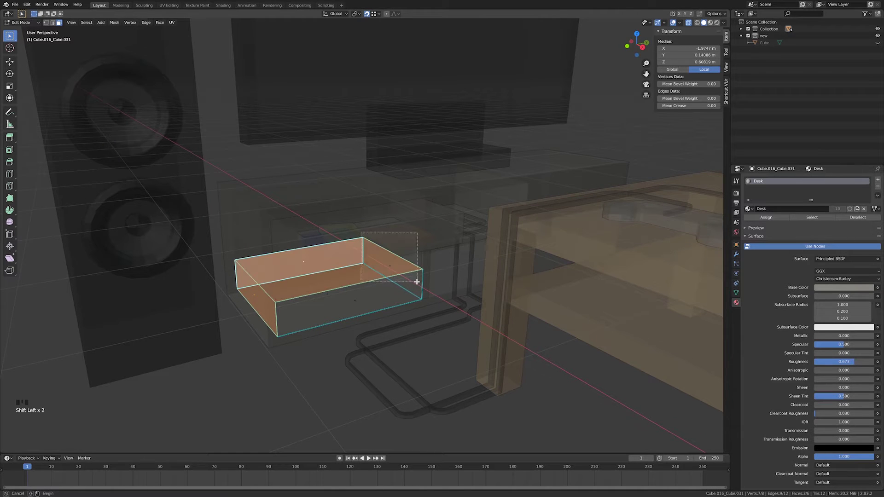
{"action": "left_click_drag", "start_coordinate": [417, 282], "coordinate": [416, 281], "text": "shift"}
{"action": "left_click", "coordinate": [327, 297], "text": "shift"}
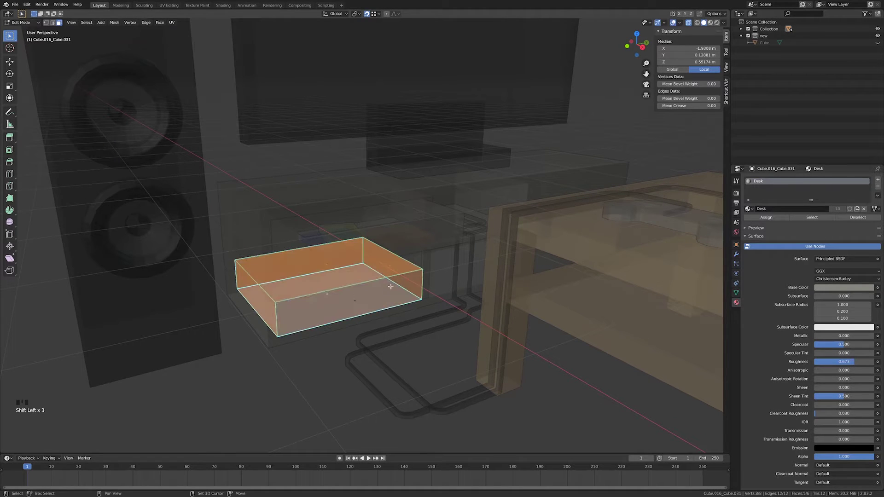
{"action": "left_click", "coordinate": [688, 23]}
{"action": "left_click", "coordinate": [688, 23]}
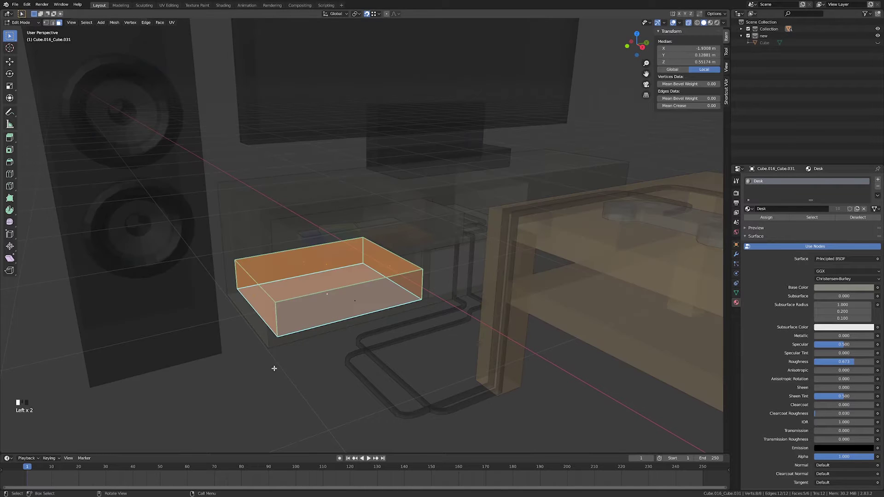
{"action": "key", "text": "x"}
{"action": "left_click", "coordinate": [280, 332]}
{"action": "key", "text": "Tab"}
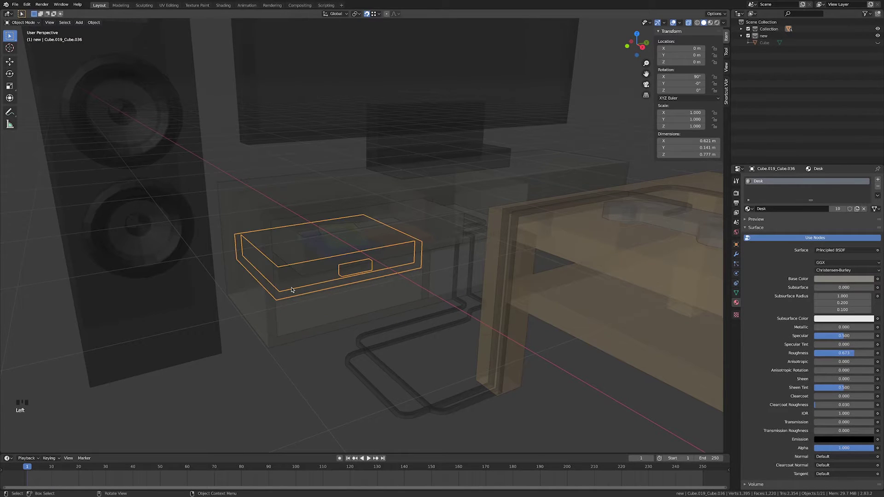
Select the inner and outer back, side and bottom faces of the middle drawer in X-ray view, leaving out its front and handle.
{"action": "key", "text": "Tab"}
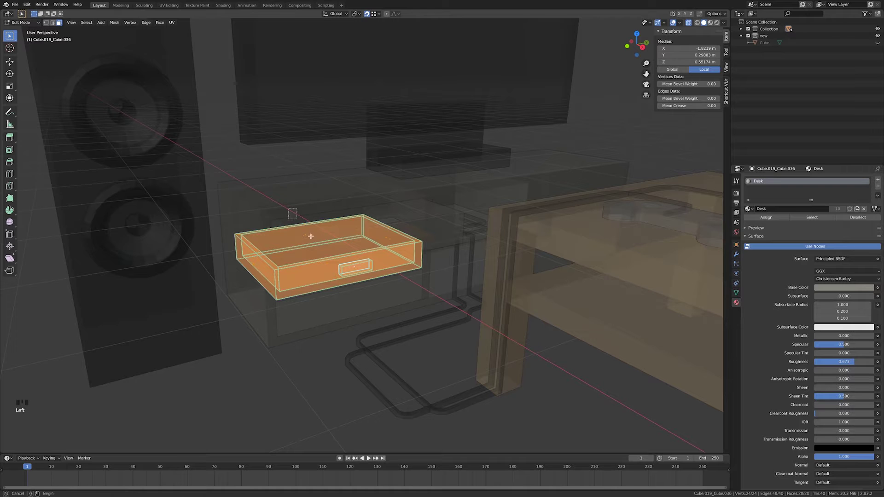
{"action": "left_click", "coordinate": [311, 236]}
{"action": "key", "text": "Tab"}
{"action": "key", "text": "Tab"}
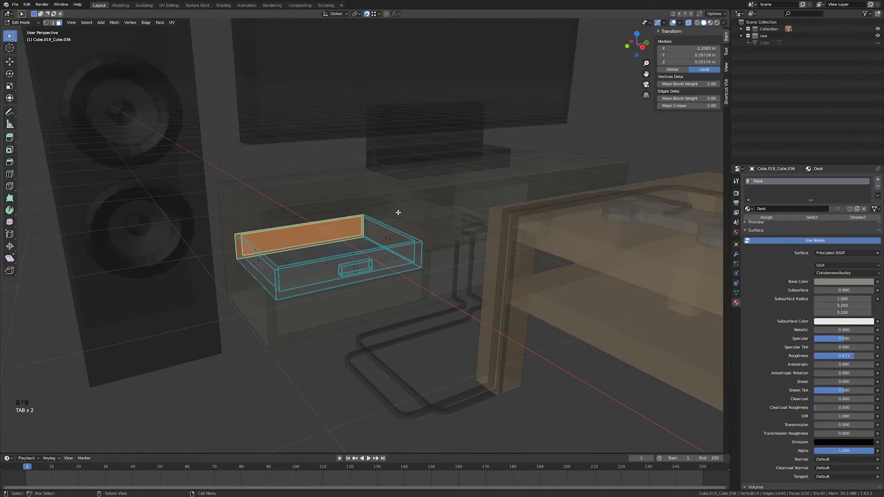
{"action": "left_click", "coordinate": [687, 22]}
{"action": "key", "text": "Tab"}
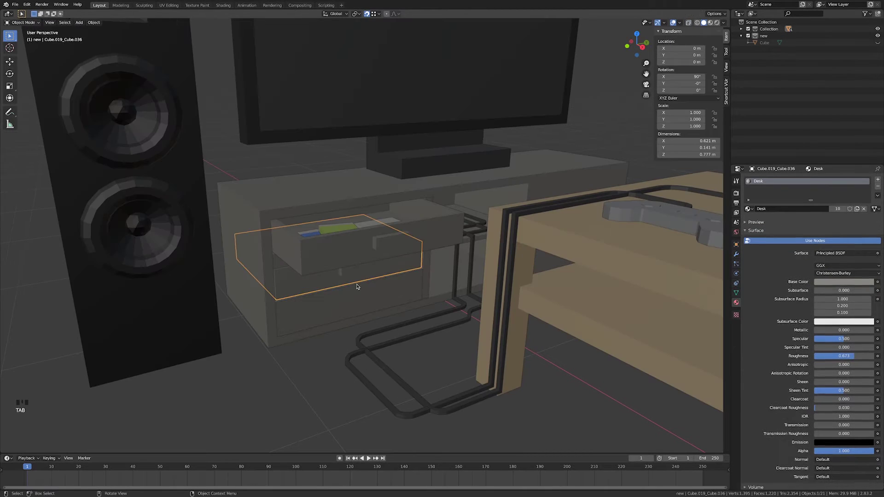
{"action": "key", "text": "Tab"}
{"action": "left_click", "coordinate": [688, 22]}
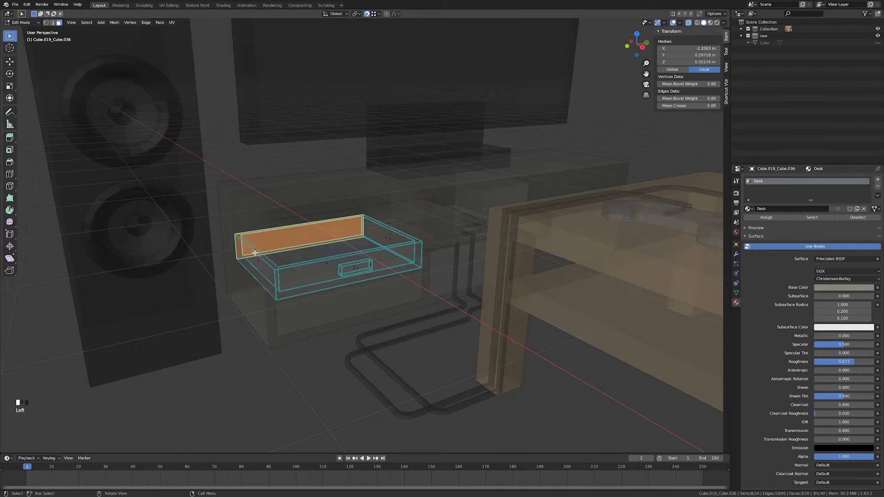
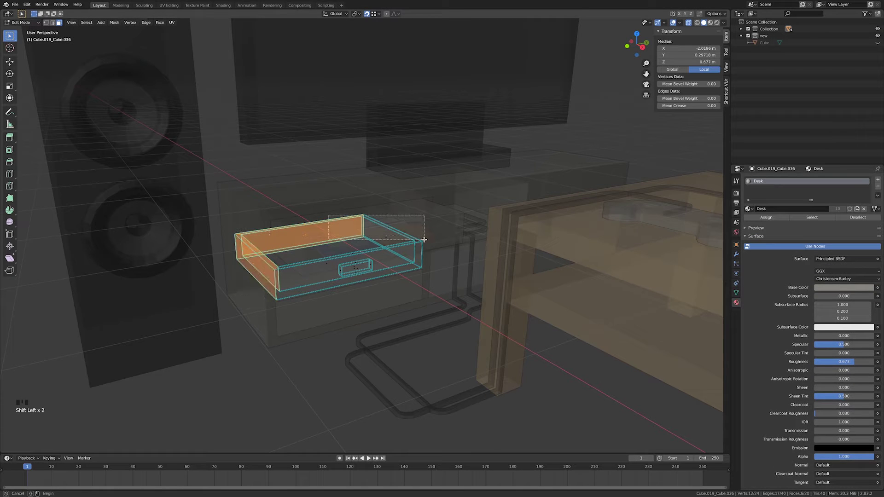
{"action": "left_click_drag", "start_coordinate": [424, 240], "coordinate": [424, 240], "text": "shift"}
{"action": "left_click_drag", "start_coordinate": [330, 276], "coordinate": [331, 276], "text": "shift"}
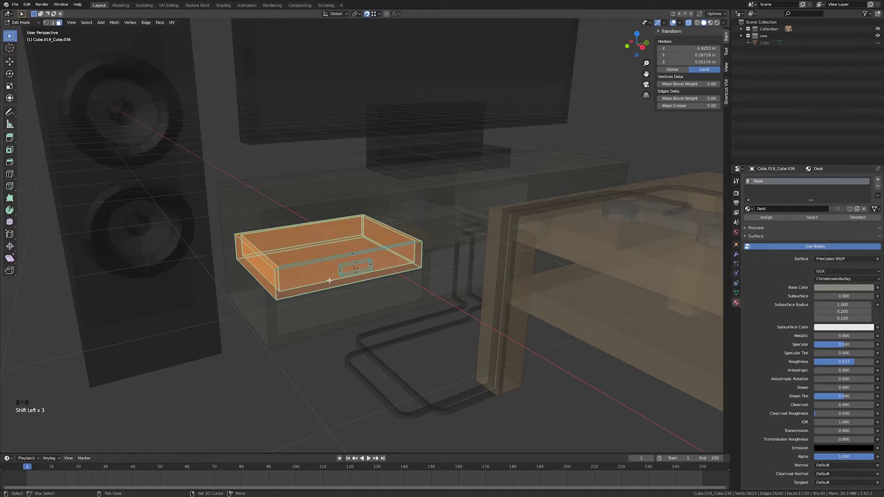
Add the top edge face of the drawer front and the handle's underside to the selection, delete these faces, and return to Object Mode.
{"action": "middle_click_drag", "start_coordinate": [331, 276], "coordinate": [368, 272]}
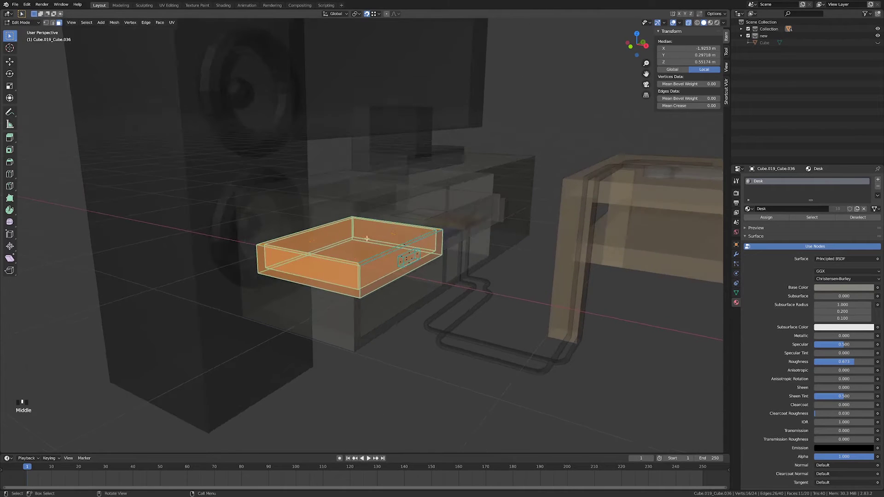
{"action": "left_click", "coordinate": [689, 23]}
{"action": "middle_click_drag", "start_coordinate": [483, 191], "coordinate": [456, 154]}
{"action": "scroll", "coordinate": [455, 154], "scroll_direction": "up", "scroll_amount": 5}
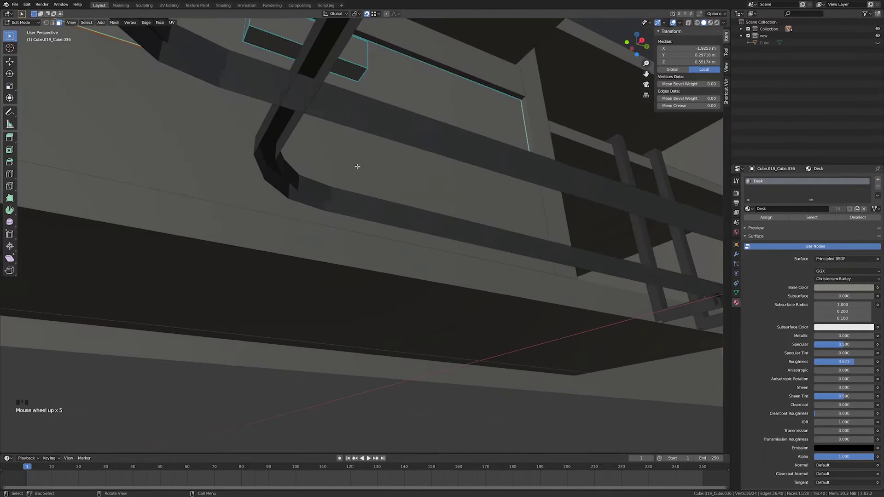
{"action": "middle_click_drag", "start_coordinate": [358, 166], "coordinate": [434, 241]}
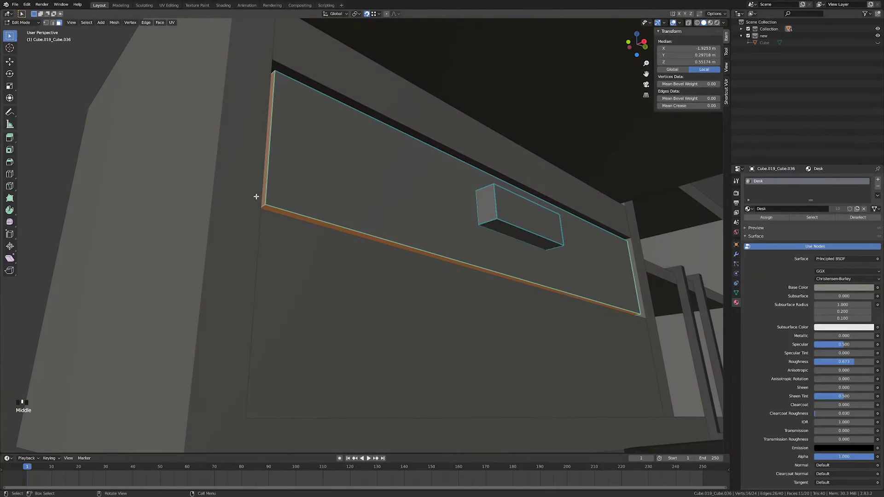
{"action": "mouse_move", "coordinate": [551, 207]}
{"action": "middle_mouse_down"}
{"action": "mouse_move", "coordinate": [497, 165]}
{"action": "mouse_move", "coordinate": [441, 193]}
{"action": "mouse_move", "coordinate": [397, 191]}
{"action": "mouse_move", "coordinate": [505, 161]}
{"action": "mouse_move", "coordinate": [499, 201]}
{"action": "mouse_move", "coordinate": [538, 207]}
{"action": "middle_mouse_up"}
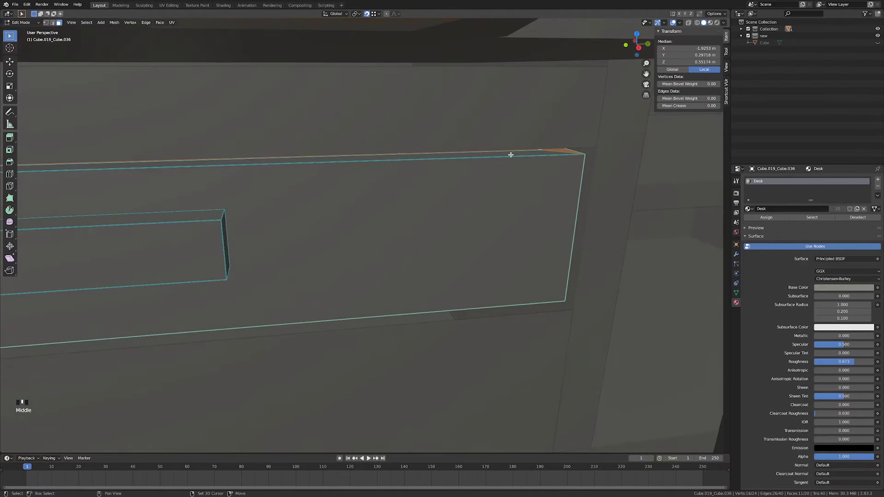
{"action": "left_click", "coordinate": [511, 154], "text": "shift"}
{"action": "middle_click_drag", "start_coordinate": [357, 261], "coordinate": [485, 187], "text": "shift"}
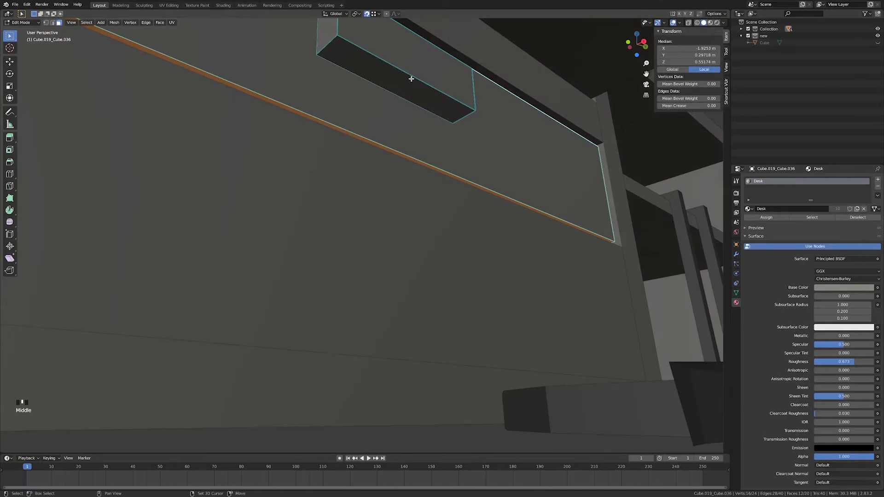
{"action": "left_click", "coordinate": [408, 80], "text": "shift"}
{"action": "scroll", "coordinate": [409, 123], "scroll_direction": "down", "scroll_amount": 5}
{"action": "middle_click_drag", "start_coordinate": [411, 124], "coordinate": [403, 181], "text": "shift"}
{"action": "key", "text": "x"}
{"action": "left_click", "coordinate": [420, 159]}
{"action": "key", "text": "Tab"}
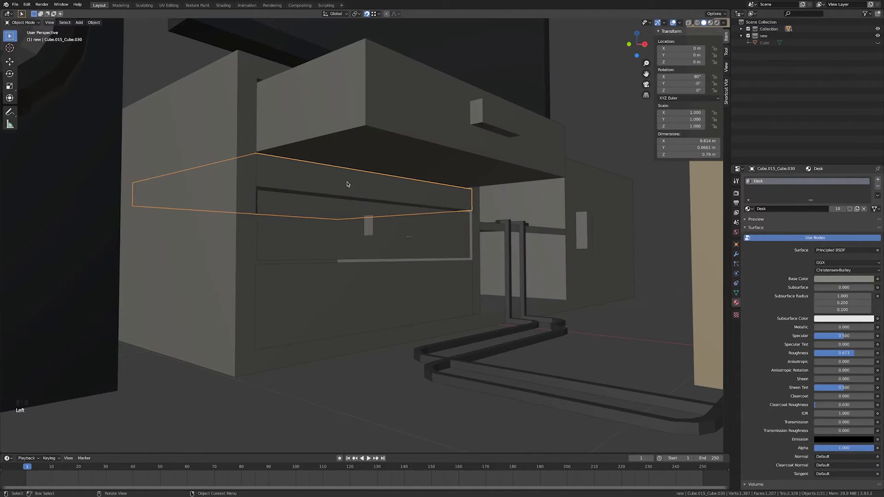
Delete every face except the front from the panel between the top and middle drawers, and return to Object Mode.
{"action": "key", "text": "Tab"}
{"action": "middle_click_drag", "start_coordinate": [347, 184], "coordinate": [351, 182]}
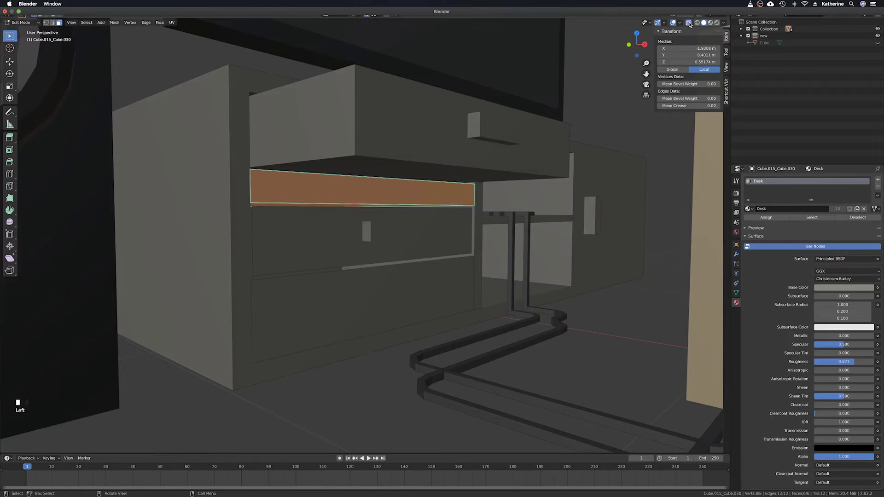
{"action": "left_click", "coordinate": [688, 23]}
{"action": "middle_click_drag", "start_coordinate": [478, 182], "coordinate": [484, 184]}
{"action": "left_click", "coordinate": [258, 192]}
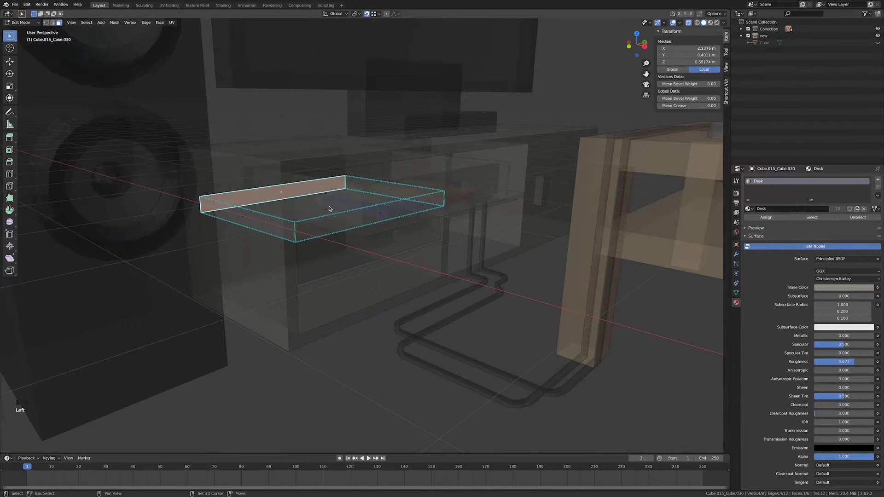
{"action": "left_click", "coordinate": [258, 208], "text": "shift"}
{"action": "left_click", "coordinate": [245, 226], "text": "shift"}
{"action": "left_click", "coordinate": [384, 192], "text": "shift"}
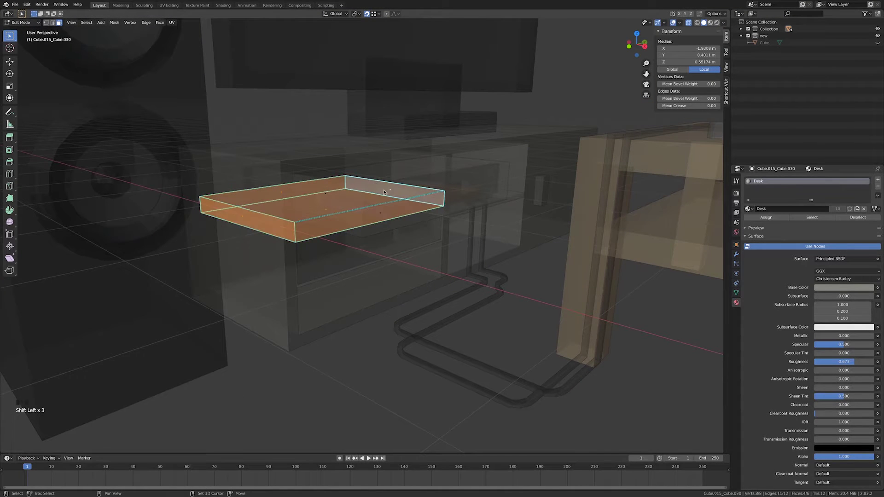
{"action": "left_click", "coordinate": [323, 197], "text": "shift"}
{"action": "key", "text": "x"}
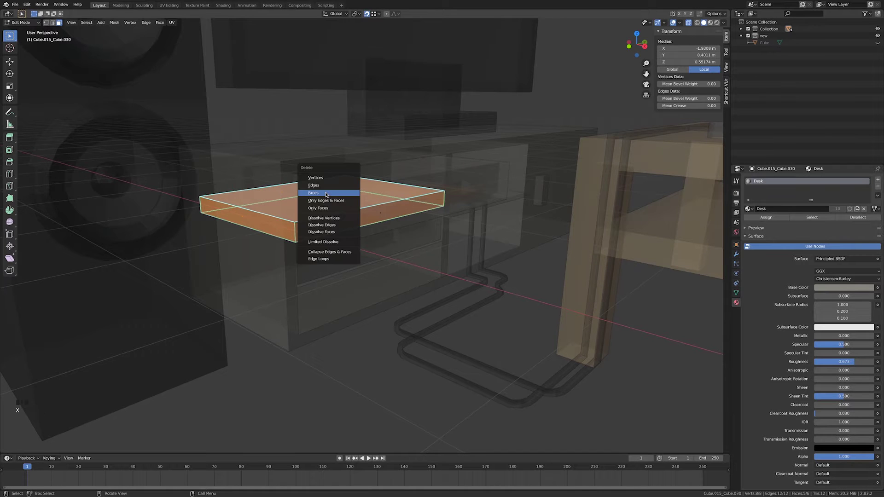
{"action": "left_click", "coordinate": [323, 193]}
{"action": "key", "text": "Tab"}
Delete the open top drawer's outer underside, outer back face and handle underside, and return to Object Mode.
{"action": "left_click", "coordinate": [386, 190]}
{"action": "left_click", "coordinate": [339, 201]}
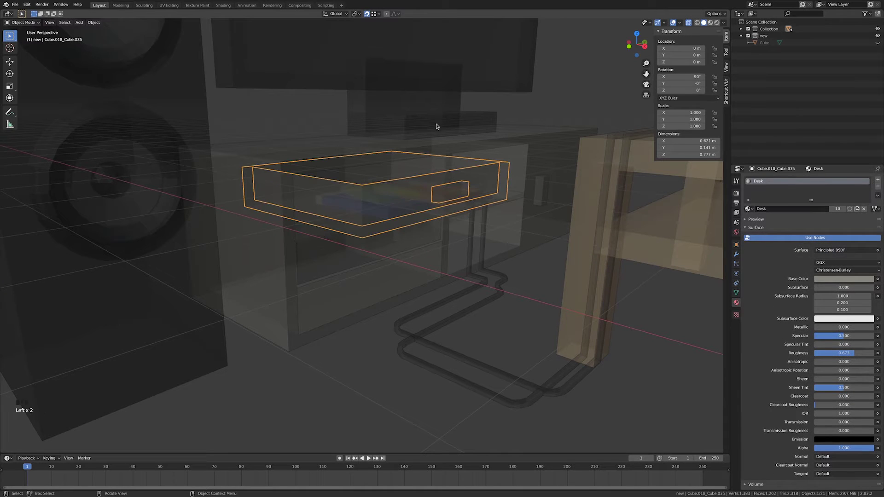
{"action": "left_click", "coordinate": [688, 23]}
{"action": "key", "text": "Tab"}
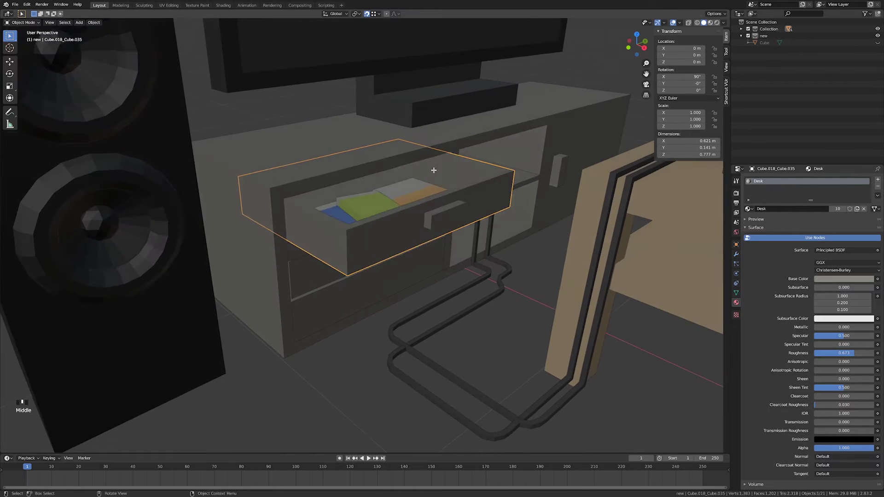
{"action": "middle_click_drag", "start_coordinate": [319, 204], "coordinate": [378, 184]}
{"action": "left_click", "coordinate": [382, 171]}
{"action": "left_click", "coordinate": [420, 148], "text": "shift"}
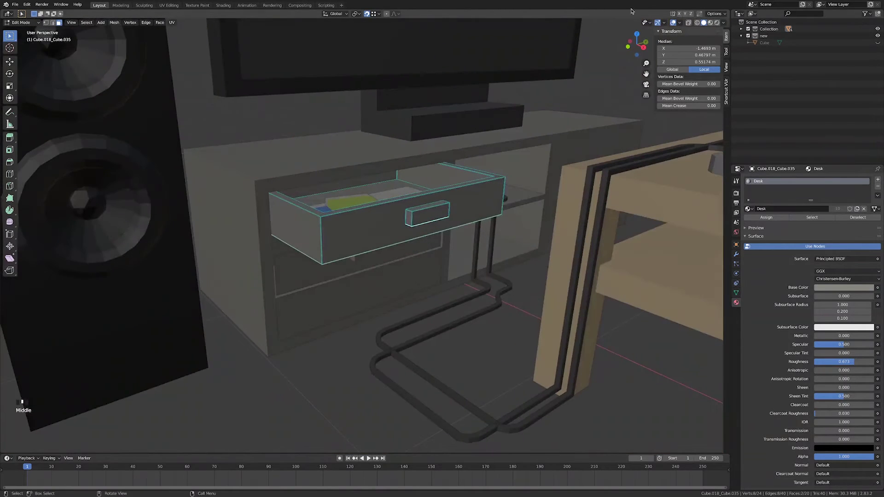
{"action": "left_click", "coordinate": [688, 23]}
{"action": "left_click", "coordinate": [312, 178], "text": "shift"}
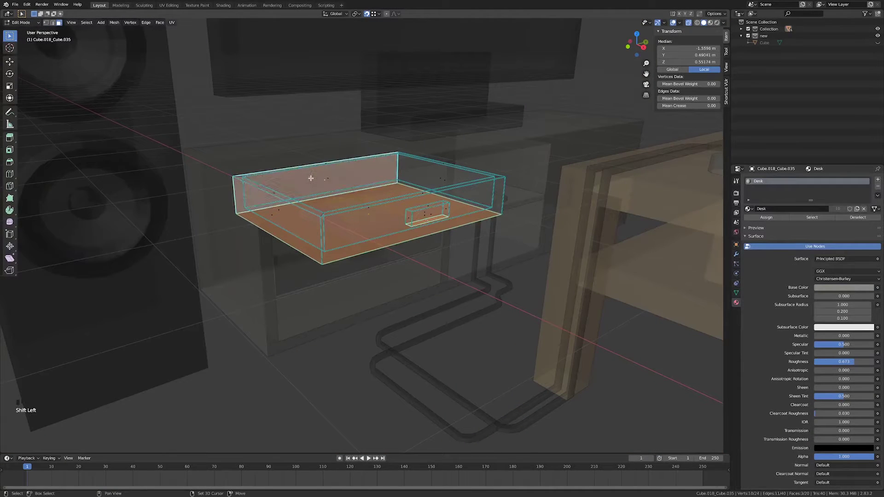
{"action": "key", "text": "x"}
{"action": "left_click", "coordinate": [465, 179]}
{"action": "middle_click_drag", "start_coordinate": [472, 154], "coordinate": [450, 181]}
{"action": "key", "text": "Tab"}
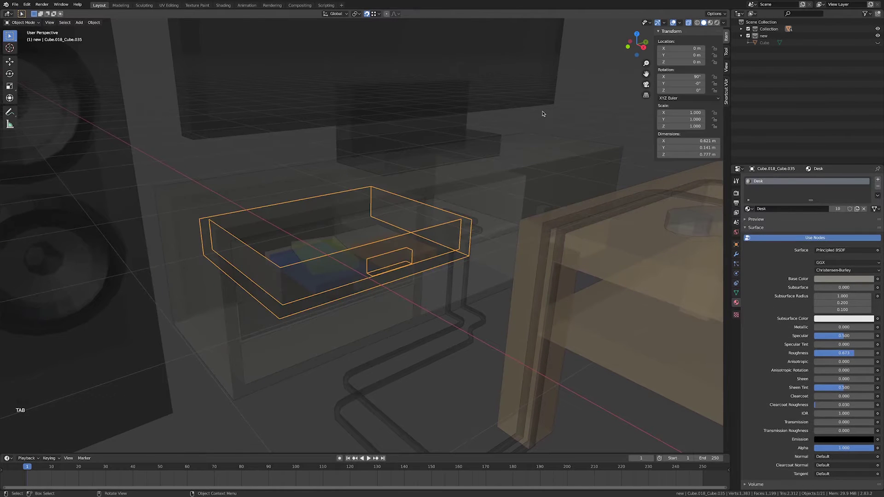
Delete the two underside faces and the back end face of the green case in the top drawer, and return to Object Mode.
{"action": "left_click", "coordinate": [290, 275]}
{"action": "scroll", "coordinate": [289, 276], "scroll_direction": "down", "scroll_amount": 3}
{"action": "middle_click_drag", "start_coordinate": [294, 276], "coordinate": [334, 244]}
{"action": "left_click", "coordinate": [334, 246]}
{"action": "left_click", "coordinate": [340, 253]}
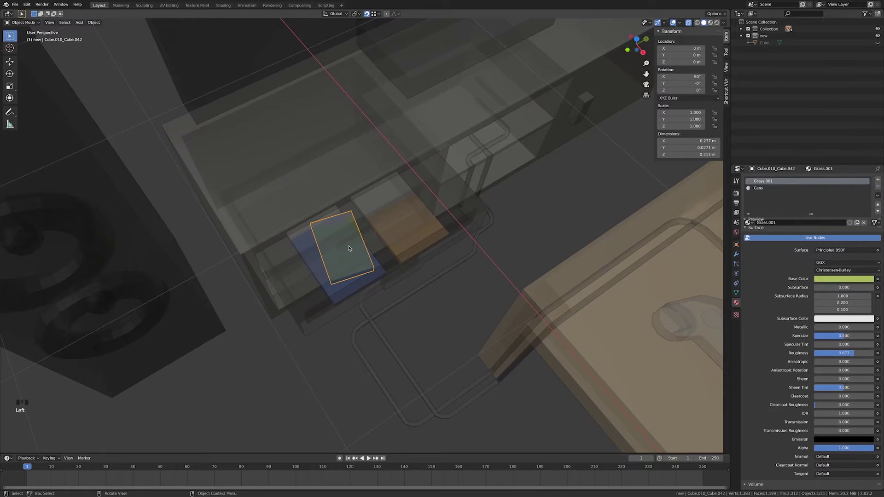
{"action": "key", "text": "Tab"}
{"action": "scroll", "coordinate": [345, 259], "scroll_direction": "up", "scroll_amount": 3}
{"action": "left_click", "coordinate": [358, 242]}
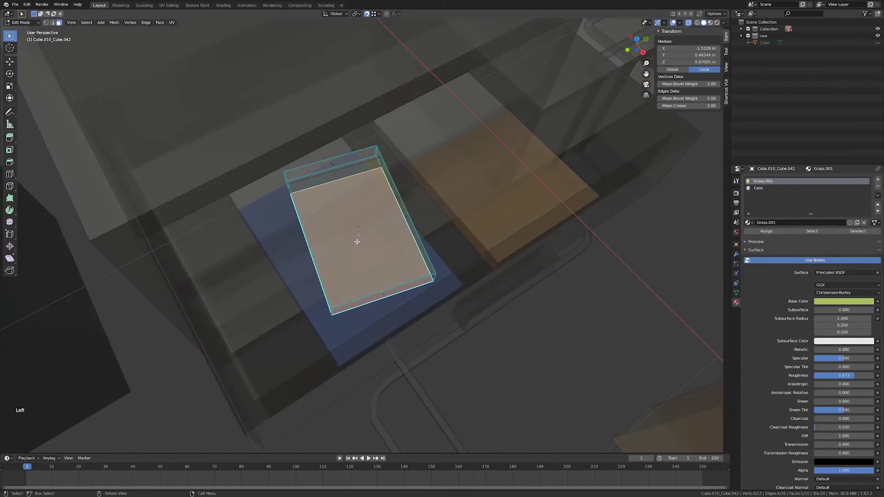
{"action": "left_click", "coordinate": [328, 175], "text": "shift"}
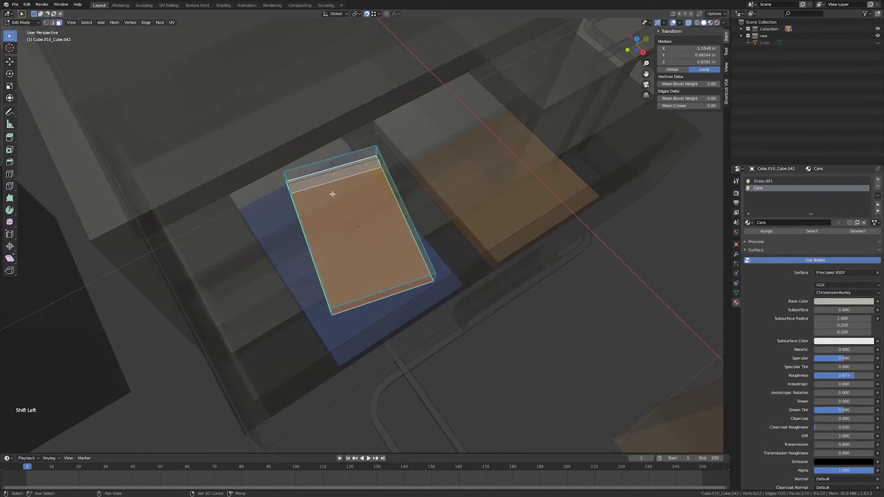
{"action": "left_click", "coordinate": [331, 166], "text": "shift"}
{"action": "middle_click_drag", "start_coordinate": [330, 167], "coordinate": [335, 182]}
{"action": "key", "text": "x"}
{"action": "left_click", "coordinate": [337, 184]}
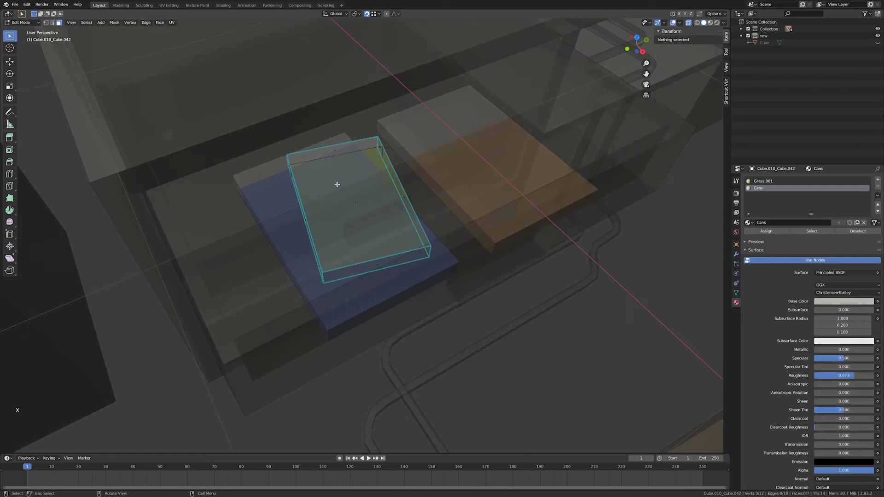
{"action": "key", "text": "Tab"}
{"action": "left_click", "coordinate": [276, 245]}
{"action": "left_click", "coordinate": [276, 242]}
{"action": "key", "text": "Tab"}
{"action": "key", "text": "Tab"}
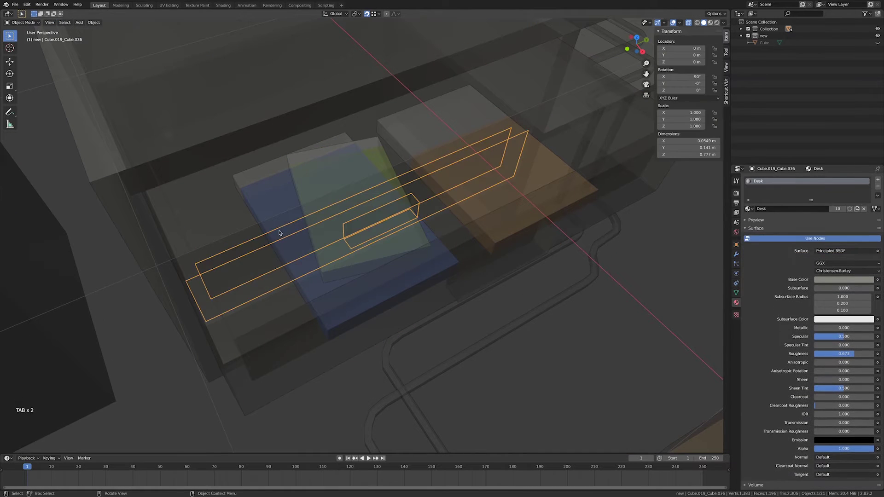
Delete the two underside faces and the back end face of the blue DVD case, and return to Object Mode.
{"action": "left_click", "coordinate": [279, 222]}
{"action": "key", "text": "Tab"}
{"action": "left_click", "coordinate": [327, 235]}
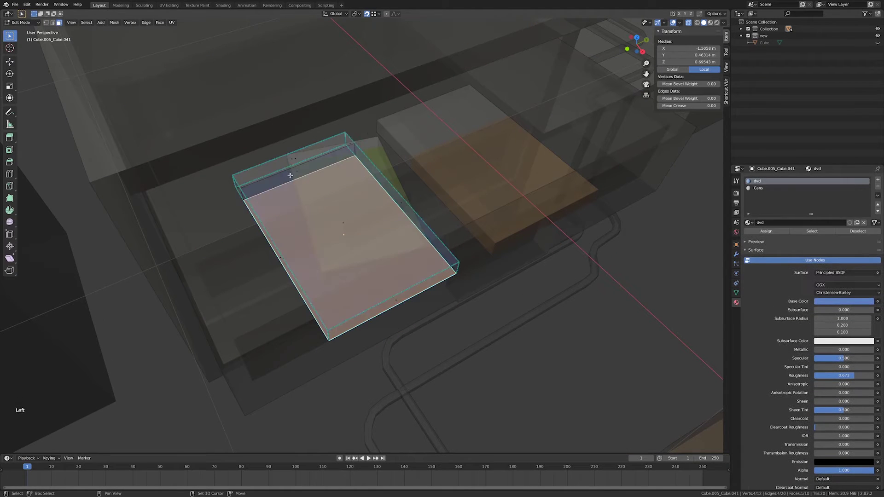
{"action": "left_click", "coordinate": [290, 175], "text": "shift"}
{"action": "left_click", "coordinate": [288, 162], "text": "shift"}
{"action": "key", "text": "x"}
{"action": "left_click", "coordinate": [345, 209]}
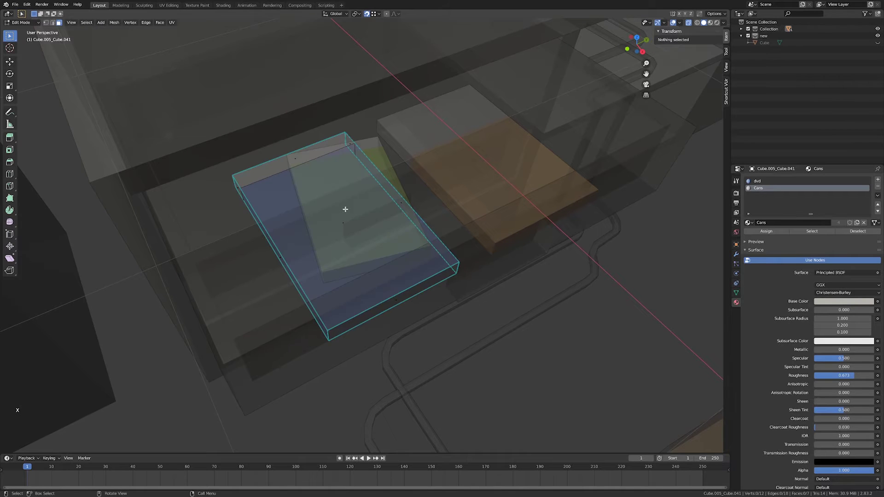
{"action": "key", "text": "Tab"}
Delete the two underside faces and the back end face of the orange case, and return to Object Mode.
{"action": "left_click", "coordinate": [456, 159]}
{"action": "left_click", "coordinate": [464, 161]}
{"action": "key", "text": "Tab"}
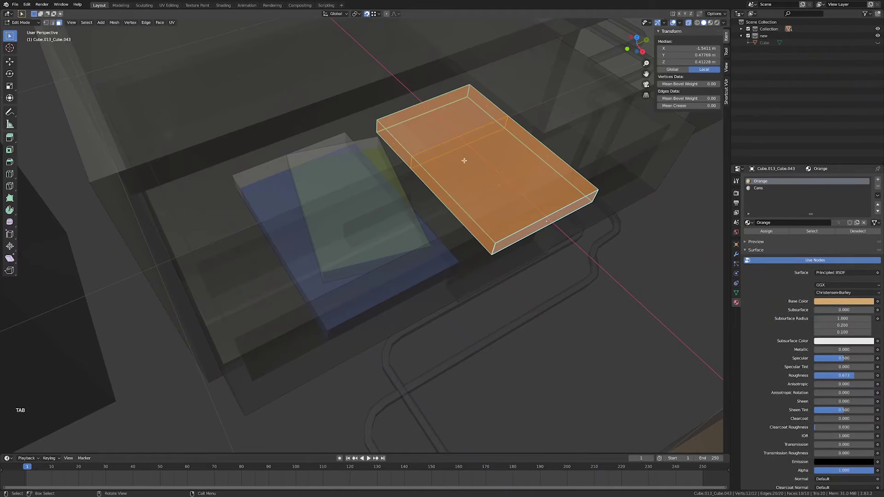
{"action": "left_click", "coordinate": [448, 146]}
{"action": "left_click", "coordinate": [483, 171]}
{"action": "left_click", "coordinate": [423, 117], "text": "shift"}
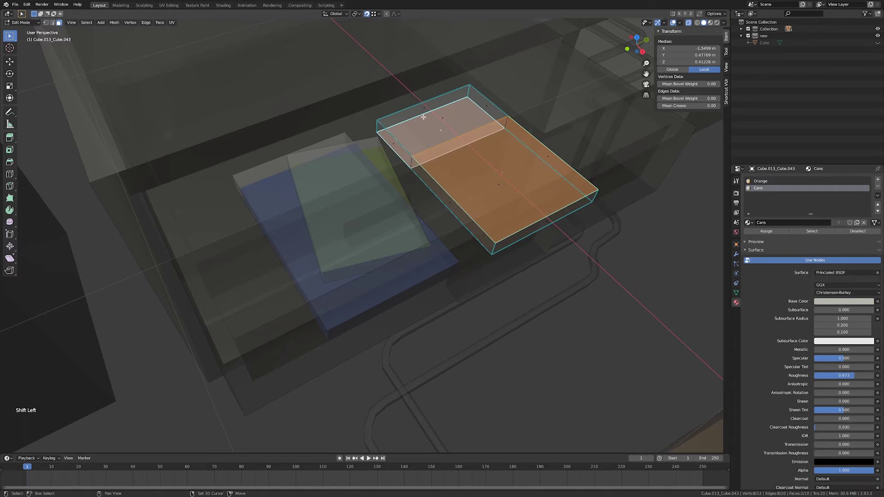
{"action": "left_click", "coordinate": [479, 187]}
{"action": "left_click", "coordinate": [430, 134], "text": "shift"}
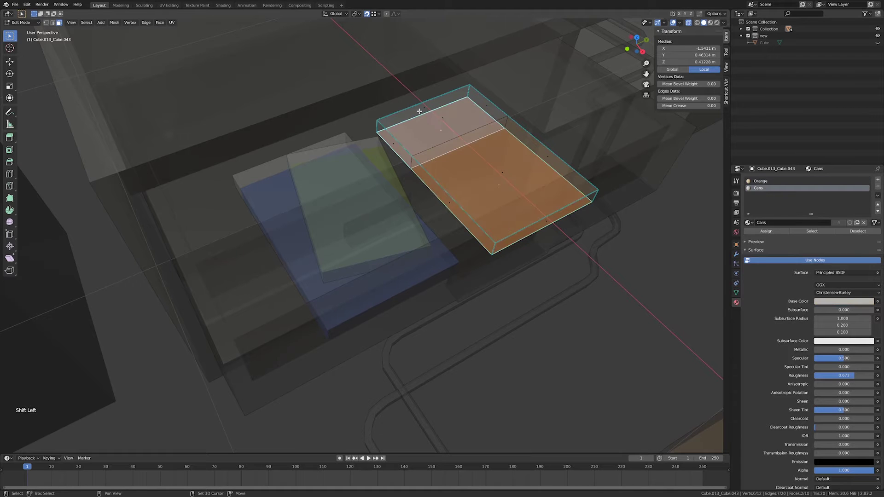
{"action": "left_click", "coordinate": [419, 109], "text": "shift"}
{"action": "middle_click_drag", "start_coordinate": [438, 132], "coordinate": [396, 135], "text": "shift"}
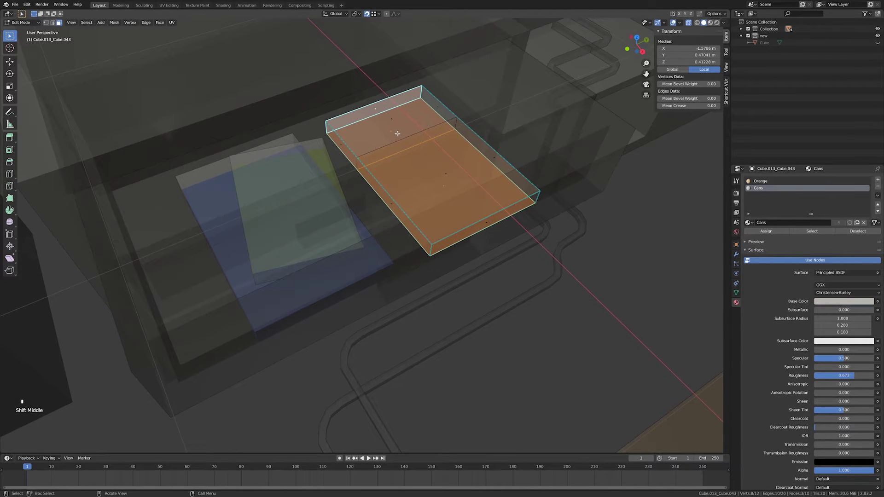
{"action": "key", "text": "x"}
{"action": "middle_click_drag", "start_coordinate": [582, 131], "coordinate": [397, 252]}
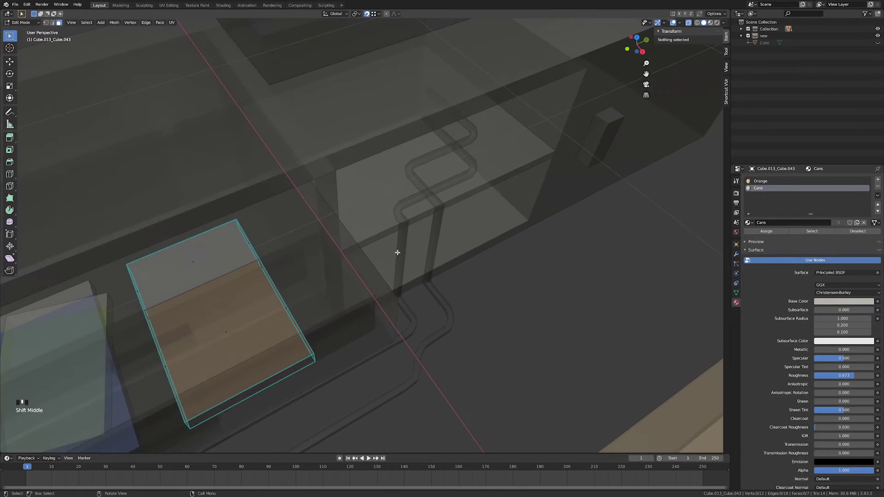
{"action": "key", "text": "Tab"}
Delete three hidden faces of the upright divider panel beside the cabinet's open compartment, and return to Object Mode.
{"action": "scroll", "coordinate": [484, 239], "scroll_direction": "down", "scroll_amount": 3}
{"action": "middle_click_drag", "start_coordinate": [483, 238], "coordinate": [343, 272], "text": "shift"}
{"action": "middle_click_drag", "start_coordinate": [399, 361], "coordinate": [341, 364], "text": "shift"}
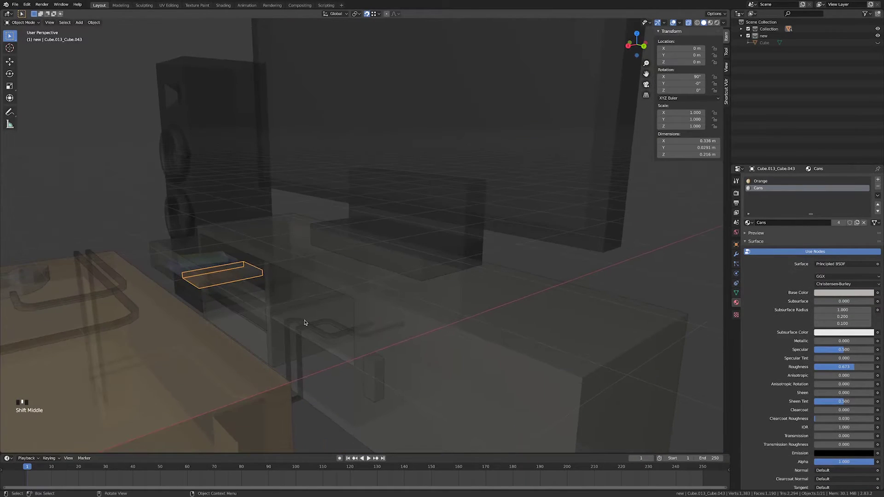
{"action": "left_click", "coordinate": [290, 296]}
{"action": "key", "text": "Tab"}
{"action": "left_click", "coordinate": [321, 312]}
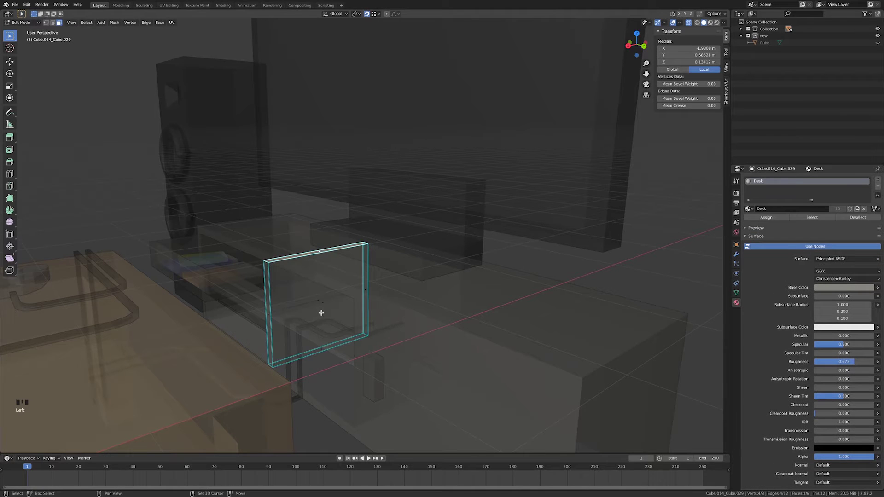
{"action": "left_click", "coordinate": [319, 292], "text": "shift"}
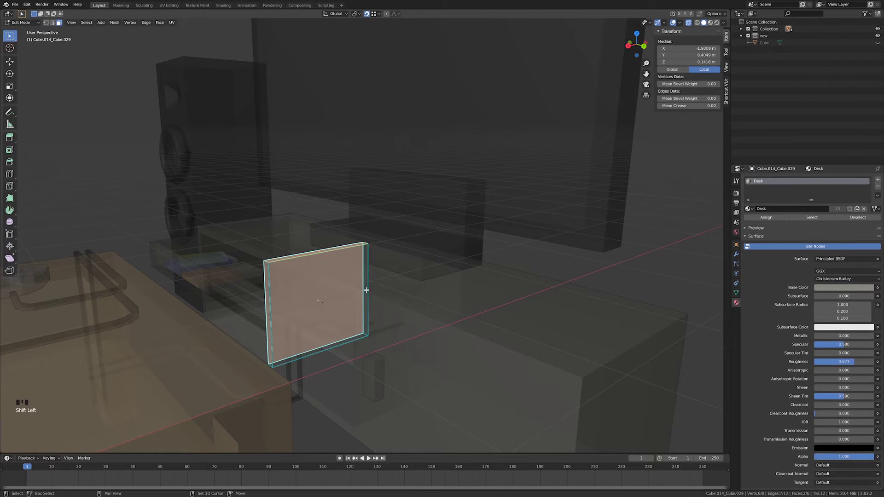
{"action": "left_click", "coordinate": [366, 290], "text": "shift"}
{"action": "left_click", "coordinate": [328, 348], "text": "shift"}
{"action": "middle_click_drag", "start_coordinate": [328, 349], "coordinate": [557, 164]}
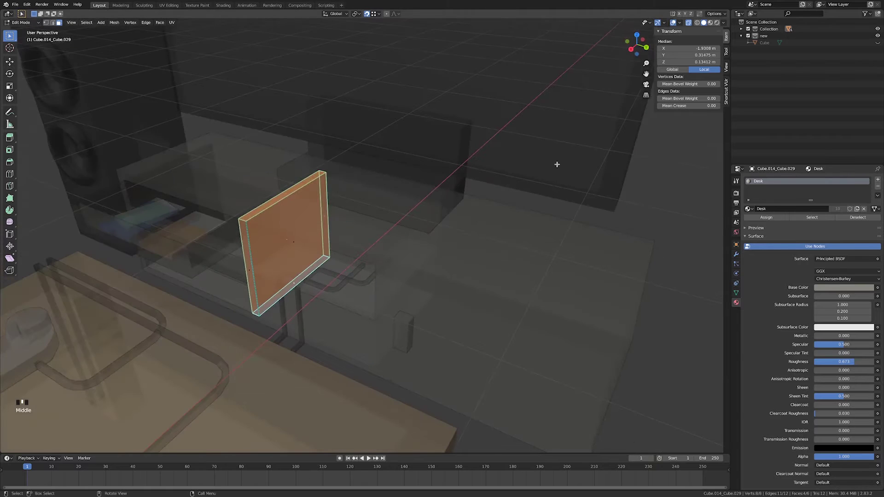
{"action": "left_click", "coordinate": [689, 23]}
{"action": "middle_click_drag", "start_coordinate": [392, 179], "coordinate": [240, 227]}
{"action": "scroll", "coordinate": [448, 166], "scroll_direction": "down", "scroll_amount": 3}
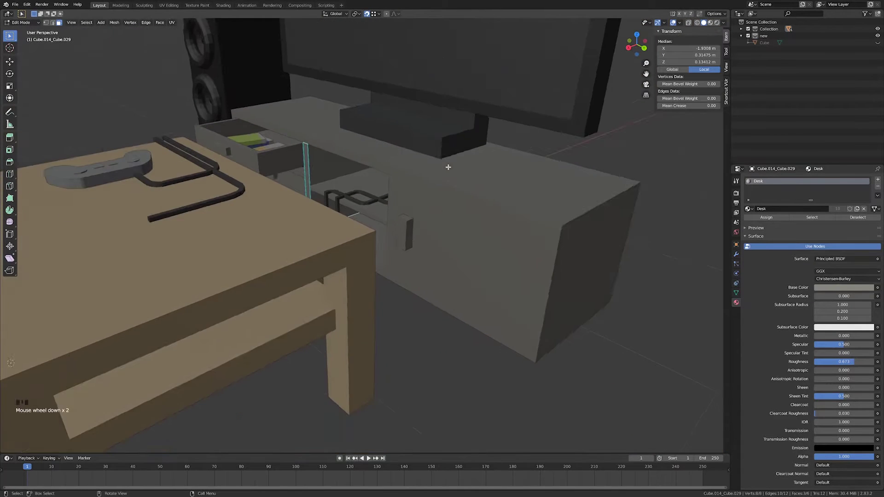
{"action": "middle_click_drag", "start_coordinate": [448, 166], "coordinate": [443, 180]}
{"action": "key", "text": "x"}
{"action": "left_click", "coordinate": [442, 185]}
{"action": "middle_click_drag", "start_coordinate": [399, 207], "coordinate": [400, 207], "text": "shift"}
{"action": "scroll", "coordinate": [399, 228], "scroll_direction": "down", "scroll_amount": 2}
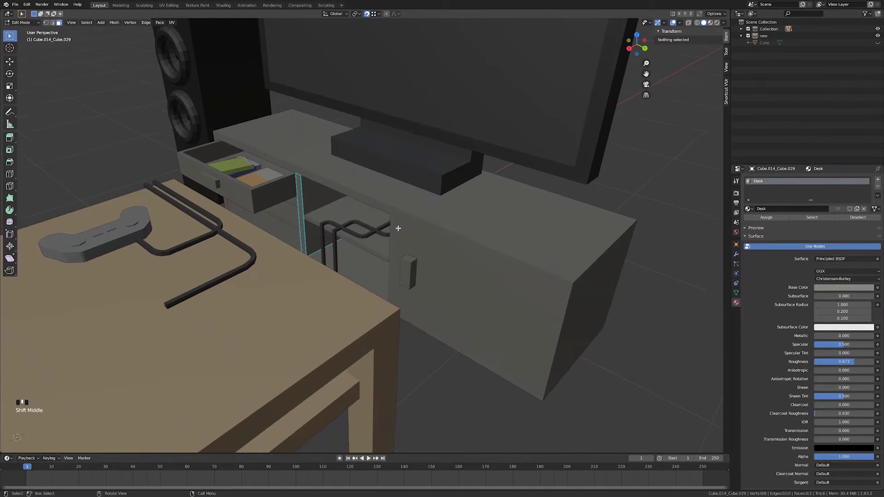
{"action": "key", "text": "Tab"}
Delete the underside face of the cabinet door's handle and return to Object Mode.
{"action": "scroll", "coordinate": [368, 254], "scroll_direction": "down", "scroll_amount": 3}
{"action": "left_click", "coordinate": [390, 253]}
{"action": "middle_click_drag", "start_coordinate": [420, 282], "coordinate": [393, 254]}
{"action": "left_click", "coordinate": [424, 272]}
{"action": "left_click", "coordinate": [375, 244]}
{"action": "key", "text": "Tab"}
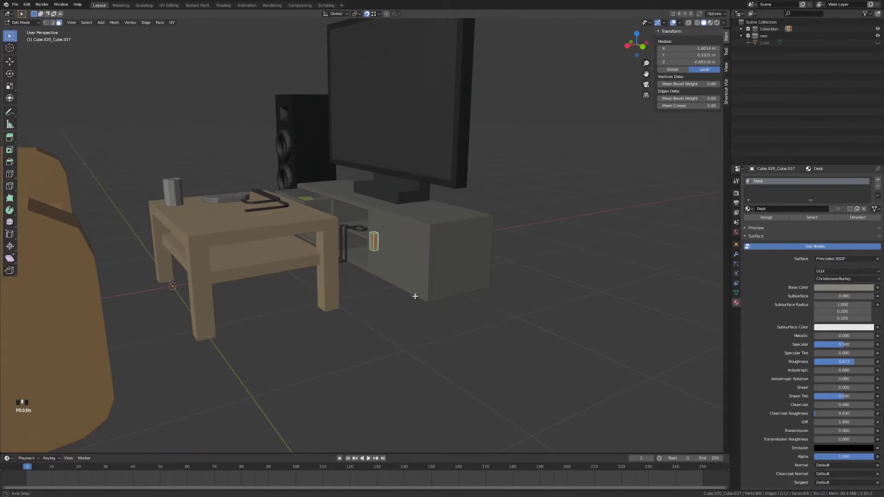
{"action": "scroll", "coordinate": [408, 270], "scroll_direction": "up", "scroll_amount": 4}
{"action": "left_click", "coordinate": [368, 203]}
{"action": "scroll", "coordinate": [368, 205], "scroll_direction": "down", "scroll_amount": 5}
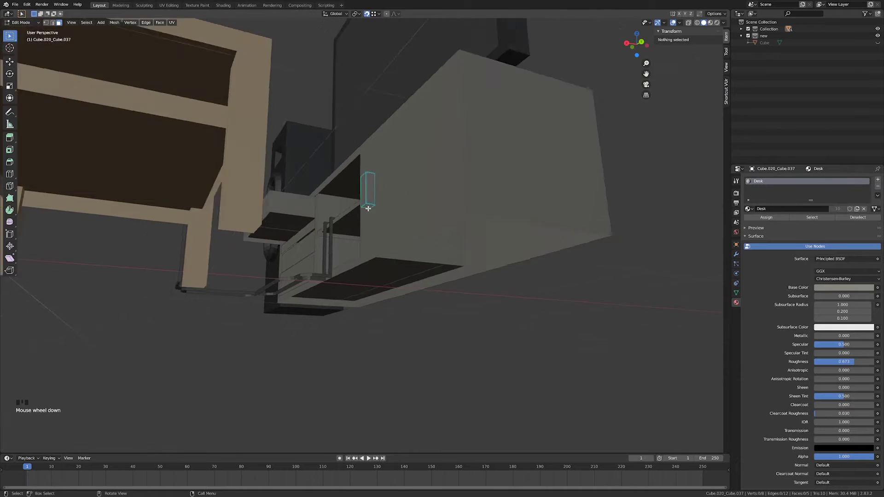
{"action": "key", "text": "Tab"}
Open the TV stand's mesh in Edit Mode with X-ray turned off.
{"action": "middle_click_drag", "start_coordinate": [397, 171], "coordinate": [373, 246]}
{"action": "left_click", "coordinate": [394, 197]}
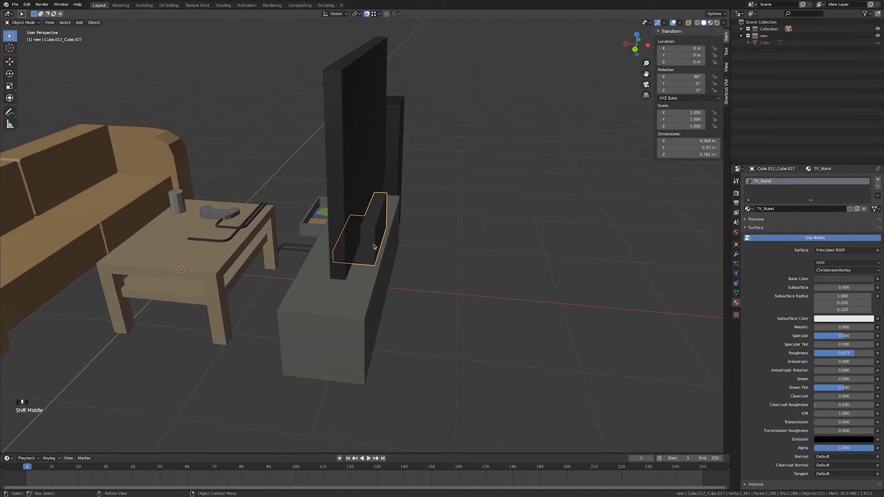
{"action": "left_click", "coordinate": [689, 23]}
{"action": "scroll", "coordinate": [409, 207], "scroll_direction": "up", "scroll_amount": 3}
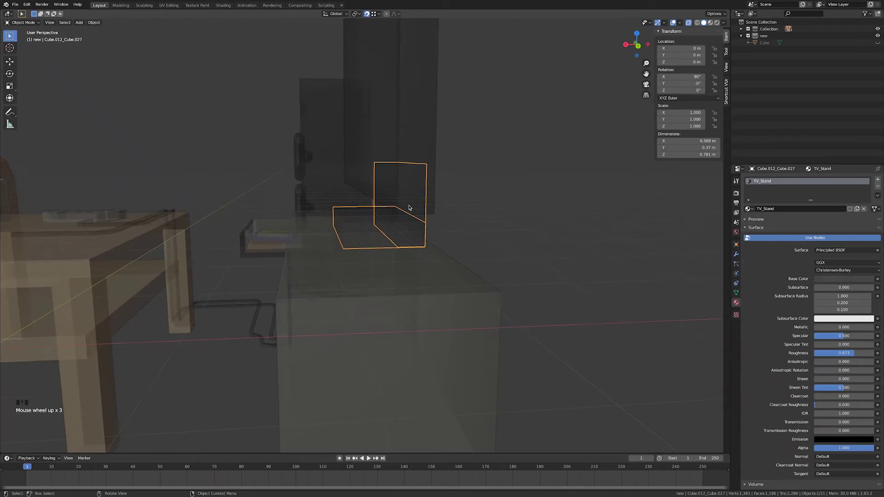
{"action": "left_click", "coordinate": [689, 23]}
{"action": "key", "text": "Tab"}
{"action": "middle_click_drag", "start_coordinate": [445, 187], "coordinate": [416, 201]}
{"action": "scroll", "coordinate": [425, 221], "scroll_direction": "up", "scroll_amount": 3}
{"action": "middle_click_drag", "start_coordinate": [344, 278], "coordinate": [357, 278]}
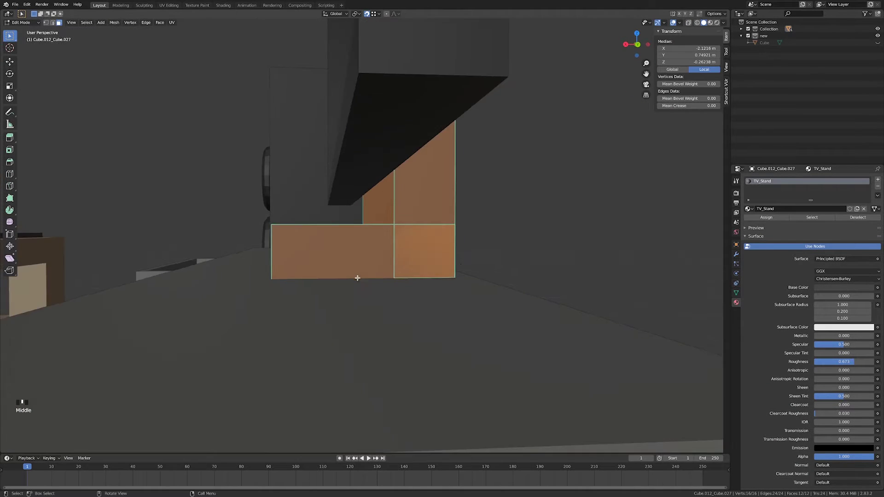
{"action": "left_click", "coordinate": [46, 23]}
{"action": "middle_click_drag", "start_coordinate": [243, 105], "coordinate": [335, 292]}
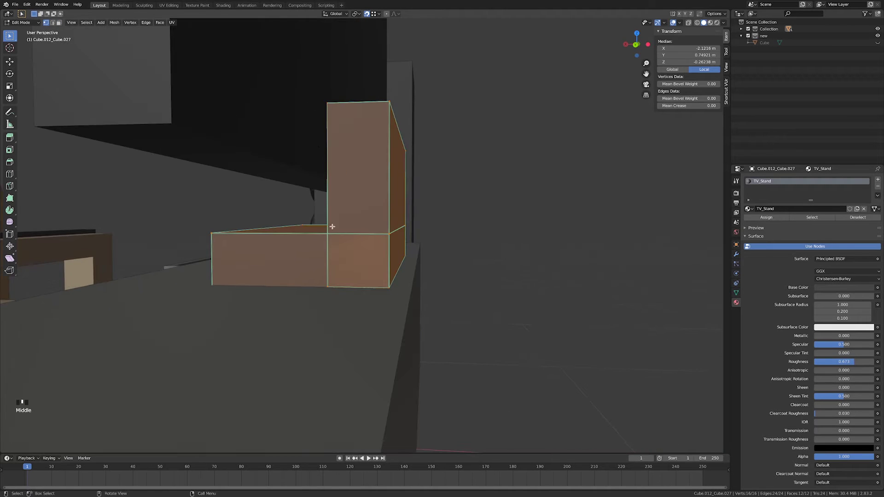
{"action": "left_click", "coordinate": [323, 119]}
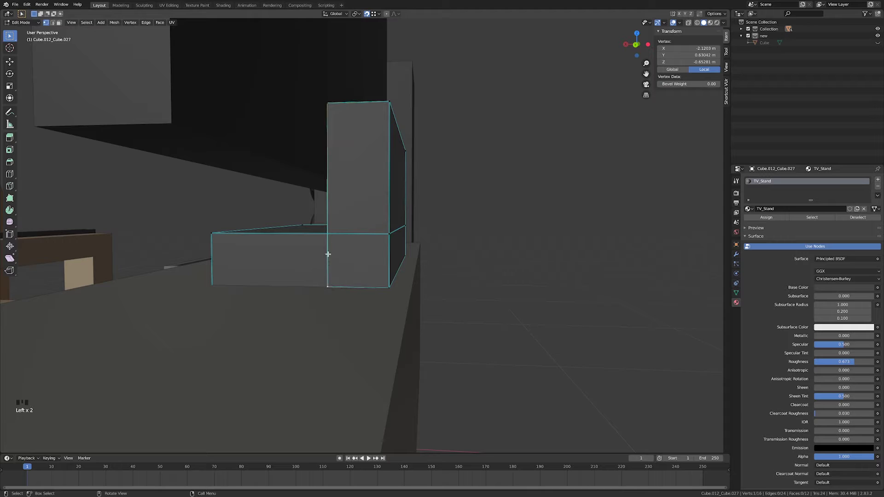
{"action": "left_click_drag", "start_coordinate": [330, 231], "coordinate": [325, 233]}
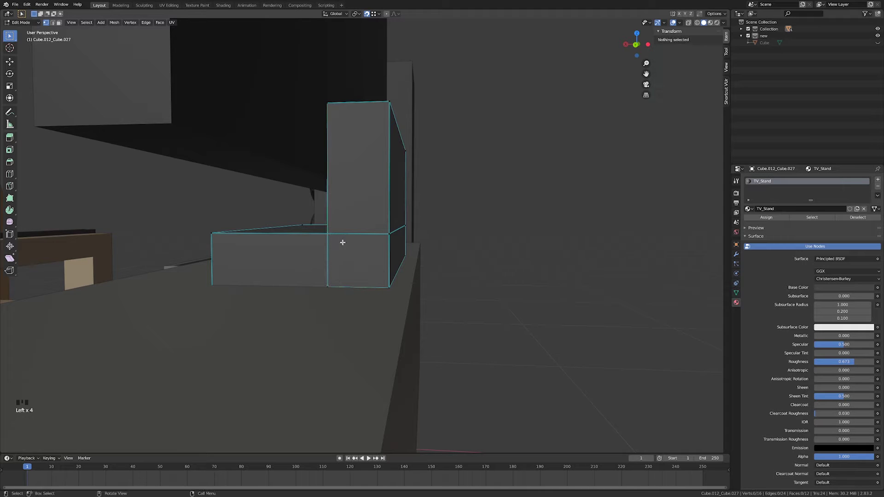
{"action": "left_click", "coordinate": [390, 233]}
{"action": "key", "text": "a"}
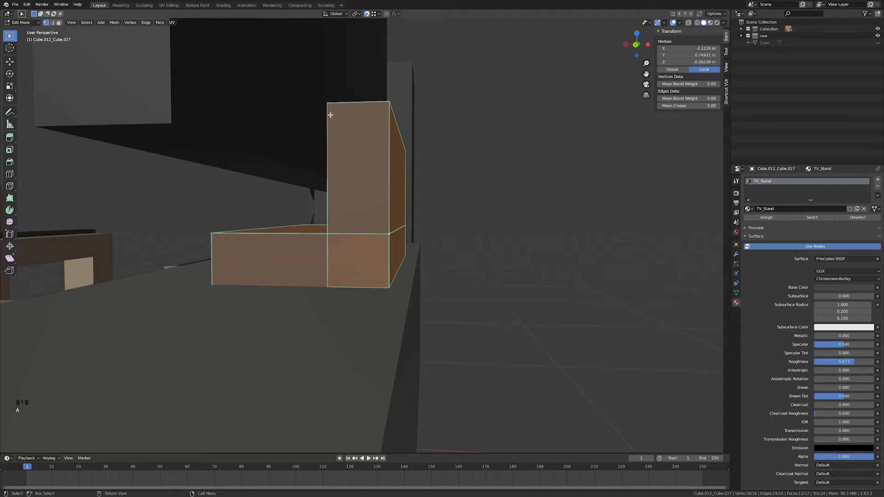
{"action": "left_click", "coordinate": [387, 234]}
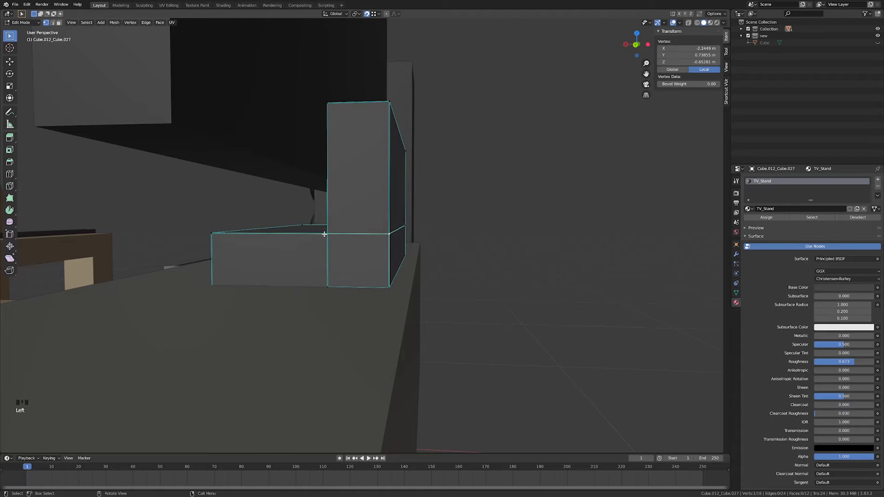
{"action": "left_click", "coordinate": [324, 234]}
{"action": "left_click", "coordinate": [327, 237]}
{"action": "middle_click_drag", "start_coordinate": [342, 284], "coordinate": [359, 263]}
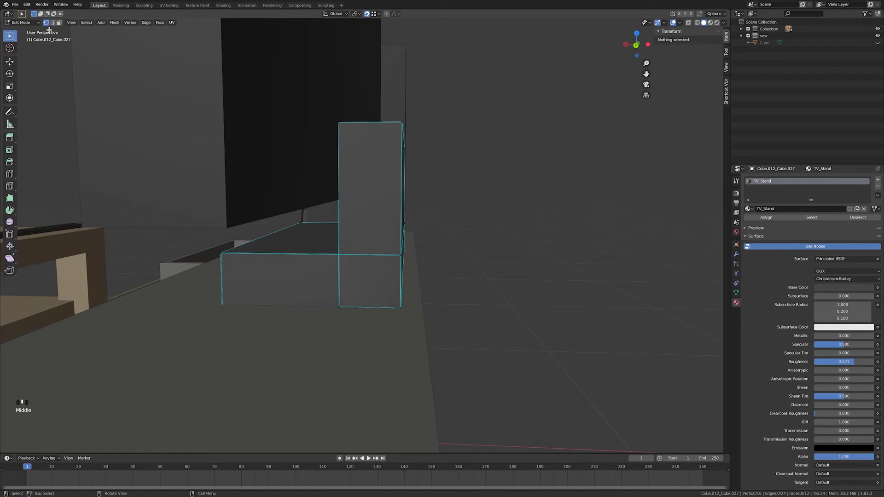
Delete the end faces of the TV stand's upright and base on the cabinet door side.
{"action": "left_click", "coordinate": [346, 229]}
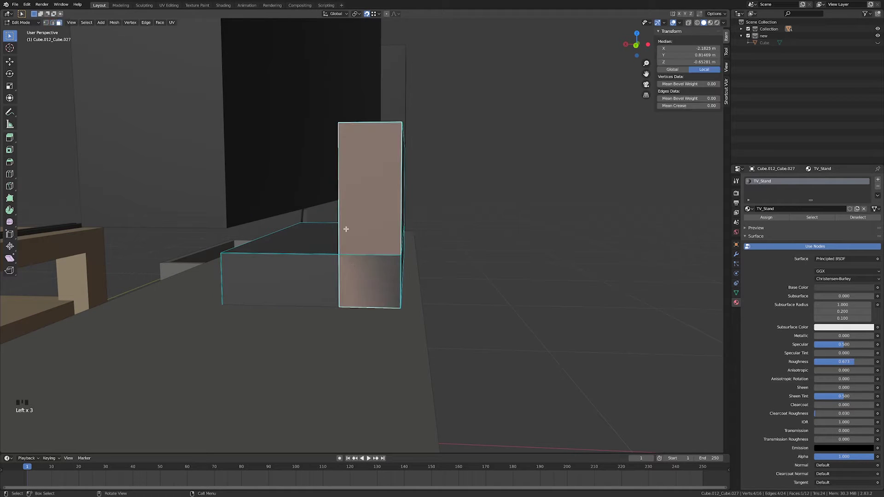
{"action": "key", "text": "x"}
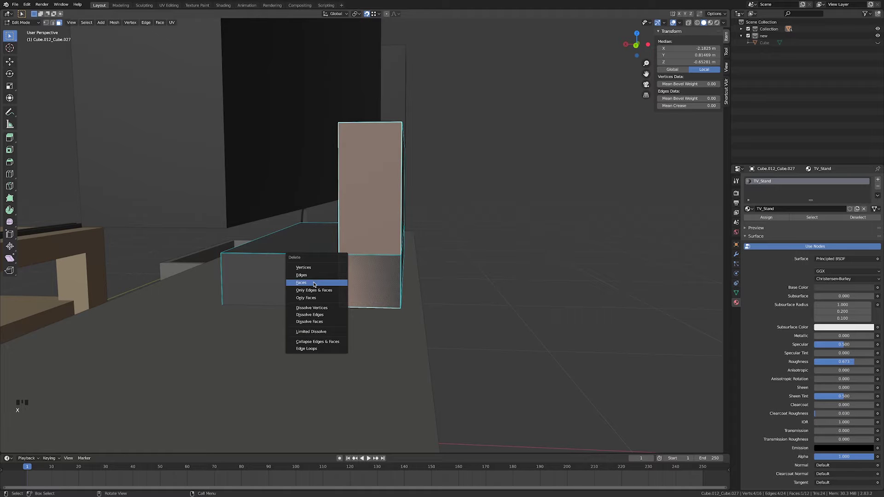
{"action": "left_click", "coordinate": [314, 283]}
{"action": "left_click", "coordinate": [351, 278]}
{"action": "key", "text": "x"}
{"action": "left_click", "coordinate": [330, 283]}
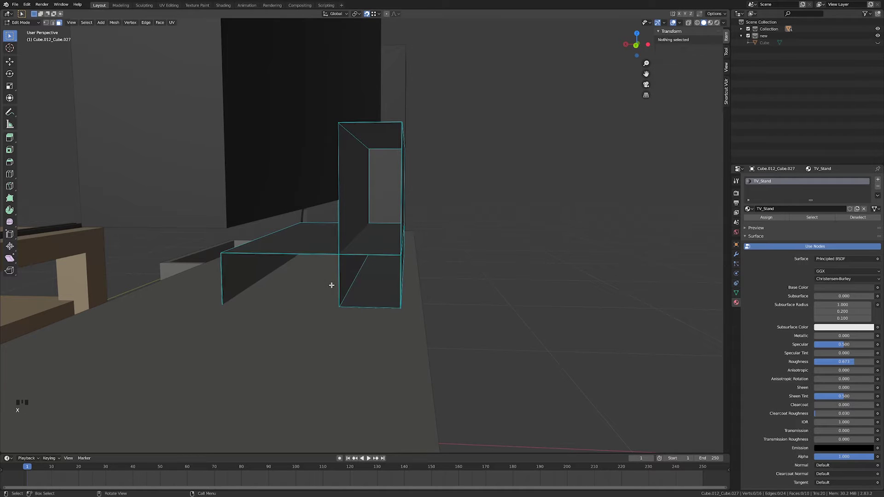
Delete the end faces of the TV stand's upright and base on the drawer side.
{"action": "middle_click_drag", "start_coordinate": [387, 278], "coordinate": [261, 275]}
{"action": "left_click", "coordinate": [342, 251]}
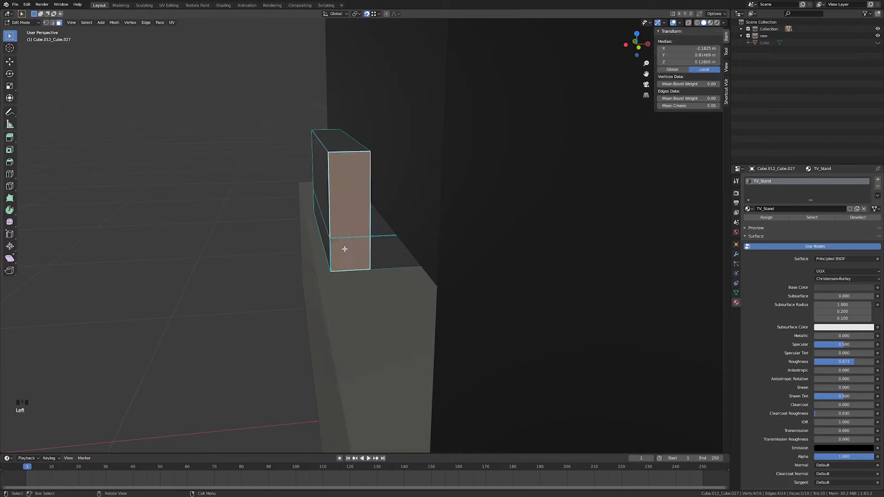
{"action": "key", "text": "x"}
{"action": "left_click", "coordinate": [355, 249]}
{"action": "left_click", "coordinate": [360, 256]}
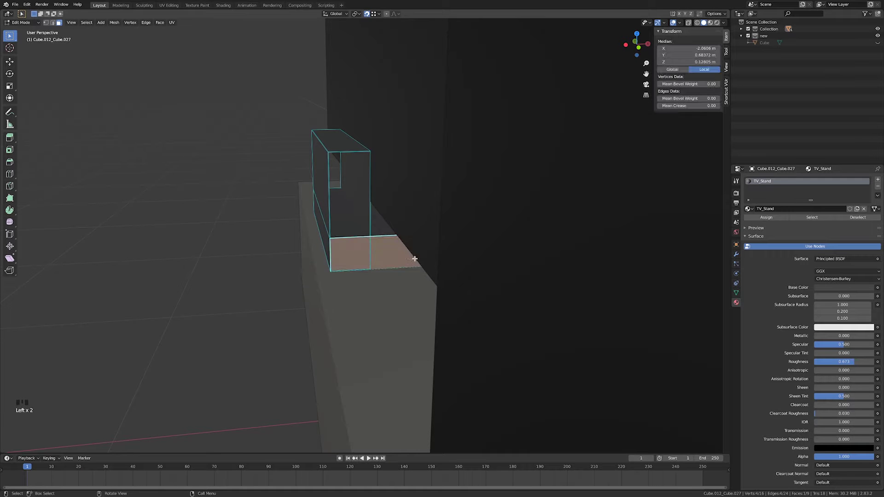
{"action": "key", "text": "x"}
{"action": "left_click", "coordinate": [396, 260]}
Subdivide the upright's front edge on the door side and move the new vertex along Z to the base's top level.
{"action": "middle_click_drag", "start_coordinate": [288, 281], "coordinate": [434, 267]}
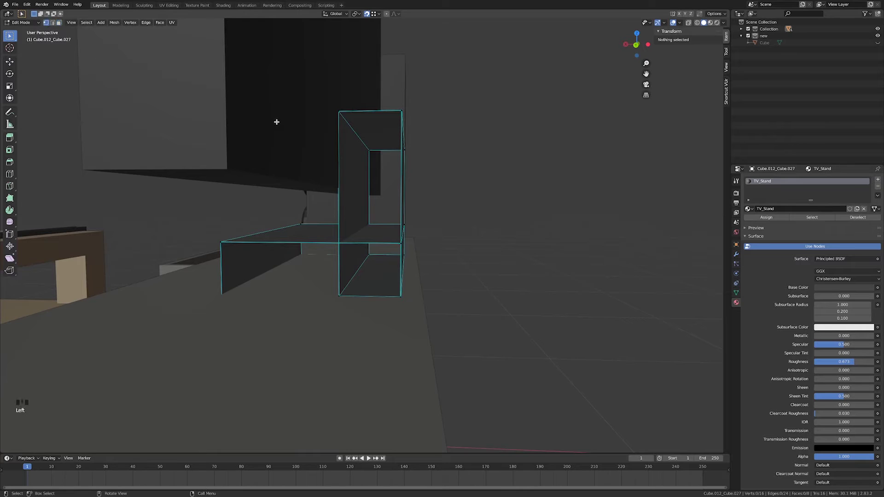
{"action": "left_click", "coordinate": [333, 111]}
{"action": "left_click", "coordinate": [338, 296], "text": "shift"}
{"action": "right_click", "coordinate": [339, 273]}
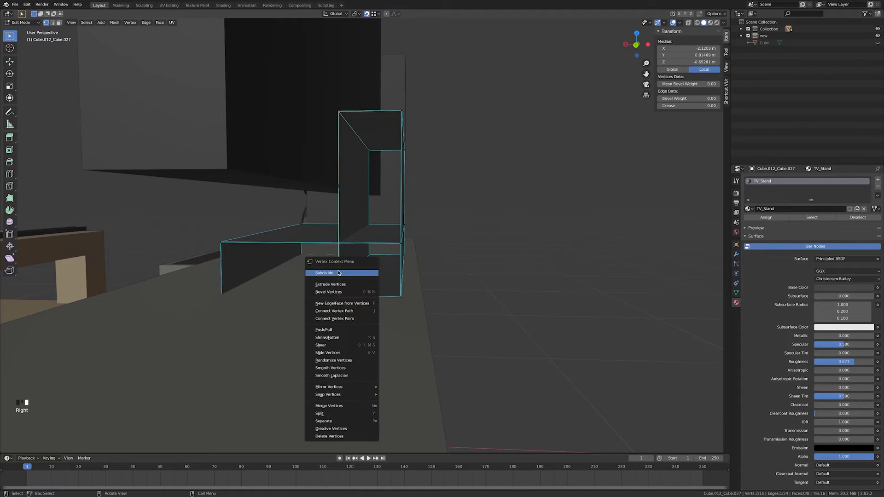
{"action": "left_click", "coordinate": [338, 273]}
{"action": "left_click", "coordinate": [339, 208]}
{"action": "key", "text": "g"}
{"action": "key", "text": "z"}
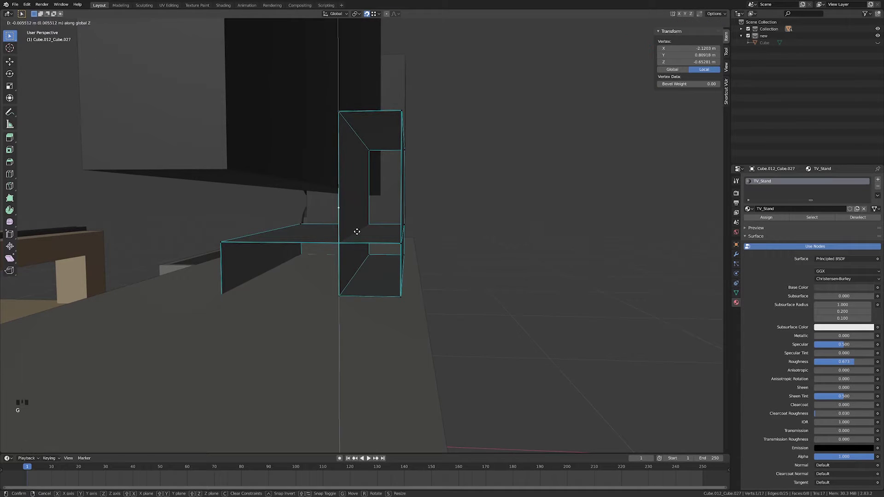
{"action": "left_click", "coordinate": [401, 244]}
Subdivide the upright's front edge on the drawer side and move the new vertex along Z to the base's top level.
{"action": "middle_click_drag", "start_coordinate": [403, 242], "coordinate": [279, 231]}
{"action": "left_click", "coordinate": [368, 160]}
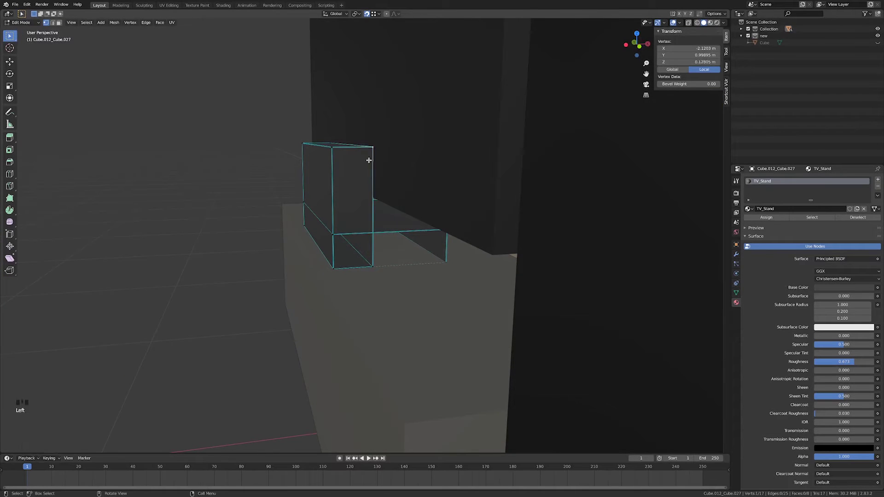
{"action": "left_click", "coordinate": [368, 267], "text": "shift"}
{"action": "right_click", "coordinate": [373, 208]}
{"action": "left_click", "coordinate": [372, 210]}
{"action": "left_click", "coordinate": [369, 209]}
{"action": "key", "text": "g"}
{"action": "key", "text": "z"}
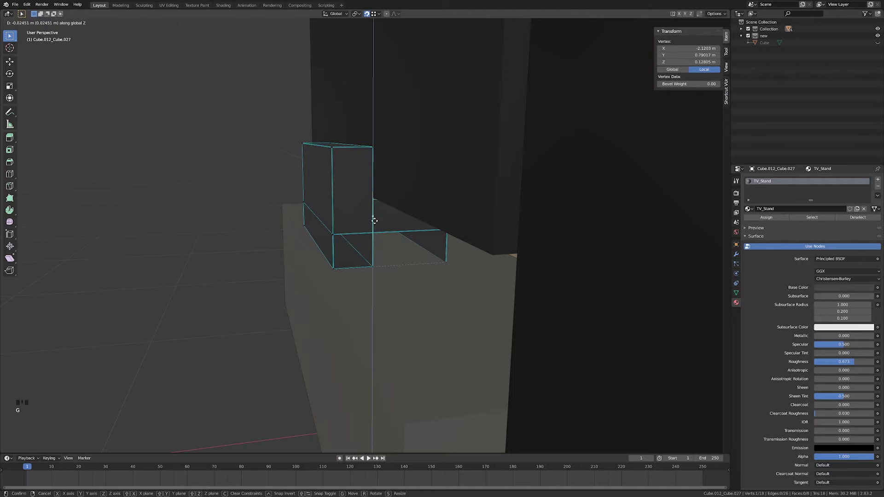
{"action": "left_click", "coordinate": [344, 237]}
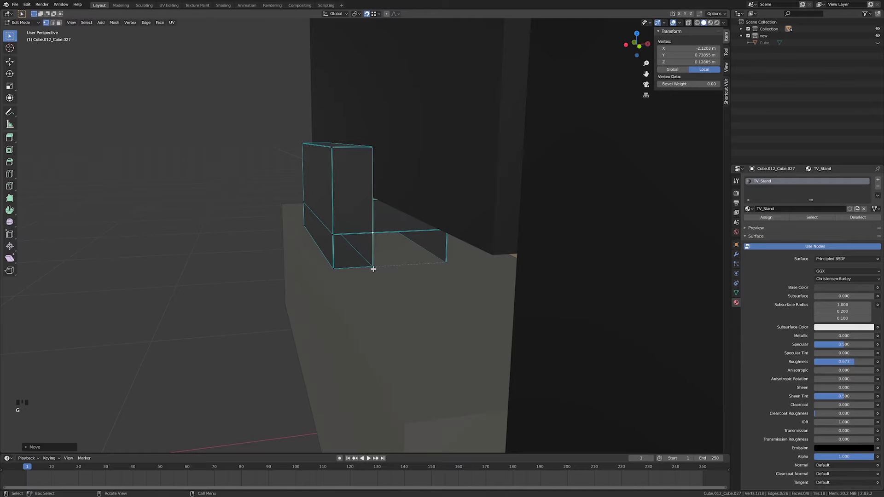
Fill the front part of the base's drawer-side end with a face between the upright's edge and the front corners.
{"action": "middle_click_drag", "start_coordinate": [438, 256], "coordinate": [444, 235]}
{"action": "left_click", "coordinate": [446, 226], "text": "shift"}
{"action": "left_click", "coordinate": [446, 260], "text": "shift"}
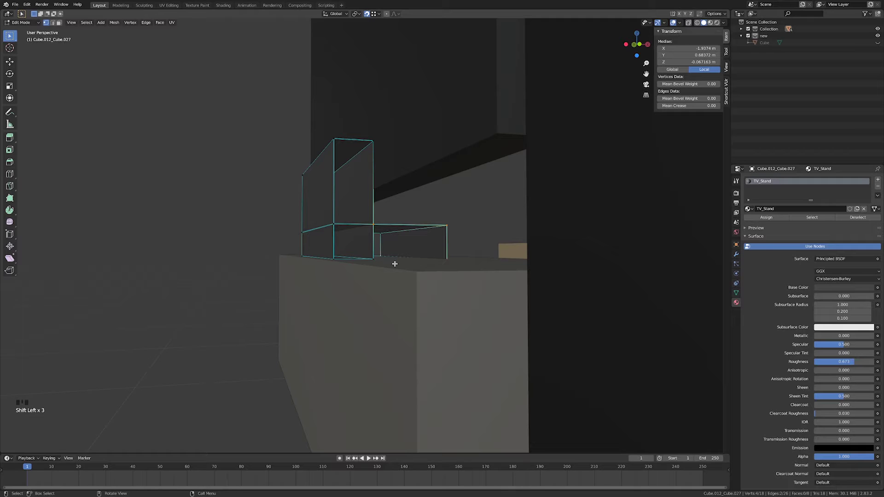
{"action": "key", "text": "ctrl+z"}
{"action": "key", "text": "f"}
Try to fill the base's rear end section below the upright from a box selection, and undo it.
{"action": "middle_click_drag", "start_coordinate": [388, 262], "coordinate": [330, 245]}
{"action": "left_click_drag", "start_coordinate": [329, 224], "coordinate": [389, 290]}
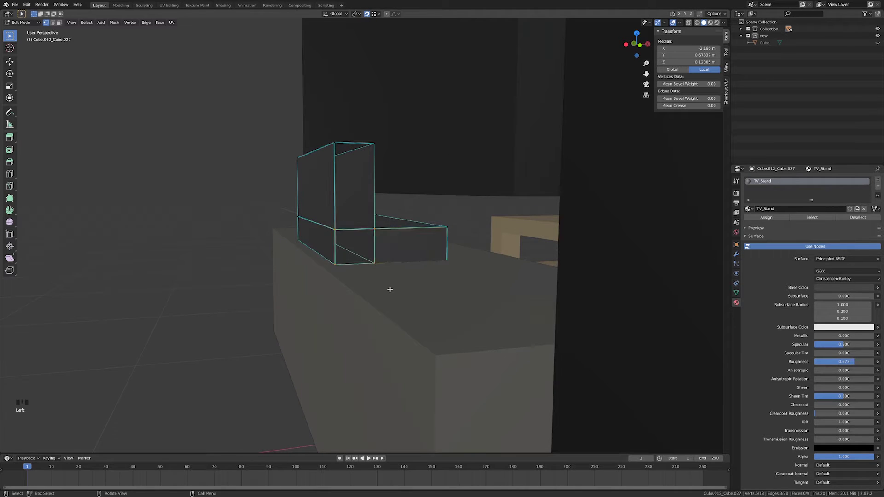
{"action": "key", "text": "f"}
{"action": "key", "text": "ctrl+z"}
Fill the base's rear end section below the upright on the drawer side with a face from its four corner vertices.
{"action": "left_click", "coordinate": [372, 229]}
{"action": "left_click", "coordinate": [373, 263], "text": "shift"}
{"action": "left_click", "coordinate": [373, 262], "text": "shift"}
{"action": "key", "text": "a"}
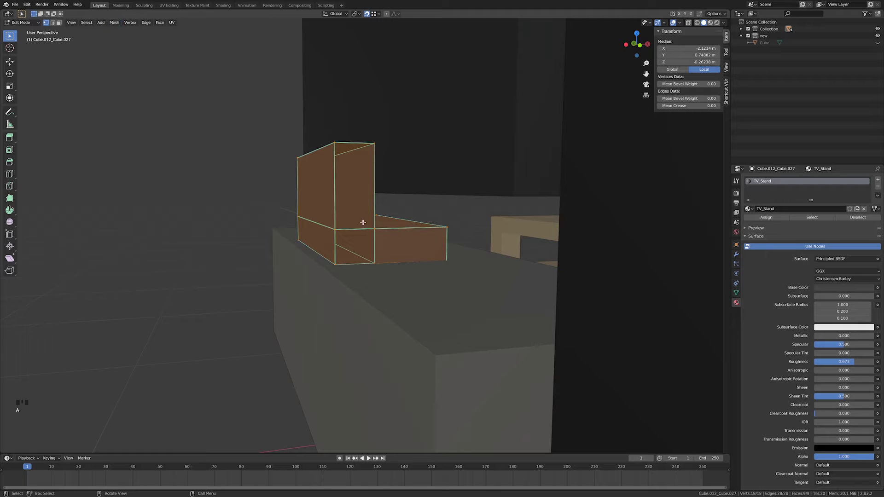
{"action": "left_click", "coordinate": [366, 258]}
{"action": "left_click", "coordinate": [358, 273], "text": "shift"}
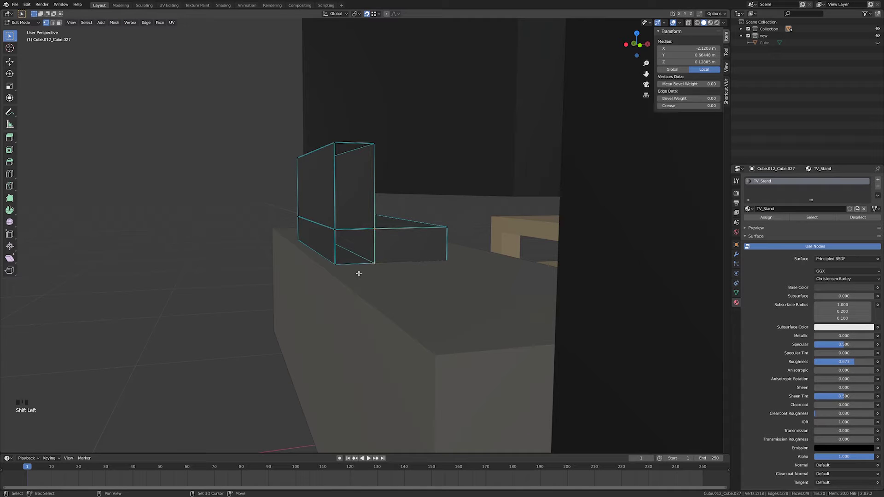
{"action": "left_click", "coordinate": [339, 229], "text": "shift"}
{"action": "key", "text": "f"}
Select the whole TV foot mesh and merge its duplicate vertices by distance.
{"action": "middle_click_drag", "start_coordinate": [370, 293], "coordinate": [388, 326]}
{"action": "scroll", "coordinate": [381, 296], "scroll_direction": "up", "scroll_amount": 5}
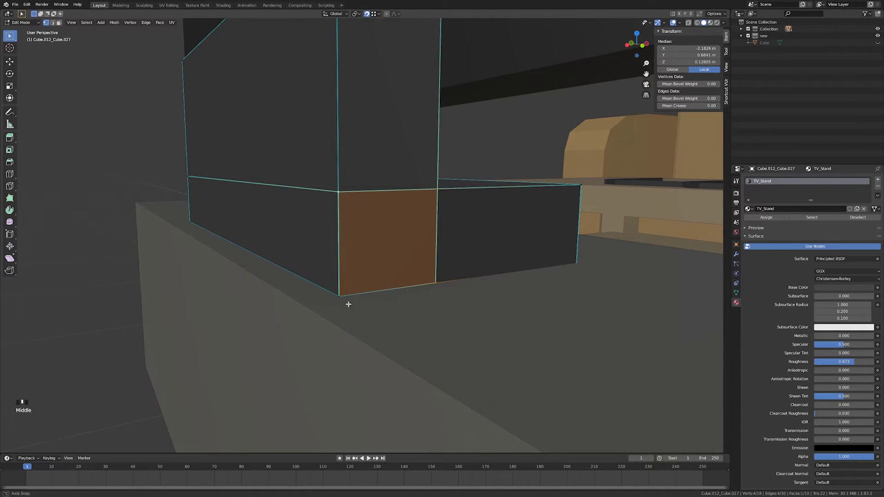
{"action": "middle_click_drag", "start_coordinate": [348, 304], "coordinate": [359, 289]}
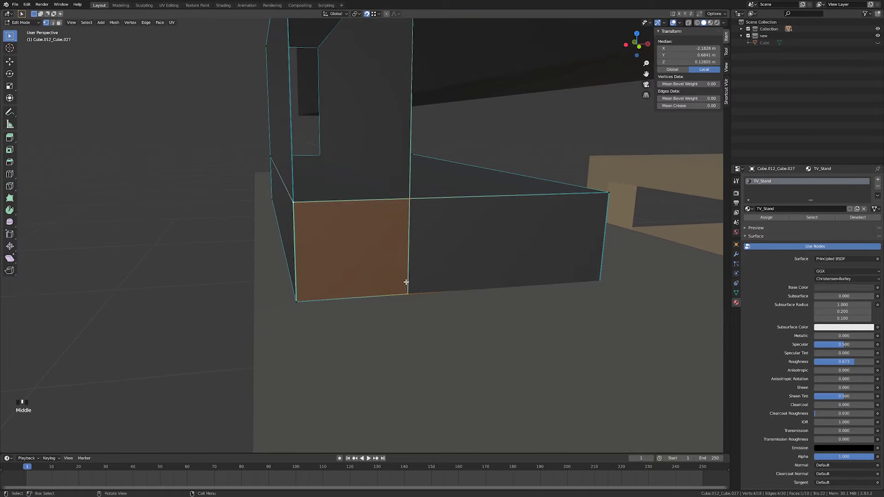
{"action": "key", "text": "a"}
{"action": "left_click", "coordinate": [114, 22]}
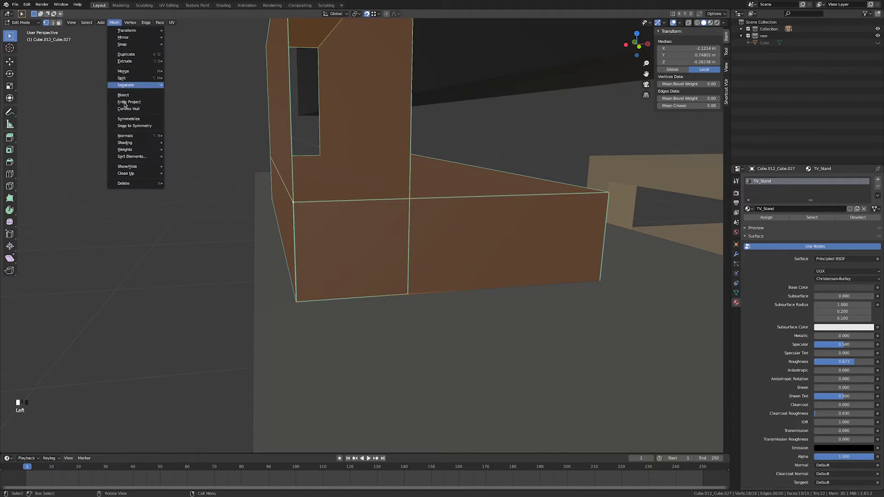
{"action": "mouse_move", "coordinate": [138, 173]}
{"action": "left_click", "coordinate": [200, 225]}
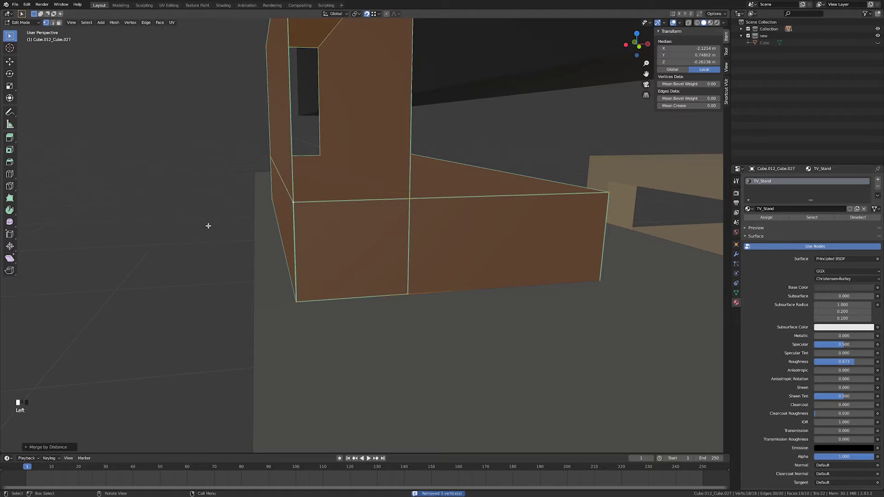
{"action": "scroll", "coordinate": [380, 283], "scroll_direction": "down", "scroll_amount": 3}
{"action": "scroll", "coordinate": [377, 280], "scroll_direction": "up", "scroll_amount": 3}
{"action": "middle_click_drag", "start_coordinate": [313, 315], "coordinate": [331, 308]}
{"action": "left_click", "coordinate": [314, 322]}
{"action": "key", "text": "g"}
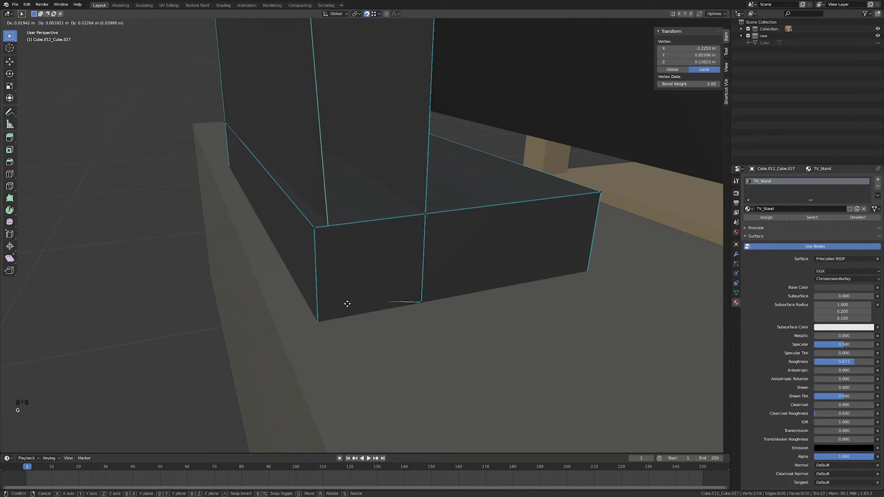
{"action": "left_click", "coordinate": [339, 314]}
Delete the upright's broad rear face in face selection mode.
{"action": "left_click", "coordinate": [59, 23]}
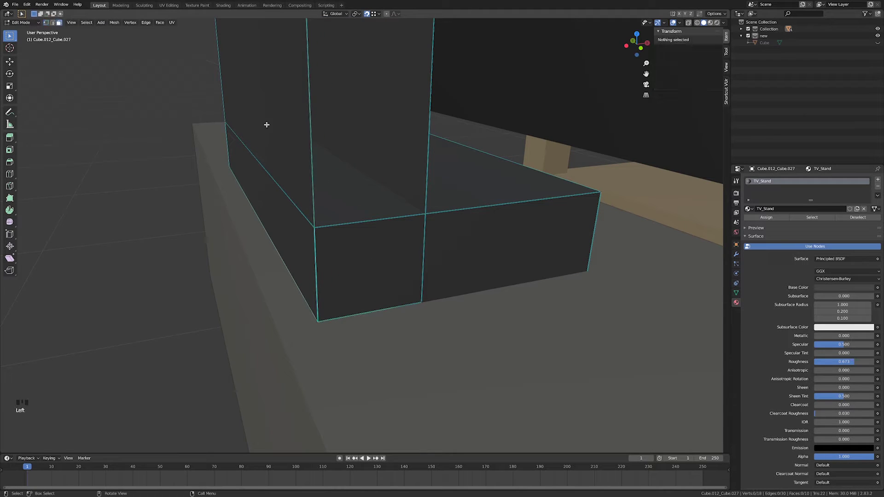
{"action": "left_click", "coordinate": [266, 124]}
{"action": "key", "text": "x"}
{"action": "left_click", "coordinate": [269, 133]}
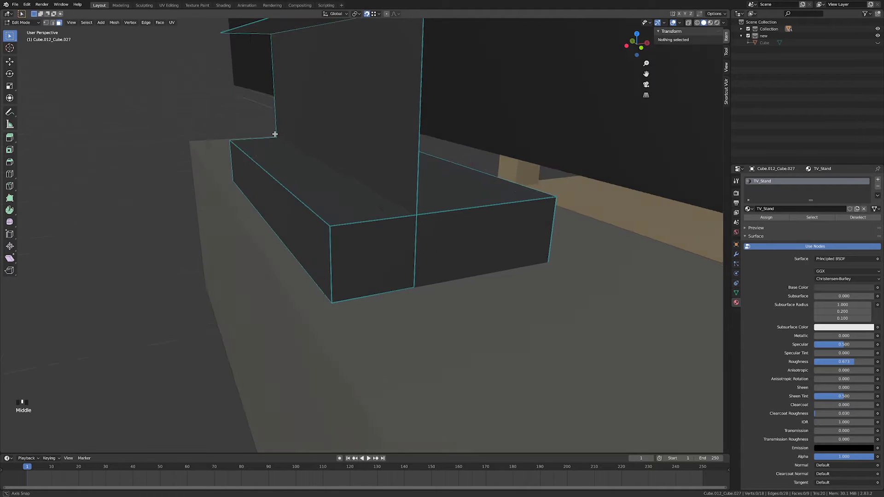
Fill the upright's drawer-side end and its broad rear side with faces built from their corner vertices.
{"action": "scroll", "coordinate": [278, 132], "scroll_direction": "down", "scroll_amount": 3}
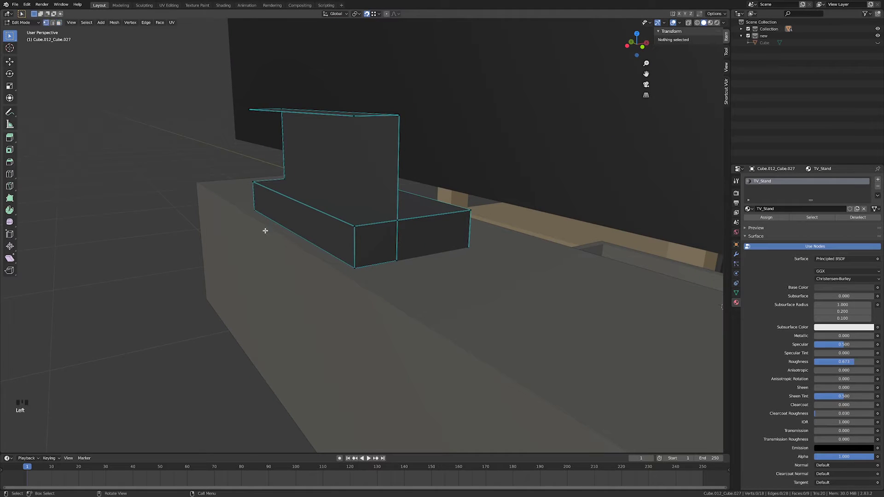
{"action": "left_click_drag", "start_coordinate": [332, 90], "coordinate": [405, 248]}
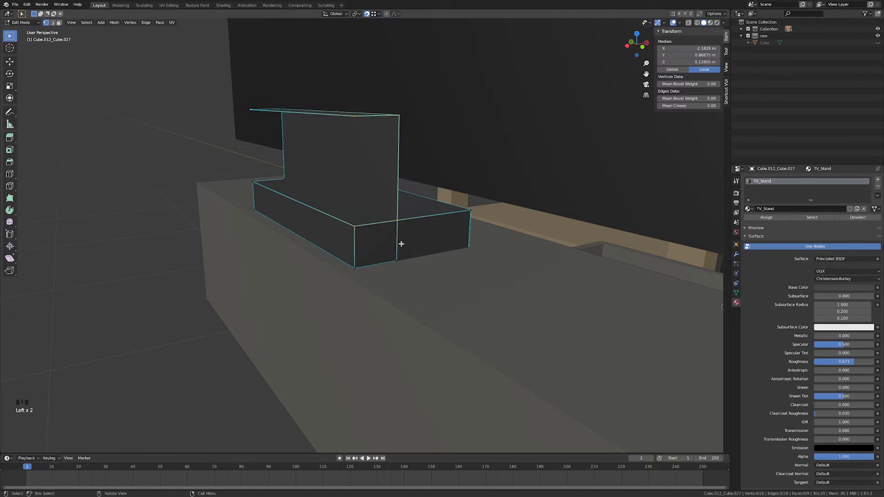
{"action": "key", "text": "f"}
{"action": "middle_click_drag", "start_coordinate": [286, 207], "coordinate": [372, 189]}
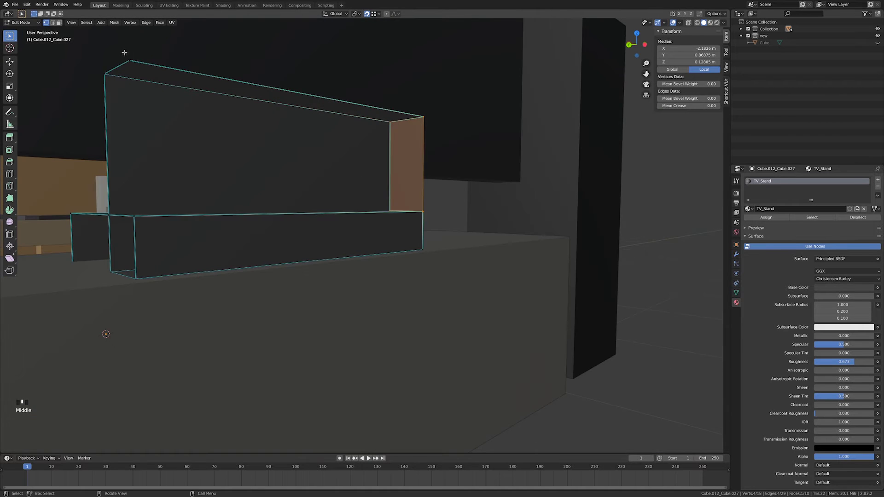
{"action": "left_click_drag", "start_coordinate": [125, 52], "coordinate": [188, 226]}
{"action": "left_click_drag", "start_coordinate": [394, 73], "coordinate": [466, 211], "text": "shift"}
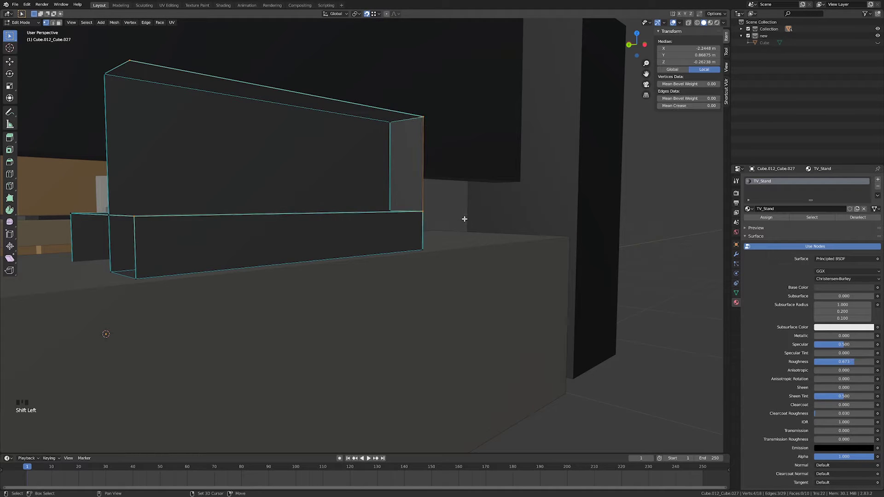
{"action": "key", "text": "f"}
Close the upright's end opposite the drawer side with a face.
{"action": "middle_click_drag", "start_coordinate": [422, 230], "coordinate": [279, 28], "text": "shift"}
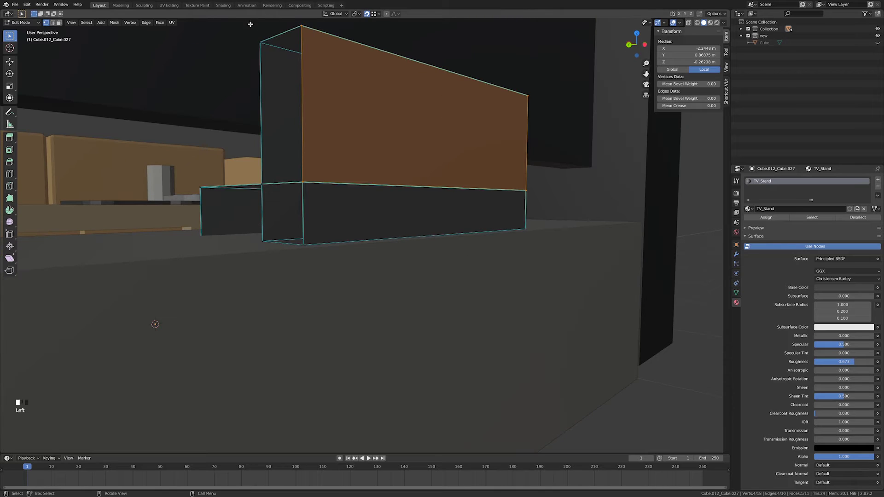
{"action": "left_click_drag", "start_coordinate": [249, 24], "coordinate": [329, 192]}
{"action": "key", "text": "f"}
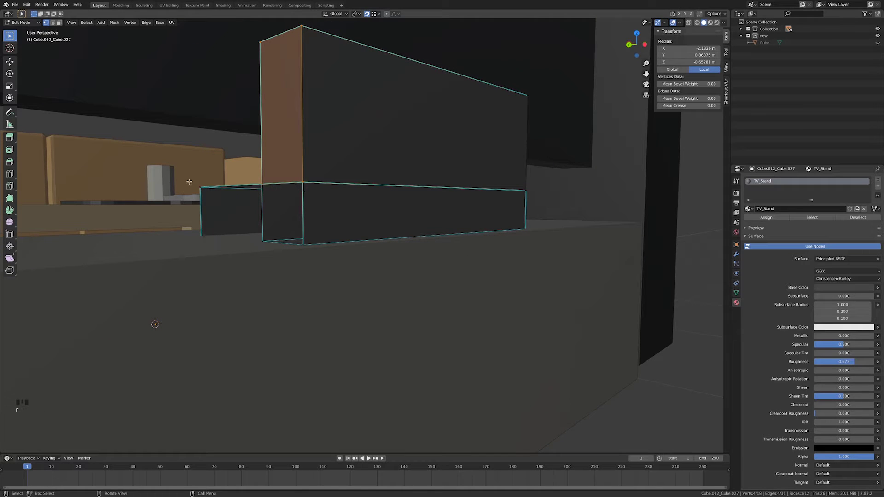
Fill the front and rear sections of the base's end opposite the drawer side with faces and return to Object Mode.
{"action": "left_click_drag", "start_coordinate": [185, 167], "coordinate": [265, 258]}
{"action": "key", "text": "f"}
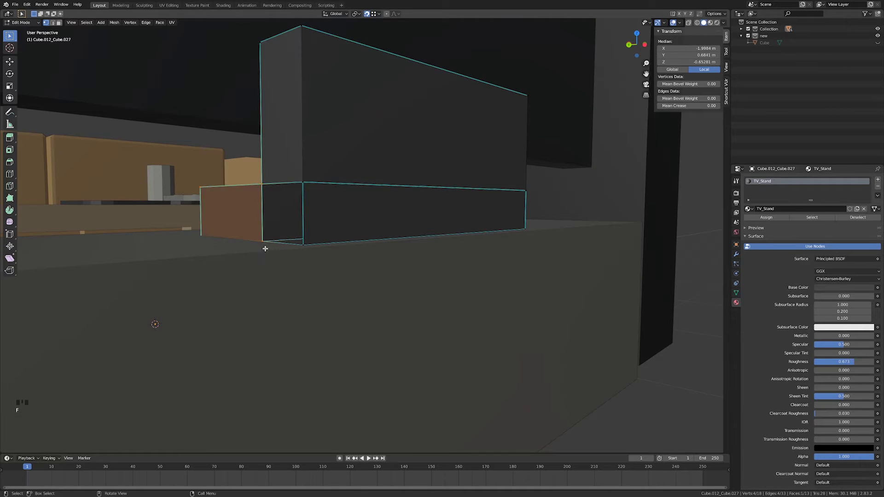
{"action": "left_click_drag", "start_coordinate": [272, 207], "coordinate": [327, 305]}
{"action": "key", "text": "f"}
{"action": "scroll", "coordinate": [324, 300], "scroll_direction": "down", "scroll_amount": 5}
{"action": "middle_click_drag", "start_coordinate": [323, 300], "coordinate": [371, 298]}
{"action": "key", "text": "Tab"}
Examine the furniture set from several sides, then the front and cones of the speaker up close.
{"action": "scroll", "coordinate": [371, 297], "scroll_direction": "down", "scroll_amount": 4}
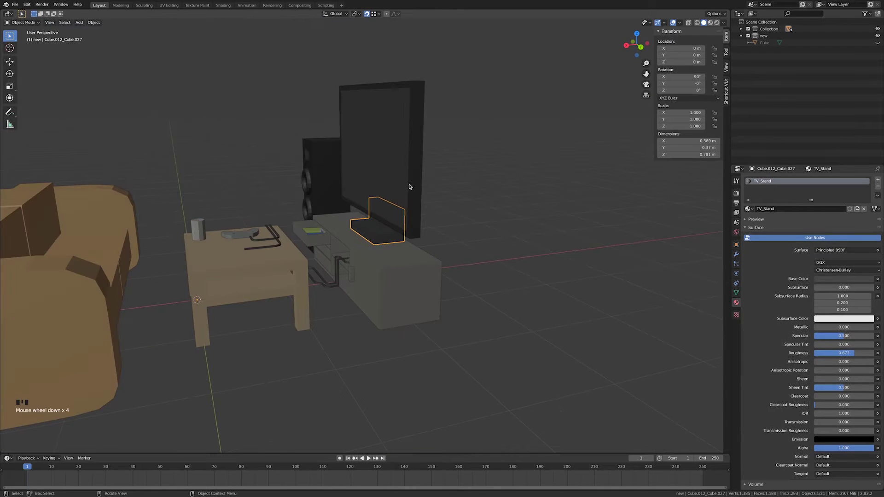
{"action": "middle_click_drag", "start_coordinate": [400, 219], "coordinate": [409, 294], "text": "shift"}
{"action": "middle_click_drag", "start_coordinate": [409, 295], "coordinate": [498, 308]}
{"action": "middle_click_drag", "start_coordinate": [446, 304], "coordinate": [418, 212], "text": "shift"}
{"action": "scroll", "coordinate": [415, 207], "scroll_direction": "down", "scroll_amount": 4}
{"action": "scroll", "coordinate": [414, 208], "scroll_direction": "down", "scroll_amount": 1}
{"action": "scroll", "coordinate": [417, 213], "scroll_direction": "up", "scroll_amount": 5}
{"action": "middle_click_drag", "start_coordinate": [403, 247], "coordinate": [354, 268], "text": "shift"}
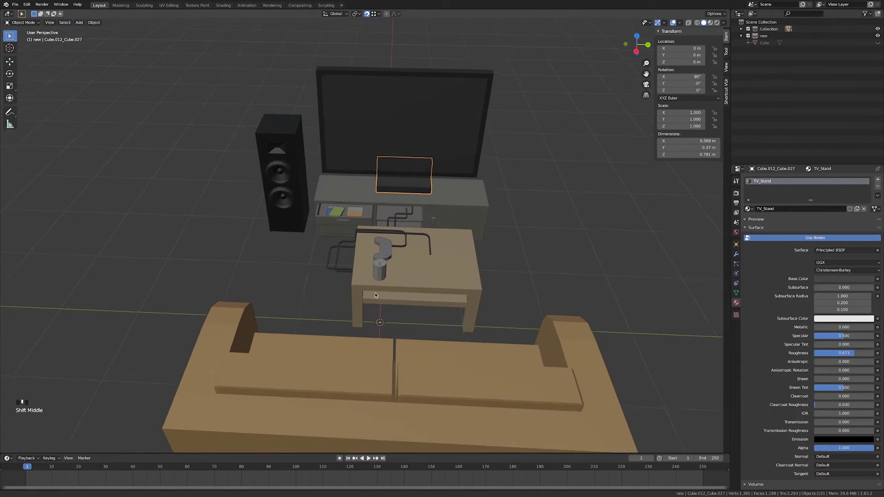
{"action": "scroll", "coordinate": [354, 244], "scroll_direction": "up", "scroll_amount": 2}
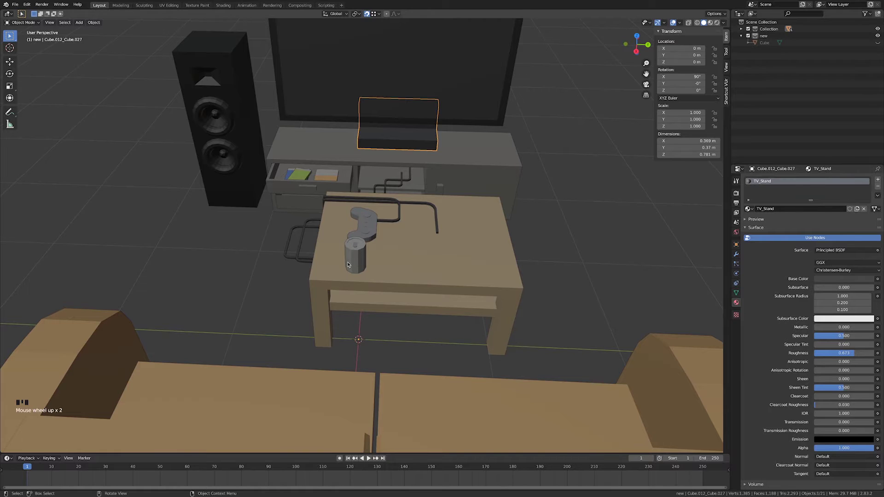
{"action": "middle_click_drag", "start_coordinate": [348, 265], "coordinate": [419, 280]}
{"action": "scroll", "coordinate": [347, 289], "scroll_direction": "down", "scroll_amount": 4}
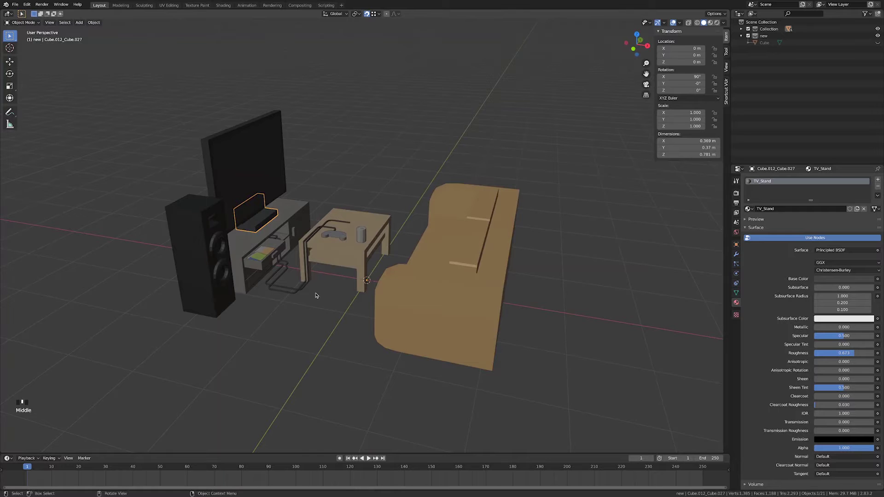
{"action": "middle_click_drag", "start_coordinate": [380, 290], "coordinate": [475, 287]}
{"action": "scroll", "coordinate": [495, 291], "scroll_direction": "up", "scroll_amount": 3}
{"action": "scroll", "coordinate": [479, 286], "scroll_direction": "up", "scroll_amount": 2}
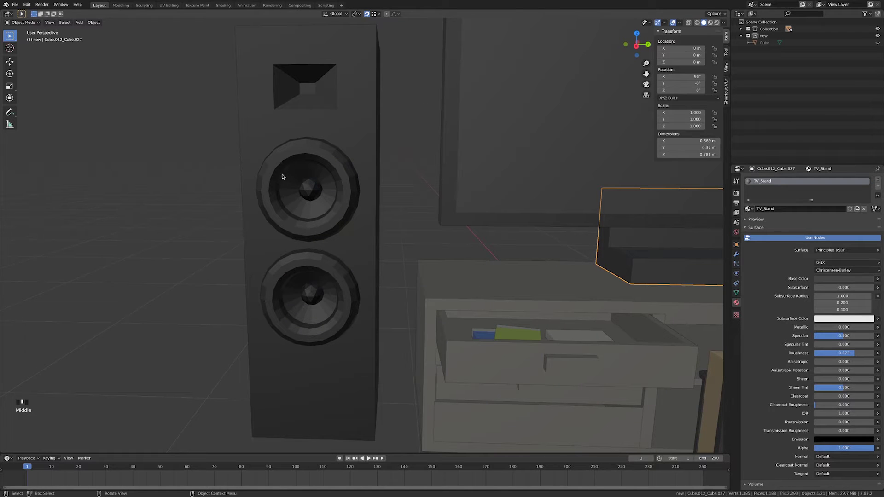
{"action": "middle_click_drag", "start_coordinate": [296, 218], "coordinate": [317, 246], "text": "shift"}
{"action": "scroll", "coordinate": [306, 229], "scroll_direction": "up", "scroll_amount": 5}
{"action": "scroll", "coordinate": [305, 229], "scroll_direction": "down", "scroll_amount": 8}
In top view, add a cube, place it beside the speaker and scale it down to about 0.72 m.
{"action": "key", "text": "KP_7"}
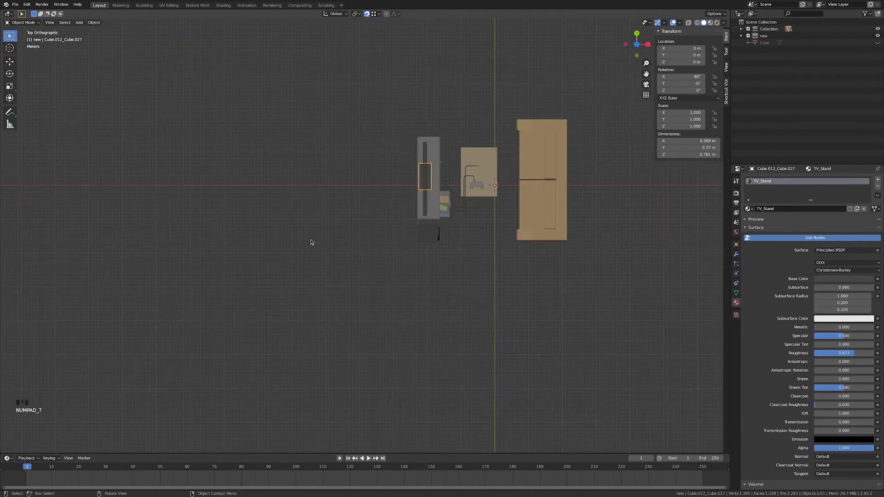
{"action": "key", "text": "shift+a"}
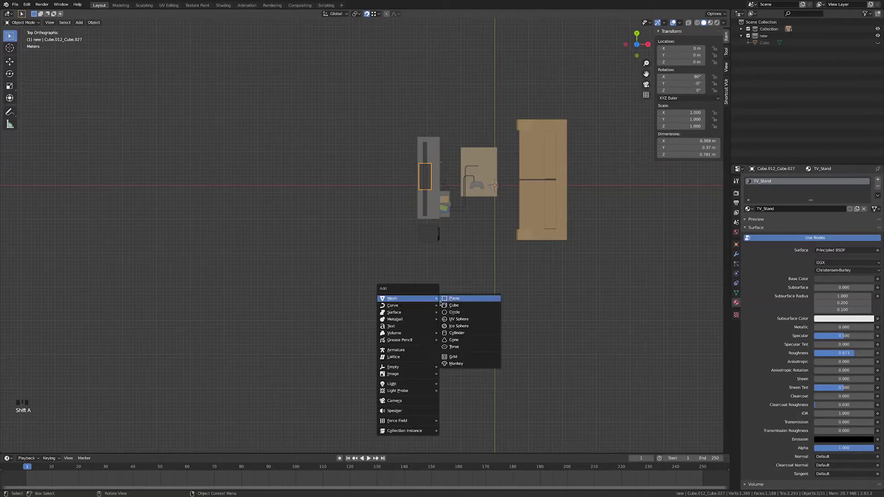
{"action": "left_click", "coordinate": [454, 306]}
{"action": "key", "text": "g"}
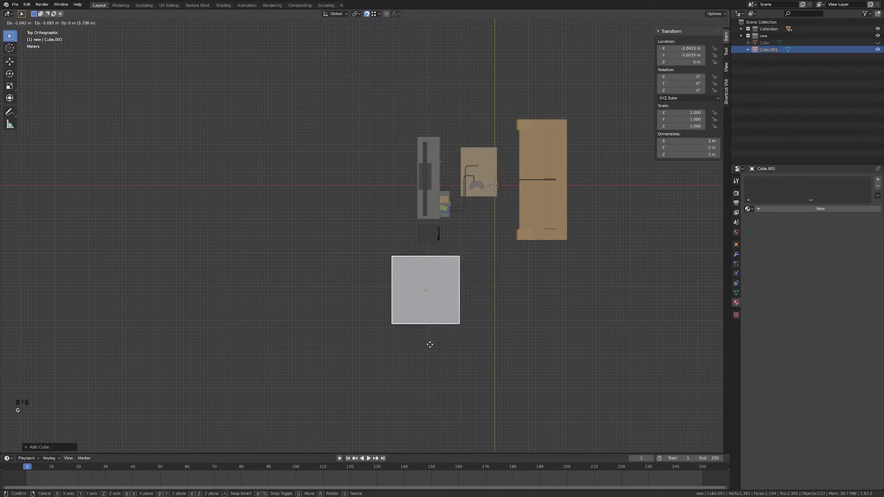
{"action": "left_click", "coordinate": [436, 344]}
{"action": "key", "text": "s"}
{"action": "left_click", "coordinate": [456, 310]}
Move the cube into line with the speaker and scale it down uniformly to about 0.53 m.
{"action": "scroll", "coordinate": [456, 310], "scroll_direction": "up", "scroll_amount": 5}
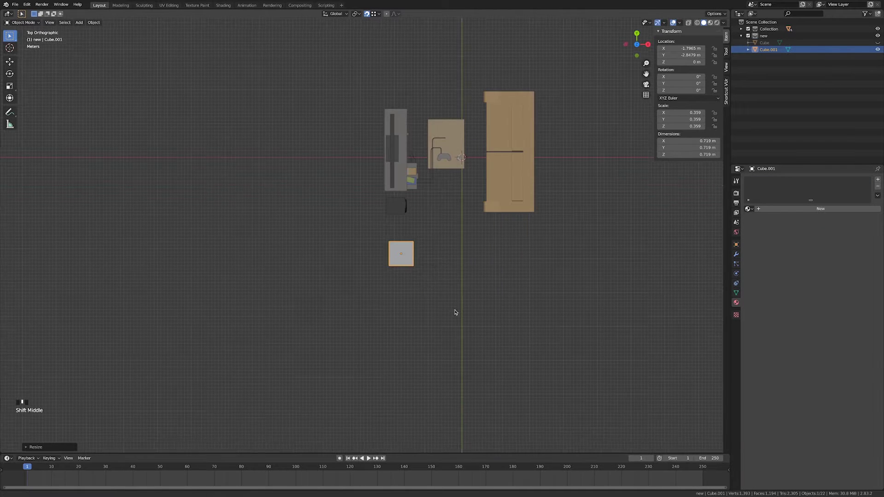
{"action": "key", "text": "g"}
{"action": "left_click", "coordinate": [584, 290]}
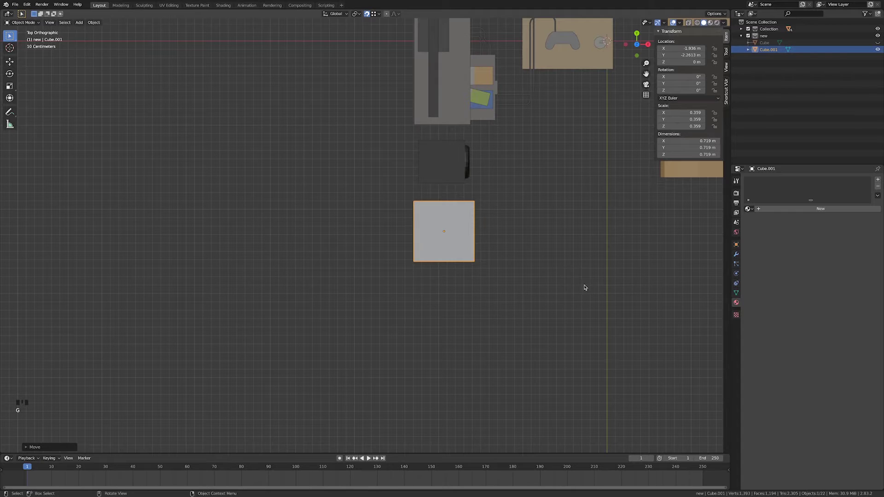
{"action": "key", "text": "s"}
{"action": "left_click", "coordinate": [547, 290]}
{"action": "scroll", "coordinate": [519, 302], "scroll_direction": "up", "scroll_amount": 3}
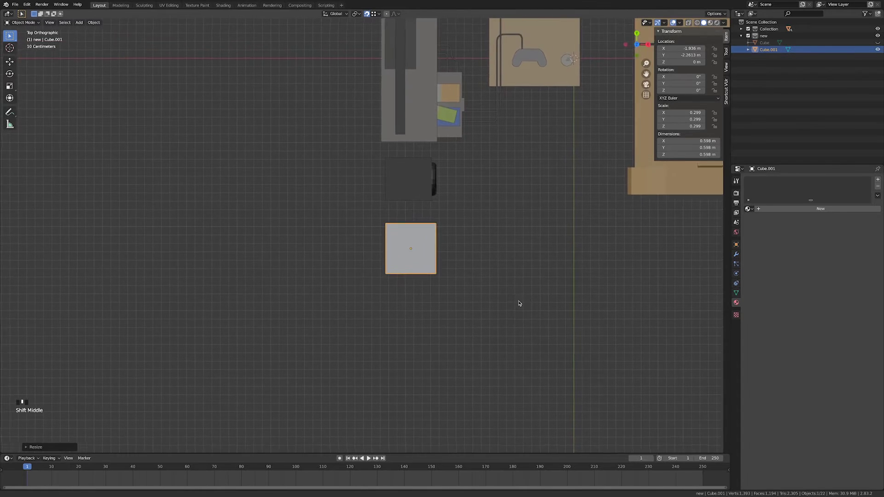
{"action": "key", "text": "g"}
{"action": "left_click", "coordinate": [538, 309]}
{"action": "key", "text": "s"}
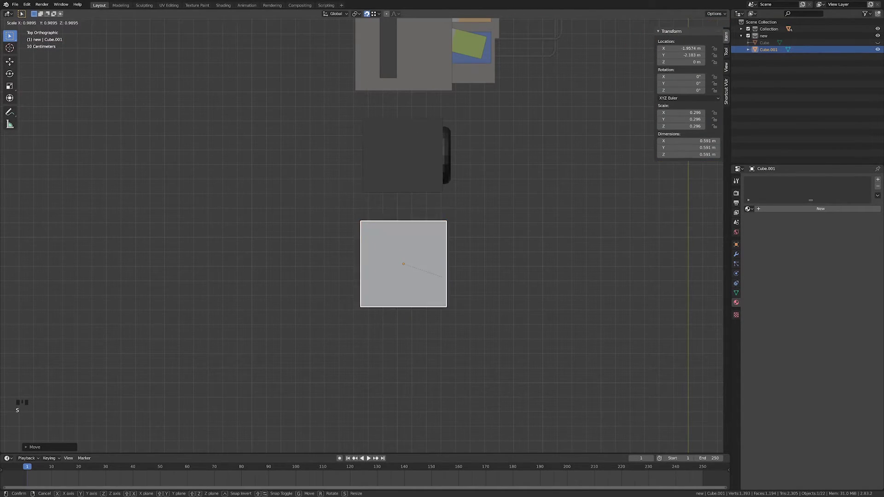
{"action": "left_click", "coordinate": [526, 305]}
In front view, stretch the cube along Z to about 2.08 m tall.
{"action": "key", "text": "KP_1"}
{"action": "scroll", "coordinate": [526, 313], "scroll_direction": "down", "scroll_amount": 3}
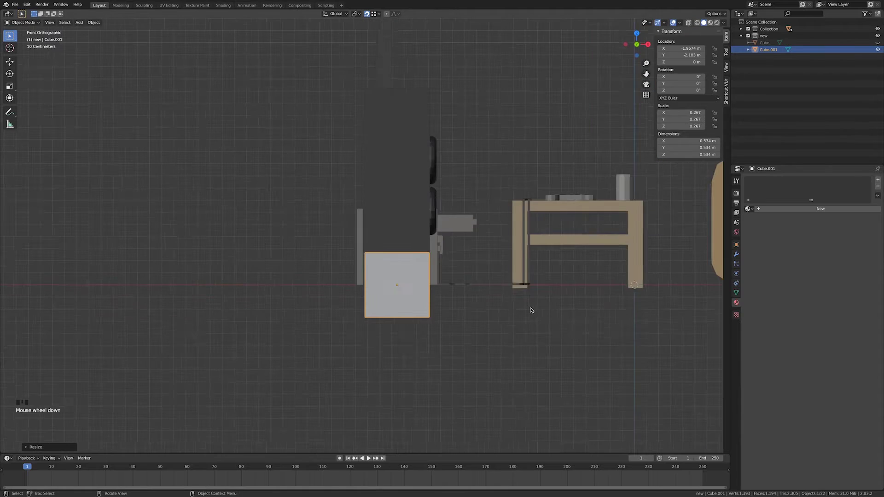
{"action": "key", "text": "s"}
{"action": "key", "text": "z"}
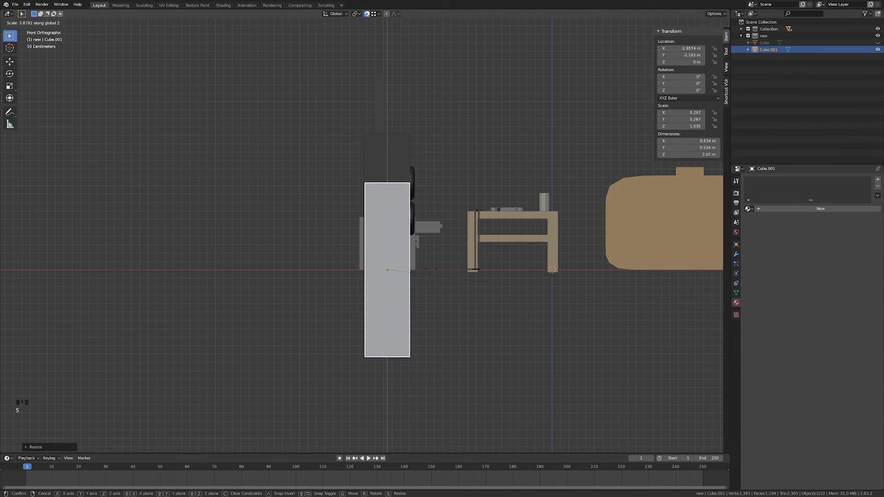
{"action": "left_click", "coordinate": [156, 329]}
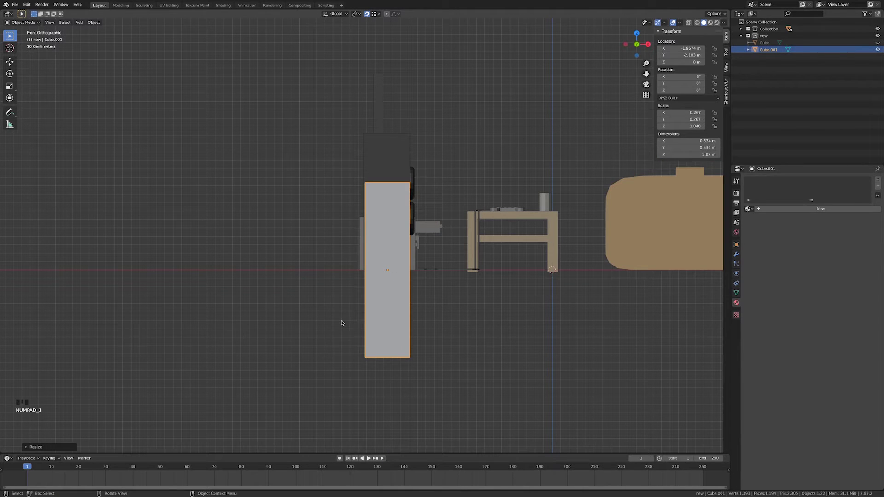
In right view, raise the block about 0.74 m along Z and shorten it to about 1.67 m tall.
{"action": "key", "text": "KP_3"}
{"action": "key", "text": "g"}
{"action": "key", "text": "z"}
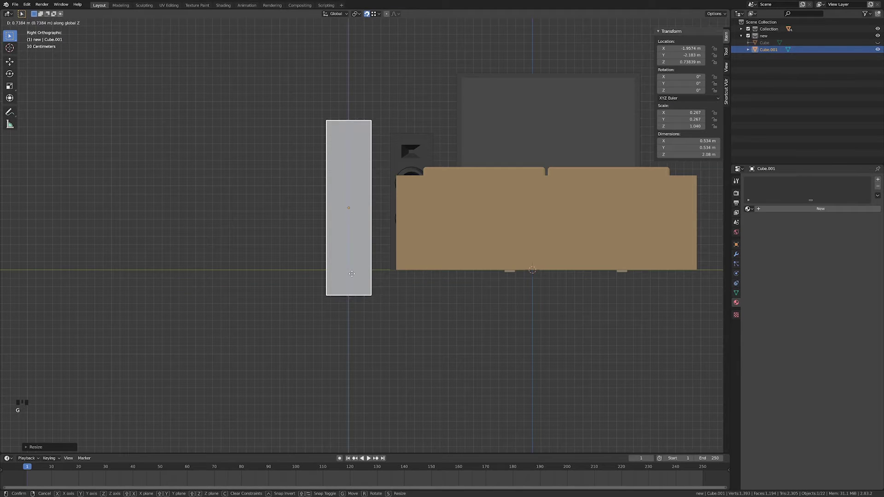
{"action": "left_click", "coordinate": [352, 274]}
{"action": "key", "text": "s"}
{"action": "key", "text": "z"}
{"action": "left_click", "coordinate": [372, 259]}
Shorten the block along Z to about 1.52 m tall and set its base on the ground line.
{"action": "key", "text": "g"}
{"action": "key", "text": "z"}
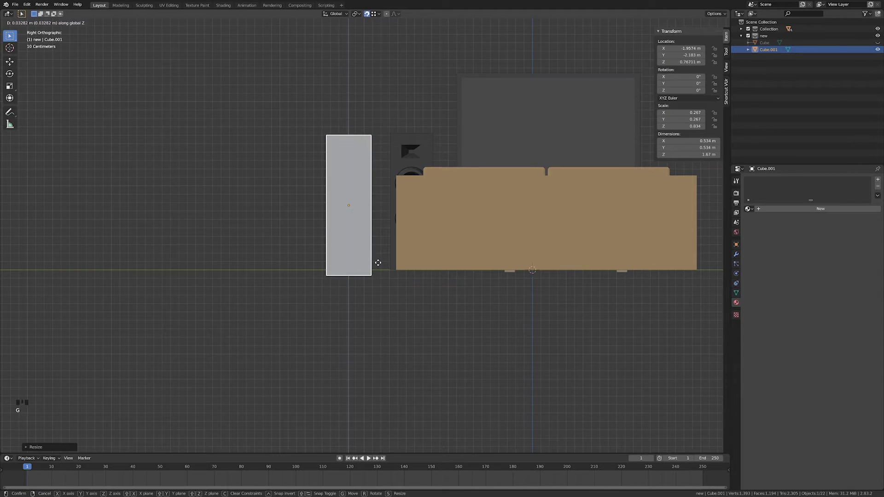
{"action": "left_click", "coordinate": [378, 258]}
{"action": "key", "text": "s"}
{"action": "key", "text": "z"}
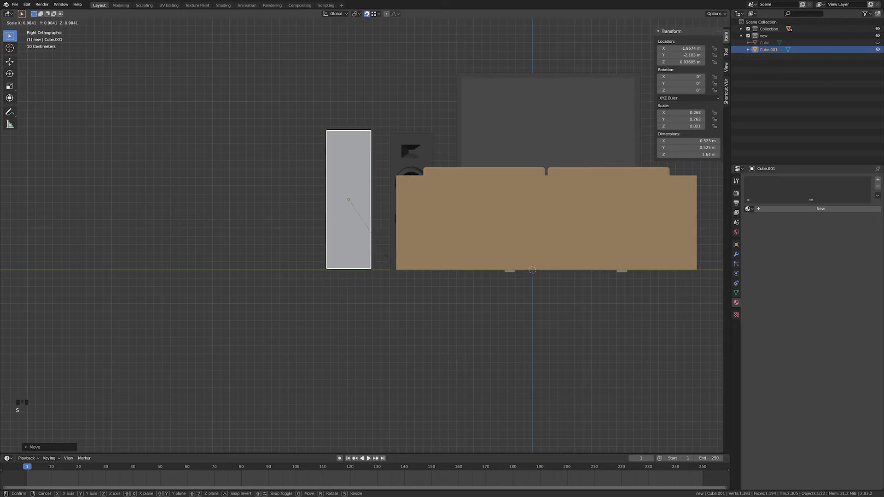
{"action": "left_click", "coordinate": [383, 257]}
{"action": "key", "text": "g"}
{"action": "key", "text": "z"}
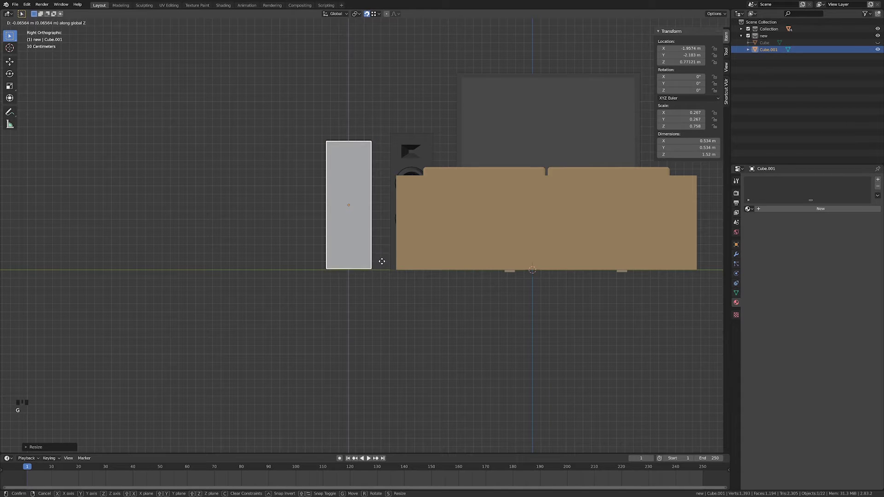
{"action": "left_click", "coordinate": [382, 261]}
Raise the block's top vertices along Z to a local height of about 1.13 m.
{"action": "middle_click_drag", "start_coordinate": [382, 261], "coordinate": [350, 141]}
{"action": "key", "text": "Tab"}
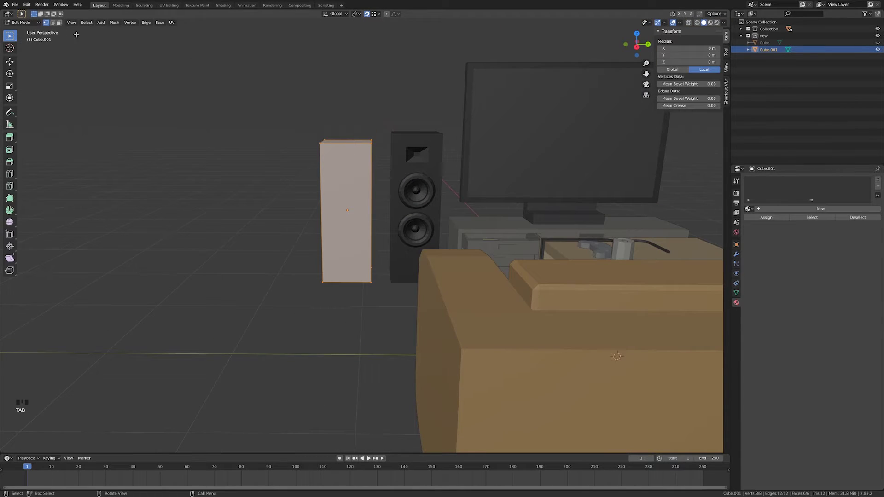
{"action": "left_click_drag", "start_coordinate": [349, 160], "coordinate": [406, 179]}
{"action": "key", "text": "g"}
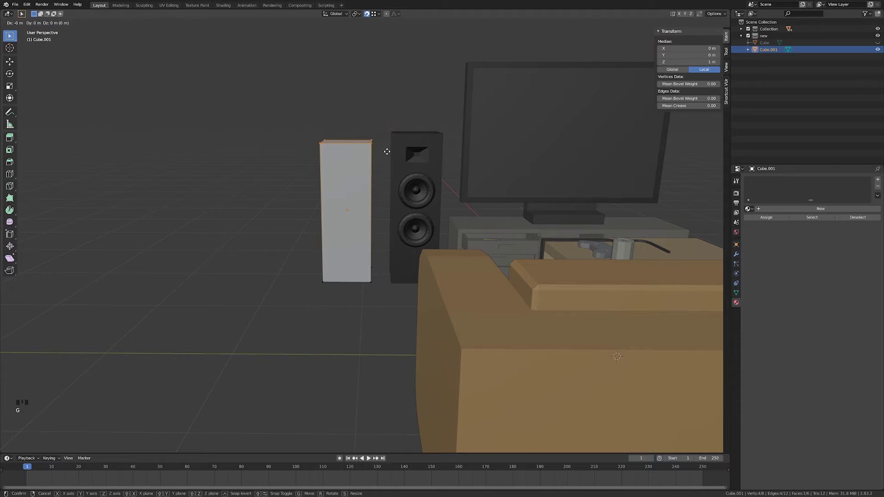
{"action": "left_click", "coordinate": [381, 167]}
Shift the block's bottom vertices along Z to a local height of about -1.01 m.
{"action": "middle_click_drag", "start_coordinate": [381, 167], "coordinate": [316, 227]}
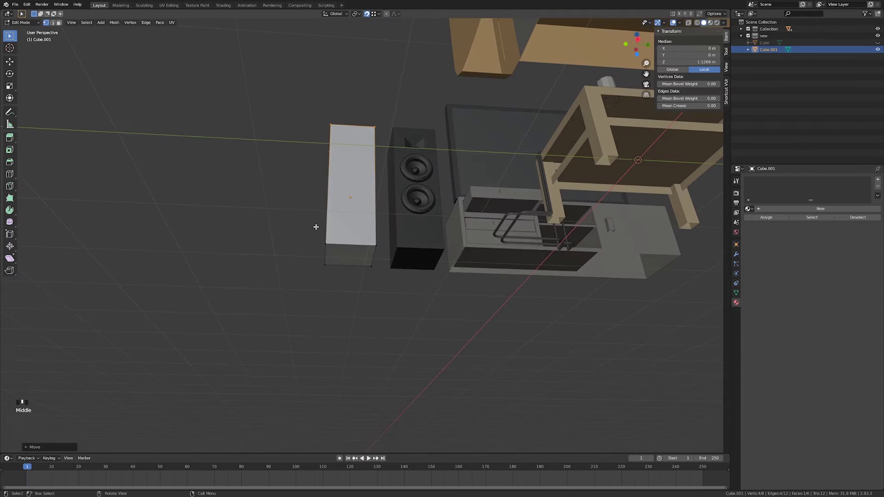
{"action": "left_click_drag", "start_coordinate": [316, 227], "coordinate": [405, 281]}
{"action": "key", "text": "g"}
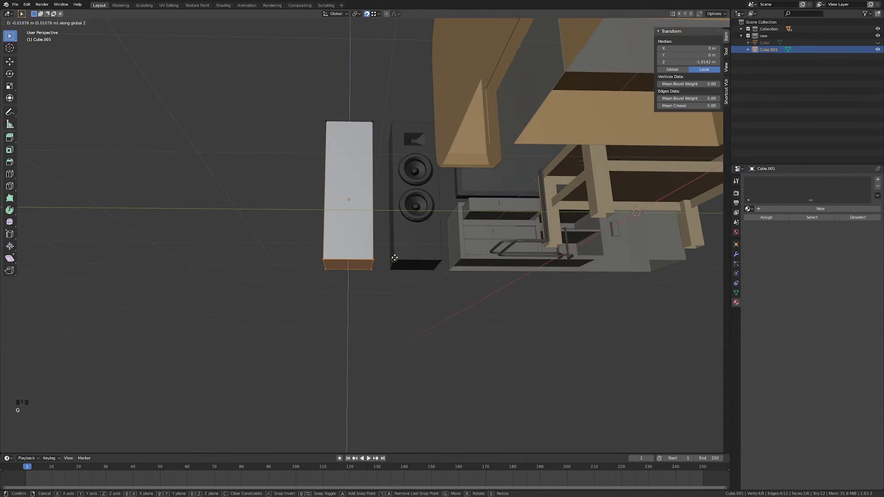
{"action": "left_click", "coordinate": [394, 257]}
{"action": "middle_click_drag", "start_coordinate": [395, 258], "coordinate": [370, 217]}
{"action": "key", "text": "Tab"}
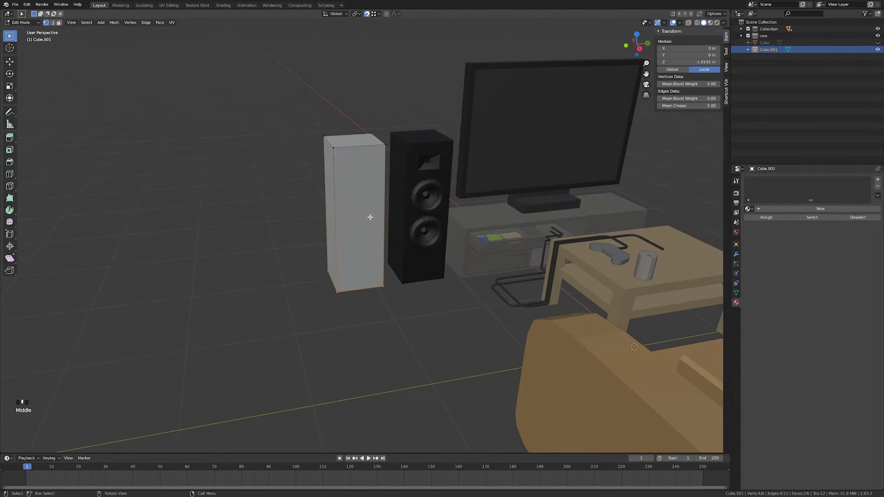
Add a horizontal loop cut around the block's upper part at a local Z of about 0.6 m.
{"action": "key", "text": "ctrl+r"}
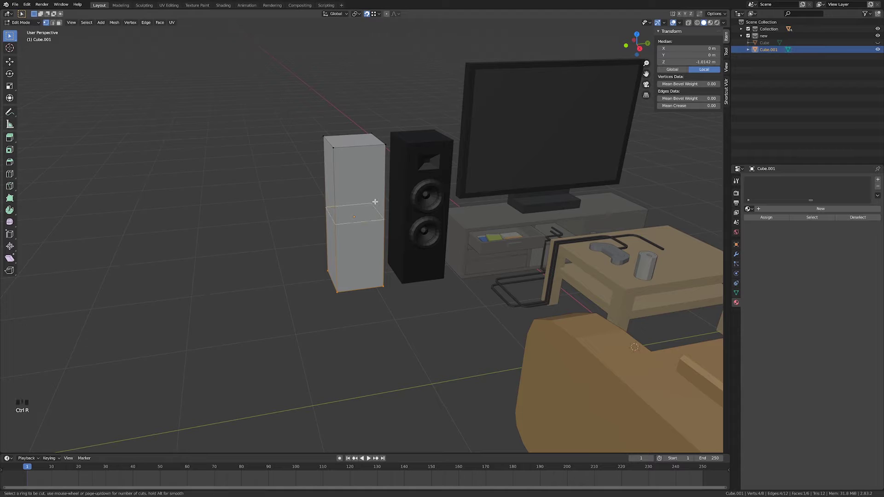
{"action": "left_click", "coordinate": [381, 192]}
{"action": "left_click", "coordinate": [388, 185]}
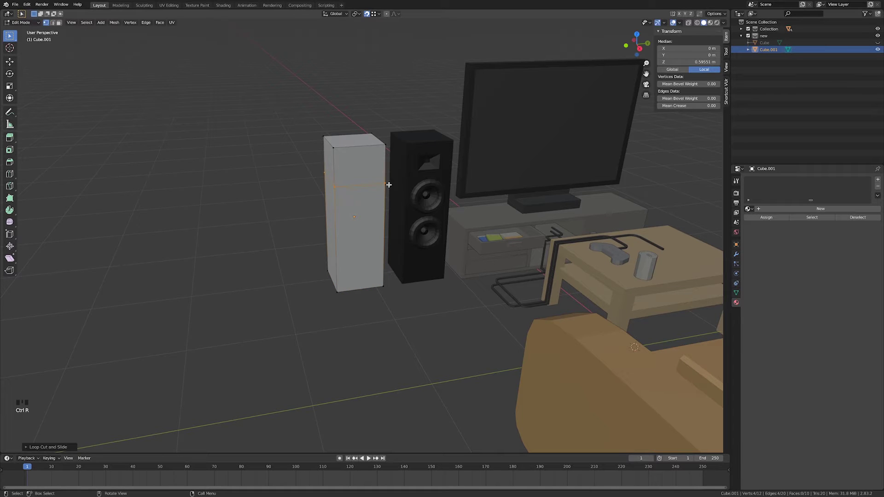
In right view, select the block's upper front face and inset it.
{"action": "key", "text": "KP_1"}
{"action": "key", "text": "KP_3"}
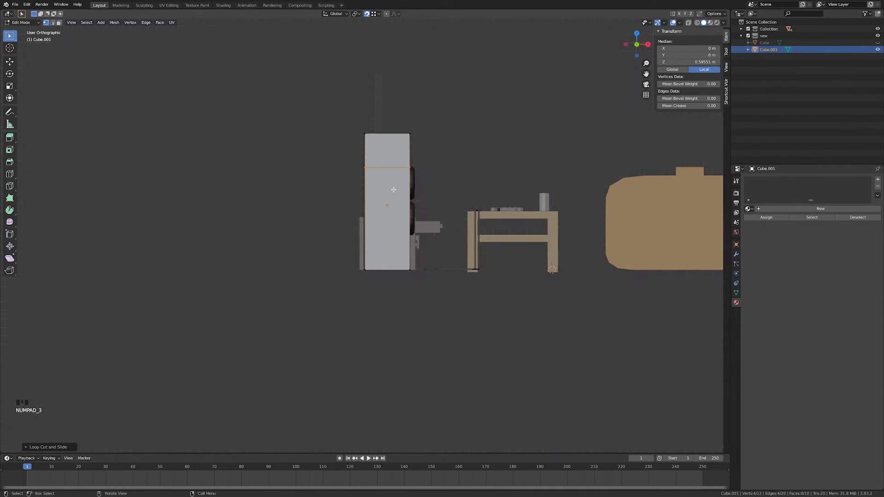
{"action": "scroll", "coordinate": [393, 190], "scroll_direction": "up", "scroll_amount": 4}
{"action": "middle_click_drag", "start_coordinate": [394, 209], "coordinate": [409, 330], "text": "shift"}
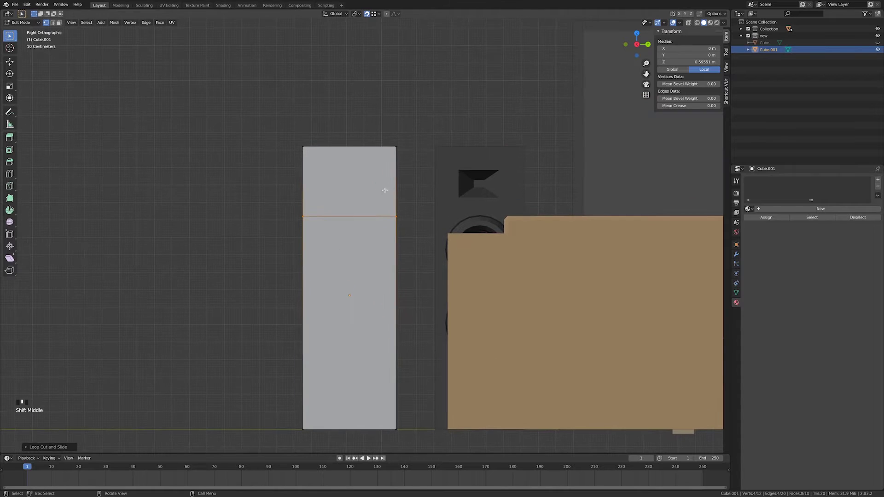
{"action": "left_click", "coordinate": [473, 204]}
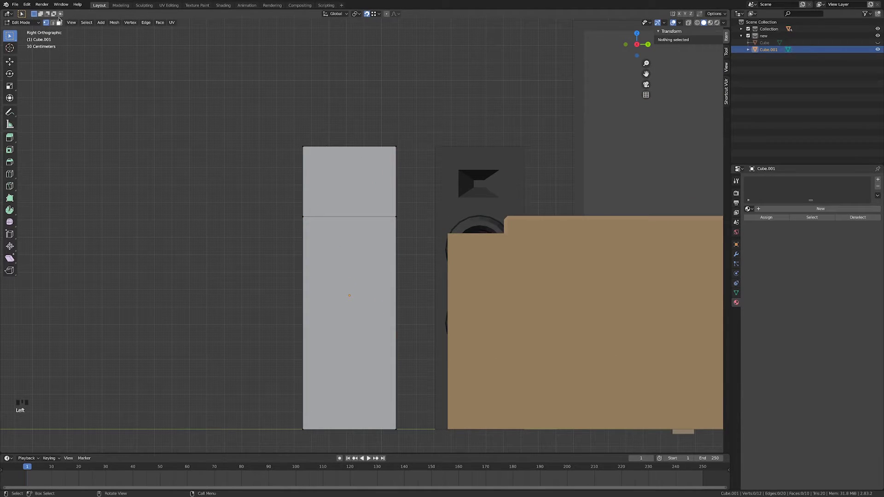
{"action": "left_click", "coordinate": [392, 202]}
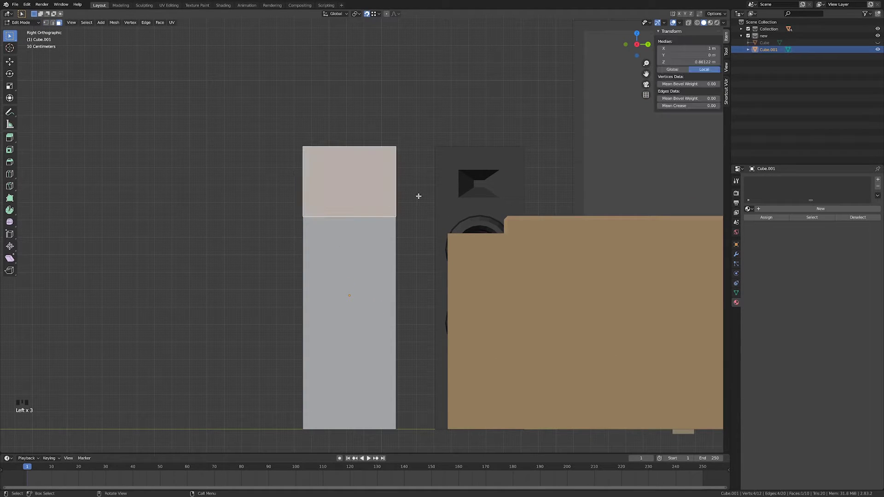
{"action": "key", "text": "i"}
{"action": "left_click", "coordinate": [412, 193]}
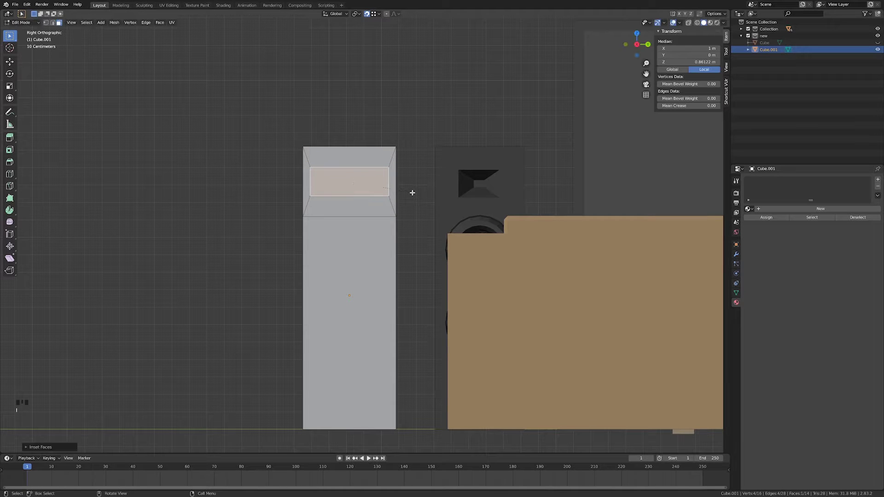
Narrow the inset face along Y and scale it down slightly to match the original speaker's horn opening.
{"action": "key", "text": "s"}
{"action": "key", "text": "s"}
{"action": "key", "text": "y"}
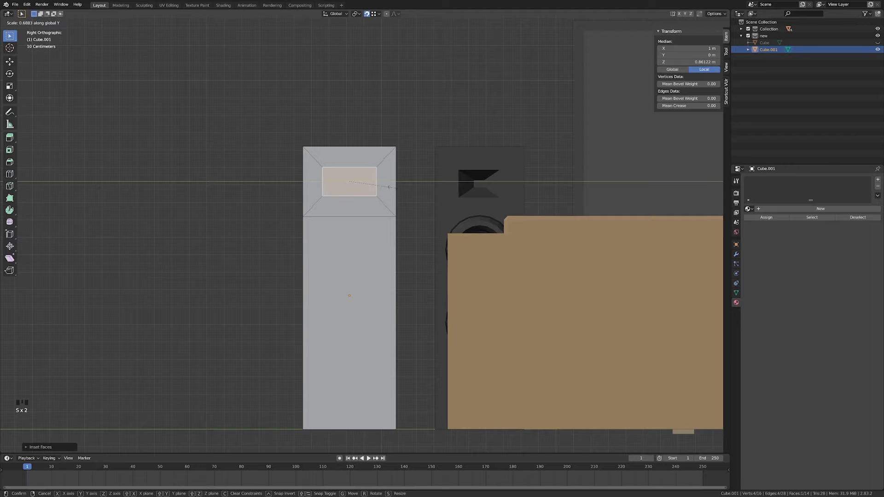
{"action": "left_click", "coordinate": [389, 186]}
{"action": "key", "text": "s"}
{"action": "key", "text": "s"}
{"action": "key", "text": "s"}
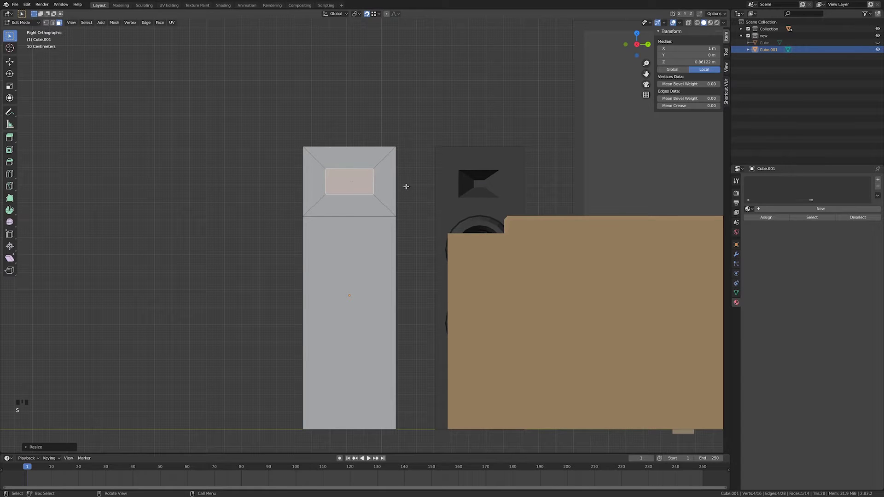
{"action": "key", "text": "y"}
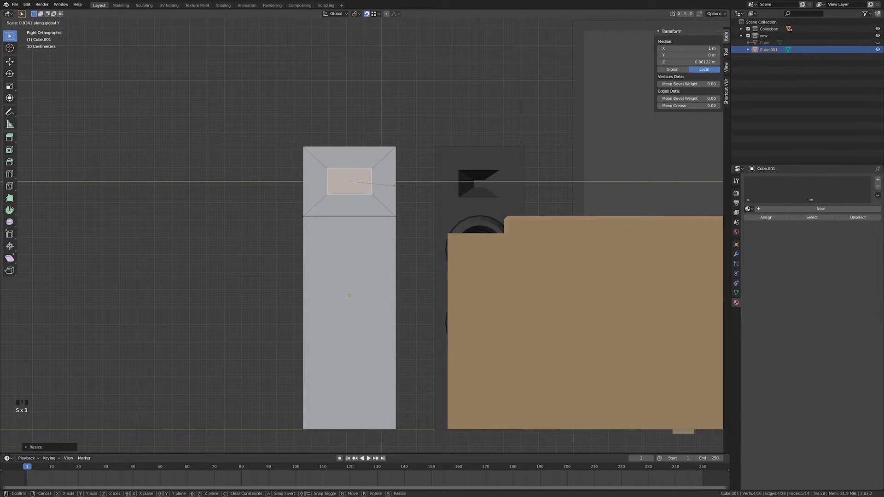
{"action": "left_click", "coordinate": [380, 195]}
Extrude the inset face into the block to a local X of about 0.76 m.
{"action": "middle_click_drag", "start_coordinate": [380, 195], "coordinate": [416, 219]}
{"action": "key", "text": "e"}
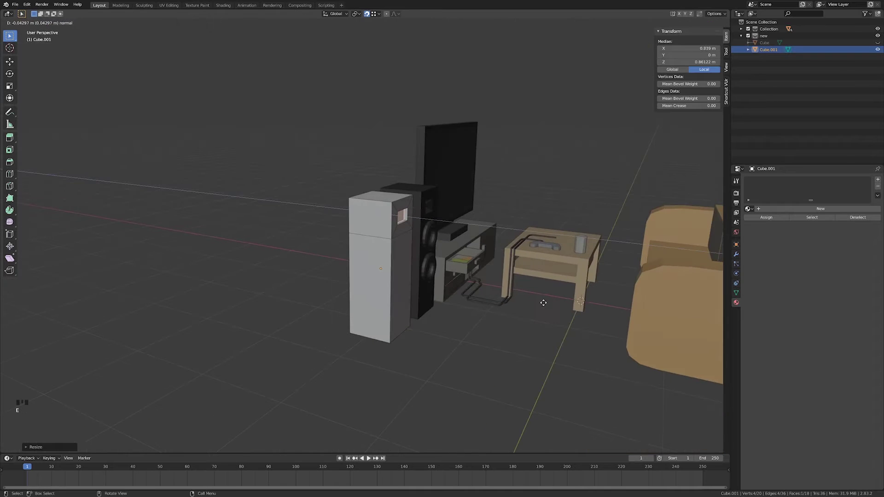
{"action": "left_click", "coordinate": [542, 302]}
Scale the recess's back face down uniformly and narrow it further along Y, finishing the horn recess.
{"action": "middle_click_drag", "start_coordinate": [541, 302], "coordinate": [488, 294]}
{"action": "key", "text": "s"}
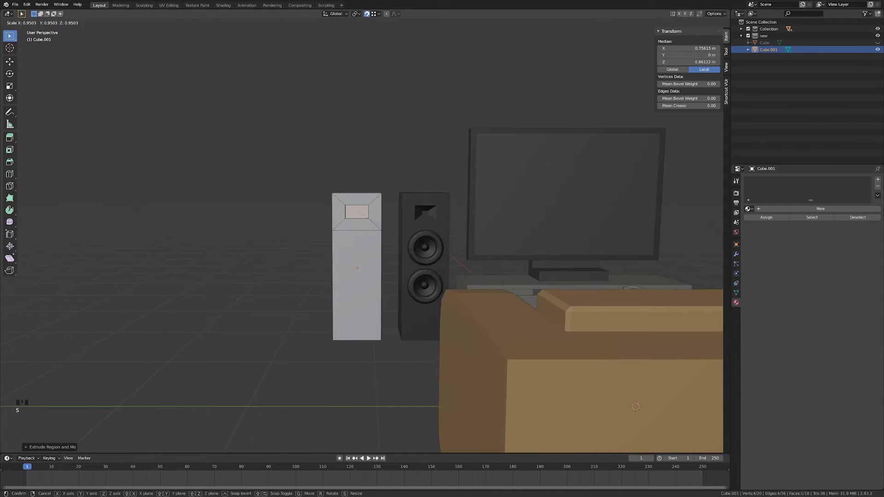
{"action": "left_click", "coordinate": [408, 191]}
{"action": "scroll", "coordinate": [408, 191], "scroll_direction": "up", "scroll_amount": 3}
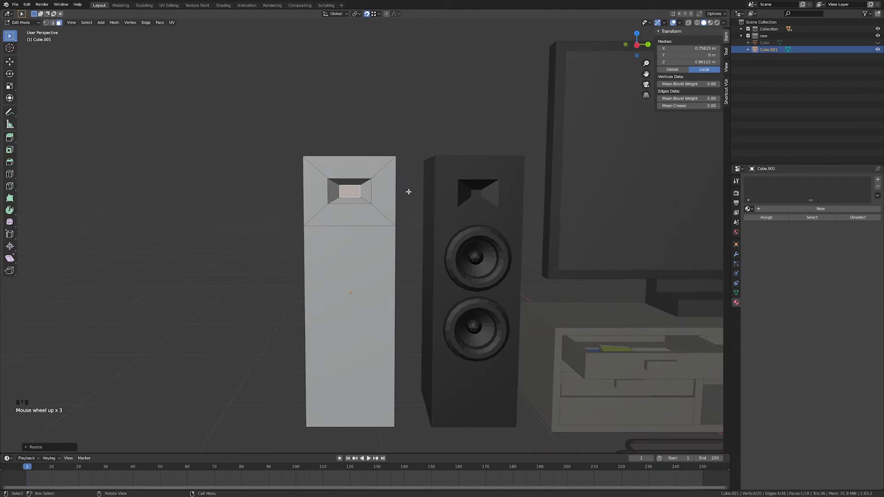
{"action": "key", "text": "s"}
{"action": "key", "text": "y"}
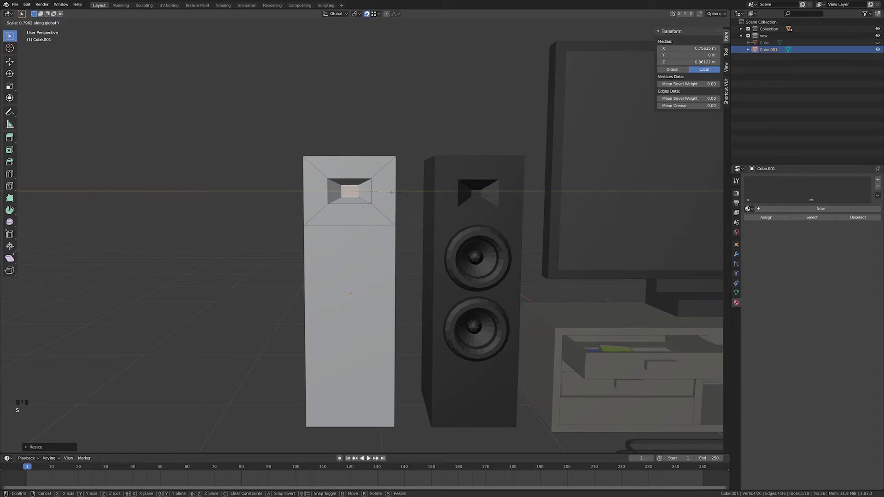
{"action": "left_click", "coordinate": [396, 192]}
{"action": "scroll", "coordinate": [396, 193], "scroll_direction": "down", "scroll_amount": 3}
{"action": "mouse_move", "coordinate": [394, 274]}
{"action": "middle_mouse_down", "text": "shift"}
{"action": "mouse_move", "coordinate": [392, 260]}
{"action": "mouse_move", "coordinate": [404, 273]}
{"action": "middle_mouse_up", "text": "shift"}
{"action": "key", "text": "Tab"}
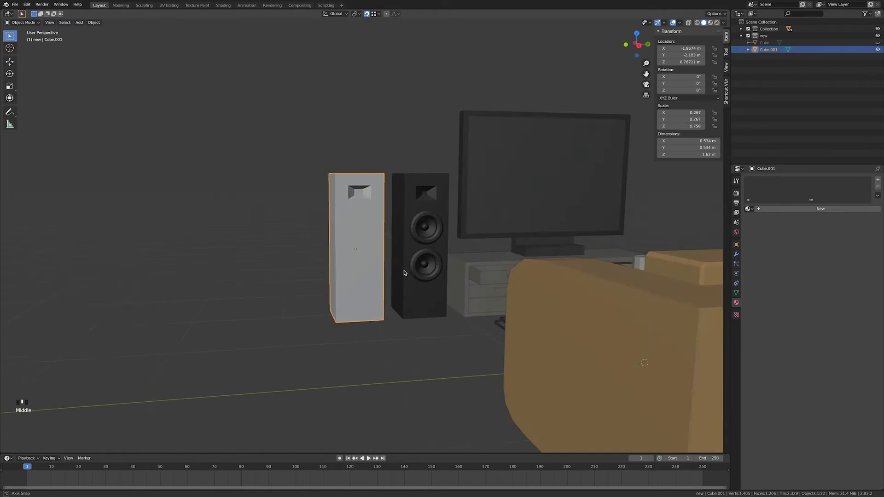
Examine the mesh of the original black speaker's driver cones in Edit Mode, test-moving part of it.
{"action": "scroll", "coordinate": [404, 273], "scroll_direction": "up", "scroll_amount": 3}
{"action": "left_click", "coordinate": [460, 230]}
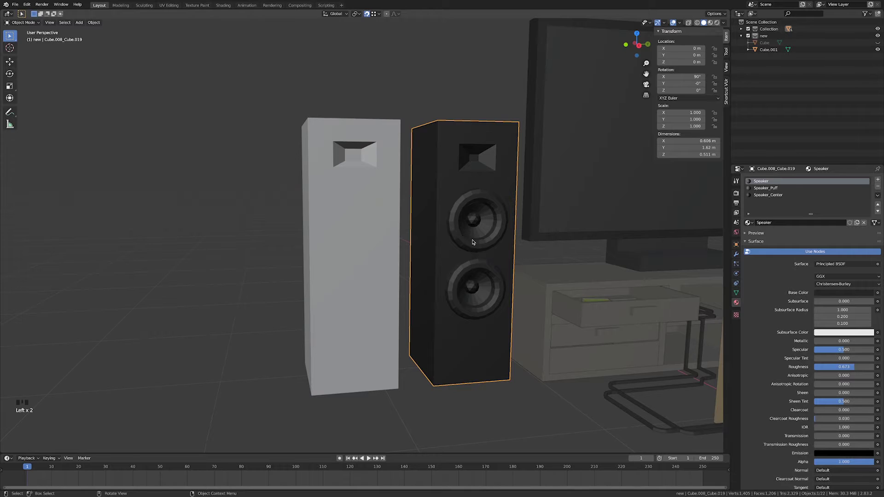
{"action": "middle_click_drag", "start_coordinate": [492, 260], "coordinate": [442, 250]}
{"action": "key", "text": "Tab"}
{"action": "scroll", "coordinate": [441, 249], "scroll_direction": "up", "scroll_amount": 3}
{"action": "left_click_drag", "start_coordinate": [458, 170], "coordinate": [533, 305]}
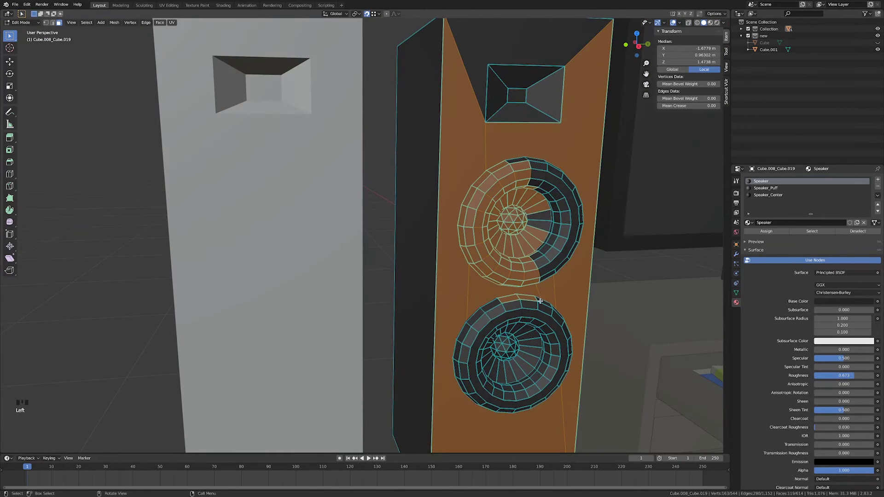
{"action": "middle_click_drag", "start_coordinate": [543, 279], "coordinate": [533, 252]}
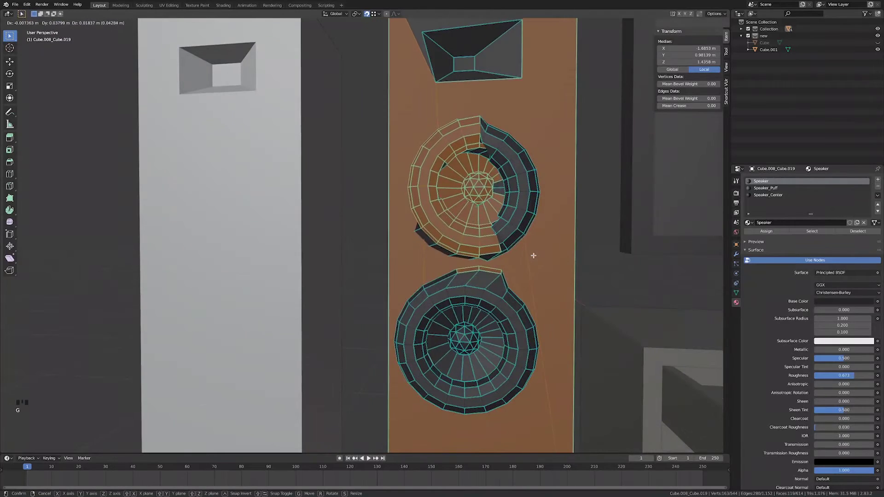
{"action": "scroll", "coordinate": [520, 268], "scroll_direction": "down", "scroll_amount": 4}
{"action": "middle_click_drag", "start_coordinate": [405, 330], "coordinate": [426, 358]}
{"action": "key", "text": "Tab"}
{"action": "scroll", "coordinate": [438, 361], "scroll_direction": "down", "scroll_amount": 4}
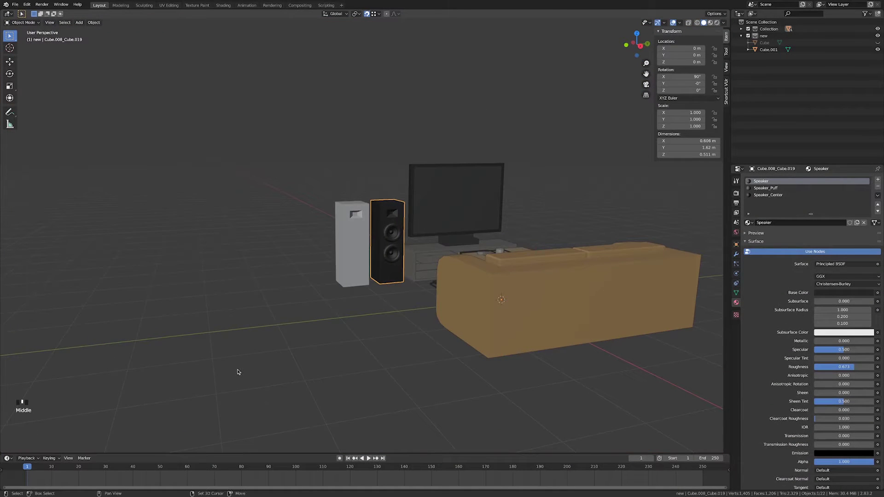
Add a mesh cylinder with 6 vertices, a 1 m radius and a 2 m depth.
{"action": "key", "text": "shift+a"}
{"action": "mouse_move", "coordinate": [238, 366]}
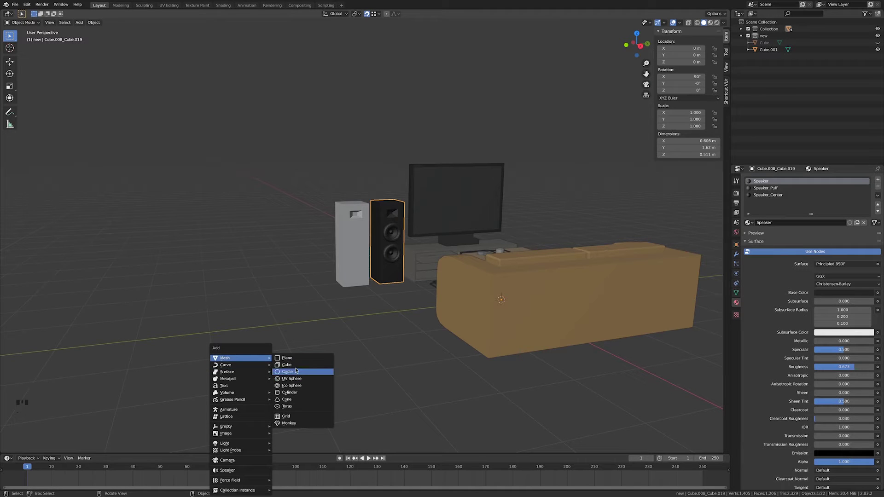
{"action": "left_click", "coordinate": [300, 393]}
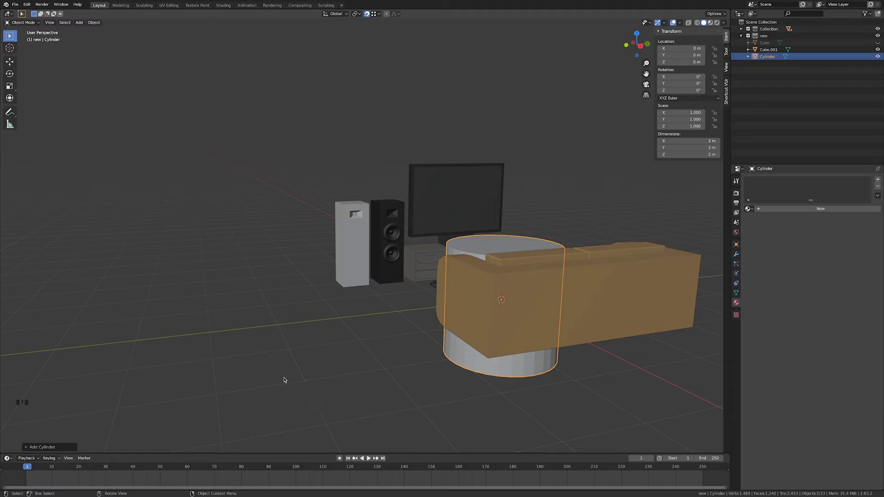
{"action": "left_click", "coordinate": [26, 447]}
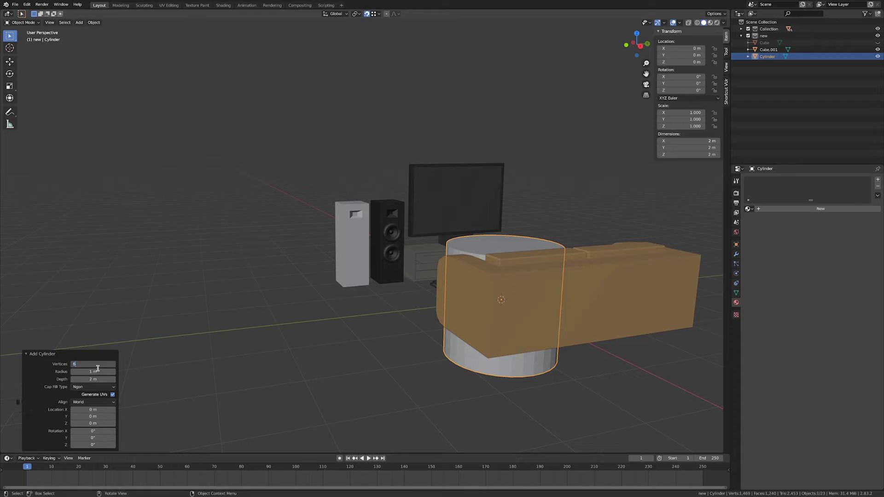
{"action": "key", "text": "Return"}
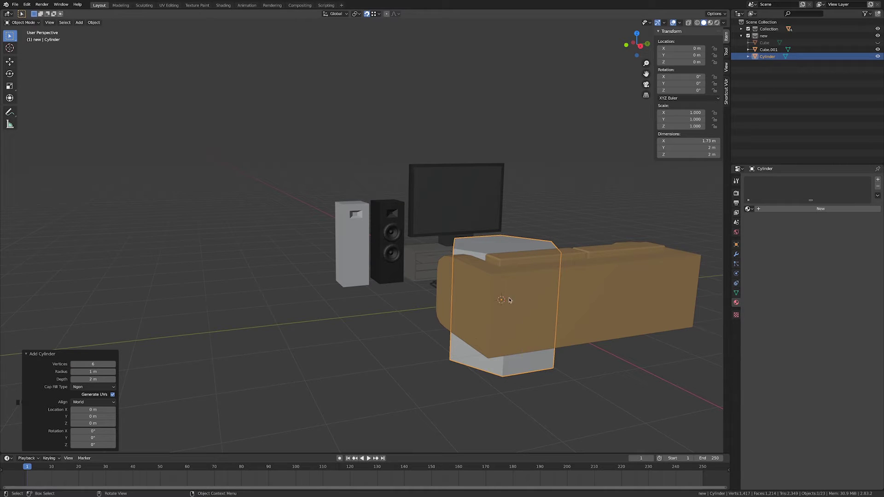
{"action": "left_click", "coordinate": [28, 354]}
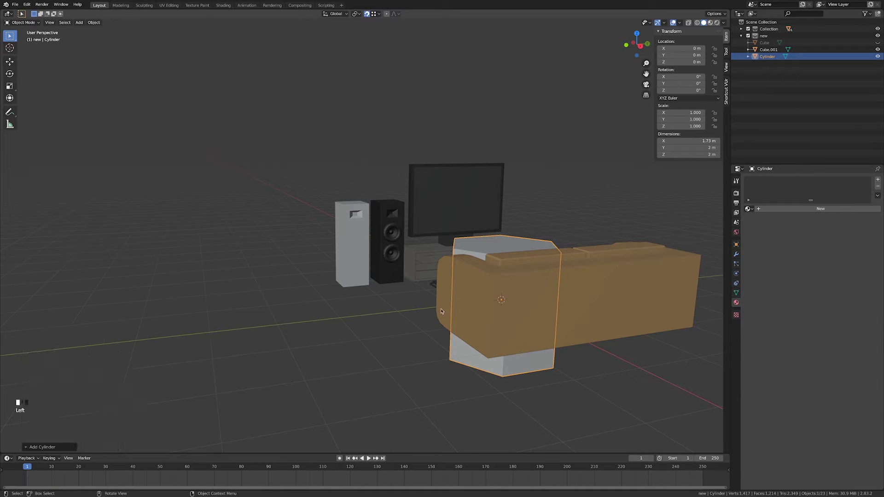
Rotate the cylinder 90° about Y and scale it down uniformly to about 0.244 in right view.
{"action": "type", "text": "ry90"}
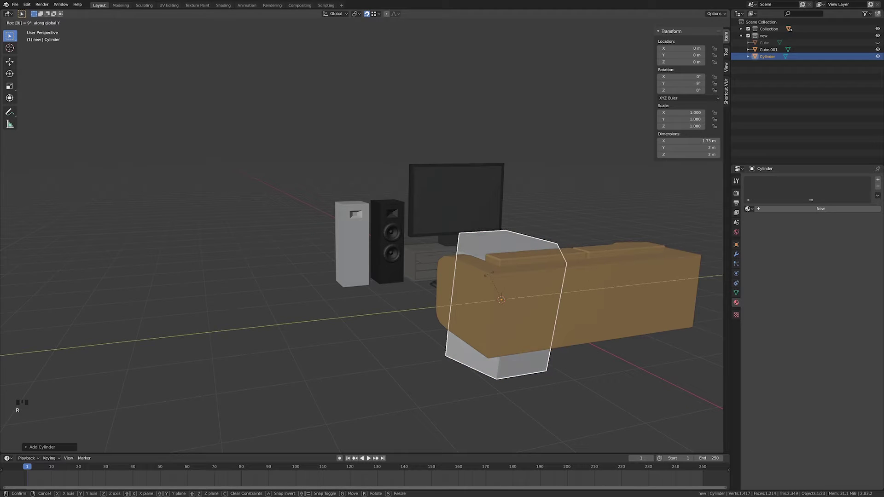
{"action": "key", "text": "Return"}
{"action": "key", "text": "KP_1"}
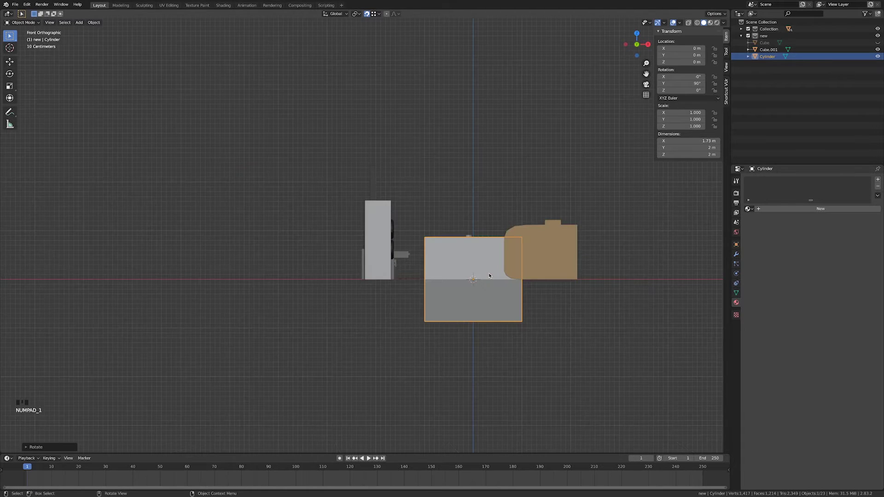
{"action": "key", "text": "KP_3"}
{"action": "key", "text": "s"}
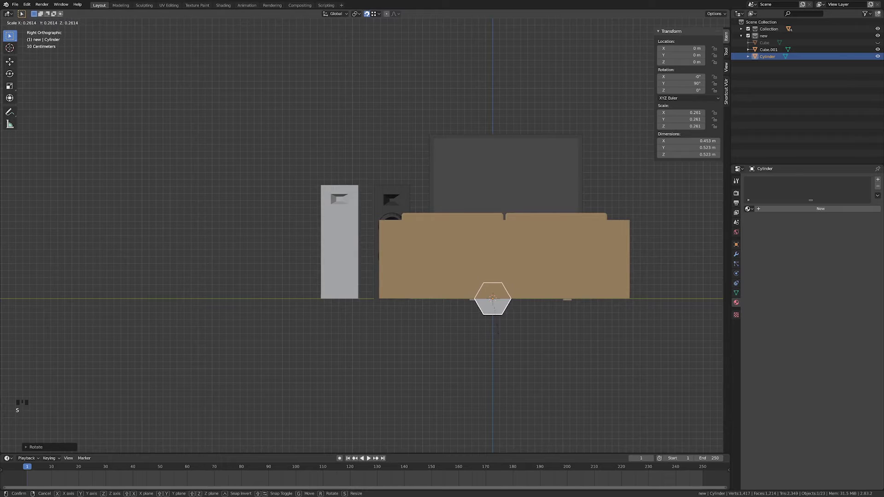
{"action": "left_click", "coordinate": [515, 308]}
Turn on X-ray and move the cylinder over the original speaker's upper driver, about Y -1.43 m and Z 1.03 m.
{"action": "scroll", "coordinate": [515, 308], "scroll_direction": "up", "scroll_amount": 1}
{"action": "left_click", "coordinate": [688, 23]}
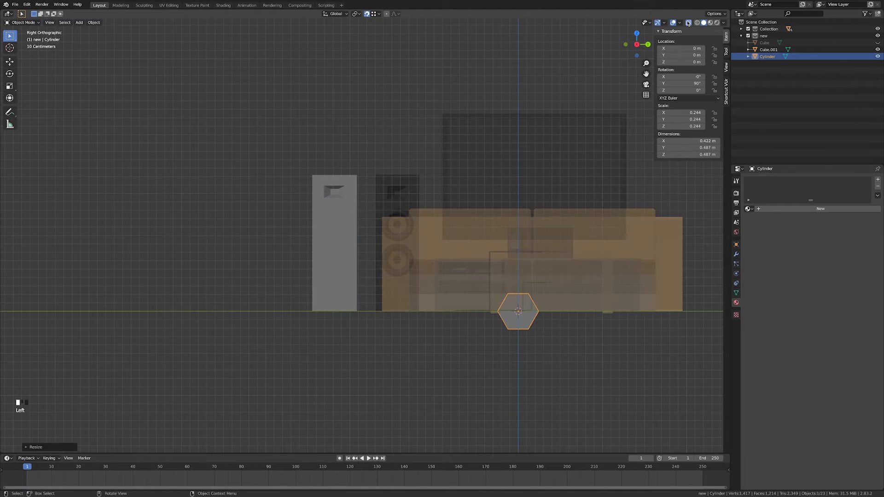
{"action": "key", "text": "g"}
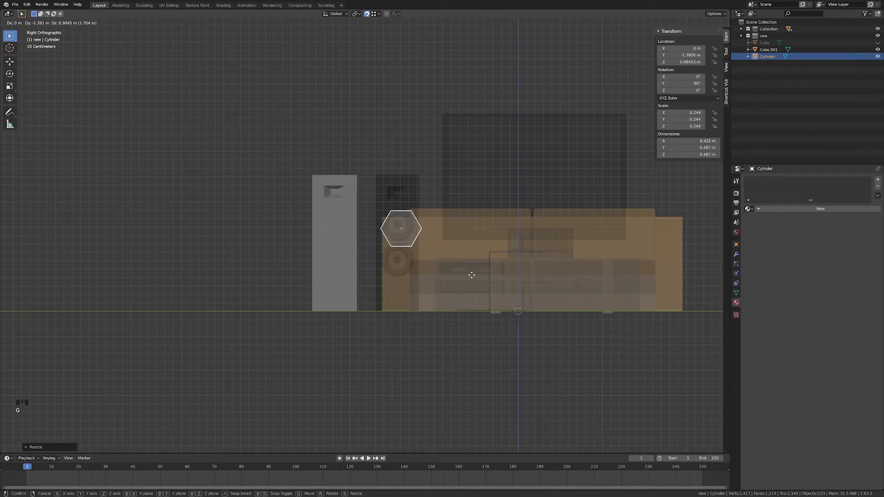
{"action": "left_click", "coordinate": [464, 274]}
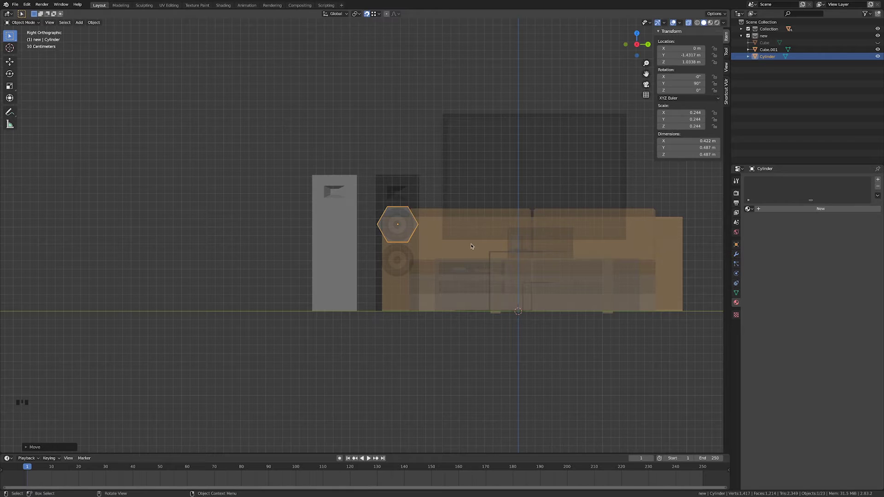
Scale the cylinder down uniformly to about 0.198 and centre it on the upper driver, about Y -1.435 m and Z 1.031 m.
{"action": "scroll", "coordinate": [474, 247], "scroll_direction": "up", "scroll_amount": 6}
{"action": "middle_click_drag", "start_coordinate": [586, 237], "coordinate": [500, 260], "text": "shift"}
{"action": "scroll", "coordinate": [499, 260], "scroll_direction": "up", "scroll_amount": 3}
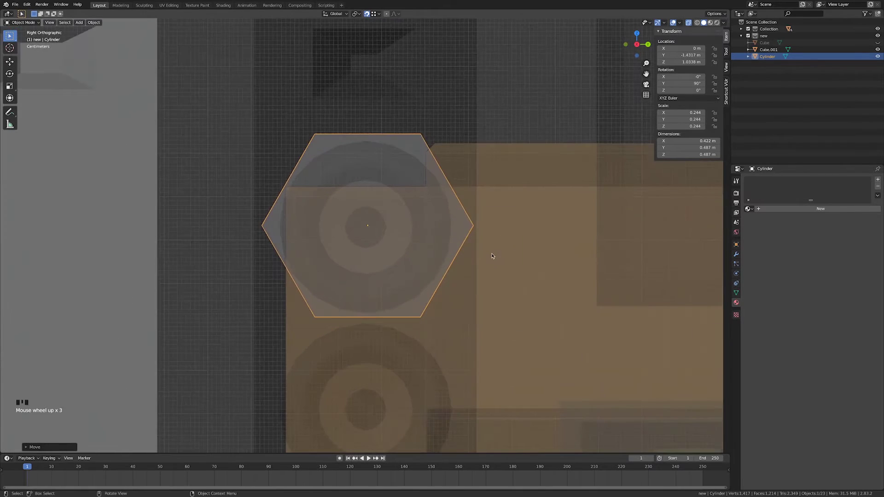
{"action": "key", "text": "s"}
{"action": "left_click", "coordinate": [490, 246]}
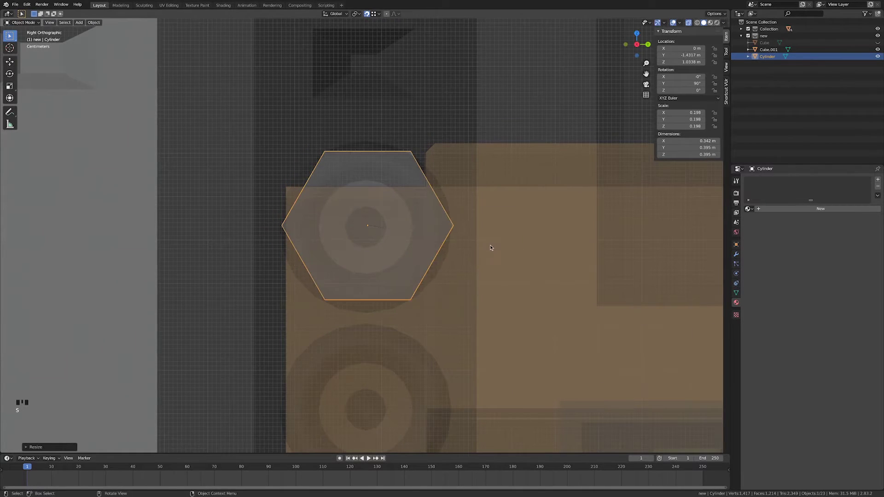
{"action": "key", "text": "g"}
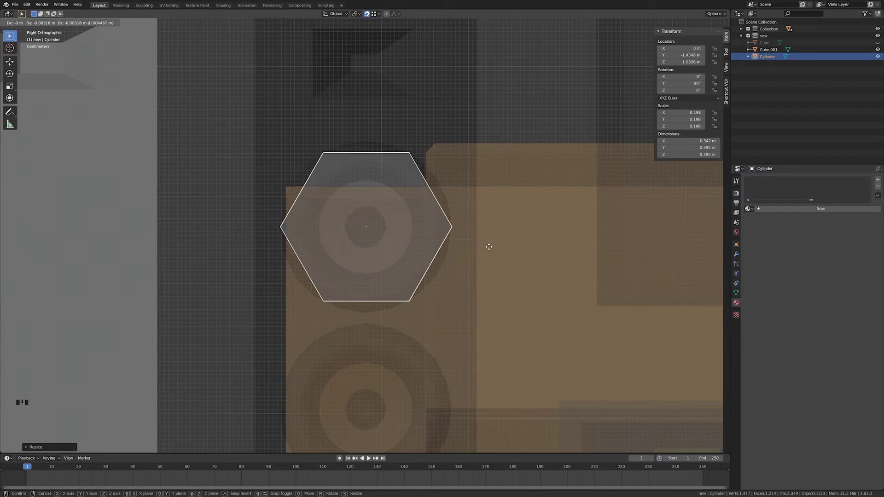
{"action": "left_click", "coordinate": [489, 246]}
Flatten the cylinder along the global X axis to a depth of about 0.19 m.
{"action": "scroll", "coordinate": [488, 247], "scroll_direction": "down", "scroll_amount": 4}
{"action": "middle_click_drag", "start_coordinate": [489, 246], "coordinate": [451, 272]}
{"action": "scroll", "coordinate": [451, 272], "scroll_direction": "down", "scroll_amount": 3}
{"action": "middle_click_drag", "start_coordinate": [323, 324], "coordinate": [389, 274], "text": "shift"}
{"action": "key", "text": "s"}
{"action": "key", "text": "x"}
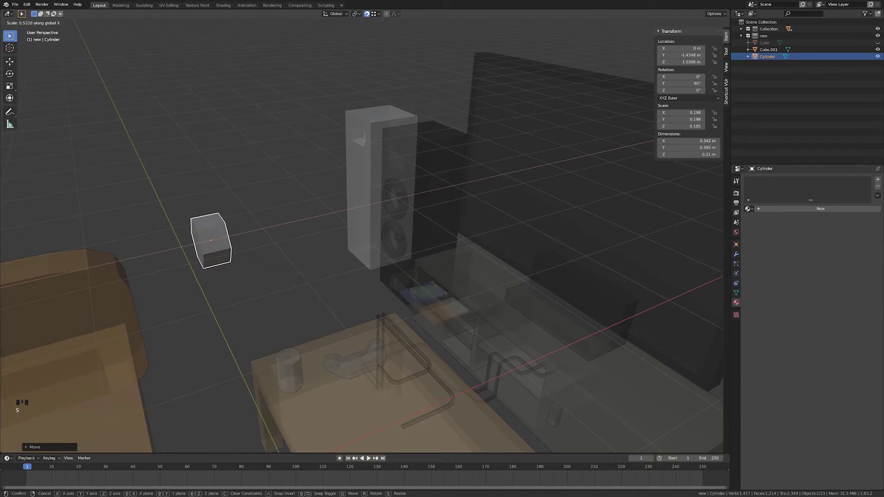
{"action": "left_click", "coordinate": [290, 278]}
Move the cylinder along X to the front of the original speaker, about X -1.69 m.
{"action": "middle_click_drag", "start_coordinate": [290, 279], "coordinate": [288, 276]}
{"action": "key", "text": "g"}
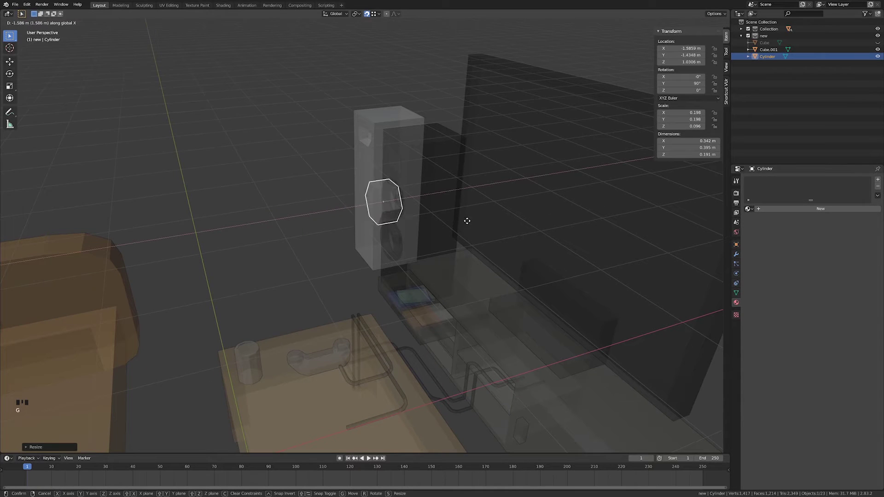
{"action": "left_click", "coordinate": [437, 227]}
In Edit Mode, inset the cylinder's front hexagonal face with a thickness of about 0.148.
{"action": "key", "text": "KP_3"}
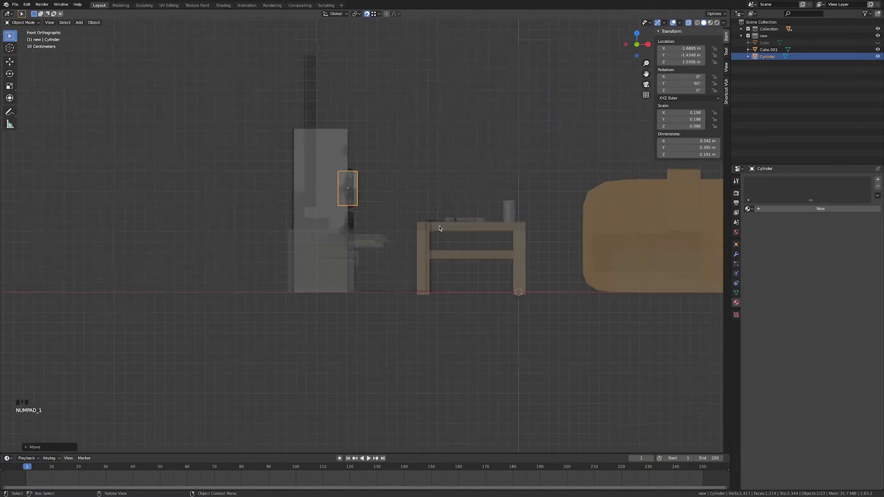
{"action": "scroll", "coordinate": [438, 229], "scroll_direction": "up", "scroll_amount": 6}
{"action": "middle_click_drag", "start_coordinate": [389, 259], "coordinate": [350, 381], "text": "shift"}
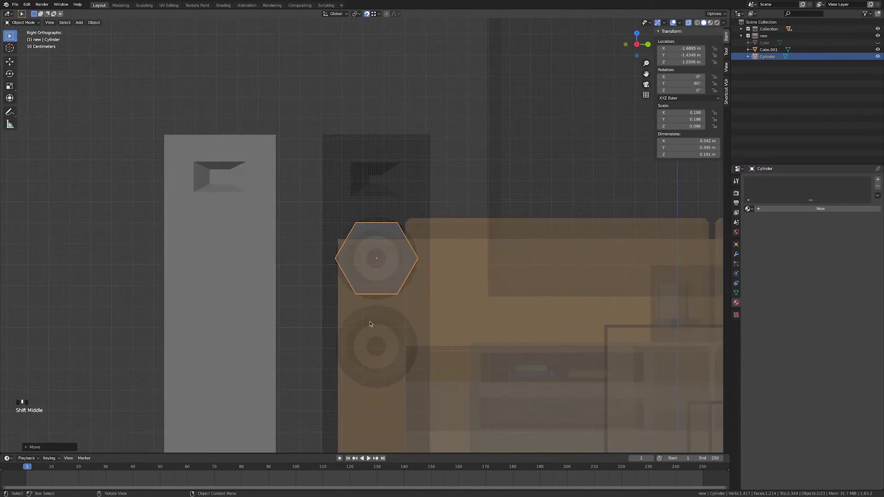
{"action": "key", "text": "Tab"}
{"action": "scroll", "coordinate": [494, 253], "scroll_direction": "up", "scroll_amount": 4}
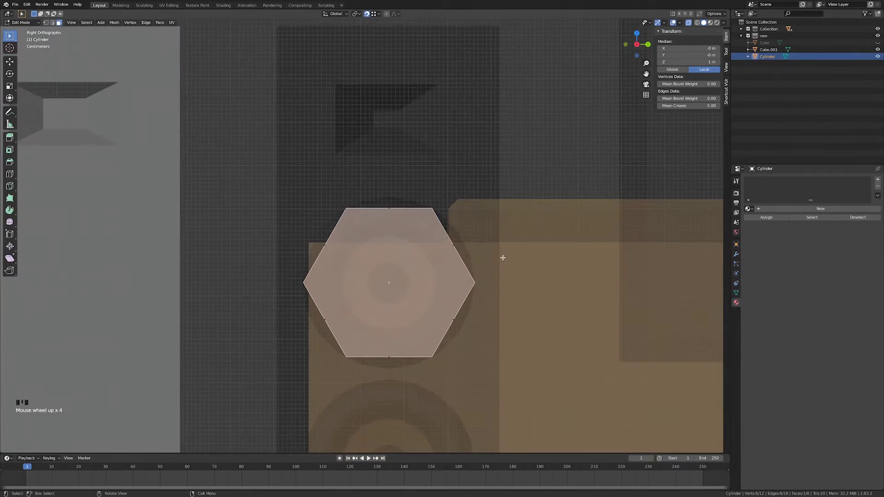
{"action": "key", "text": "i"}
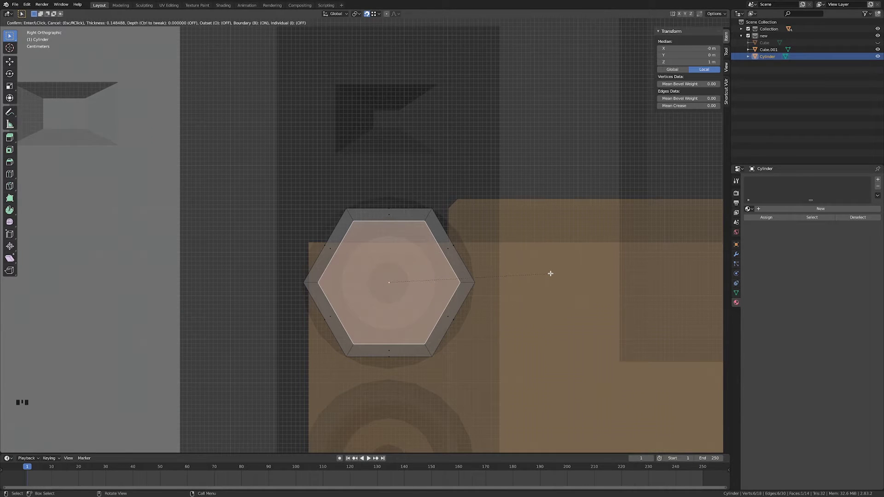
{"action": "left_click", "coordinate": [550, 274]}
Move the inset front face outward along the global X axis.
{"action": "scroll", "coordinate": [551, 274], "scroll_direction": "down", "scroll_amount": 4}
{"action": "middle_click_drag", "start_coordinate": [550, 274], "coordinate": [491, 285]}
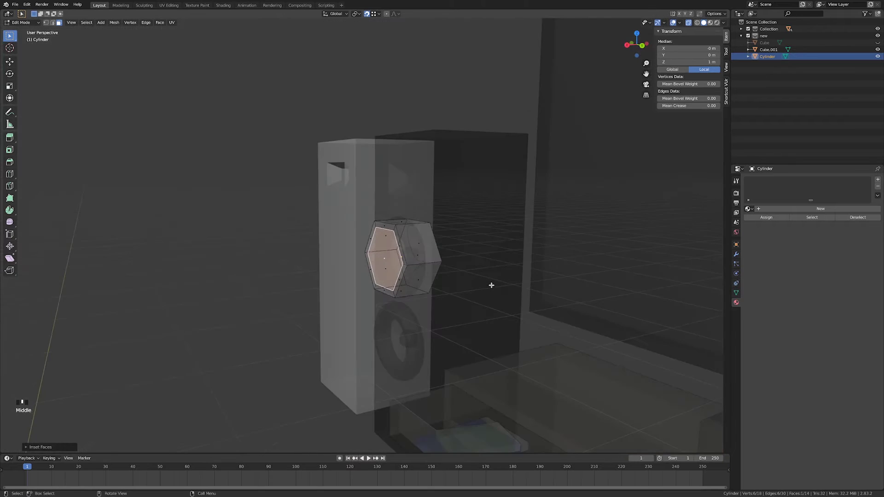
{"action": "scroll", "coordinate": [491, 285], "scroll_direction": "up", "scroll_amount": 2}
{"action": "key", "text": "g"}
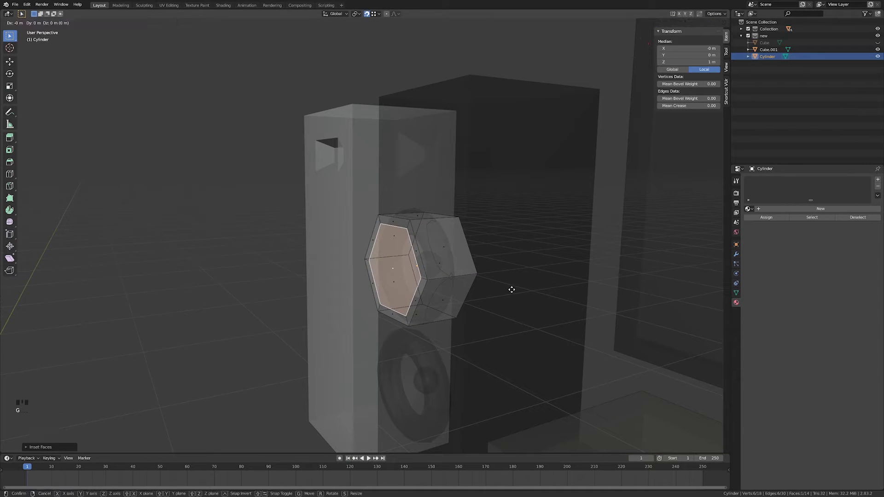
{"action": "key", "text": "x"}
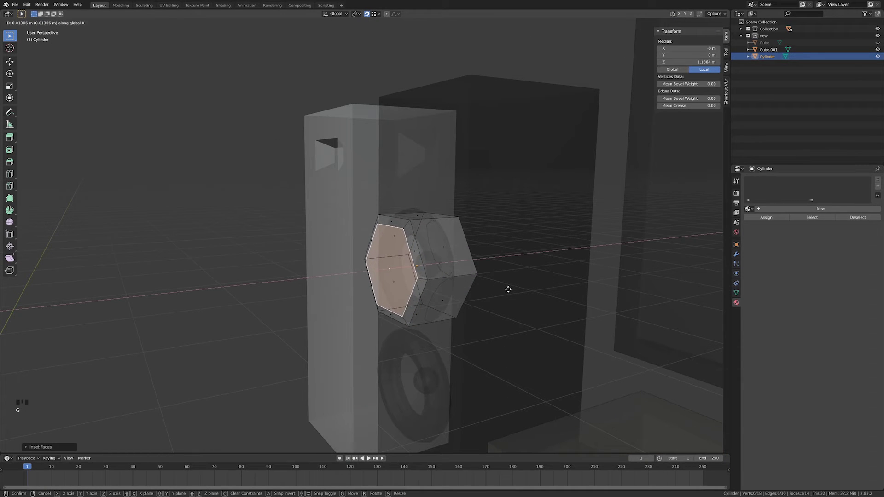
Push the cylinder's inset front face outward along X and inset it again by about 0.15.
{"action": "left_click", "coordinate": [507, 290]}
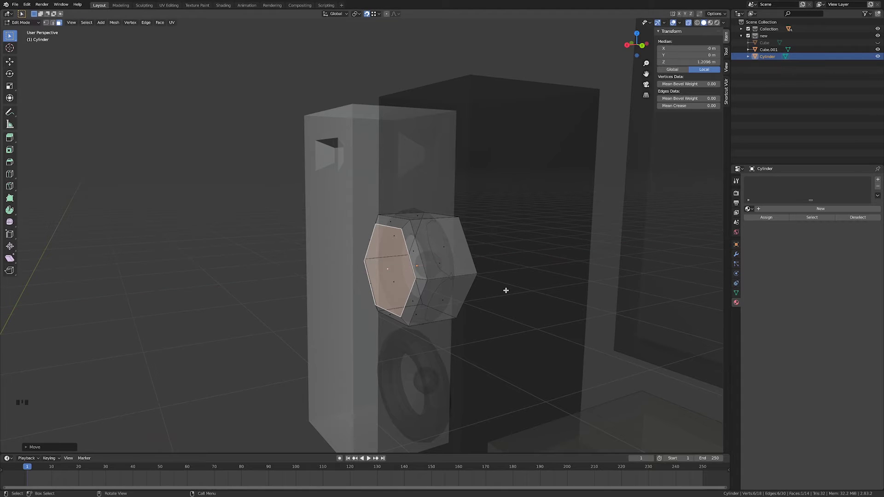
{"action": "key", "text": "KP_3"}
{"action": "scroll", "coordinate": [506, 290], "scroll_direction": "up", "scroll_amount": 2}
{"action": "scroll", "coordinate": [506, 290], "scroll_direction": "up", "scroll_amount": 2}
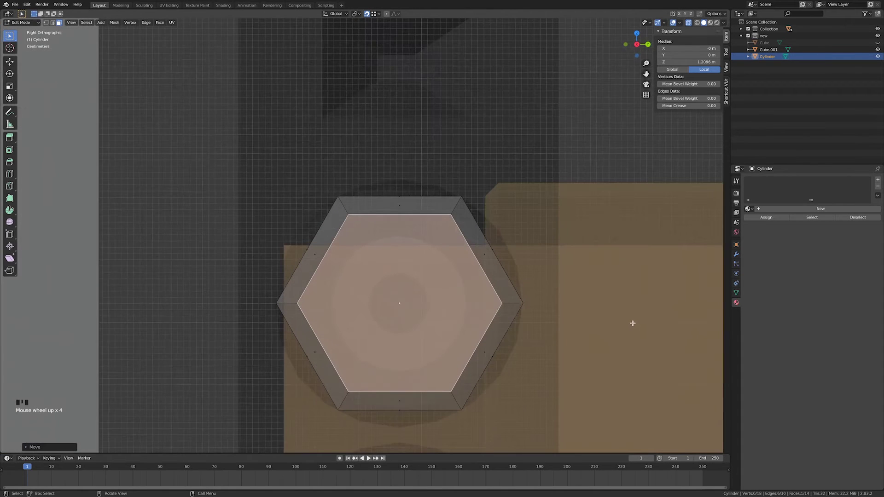
{"action": "key", "text": "i"}
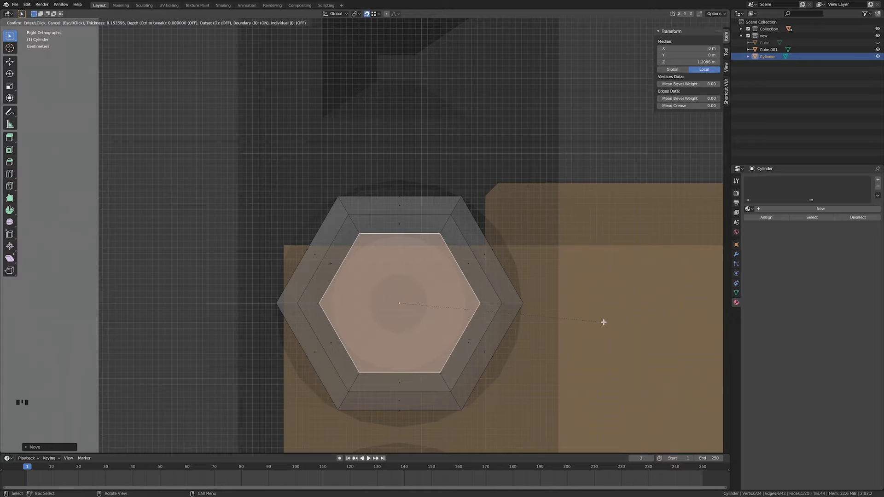
{"action": "left_click", "coordinate": [603, 321]}
Move the innermost front face of the hexagonal cylinder outward along X by about 0.01 m.
{"action": "scroll", "coordinate": [601, 322], "scroll_direction": "down", "scroll_amount": 3}
{"action": "middle_click_drag", "start_coordinate": [601, 321], "coordinate": [554, 321]}
{"action": "key", "text": "g"}
{"action": "middle_click", "coordinate": [555, 322]}
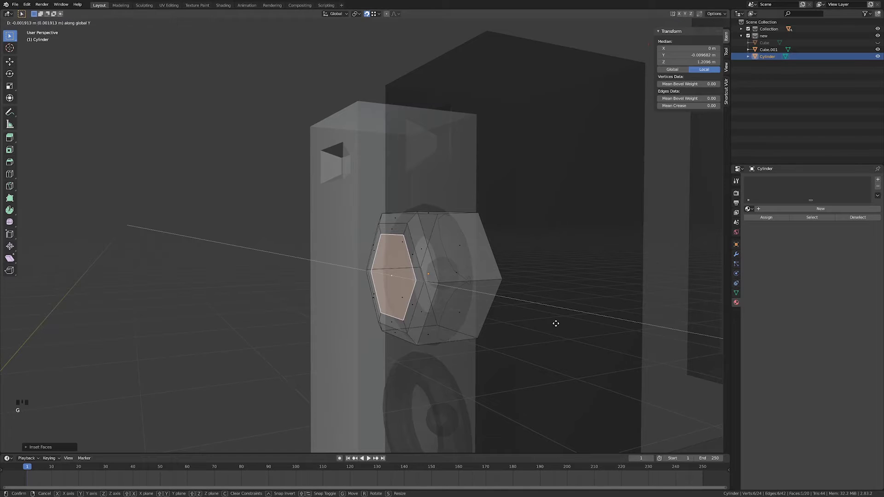
{"action": "right_click", "coordinate": [556, 323]}
{"action": "key", "text": "g"}
{"action": "middle_click", "coordinate": [554, 324]}
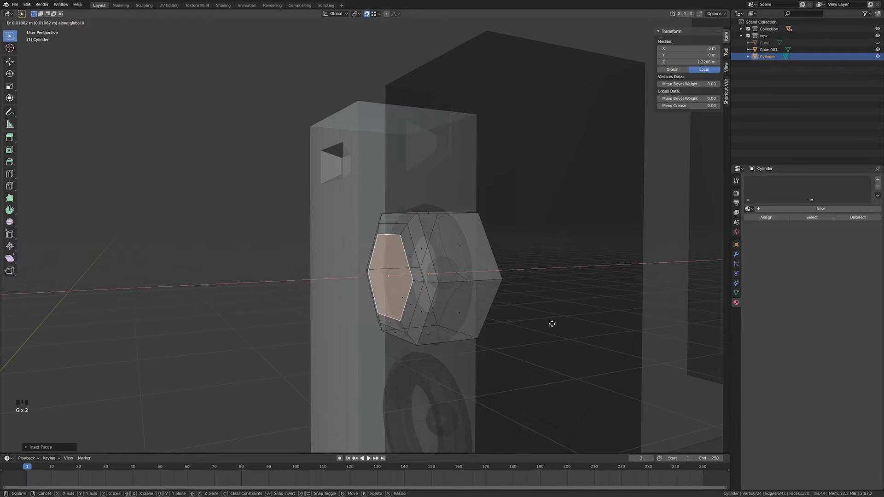
{"action": "left_click", "coordinate": [552, 323]}
Extrude the innermost hexagonal face and move it back into the cylinder along X by about 0.1 m.
{"action": "key", "text": "KP_3"}
{"action": "scroll", "coordinate": [551, 322], "scroll_direction": "up", "scroll_amount": 2}
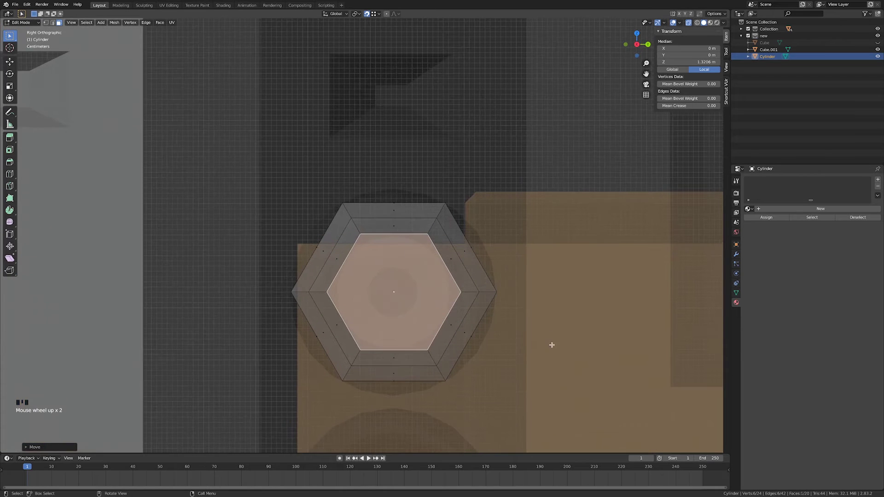
{"action": "key", "text": "e"}
{"action": "left_click", "coordinate": [557, 329]}
{"action": "middle_click_drag", "start_coordinate": [556, 329], "coordinate": [580, 331]}
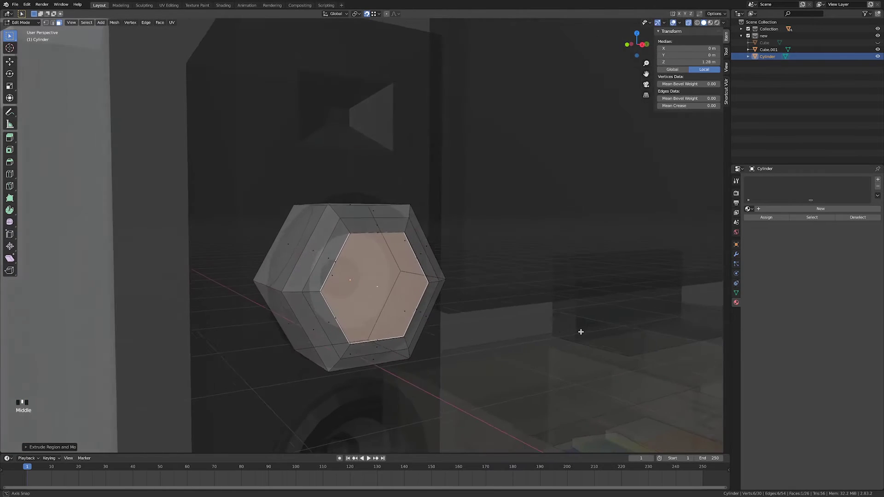
{"action": "key", "text": "g"}
{"action": "key", "text": "x"}
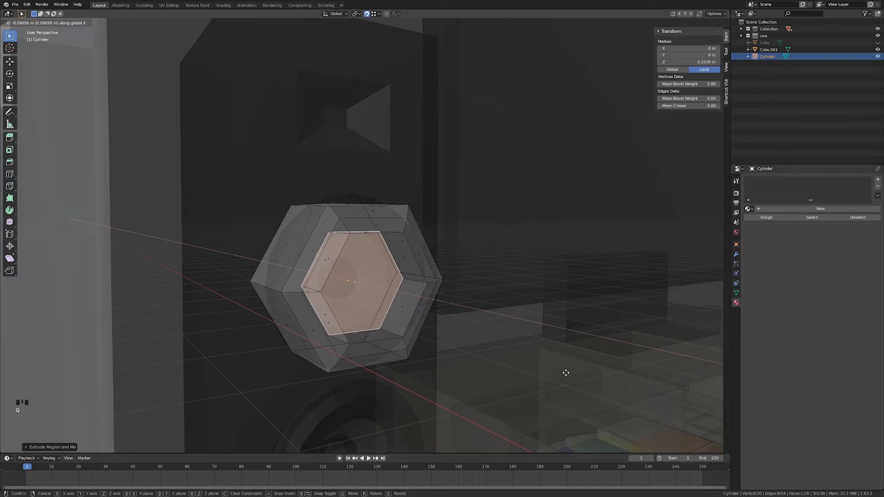
{"action": "left_click", "coordinate": [562, 371]}
Scale the recessed hexagonal face down in two passes so the cavity tapers inward.
{"action": "middle_click_drag", "start_coordinate": [561, 366], "coordinate": [531, 365]}
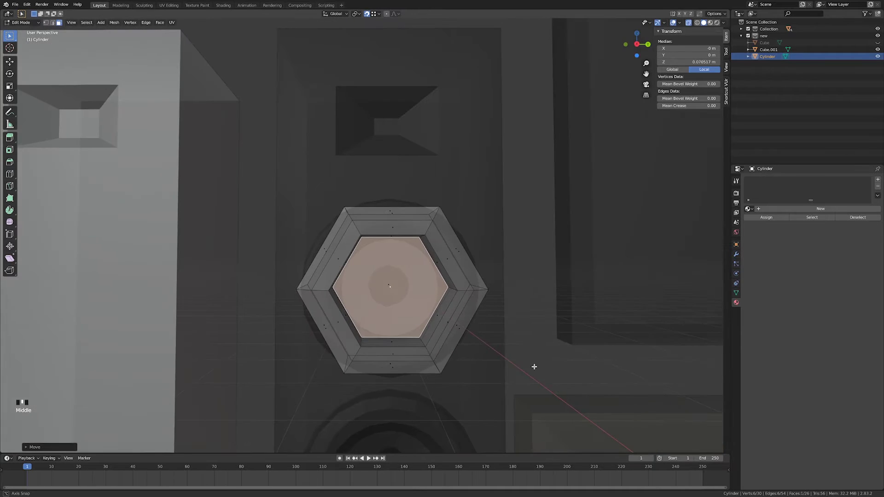
{"action": "key", "text": "s"}
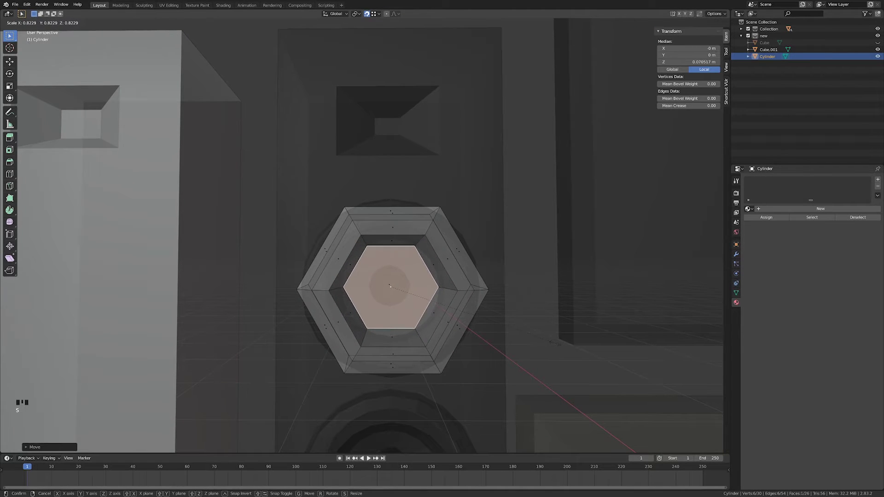
{"action": "left_click", "coordinate": [553, 343]}
{"action": "key", "text": "Tab"}
{"action": "key", "text": "KP_3"}
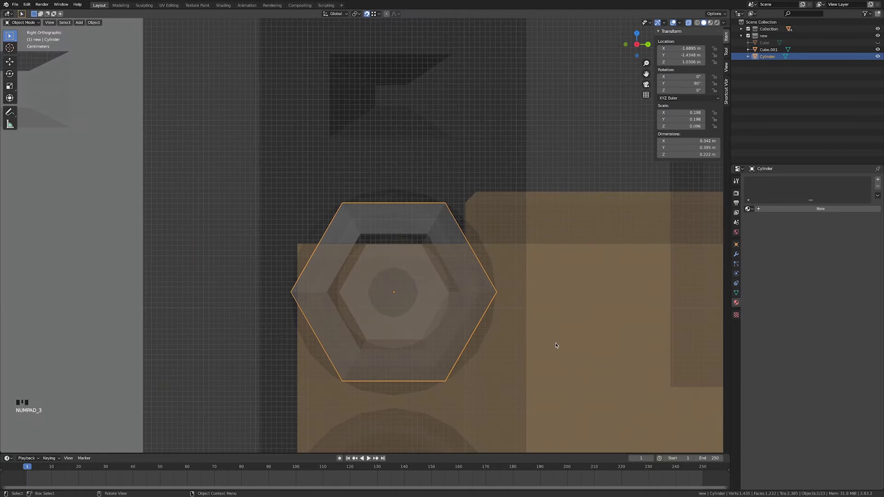
{"action": "scroll", "coordinate": [394, 292], "scroll_direction": "down", "scroll_amount": 5}
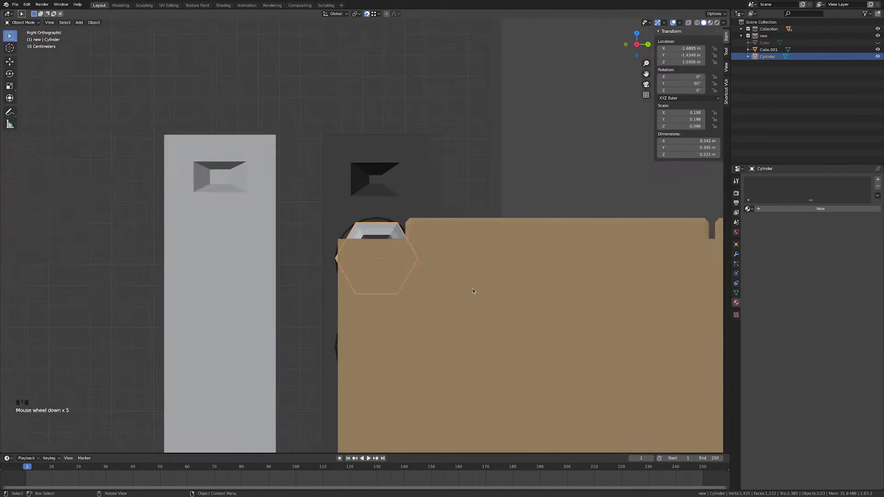
{"action": "middle_click_drag", "start_coordinate": [378, 304], "coordinate": [506, 300]}
{"action": "key", "text": "Tab"}
{"action": "key", "text": "s"}
{"action": "left_click", "coordinate": [466, 295]}
Move the recessed face outward along X by about 0.07 m to make the cavity shallower, and rescale it.
{"action": "scroll", "coordinate": [460, 296], "scroll_direction": "down", "scroll_amount": 2}
{"action": "key", "text": "g"}
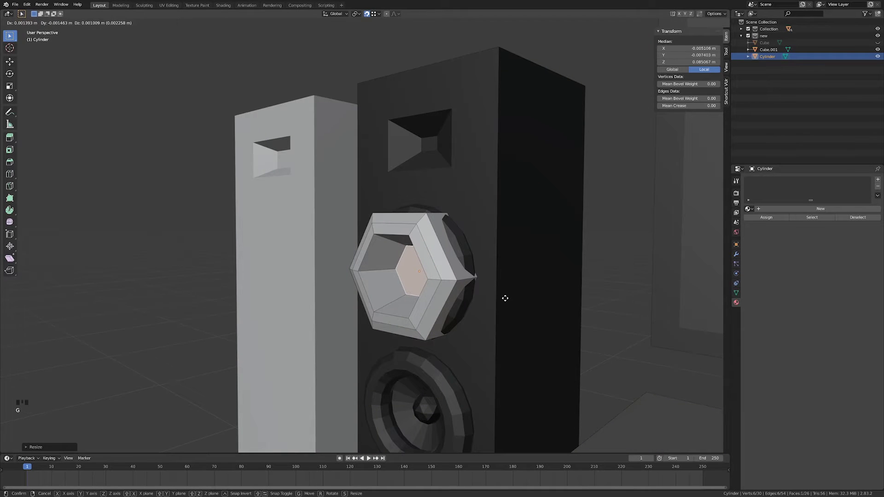
{"action": "key", "text": "x"}
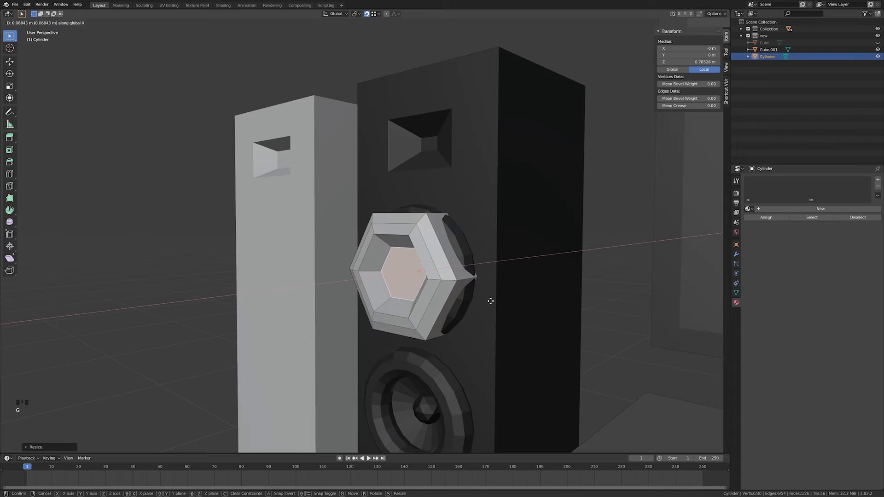
{"action": "left_click", "coordinate": [490, 302]}
{"action": "middle_click_drag", "start_coordinate": [491, 302], "coordinate": [460, 300]}
{"action": "scroll", "coordinate": [524, 310], "scroll_direction": "up", "scroll_amount": 2}
{"action": "key", "text": "s"}
{"action": "left_click", "coordinate": [528, 320]}
{"action": "scroll", "coordinate": [491, 309], "scroll_direction": "down", "scroll_amount": 2}
Try smooth shading on the hexagonal cylinder and return it to flat shading.
{"action": "key", "text": "Tab"}
{"action": "right_click", "coordinate": [444, 295]}
{"action": "left_click", "coordinate": [444, 294]}
{"action": "key", "text": "Tab"}
{"action": "key", "text": "Tab"}
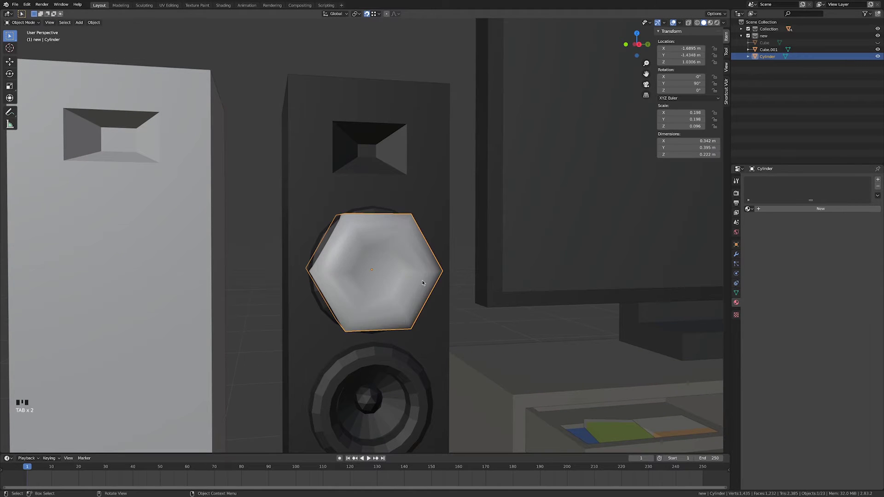
{"action": "right_click", "coordinate": [423, 282]}
{"action": "left_click", "coordinate": [423, 287]}
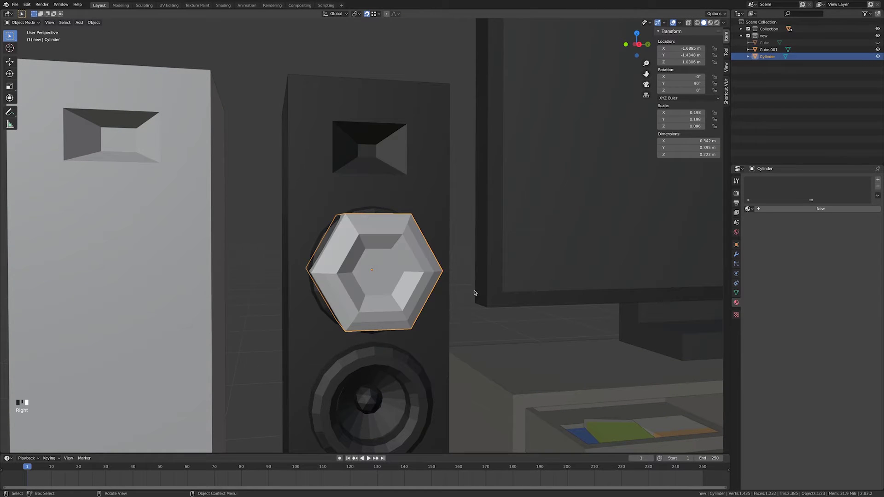
Flatten the whole hexagonal cylinder along X to about 0.51 of its depth.
{"action": "middle_click_drag", "start_coordinate": [423, 287], "coordinate": [395, 291]}
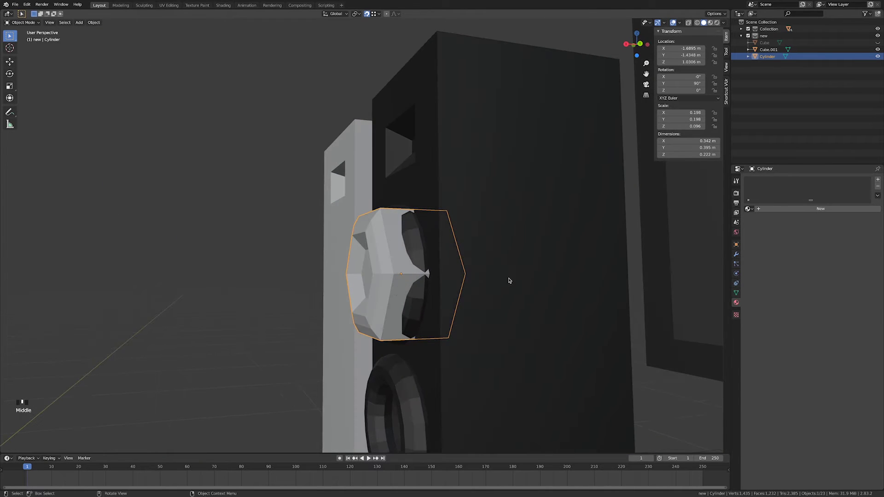
{"action": "key", "text": "s"}
{"action": "key", "text": "x"}
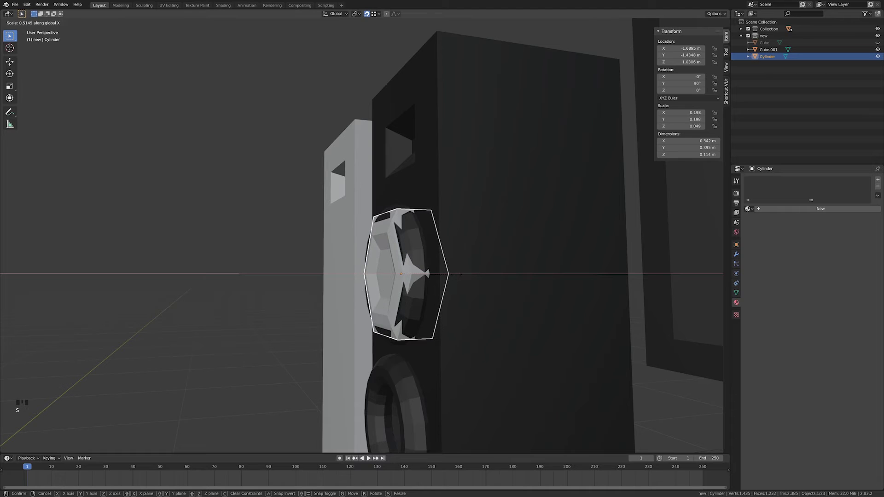
{"action": "left_click", "coordinate": [460, 275]}
{"action": "middle_click_drag", "start_coordinate": [458, 274], "coordinate": [518, 284]}
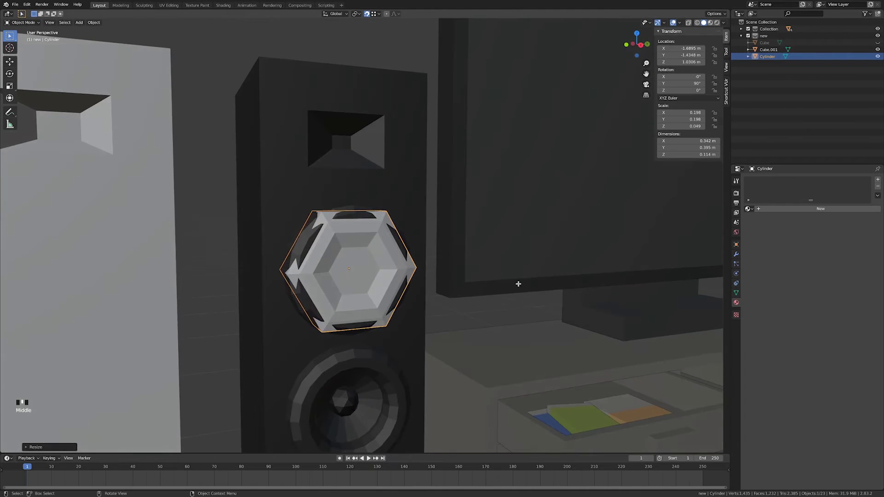
Move the recessed centre face deeper into the speaker along X by about 0.07 m and leave Edit Mode.
{"action": "key", "text": "Tab"}
{"action": "key", "text": "g"}
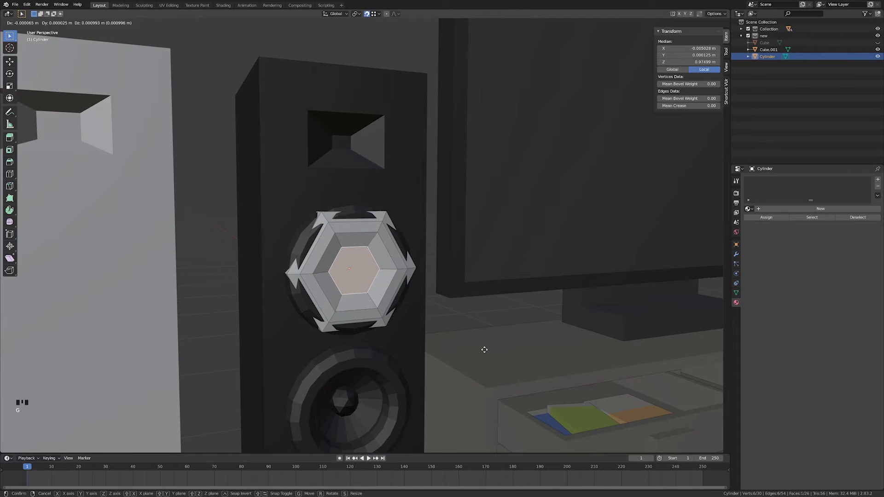
{"action": "key", "text": "x"}
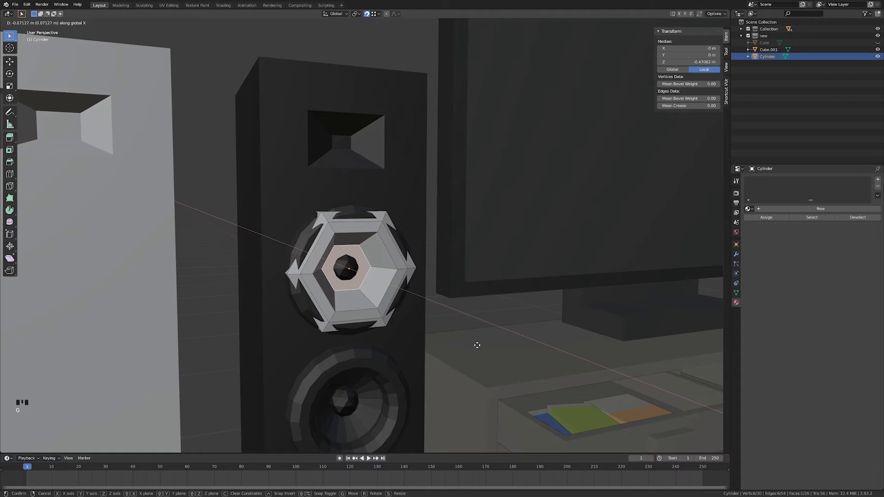
{"action": "left_click", "coordinate": [477, 345]}
{"action": "mouse_move", "coordinate": [475, 345]}
{"action": "middle_mouse_down"}
{"action": "mouse_move", "coordinate": [448, 337]}
{"action": "mouse_move", "coordinate": [464, 339]}
{"action": "middle_mouse_up"}
{"action": "key", "text": "Tab"}
{"action": "scroll", "coordinate": [467, 337], "scroll_direction": "down", "scroll_amount": 2}
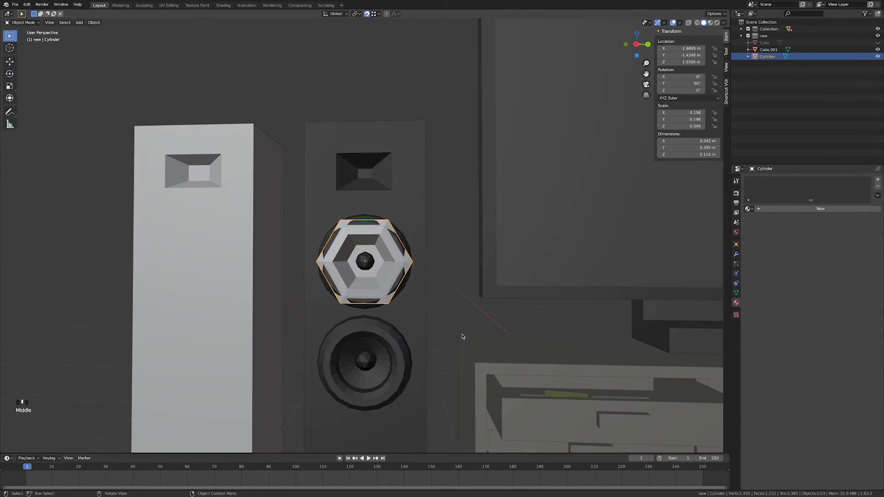
{"action": "key", "text": "g"}
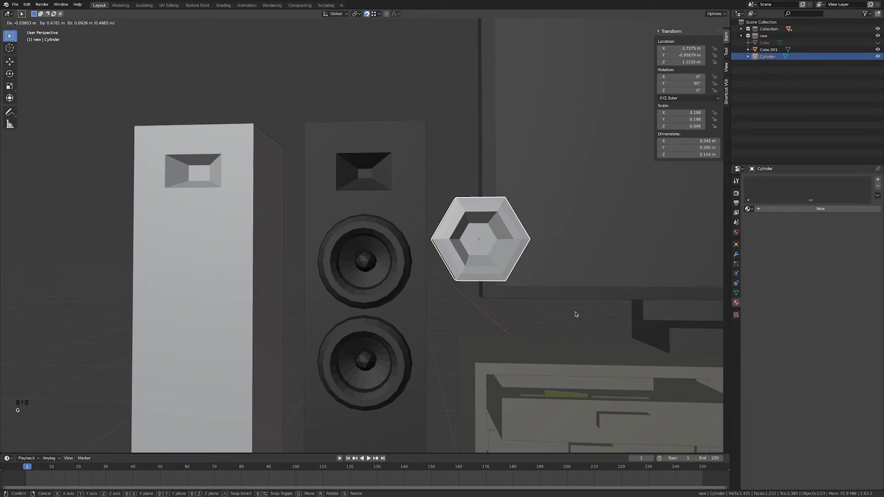
{"action": "left_click", "coordinate": [488, 330]}
{"action": "key", "text": "KP_1"}
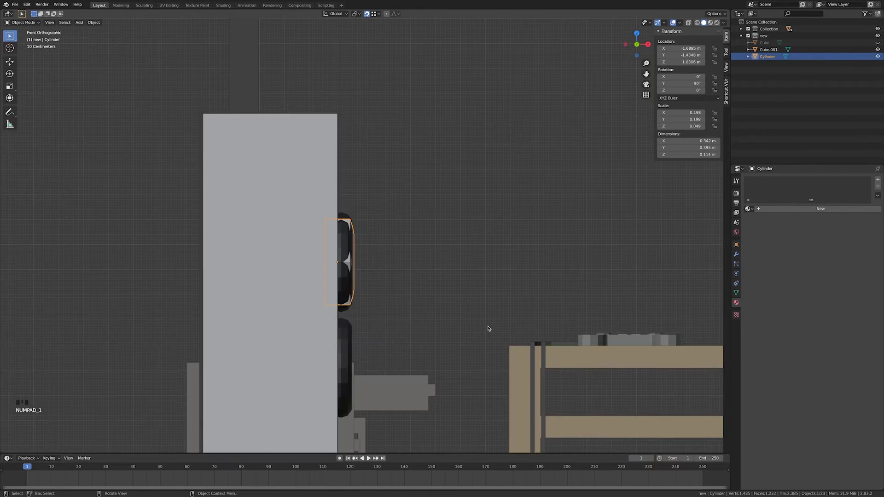
Add a new hexagonal cylinder mesh at the origin and rotate it 90° about the Y axis.
{"action": "key", "text": "KP_3"}
{"action": "scroll", "coordinate": [487, 328], "scroll_direction": "down", "scroll_amount": 3}
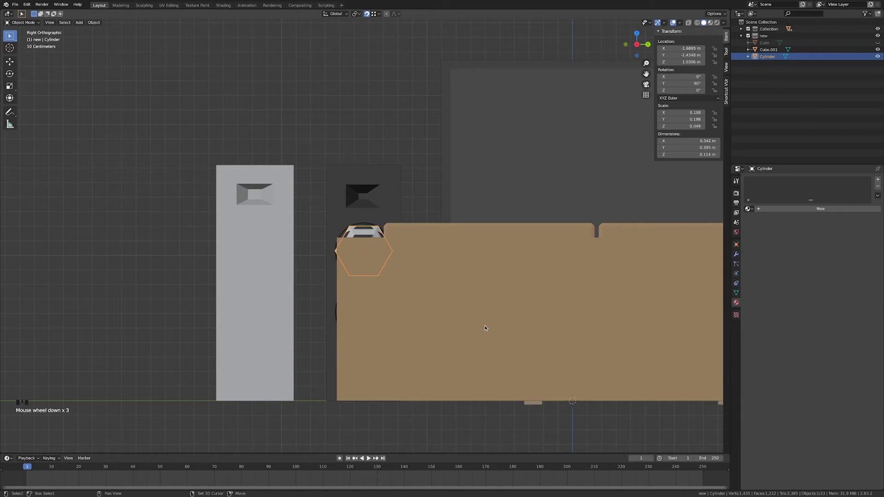
{"action": "key", "text": "shift+a"}
{"action": "mouse_move", "coordinate": [486, 327]}
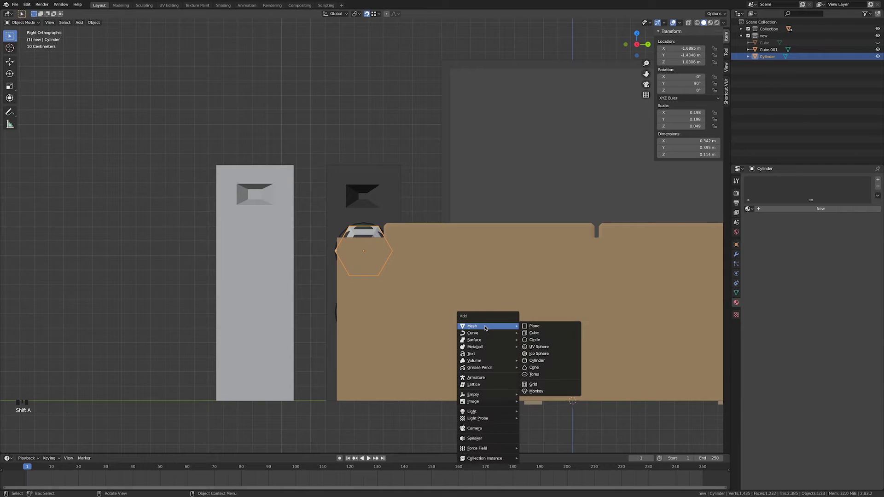
{"action": "left_click", "coordinate": [546, 360]}
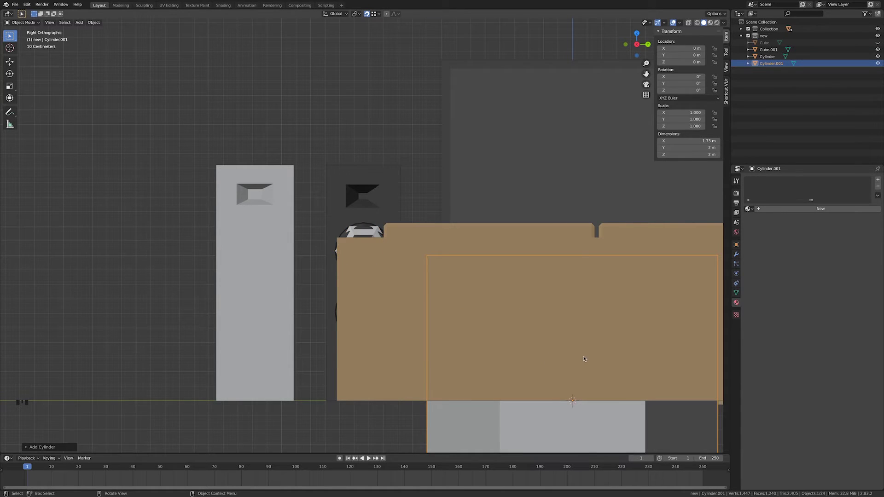
{"action": "scroll", "coordinate": [584, 359], "scroll_direction": "down", "scroll_amount": 4}
{"action": "type", "text": "ry90"}
{"action": "key", "text": "Return"}
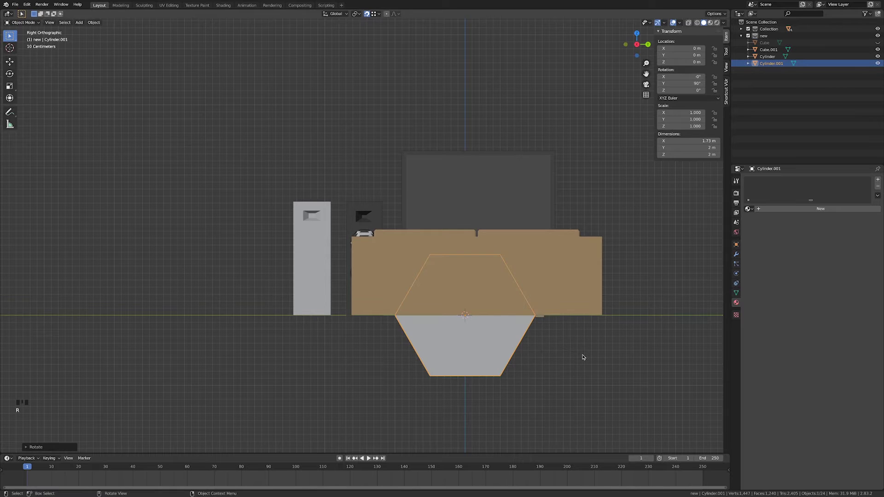
Delete the new cylinder's hexagonal end face on the TV side.
{"action": "scroll", "coordinate": [587, 356], "scroll_direction": "down", "scroll_amount": 3}
{"action": "key", "text": "Tab"}
{"action": "middle_click_drag", "start_coordinate": [590, 355], "coordinate": [517, 383]}
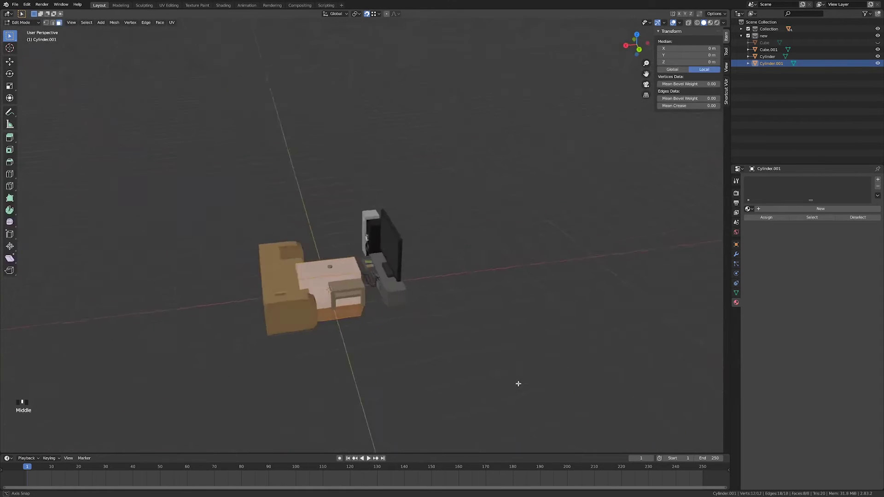
{"action": "scroll", "coordinate": [505, 371], "scroll_direction": "up", "scroll_amount": 4}
{"action": "left_click", "coordinate": [328, 349]}
{"action": "key", "text": "x"}
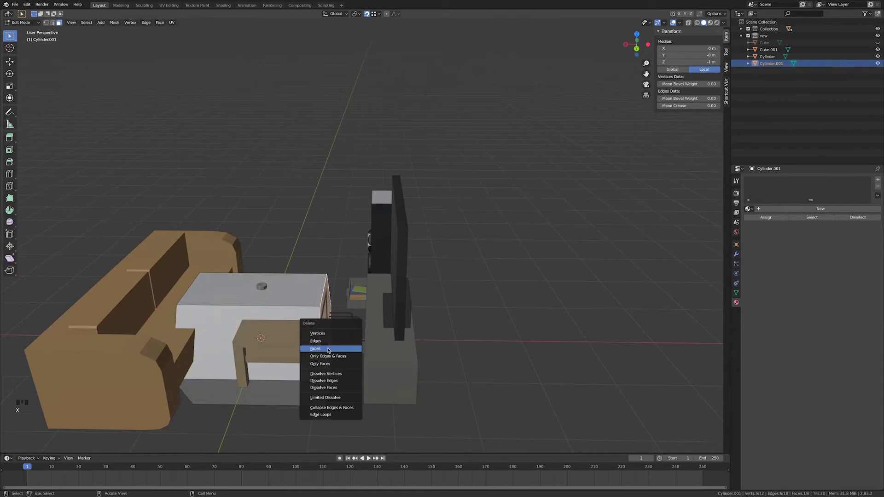
{"action": "left_click", "coordinate": [329, 349]}
Scale the new cylinder's remaining end face, on the sofa side, down to about two-thirds to taper the body.
{"action": "key", "text": "Tab"}
{"action": "scroll", "coordinate": [332, 356], "scroll_direction": "down", "scroll_amount": 4}
{"action": "middle_click_drag", "start_coordinate": [357, 355], "coordinate": [385, 346]}
{"action": "key", "text": "Tab"}
{"action": "left_click", "coordinate": [346, 314]}
{"action": "key", "text": "s"}
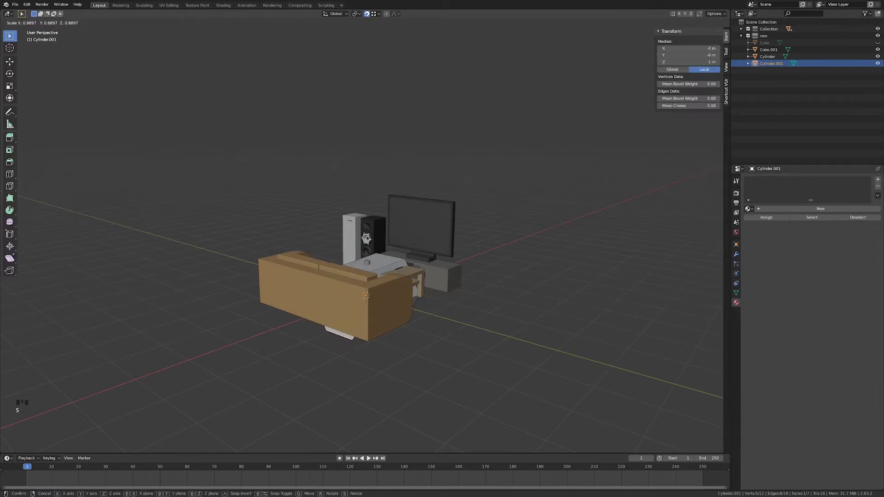
{"action": "left_click", "coordinate": [452, 363]}
Move the tapered cylinder in the side view to about Y -1.34 m, Z 1.01 m over the dark speaker's upper driver, and enable X-ray.
{"action": "key", "text": "Tab"}
{"action": "key", "text": "KP_1"}
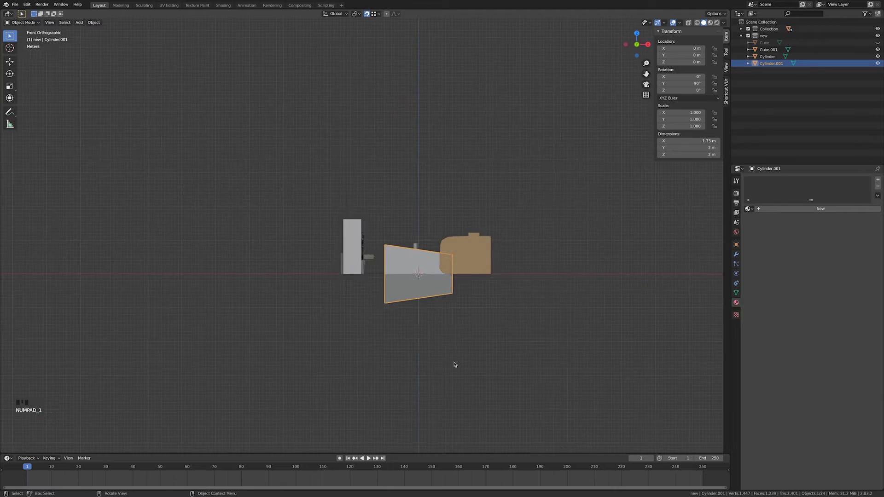
{"action": "scroll", "coordinate": [455, 364], "scroll_direction": "up", "scroll_amount": 2}
{"action": "key", "text": "KP_3"}
{"action": "key", "text": "g"}
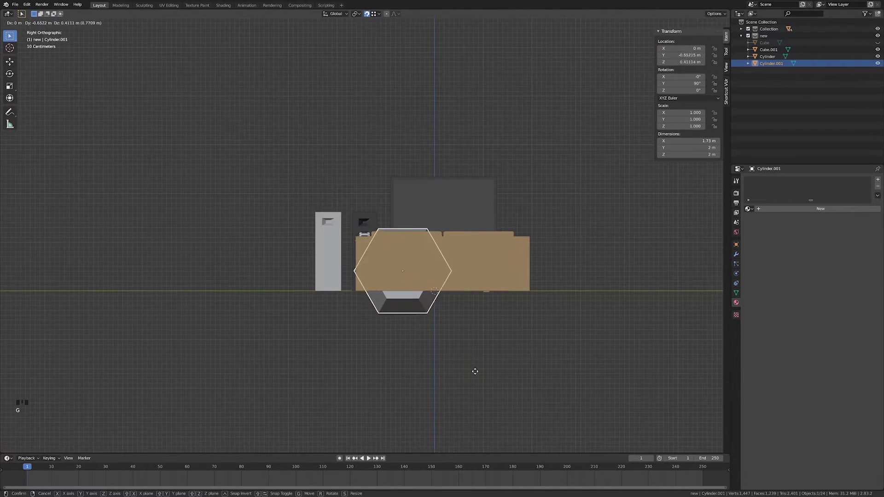
{"action": "left_click", "coordinate": [459, 333]}
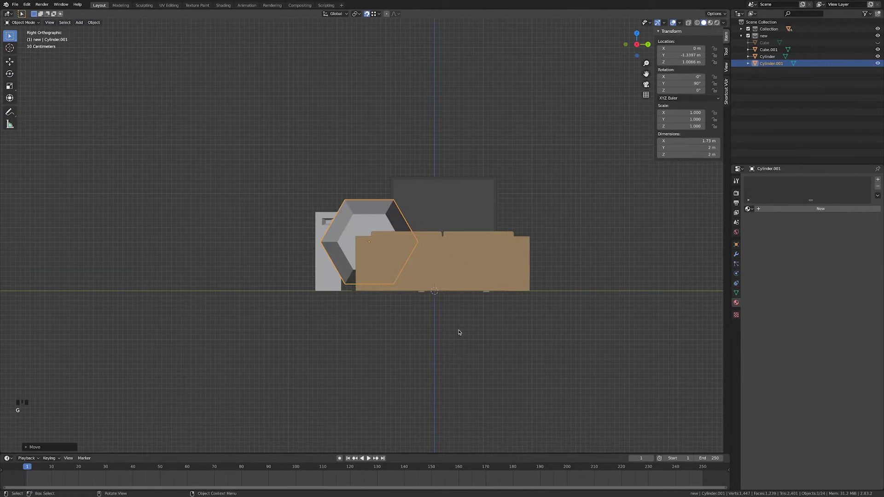
{"action": "left_click", "coordinate": [689, 22]}
{"action": "scroll", "coordinate": [491, 158], "scroll_direction": "up", "scroll_amount": 10}
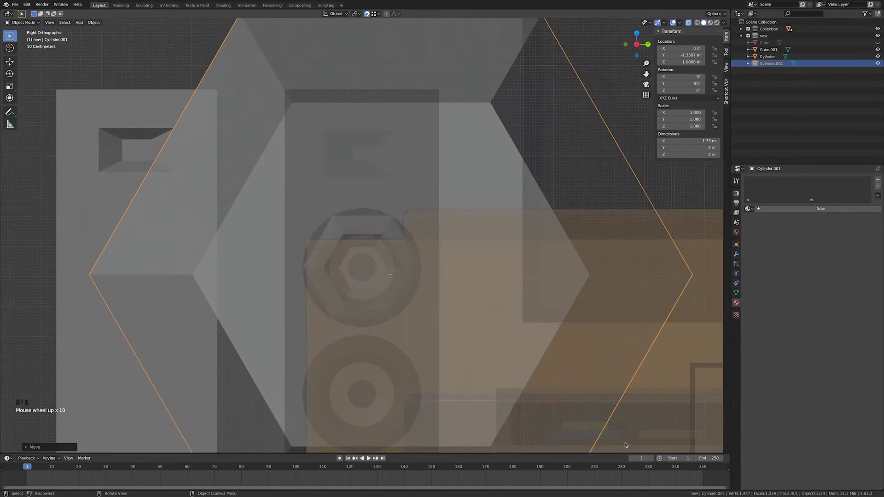
Scale the tapered cylinder down to about 0.055 and center it on the dark speaker's upper driver at about Y -1.437 m, Z 1.03 m.
{"action": "key", "text": "g"}
{"action": "right_click", "coordinate": [610, 428]}
{"action": "key", "text": "s"}
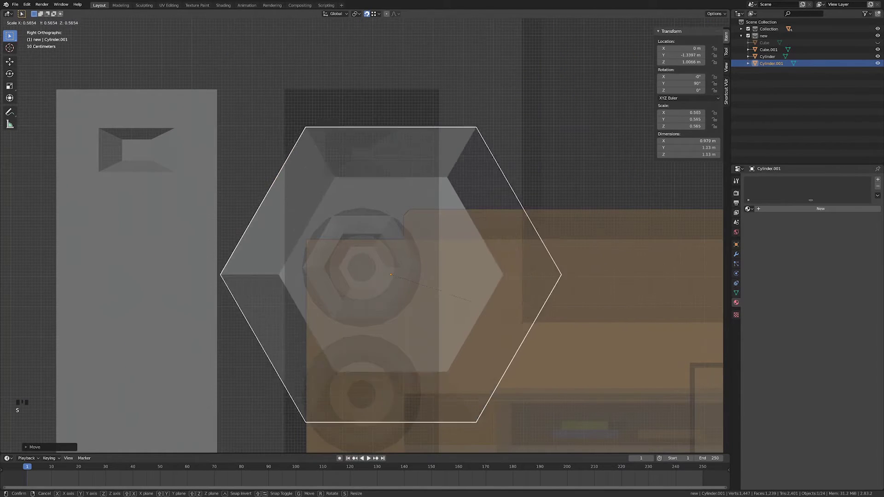
{"action": "left_click", "coordinate": [456, 325]}
{"action": "key", "text": "g"}
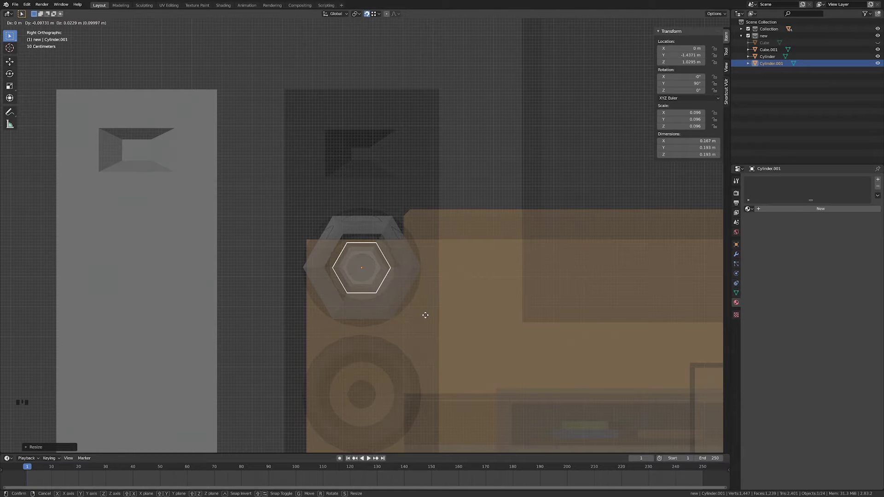
{"action": "left_click", "coordinate": [426, 315]}
{"action": "key", "text": "s"}
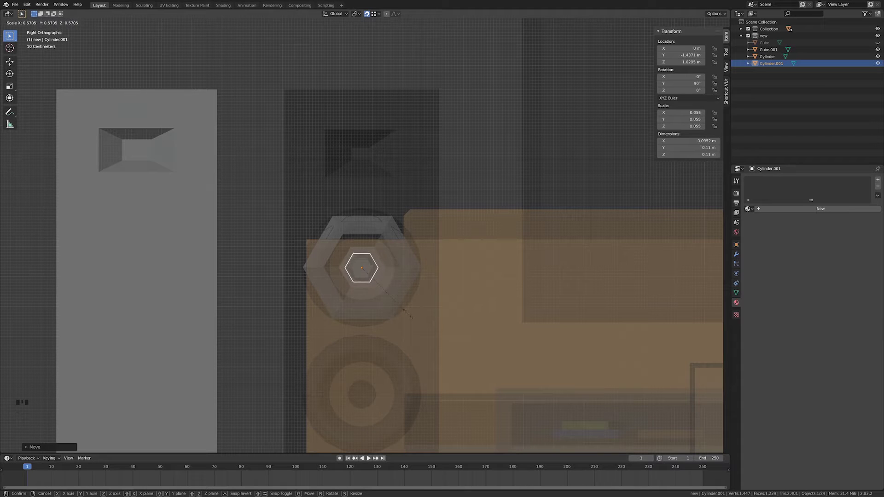
{"action": "left_click", "coordinate": [410, 317]}
{"action": "key", "text": "alt+z"}
Move the small tapered cylinder along the X axis to about -1.66 m, onto the front of the dark speaker.
{"action": "scroll", "coordinate": [498, 157], "scroll_direction": "down", "scroll_amount": 4}
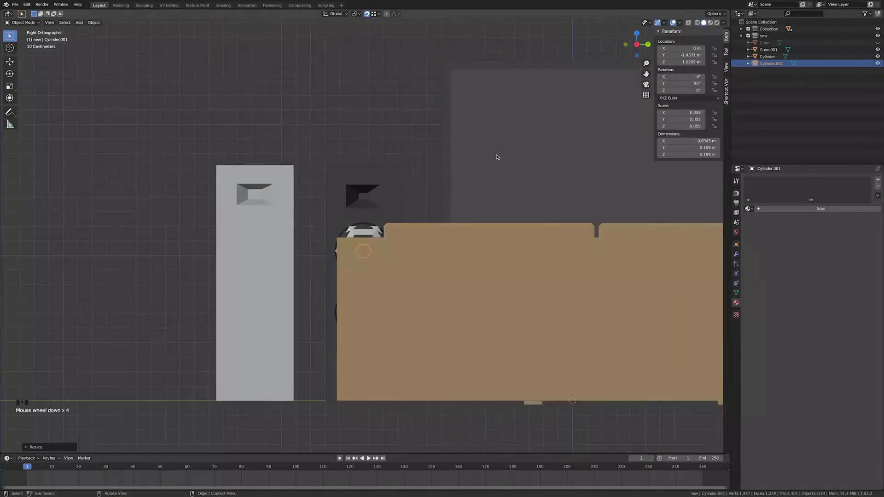
{"action": "middle_click_drag", "start_coordinate": [498, 157], "coordinate": [428, 324]}
{"action": "key", "text": "g"}
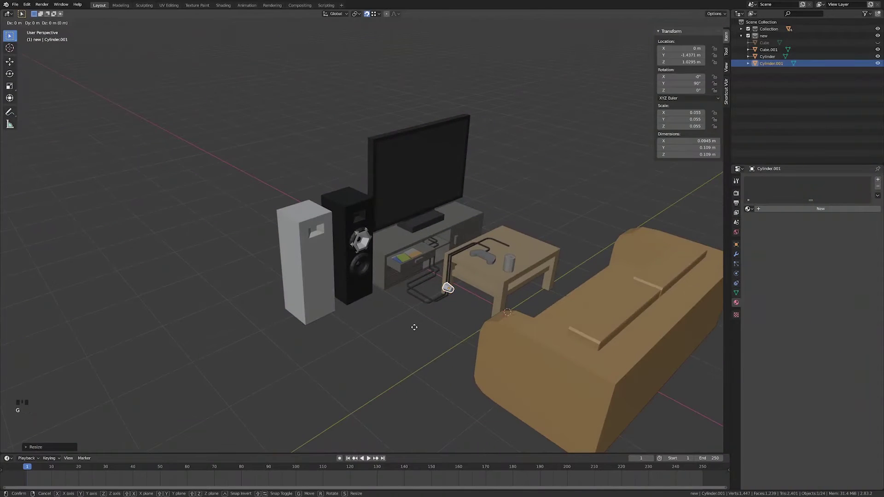
{"action": "key", "text": "x"}
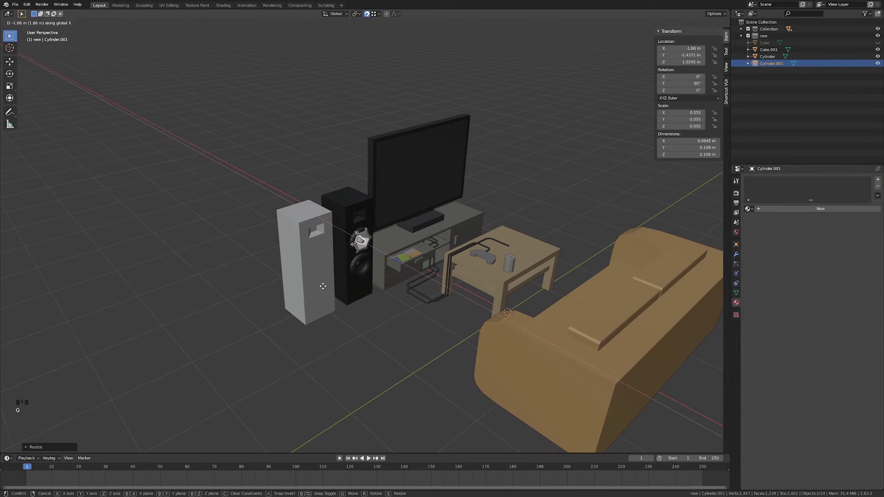
{"action": "left_click", "coordinate": [322, 286]}
Flatten the small cylinder along the X axis to about 0.049 m thick.
{"action": "scroll", "coordinate": [323, 286], "scroll_direction": "up", "scroll_amount": 5}
{"action": "key", "text": "s"}
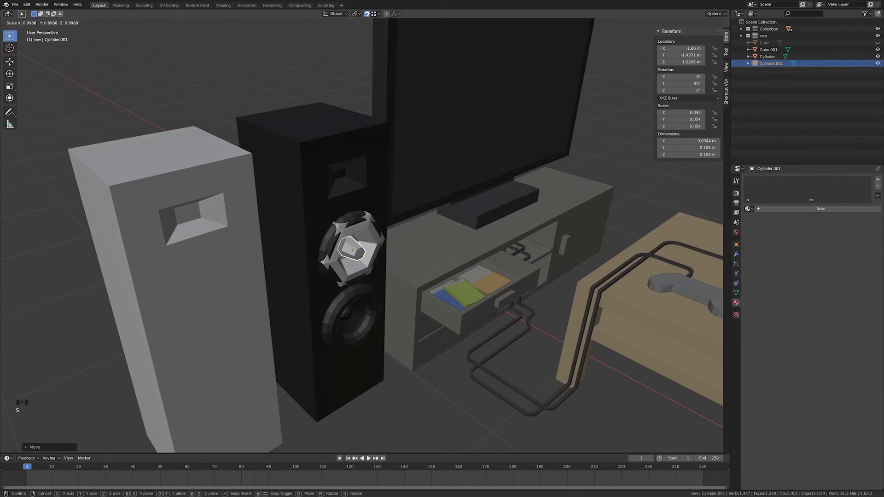
{"action": "key", "text": "x"}
{"action": "left_click", "coordinate": [387, 313]}
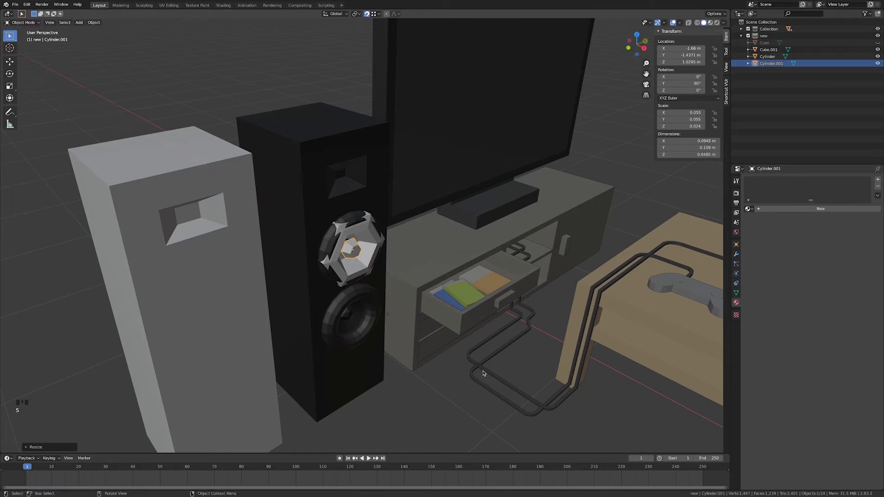
Move the flattened cylinder back along X to about -1.69 m so it sits inside the larger hexagonal driver.
{"action": "key", "text": "g"}
{"action": "key", "text": "x"}
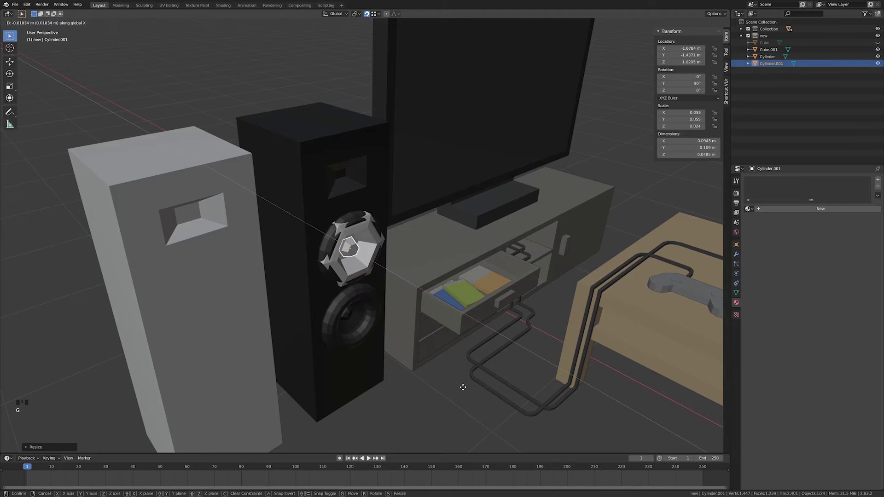
{"action": "left_click", "coordinate": [462, 387]}
{"action": "mouse_move", "coordinate": [462, 387]}
{"action": "middle_mouse_down"}
{"action": "mouse_move", "coordinate": [440, 366]}
{"action": "mouse_move", "coordinate": [464, 375]}
{"action": "middle_mouse_up"}
{"action": "scroll", "coordinate": [440, 366], "scroll_direction": "up", "scroll_amount": 4}
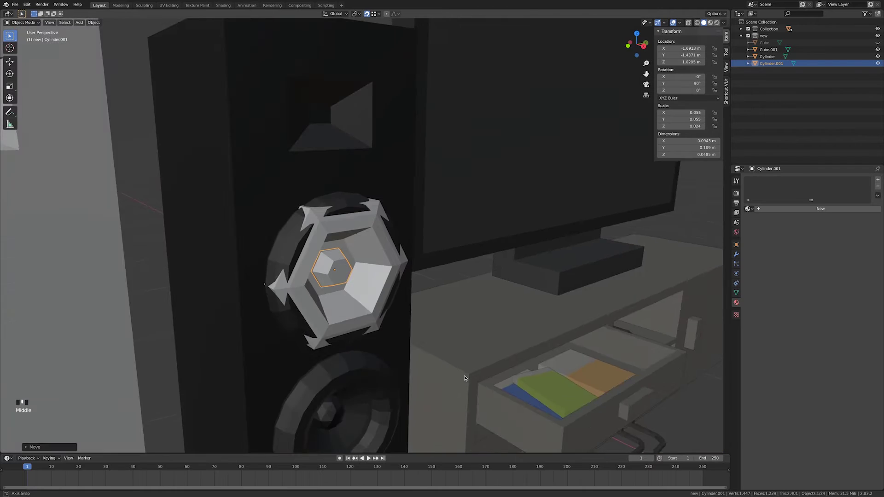
Join the small center cylinder with the larger hexagonal driver into one object.
{"action": "scroll", "coordinate": [464, 370], "scroll_direction": "up", "scroll_amount": 3}
{"action": "left_click", "coordinate": [379, 324], "text": "shift"}
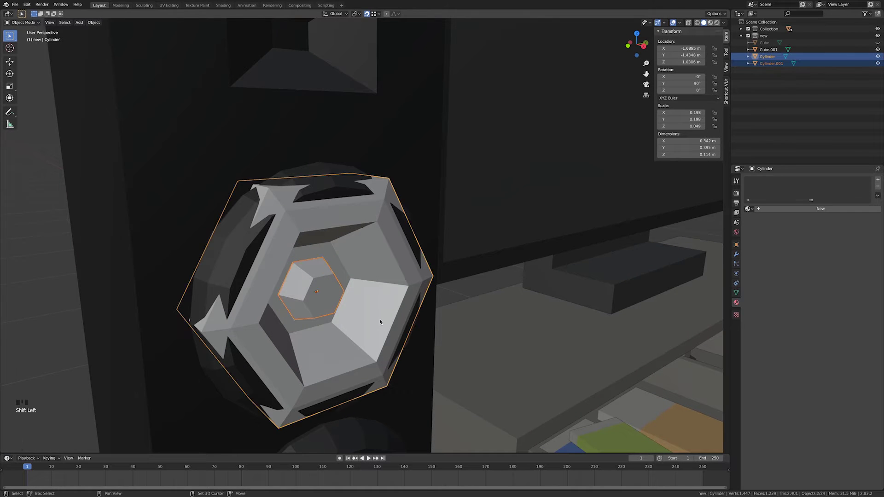
{"action": "scroll", "coordinate": [379, 319], "scroll_direction": "down", "scroll_amount": 2}
{"action": "middle_click_drag", "start_coordinate": [379, 319], "coordinate": [380, 312]}
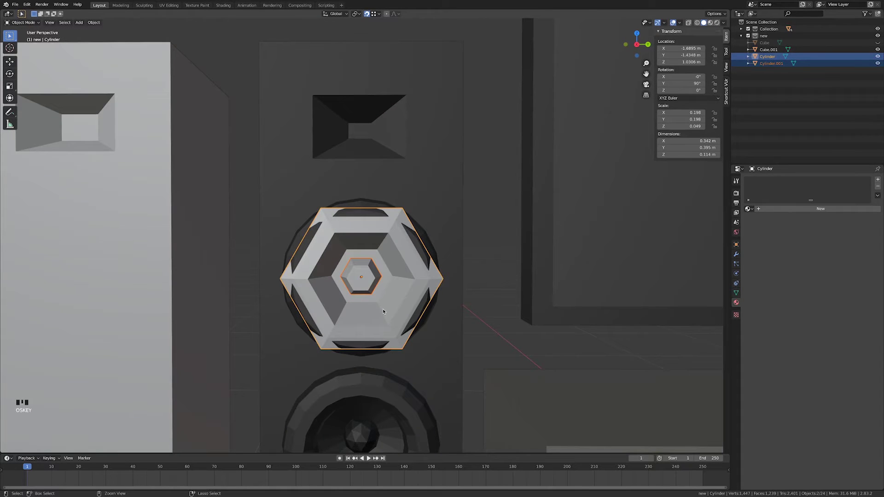
{"action": "key", "text": "super+j"}
Move the joined driver along the Y axis to about -2.19 m, onto the light speaker box.
{"action": "key", "text": "KP_3"}
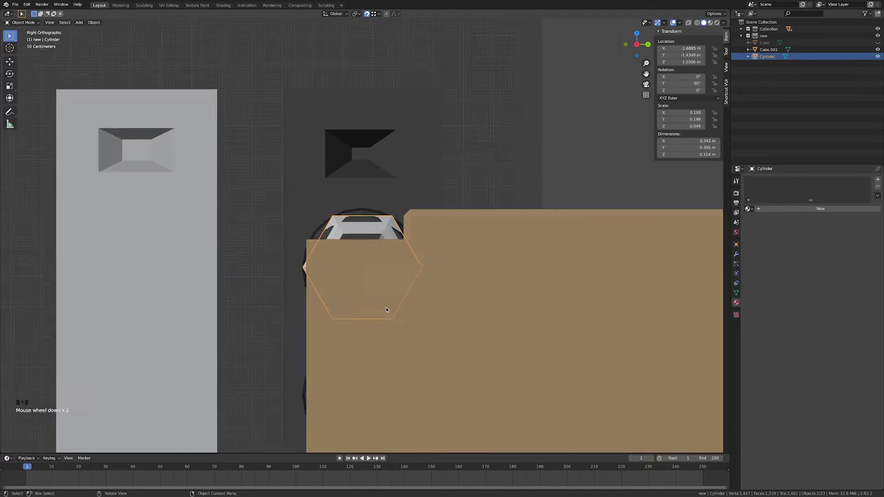
{"action": "scroll", "coordinate": [386, 318], "scroll_direction": "down", "scroll_amount": 4}
{"action": "key", "text": "g"}
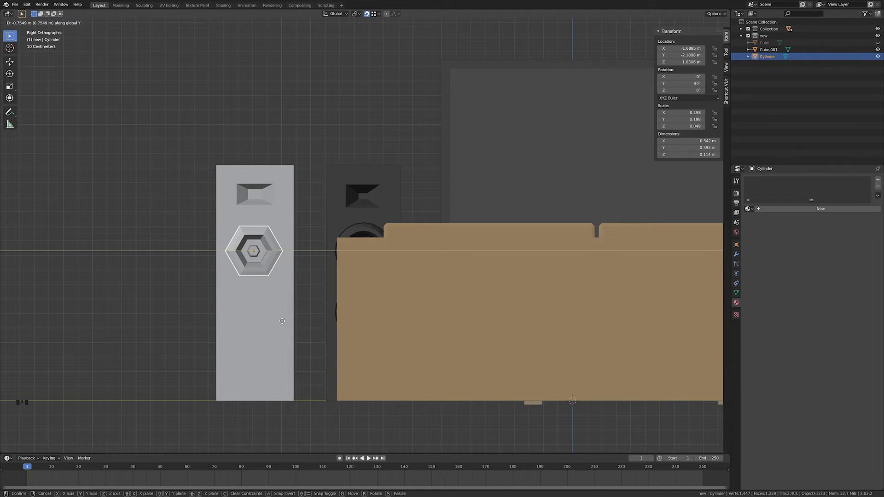
{"action": "left_click", "coordinate": [282, 321]}
Delete the driver's rear hexagonal end face that is hidden inside the light speaker box.
{"action": "scroll", "coordinate": [272, 313], "scroll_direction": "down", "scroll_amount": 3}
{"action": "middle_click_drag", "start_coordinate": [263, 301], "coordinate": [547, 298]}
{"action": "scroll", "coordinate": [290, 313], "scroll_direction": "up", "scroll_amount": 6}
{"action": "scroll", "coordinate": [428, 300], "scroll_direction": "up", "scroll_amount": 3}
{"action": "scroll", "coordinate": [428, 300], "scroll_direction": "up", "scroll_amount": 4}
{"action": "key", "text": "Tab"}
{"action": "left_click", "coordinate": [546, 298]}
{"action": "scroll", "coordinate": [563, 300], "scroll_direction": "down", "scroll_amount": 3}
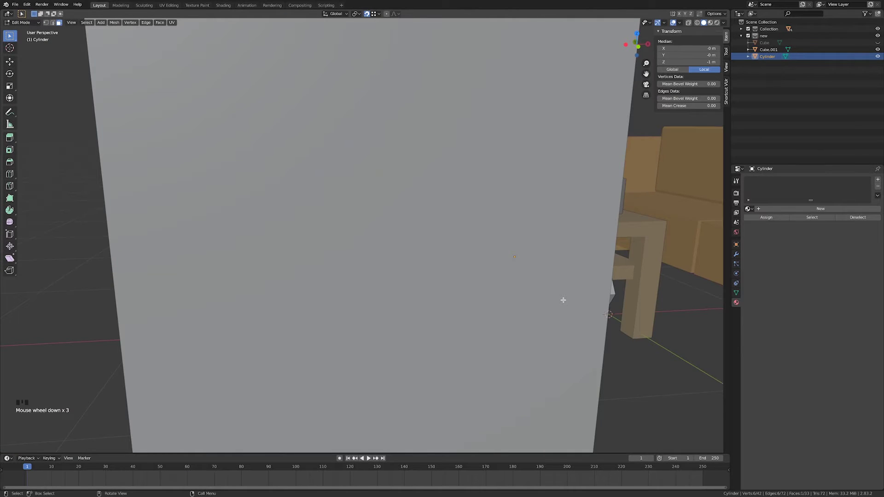
{"action": "scroll", "coordinate": [563, 300], "scroll_direction": "down", "scroll_amount": 2}
{"action": "key", "text": "x"}
{"action": "left_click", "coordinate": [563, 300]}
{"action": "scroll", "coordinate": [565, 300], "scroll_direction": "down", "scroll_amount": 6}
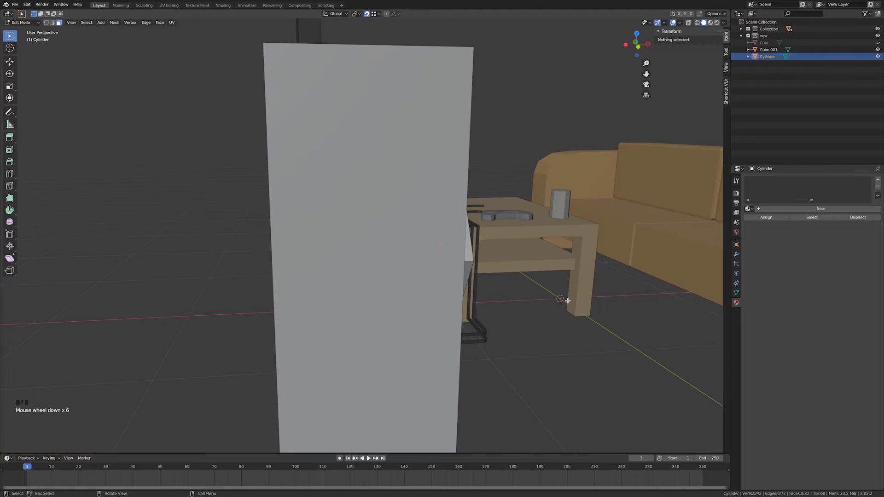
{"action": "key", "text": "Tab"}
{"action": "scroll", "coordinate": [529, 302], "scroll_direction": "down", "scroll_amount": 5}
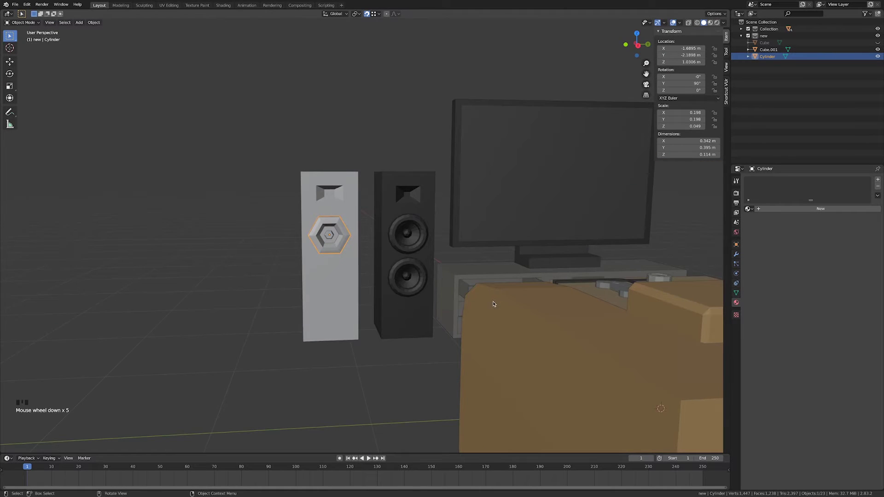
Nudge the driver in the side view to about Y -2.187 m, Z 1.022 m to center it on the light speaker.
{"action": "key", "text": "KP_3"}
{"action": "scroll", "coordinate": [385, 361], "scroll_direction": "up", "scroll_amount": 4}
{"action": "middle_click_drag", "start_coordinate": [385, 361], "coordinate": [405, 355], "text": "shift"}
{"action": "key", "text": "g"}
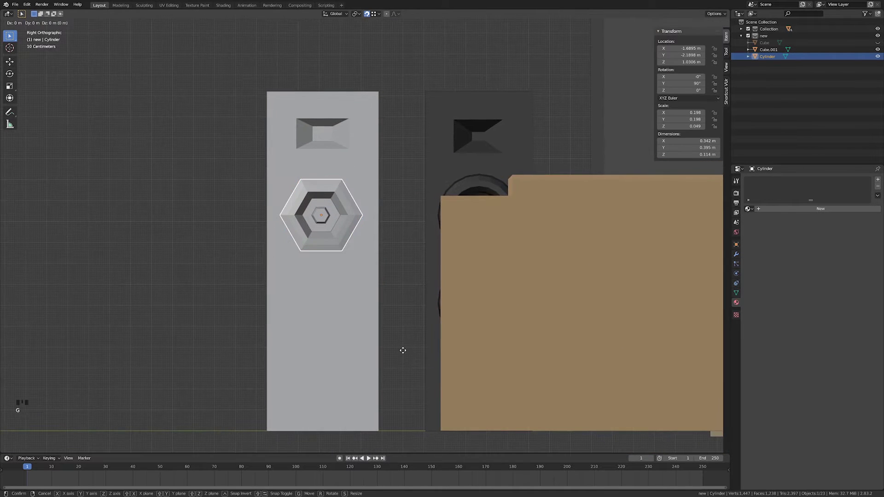
{"action": "left_click", "coordinate": [404, 353]}
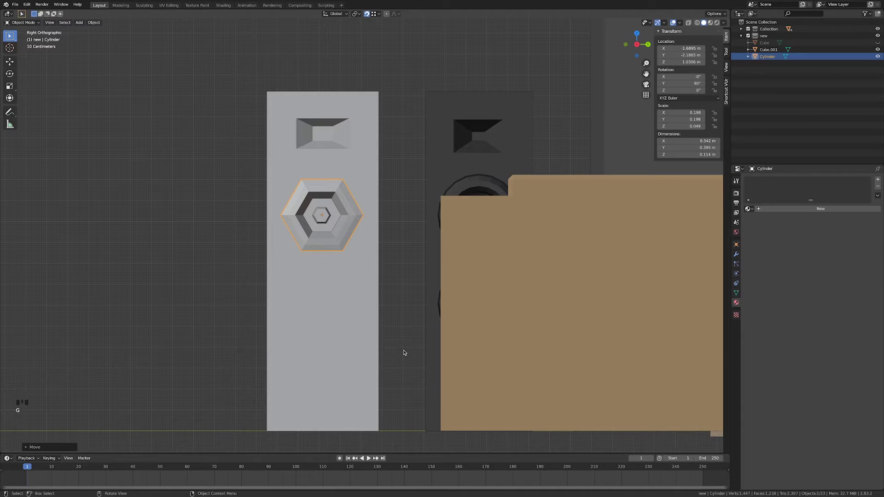
Duplicate the hexagonal driver straight down the Z axis to about Z 0.544 m as the light speaker's lower driver.
{"action": "key", "text": "shift+d"}
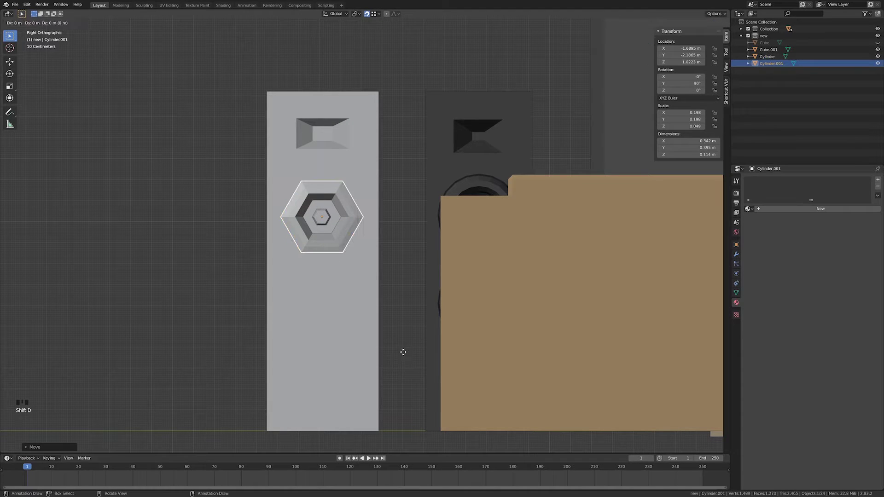
{"action": "key", "text": "z"}
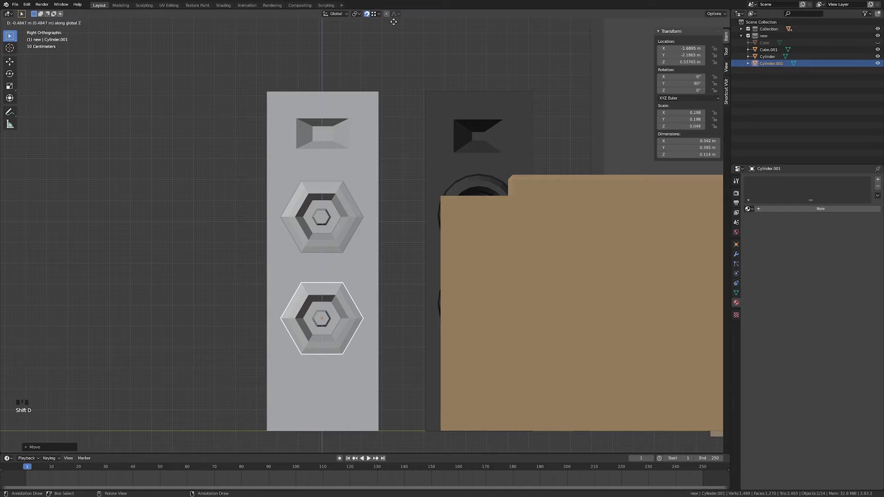
{"action": "left_click", "coordinate": [485, 168]}
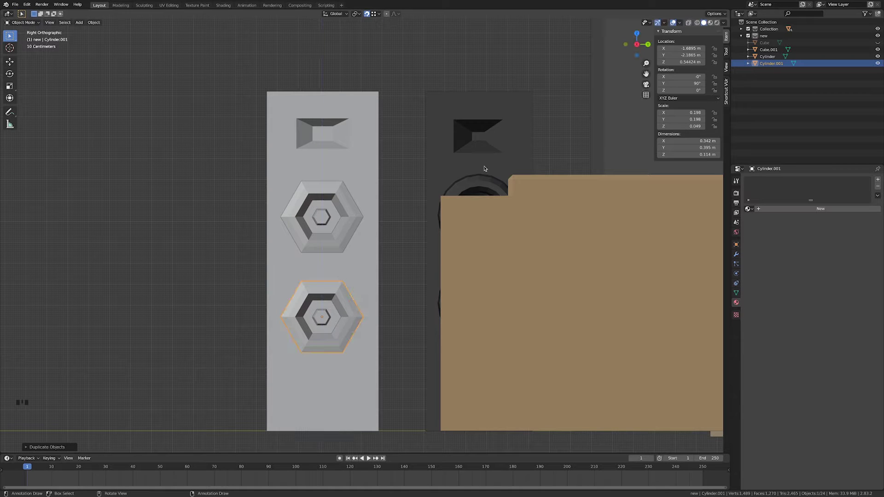
Examine the dark reference speaker's mesh and its geometry statistics in Edit Mode.
{"action": "scroll", "coordinate": [485, 169], "scroll_direction": "down", "scroll_amount": 7}
{"action": "middle_click_drag", "start_coordinate": [461, 229], "coordinate": [378, 289]}
{"action": "scroll", "coordinate": [385, 215], "scroll_direction": "up", "scroll_amount": 4}
{"action": "scroll", "coordinate": [386, 292], "scroll_direction": "up", "scroll_amount": 2}
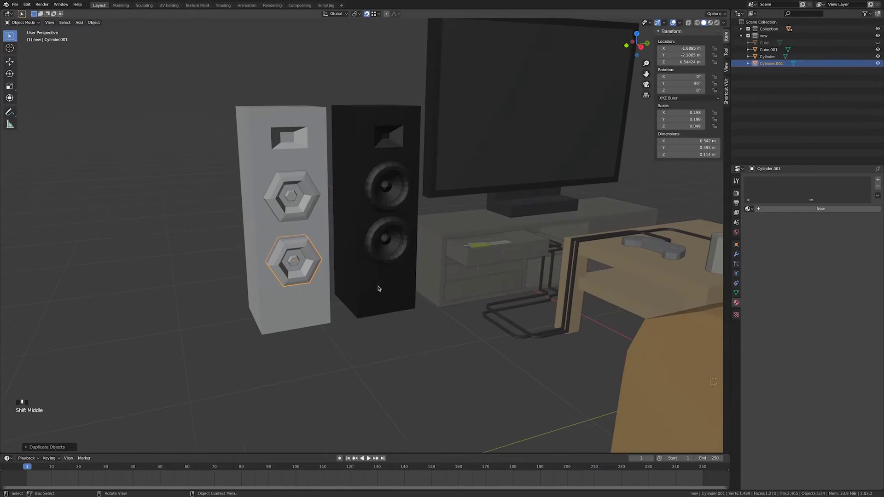
{"action": "left_click", "coordinate": [378, 289]}
{"action": "key", "text": "Tab"}
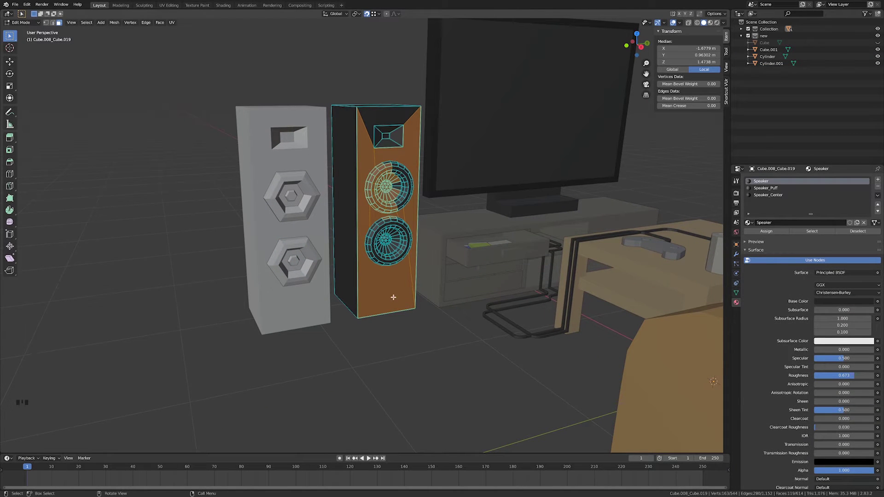
{"action": "key", "text": "Tab"}
Examine the combined mesh of the light speaker's box and both drivers in Edit Mode with all geometry selected.
{"action": "left_click", "coordinate": [265, 325]}
{"action": "left_click_drag", "start_coordinate": [216, 67], "coordinate": [307, 375]}
{"action": "key", "text": "Tab"}
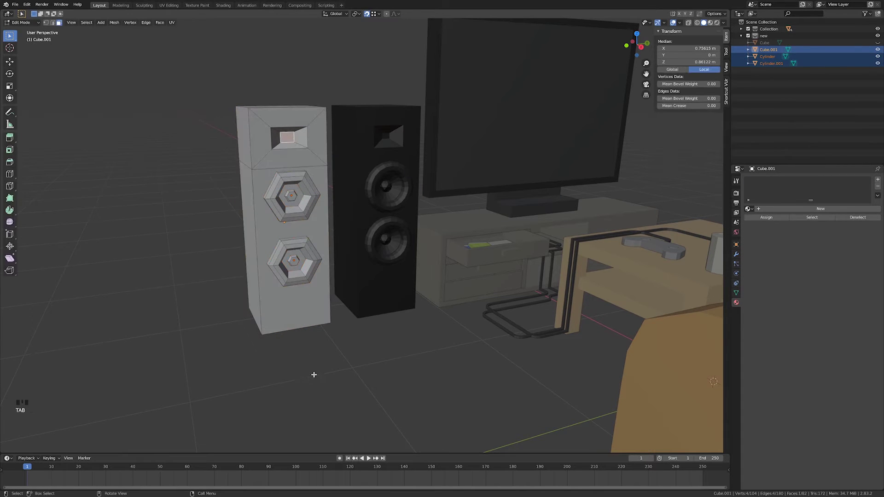
{"action": "key", "text": "a"}
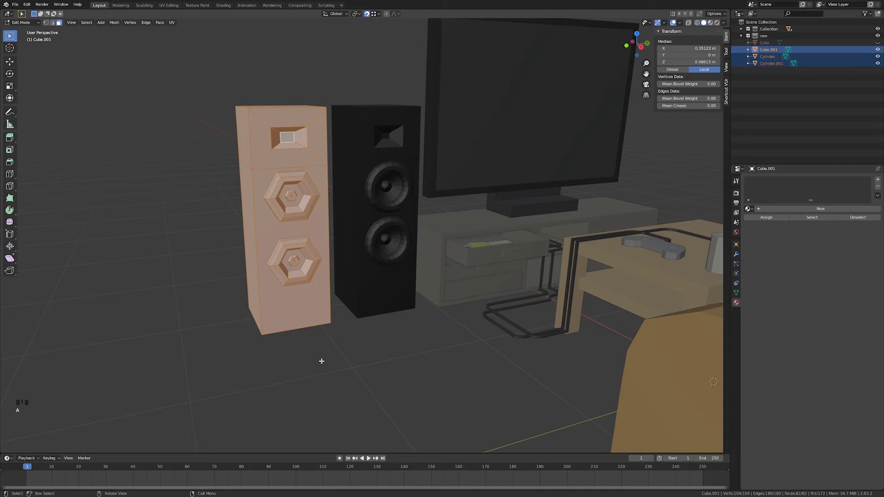
{"action": "key", "text": "Tab"}
{"action": "middle_click_drag", "start_coordinate": [313, 367], "coordinate": [341, 366]}
{"action": "scroll", "coordinate": [399, 388], "scroll_direction": "down", "scroll_amount": 1}
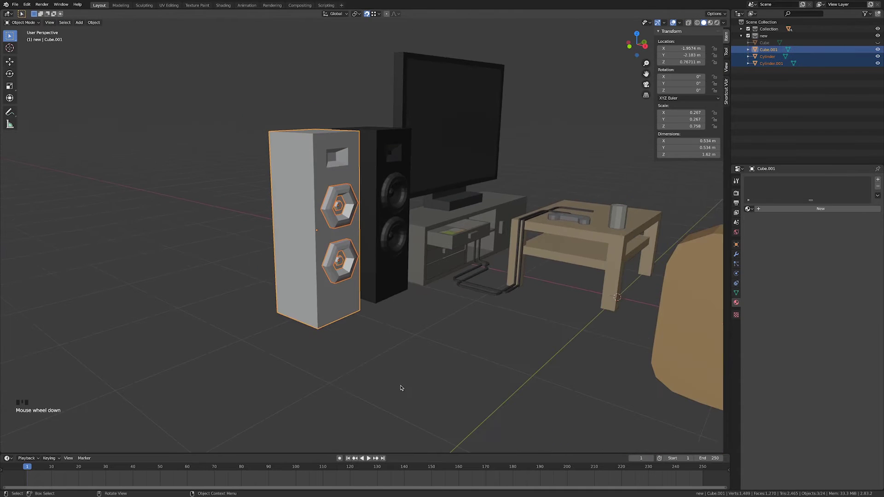
Delete the dark reference speaker next to the TV stand.
{"action": "left_click", "coordinate": [403, 389]}
{"action": "middle_click_drag", "start_coordinate": [642, 309], "coordinate": [562, 361], "text": "shift"}
{"action": "left_click", "coordinate": [316, 233]}
{"action": "middle_click_drag", "start_coordinate": [378, 280], "coordinate": [364, 290]}
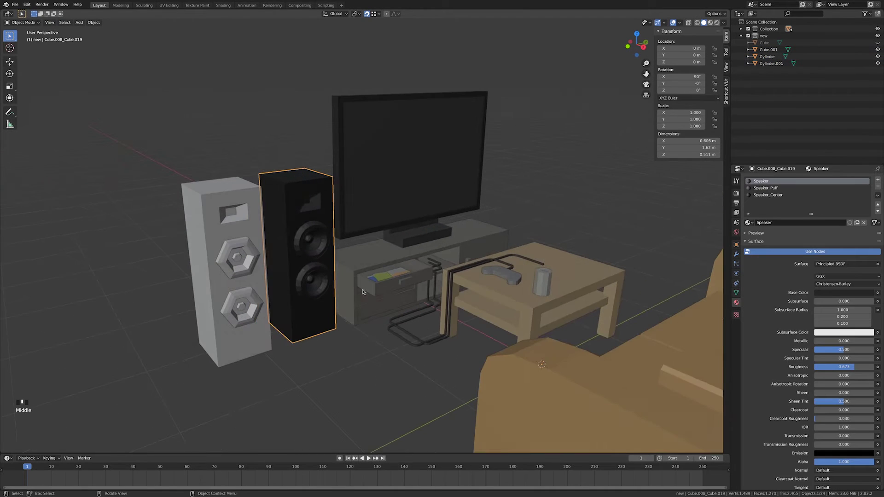
{"action": "key", "text": "x"}
{"action": "left_click", "coordinate": [358, 306]}
Move the light speaker's box and both drivers together along the Y axis toward the end of the TV stand.
{"action": "middle_click_drag", "start_coordinate": [268, 272], "coordinate": [263, 270]}
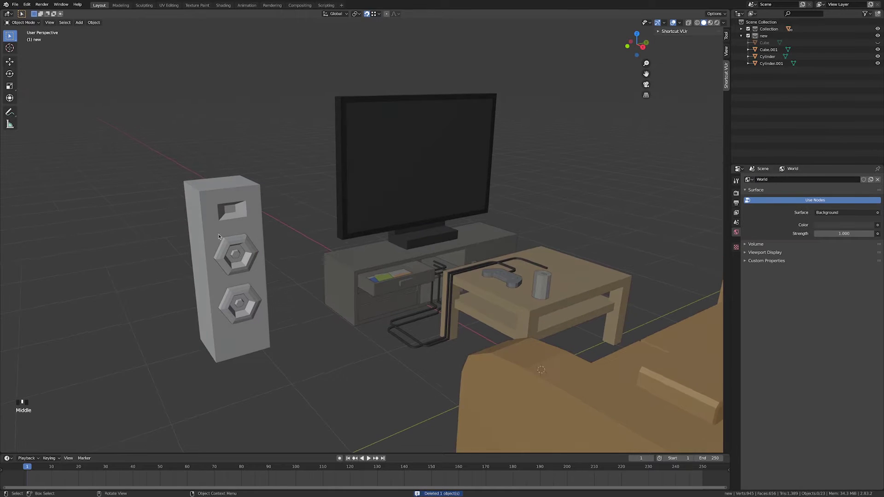
{"action": "left_click_drag", "start_coordinate": [182, 149], "coordinate": [274, 430]}
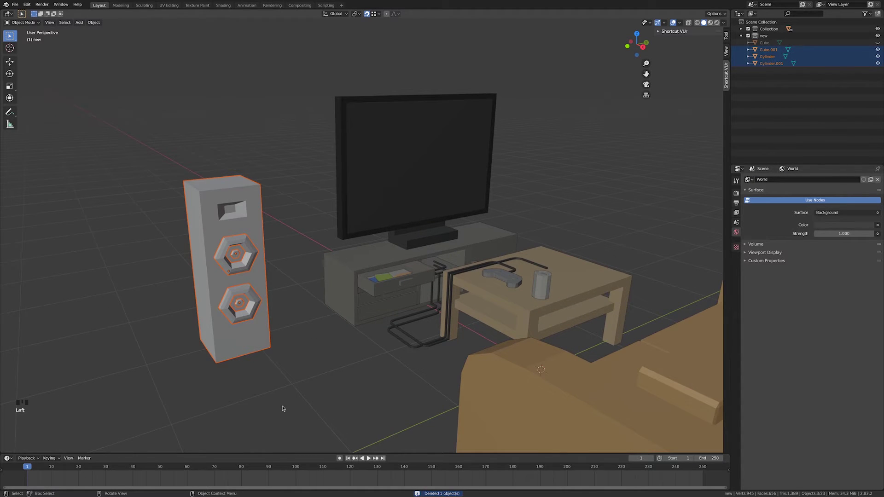
{"action": "key", "text": "KP_7"}
{"action": "key", "text": "g"}
{"action": "key", "text": "y"}
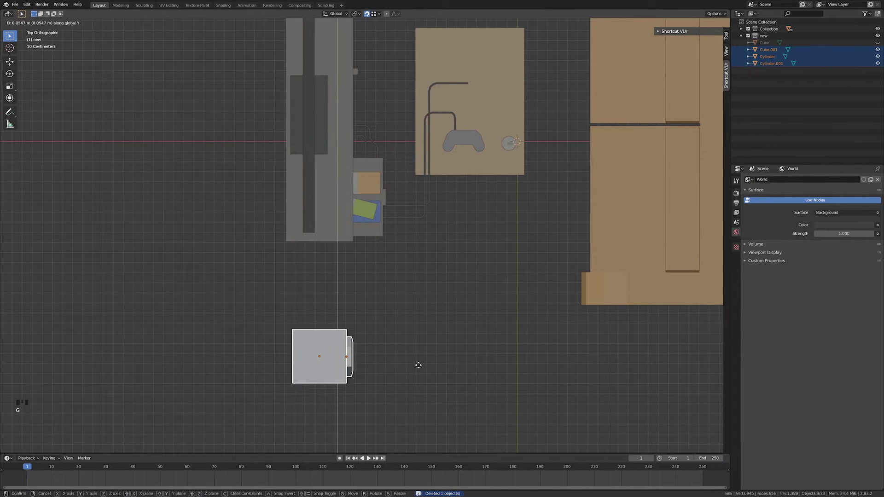
{"action": "left_click", "coordinate": [427, 315]}
Review the whole living-room layout from a wide view and select the orange sofa.
{"action": "scroll", "coordinate": [428, 315], "scroll_direction": "down", "scroll_amount": 4}
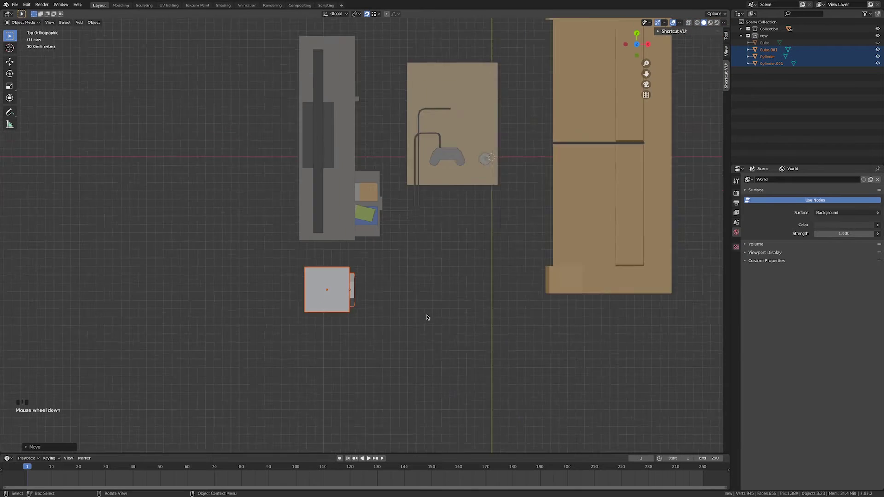
{"action": "middle_click_drag", "start_coordinate": [428, 293], "coordinate": [386, 277]}
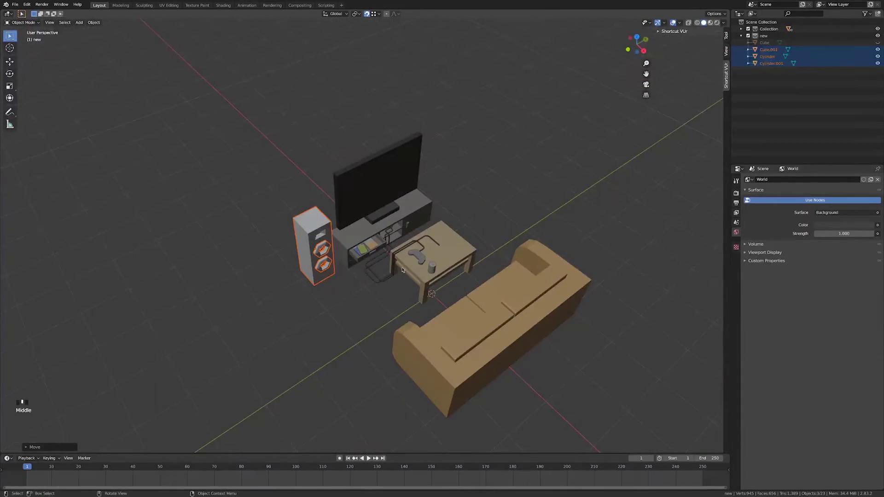
{"action": "scroll", "coordinate": [516, 292], "scroll_direction": "down", "scroll_amount": 5}
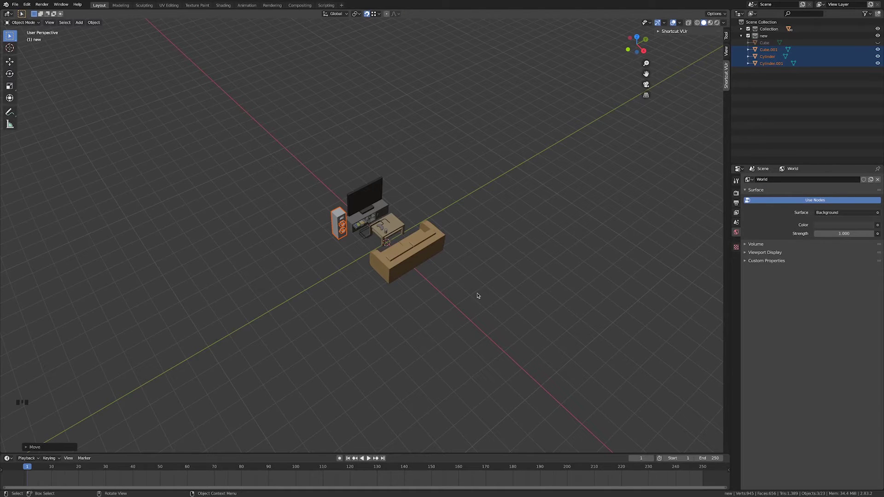
{"action": "left_click", "coordinate": [411, 239]}
{"action": "middle_click_drag", "start_coordinate": [510, 280], "coordinate": [556, 270]}
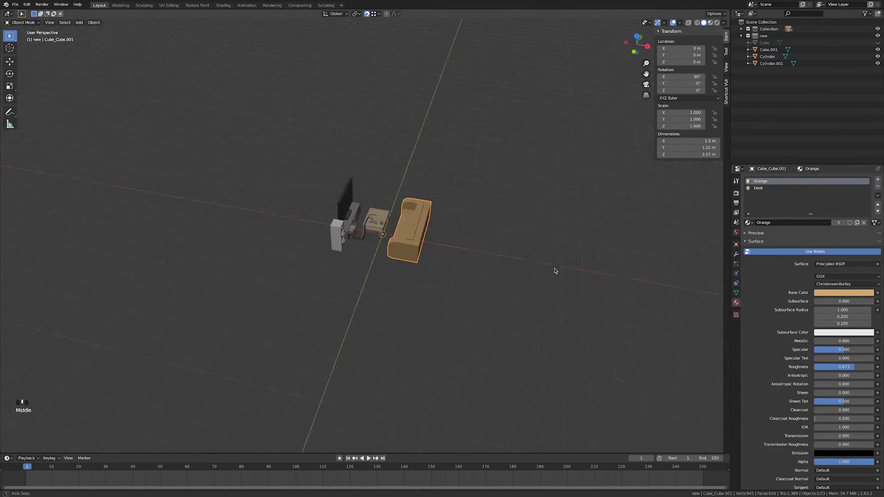
Examine the game boxes on the TV stand shelf and the can on the coffee table, along with the rest of the living room.
{"action": "scroll", "coordinate": [556, 270], "scroll_direction": "up", "scroll_amount": 5}
{"action": "scroll", "coordinate": [578, 253], "scroll_direction": "up", "scroll_amount": 2}
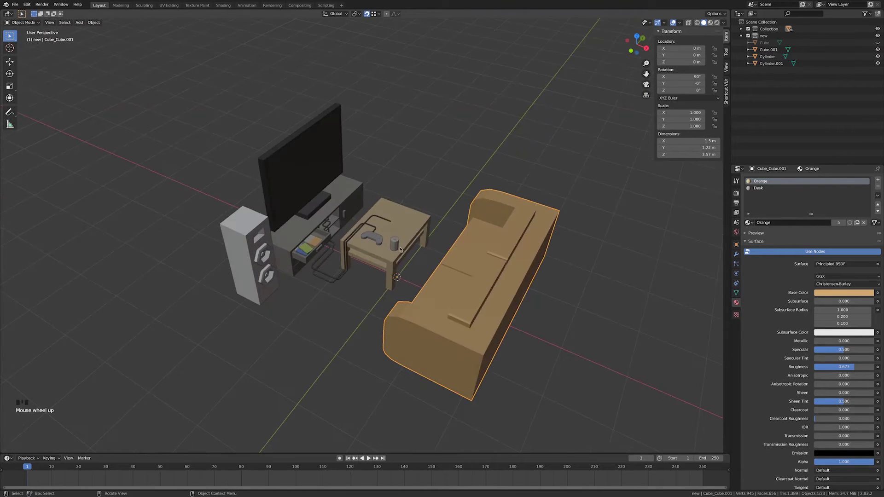
{"action": "left_click", "coordinate": [313, 248]}
{"action": "middle_click_drag", "start_coordinate": [313, 247], "coordinate": [628, 219]}
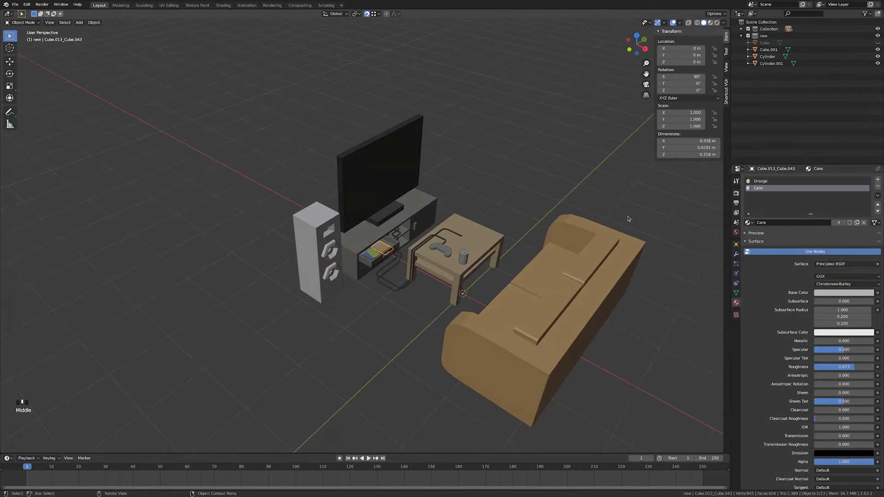
{"action": "left_click", "coordinate": [463, 261]}
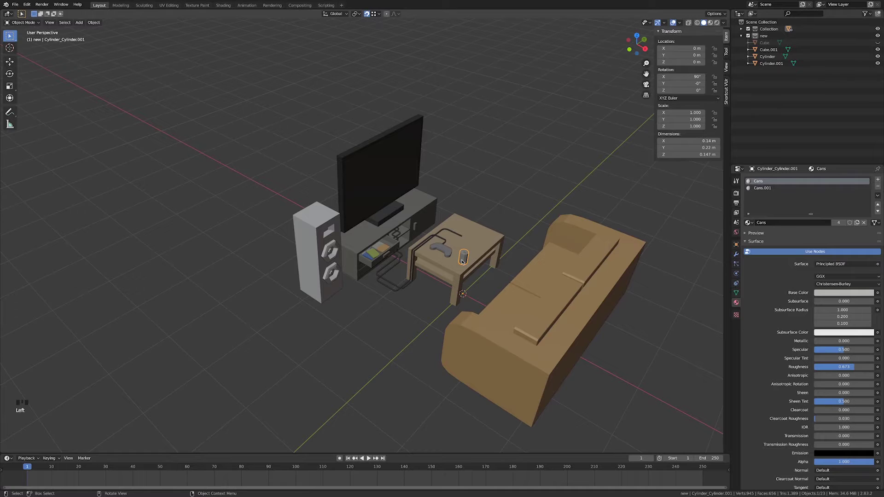
{"action": "left_click", "coordinate": [373, 252]}
{"action": "middle_click_drag", "start_coordinate": [485, 355], "coordinate": [405, 302]}
{"action": "scroll", "coordinate": [493, 302], "scroll_direction": "up", "scroll_amount": 2}
{"action": "middle_click_drag", "start_coordinate": [498, 302], "coordinate": [535, 325], "text": "shift"}
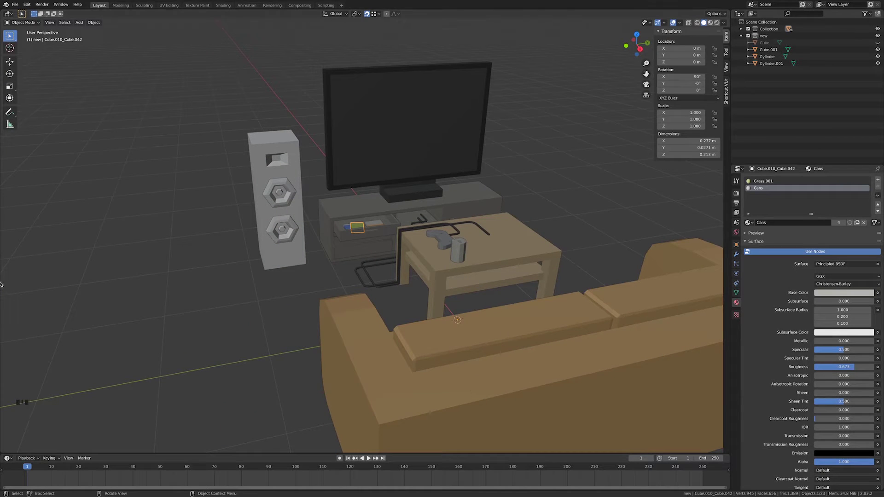
Switch to Photoshop to view the Genesis_TX_glitch.psd texture, and look at the Living Room model, Piskel and GIMP pages in Chrome.
{"action": "mouse_move", "coordinate": [341, 495]}
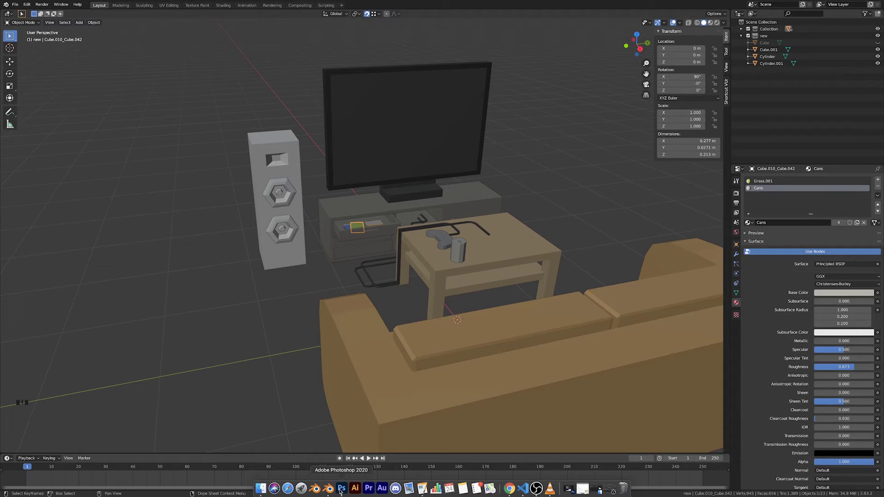
{"action": "left_click", "coordinate": [341, 489]}
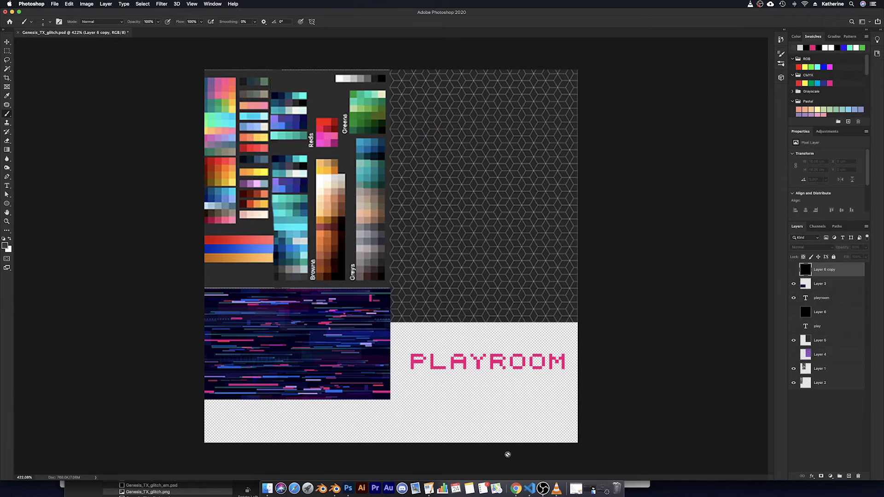
{"action": "left_click", "coordinate": [516, 490]}
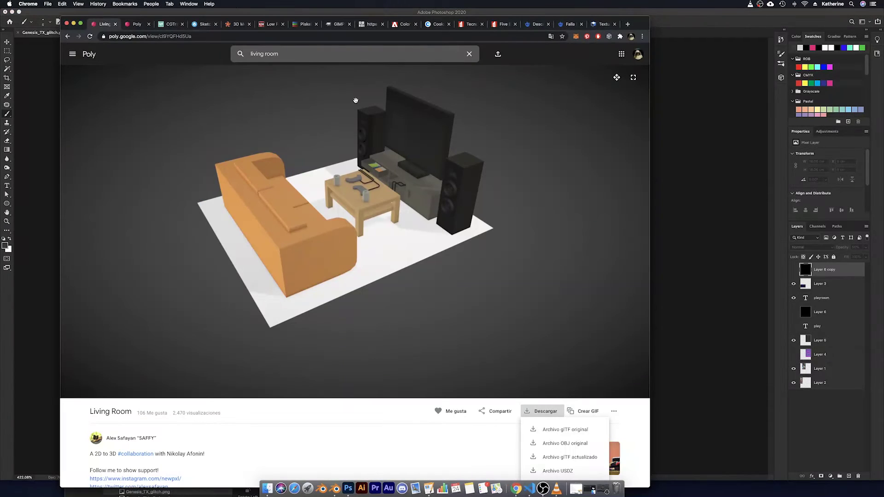
{"action": "left_click", "coordinate": [300, 24]}
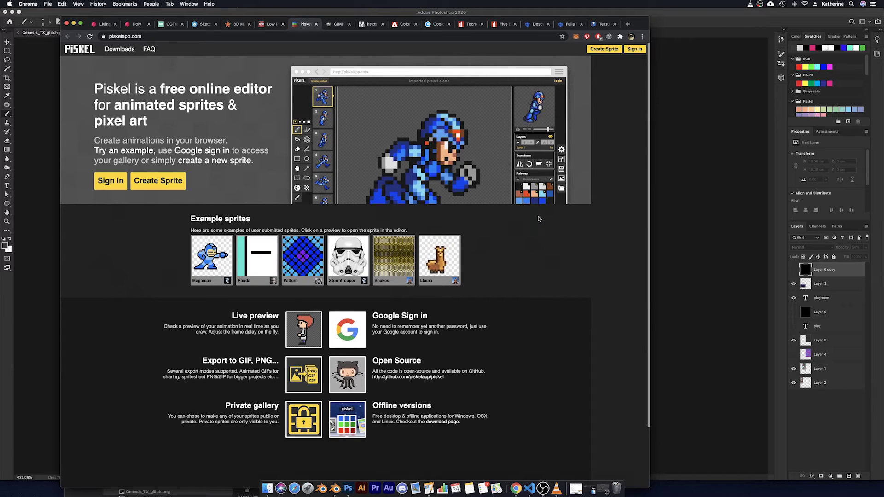
{"action": "left_click_drag", "start_coordinate": [646, 15], "coordinate": [635, 47]}
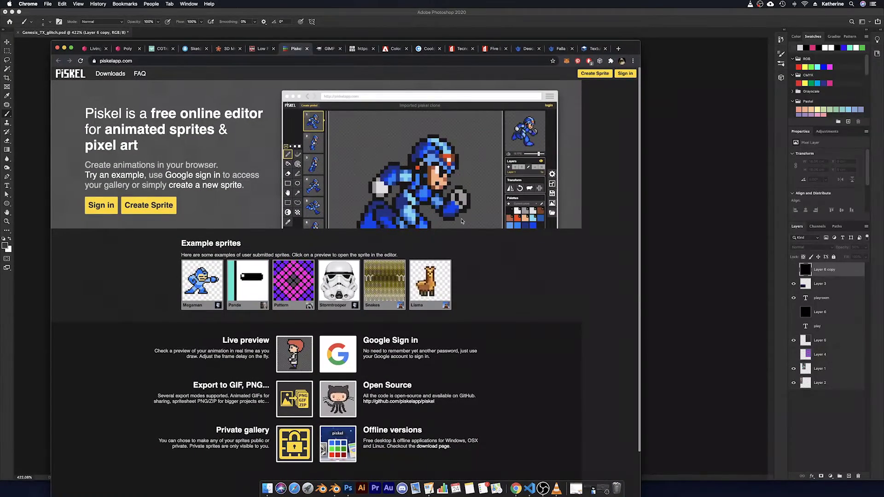
{"action": "left_click", "coordinate": [328, 48]}
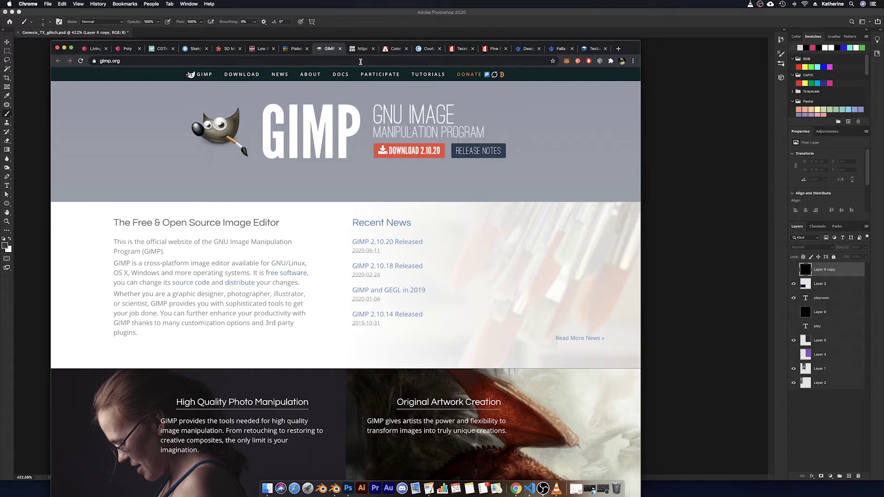
Return to Photoshop and hide Layer 3 with the glitch pattern and the playroom text layer.
{"action": "left_click", "coordinate": [362, 16]}
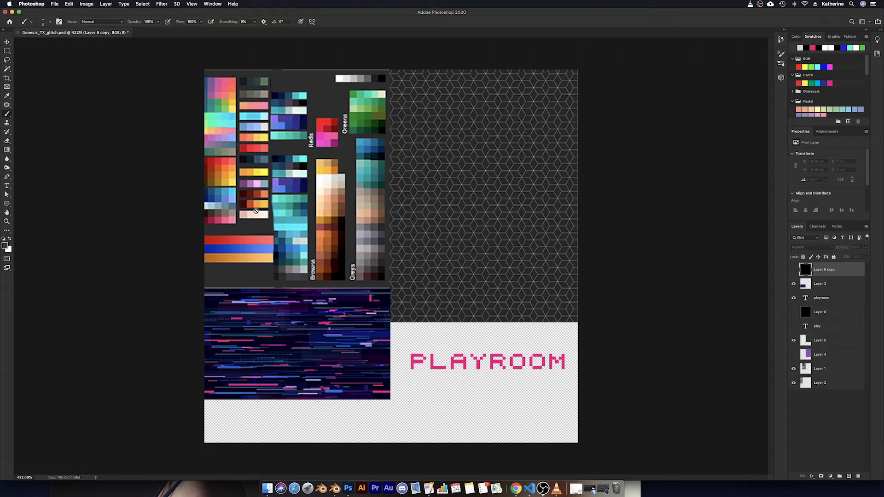
{"action": "left_click", "coordinate": [794, 354]}
{"action": "left_click", "coordinate": [793, 284]}
{"action": "left_click", "coordinate": [794, 284]}
{"action": "left_click", "coordinate": [793, 297]}
{"action": "left_click", "coordinate": [793, 283]}
{"action": "left_click", "coordinate": [793, 298]}
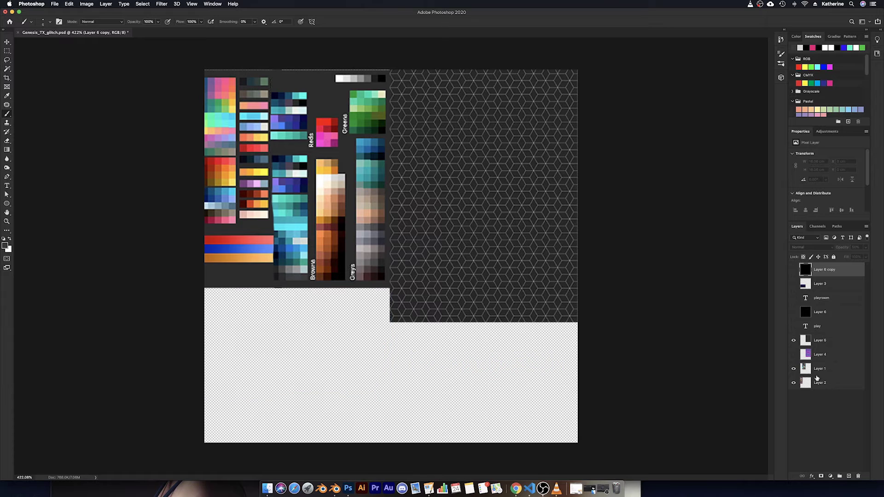
Move Layer 1, which holds the Reds, Browns, Greens and Greys palettes, slightly upward on the canvas.
{"action": "left_click", "coordinate": [819, 373]}
{"action": "key", "text": "v"}
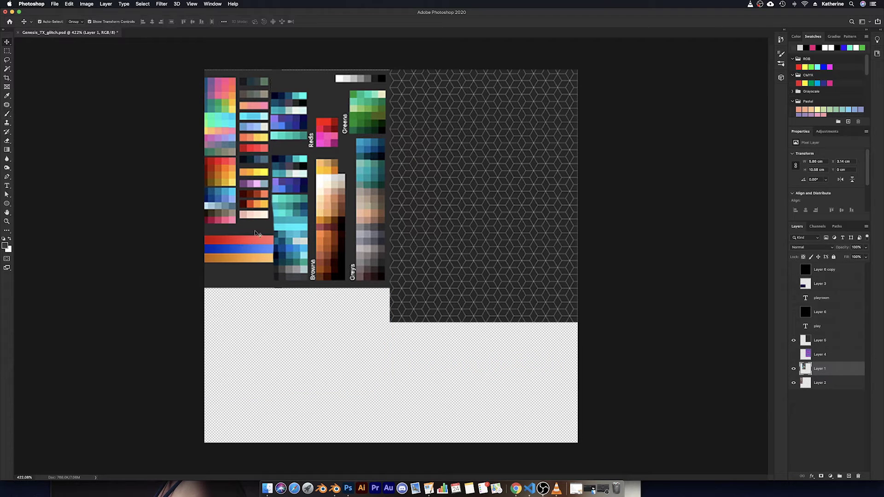
{"action": "mouse_move", "coordinate": [323, 212]}
{"action": "left_mouse_down"}
{"action": "mouse_move", "coordinate": [314, 297]}
{"action": "mouse_move", "coordinate": [340, 370]}
{"action": "mouse_move", "coordinate": [338, 215]}
{"action": "mouse_move", "coordinate": [328, 202]}
{"action": "left_mouse_up"}
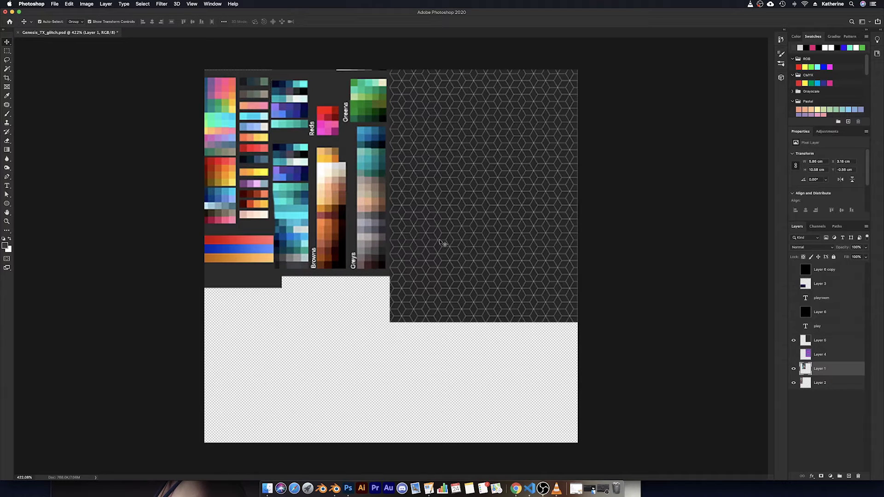
Toggle Layer 4 on and off, and show the playroom text layer and Layer 3.
{"action": "left_click", "coordinate": [793, 354]}
{"action": "left_click", "coordinate": [794, 354]}
{"action": "left_click", "coordinate": [793, 298]}
{"action": "left_click", "coordinate": [793, 284]}
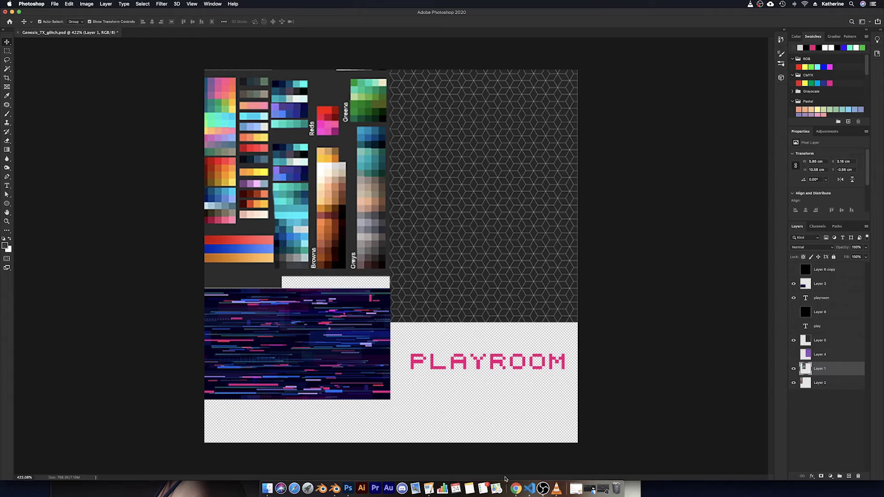
Switch to Chrome and browse the textures.com categories, the Freepik home page and the Freepik neon glitch pattern as texture sources.
{"action": "left_click", "coordinate": [515, 490]}
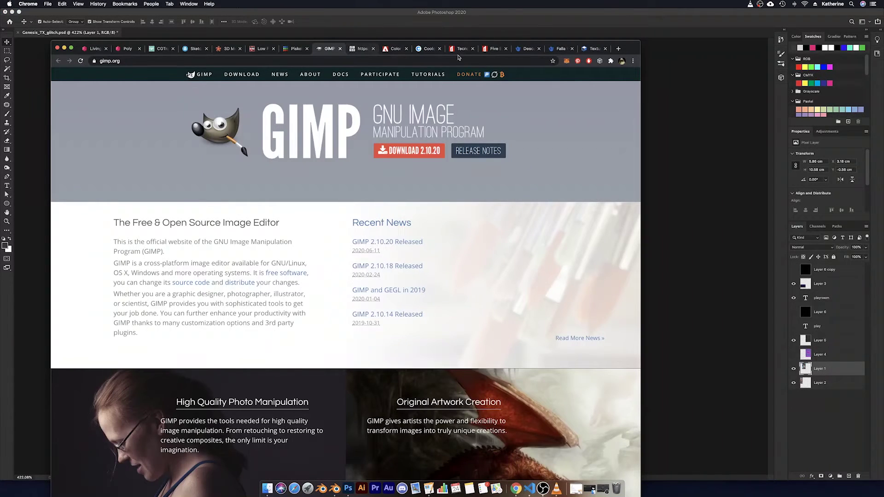
{"action": "left_click", "coordinate": [593, 49]}
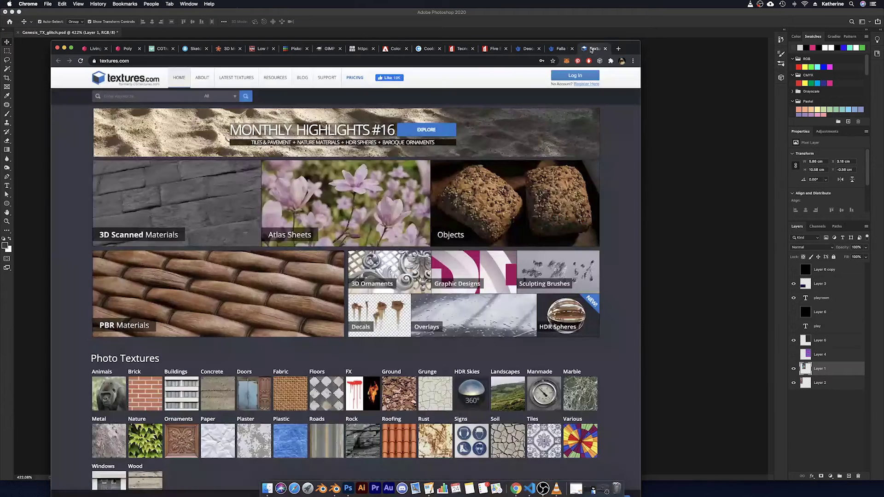
{"action": "left_click", "coordinate": [520, 52]}
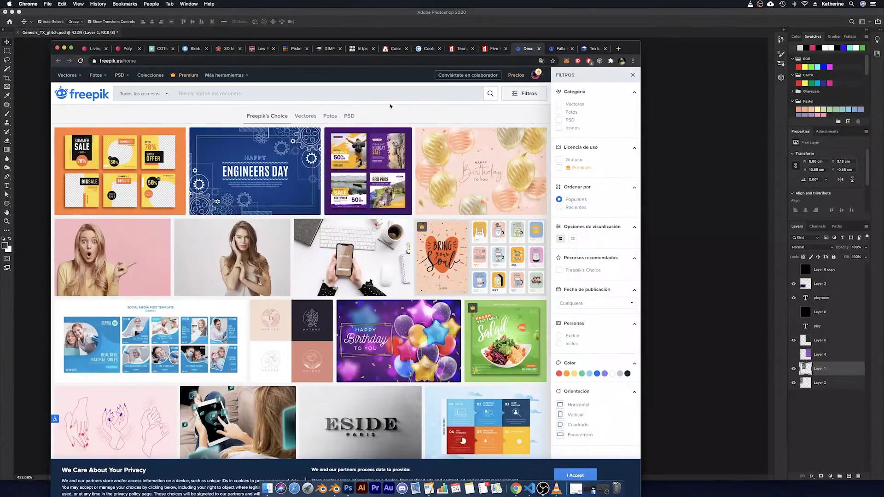
{"action": "scroll", "coordinate": [391, 106], "scroll_direction": "down", "scroll_amount": 10}
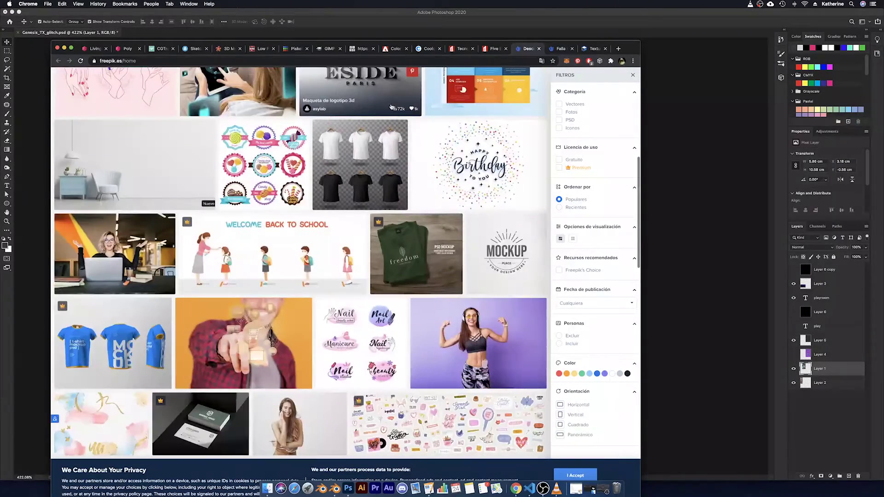
{"action": "left_click", "coordinate": [559, 49]}
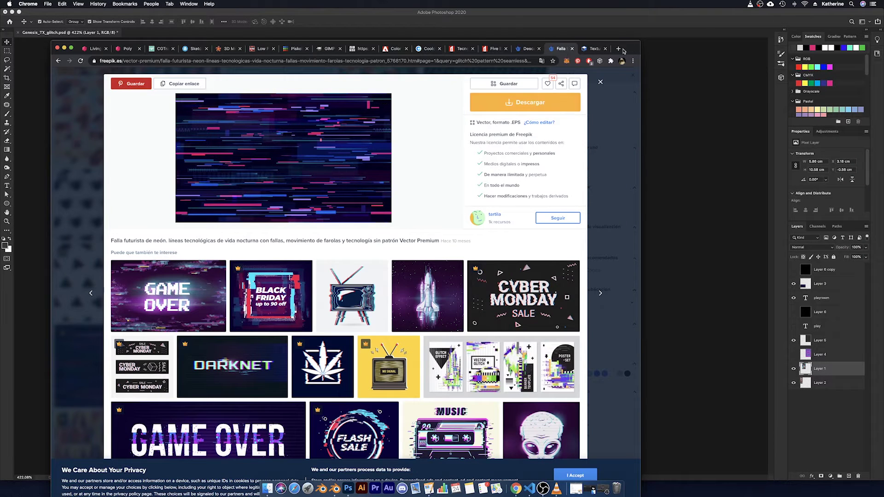
{"action": "left_click", "coordinate": [593, 48]}
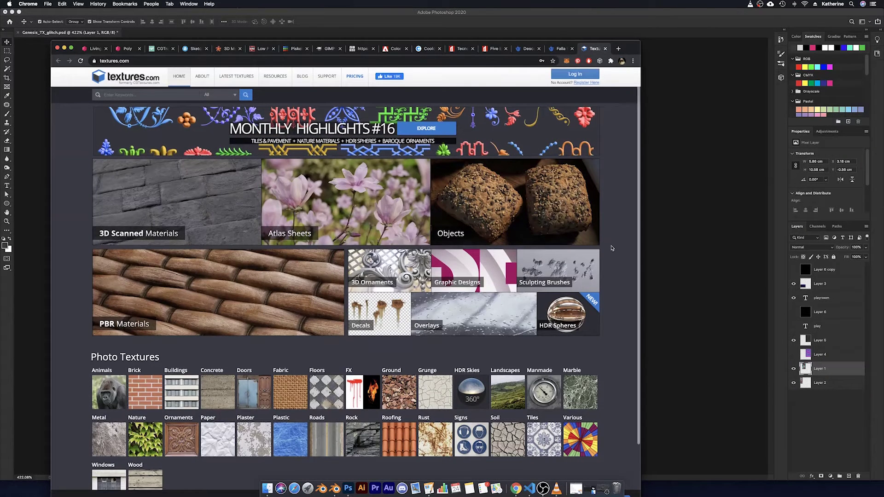
{"action": "scroll", "coordinate": [611, 252], "scroll_direction": "down", "scroll_amount": 3}
{"action": "scroll", "coordinate": [611, 258], "scroll_direction": "down", "scroll_amount": 2}
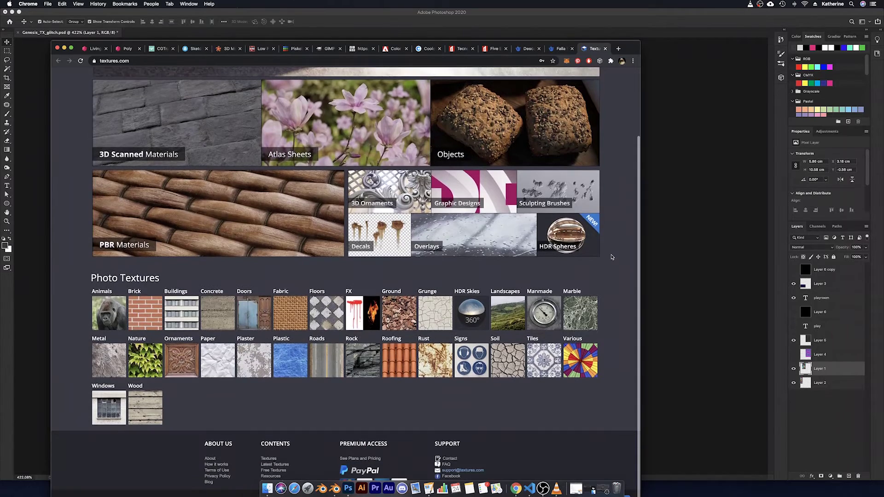
{"action": "scroll", "coordinate": [611, 260], "scroll_direction": "up", "scroll_amount": 4}
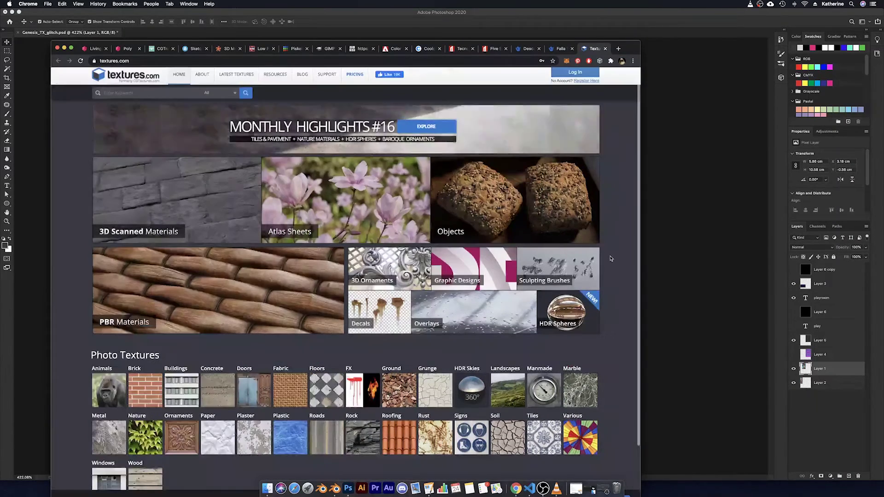
{"action": "scroll", "coordinate": [611, 262], "scroll_direction": "up", "scroll_amount": 1}
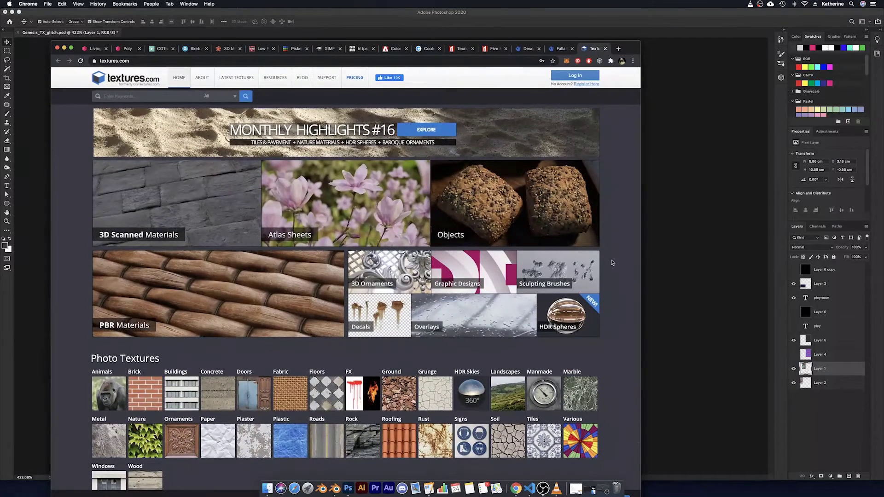
Close the textures.com page, the Freepik glitch pattern page and the Freepik home page.
{"action": "left_click", "coordinate": [606, 49]}
{"action": "left_click", "coordinate": [605, 48]}
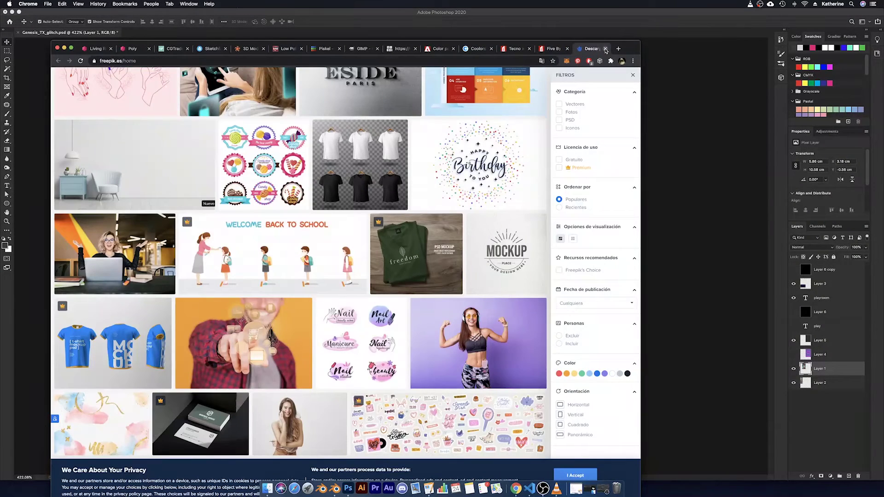
{"action": "left_click", "coordinate": [605, 49]}
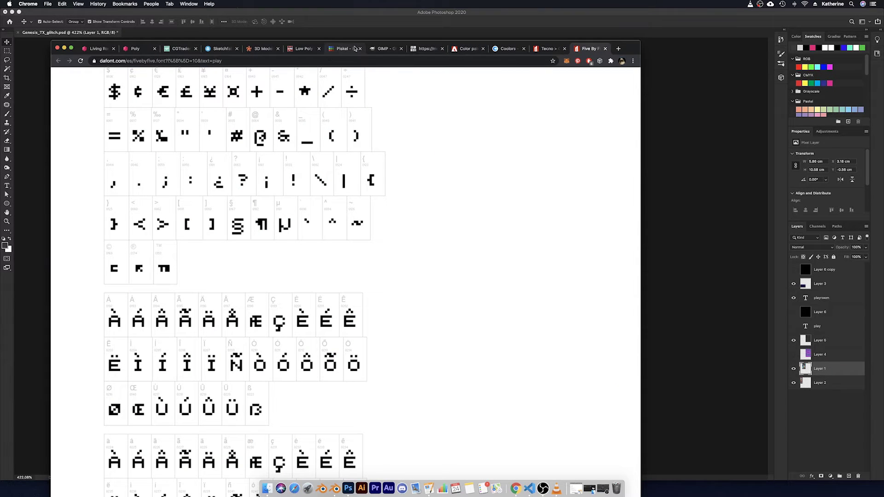
Review dafont's Tecno > Ciencia ficción font list and the Five By Five font page with its author note and letters.
{"action": "left_click_drag", "start_coordinate": [634, 50], "coordinate": [626, 59]}
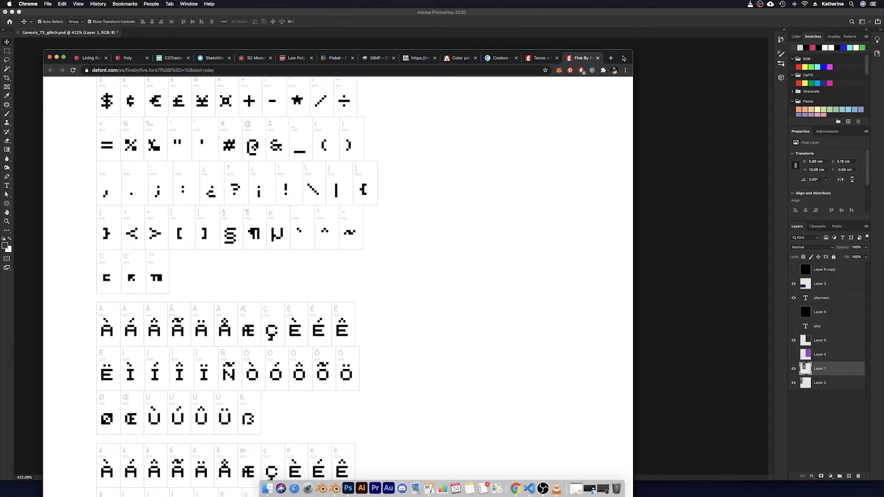
{"action": "left_click_drag", "start_coordinate": [624, 57], "coordinate": [650, 81]}
{"action": "left_click", "coordinate": [576, 78]}
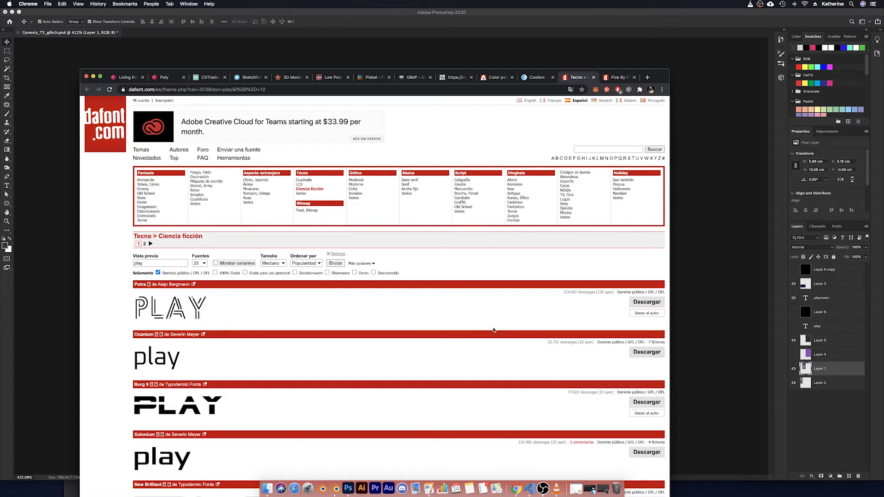
{"action": "left_click", "coordinate": [615, 78]}
{"action": "scroll", "coordinate": [433, 271], "scroll_direction": "up", "scroll_amount": 10}
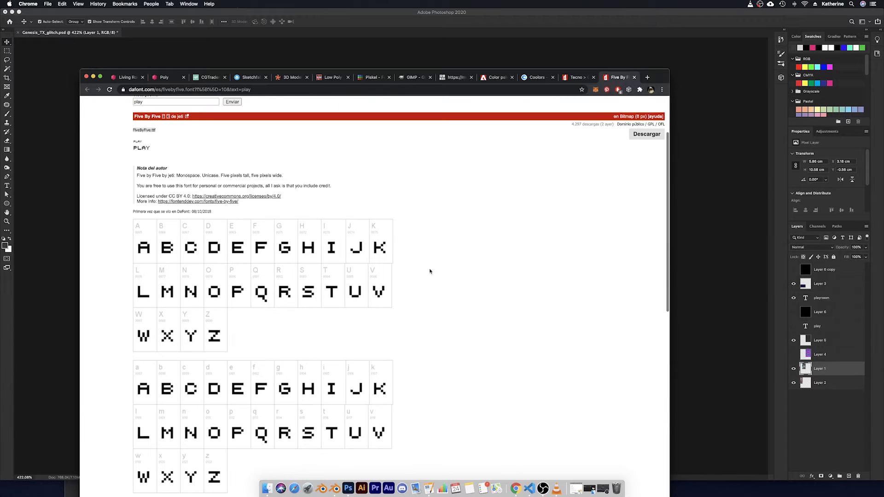
{"action": "scroll", "coordinate": [436, 273], "scroll_direction": "up", "scroll_amount": 3}
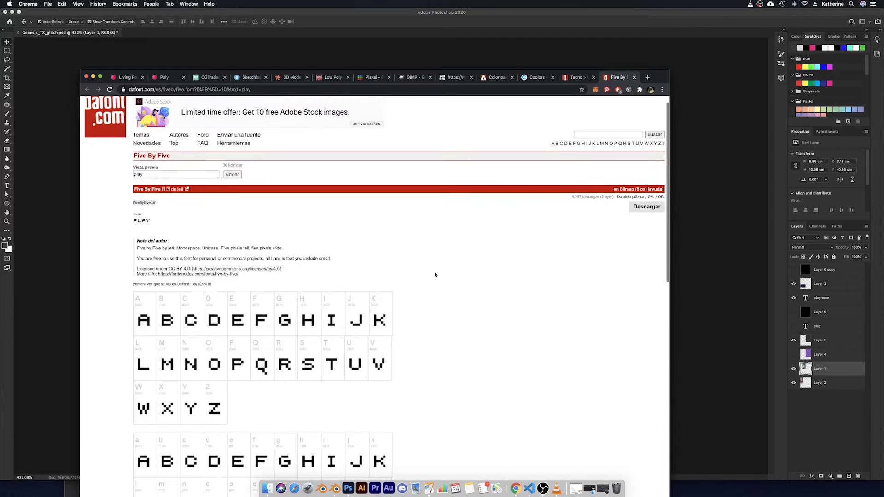
{"action": "scroll", "coordinate": [410, 292], "scroll_direction": "down", "scroll_amount": 1}
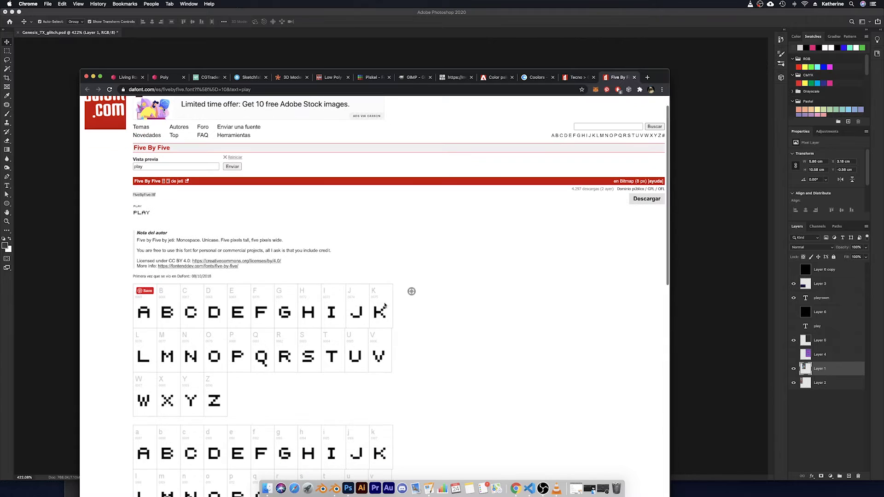
{"action": "scroll", "coordinate": [448, 348], "scroll_direction": "down", "scroll_amount": 3}
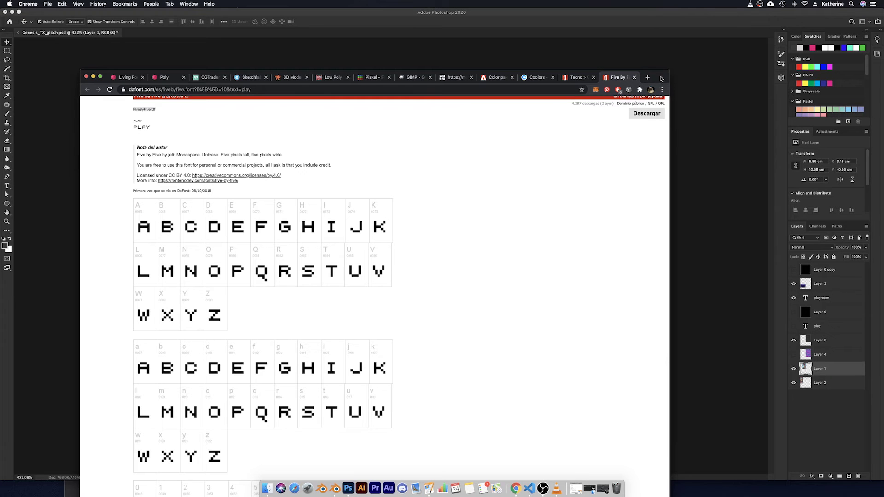
Move the browser aside to compare the PLAYROOM lettering in the texture with the Five By Five font, and view its digits and symbols.
{"action": "left_click_drag", "start_coordinate": [662, 78], "coordinate": [444, 353]}
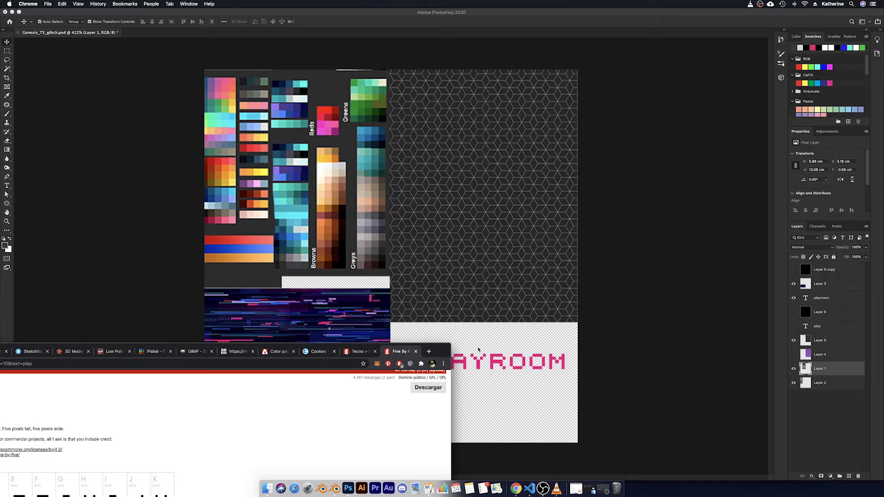
{"action": "double_click", "coordinate": [446, 349]}
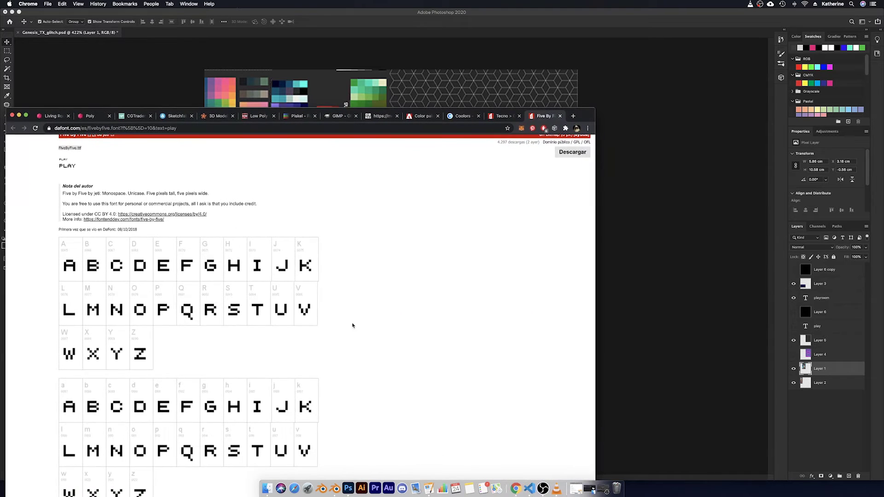
{"action": "scroll", "coordinate": [288, 378], "scroll_direction": "down", "scroll_amount": 5}
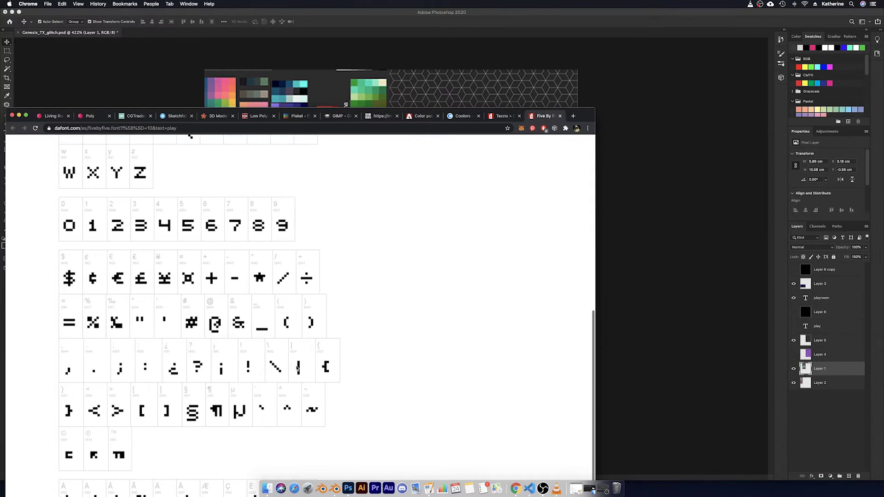
Close the Five By Five font page and browse dafont's Árabe, Old School and Máquina de escribir font categories.
{"action": "scroll", "coordinate": [437, 281], "scroll_direction": "up", "scroll_amount": 10}
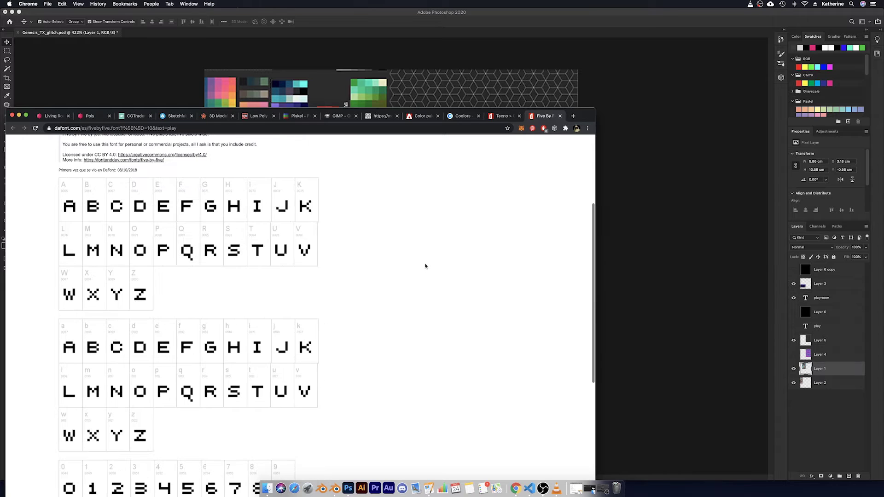
{"action": "left_click", "coordinate": [561, 117]}
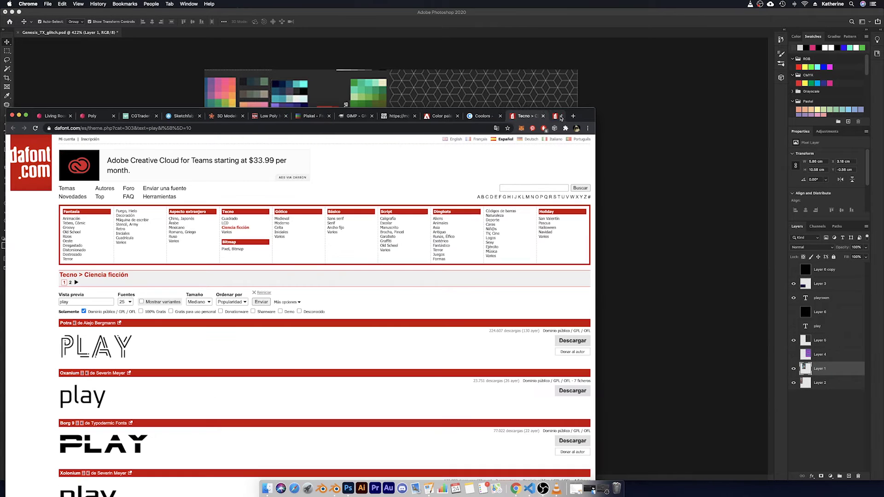
{"action": "left_click", "coordinate": [176, 224]}
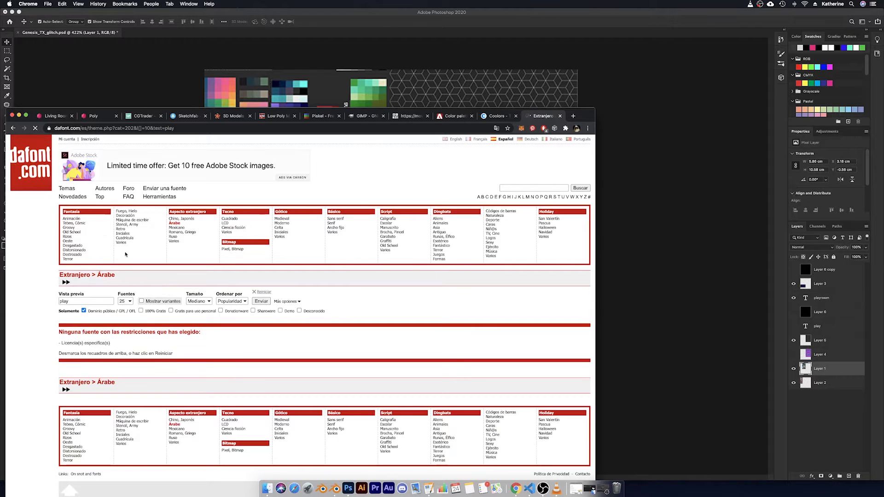
{"action": "left_click", "coordinate": [92, 232]}
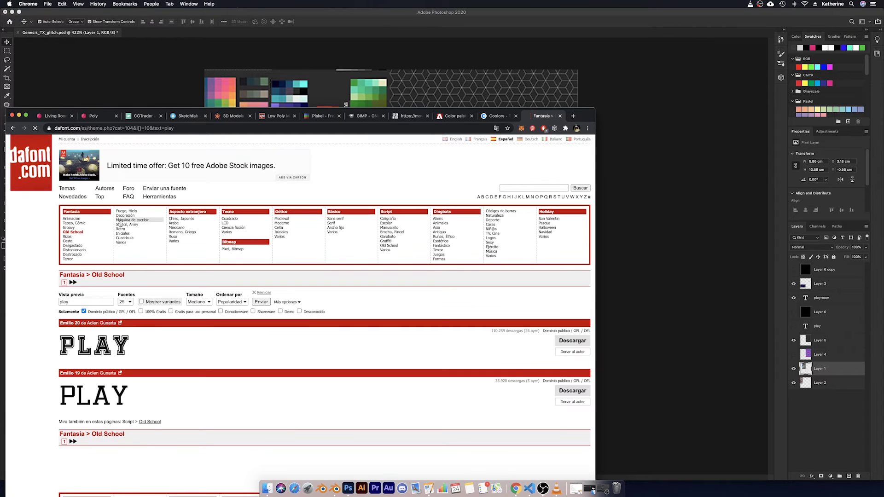
{"action": "left_click", "coordinate": [134, 220]}
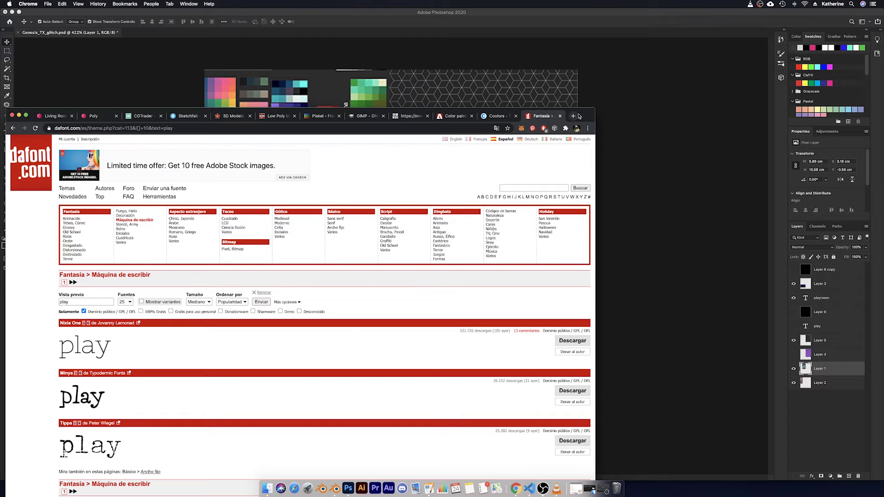
Close the dafont page and show the Movies in Color site in a full-screen browser window.
{"action": "left_click_drag", "start_coordinate": [589, 116], "coordinate": [621, 148]}
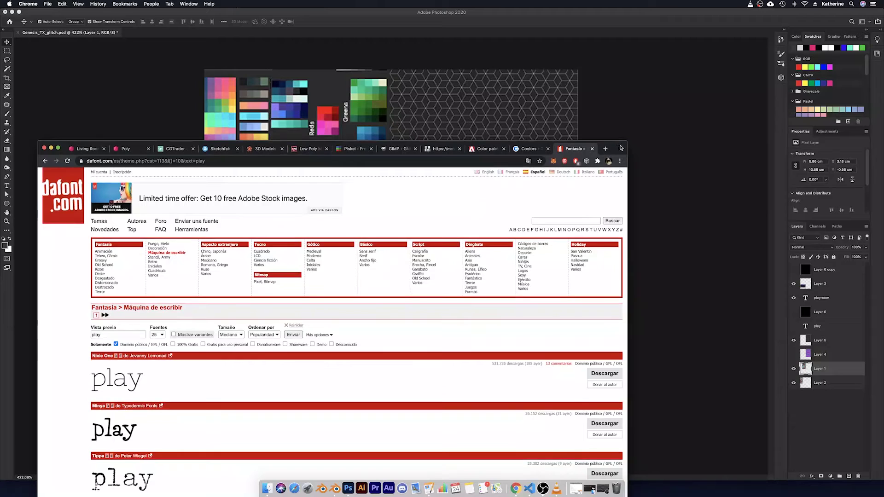
{"action": "left_click", "coordinate": [592, 149]}
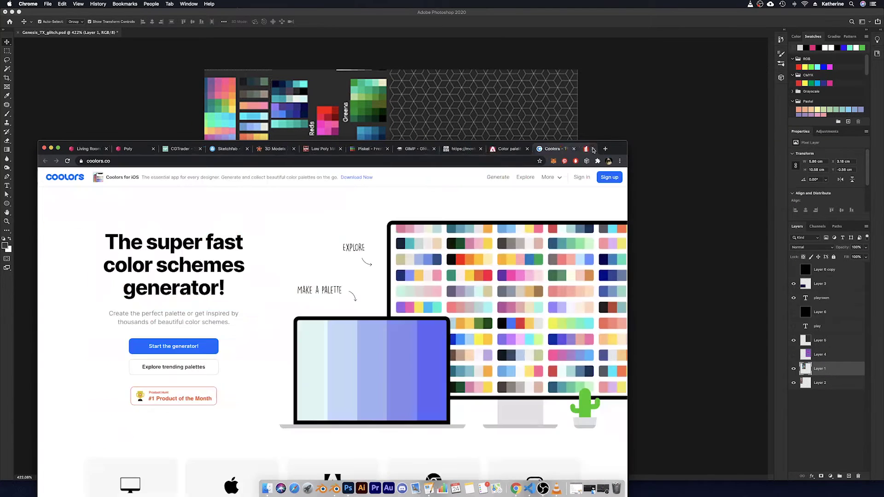
{"action": "left_click", "coordinate": [468, 149]}
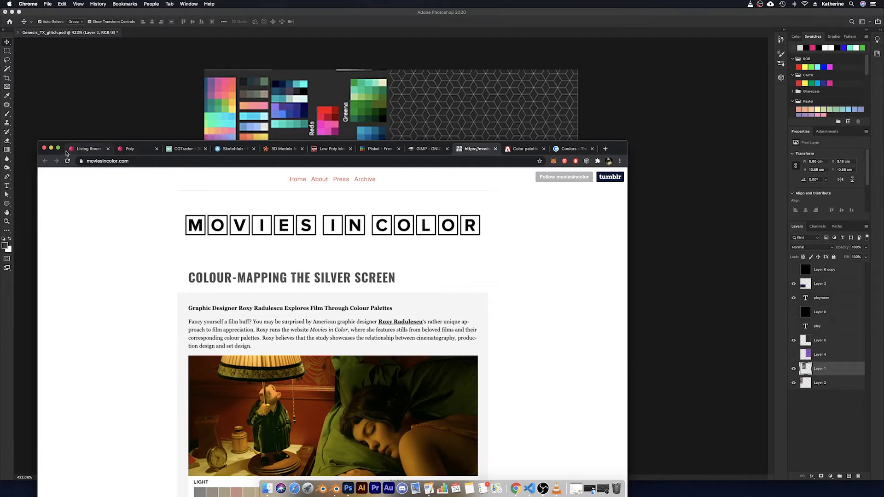
{"action": "left_click", "coordinate": [80, 149]}
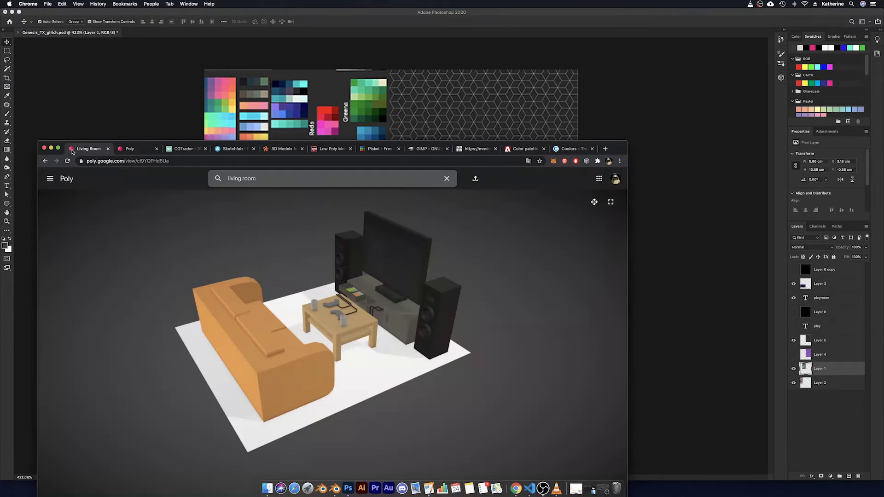
{"action": "left_click", "coordinate": [481, 150]}
{"action": "left_click", "coordinate": [58, 148]}
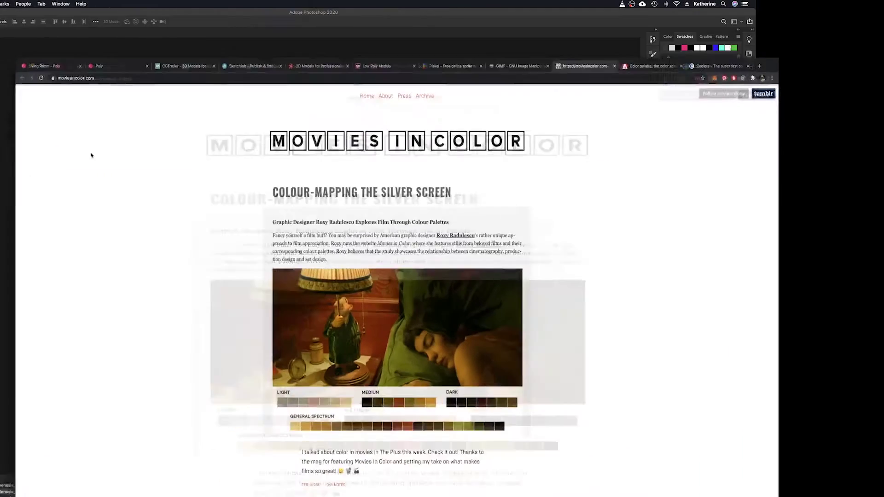
Examine the light, medium, dark and general-spectrum palettes of the Monster Island, Godzilla vs. King Kong and Studio Ghibli film stills.
{"action": "scroll", "coordinate": [669, 281], "scroll_direction": "down", "scroll_amount": 5}
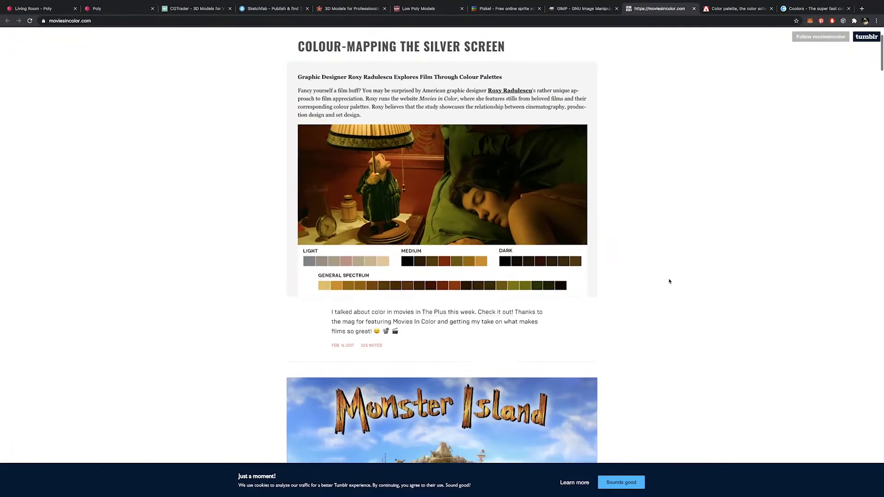
{"action": "scroll", "coordinate": [670, 283], "scroll_direction": "down", "scroll_amount": 8}
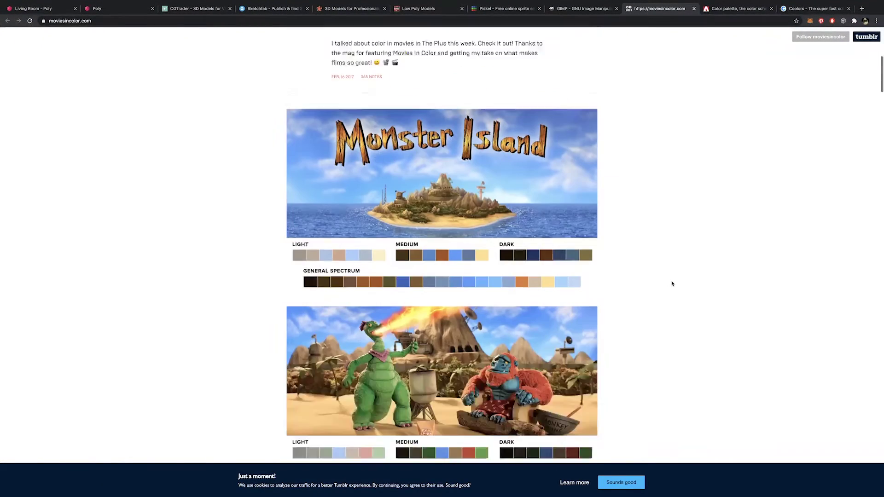
{"action": "scroll", "coordinate": [672, 284], "scroll_direction": "down", "scroll_amount": 2}
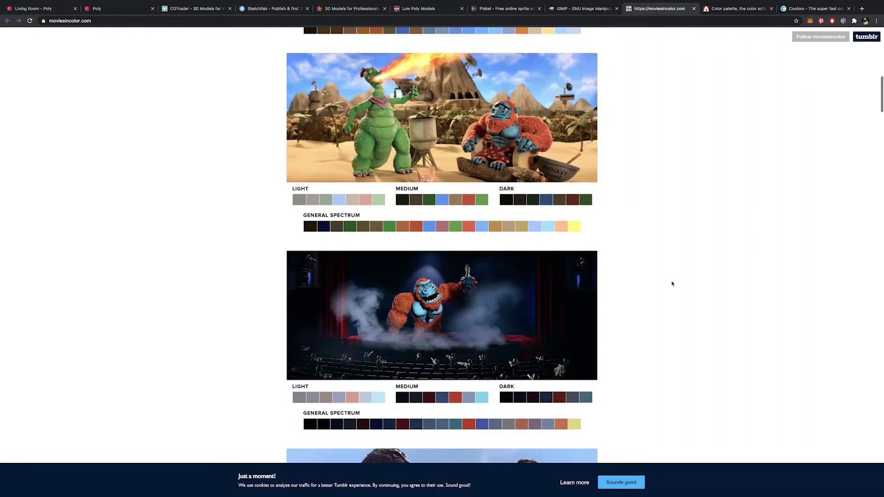
{"action": "scroll", "coordinate": [672, 283], "scroll_direction": "down", "scroll_amount": 3}
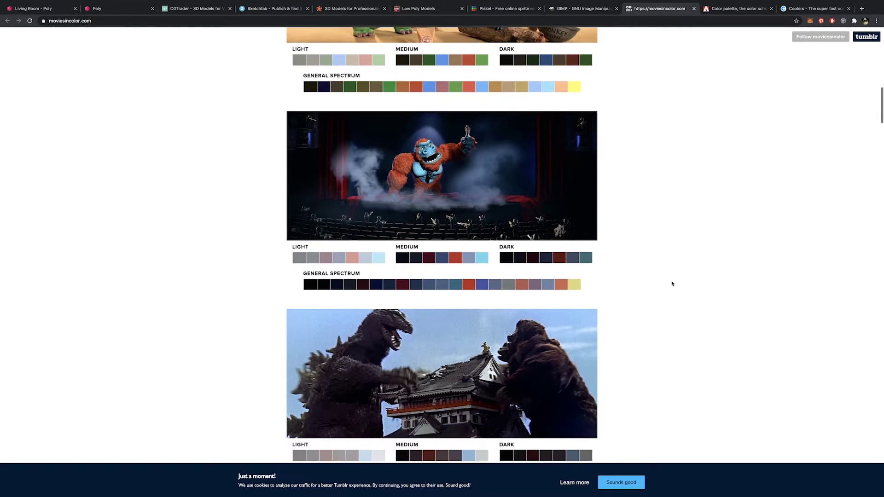
{"action": "scroll", "coordinate": [671, 284], "scroll_direction": "down", "scroll_amount": 2}
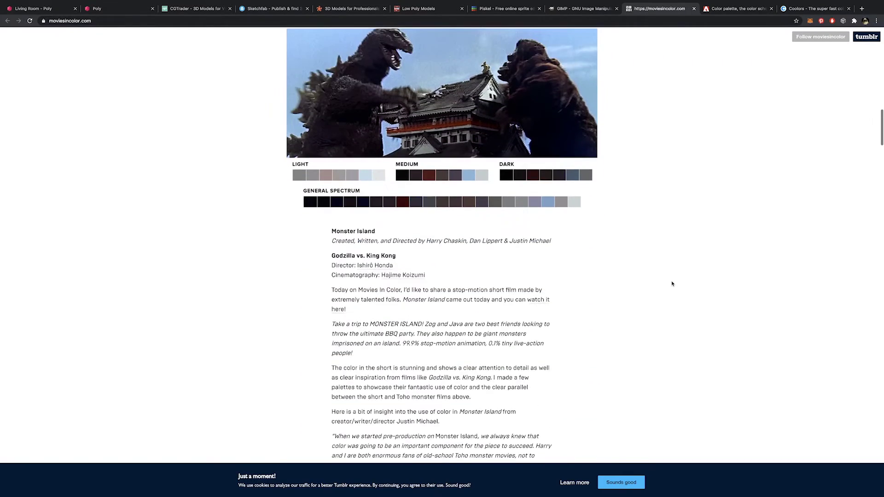
{"action": "scroll", "coordinate": [671, 284], "scroll_direction": "down", "scroll_amount": 4}
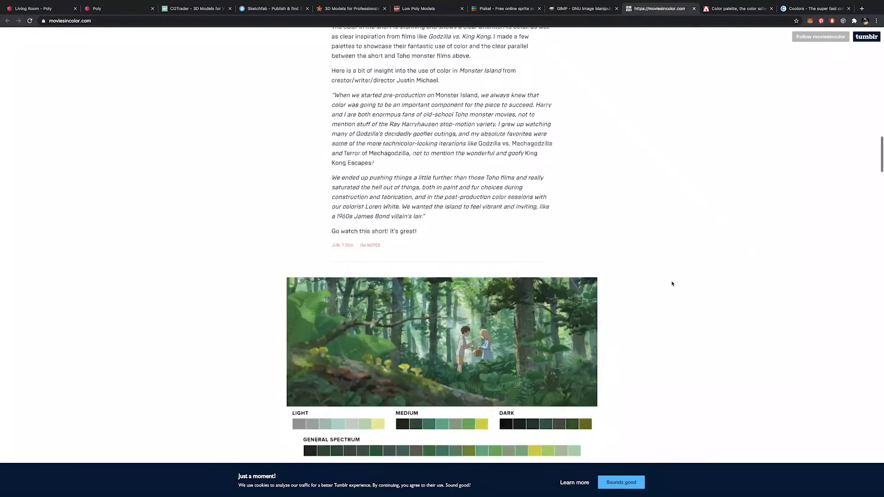
{"action": "scroll", "coordinate": [671, 284], "scroll_direction": "down", "scroll_amount": 3}
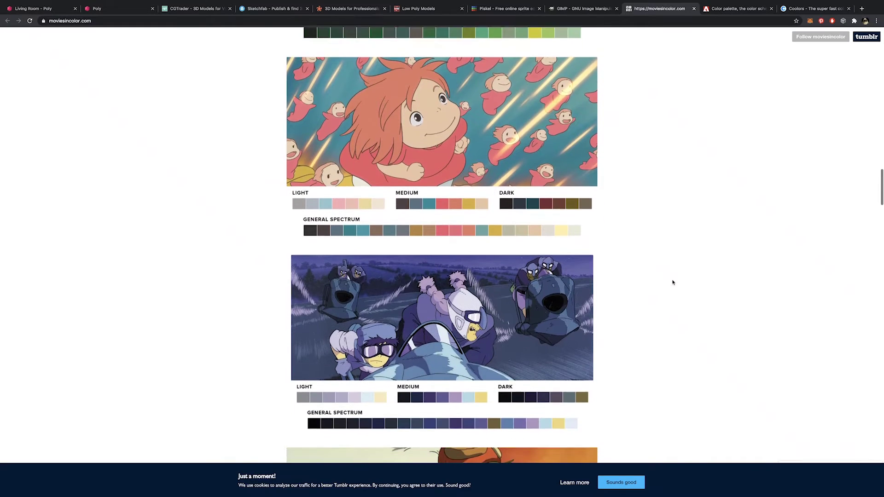
{"action": "scroll", "coordinate": [672, 282], "scroll_direction": "down", "scroll_amount": 3}
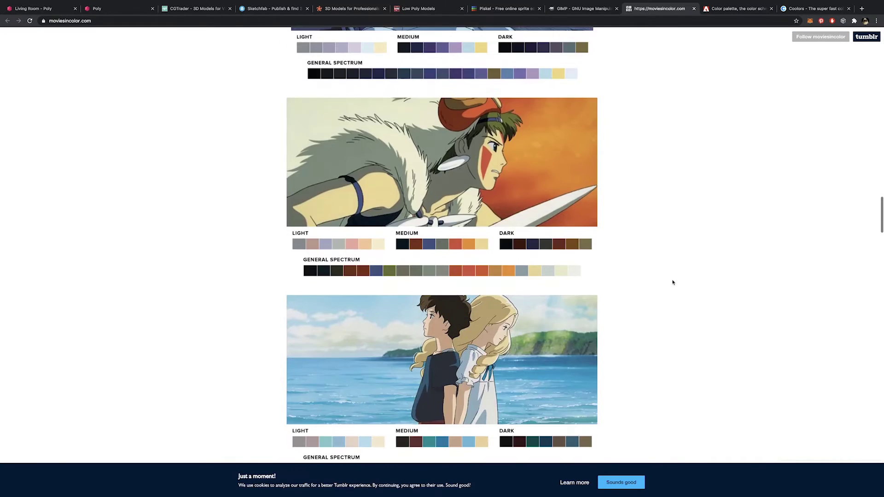
{"action": "scroll", "coordinate": [672, 282], "scroll_direction": "down", "scroll_amount": 2}
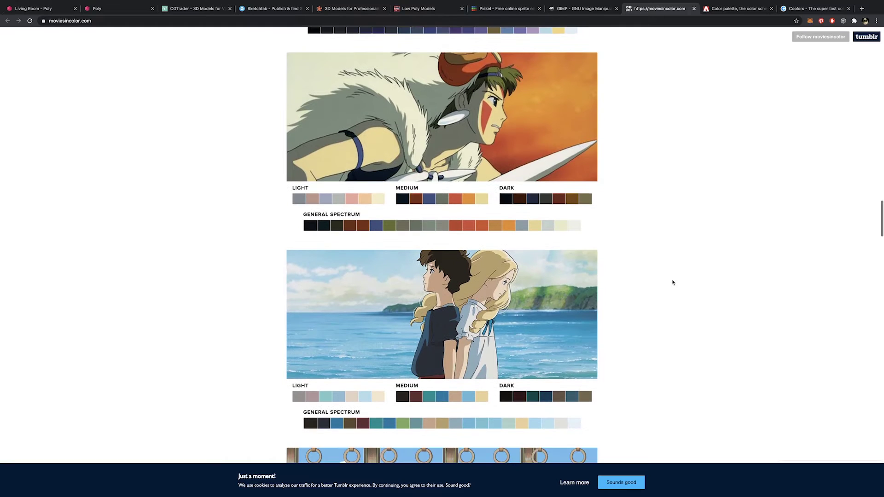
{"action": "scroll", "coordinate": [672, 282], "scroll_direction": "down", "scroll_amount": 5}
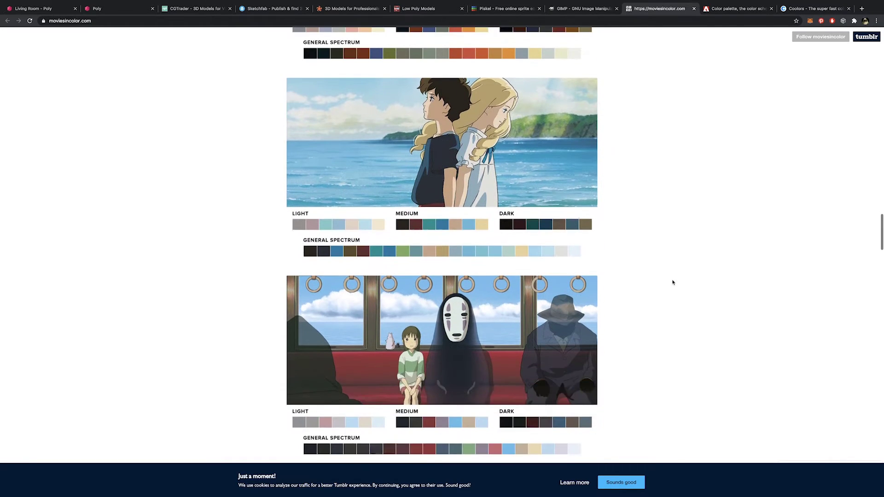
{"action": "scroll", "coordinate": [672, 282], "scroll_direction": "down", "scroll_amount": 3}
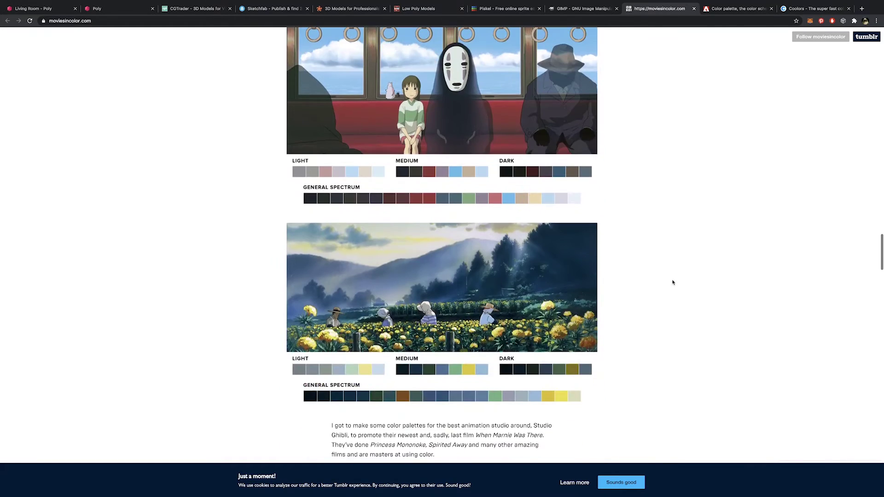
{"action": "scroll", "coordinate": [672, 282], "scroll_direction": "down", "scroll_amount": 1}
Review the palette of The Science of Sleep still and the post's notes on color grading.
{"action": "scroll", "coordinate": [673, 283], "scroll_direction": "down", "scroll_amount": 14}
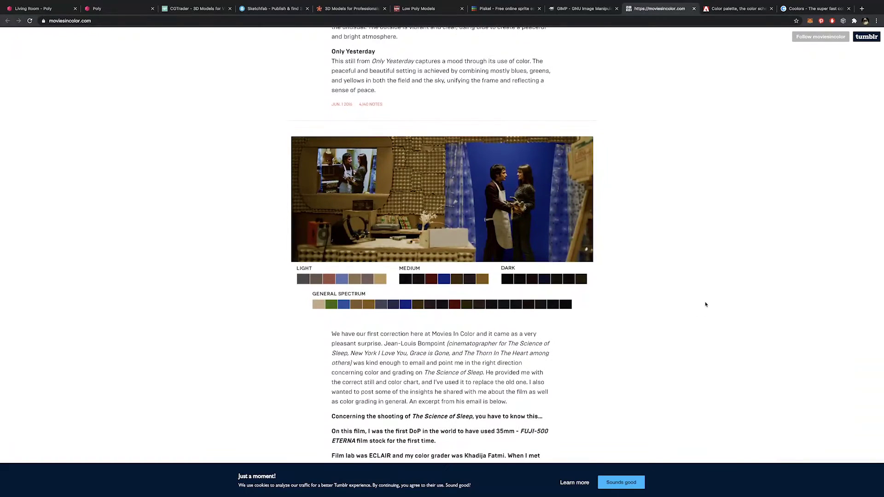
{"action": "scroll", "coordinate": [706, 304], "scroll_direction": "down", "scroll_amount": 1}
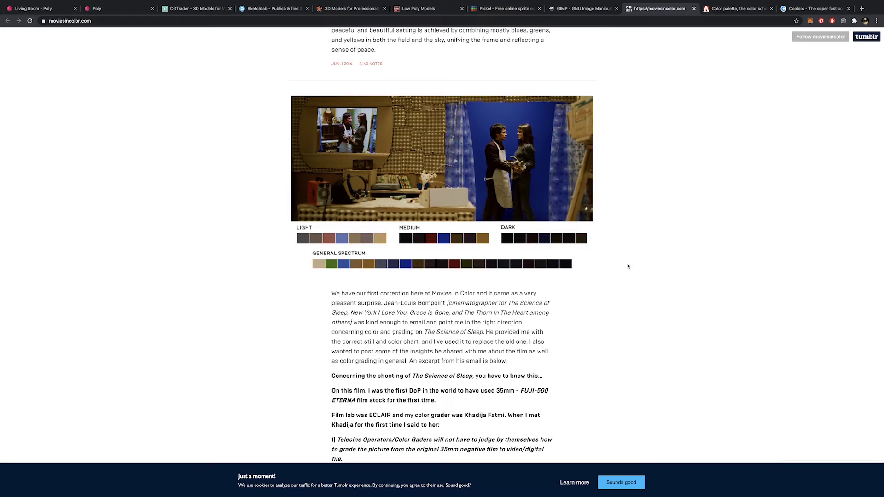
{"action": "scroll", "coordinate": [574, 277], "scroll_direction": "down", "scroll_amount": 2}
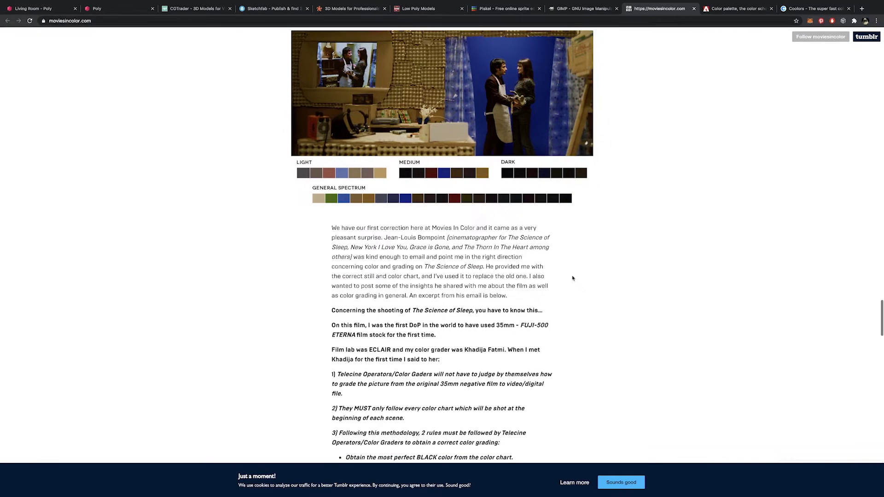
{"action": "scroll", "coordinate": [574, 278], "scroll_direction": "down", "scroll_amount": 3}
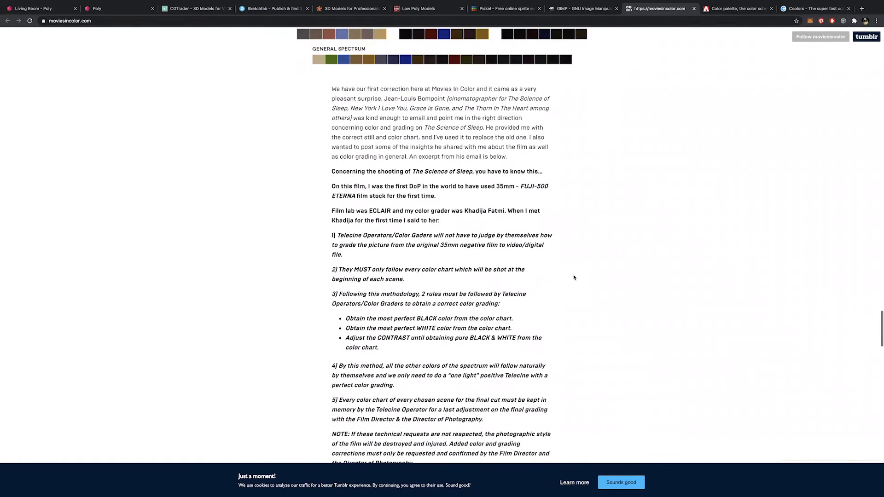
{"action": "scroll", "coordinate": [574, 274], "scroll_direction": "up", "scroll_amount": 4}
{"action": "scroll", "coordinate": [574, 275], "scroll_direction": "up", "scroll_amount": 2}
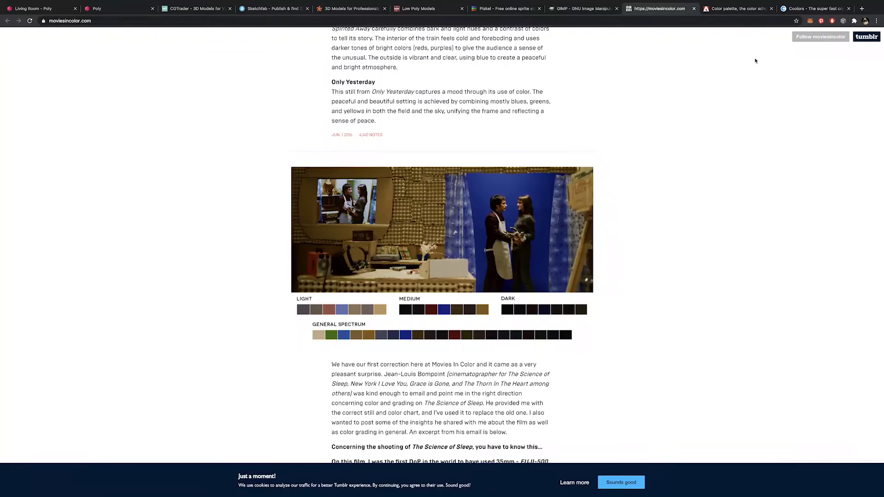
Search Adobe Color's Explore page for "neon" and look through the resulting color palettes.
{"action": "left_click", "coordinate": [733, 9]}
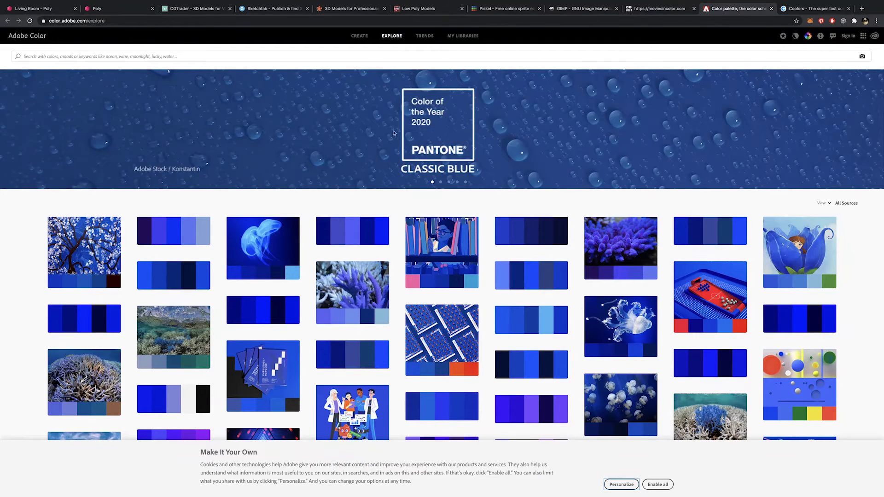
{"action": "left_click", "coordinate": [226, 53]}
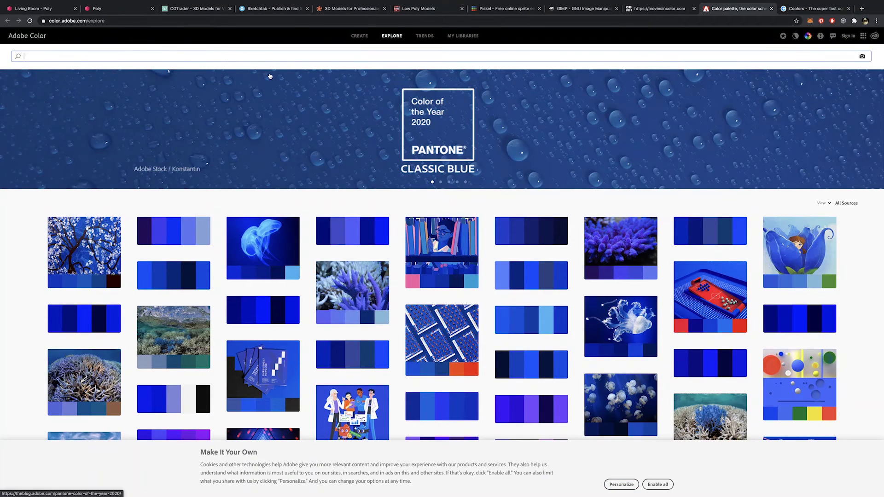
{"action": "type", "text": "n"}
{"action": "key", "text": "Return"}
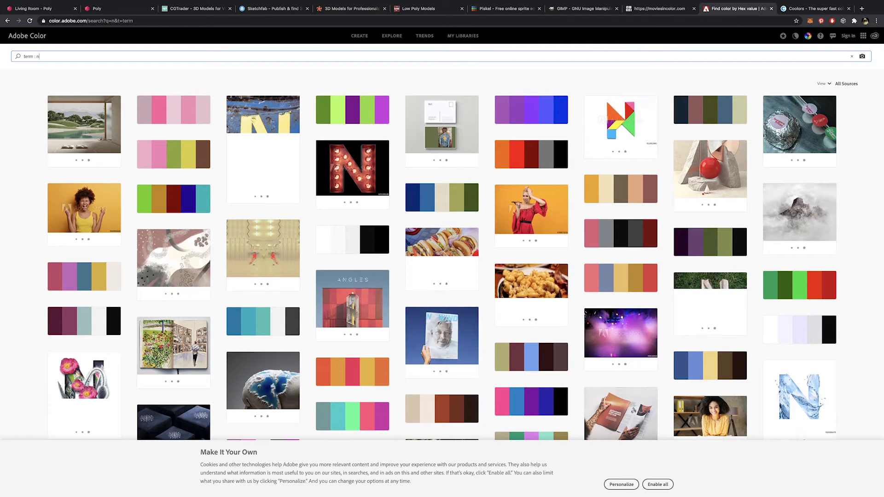
{"action": "type", "text": "e"}
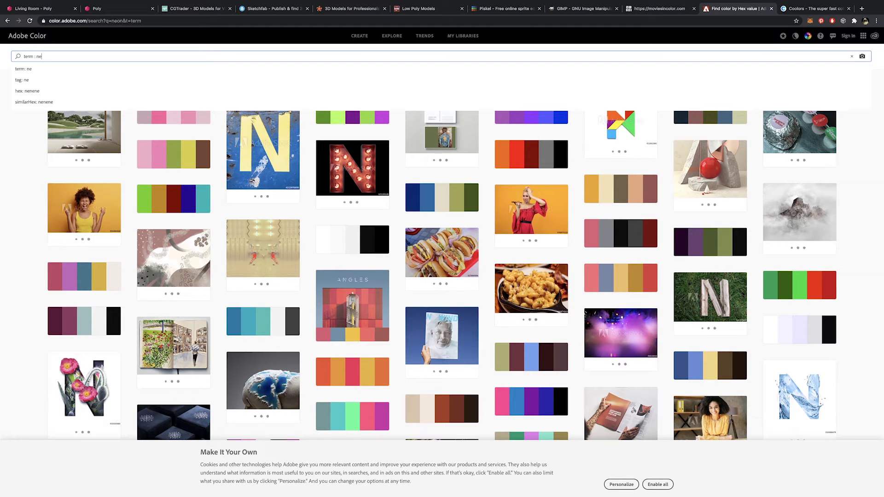
{"action": "type", "text": "on"}
{"action": "key", "text": "Return"}
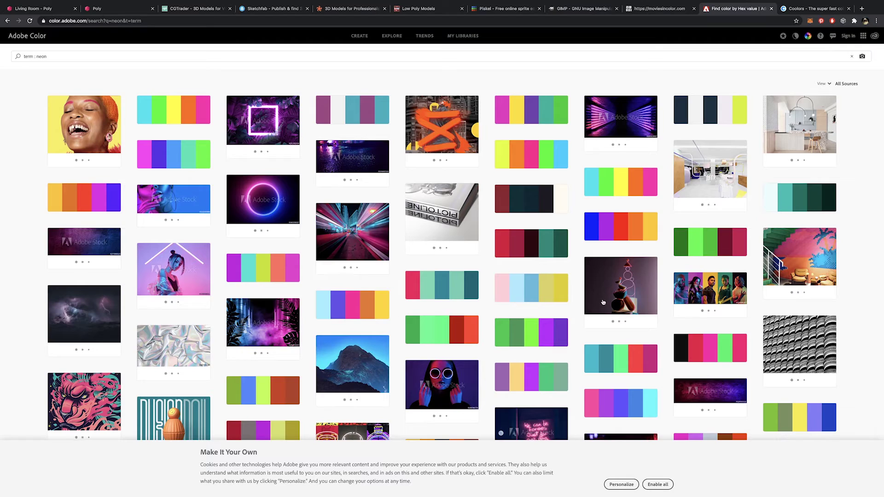
{"action": "scroll", "coordinate": [603, 302], "scroll_direction": "down", "scroll_amount": 5}
{"action": "scroll", "coordinate": [364, 333], "scroll_direction": "up", "scroll_amount": 5}
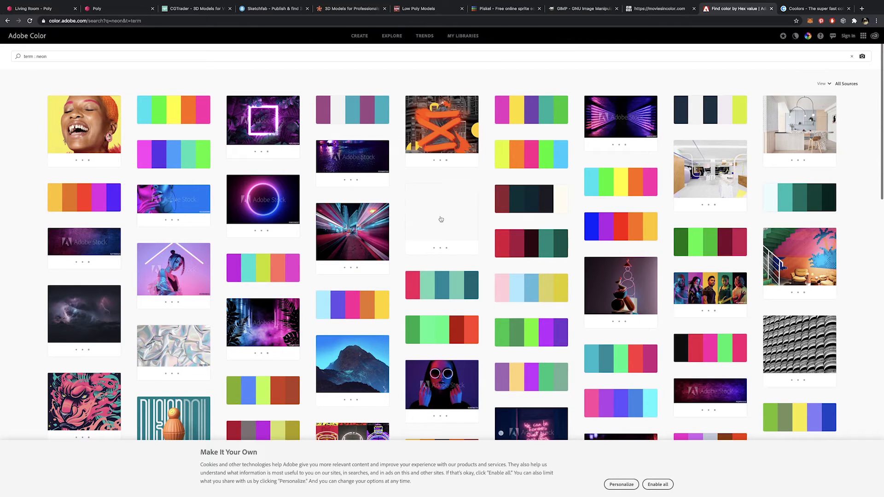
{"action": "mouse_move", "coordinate": [441, 219]}
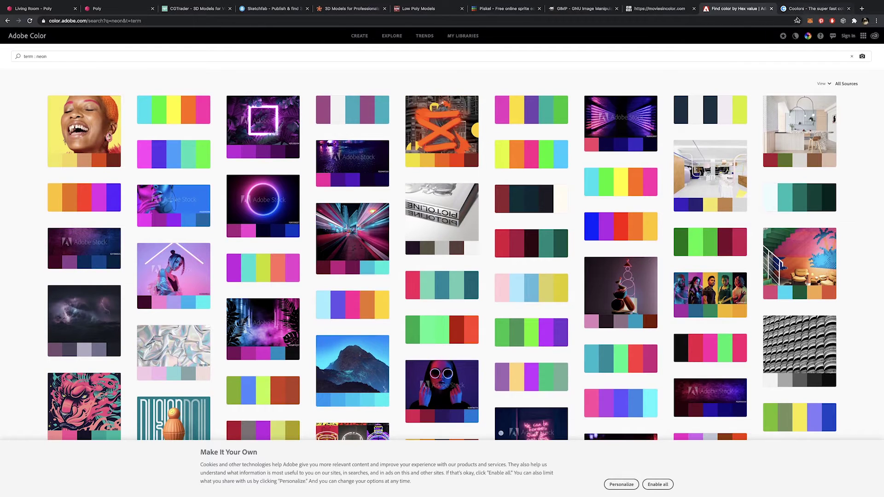
Open the Coolors site and start its color palette generator.
{"action": "left_click", "coordinate": [812, 8]}
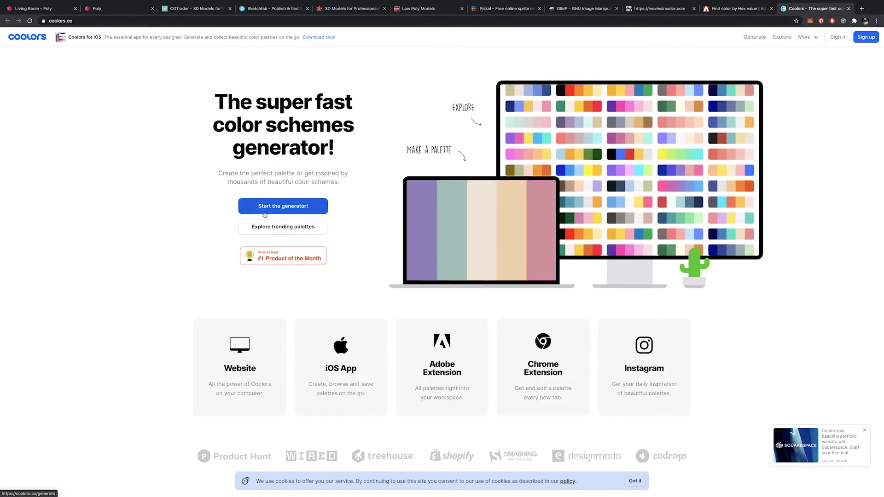
{"action": "left_click", "coordinate": [307, 210]}
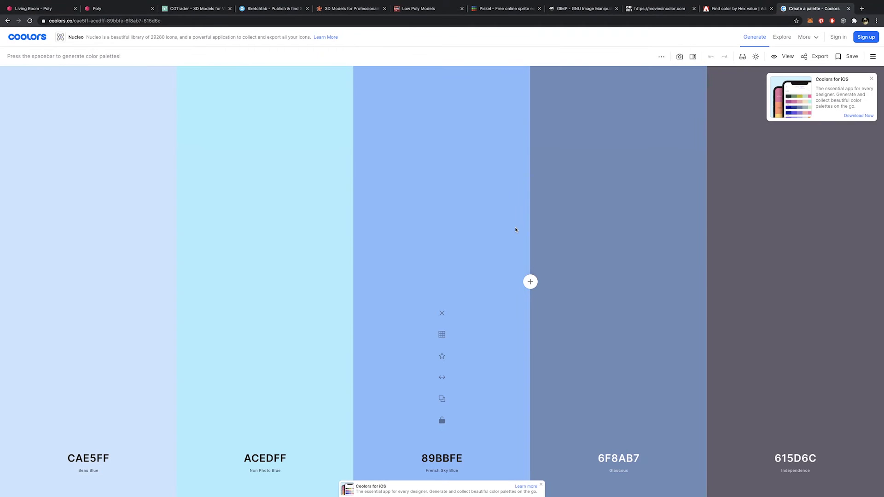
Generate random color palettes repeatedly until the dark one with 2F394D and EEE1B3 comes up.
{"action": "key", "text": "space"}
{"action": "key", "text": "space"}
{"action": "key", "text": "space"}
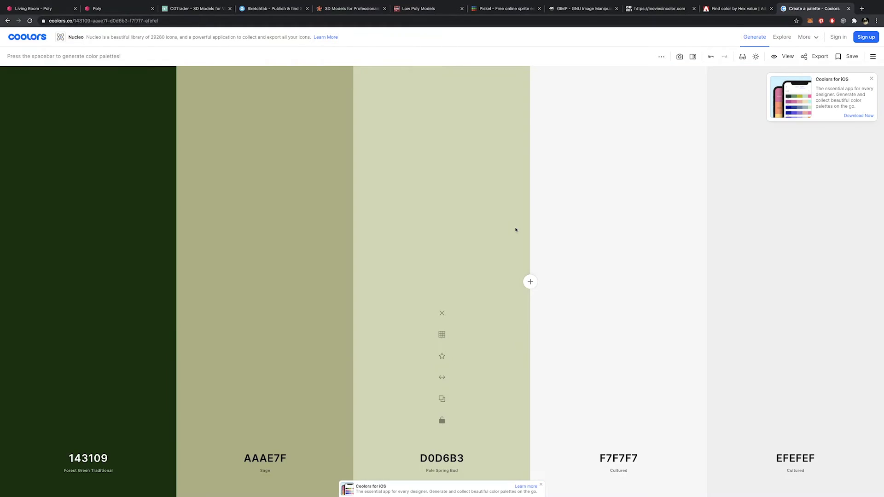
{"action": "key", "text": "space"}
{"action": "key", "text": "space"}
{"action": "key", "text": "space"}
{"action": "key", "text": "space"}
{"action": "key", "text": "space"}
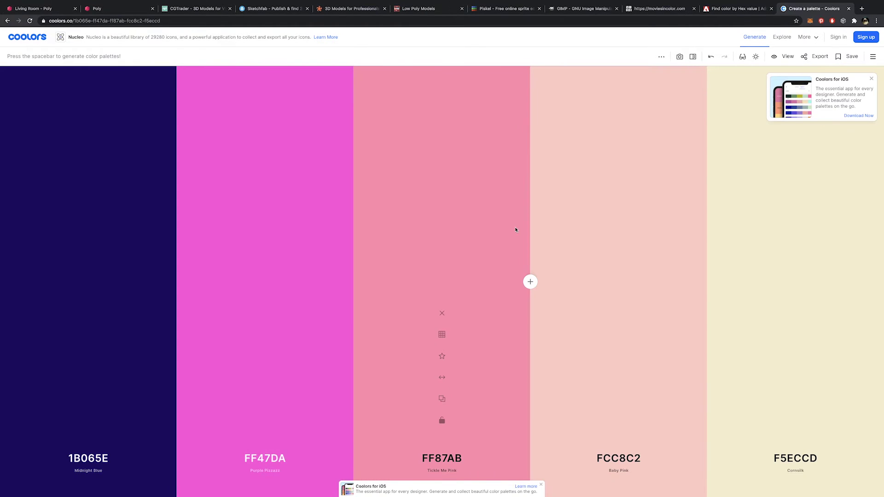
{"action": "key", "text": "space"}
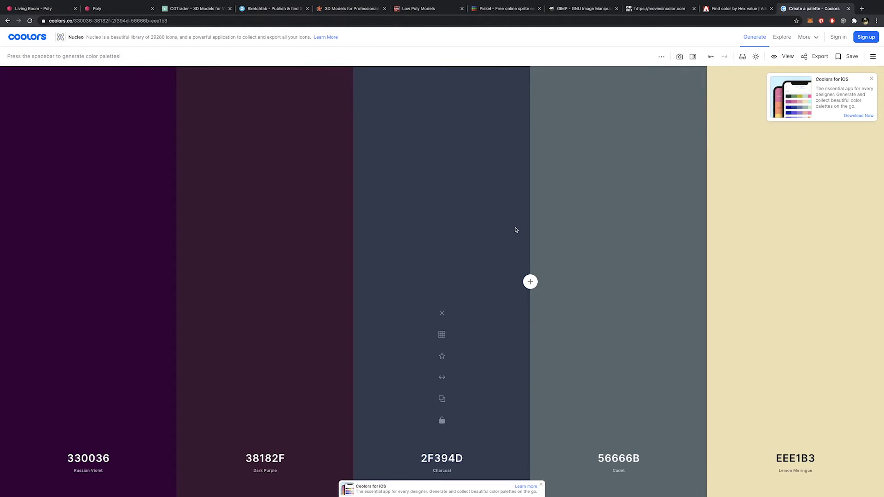
Lock 2F394D, 5A0001, F6E8EA and 7DCFB6 in turn while regenerating the unlocked palette colors.
{"action": "left_click", "coordinate": [444, 420]}
{"action": "key", "text": "space"}
{"action": "key", "text": "space"}
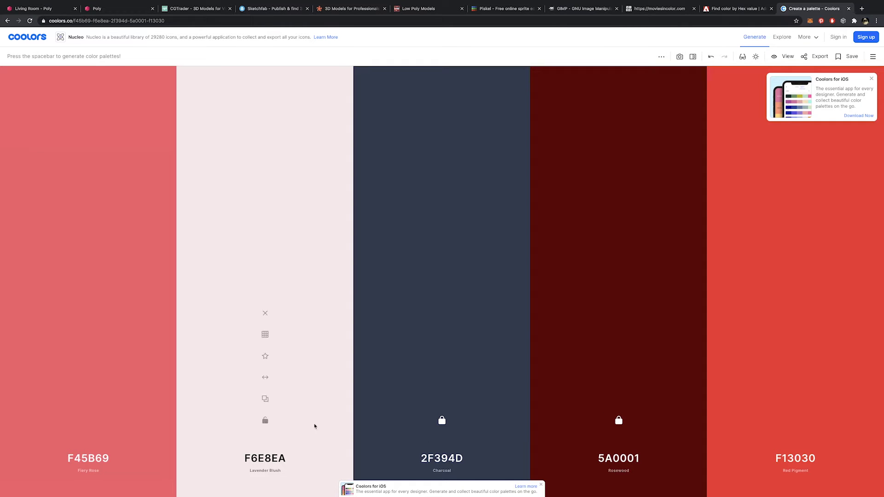
{"action": "left_click", "coordinate": [261, 422]}
{"action": "key", "text": "space"}
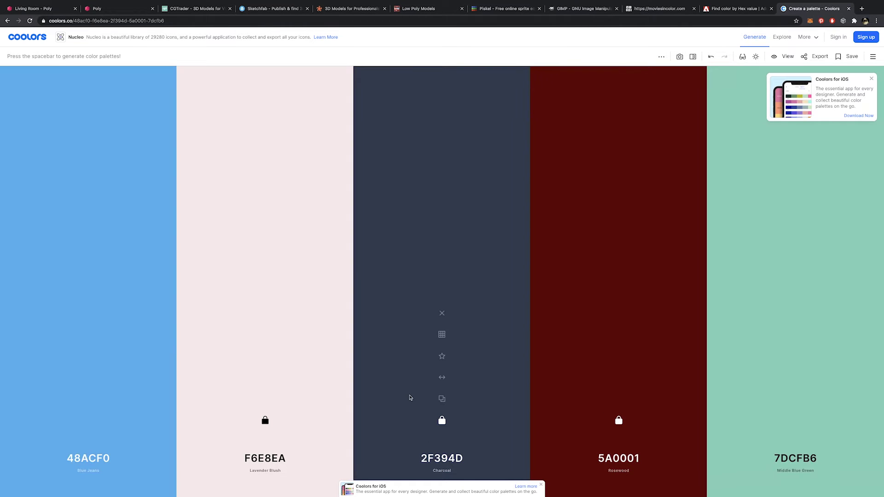
{"action": "left_click", "coordinate": [795, 420]}
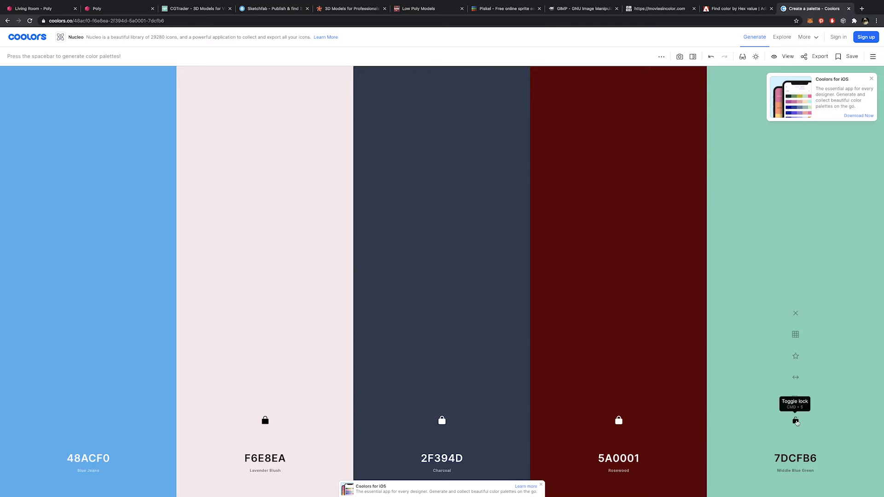
{"action": "key", "text": "space"}
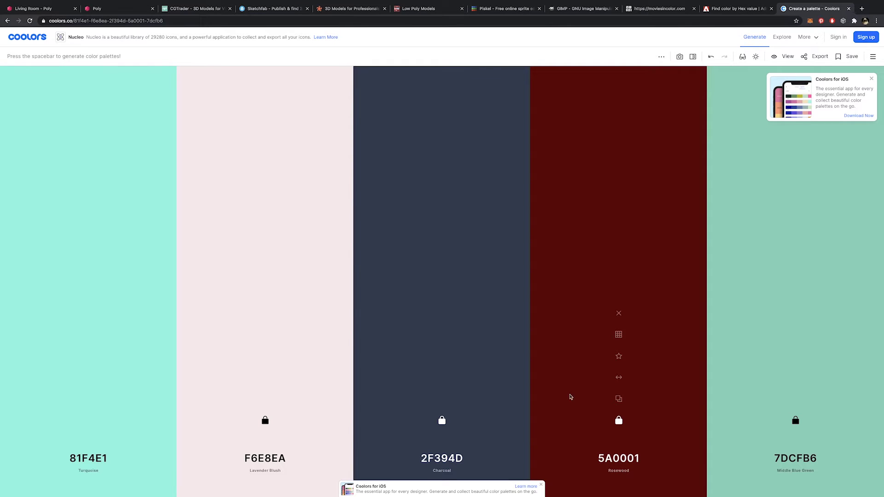
Regenerate the one unlocked color until 17BEBB comes up and lock it to complete the palette.
{"action": "key", "text": "space"}
{"action": "key", "text": "space"}
{"action": "key", "text": "space"}
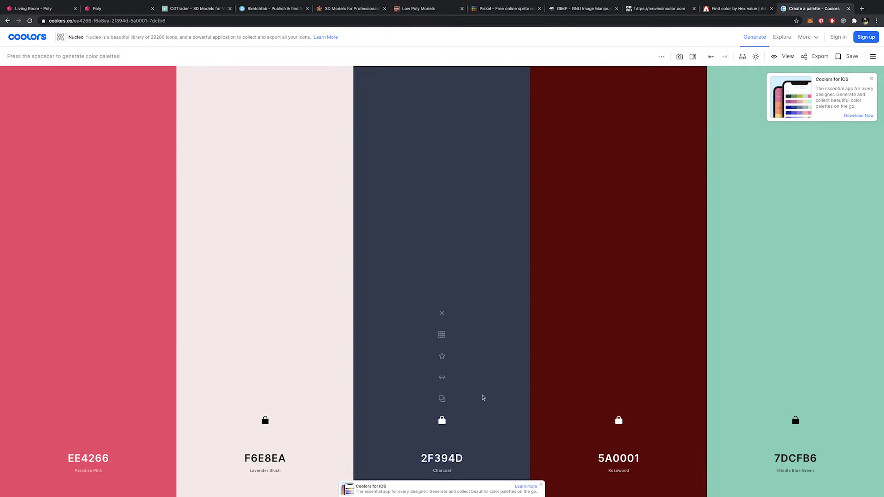
{"action": "key", "text": "space"}
{"action": "key", "text": "space"}
{"action": "key", "text": "space"}
{"action": "key", "text": "space"}
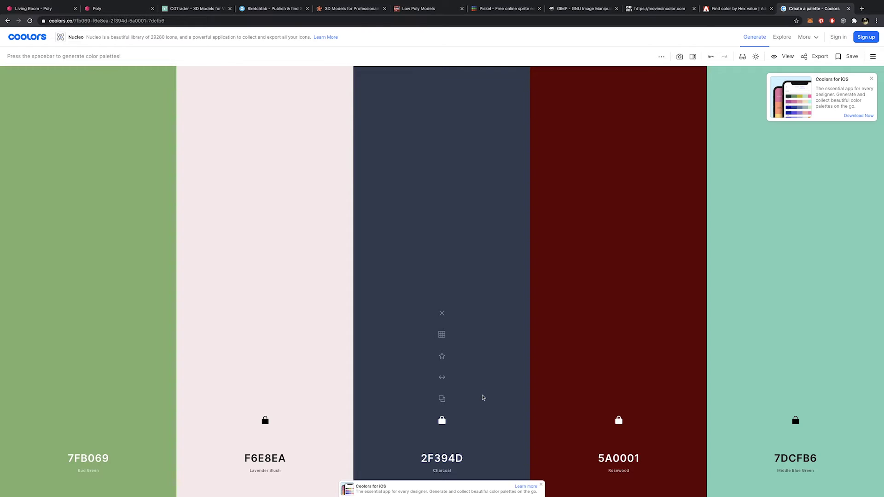
{"action": "key", "text": "space"}
{"action": "key", "text": "space"}
{"action": "key", "text": "space"}
{"action": "key", "text": "space"}
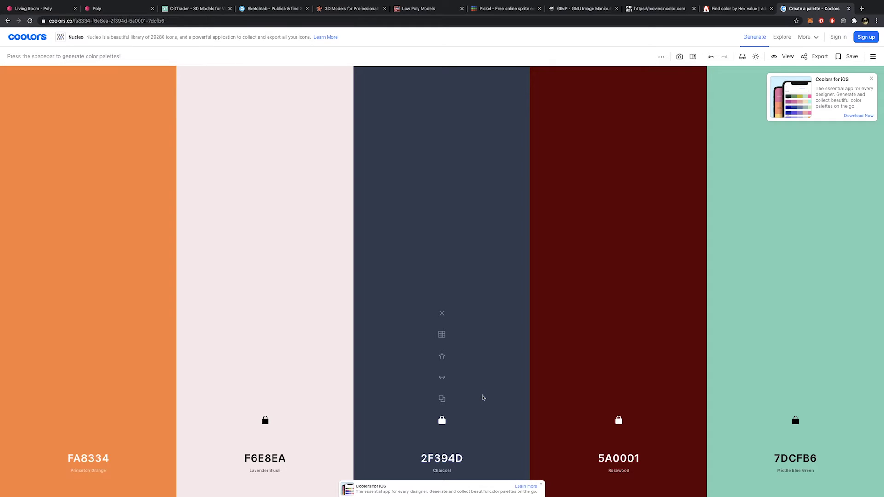
{"action": "key", "text": "space"}
{"action": "key", "text": "space"}
{"action": "key", "text": "space"}
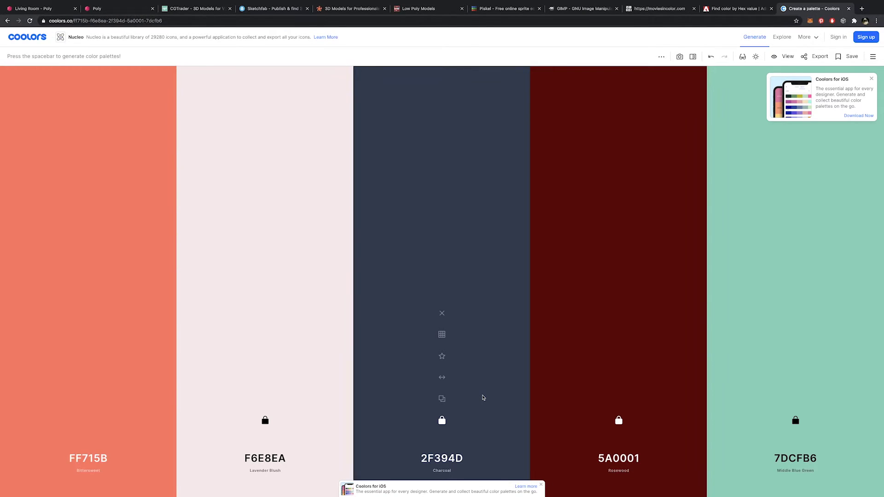
{"action": "key", "text": "space"}
{"action": "key", "text": "space"}
{"action": "key", "text": "space"}
{"action": "key", "text": "space"}
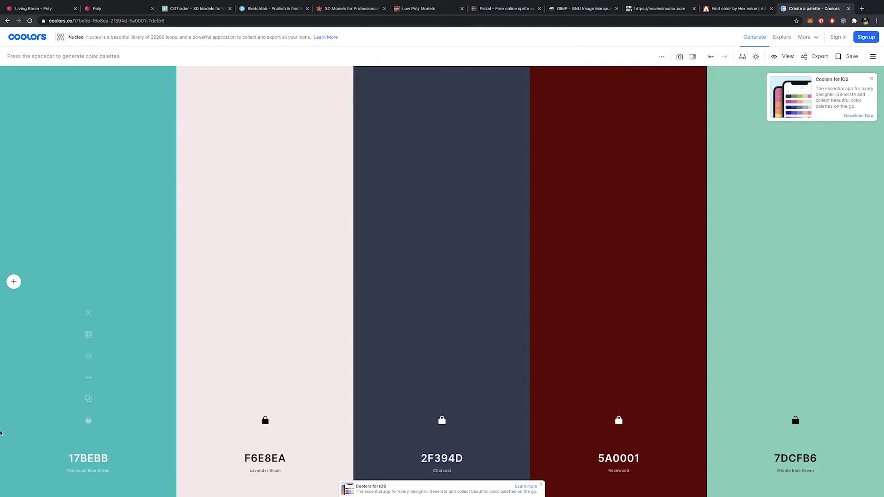
{"action": "left_click", "coordinate": [88, 420]}
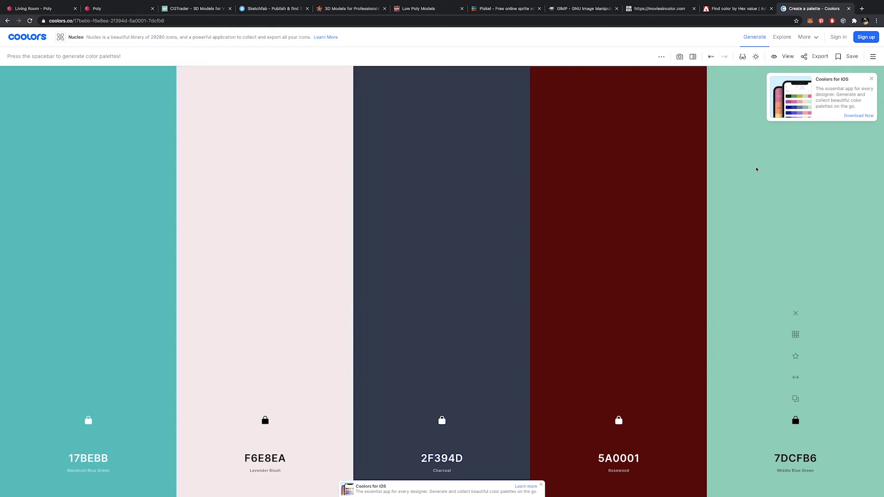
Find textures_glitch.png by searching the computer for "glitch" and load it into the palette generator's image picker.
{"action": "left_click", "coordinate": [680, 56]}
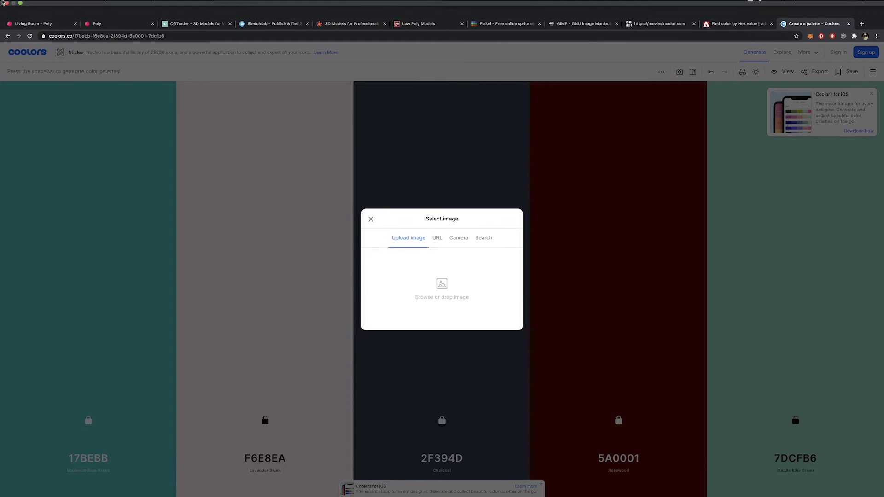
{"action": "left_click", "coordinate": [20, 12]}
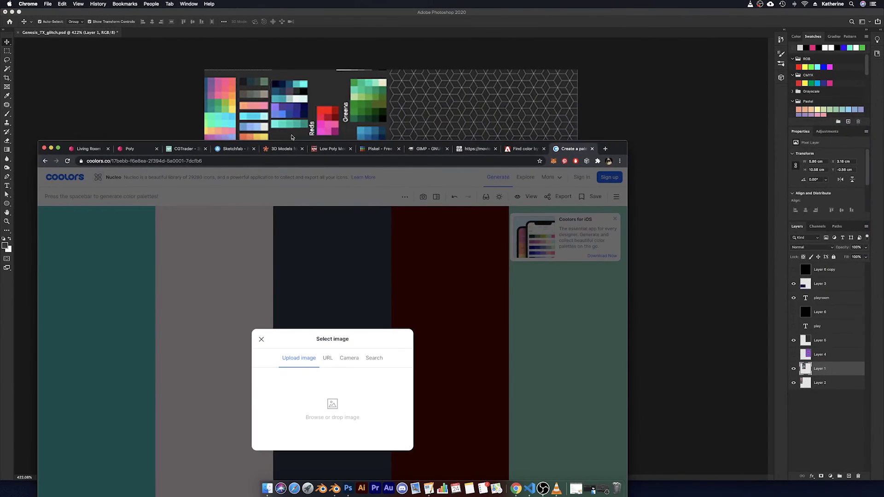
{"action": "left_click_drag", "start_coordinate": [291, 143], "coordinate": [288, 76]}
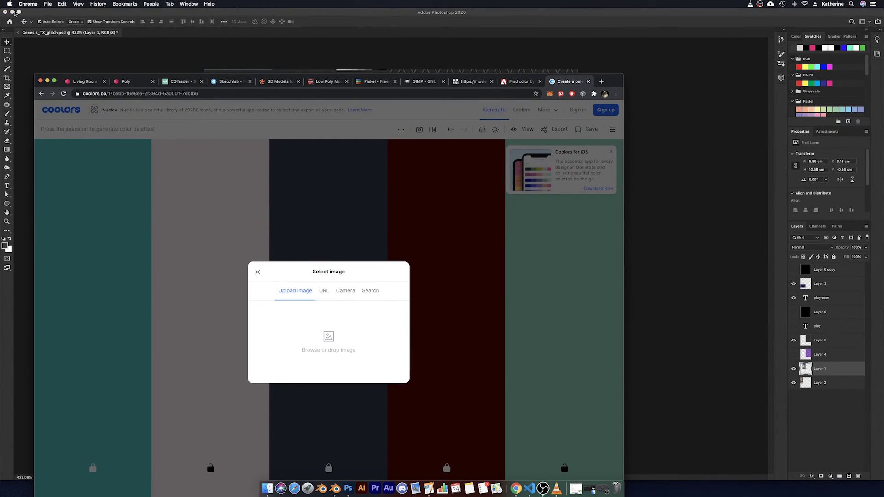
{"action": "left_click", "coordinate": [12, 12]}
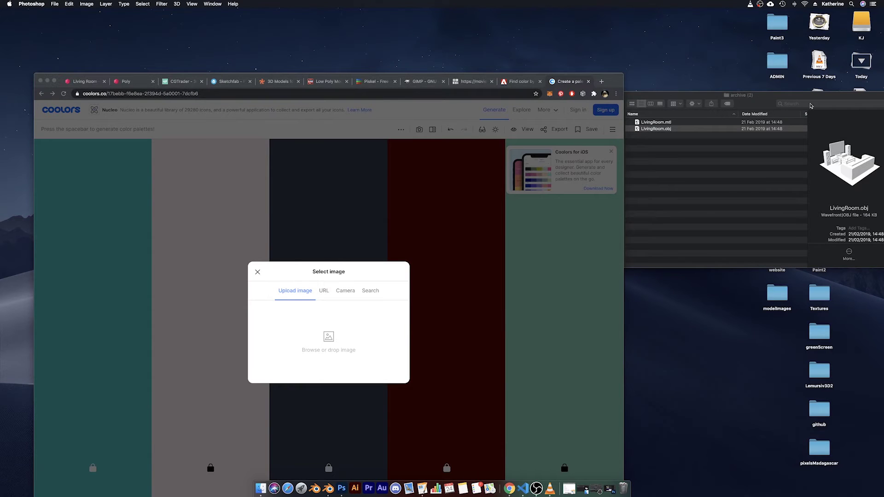
{"action": "left_click_drag", "start_coordinate": [810, 106], "coordinate": [814, 73]}
{"action": "left_click", "coordinate": [815, 70]}
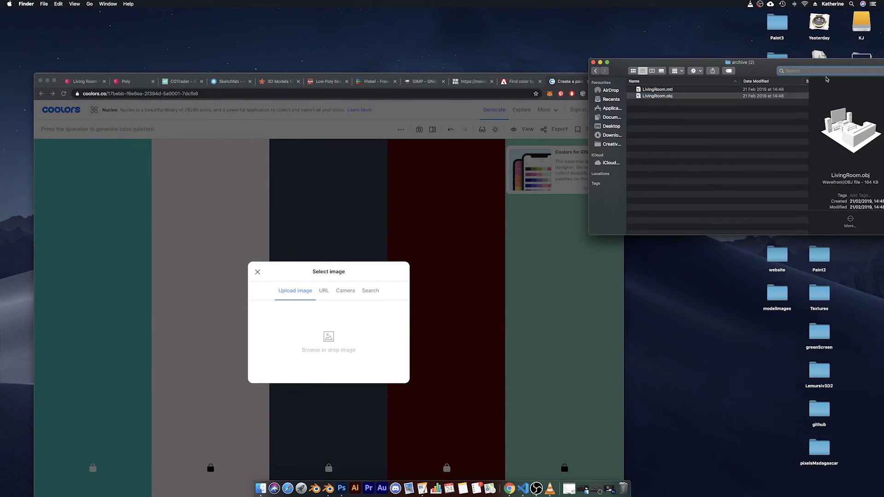
{"action": "type", "text": "glitch"}
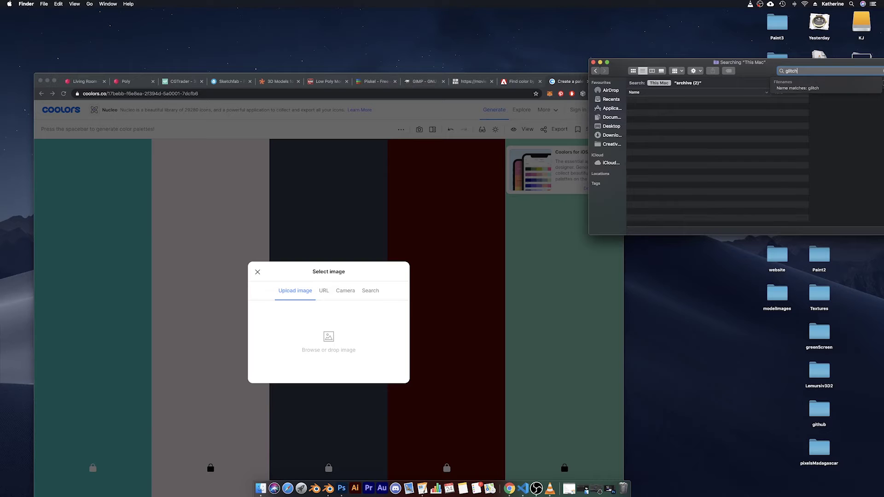
{"action": "left_click", "coordinate": [680, 127]}
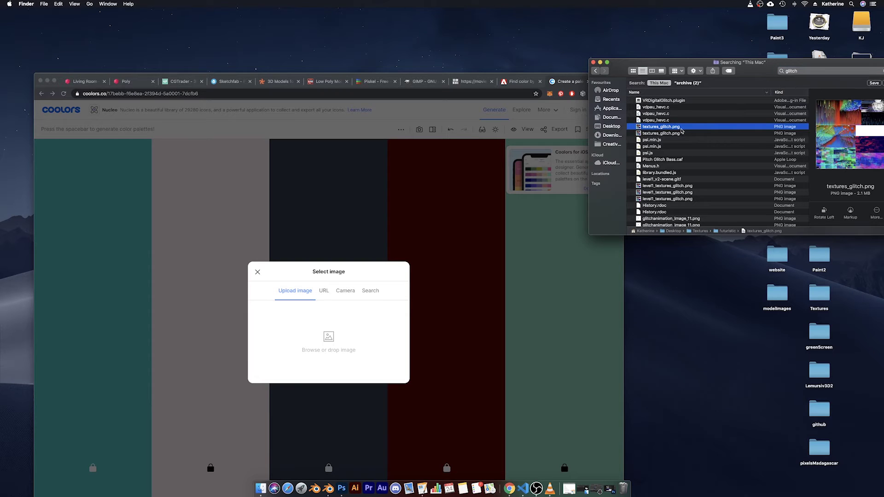
{"action": "left_click_drag", "start_coordinate": [677, 131], "coordinate": [342, 340]}
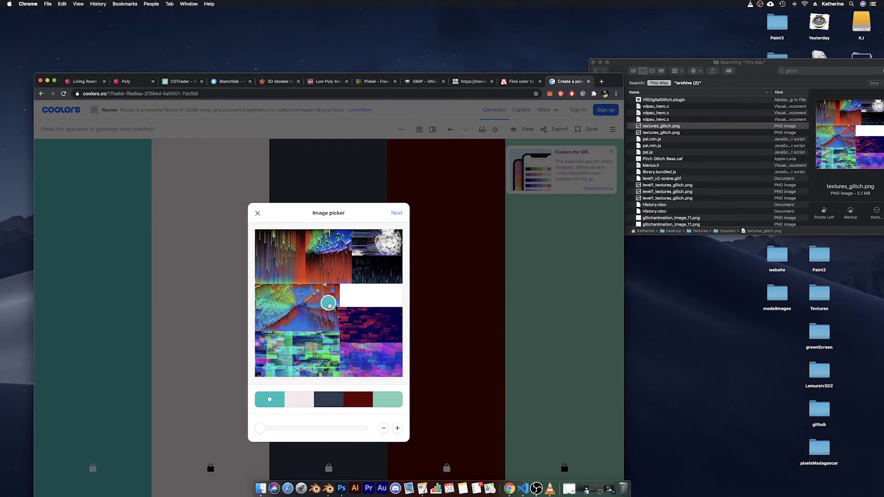
Try sampling a color and automatic palette variations from the glitch image, and close the Coolors page.
{"action": "left_click_drag", "start_coordinate": [328, 303], "coordinate": [353, 298]}
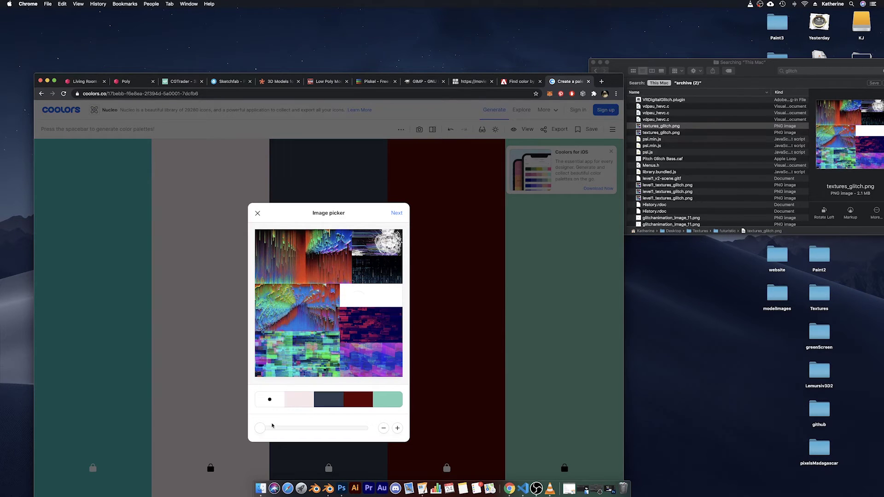
{"action": "left_click_drag", "start_coordinate": [260, 428], "coordinate": [363, 428]}
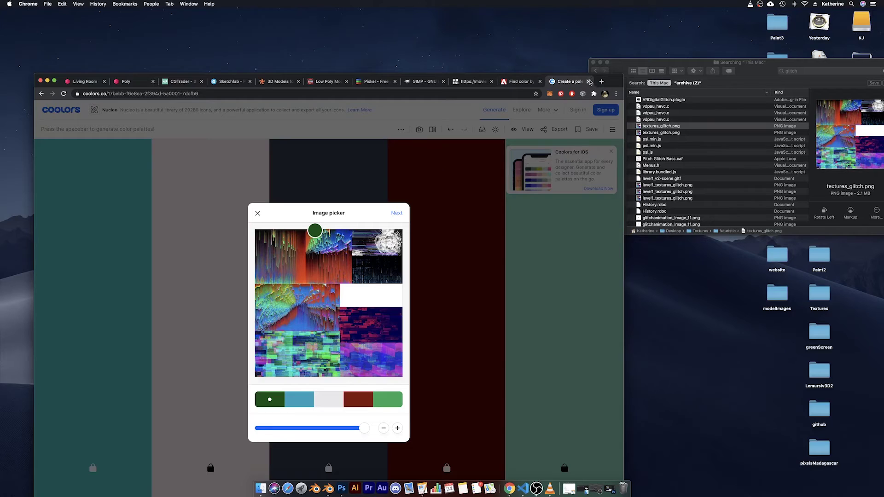
{"action": "left_click", "coordinate": [588, 82]}
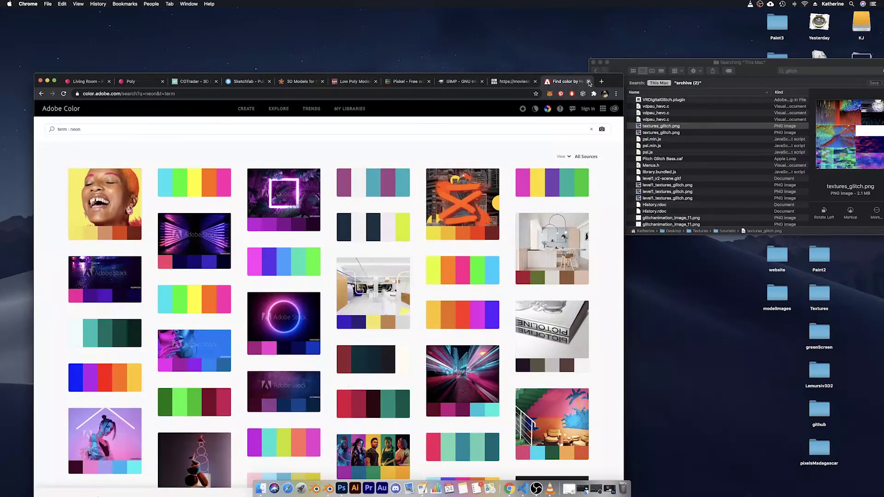
Switch to Photoshop, show the black Layer 6, and compare the texture with and without the Layer 6 copy overlay, leaving it visible and selected.
{"action": "left_click", "coordinate": [342, 489]}
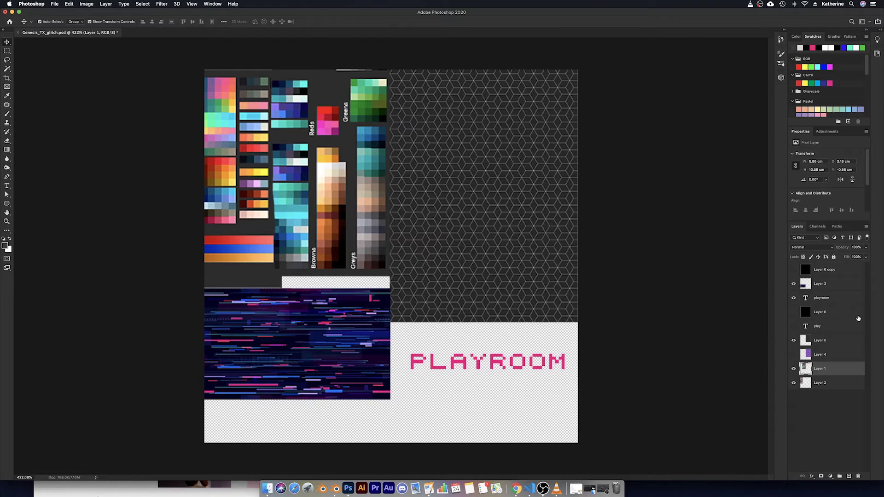
{"action": "left_click", "coordinate": [793, 312]}
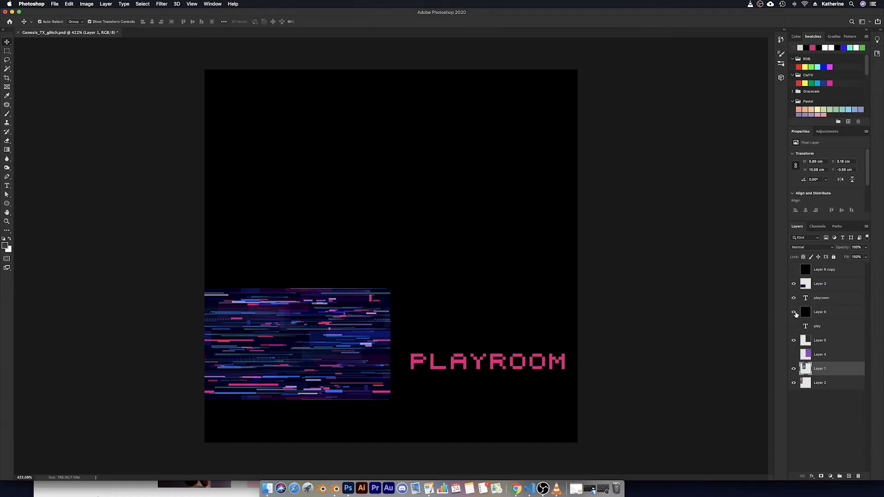
{"action": "left_click", "coordinate": [793, 270]}
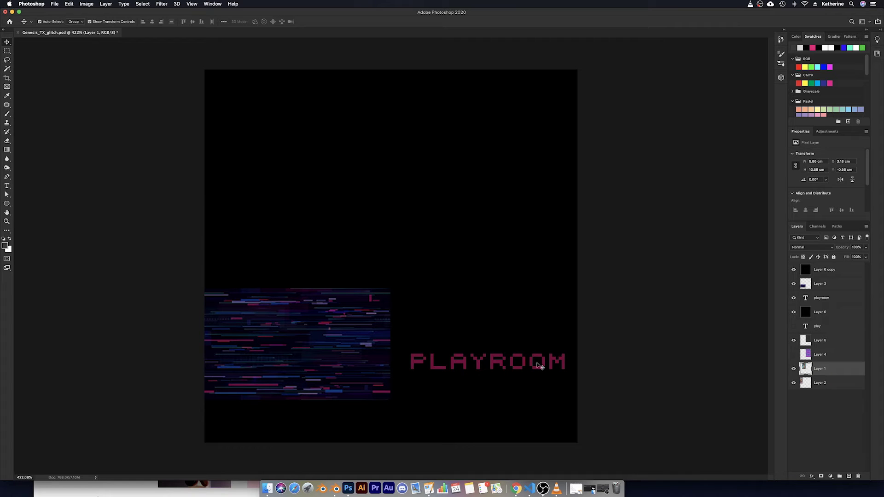
{"action": "left_click", "coordinate": [793, 270]}
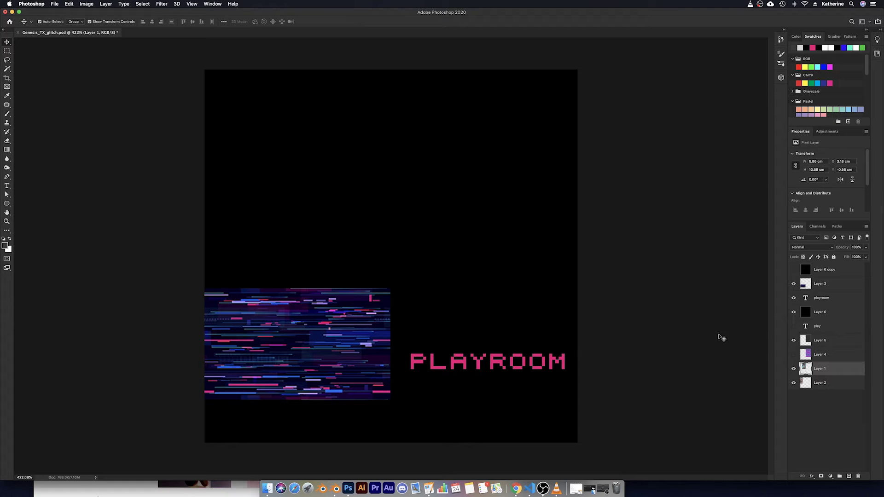
{"action": "left_click", "coordinate": [793, 271]}
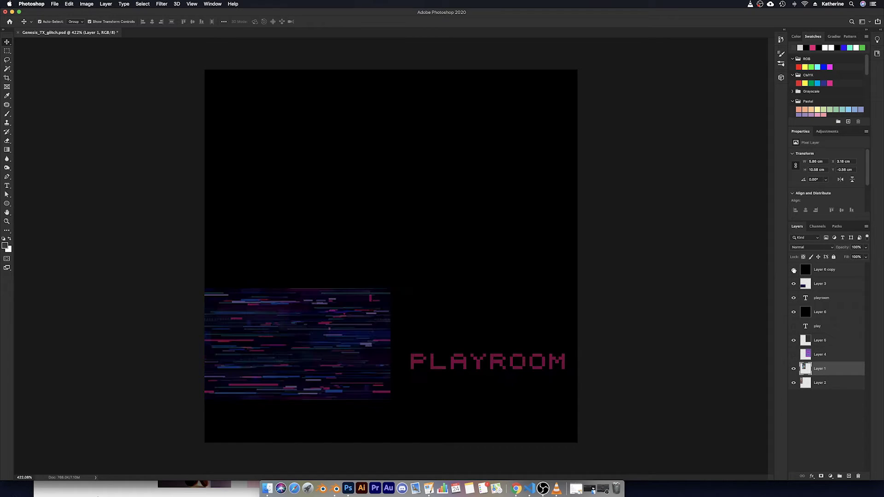
{"action": "left_click", "coordinate": [826, 270]}
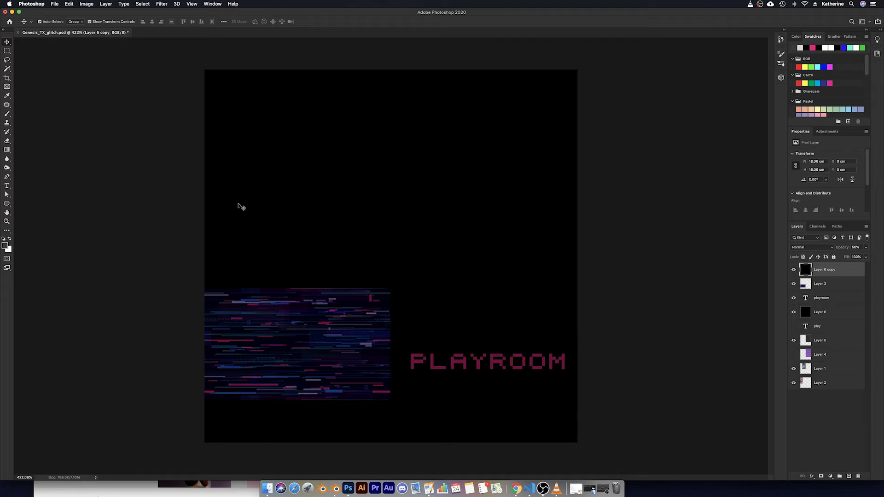
Switch to Blender and open the Shading workspace with the whole Cans material node setup in view.
{"action": "left_click", "coordinate": [5, 12]}
{"action": "left_click", "coordinate": [422, 155]}
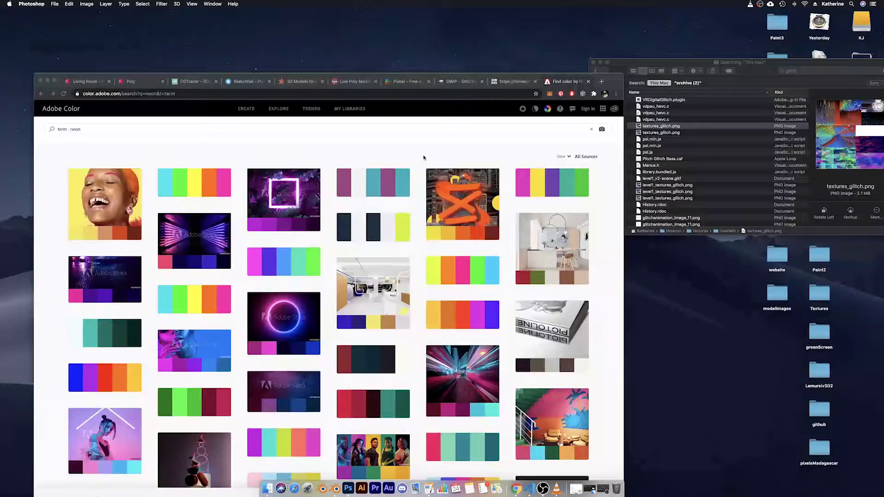
{"action": "left_click", "coordinate": [336, 488]}
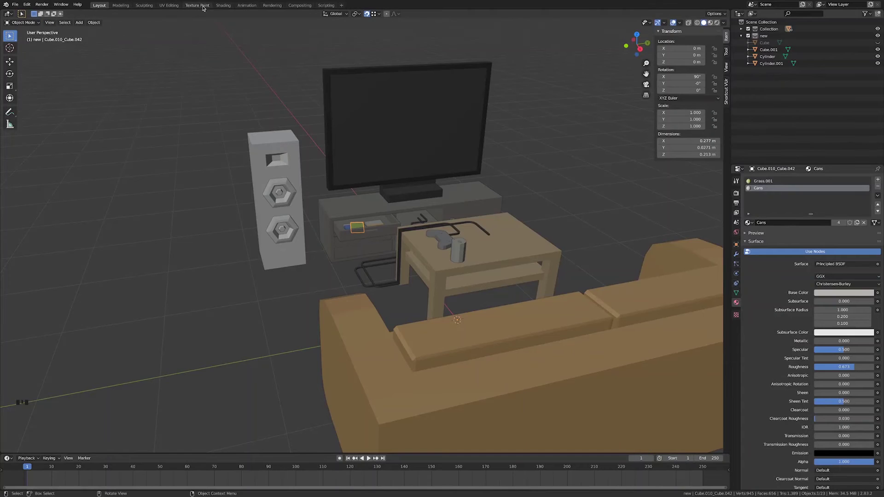
{"action": "left_click", "coordinate": [223, 5]}
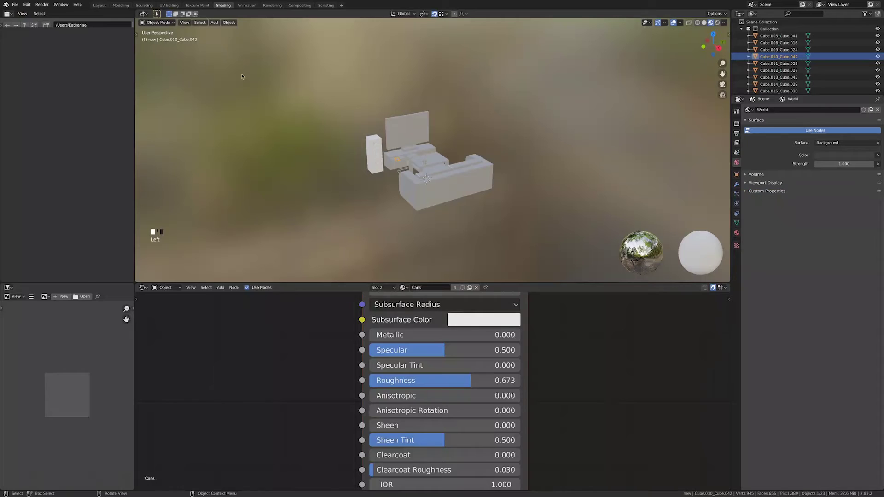
{"action": "scroll", "coordinate": [341, 405], "scroll_direction": "down", "scroll_amount": 3}
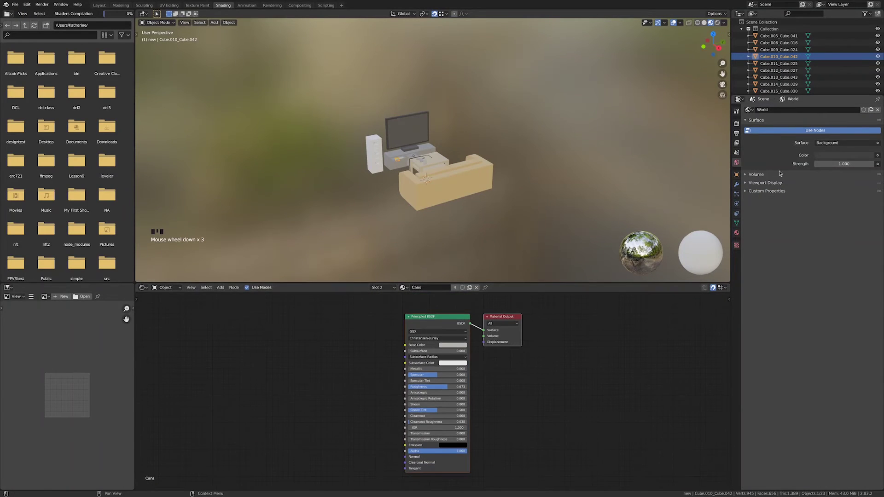
Add a third material slot to the selected object, Cube.010_Cube.042, and create a material named "new" in it.
{"action": "left_click", "coordinate": [736, 233]}
{"action": "left_click", "coordinate": [878, 110]}
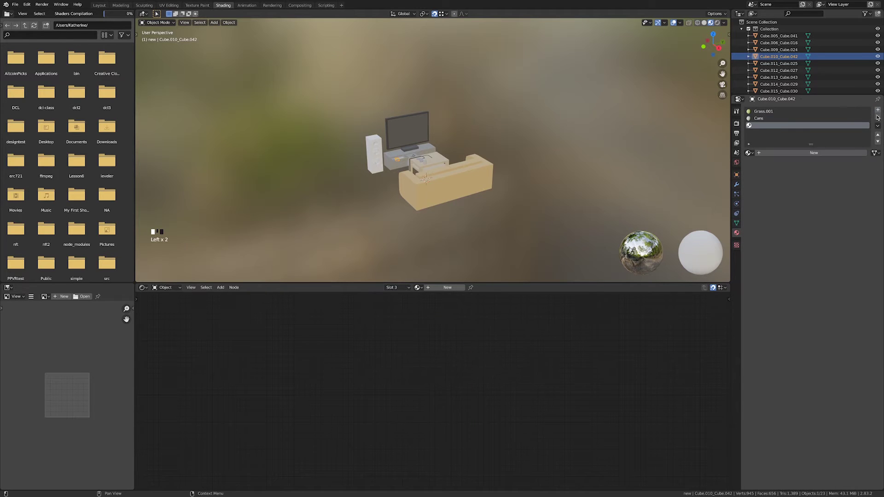
{"action": "left_click", "coordinate": [779, 151]}
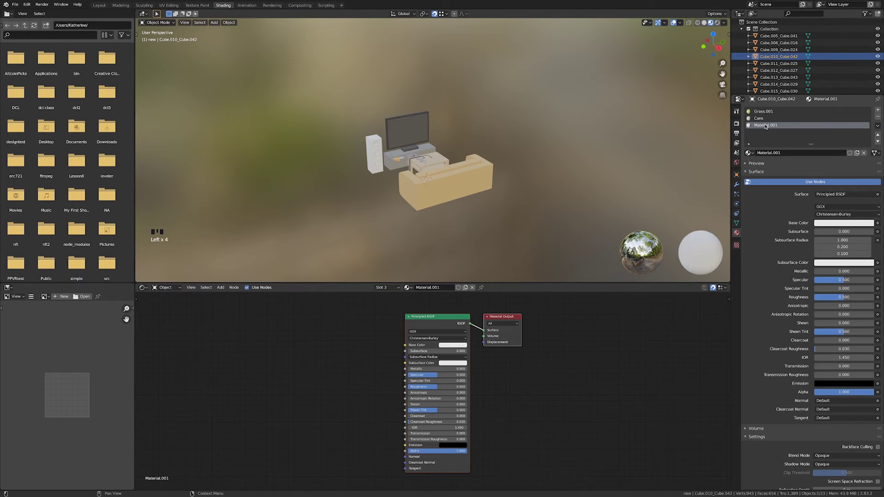
{"action": "double_click", "coordinate": [765, 125]}
{"action": "type", "text": "new"}
{"action": "key", "text": "Return"}
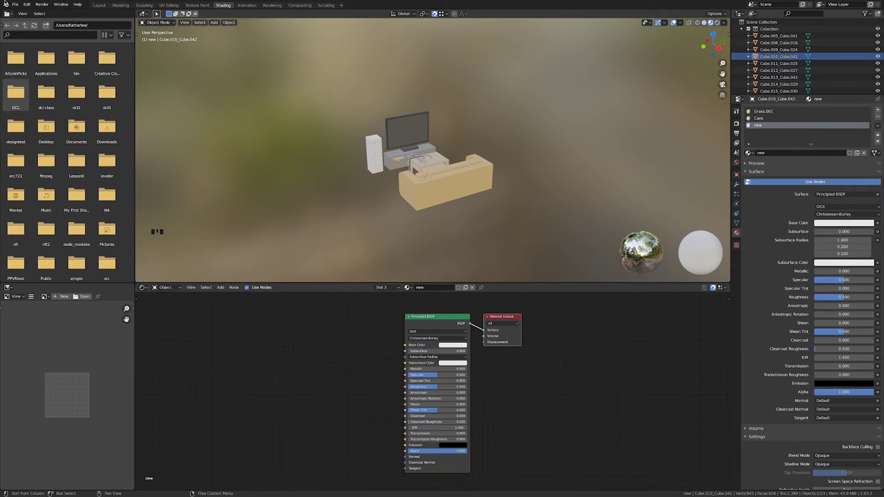
Leave full screen and bring Genesis_TX_glitch.png from Finder's Textures folder into the "new" material's nodes as an image texture.
{"action": "left_click", "coordinate": [18, 11]}
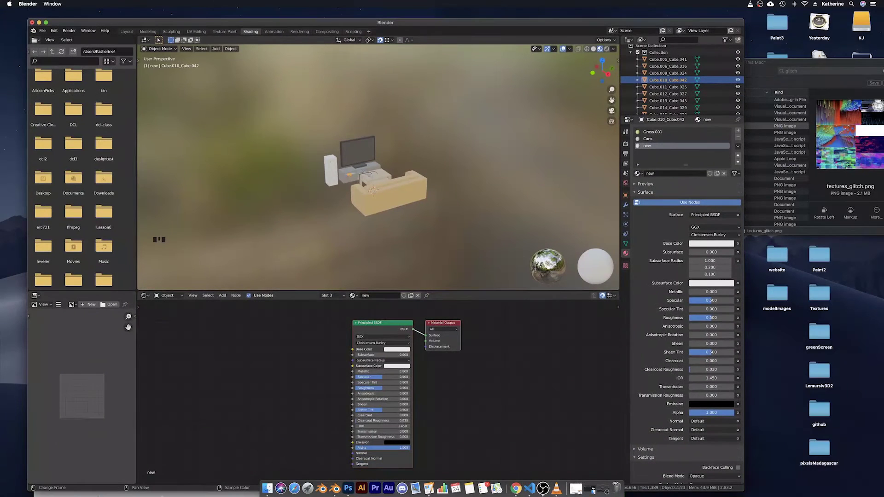
{"action": "left_click", "coordinate": [265, 489]}
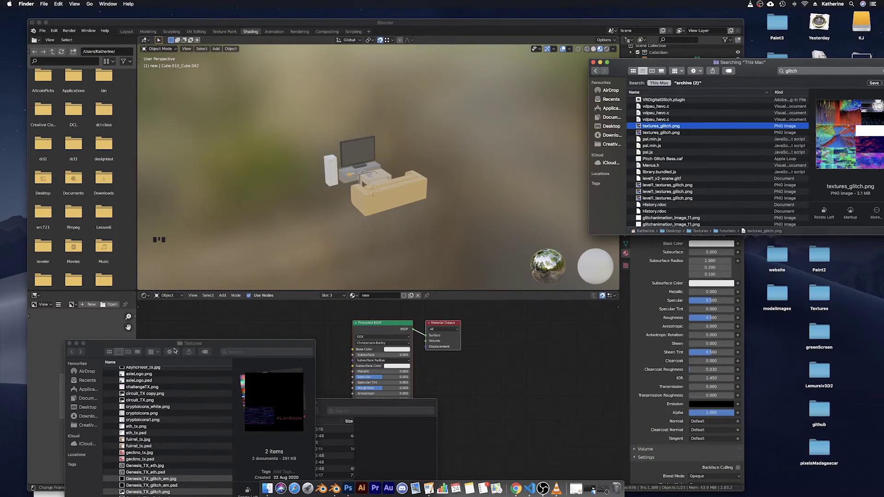
{"action": "left_click_drag", "start_coordinate": [167, 344], "coordinate": [738, 107]}
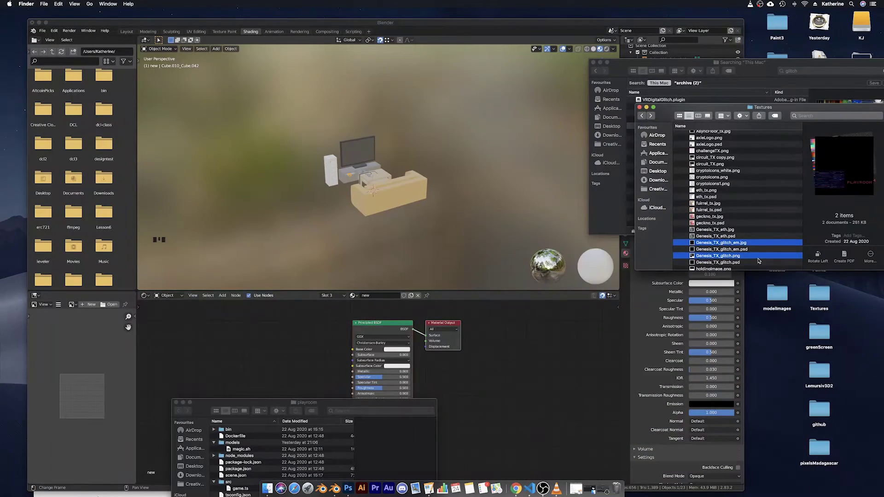
{"action": "left_click", "coordinate": [743, 257]}
{"action": "left_click_drag", "start_coordinate": [786, 260], "coordinate": [251, 322]}
{"action": "left_click_drag", "start_coordinate": [411, 19], "coordinate": [414, 8]}
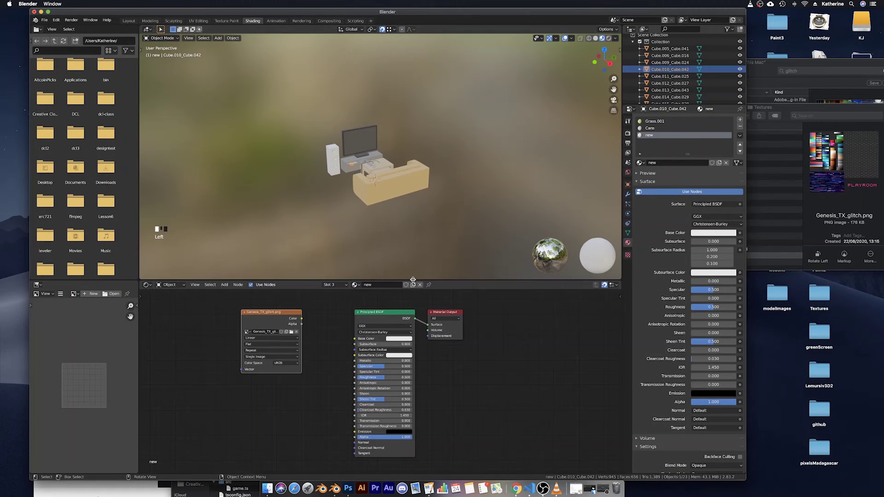
Display Genesis_TX_glitch.png in the image editor and connect its node's Color to Base Color and its Alpha to the shader's Alpha.
{"action": "left_click_drag", "start_coordinate": [411, 281], "coordinate": [406, 96]}
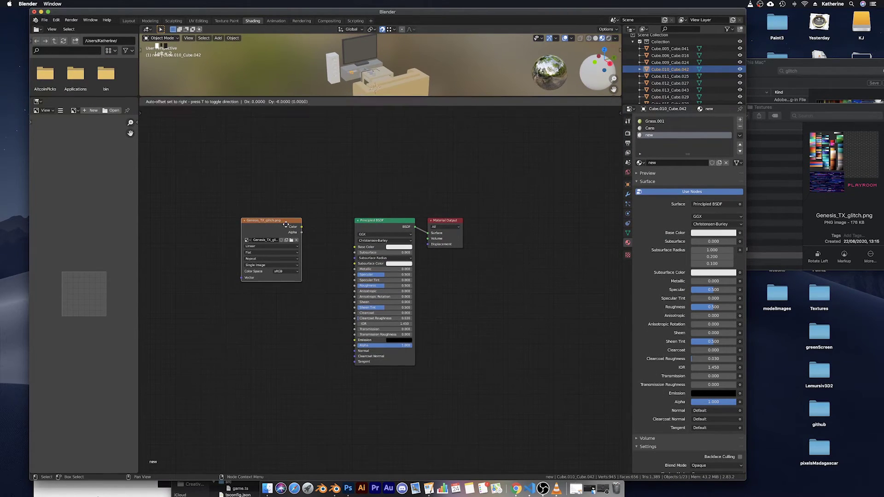
{"action": "scroll", "coordinate": [290, 230], "scroll_direction": "up", "scroll_amount": 2}
{"action": "middle_click_drag", "start_coordinate": [258, 236], "coordinate": [310, 252]}
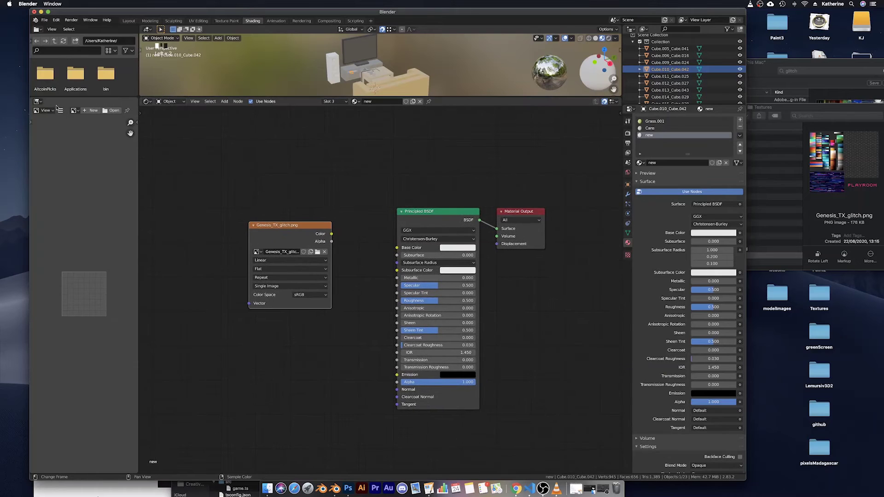
{"action": "left_click", "coordinate": [74, 110]}
{"action": "left_click", "coordinate": [102, 121]}
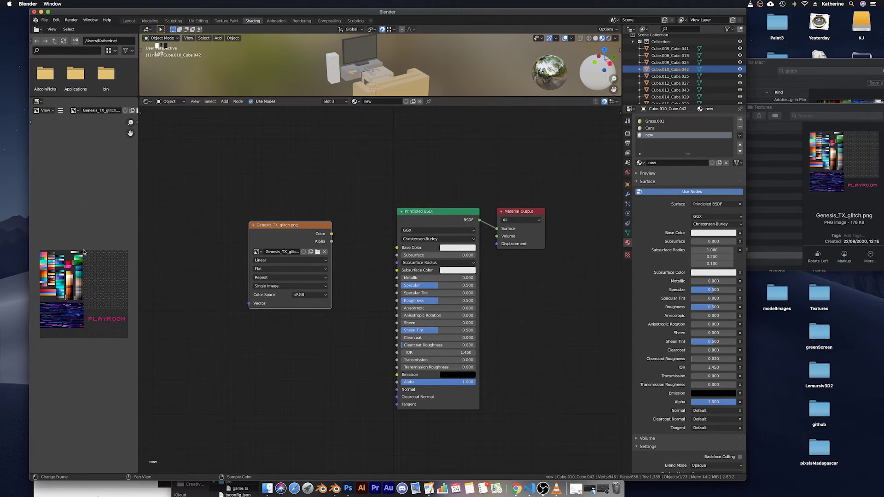
{"action": "scroll", "coordinate": [87, 276], "scroll_direction": "up", "scroll_amount": 3}
{"action": "scroll", "coordinate": [88, 311], "scroll_direction": "down", "scroll_amount": 4}
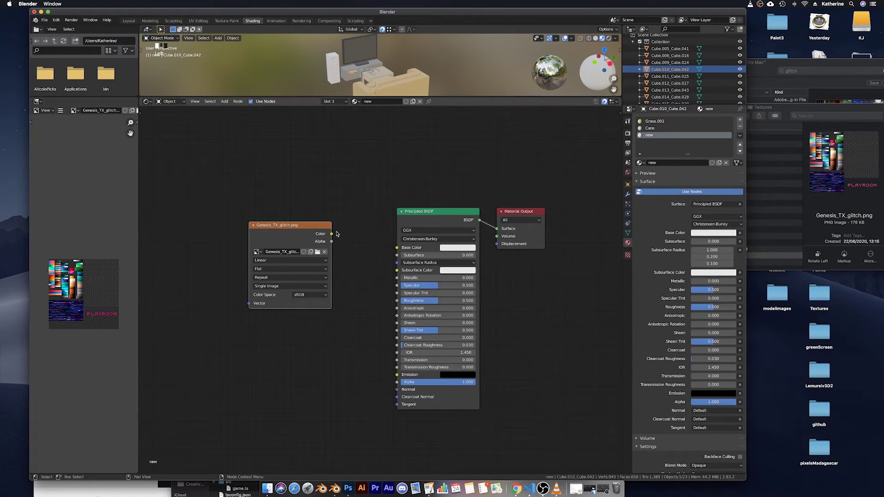
{"action": "left_click_drag", "start_coordinate": [332, 233], "coordinate": [397, 248]}
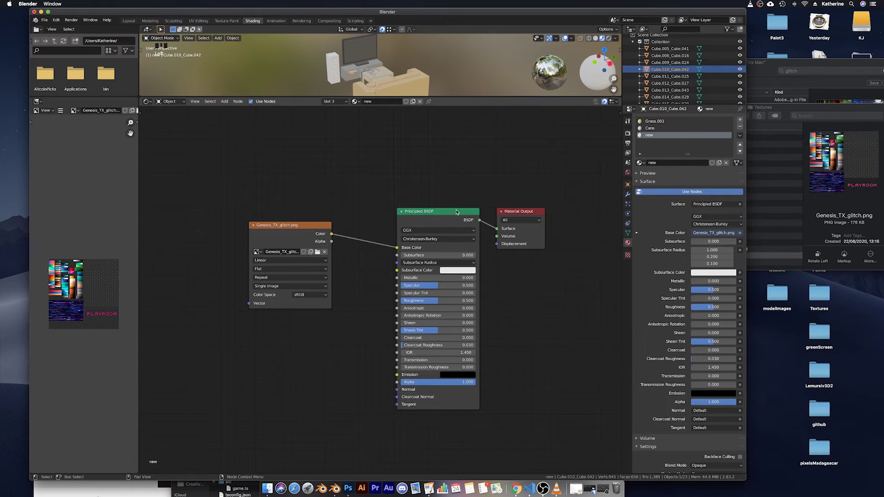
{"action": "left_click_drag", "start_coordinate": [332, 242], "coordinate": [397, 383]}
Add Genesis_TX_glitch_em.jpg from the Textures folder as an image texture node and connect its Color to the shader's Emission.
{"action": "left_click", "coordinate": [785, 110]}
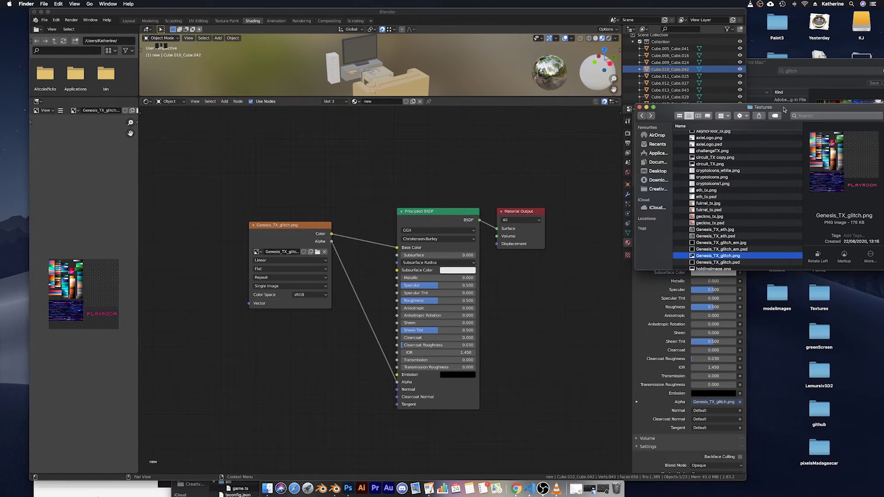
{"action": "scroll", "coordinate": [713, 250], "scroll_direction": "down", "scroll_amount": 1}
{"action": "left_click", "coordinate": [714, 237]}
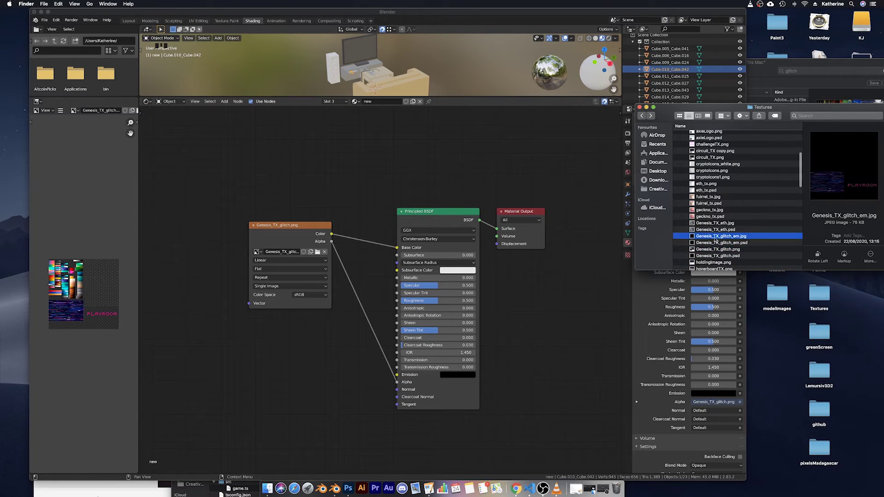
{"action": "left_click_drag", "start_coordinate": [714, 237], "coordinate": [225, 378]}
{"action": "left_click_drag", "start_coordinate": [297, 388], "coordinate": [397, 378]}
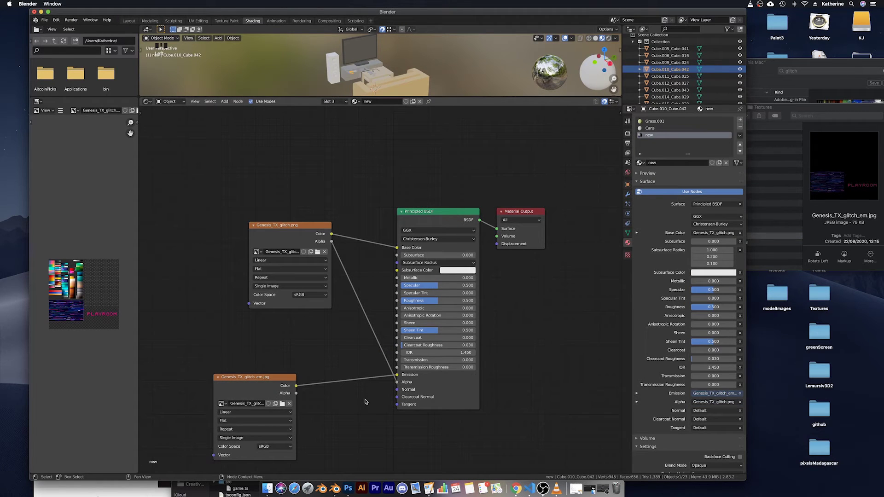
Set the Principled BSDF's Specular to 0 and Roughness to 1, and enlarge the 3D viewport again.
{"action": "left_click_drag", "start_coordinate": [435, 285], "coordinate": [453, 301]}
{"action": "mouse_move", "coordinate": [408, 209]}
{"action": "middle_mouse_down"}
{"action": "mouse_move", "coordinate": [405, 231]}
{"action": "mouse_move", "coordinate": [414, 219]}
{"action": "middle_mouse_up"}
{"action": "scroll", "coordinate": [369, 193], "scroll_direction": "down", "scroll_amount": 2}
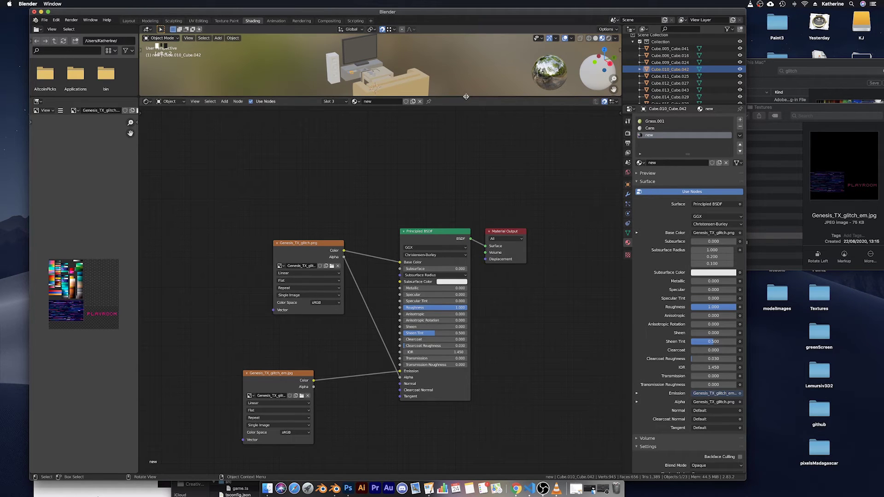
{"action": "left_click_drag", "start_coordinate": [466, 97], "coordinate": [479, 275]}
{"action": "scroll", "coordinate": [424, 224], "scroll_direction": "down", "scroll_amount": 2}
{"action": "middle_click_drag", "start_coordinate": [352, 232], "coordinate": [371, 211], "text": "shift"}
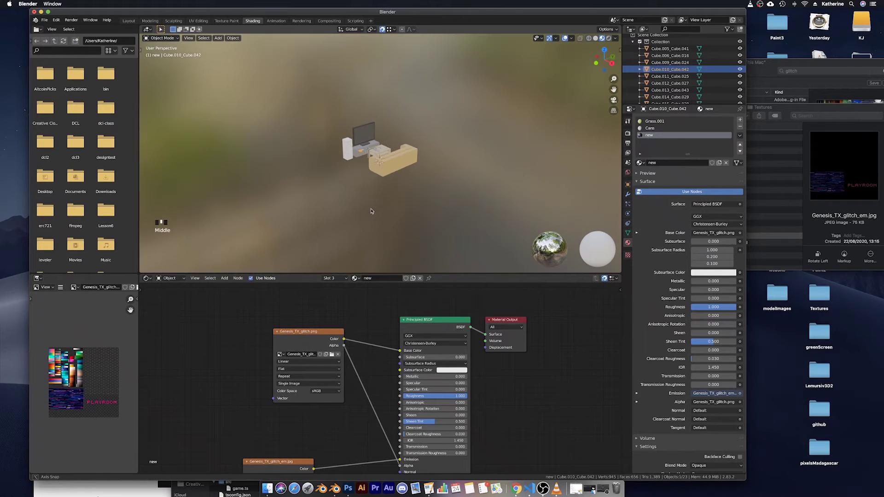
Close the two open Finder windows and return Blender to full screen.
{"action": "left_click", "coordinate": [779, 110]}
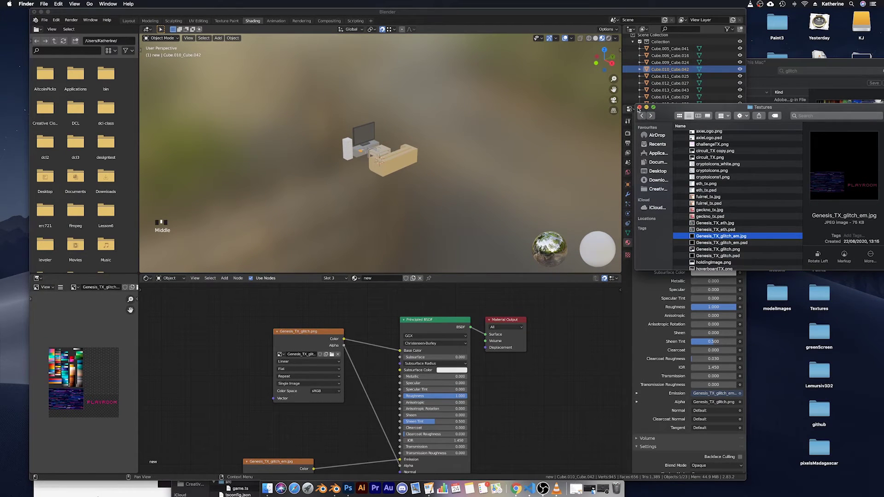
{"action": "left_click", "coordinate": [639, 107]}
{"action": "left_click", "coordinate": [594, 62]}
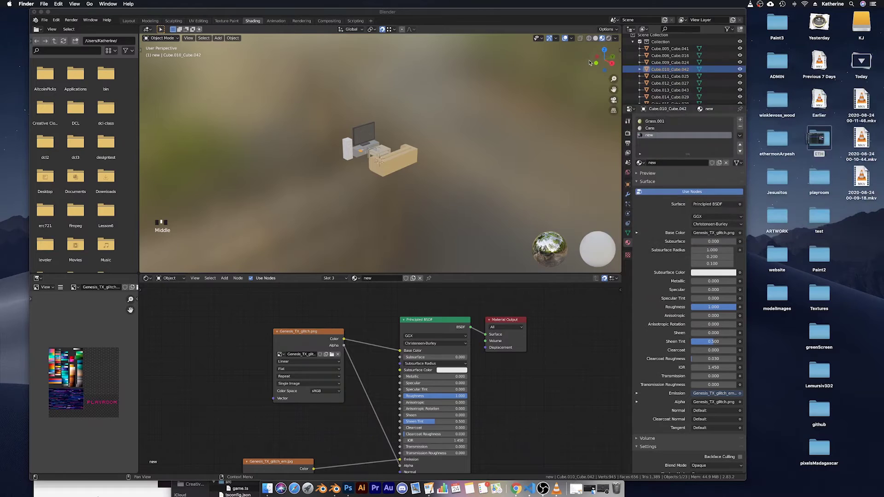
{"action": "left_click", "coordinate": [48, 12]}
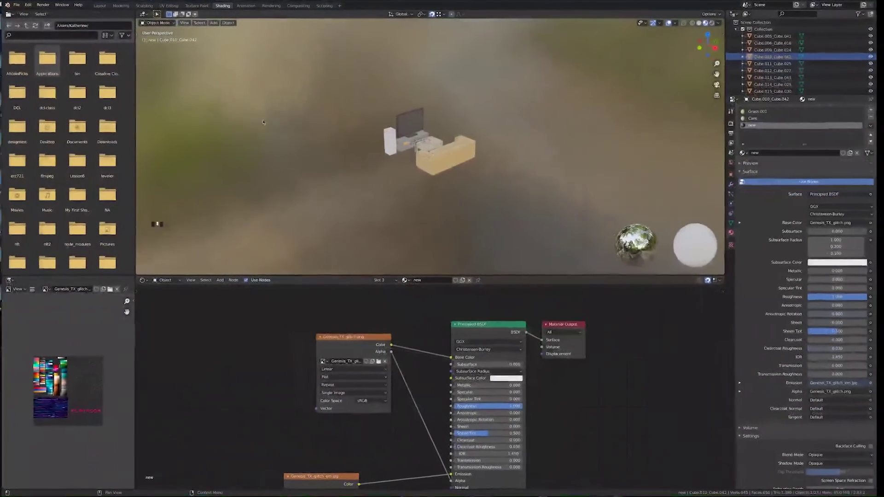
Open the UV Editing workspace and select all faces of the sofa in Edit Mode.
{"action": "left_click", "coordinate": [168, 5]}
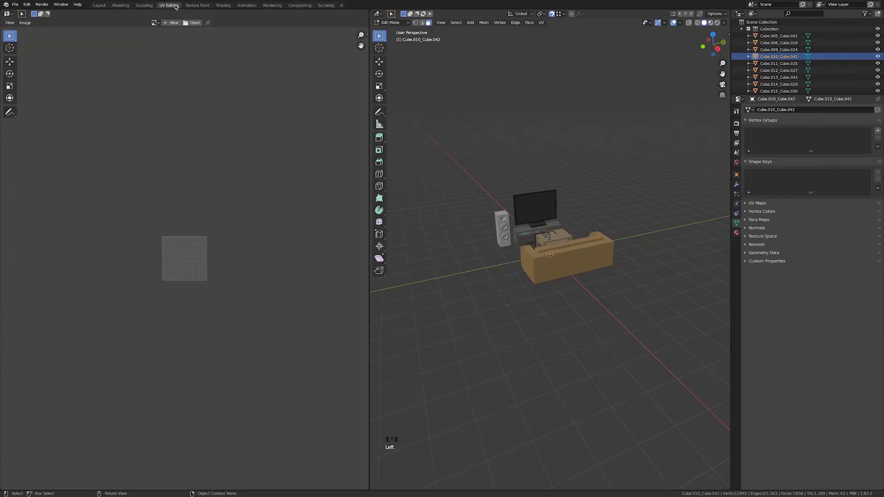
{"action": "key", "text": "Tab"}
{"action": "left_click", "coordinate": [593, 252]}
{"action": "middle_click_drag", "start_coordinate": [593, 252], "coordinate": [565, 243]}
{"action": "key", "text": "Tab"}
{"action": "key", "text": "a"}
Replace the sofa's Orange material with the "new" material and keep all its faces selected.
{"action": "left_click", "coordinate": [736, 232]}
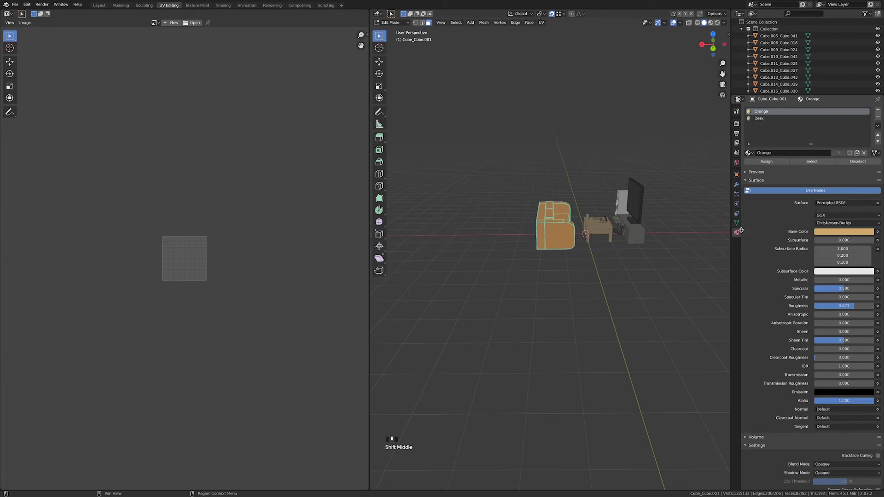
{"action": "left_click", "coordinate": [747, 153]}
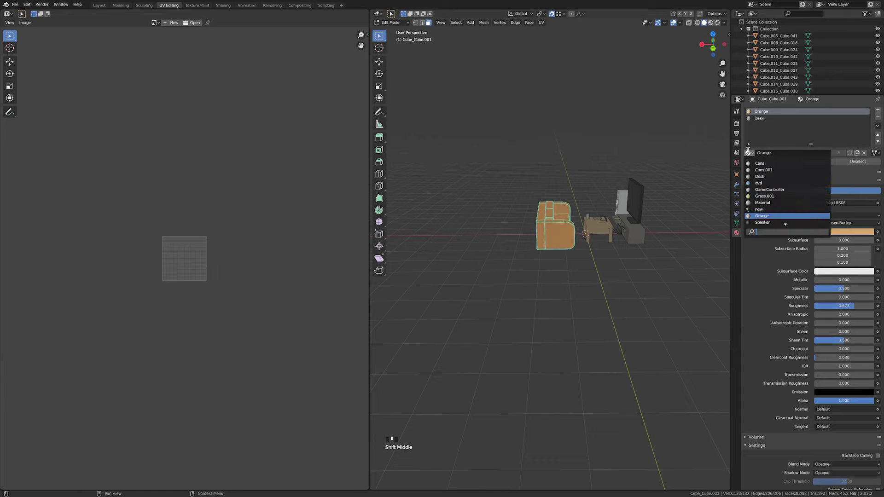
{"action": "type", "text": "new"}
{"action": "left_click", "coordinate": [759, 168]}
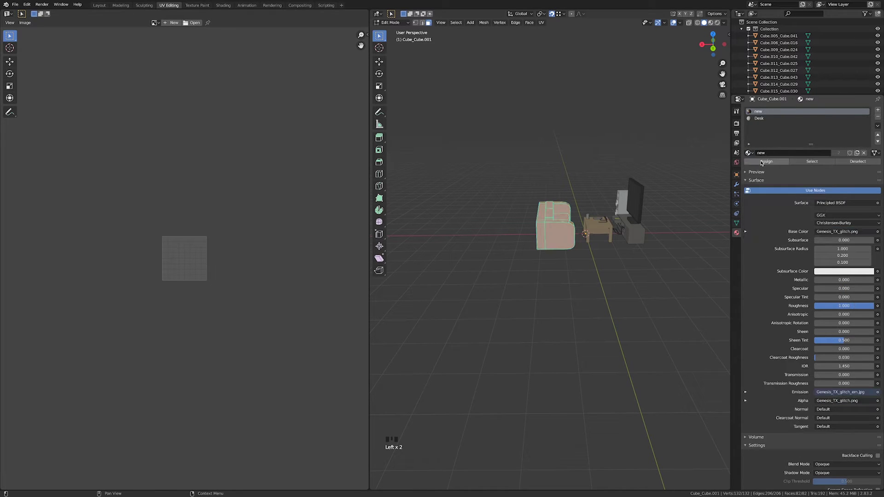
{"action": "key", "text": "a"}
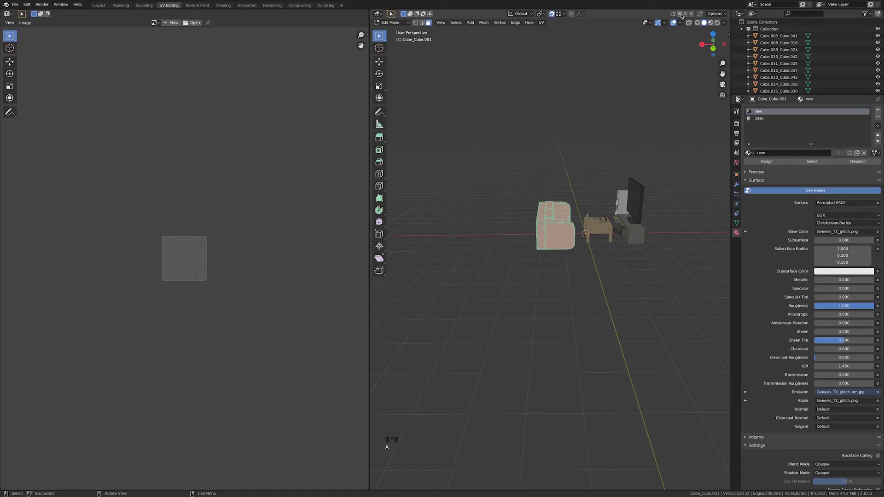
Switch the viewport to Material Preview, widen it, and display Genesis_TX_glitch.png in the UV editor.
{"action": "left_click", "coordinate": [711, 22]}
{"action": "scroll", "coordinate": [572, 171], "scroll_direction": "up", "scroll_amount": 7}
{"action": "mouse_move", "coordinate": [572, 172]}
{"action": "middle_mouse_down", "text": "shift"}
{"action": "mouse_move", "coordinate": [564, 262]}
{"action": "mouse_move", "coordinate": [536, 272]}
{"action": "middle_mouse_up", "text": "shift"}
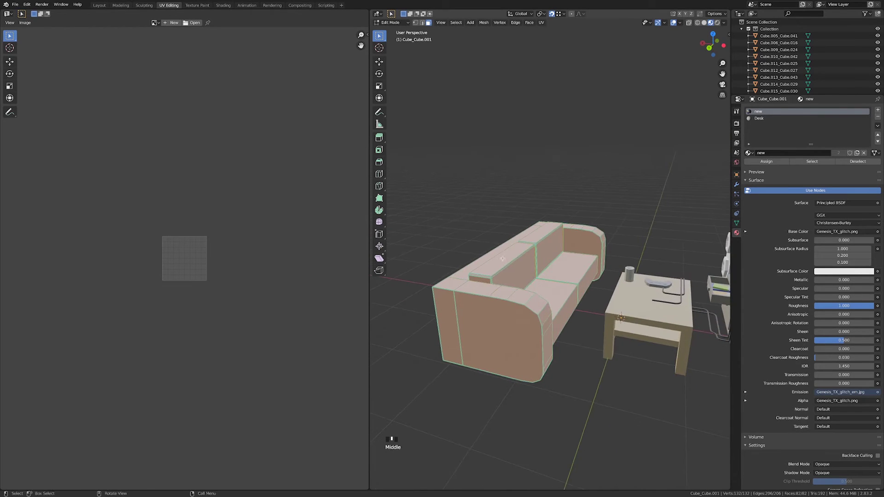
{"action": "left_click_drag", "start_coordinate": [369, 306], "coordinate": [306, 299]}
{"action": "left_click", "coordinate": [123, 24]}
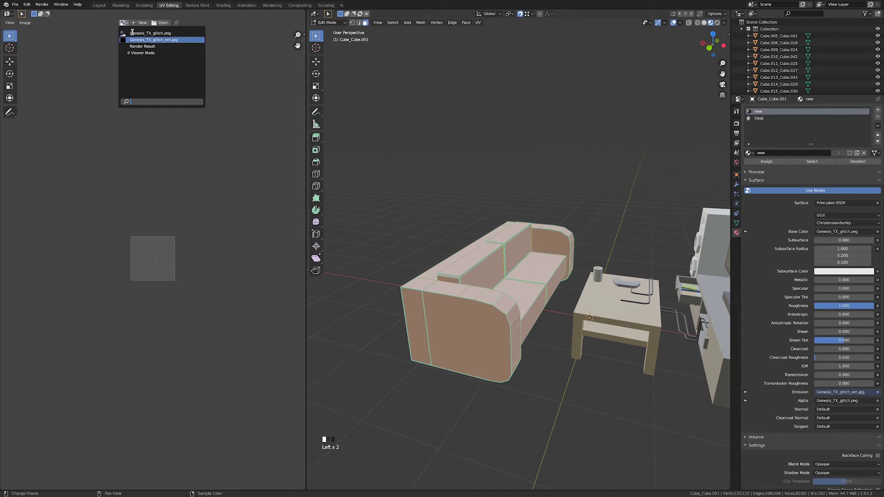
{"action": "left_click", "coordinate": [138, 33]}
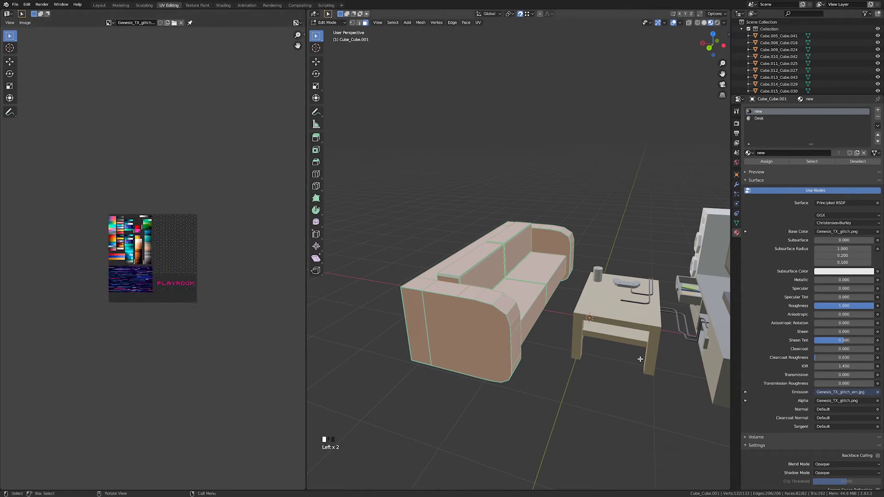
Unwrap all the sofa's faces and scale the UVs down to a tiny cluster on the texture.
{"action": "key", "text": "u"}
{"action": "left_click", "coordinate": [472, 342]}
{"action": "key", "text": "s"}
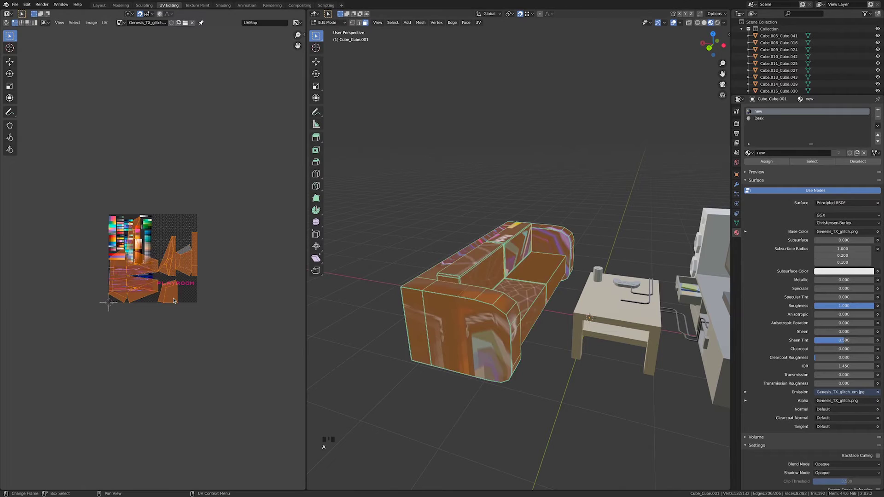
{"action": "left_click", "coordinate": [155, 268]}
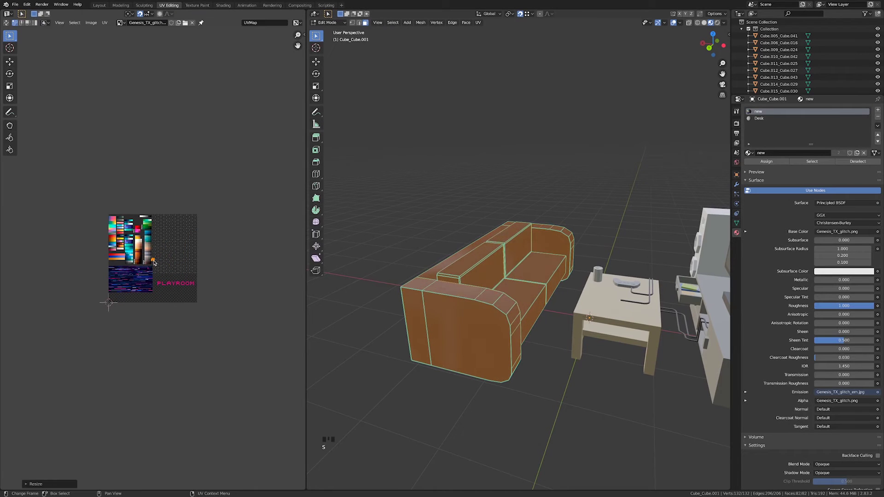
Try the sofa's UVs on the nearly black swatch in the last row of the Greys palette.
{"action": "scroll", "coordinate": [158, 266], "scroll_direction": "up", "scroll_amount": 3}
{"action": "scroll", "coordinate": [157, 266], "scroll_direction": "up", "scroll_amount": 4}
{"action": "key", "text": "g"}
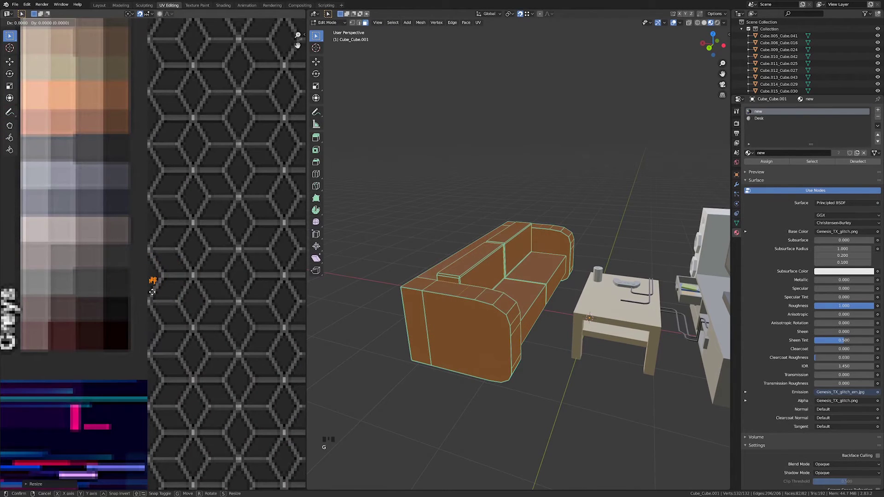
{"action": "left_click", "coordinate": [137, 332]}
{"action": "key", "text": "Tab"}
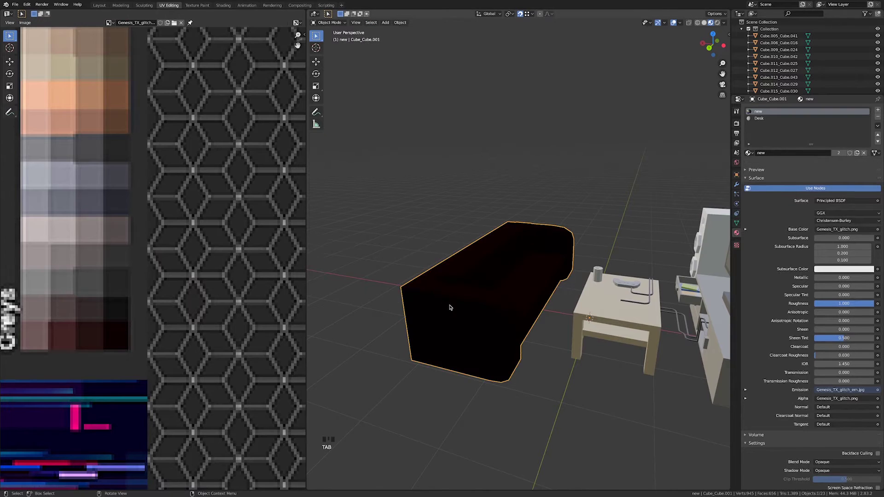
Move the sofa's UVs onto a dark blue-grey swatch in the Greys palette and leave Edit Mode.
{"action": "scroll", "coordinate": [496, 298], "scroll_direction": "down", "scroll_amount": 4}
{"action": "middle_click_drag", "start_coordinate": [497, 298], "coordinate": [453, 287], "text": "shift"}
{"action": "key", "text": "Tab"}
{"action": "scroll", "coordinate": [148, 309], "scroll_direction": "up", "scroll_amount": 4}
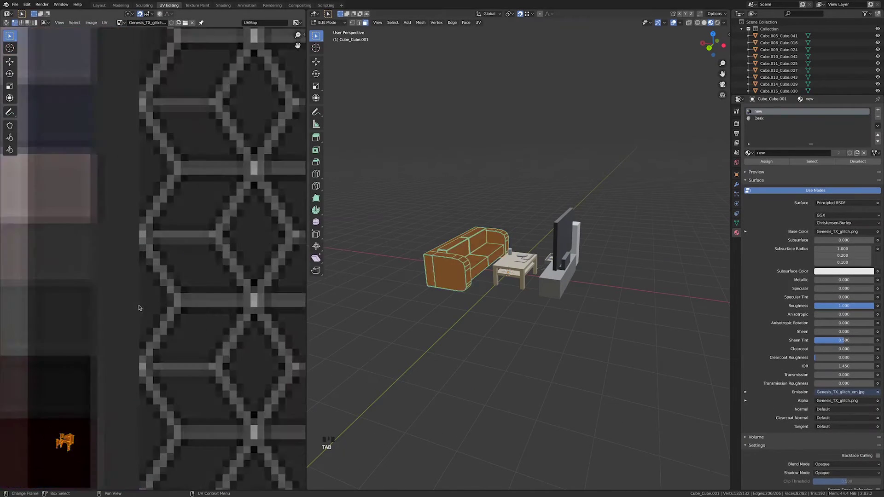
{"action": "scroll", "coordinate": [148, 309], "scroll_direction": "down", "scroll_amount": 6}
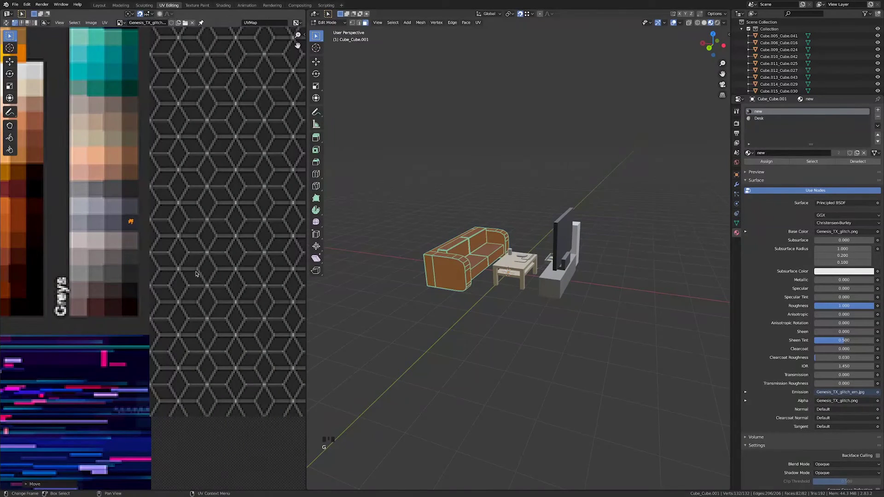
{"action": "key", "text": "Tab"}
Select all the coffee table's faces in Edit Mode and replace its Table material with the "new" material.
{"action": "scroll", "coordinate": [414, 285], "scroll_direction": "up", "scroll_amount": 3}
{"action": "left_click", "coordinate": [543, 285]}
{"action": "key", "text": "Tab"}
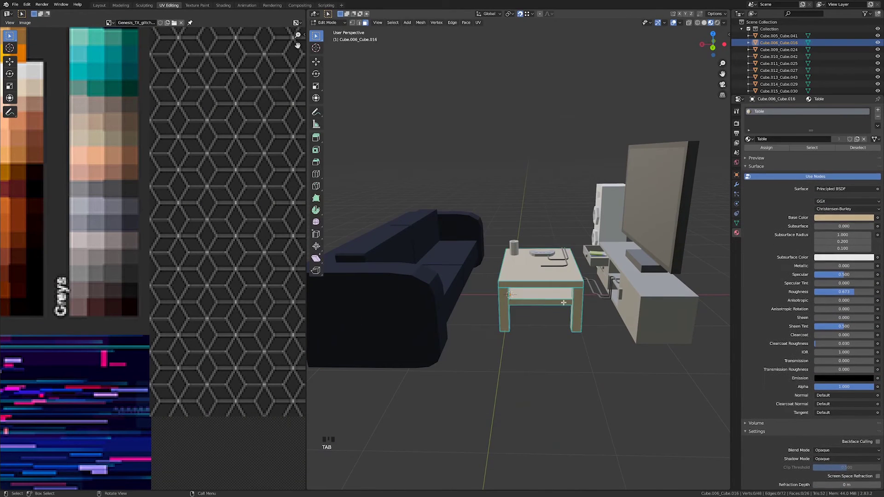
{"action": "scroll", "coordinate": [557, 314], "scroll_direction": "up", "scroll_amount": 2}
{"action": "key", "text": "a"}
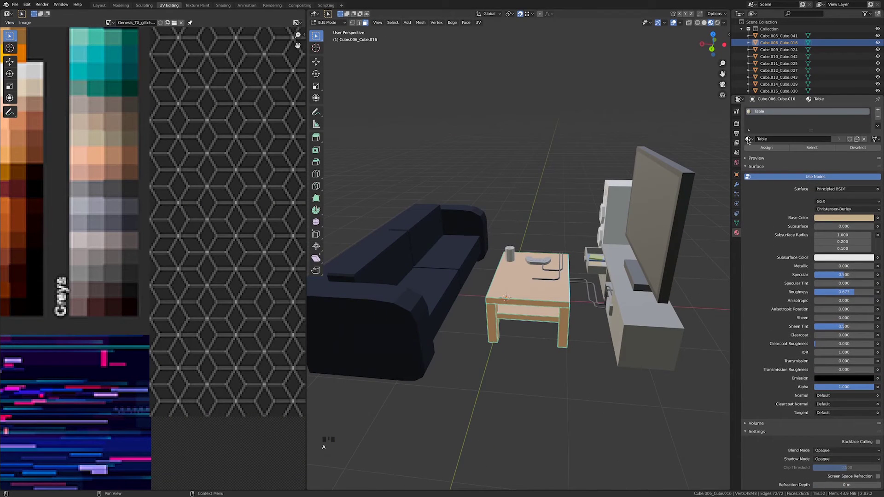
{"action": "left_click", "coordinate": [748, 139]}
{"action": "type", "text": "new"}
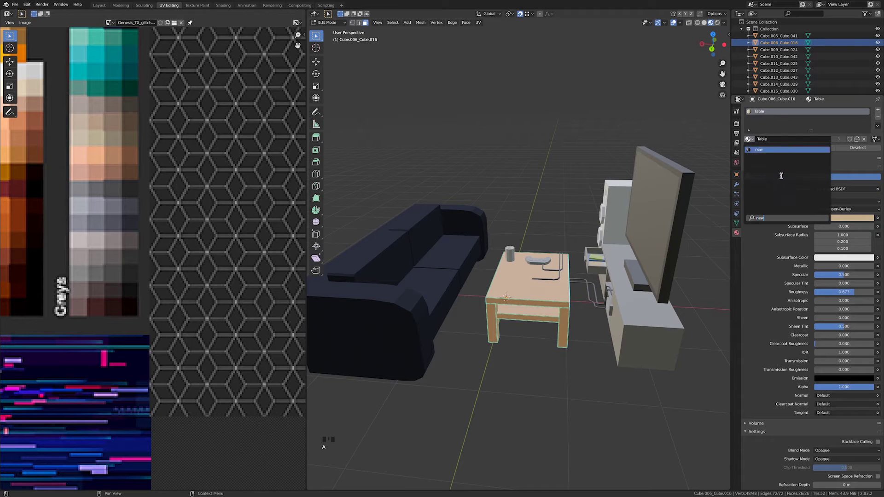
{"action": "left_click", "coordinate": [777, 150]}
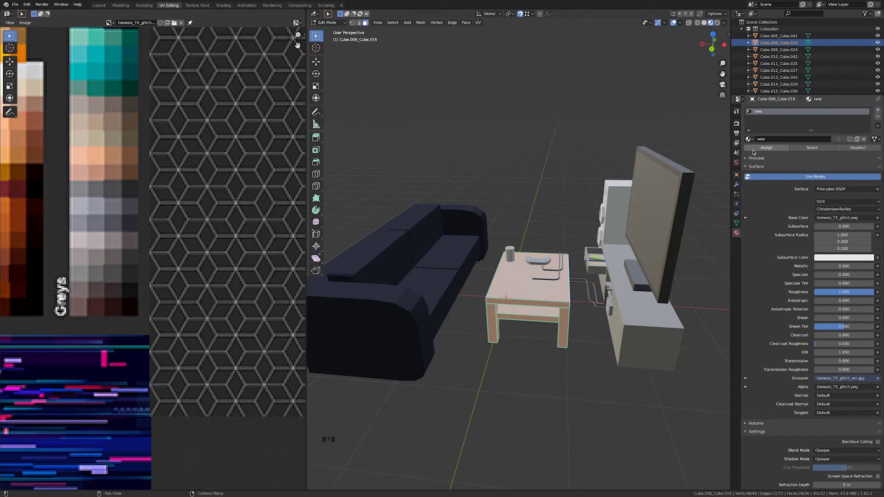
Unwrap the coffee table's faces and scale the UVs down to a tiny cluster on the texture.
{"action": "key", "text": "u"}
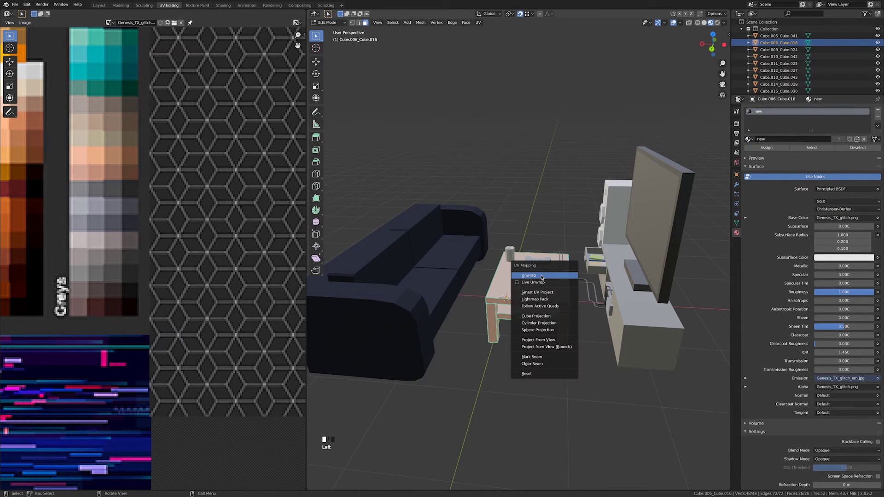
{"action": "left_click", "coordinate": [541, 276]}
{"action": "key", "text": "Home"}
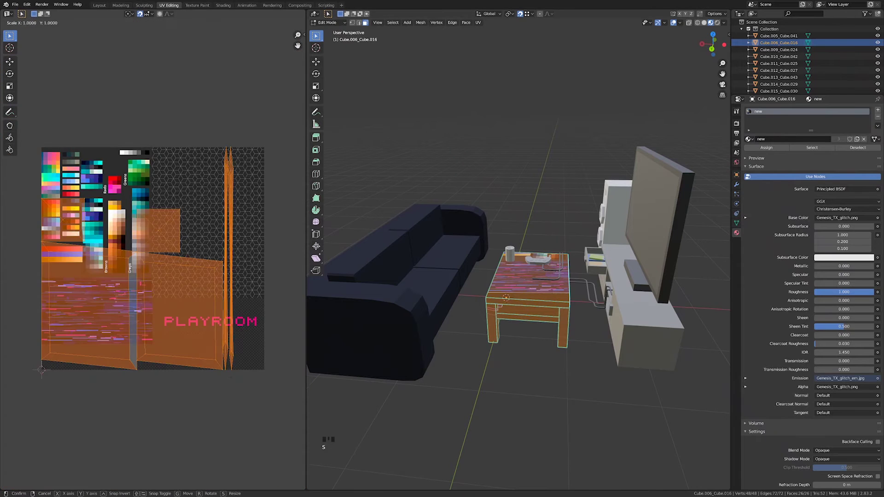
{"action": "key", "text": "s"}
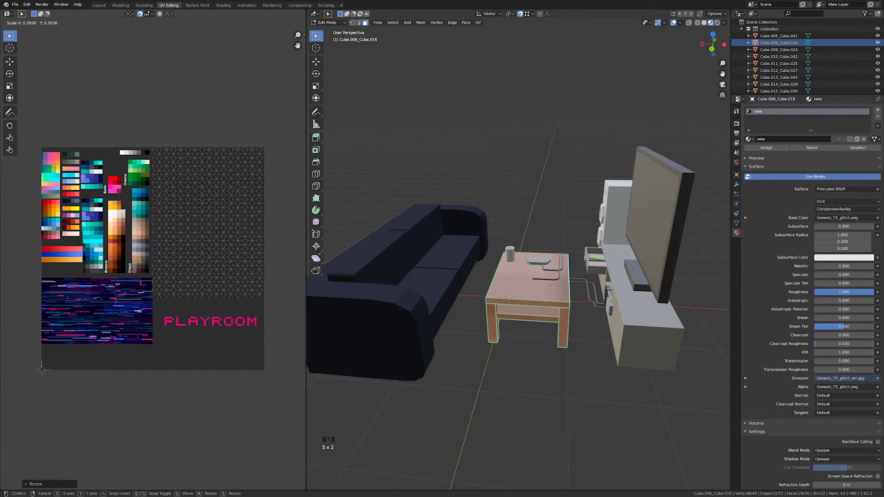
Move the coffee table's UVs onto the blue-grey swatch in the third column of the Greys palette.
{"action": "scroll", "coordinate": [148, 303], "scroll_direction": "up", "scroll_amount": 2}
{"action": "key", "text": "g"}
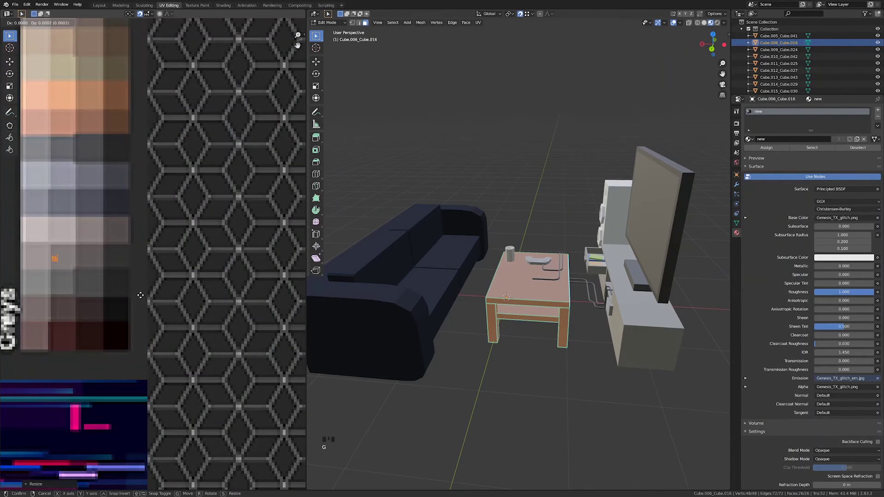
{"action": "left_click", "coordinate": [197, 241]}
{"action": "key", "text": "Tab"}
{"action": "key", "text": "Tab"}
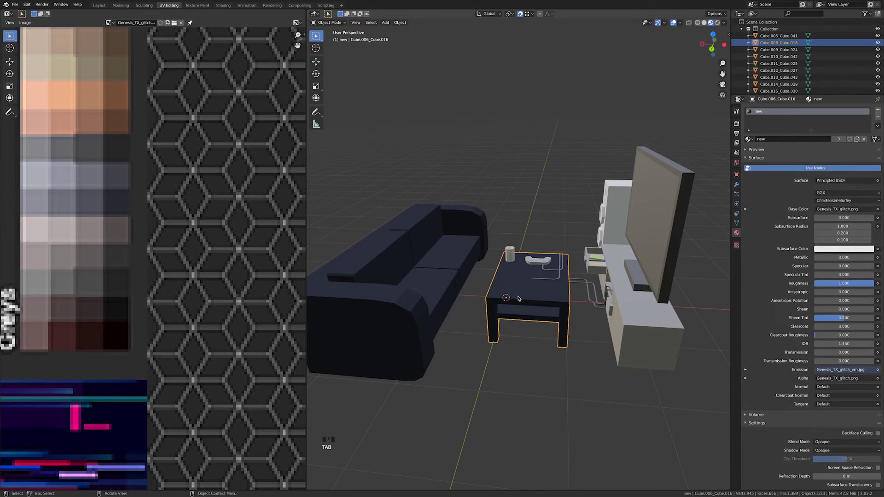
{"action": "key", "text": "Tab"}
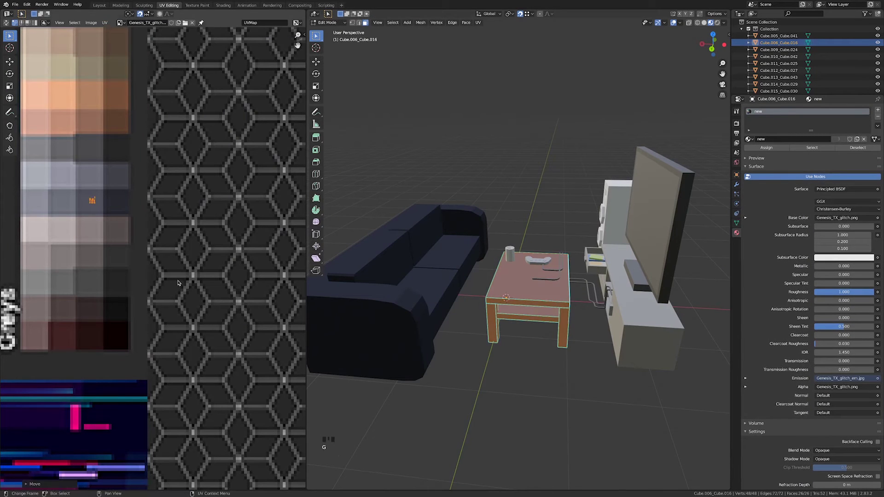
Select the TV stand's body in Object Mode together with its shelf and drawer parts.
{"action": "middle_click_drag", "start_coordinate": [541, 325], "coordinate": [552, 320]}
{"action": "left_click", "coordinate": [552, 320]}
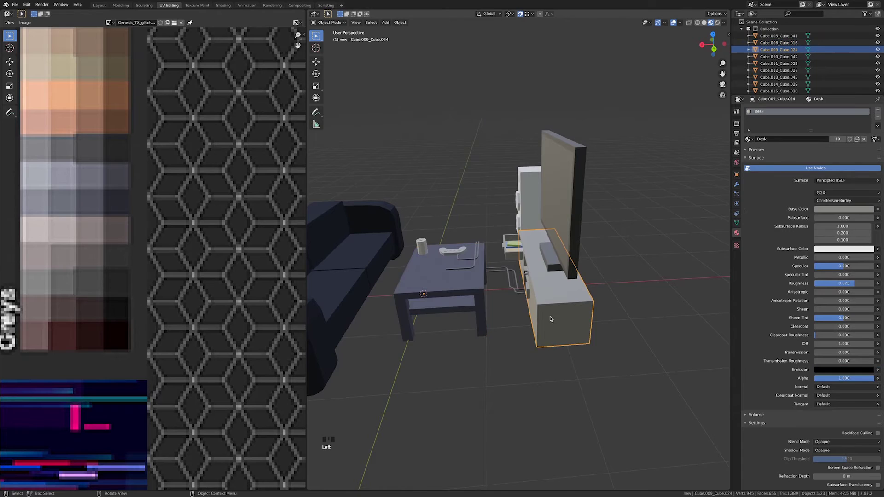
{"action": "scroll", "coordinate": [581, 319], "scroll_direction": "up", "scroll_amount": 3}
{"action": "middle_click_drag", "start_coordinate": [676, 312], "coordinate": [639, 300], "text": "shift"}
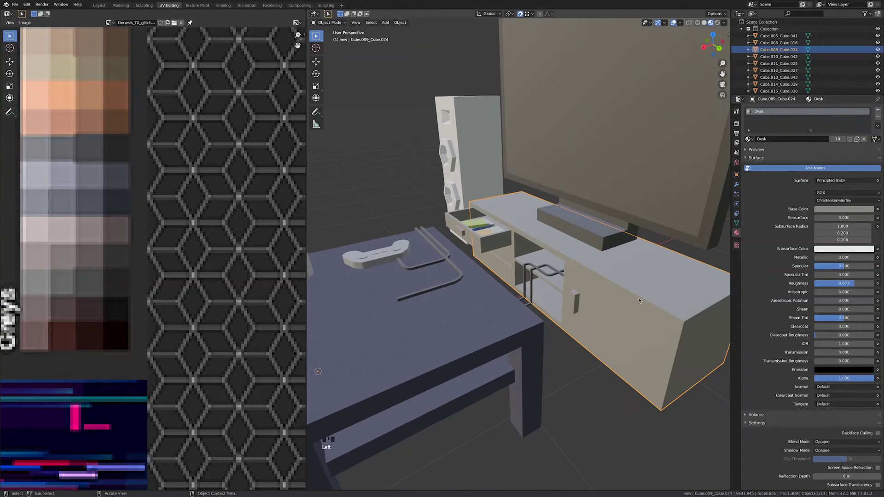
{"action": "left_click", "coordinate": [556, 287], "text": "shift"}
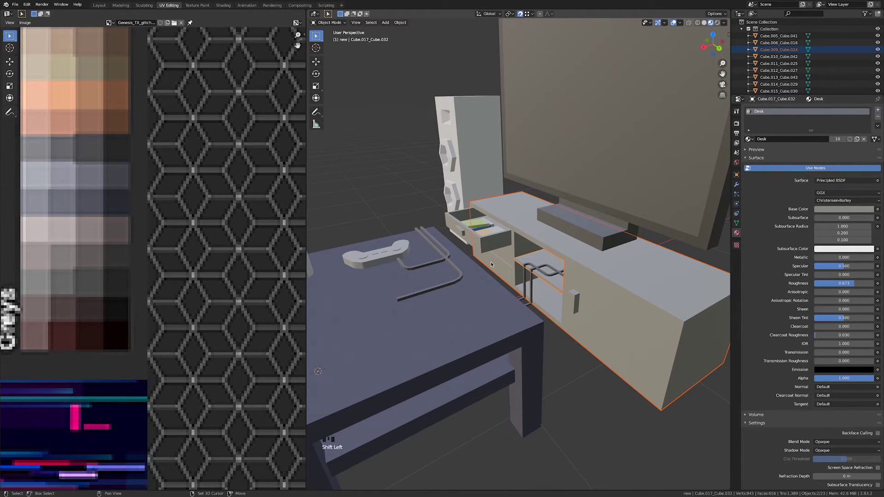
{"action": "left_click", "coordinate": [498, 263], "text": "shift"}
{"action": "middle_click_drag", "start_coordinate": [499, 263], "coordinate": [514, 296], "text": "shift"}
{"action": "left_click", "coordinate": [500, 249], "text": "shift"}
{"action": "scroll", "coordinate": [593, 259], "scroll_direction": "up", "scroll_amount": 3}
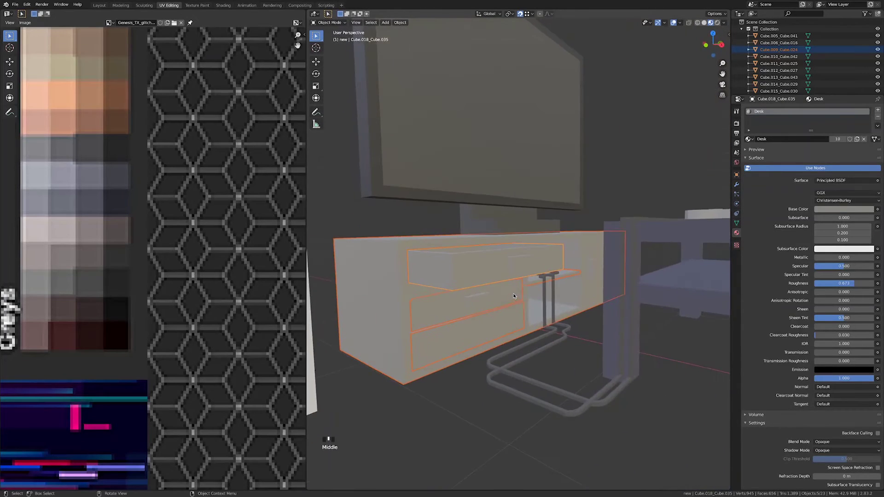
Select all faces of the TV stand parts in Edit Mode and set the active drawer's material to "new".
{"action": "key", "text": "Tab"}
{"action": "key", "text": "a"}
{"action": "scroll", "coordinate": [514, 296], "scroll_direction": "down", "scroll_amount": 4}
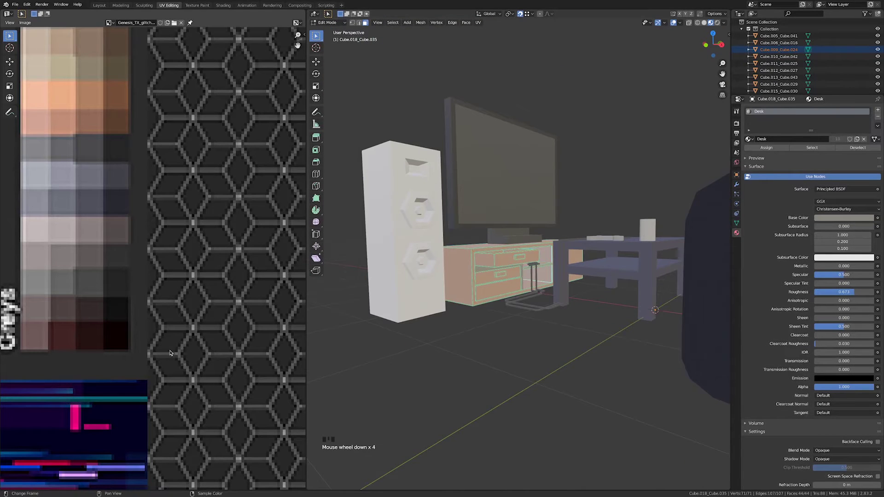
{"action": "left_click", "coordinate": [749, 139]}
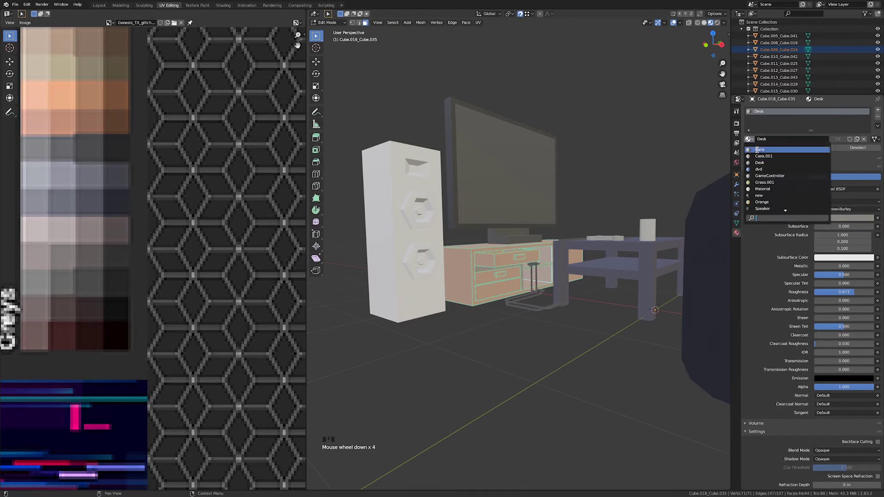
{"action": "left_click", "coordinate": [748, 190]}
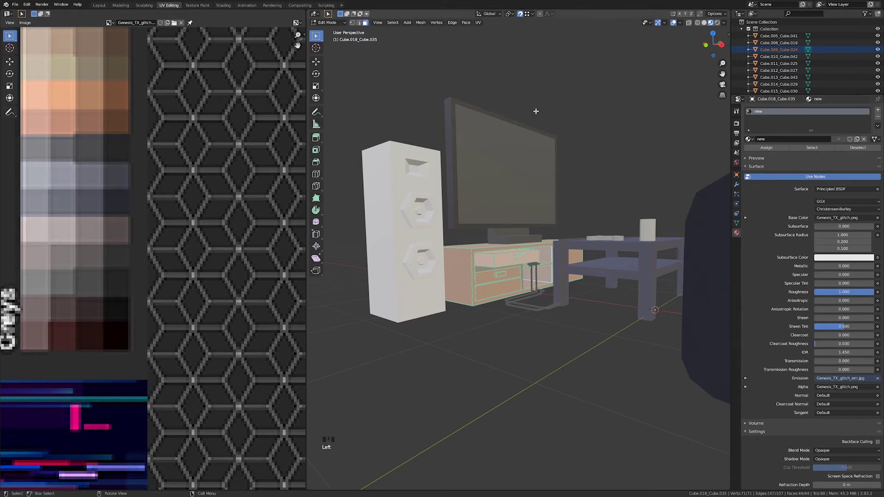
Unwrap all the selected TV stand faces and shrink their UVs to a tiny cluster.
{"action": "scroll", "coordinate": [219, 312], "scroll_direction": "down", "scroll_amount": 11}
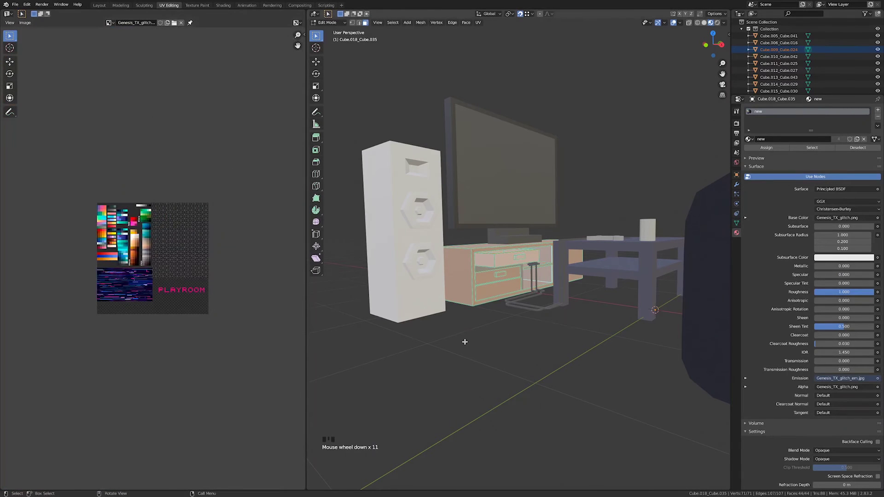
{"action": "key", "text": "u"}
{"action": "left_click", "coordinate": [466, 345]}
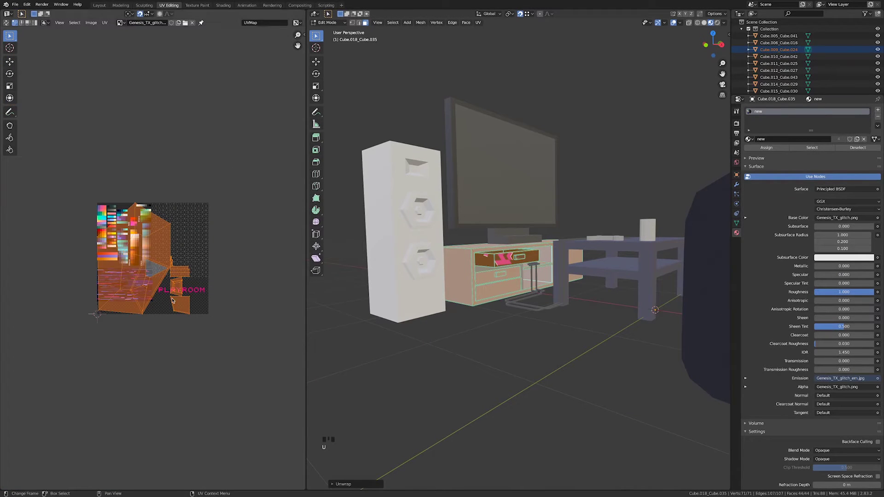
{"action": "key", "text": "s"}
{"action": "left_click", "coordinate": [144, 269]}
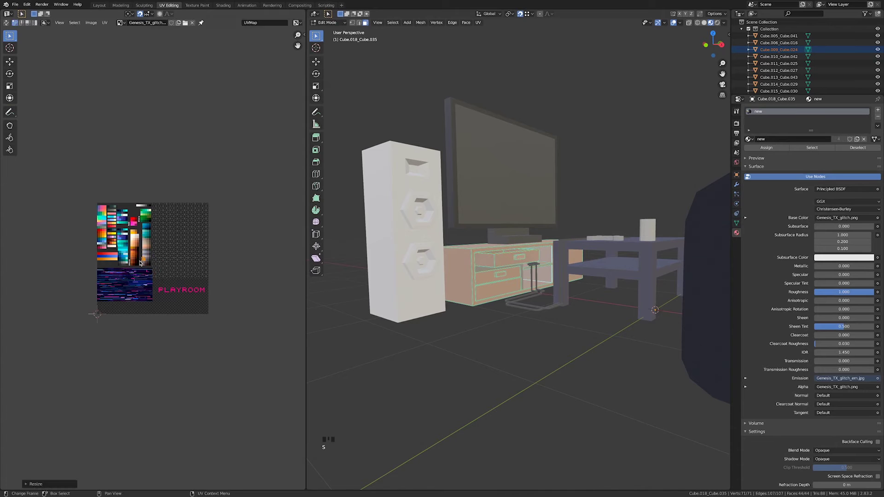
Shrink the TV stand's UVs further, place them on the third-column blue-grey swatch of the Greys palette and leave Edit Mode.
{"action": "scroll", "coordinate": [143, 269], "scroll_direction": "up", "scroll_amount": 8}
{"action": "key", "text": "g"}
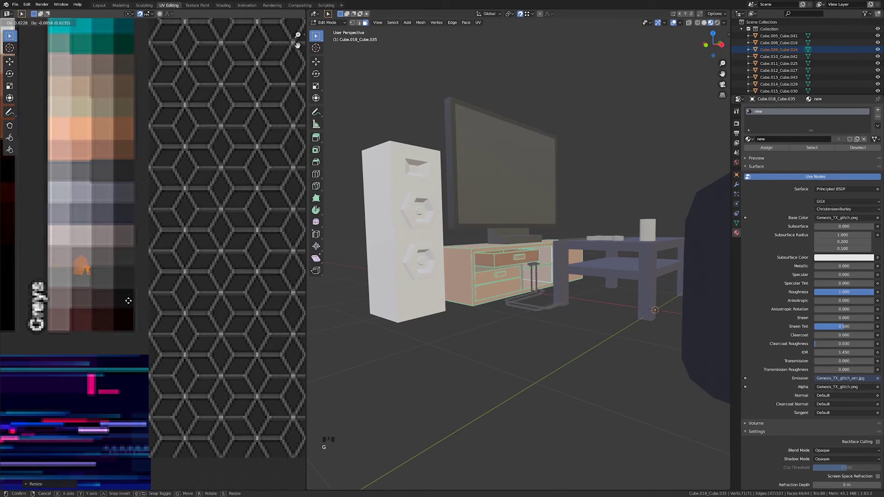
{"action": "left_click", "coordinate": [158, 230]}
{"action": "key", "text": "s"}
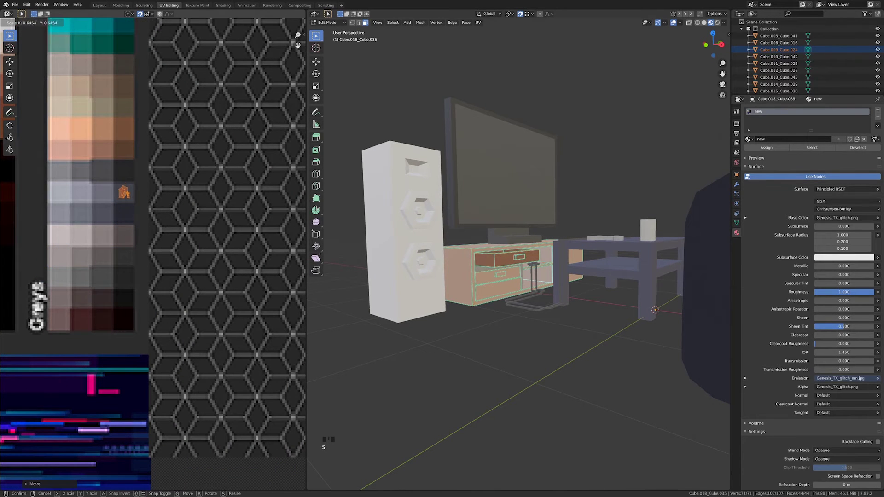
{"action": "left_click", "coordinate": [126, 233]}
{"action": "middle_click_drag", "start_coordinate": [142, 215], "coordinate": [139, 235]}
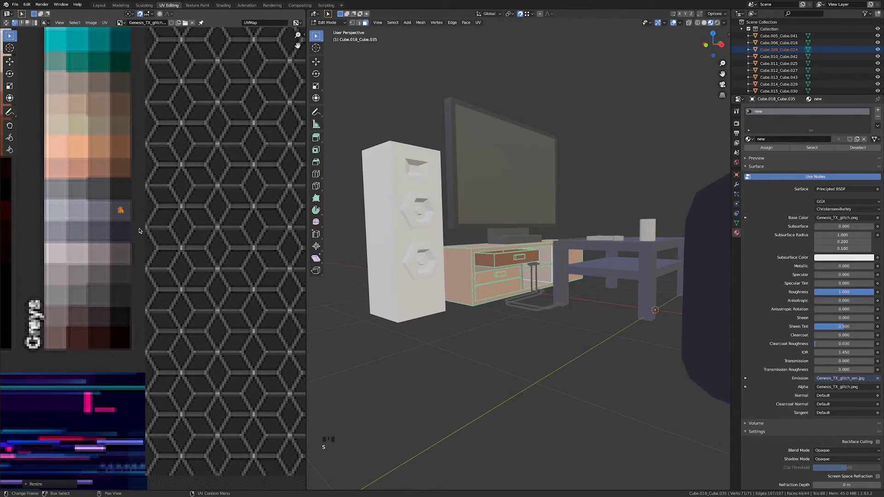
{"action": "key", "text": "g"}
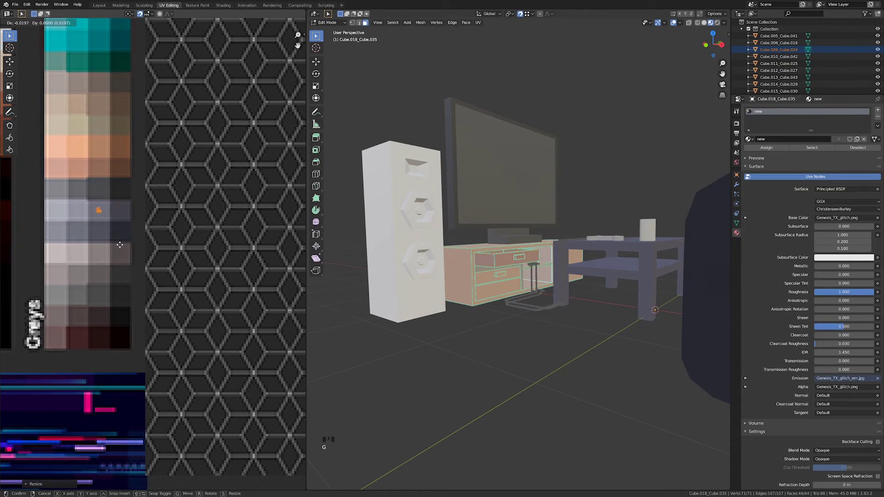
{"action": "left_click", "coordinate": [118, 265]}
{"action": "key", "text": "Tab"}
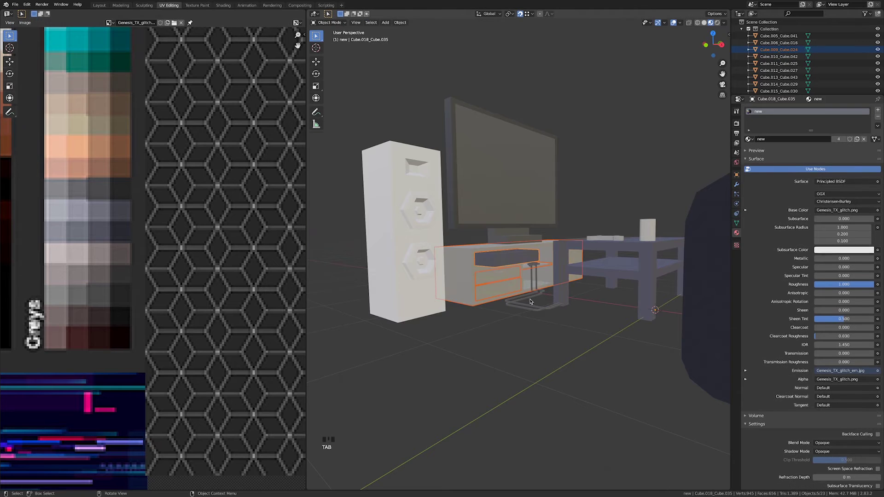
Select only the TV stand's body and replace its Desk material with the "new" material.
{"action": "middle_click_drag", "start_coordinate": [488, 285], "coordinate": [504, 264]}
{"action": "scroll", "coordinate": [513, 323], "scroll_direction": "up", "scroll_amount": 3}
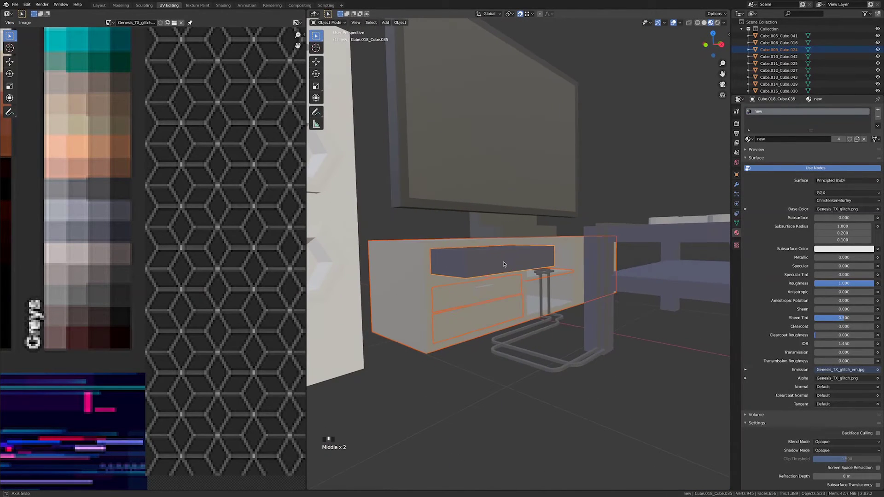
{"action": "left_click", "coordinate": [474, 266]}
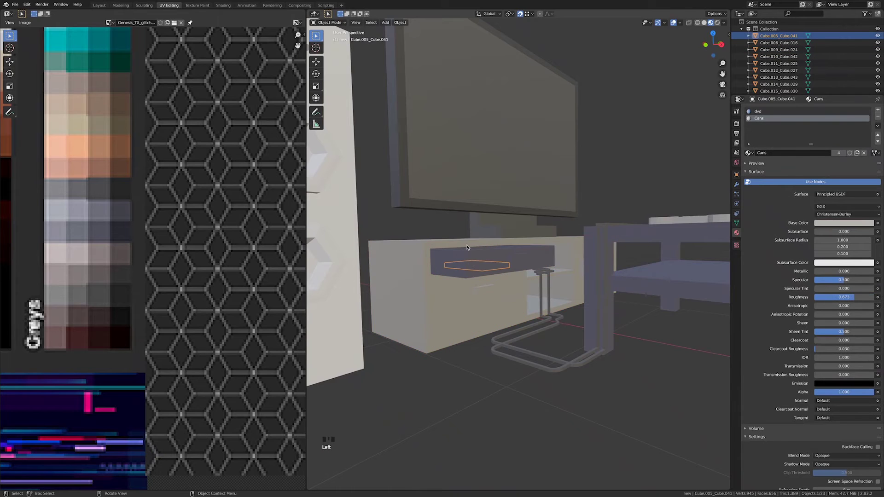
{"action": "middle_click_drag", "start_coordinate": [473, 275], "coordinate": [457, 304]}
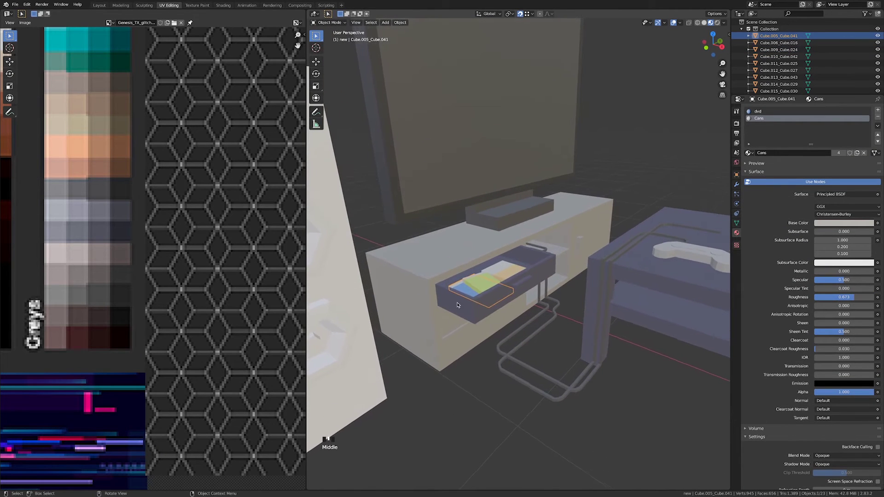
{"action": "left_click", "coordinate": [451, 244]}
{"action": "middle_click_drag", "start_coordinate": [451, 244], "coordinate": [551, 239]}
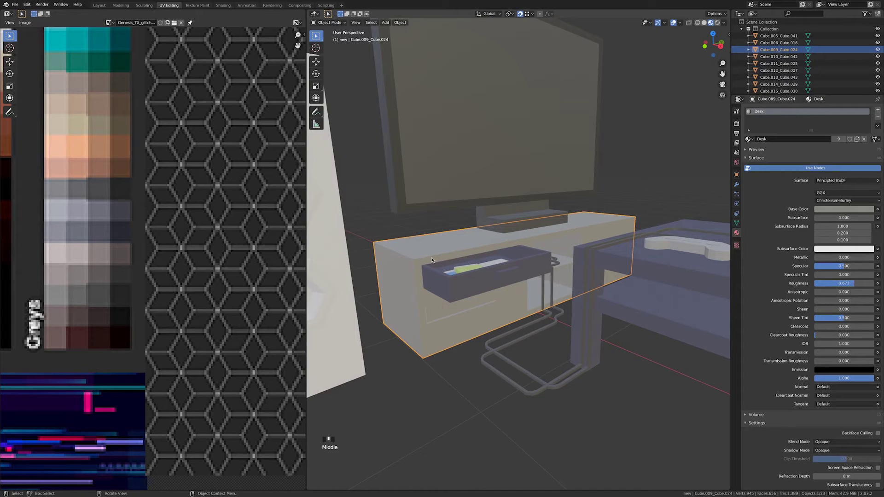
{"action": "left_click", "coordinate": [749, 139]}
{"action": "type", "text": "ne"}
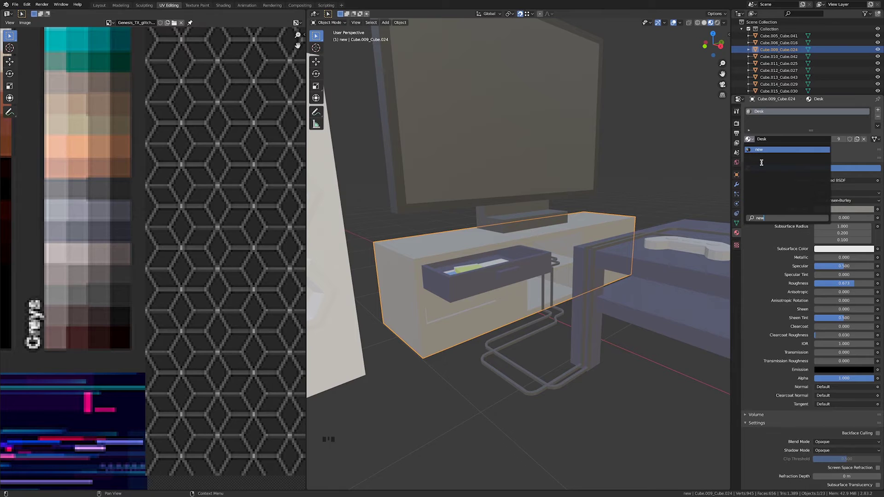
{"action": "type", "text": "w"}
{"action": "left_click", "coordinate": [761, 149]}
Select the closed drawer front directly below the open drawer and give it the "new" material.
{"action": "middle_click_drag", "start_coordinate": [457, 350], "coordinate": [456, 332]}
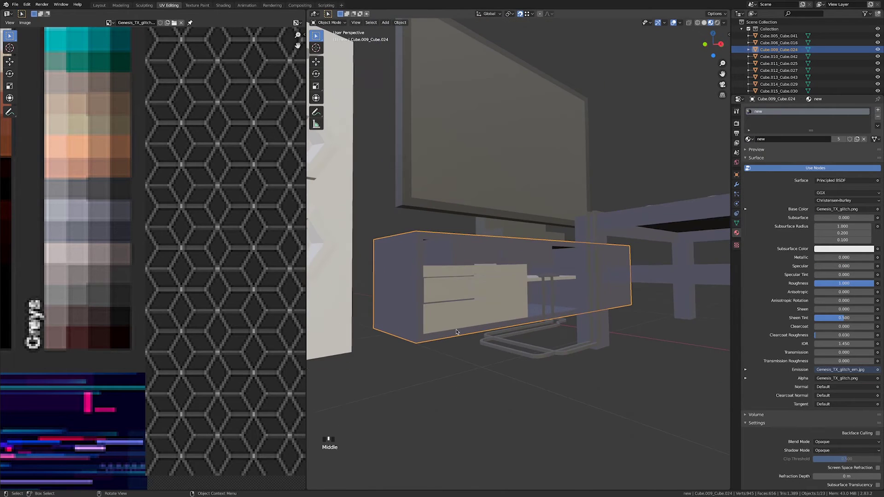
{"action": "left_click", "coordinate": [441, 275]}
{"action": "left_click", "coordinate": [749, 138]}
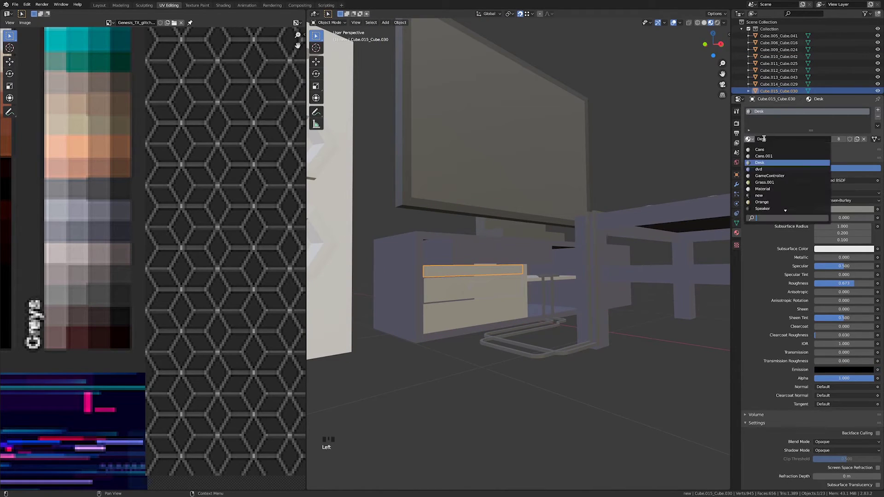
{"action": "type", "text": "new"}
{"action": "left_click", "coordinate": [760, 149]}
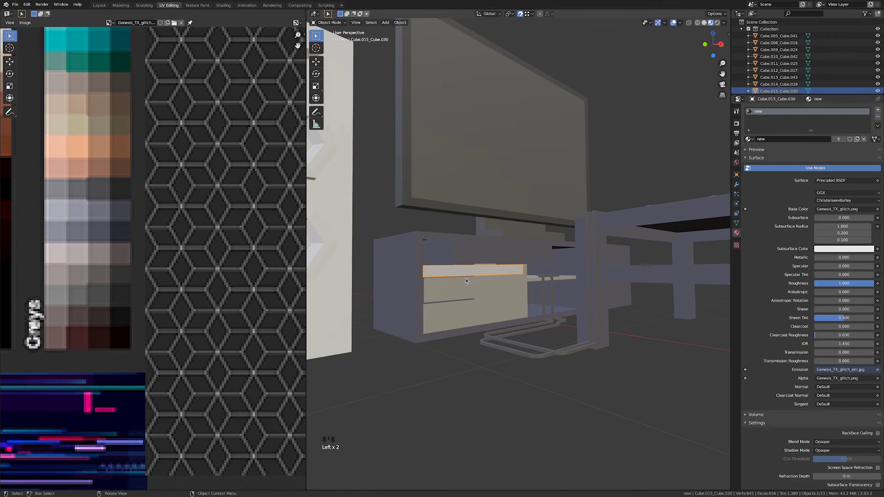
Unwrap the closed drawer front's face in Edit Mode onto the glitch texture.
{"action": "key", "text": "Tab"}
{"action": "key", "text": "a"}
{"action": "scroll", "coordinate": [132, 269], "scroll_direction": "down", "scroll_amount": 11}
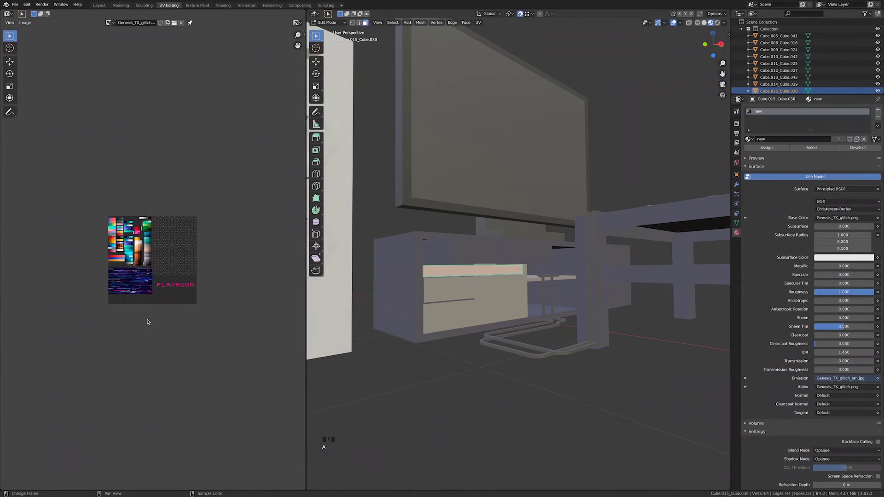
{"action": "key", "text": "u"}
{"action": "left_click", "coordinate": [515, 327]}
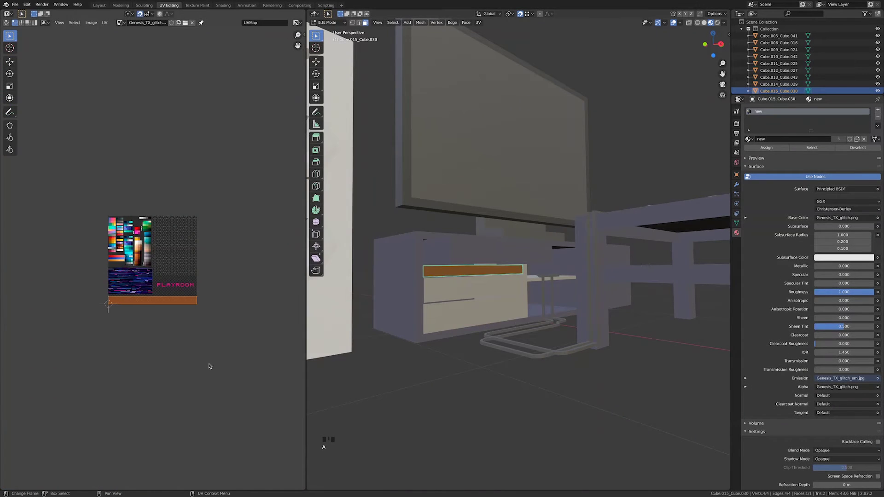
Shrink the top closed drawer front's UVs, place them on the fourth-column blue-grey swatch of the Greys palette and leave Edit Mode.
{"action": "key", "text": "s"}
{"action": "key", "text": "Return"}
{"action": "scroll", "coordinate": [207, 428], "scroll_direction": "up", "scroll_amount": 10}
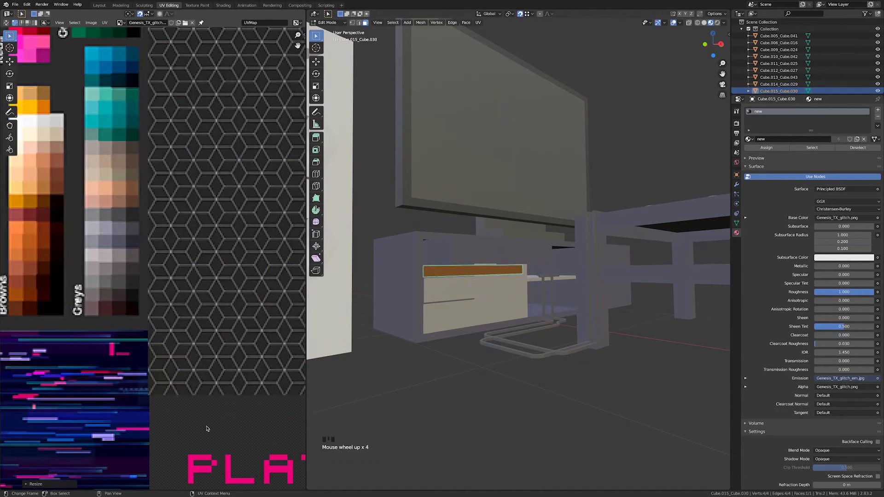
{"action": "key", "text": "g"}
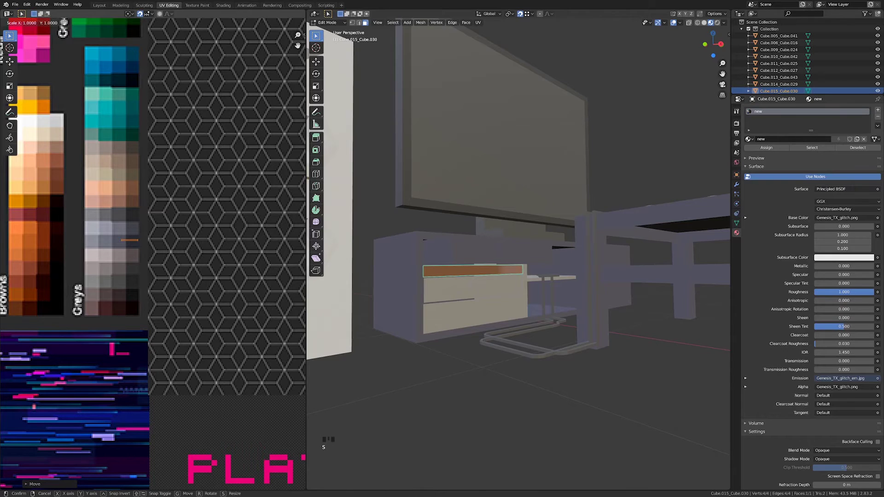
{"action": "left_click", "coordinate": [127, 258]}
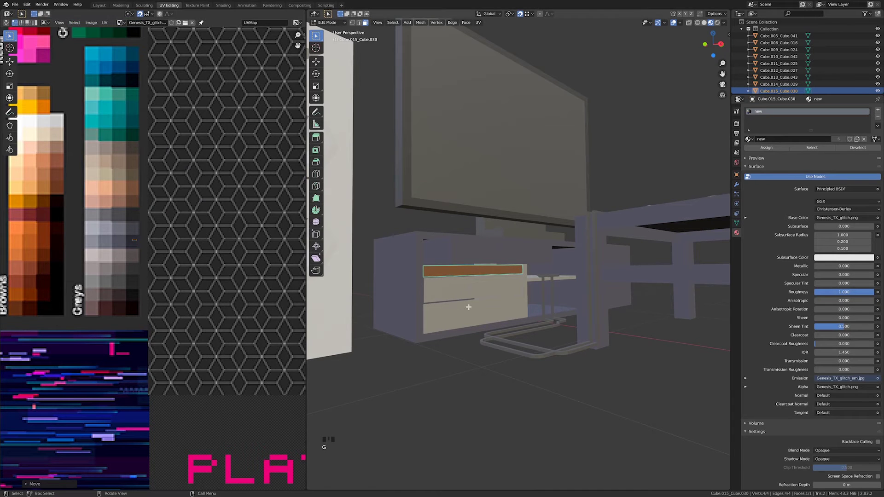
{"action": "key", "text": "Tab"}
Replace the Desk material with the "new" material on the middle and bottom drawer fronts of the TV stand.
{"action": "mouse_move", "coordinate": [468, 305]}
{"action": "middle_mouse_down"}
{"action": "mouse_move", "coordinate": [474, 317]}
{"action": "mouse_move", "coordinate": [452, 298]}
{"action": "mouse_move", "coordinate": [456, 316]}
{"action": "middle_mouse_up"}
{"action": "left_click", "coordinate": [448, 302]}
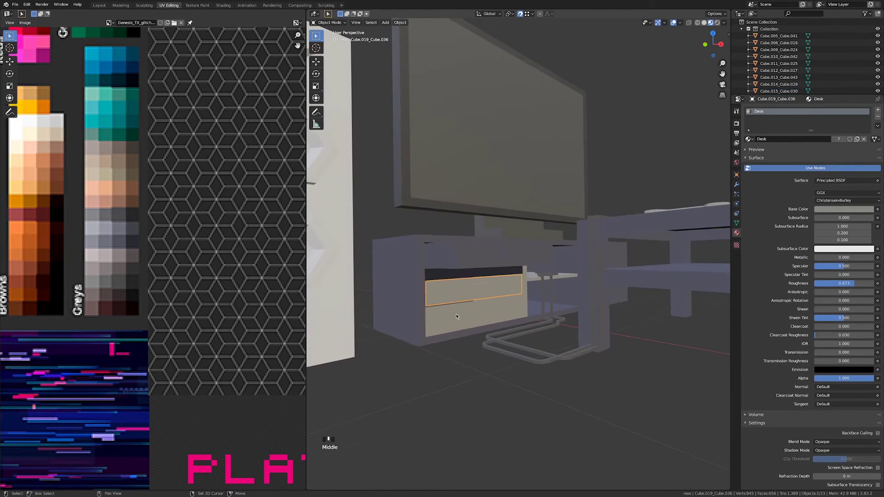
{"action": "left_click", "coordinate": [748, 139]}
{"action": "type", "text": "new"}
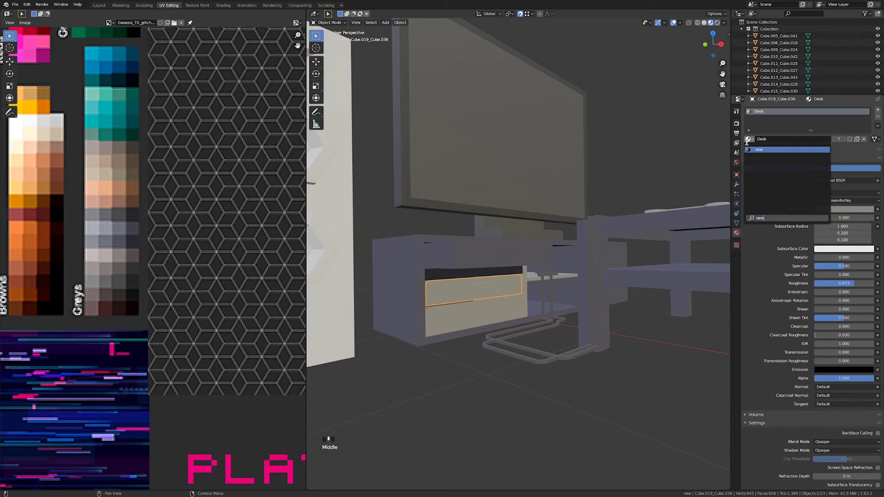
{"action": "left_click", "coordinate": [758, 149]}
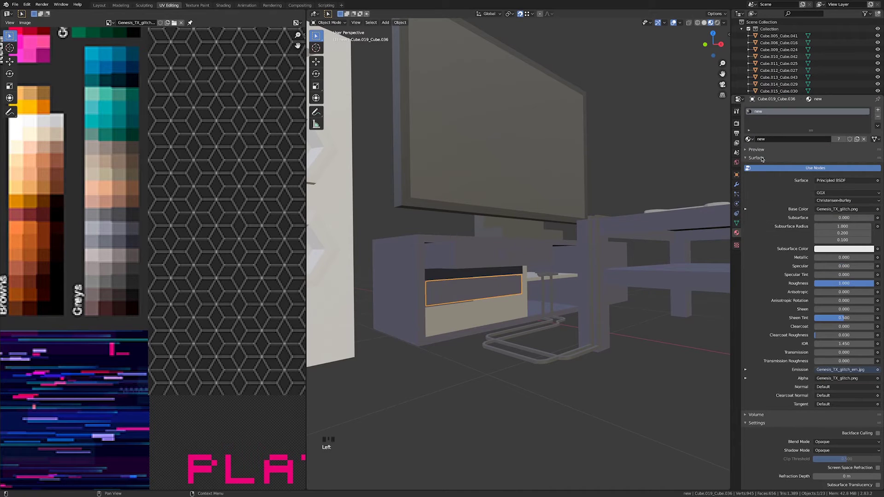
{"action": "left_click", "coordinate": [464, 319]}
{"action": "left_click", "coordinate": [748, 139]}
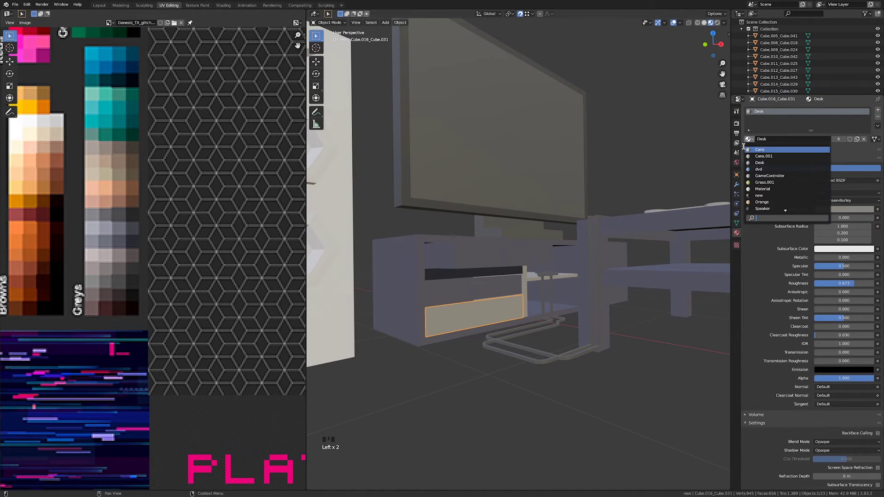
{"action": "left_click", "coordinate": [758, 149]}
Select the vertical divider panel beside the drawers and give its whole mesh the "new" material in Edit Mode.
{"action": "middle_click_drag", "start_coordinate": [515, 281], "coordinate": [535, 276]}
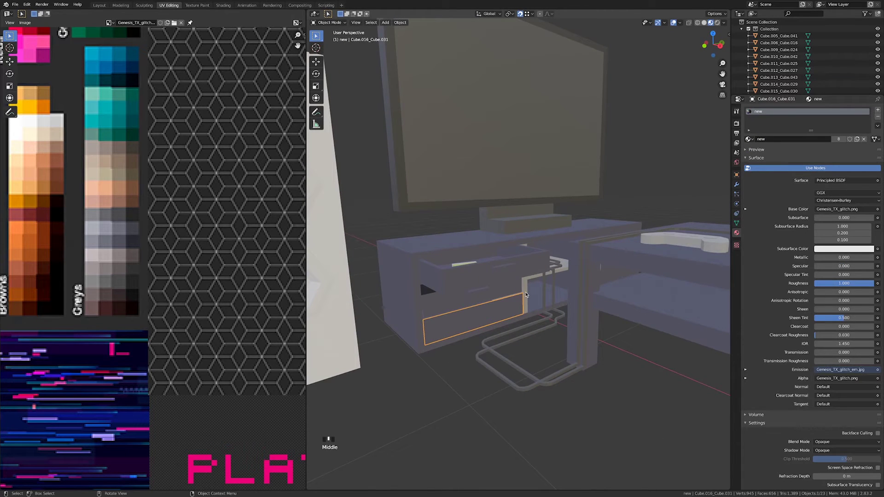
{"action": "left_click", "coordinate": [526, 295]}
{"action": "key", "text": "Tab"}
{"action": "key", "text": "a"}
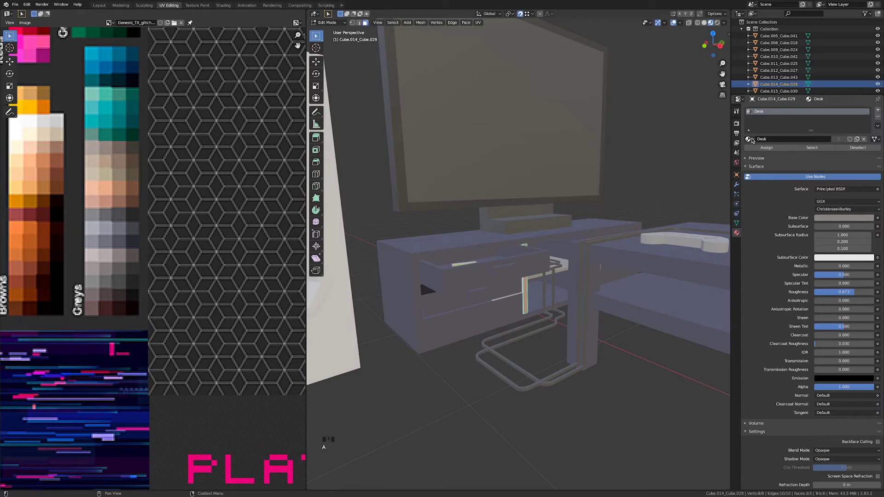
{"action": "left_click", "coordinate": [750, 139]}
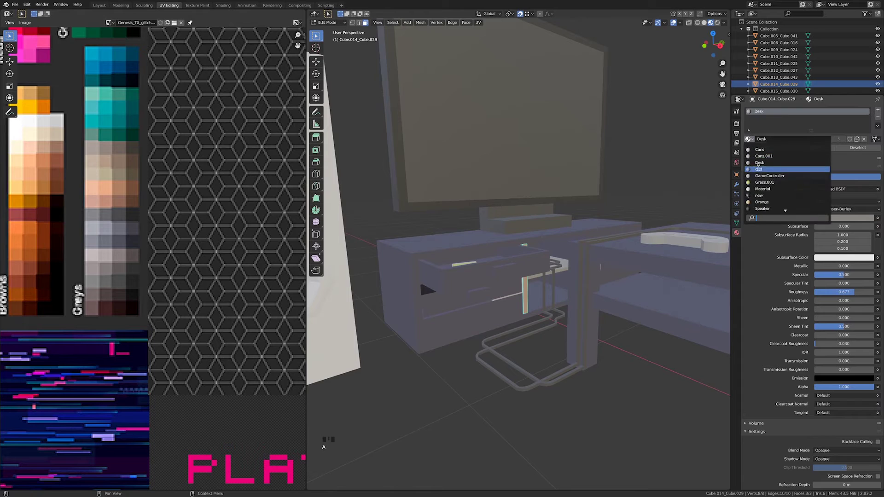
{"action": "key", "text": "Down"}
{"action": "key", "text": "Down"}
{"action": "key", "text": "Down"}
{"action": "left_click", "coordinate": [758, 195]}
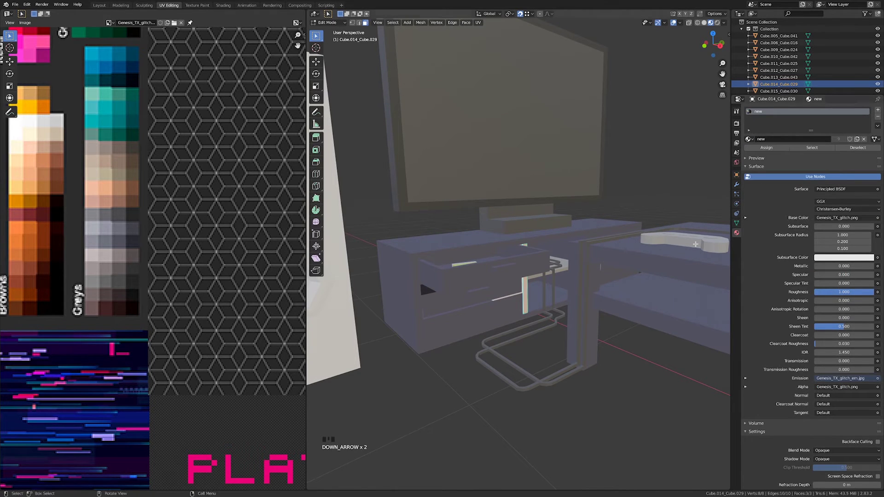
Unwrap the divider panel's faces and shrink the UV islands on the glitch texture.
{"action": "key", "text": "u"}
{"action": "left_click", "coordinate": [522, 378]}
{"action": "scroll", "coordinate": [227, 339], "scroll_direction": "down", "scroll_amount": 5}
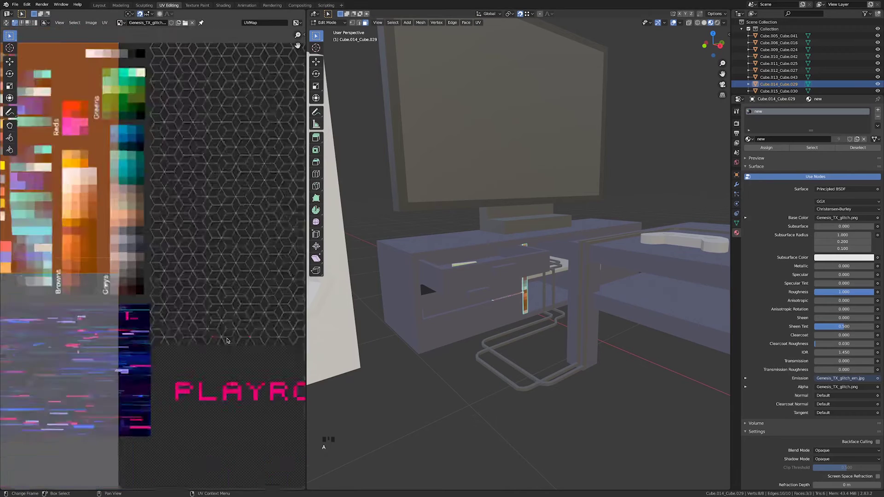
{"action": "key", "text": "s"}
{"action": "left_click", "coordinate": [95, 271]}
{"action": "scroll", "coordinate": [116, 302], "scroll_direction": "up", "scroll_amount": 1}
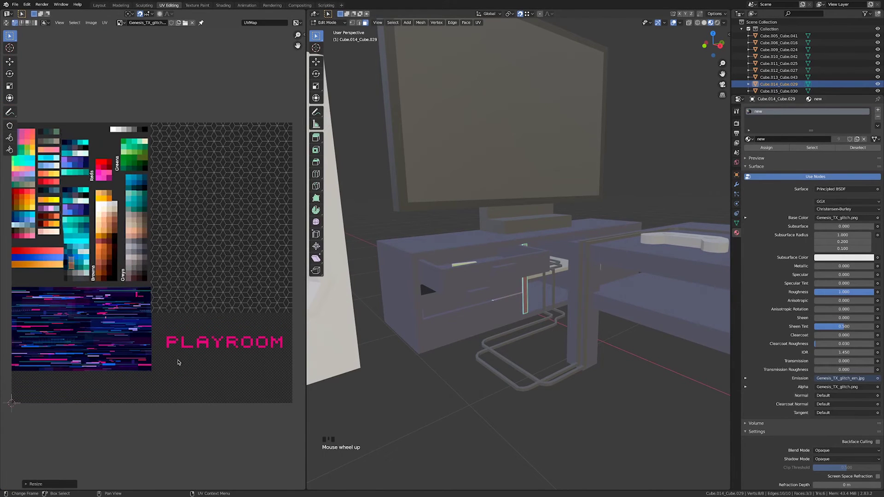
Shrink the divider panel's UVs further, place them on a blue-grey swatch of the Greys palette and leave Edit Mode.
{"action": "key", "text": "s"}
{"action": "key", "text": "g"}
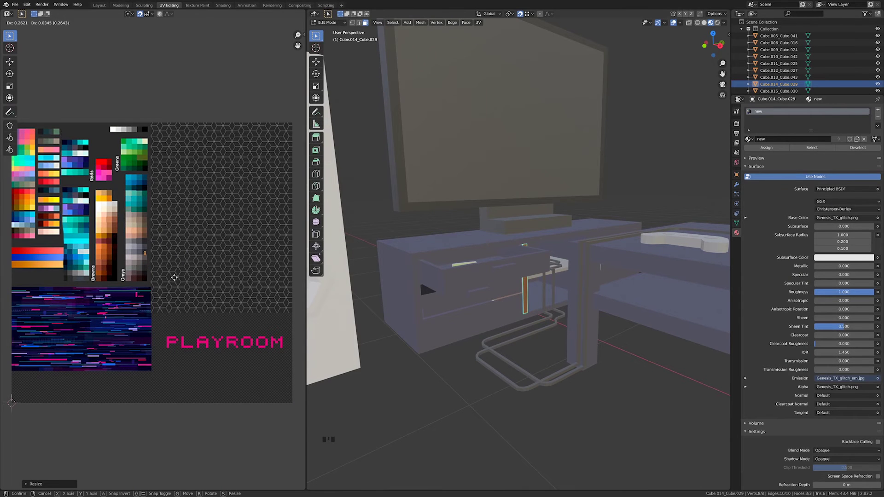
{"action": "left_click", "coordinate": [174, 277]}
{"action": "scroll", "coordinate": [174, 277], "scroll_direction": "up", "scroll_amount": 4}
{"action": "key", "text": "Tab"}
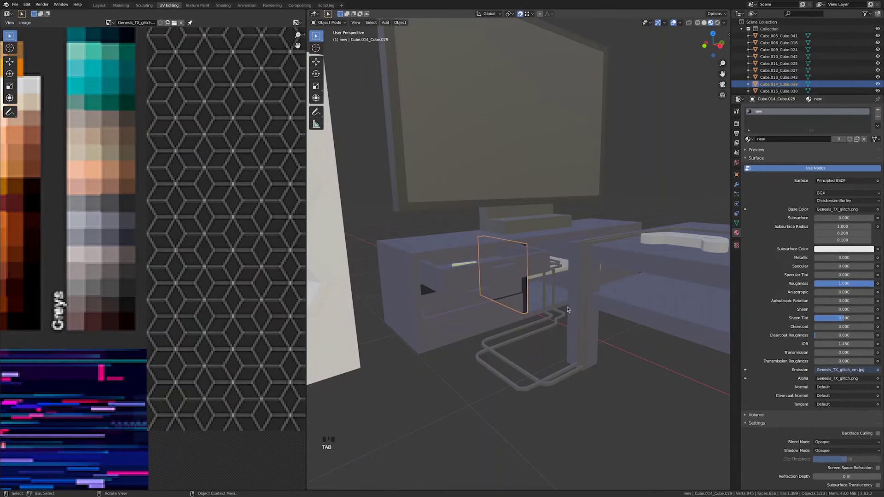
Select the horizontal shelf beside the drawers, unwrap all its faces and give it the "new" material.
{"action": "scroll", "coordinate": [567, 309], "scroll_direction": "up", "scroll_amount": 5}
{"action": "left_click", "coordinate": [614, 275]}
{"action": "key", "text": "Tab"}
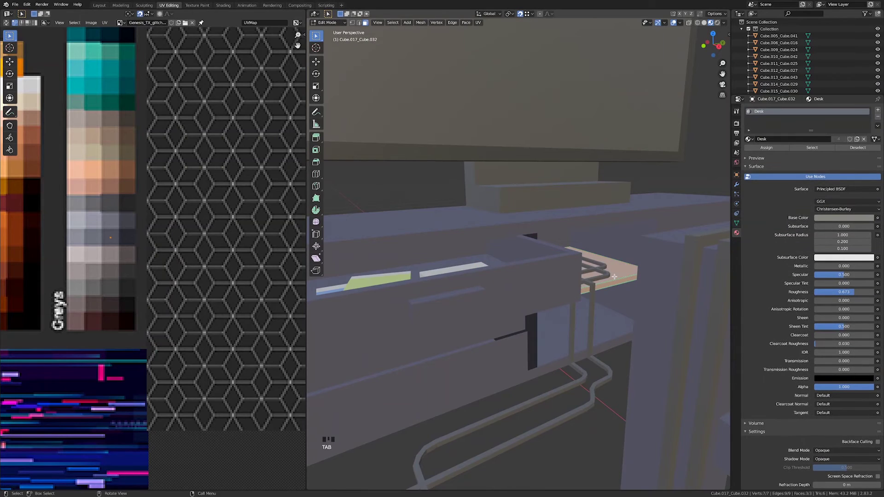
{"action": "key", "text": "a"}
{"action": "key", "text": "u"}
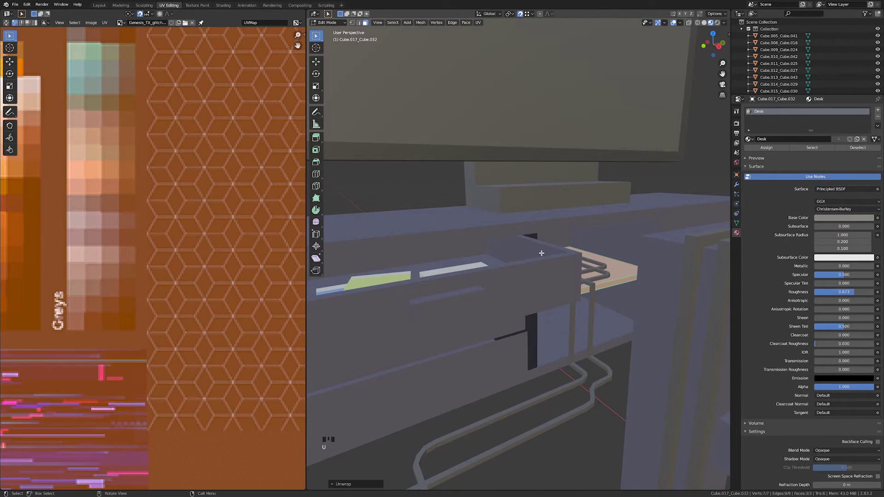
{"action": "left_click", "coordinate": [749, 139]}
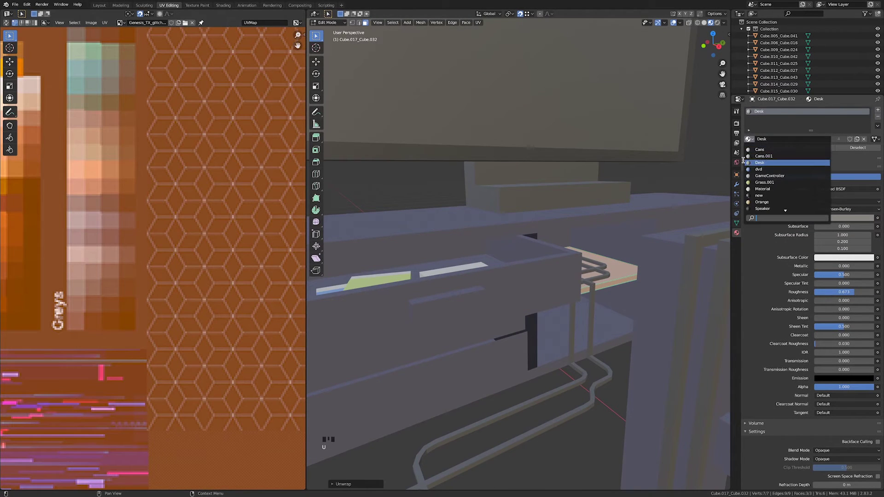
{"action": "type", "text": "n"}
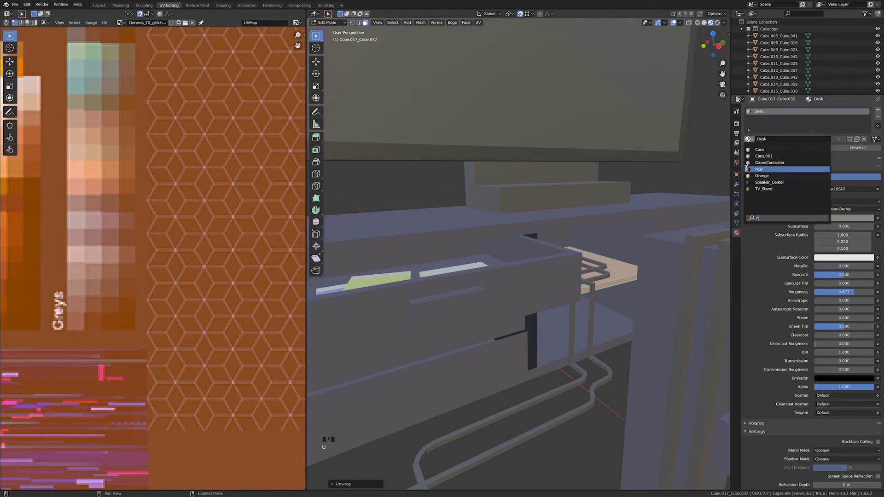
{"action": "left_click", "coordinate": [758, 169]}
{"action": "key", "text": "Tab"}
{"action": "key", "text": "Tab"}
{"action": "key", "text": "Tab"}
Shrink the shelf's UVs, place them on the fourth-column blue-grey swatch of the Greys palette and leave Edit Mode.
{"action": "scroll", "coordinate": [540, 266], "scroll_direction": "down", "scroll_amount": 5}
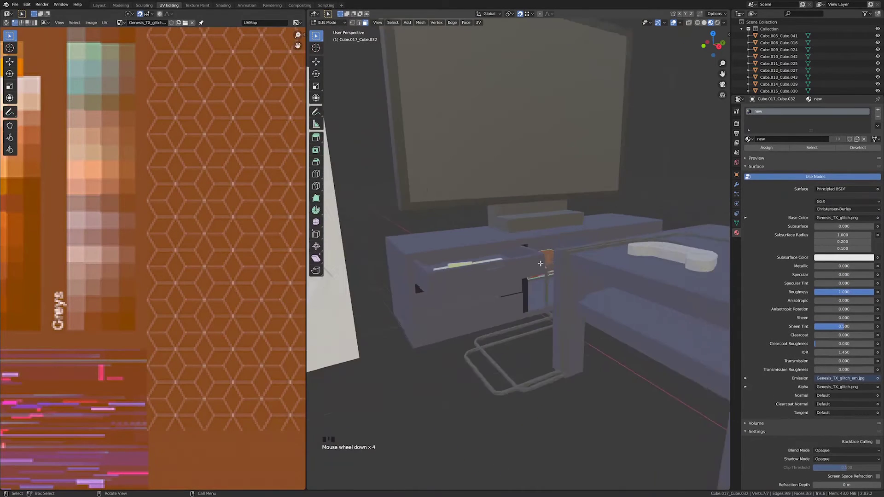
{"action": "scroll", "coordinate": [118, 352], "scroll_direction": "down", "scroll_amount": 7}
{"action": "key", "text": "s"}
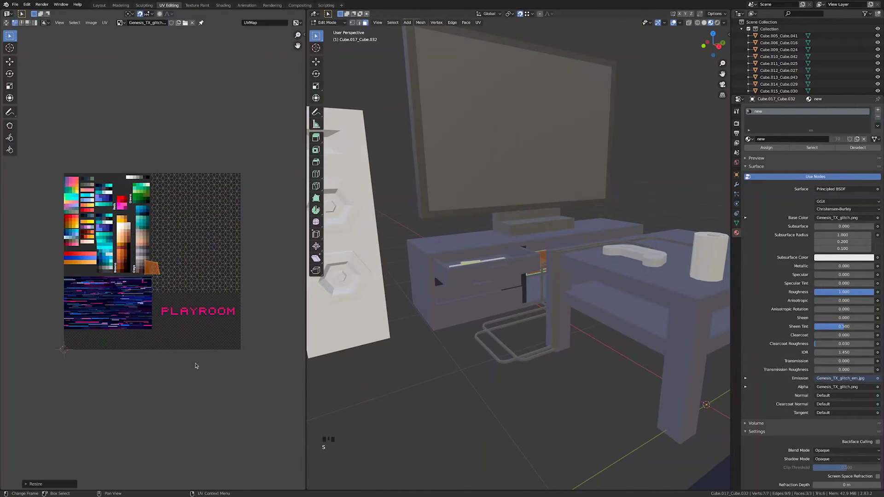
{"action": "left_click", "coordinate": [160, 281]}
{"action": "scroll", "coordinate": [160, 281], "scroll_direction": "up", "scroll_amount": 2}
{"action": "key", "text": "g"}
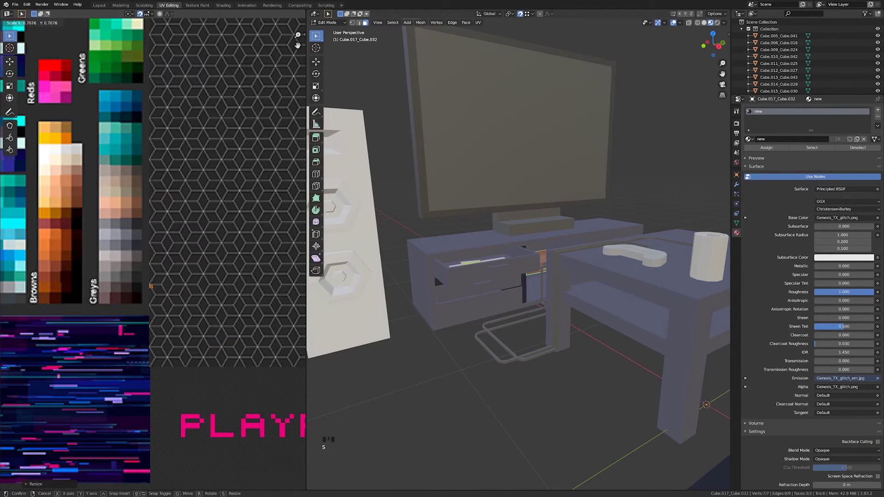
{"action": "left_click", "coordinate": [149, 266]}
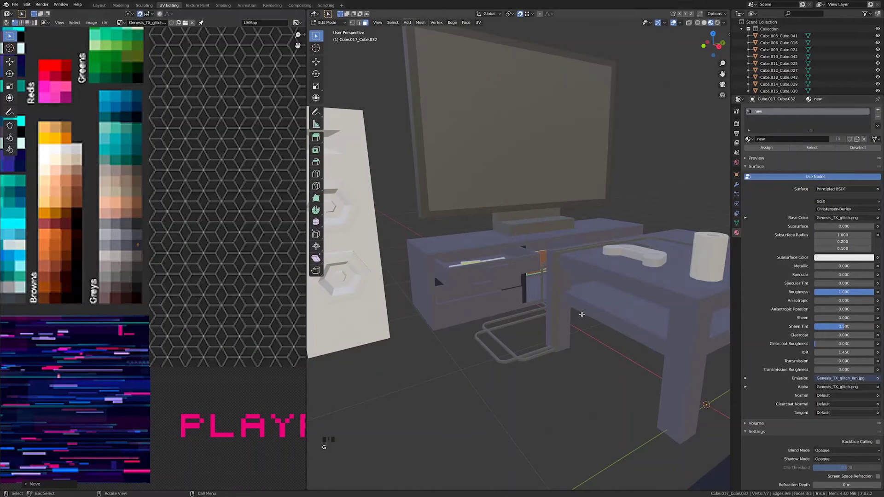
{"action": "key", "text": "Tab"}
Select the small handle block on the TV stand's front and give its whole mesh the "new" material in Edit Mode.
{"action": "middle_click_drag", "start_coordinate": [593, 294], "coordinate": [484, 304]}
{"action": "middle_click_drag", "start_coordinate": [483, 304], "coordinate": [548, 300], "text": "shift"}
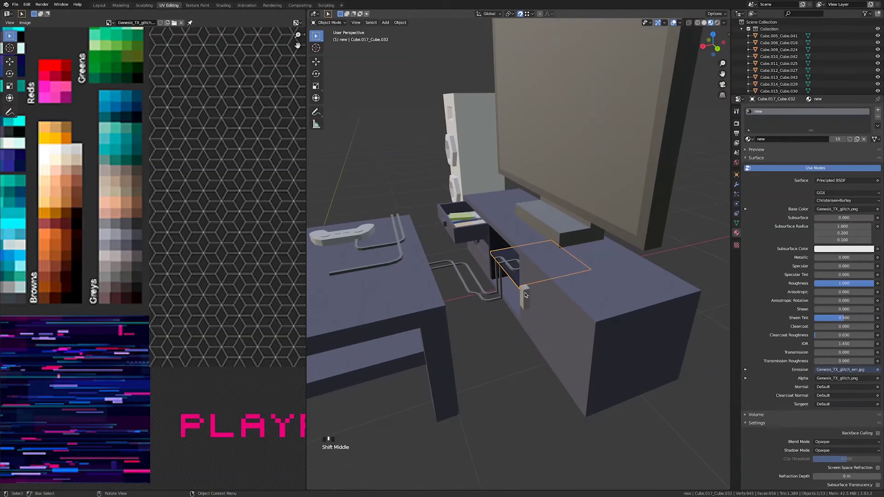
{"action": "left_click", "coordinate": [547, 303]}
{"action": "scroll", "coordinate": [550, 309], "scroll_direction": "up", "scroll_amount": 3}
{"action": "key", "text": "Tab"}
{"action": "key", "text": "a"}
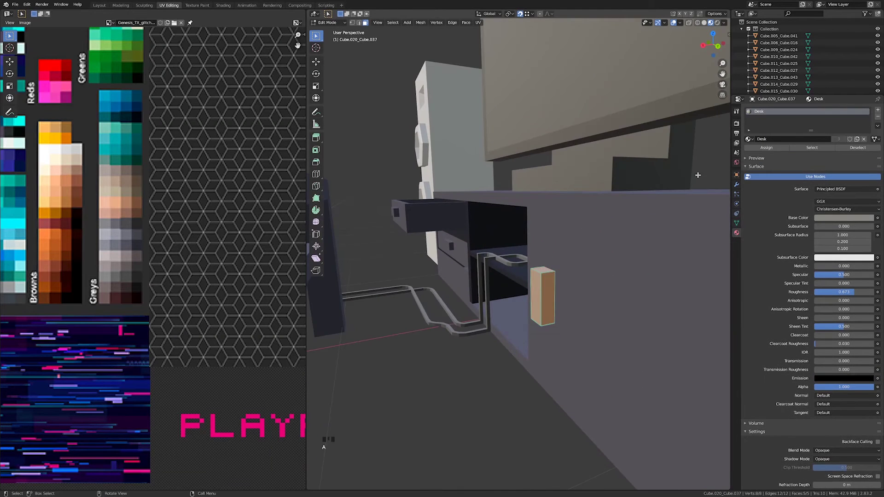
{"action": "left_click", "coordinate": [749, 139]}
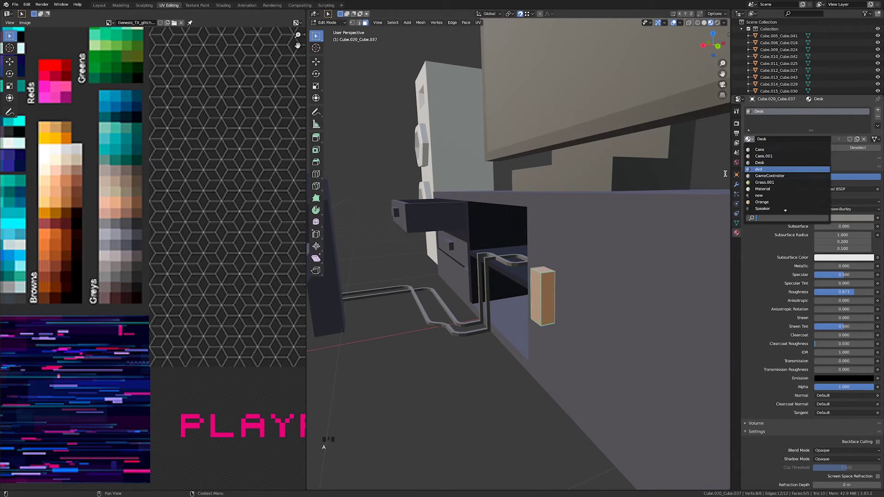
{"action": "type", "text": "g"}
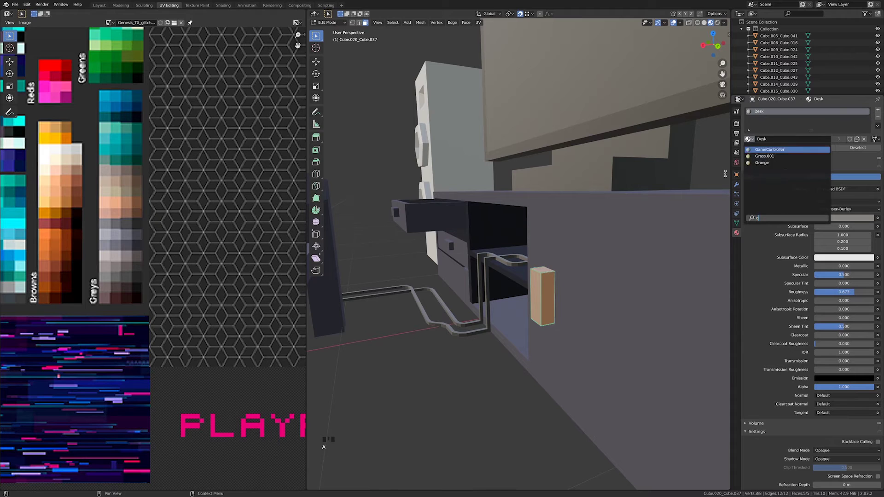
{"action": "key", "text": "BackSpace"}
{"action": "type", "text": "ne"}
{"action": "key", "text": "Return"}
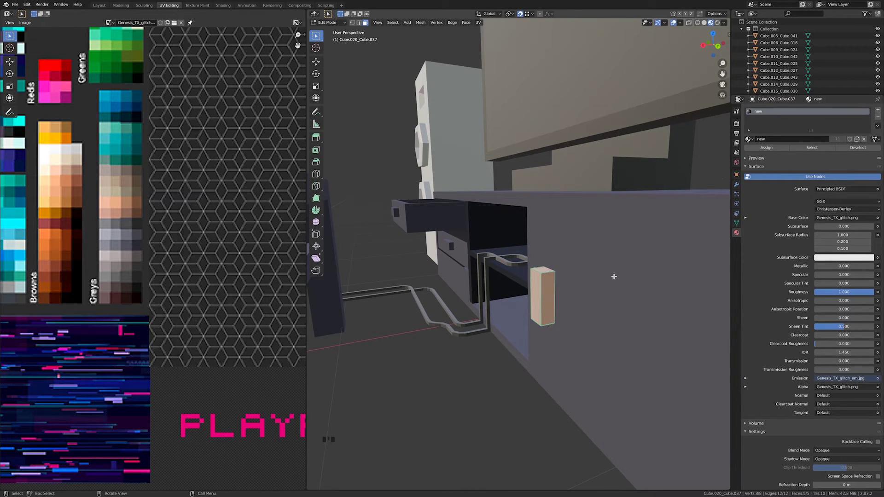
Unwrap the handle block's faces and scale its UVs down to a tiny spot.
{"action": "key", "text": "u"}
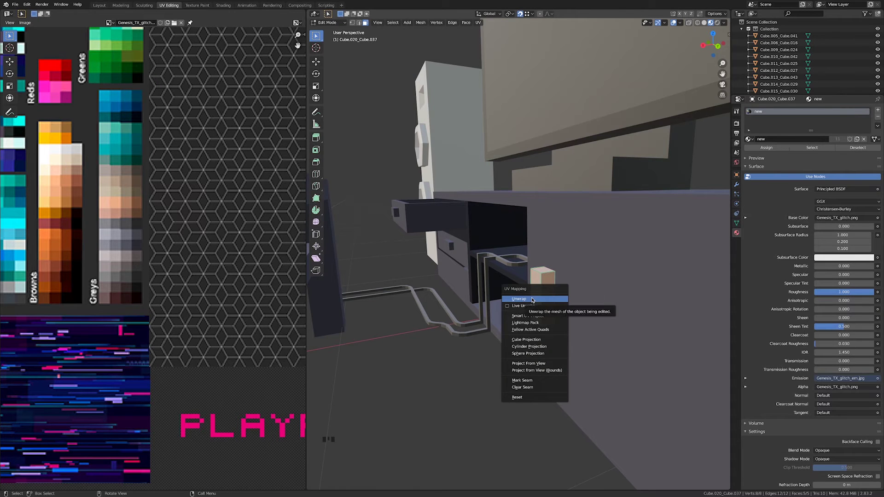
{"action": "left_click", "coordinate": [533, 300]}
{"action": "scroll", "coordinate": [193, 357], "scroll_direction": "down", "scroll_amount": 4}
{"action": "key", "text": "s"}
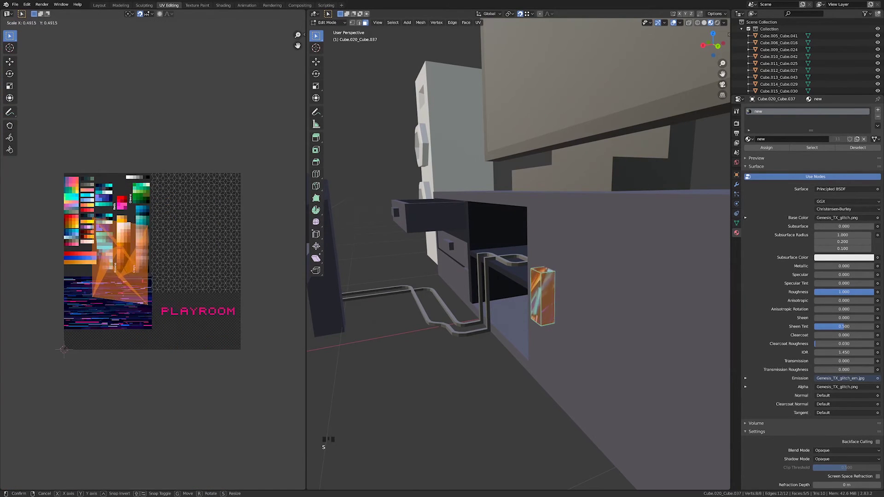
{"action": "left_click", "coordinate": [129, 271]}
{"action": "key", "text": "s"}
{"action": "left_click", "coordinate": [132, 269]}
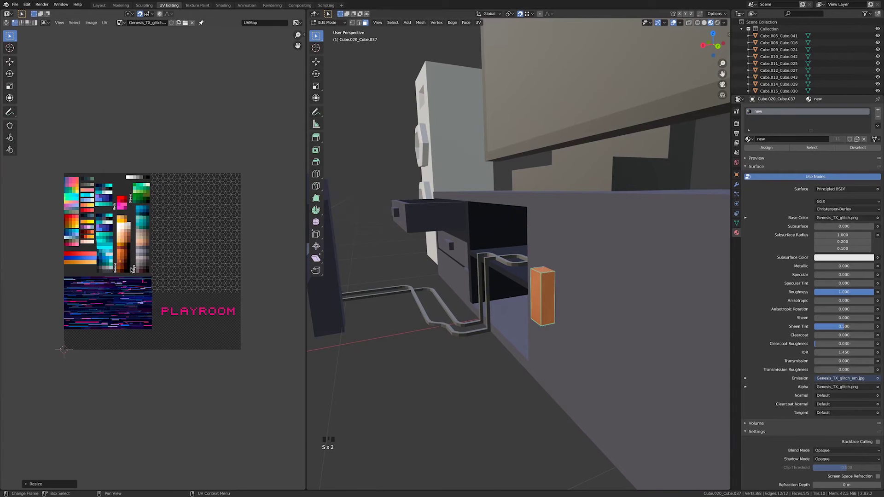
Move the handle block's UVs onto the pink PLAYROOM lettering of the texture and leave Edit Mode.
{"action": "scroll", "coordinate": [132, 268], "scroll_direction": "up", "scroll_amount": 3}
{"action": "key", "text": "g"}
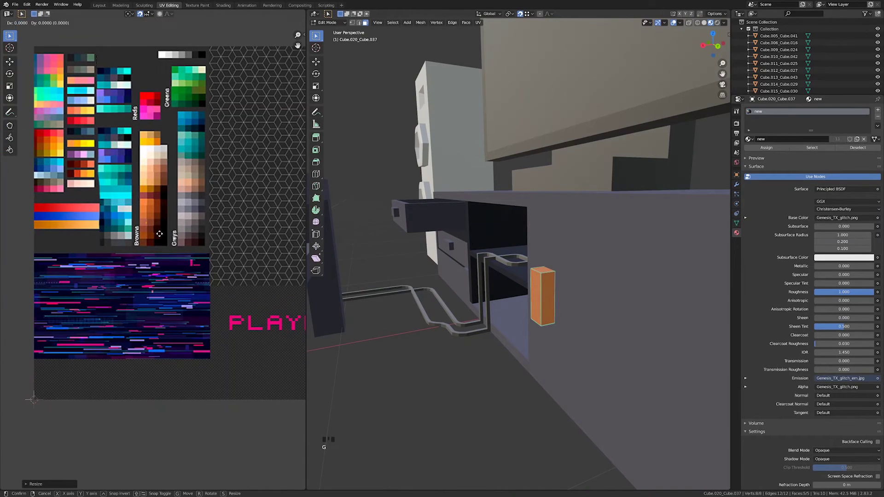
{"action": "mouse_move", "coordinate": [229, 305]}
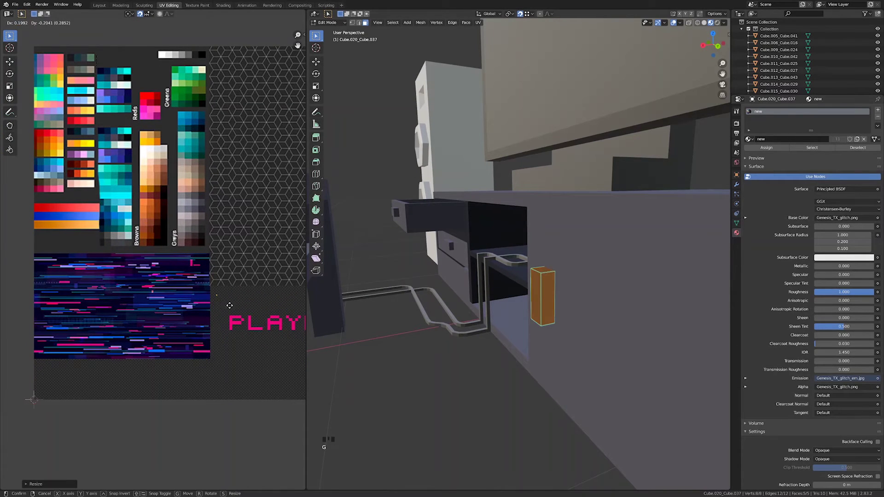
{"action": "left_click", "coordinate": [239, 328]}
{"action": "key", "text": "Tab"}
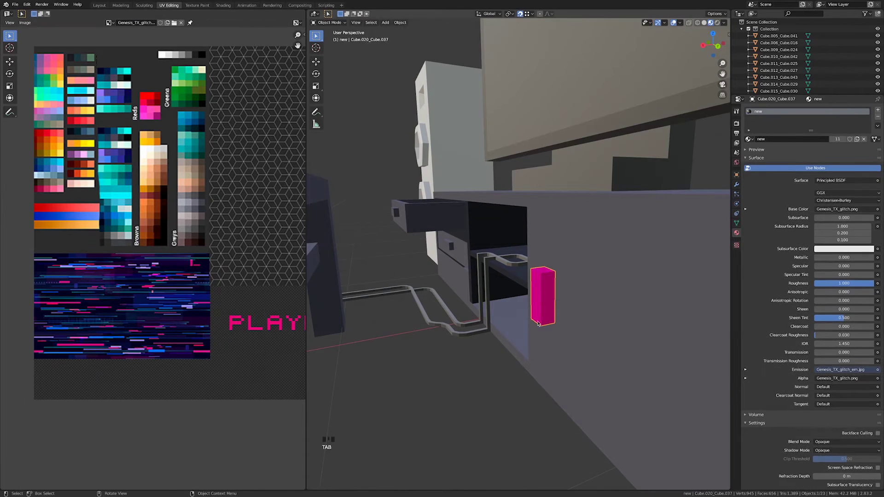
{"action": "middle_click_drag", "start_coordinate": [453, 347], "coordinate": [527, 264]}
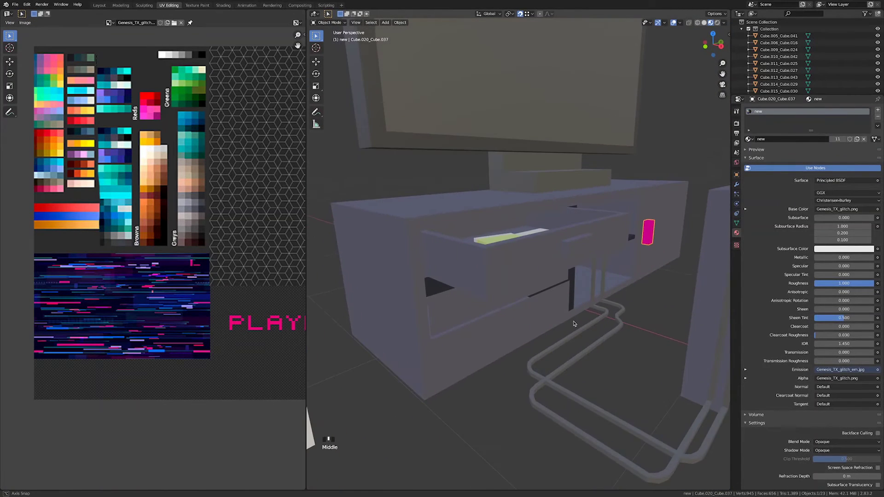
Enter Edit Mode on the TV stand's open drawer and select the faces of its small front handle.
{"action": "scroll", "coordinate": [527, 265], "scroll_direction": "down", "scroll_amount": 2}
{"action": "left_click", "coordinate": [553, 255]}
{"action": "key", "text": "Tab"}
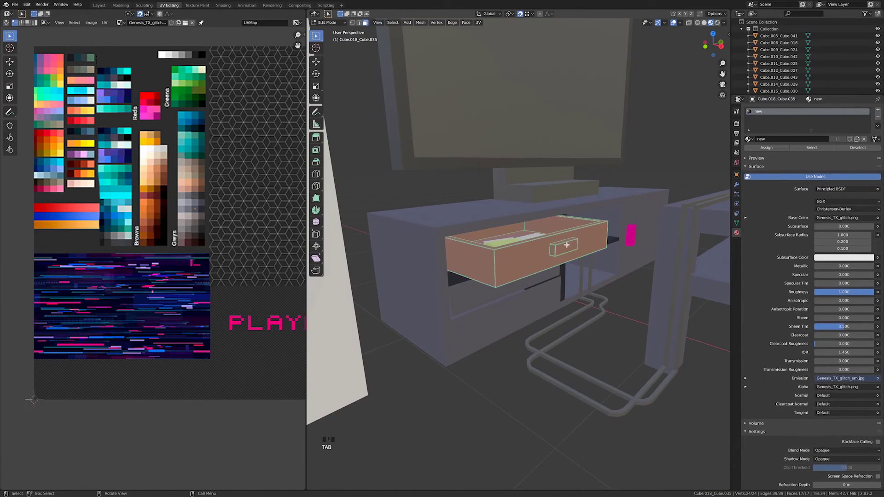
{"action": "left_click", "coordinate": [562, 248]}
{"action": "middle_click_drag", "start_coordinate": [565, 247], "coordinate": [543, 243]}
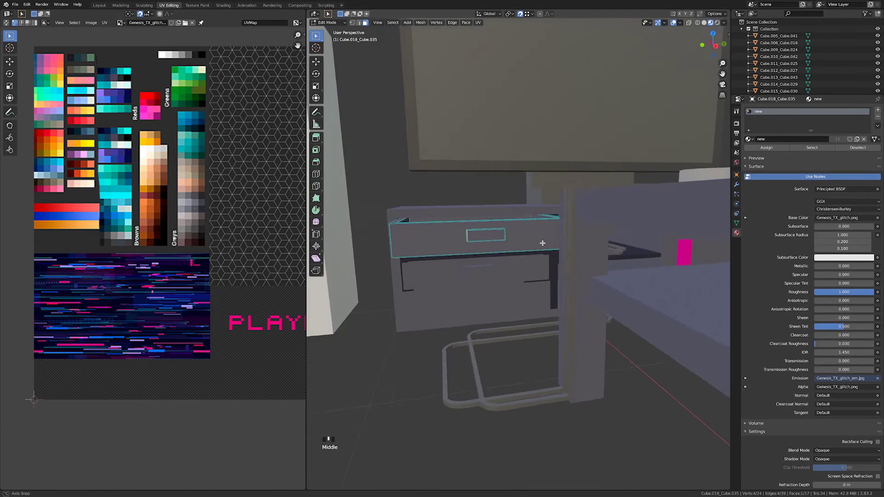
{"action": "scroll", "coordinate": [543, 243], "scroll_direction": "up", "scroll_amount": 5}
{"action": "left_click", "coordinate": [376, 141], "text": "shift"}
{"action": "middle_click_drag", "start_coordinate": [377, 141], "coordinate": [448, 184], "text": "shift"}
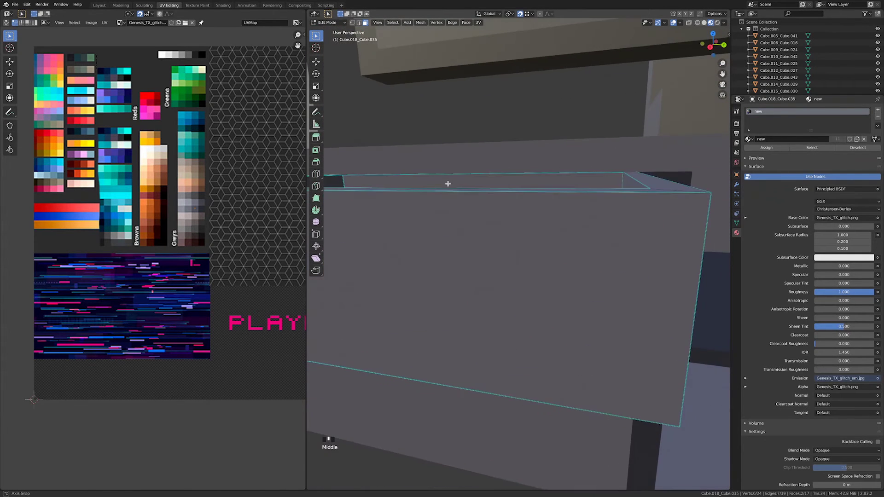
{"action": "middle_click_drag", "start_coordinate": [341, 275], "coordinate": [385, 273], "text": "shift"}
{"action": "key", "text": "l"}
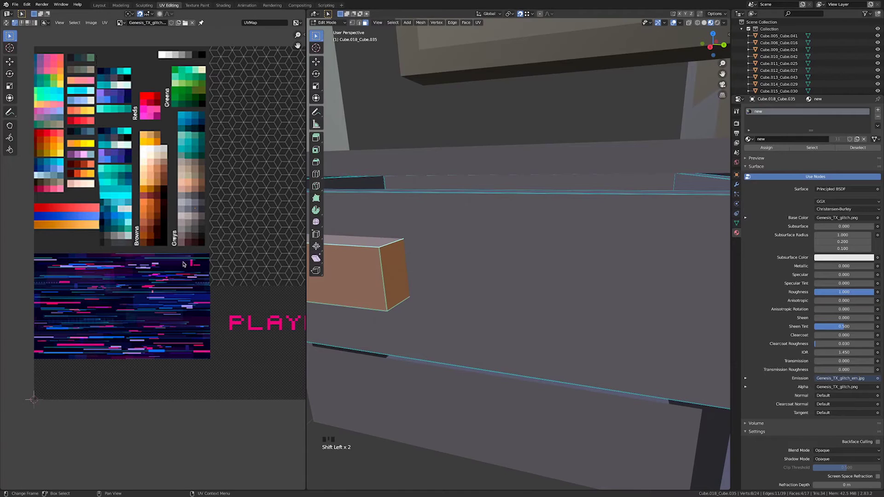
Move the open drawer handle's UVs onto a pink spot of the glitch texture.
{"action": "key", "text": "g"}
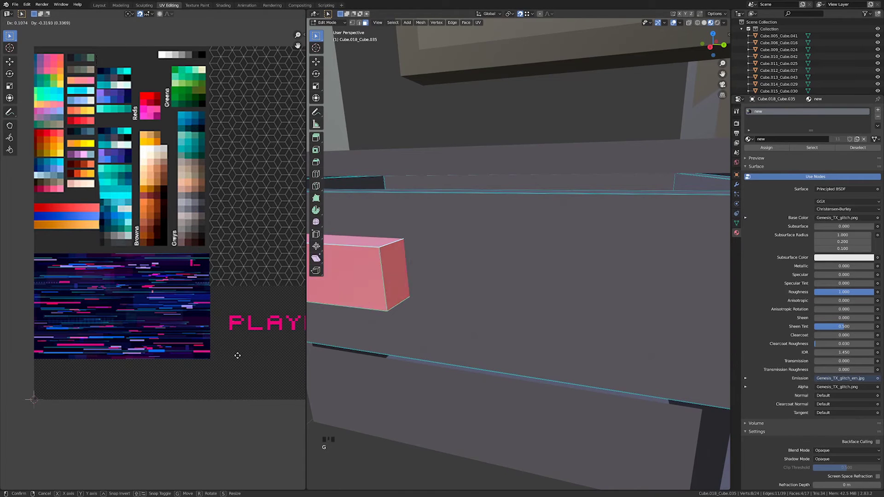
{"action": "left_click", "coordinate": [233, 358]}
{"action": "middle_click_drag", "start_coordinate": [233, 358], "coordinate": [223, 352]}
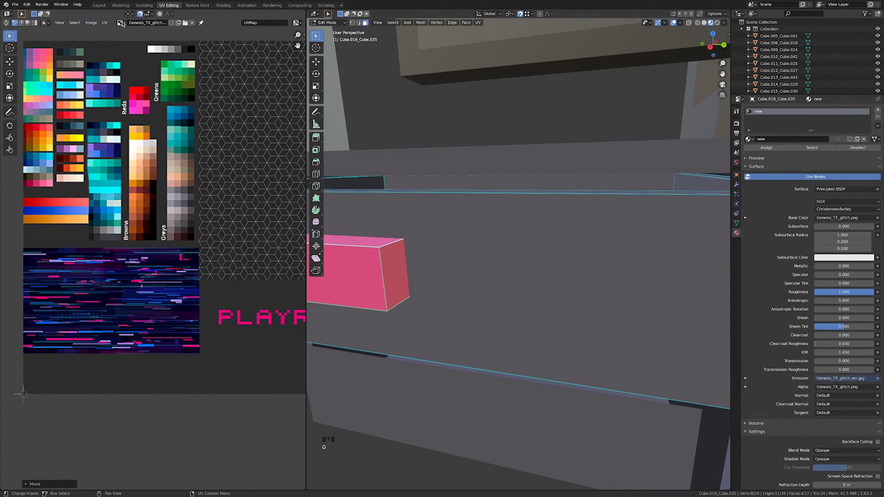
Check the emission map Genesis_TX_glitch_em.jpg in the UV editor and switch back to Genesis_TX_glitch.png.
{"action": "left_click", "coordinate": [120, 23]}
{"action": "left_click", "coordinate": [135, 40]}
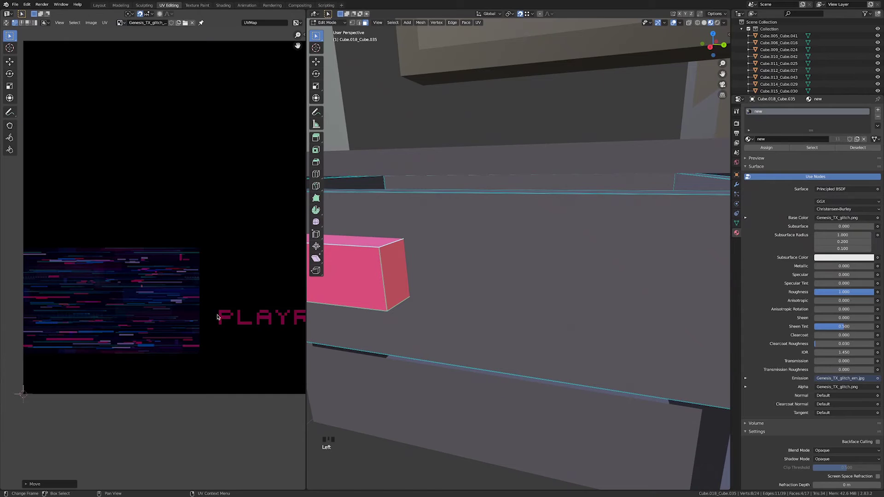
{"action": "left_click", "coordinate": [120, 23]}
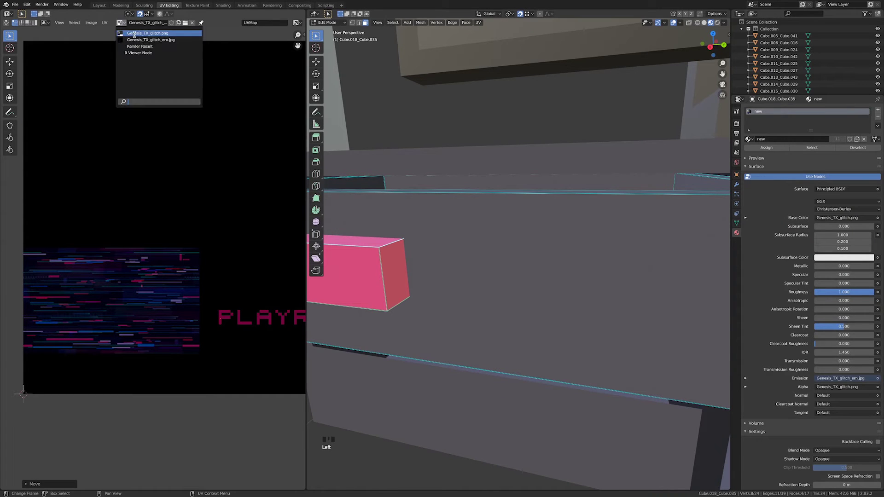
{"action": "left_click", "coordinate": [133, 33]}
{"action": "middle_click_drag", "start_coordinate": [198, 278], "coordinate": [161, 275]}
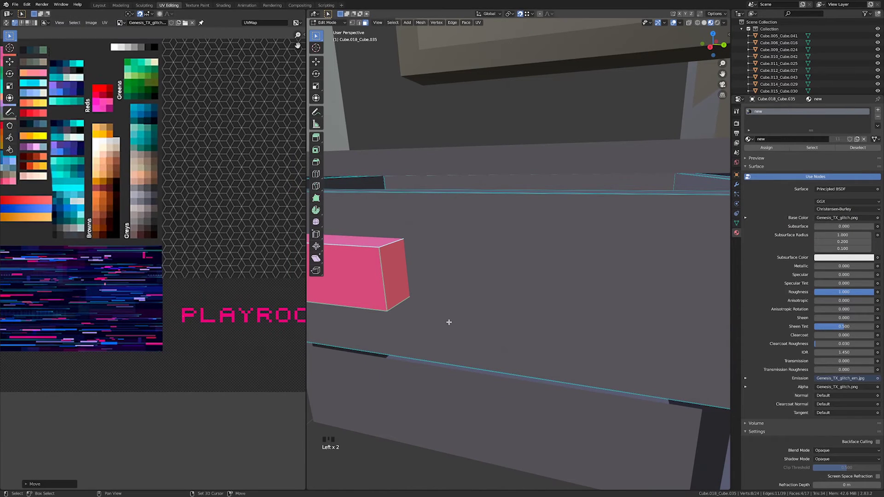
Leave the open drawer's Edit Mode and select the handle faces of the closed drawer below it in Edit Mode.
{"action": "middle_click_drag", "start_coordinate": [448, 322], "coordinate": [489, 320]}
{"action": "middle_click_drag", "start_coordinate": [489, 321], "coordinate": [520, 301], "text": "shift"}
{"action": "key", "text": "Tab"}
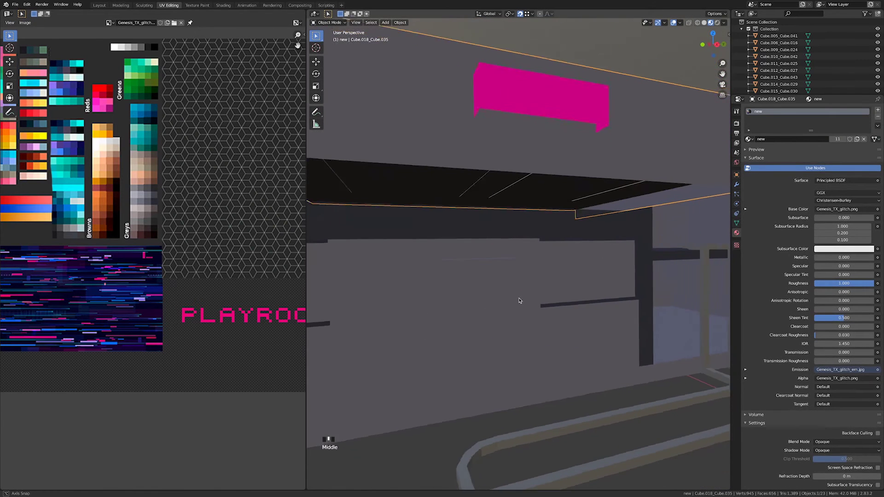
{"action": "scroll", "coordinate": [523, 296], "scroll_direction": "up", "scroll_amount": 3}
{"action": "left_click", "coordinate": [511, 252]}
{"action": "middle_click_drag", "start_coordinate": [511, 254], "coordinate": [509, 274]}
{"action": "key", "text": "Tab"}
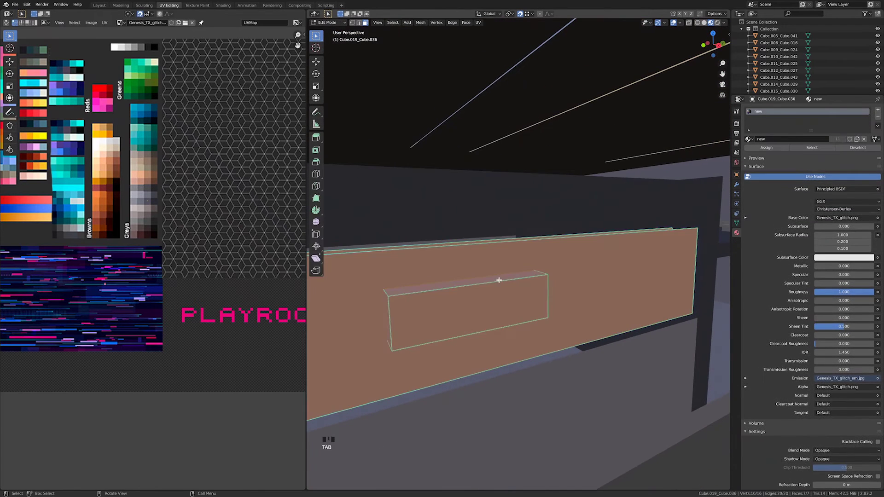
{"action": "left_click", "coordinate": [490, 308]}
{"action": "middle_click_drag", "start_coordinate": [489, 308], "coordinate": [391, 308]}
{"action": "left_click", "coordinate": [430, 313], "text": "shift"}
{"action": "left_click", "coordinate": [440, 288], "text": "shift"}
{"action": "middle_click_drag", "start_coordinate": [440, 289], "coordinate": [453, 257]}
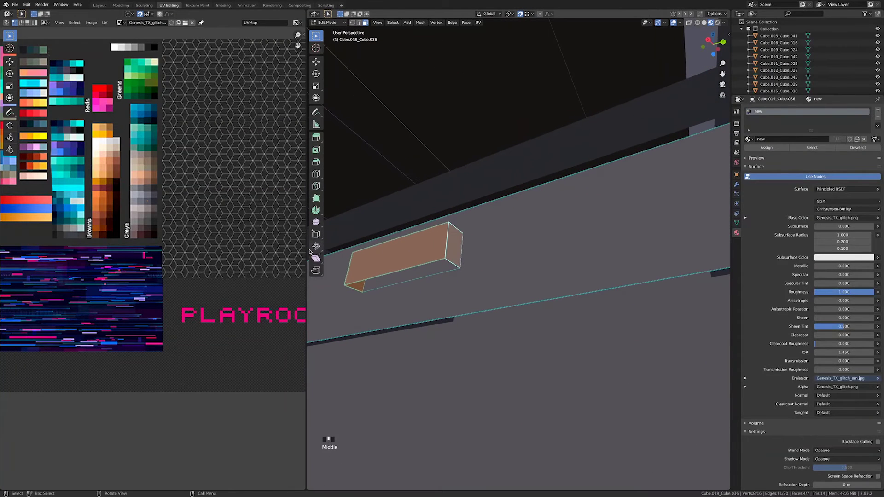
Move the lower drawer handle's UVs onto a pink spot of the texture and leave Edit Mode.
{"action": "key", "text": "g"}
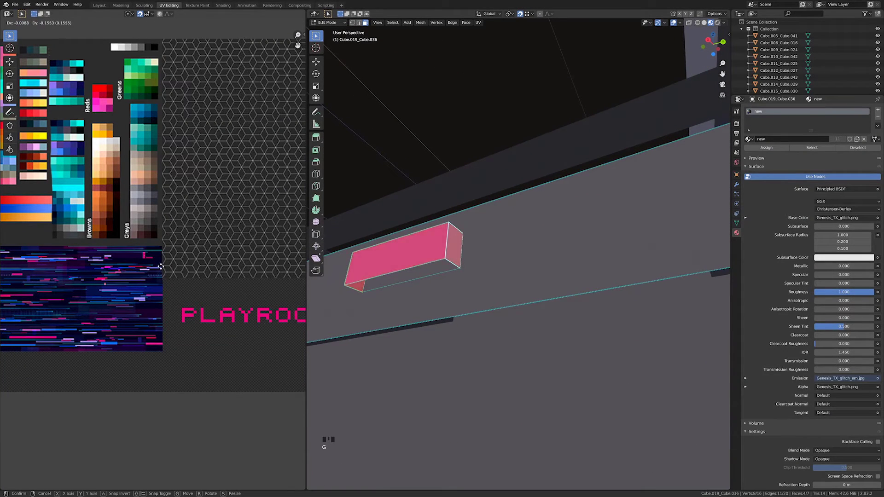
{"action": "left_click", "coordinate": [161, 268]}
{"action": "key", "text": "Tab"}
{"action": "scroll", "coordinate": [545, 272], "scroll_direction": "down", "scroll_amount": 5}
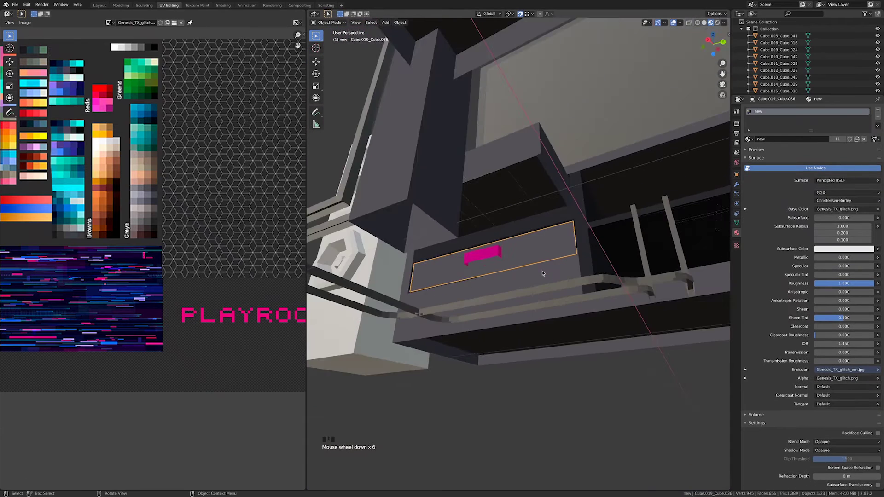
Select the longer controller wire on the table and give its whole mesh the "new" material in Edit Mode.
{"action": "middle_click_drag", "start_coordinate": [545, 273], "coordinate": [579, 280]}
{"action": "left_click", "coordinate": [579, 279]}
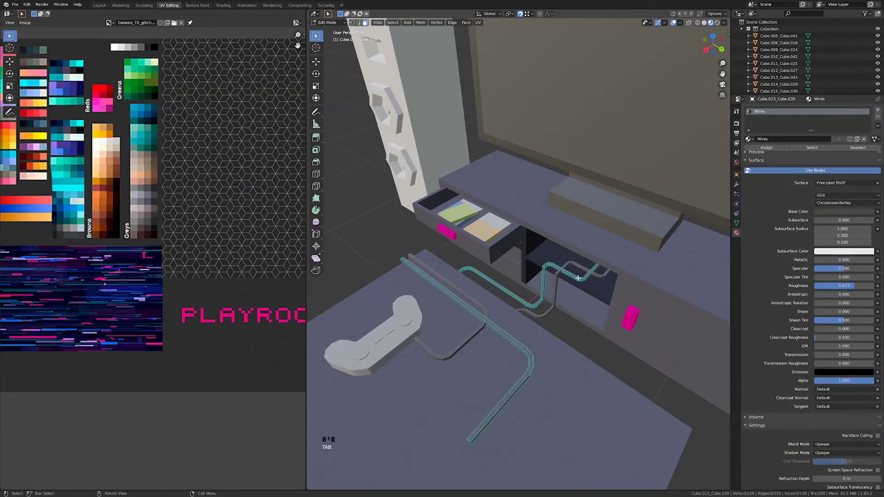
{"action": "key", "text": "Tab"}
{"action": "key", "text": "a"}
{"action": "left_click", "coordinate": [750, 140]}
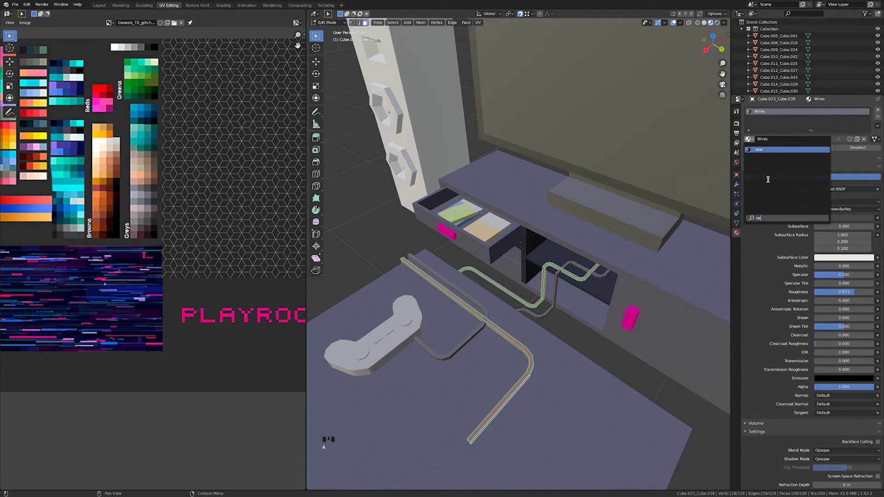
{"action": "left_click", "coordinate": [768, 181]}
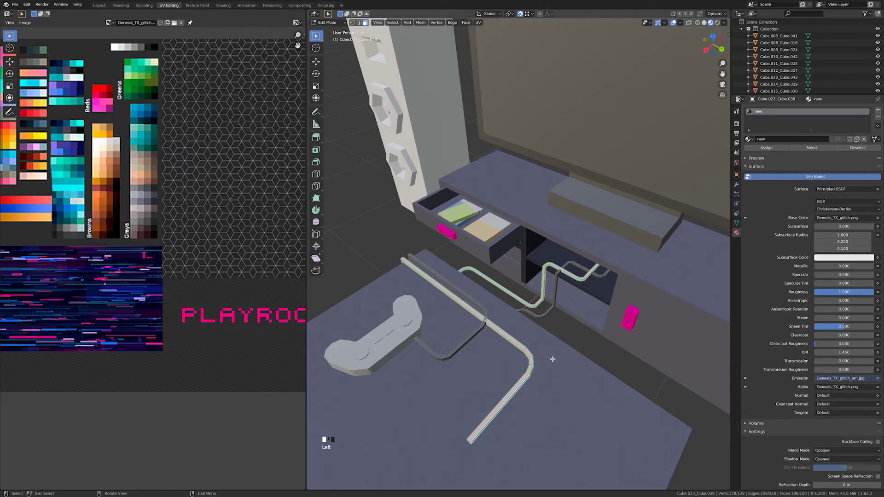
Unwrap the longer wire, scale its UVs down and move them onto the glitch-stripe area of the texture.
{"action": "key", "text": "u"}
{"action": "left_click", "coordinate": [552, 362]}
{"action": "key", "text": "s"}
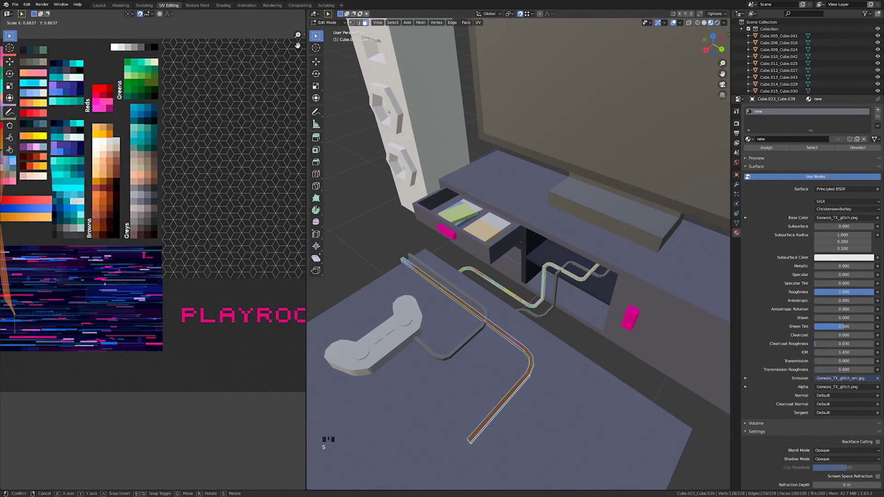
{"action": "left_click", "coordinate": [6, 224]}
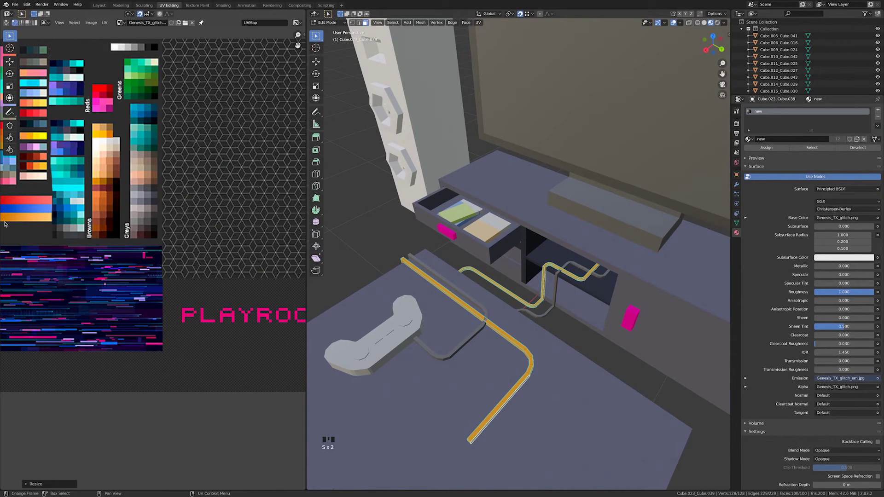
{"action": "key", "text": "g"}
{"action": "left_click", "coordinate": [138, 290]}
Shrink the longer wire's UVs to a tiny spot, place them on a bright blue glitch streak and leave Edit Mode.
{"action": "scroll", "coordinate": [139, 293], "scroll_direction": "up", "scroll_amount": 4}
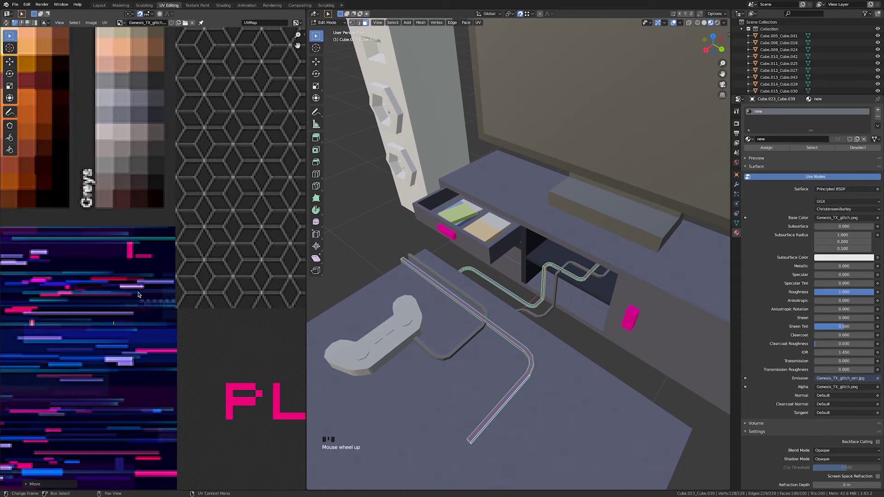
{"action": "middle_click_drag", "start_coordinate": [144, 352], "coordinate": [202, 241]}
{"action": "scroll", "coordinate": [202, 241], "scroll_direction": "up", "scroll_amount": 4}
{"action": "key", "text": "s"}
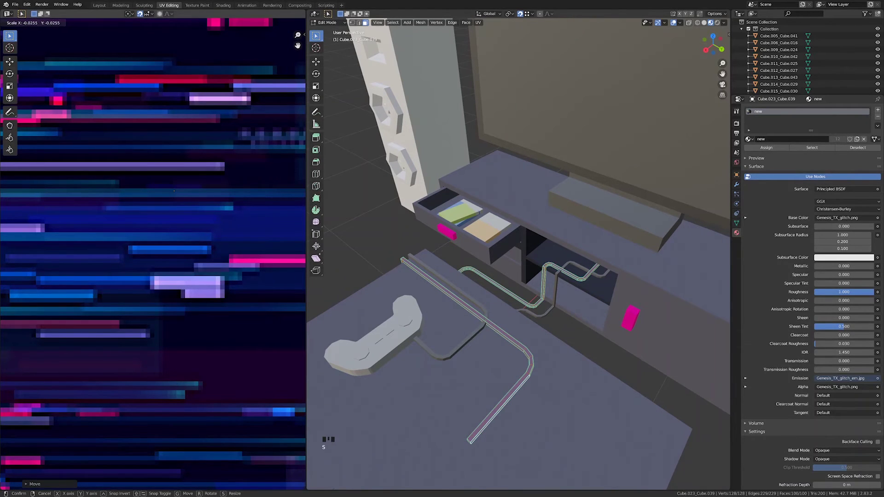
{"action": "left_click", "coordinate": [186, 216]}
{"action": "key", "text": "g"}
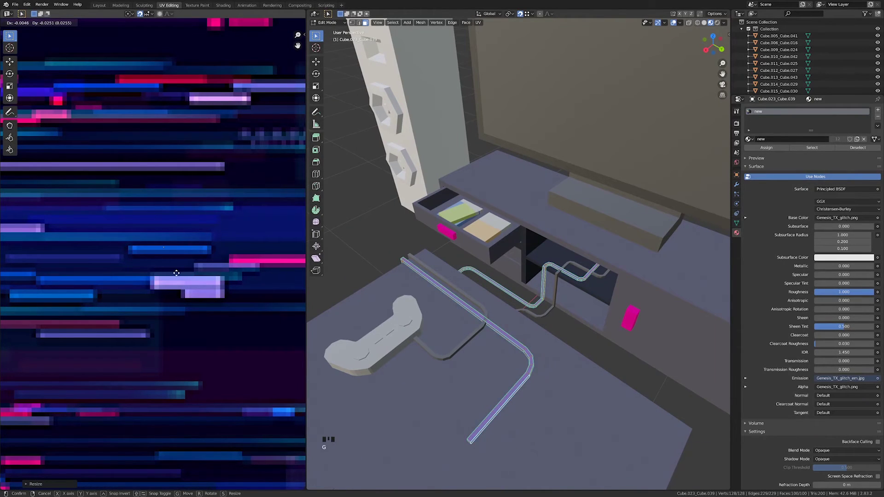
{"action": "left_click", "coordinate": [178, 276]}
{"action": "key", "text": "Tab"}
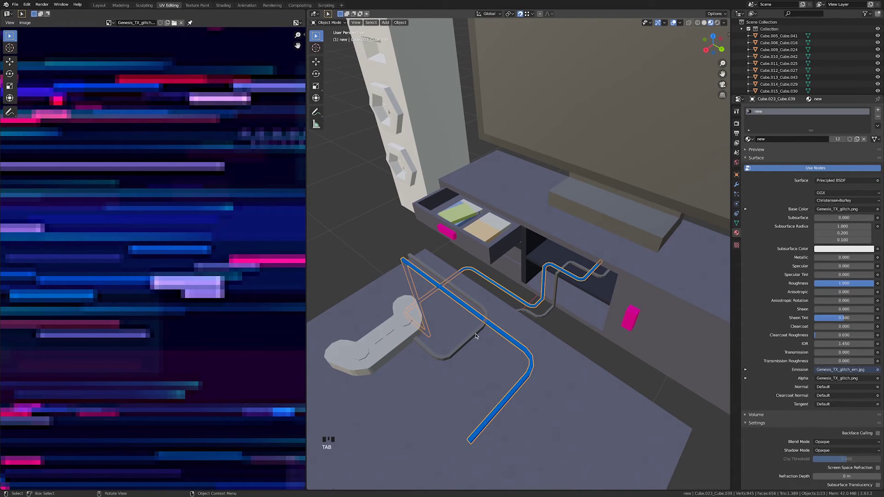
Give the second wire attached to the controller the "new" material and unwrap its whole mesh.
{"action": "left_click", "coordinate": [475, 336]}
{"action": "left_click", "coordinate": [748, 139]}
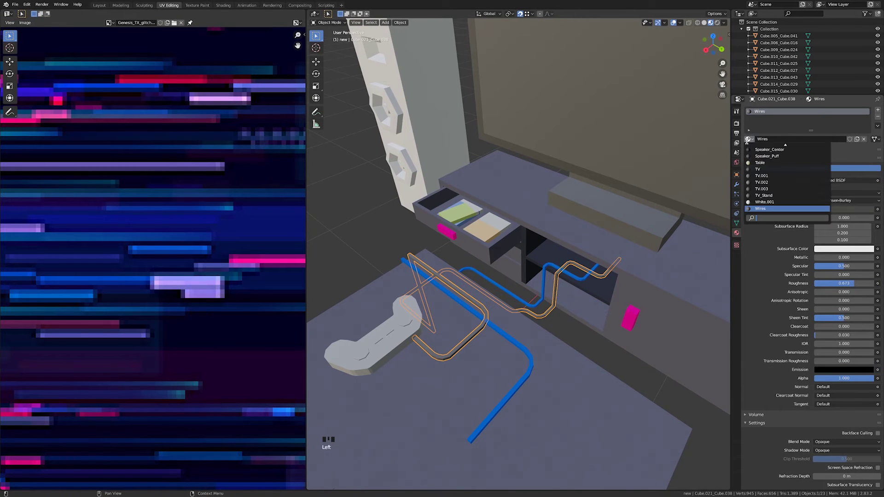
{"action": "type", "text": "new"}
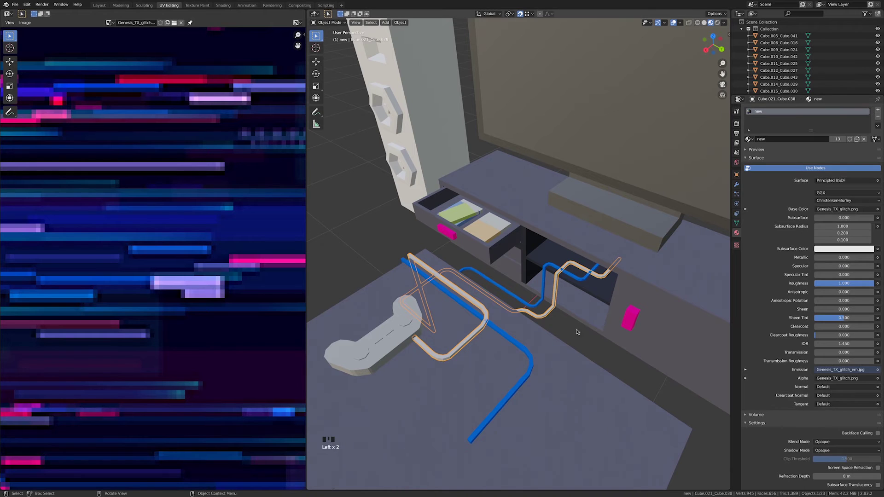
{"action": "key", "text": "Tab"}
{"action": "key", "text": "u"}
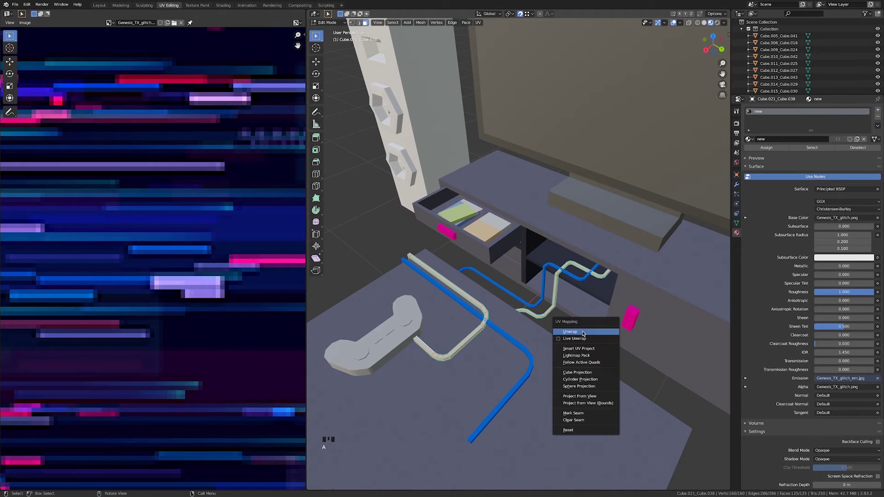
{"action": "left_click", "coordinate": [582, 332]}
Scale the second wire's UVs down to a small size on the texture.
{"action": "scroll", "coordinate": [140, 359], "scroll_direction": "down", "scroll_amount": 5}
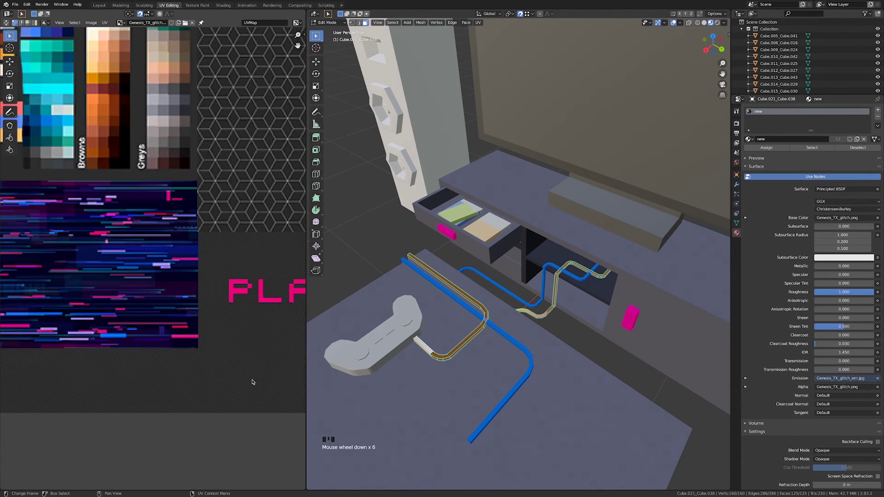
{"action": "key", "text": "s"}
{"action": "left_click", "coordinate": [105, 244]}
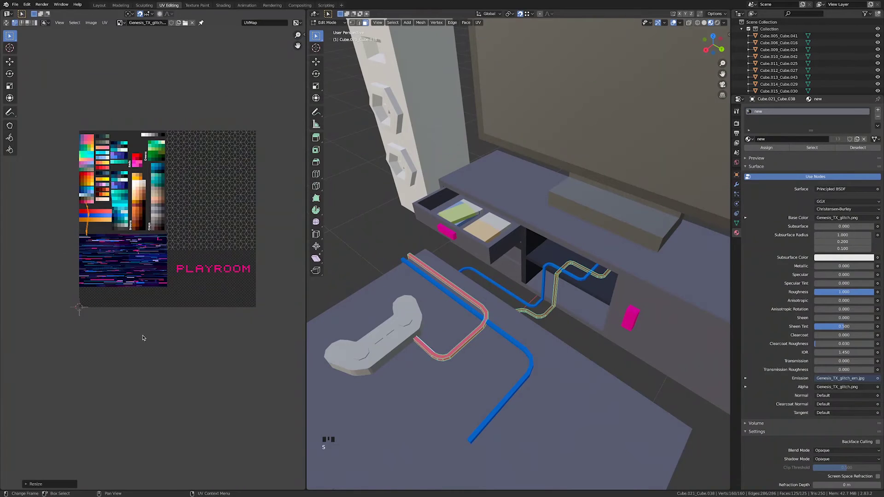
{"action": "key", "text": "s"}
{"action": "left_click", "coordinate": [105, 245]}
Move the second wire's UVs from the palette area down among the bright streaks of the glitch pattern.
{"action": "scroll", "coordinate": [105, 245], "scroll_direction": "up", "scroll_amount": 4}
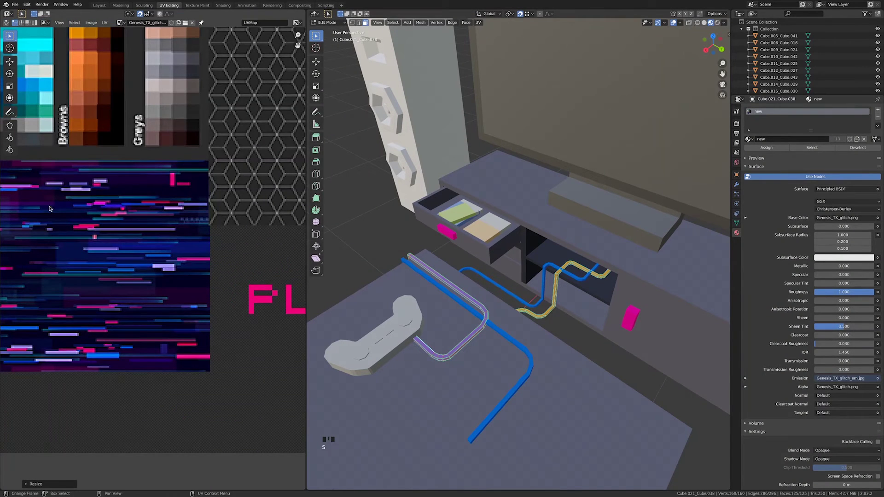
{"action": "scroll", "coordinate": [225, 333], "scroll_direction": "up", "scroll_amount": 3}
{"action": "scroll", "coordinate": [226, 334], "scroll_direction": "down", "scroll_amount": 4}
{"action": "key", "text": "g"}
{"action": "left_click", "coordinate": [184, 327]}
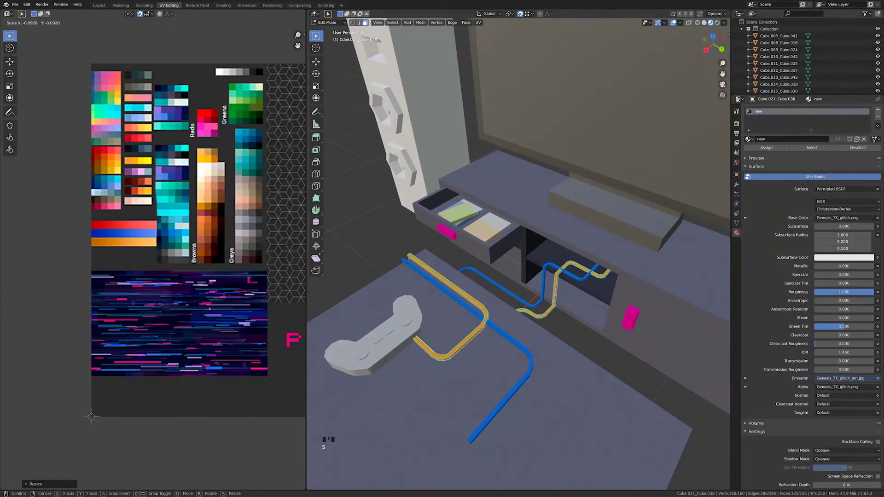
{"action": "scroll", "coordinate": [135, 320], "scroll_direction": "up", "scroll_amount": 5}
{"action": "key", "text": "g"}
{"action": "left_click", "coordinate": [130, 313]}
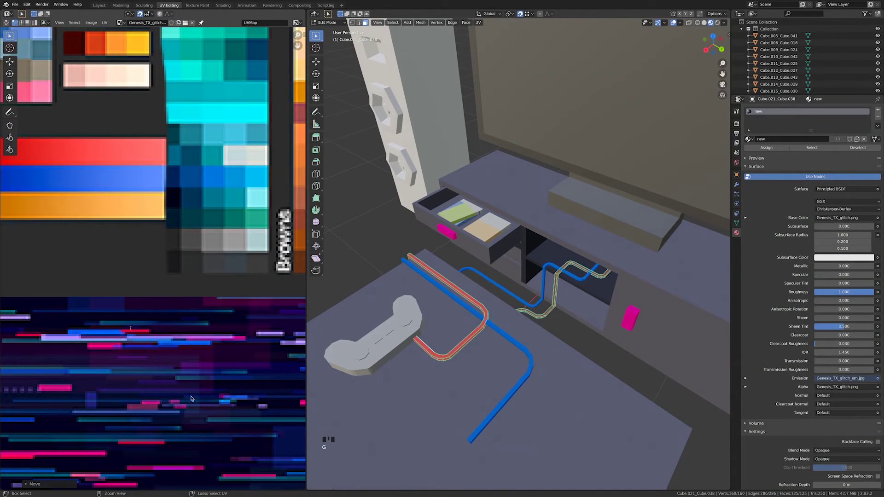
{"action": "scroll", "coordinate": [128, 309], "scroll_direction": "down", "scroll_amount": 3, "text": "shift"}
{"action": "key", "text": "g"}
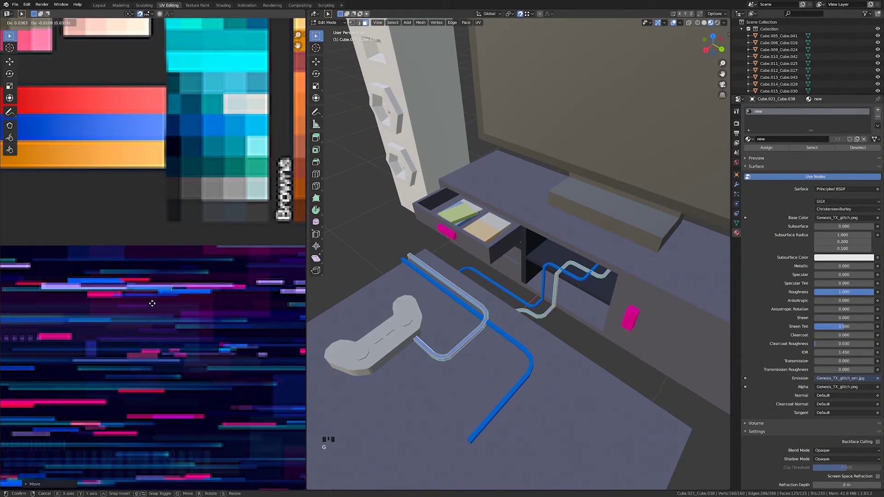
{"action": "left_click", "coordinate": [151, 302]}
Shrink the second wire's UVs further, place them on the light purple glitch streak and leave Edit Mode.
{"action": "scroll", "coordinate": [162, 309], "scroll_direction": "up", "scroll_amount": 4}
{"action": "middle_click_drag", "start_coordinate": [162, 310], "coordinate": [99, 230]}
{"action": "key", "text": "s"}
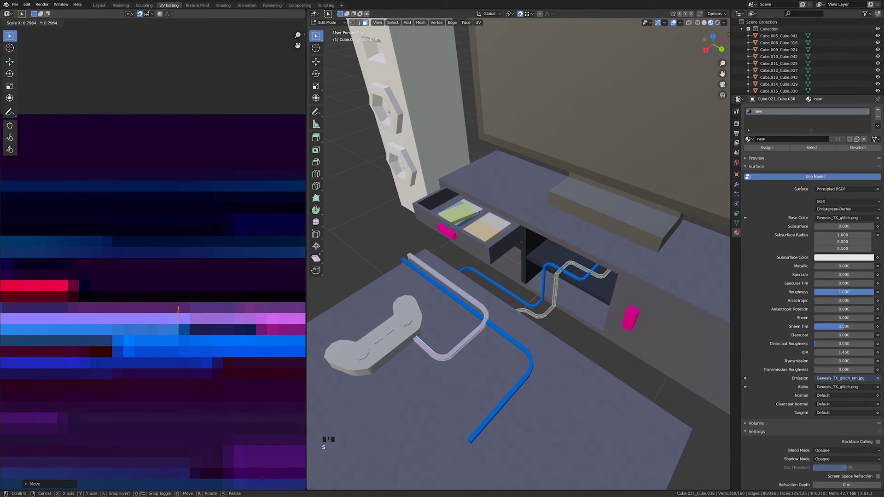
{"action": "left_click", "coordinate": [183, 331]}
{"action": "key", "text": "g"}
{"action": "left_click", "coordinate": [209, 338]}
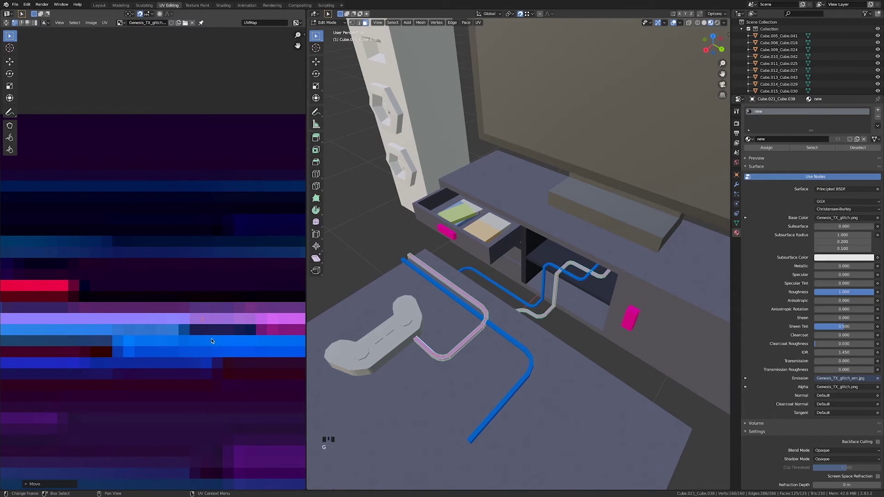
{"action": "key", "text": "Tab"}
Select the whole mesh of the can on the coffee table and unwrap it with Cube Projection in place of a trial Cylinder Projection.
{"action": "middle_click_drag", "start_coordinate": [442, 340], "coordinate": [495, 326]}
{"action": "scroll", "coordinate": [476, 347], "scroll_direction": "down", "scroll_amount": 3}
{"action": "left_click", "coordinate": [457, 307]}
{"action": "key", "text": "Tab"}
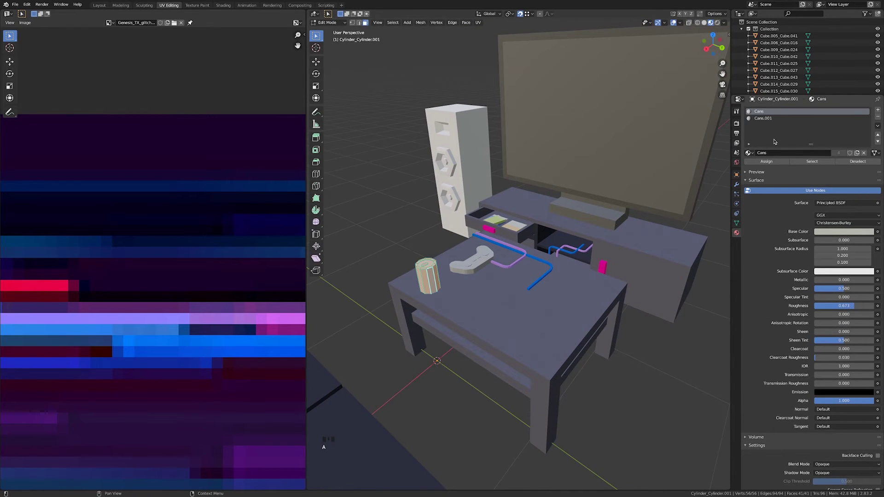
{"action": "key", "text": "u"}
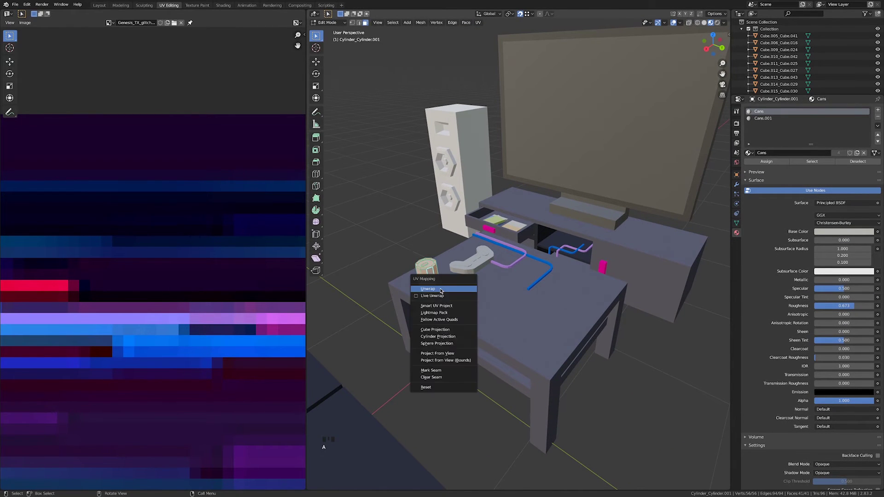
{"action": "left_click", "coordinate": [452, 338]}
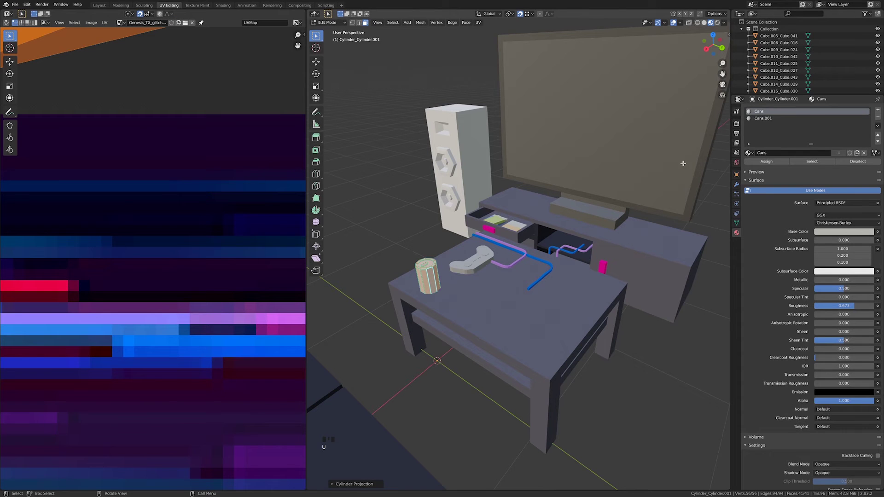
{"action": "left_click", "coordinate": [749, 152]}
{"action": "left_click", "coordinate": [437, 276]}
{"action": "scroll", "coordinate": [155, 258], "scroll_direction": "down", "scroll_amount": 11}
{"action": "scroll", "coordinate": [156, 256], "scroll_direction": "up", "scroll_amount": 1}
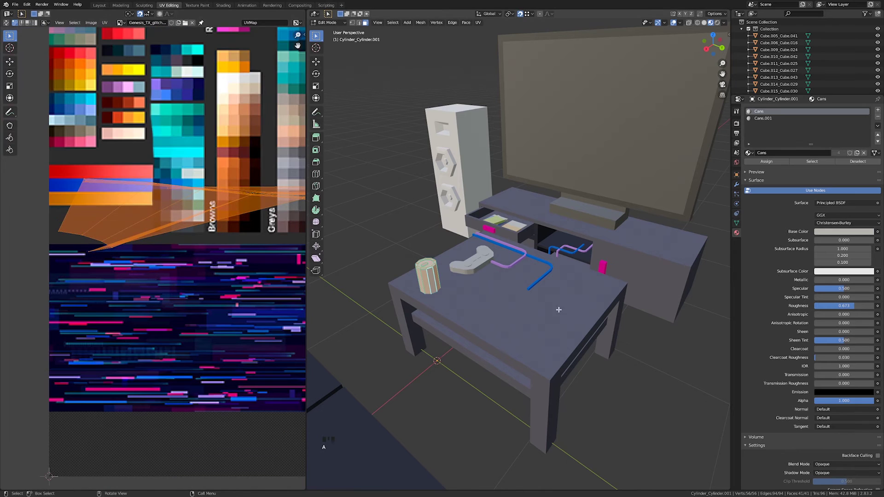
{"action": "key", "text": "u"}
{"action": "left_click", "coordinate": [424, 285]}
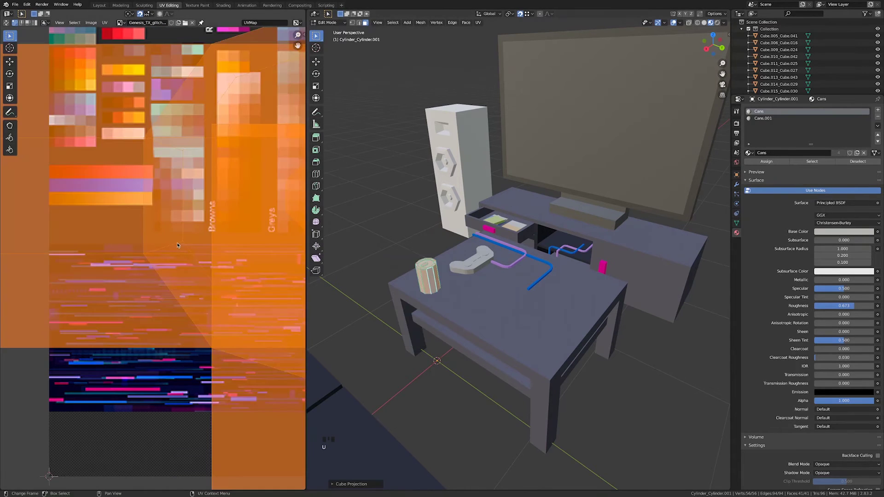
Try Cylinder Projection on the can from the front view, then unwrap it again with Cube Projection.
{"action": "middle_click_drag", "start_coordinate": [543, 285], "coordinate": [571, 297]}
{"action": "key", "text": "KP_1"}
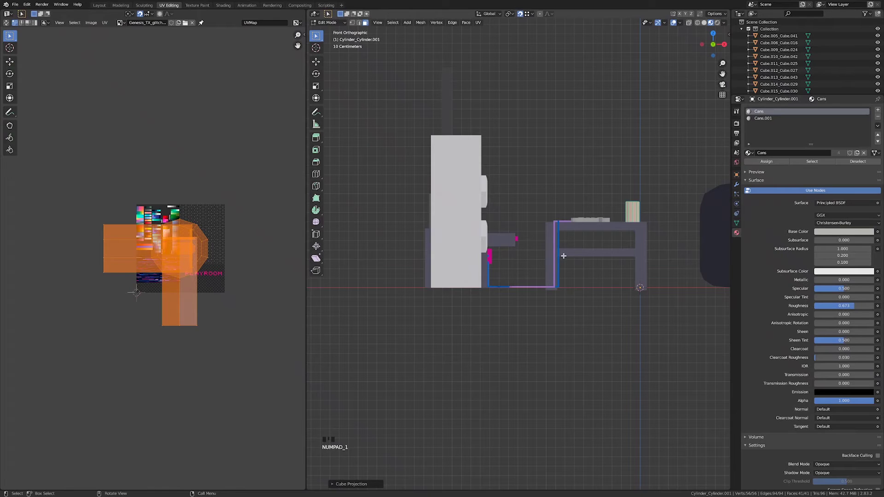
{"action": "key", "text": "u"}
{"action": "left_click", "coordinate": [565, 263]}
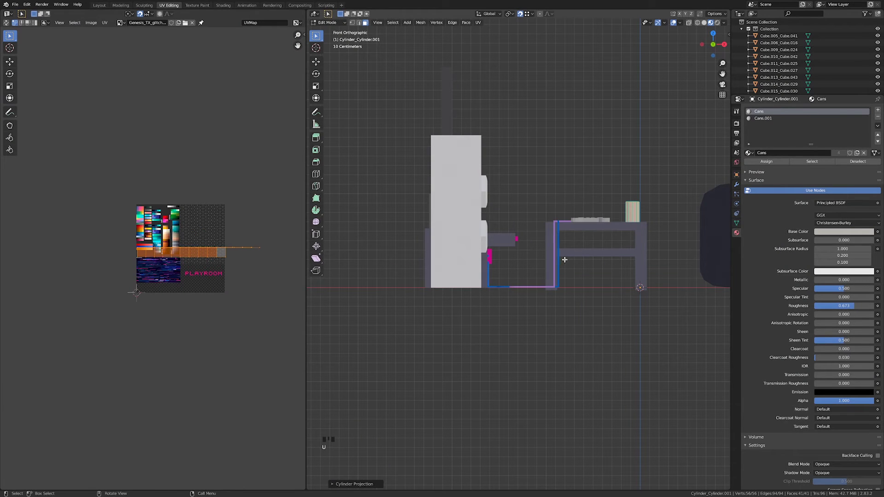
{"action": "key", "text": "u"}
{"action": "left_click", "coordinate": [646, 235]}
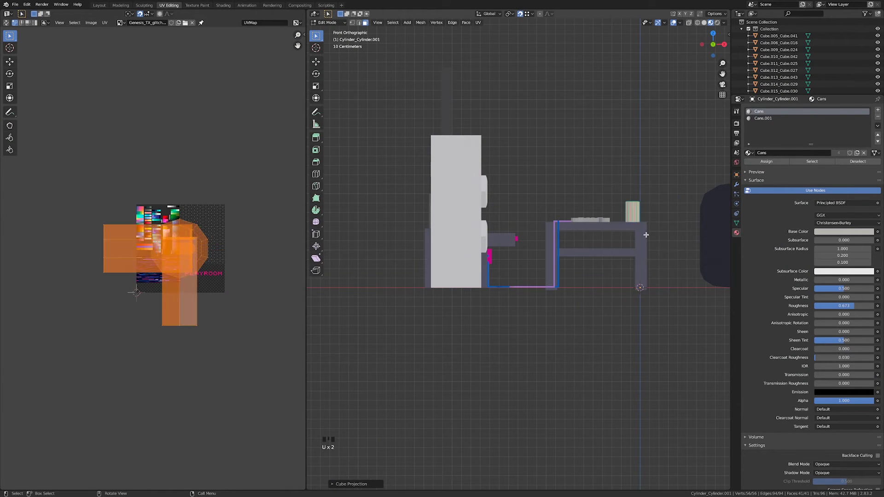
Replace the can's Cans material with the "new" material.
{"action": "middle_click_drag", "start_coordinate": [645, 234], "coordinate": [580, 303], "text": "shift"}
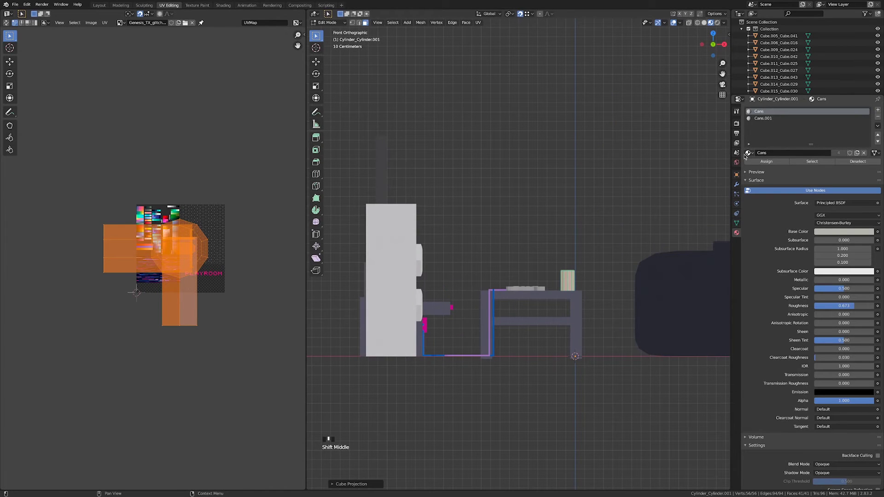
{"action": "left_click", "coordinate": [748, 153]}
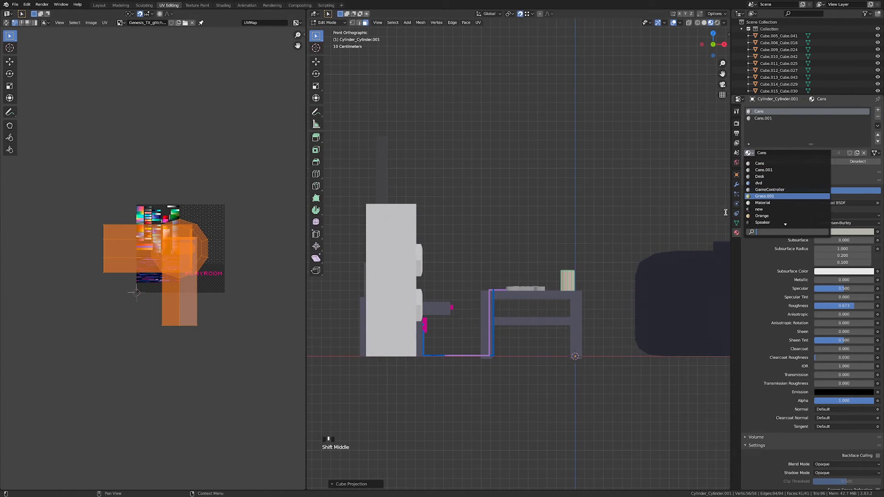
{"action": "left_click", "coordinate": [756, 209]}
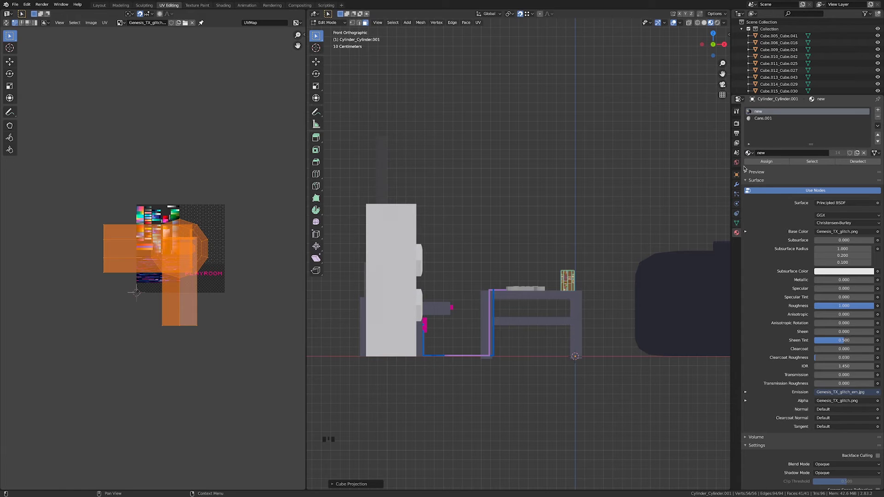
Scale the can's UVs down to about half size and move them onto the geometric line pattern of the texture.
{"action": "key", "text": "s"}
{"action": "left_click", "coordinate": [193, 273]}
{"action": "key", "text": "g"}
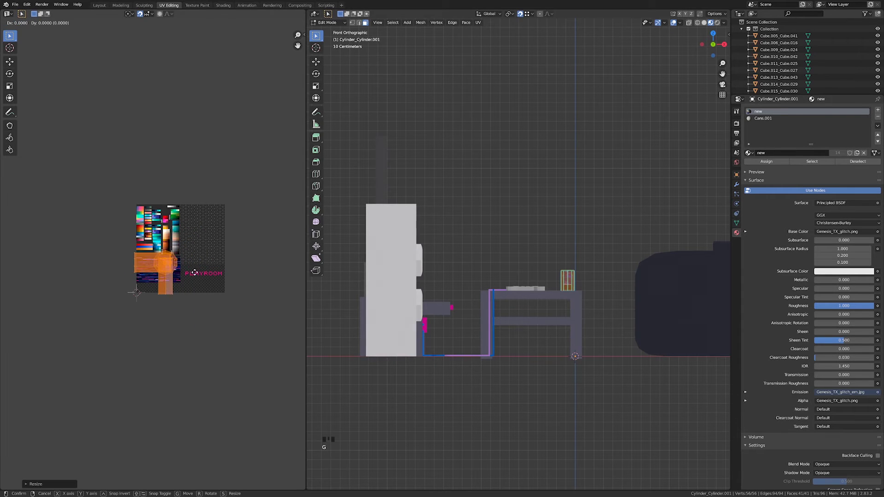
{"action": "left_click", "coordinate": [240, 234]}
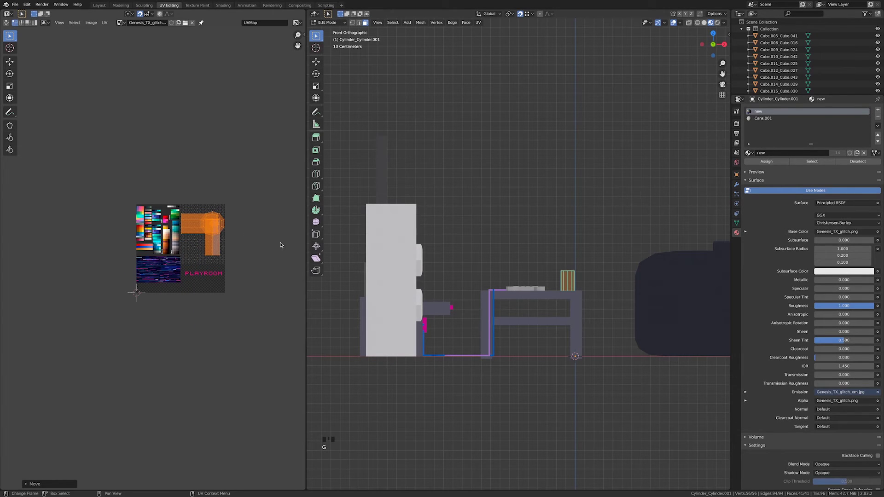
Select all the faces of the can's rim and recessed lid, leaving out the raised oval in the middle.
{"action": "middle_click_drag", "start_coordinate": [608, 304], "coordinate": [570, 354]}
{"action": "scroll", "coordinate": [570, 354], "scroll_direction": "up", "scroll_amount": 4}
{"action": "middle_click_drag", "start_coordinate": [608, 378], "coordinate": [549, 347], "text": "shift"}
{"action": "scroll", "coordinate": [530, 332], "scroll_direction": "up", "scroll_amount": 4}
{"action": "scroll", "coordinate": [548, 346], "scroll_direction": "up", "scroll_amount": 3}
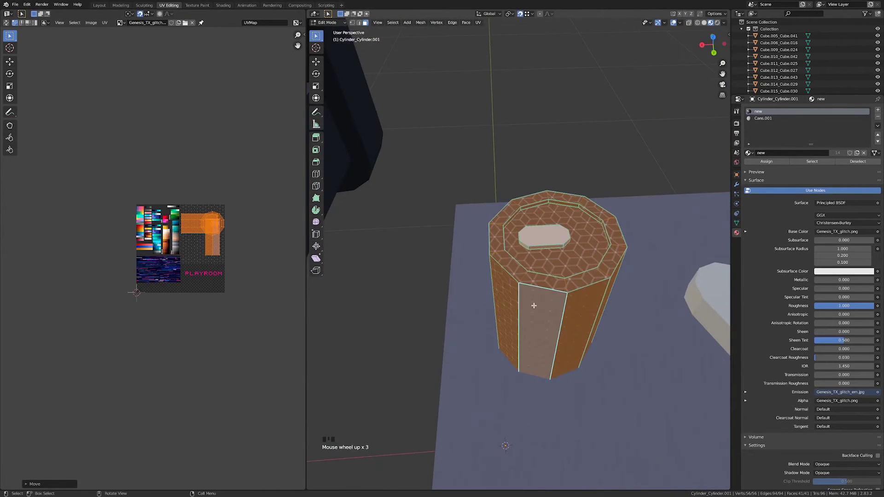
{"action": "left_click", "coordinate": [544, 276]}
{"action": "left_click", "coordinate": [504, 267], "text": "shift"}
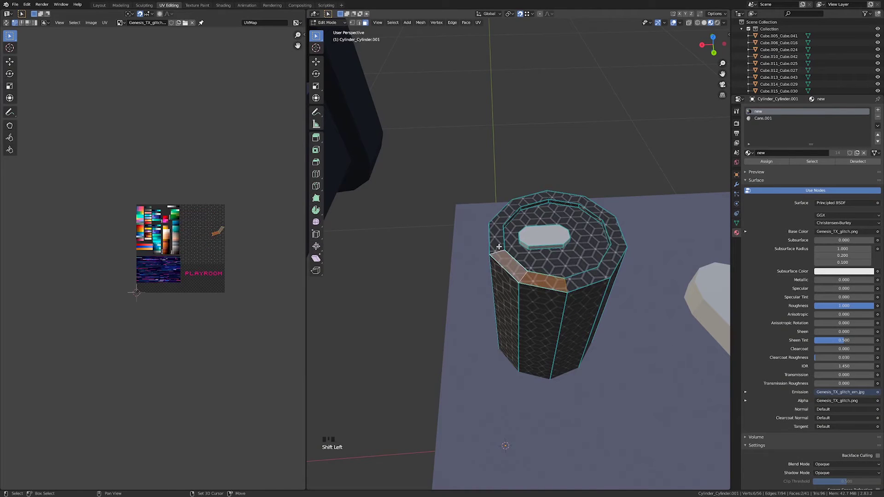
{"action": "left_click", "coordinate": [496, 237], "text": "shift"}
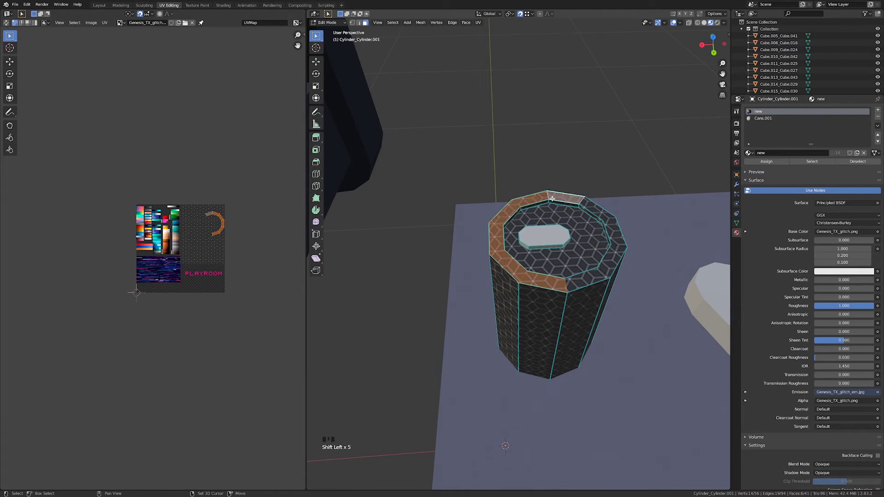
{"action": "left_click", "coordinate": [560, 258], "text": "shift"}
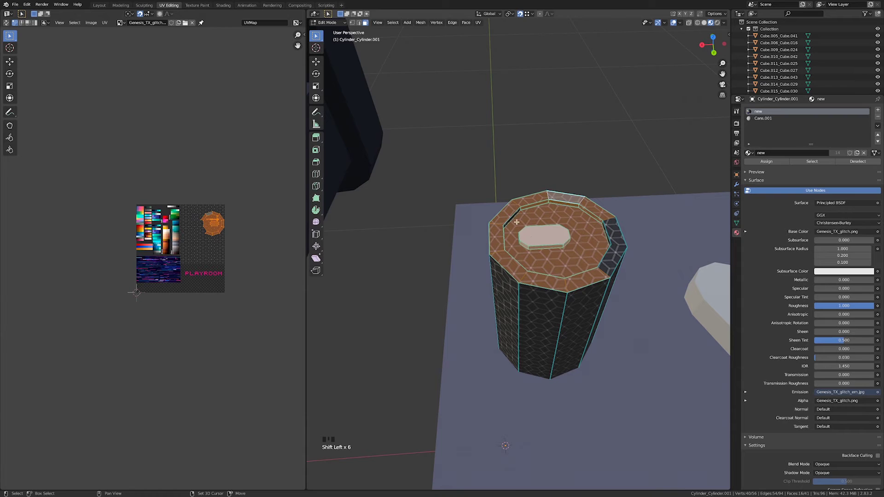
{"action": "left_click_drag", "start_coordinate": [601, 231], "coordinate": [612, 250], "text": "shift"}
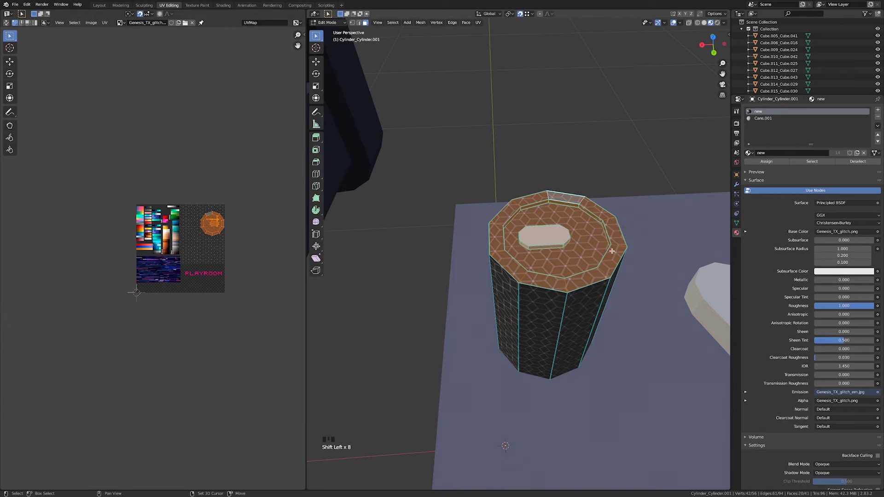
{"action": "middle_click_drag", "start_coordinate": [612, 250], "coordinate": [637, 243], "text": "shift"}
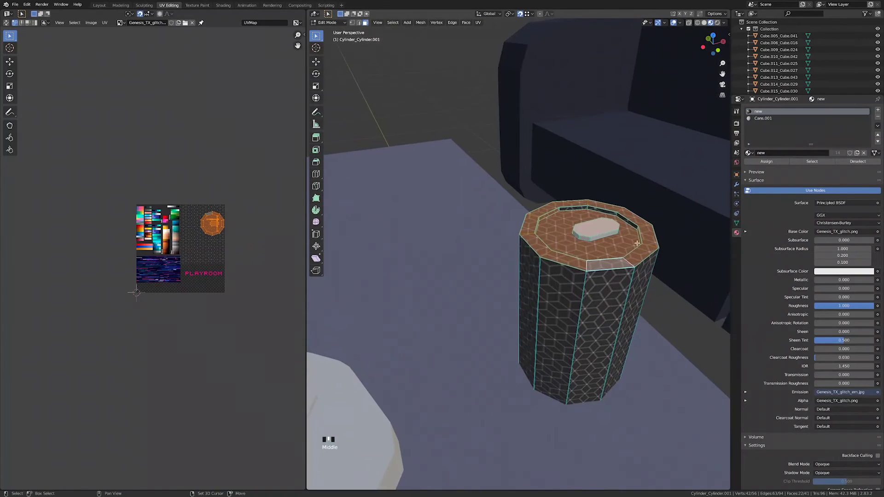
{"action": "left_click_drag", "start_coordinate": [634, 232], "coordinate": [636, 232], "text": "shift"}
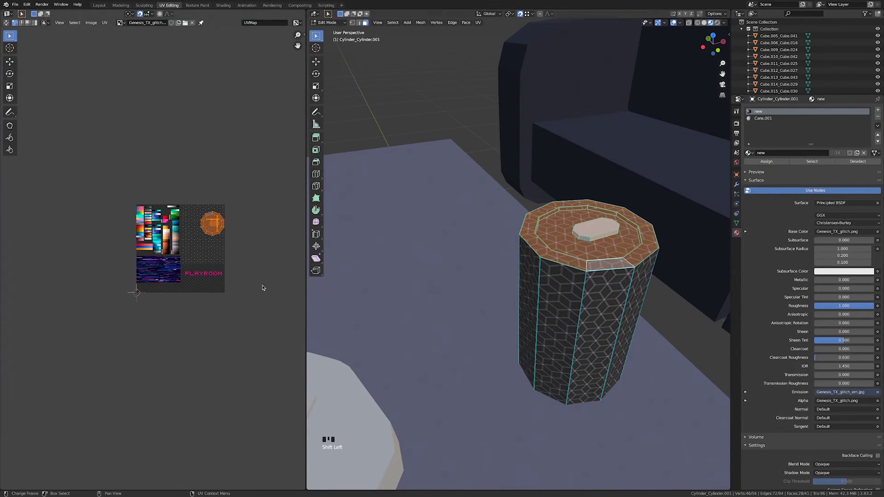
{"action": "left_click_drag", "start_coordinate": [590, 249], "coordinate": [590, 249], "text": "shift"}
Shrink the lid faces' UVs to a tiny point, place them on the bright cyan palette color and leave Edit Mode.
{"action": "key", "text": "s"}
{"action": "left_click", "coordinate": [215, 226]}
{"action": "scroll", "coordinate": [215, 226], "scroll_direction": "up", "scroll_amount": 4}
{"action": "key", "text": "s"}
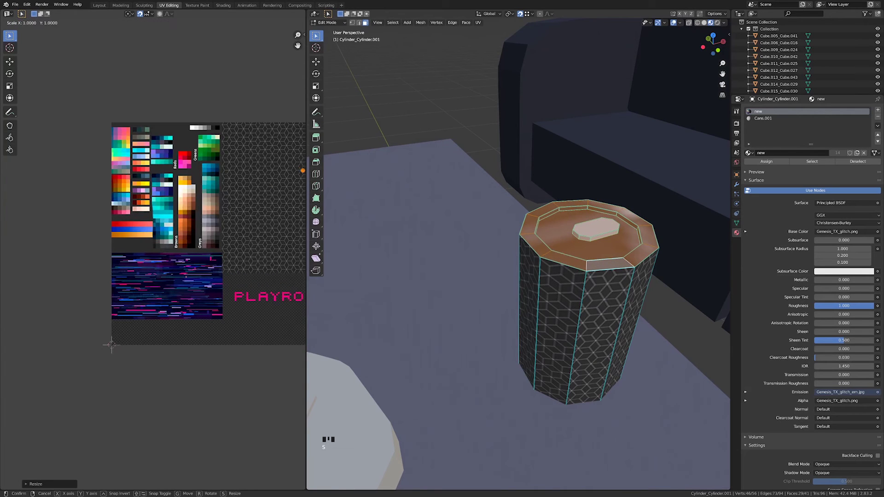
{"action": "key", "text": "g"}
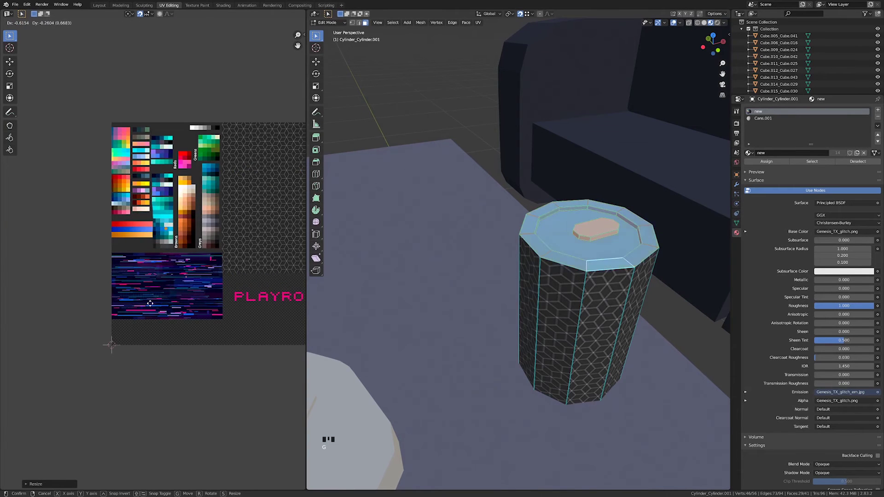
{"action": "left_click", "coordinate": [150, 304]}
{"action": "scroll", "coordinate": [150, 303], "scroll_direction": "up", "scroll_amount": 7}
{"action": "key", "text": "s"}
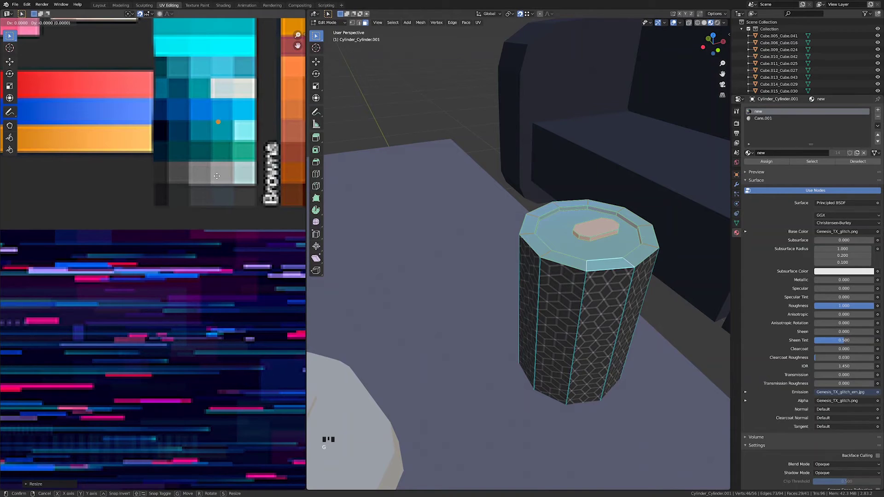
{"action": "left_click", "coordinate": [223, 98]}
{"action": "key", "text": "Tab"}
Select all faces of the raised oval on the can's lid and assign them the "new" material.
{"action": "middle_click_drag", "start_coordinate": [598, 225], "coordinate": [559, 249]}
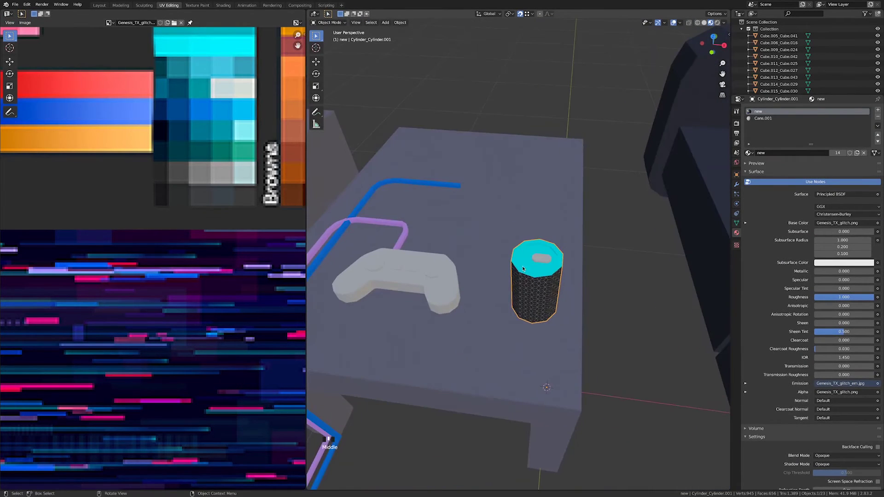
{"action": "left_click", "coordinate": [546, 259]}
{"action": "middle_click_drag", "start_coordinate": [567, 281], "coordinate": [546, 270]}
{"action": "left_click", "coordinate": [540, 260]}
{"action": "left_click", "coordinate": [540, 261]}
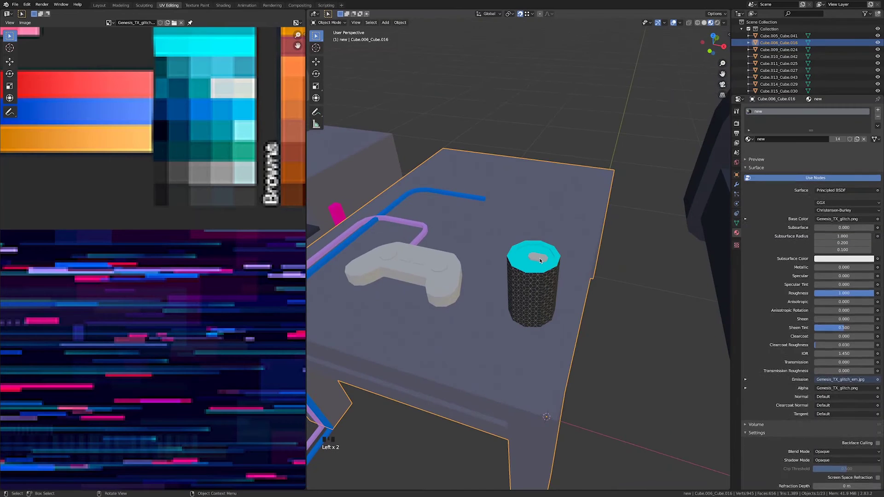
{"action": "left_click", "coordinate": [542, 261]}
{"action": "key", "text": "Tab"}
{"action": "scroll", "coordinate": [566, 254], "scroll_direction": "up", "scroll_amount": 3}
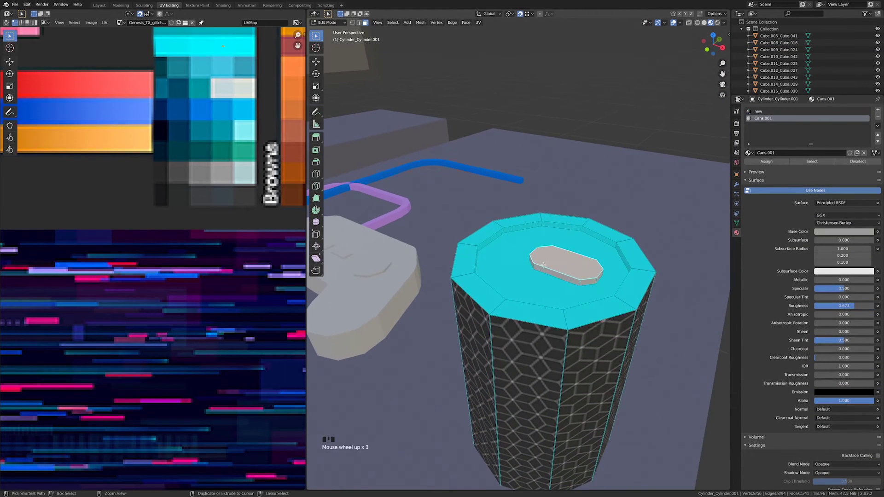
{"action": "left_click", "coordinate": [543, 269], "text": "ctrl"}
{"action": "middle_click_drag", "start_coordinate": [544, 268], "coordinate": [509, 237]}
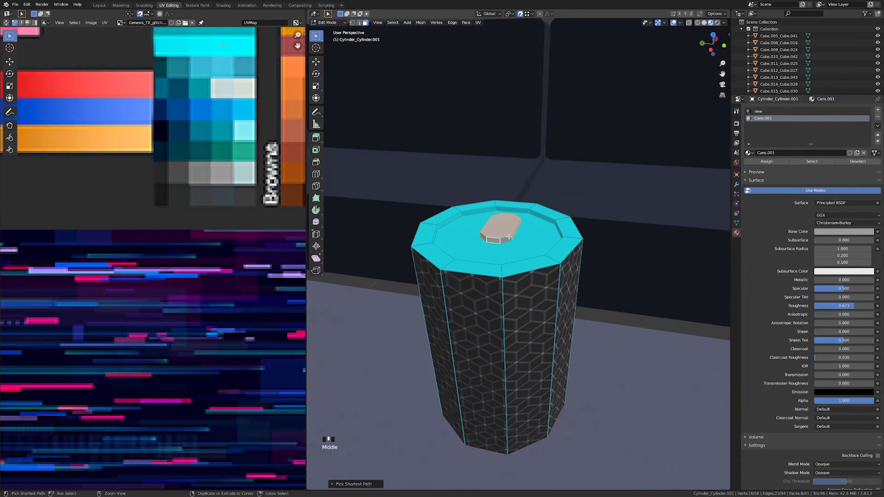
{"action": "left_click", "coordinate": [764, 112]}
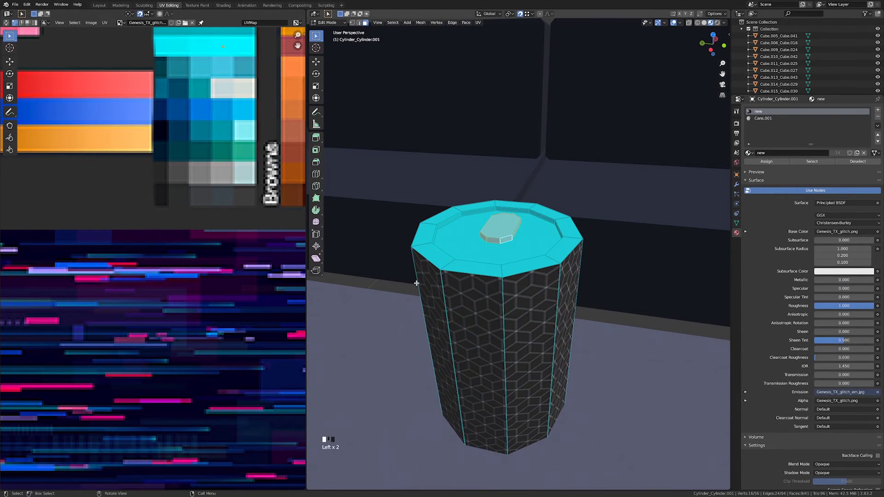
Shrink the raised oval's UVs, place them on a dark area of the texture and leave Edit Mode.
{"action": "scroll", "coordinate": [235, 327], "scroll_direction": "down", "scroll_amount": 4}
{"action": "key", "text": "g"}
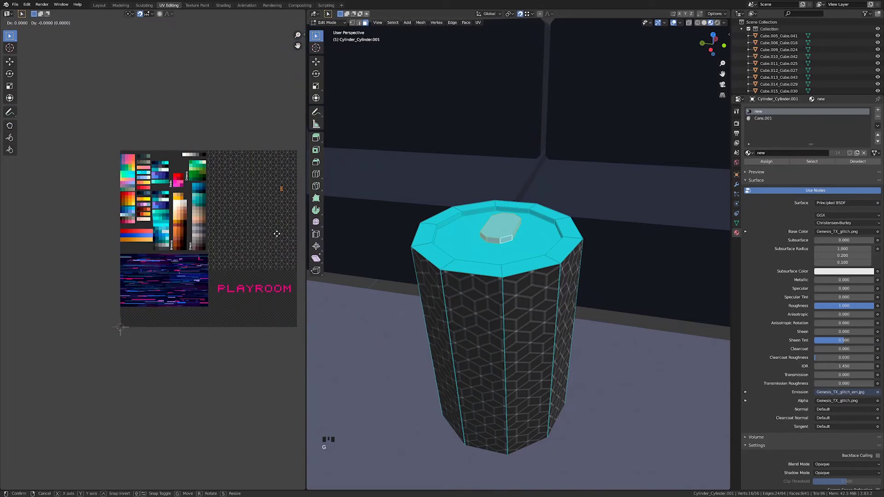
{"action": "left_click", "coordinate": [202, 290]}
{"action": "key", "text": "s"}
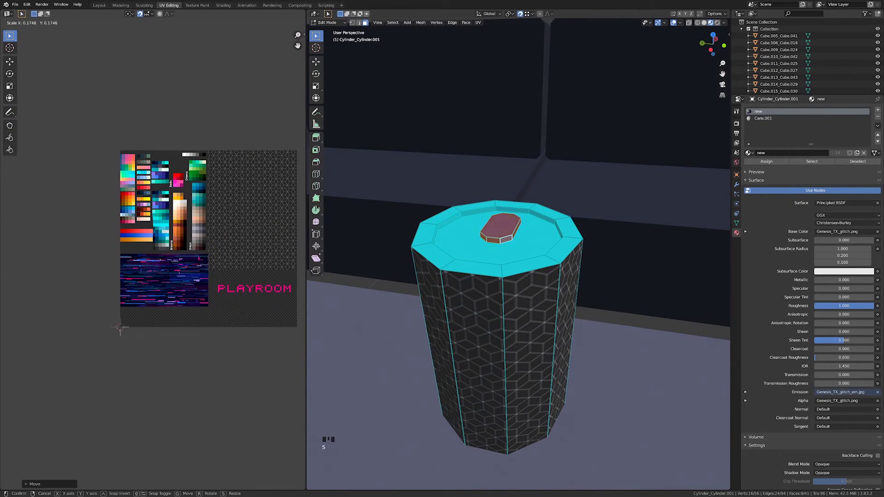
{"action": "left_click", "coordinate": [146, 264]}
{"action": "key", "text": "s"}
{"action": "left_click", "coordinate": [151, 263]}
{"action": "key", "text": "s"}
{"action": "left_click", "coordinate": [154, 274]}
{"action": "key", "text": "g"}
{"action": "left_click", "coordinate": [208, 251]}
{"action": "key", "text": "Tab"}
Unwrap the whole game controller mesh with Cube Projection and replace its GameController material with "new".
{"action": "scroll", "coordinate": [603, 244], "scroll_direction": "down", "scroll_amount": 4}
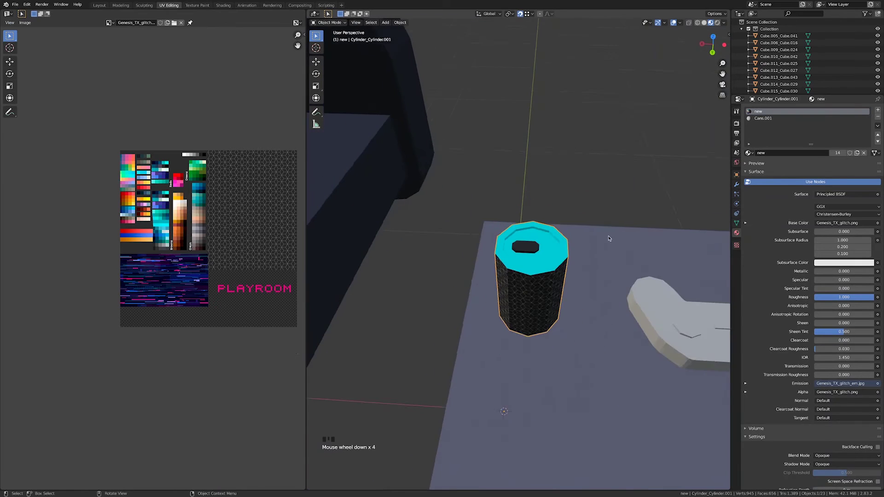
{"action": "middle_click_drag", "start_coordinate": [608, 238], "coordinate": [516, 282]}
{"action": "left_click", "coordinate": [502, 333]}
{"action": "middle_click_drag", "start_coordinate": [503, 334], "coordinate": [574, 311]}
{"action": "key", "text": "Tab"}
{"action": "key", "text": "a"}
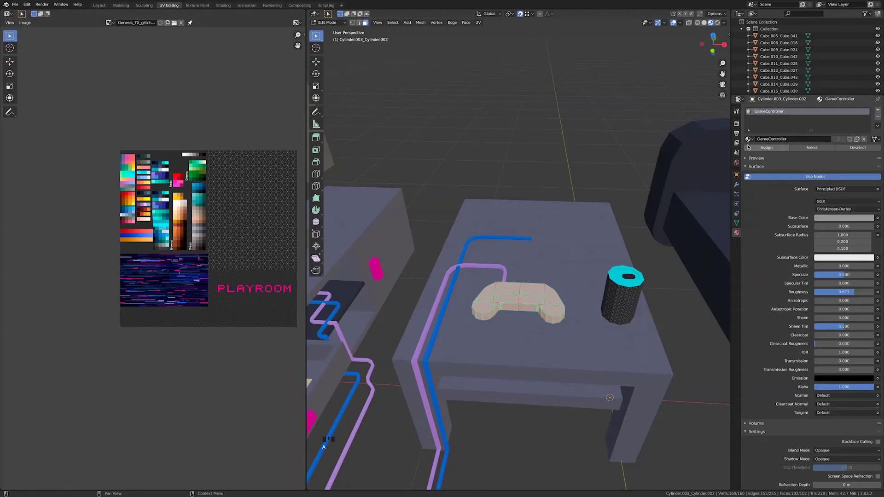
{"action": "key", "text": "u"}
{"action": "left_click", "coordinate": [547, 270]}
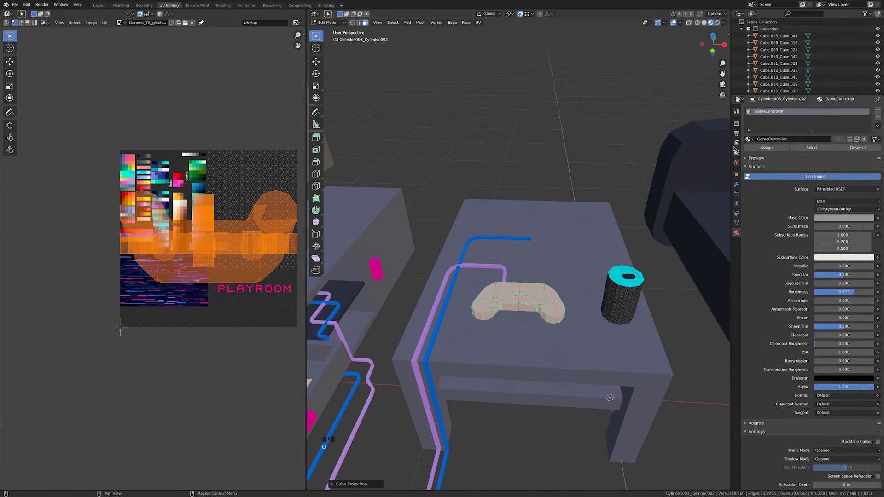
{"action": "left_click", "coordinate": [750, 139]}
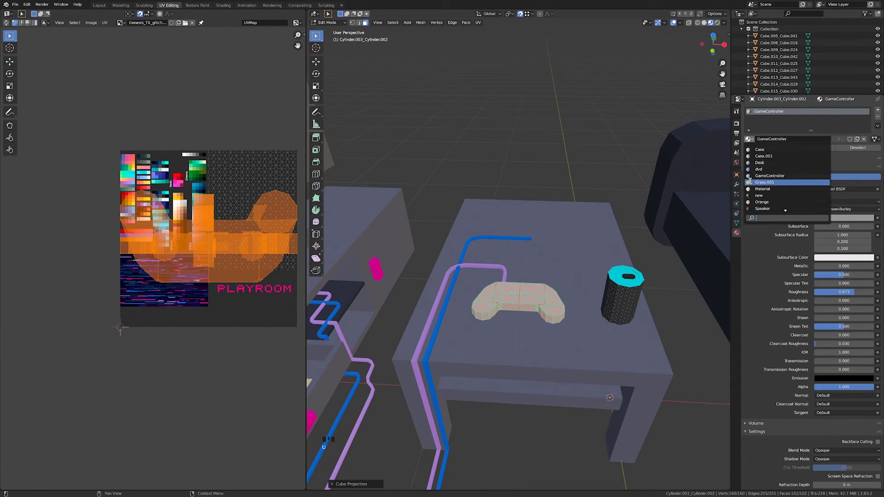
{"action": "type", "text": "new"}
{"action": "key", "text": "Return"}
Shrink the whole game controller's UVs to a tiny spot, place them on a grey palette color and leave Edit Mode.
{"action": "key", "text": "s"}
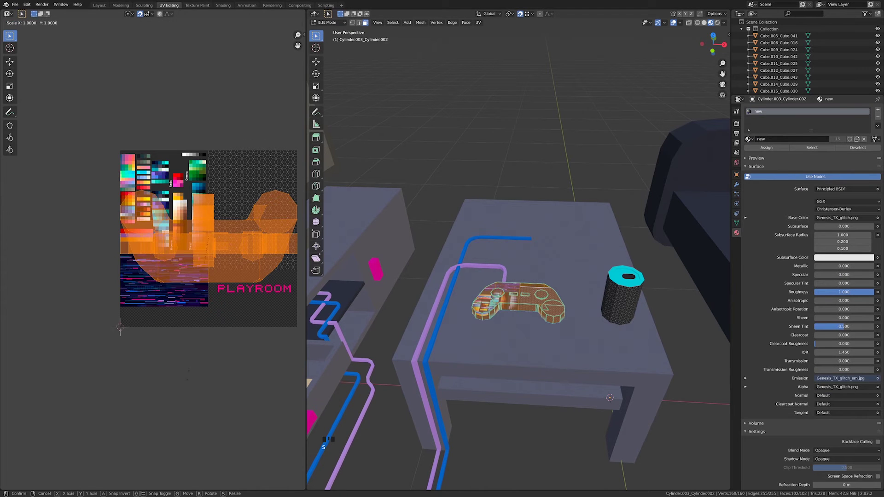
{"action": "left_click", "coordinate": [211, 267]}
{"action": "key", "text": "s"}
{"action": "left_click", "coordinate": [209, 256]}
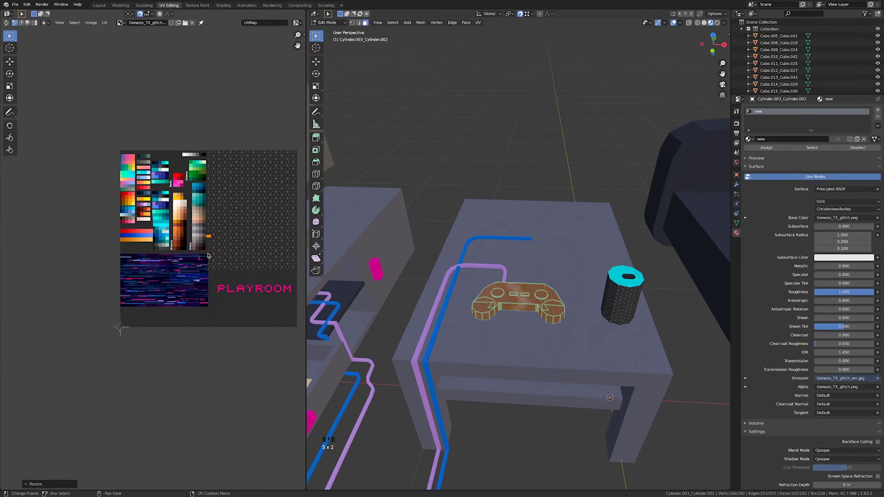
{"action": "key", "text": "s"}
{"action": "left_click", "coordinate": [209, 234]}
{"action": "scroll", "coordinate": [209, 231], "scroll_direction": "up", "scroll_amount": 8}
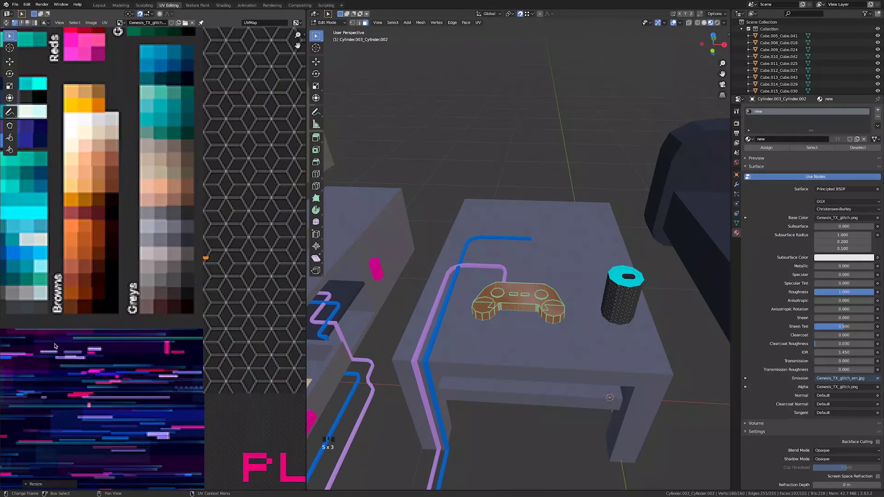
{"action": "key", "text": "Tab"}
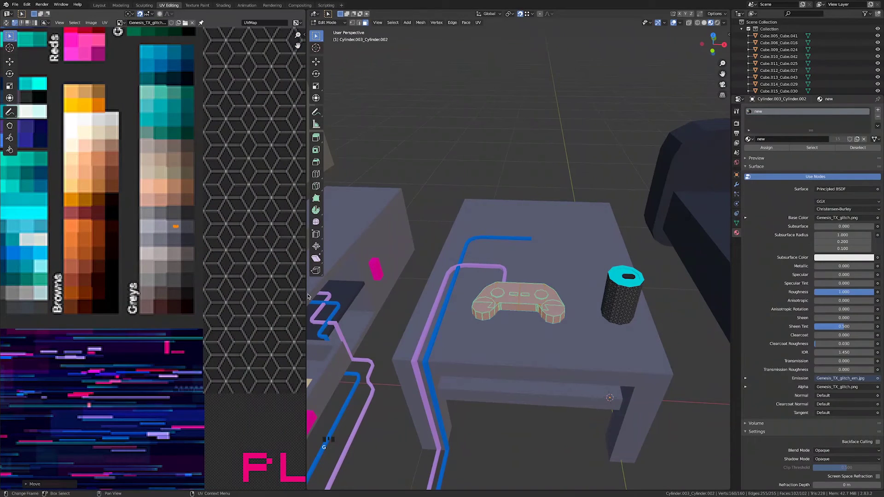
Select the top and side faces of the controller's left round button and move their UVs onto a pink area of the glitch texture.
{"action": "key", "text": "KP_Decimal"}
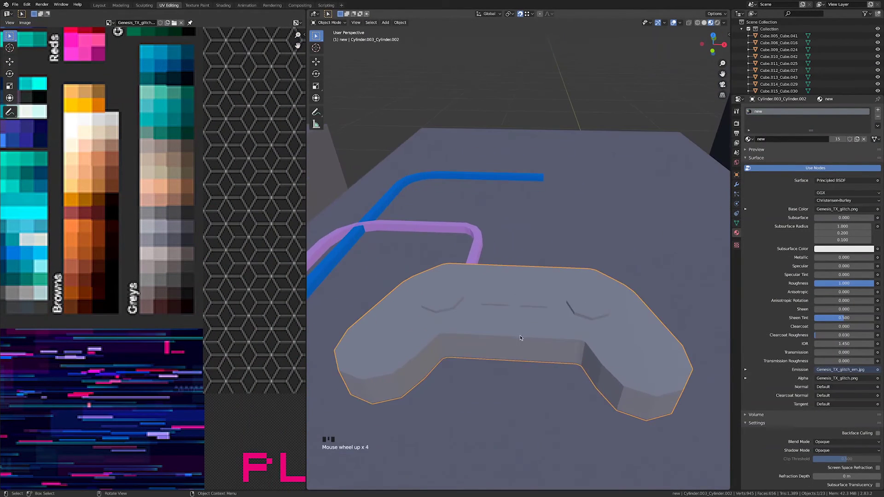
{"action": "key", "text": "Tab"}
{"action": "left_click", "coordinate": [429, 295]}
{"action": "scroll", "coordinate": [485, 294], "scroll_direction": "up", "scroll_amount": 3}
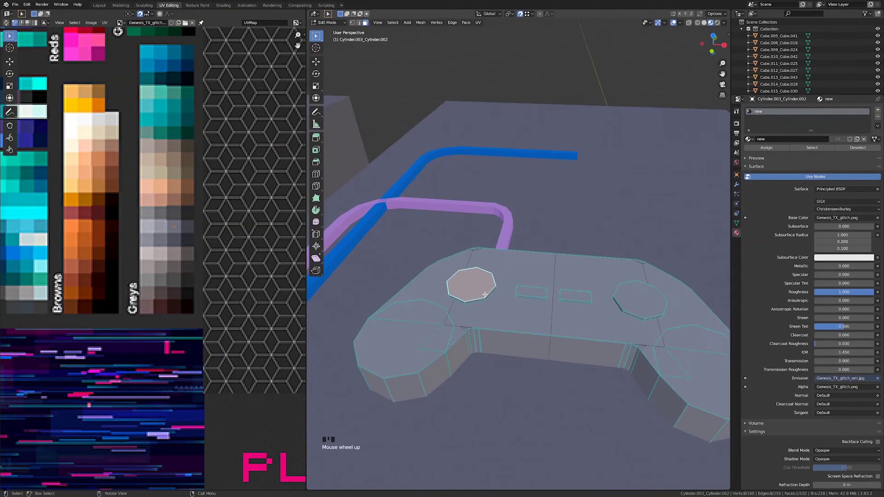
{"action": "middle_click_drag", "start_coordinate": [471, 302], "coordinate": [549, 304]}
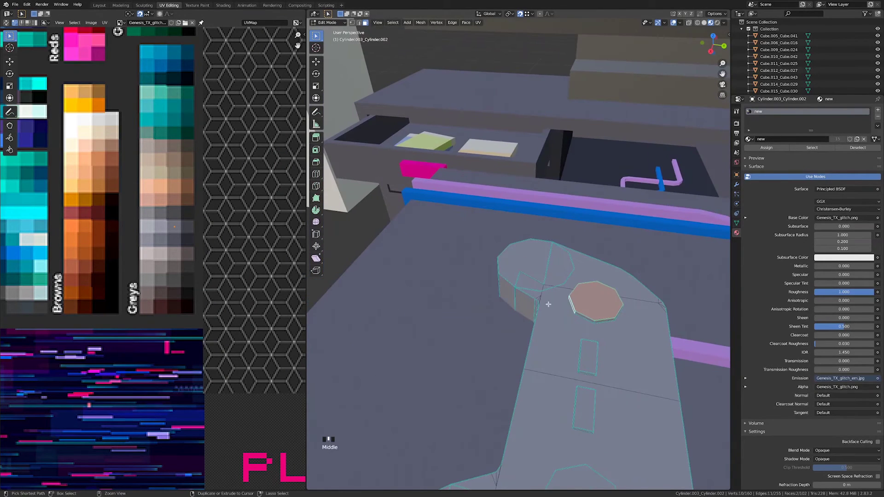
{"action": "left_click", "coordinate": [603, 319], "text": "ctrl"}
{"action": "middle_click_drag", "start_coordinate": [603, 319], "coordinate": [498, 277]}
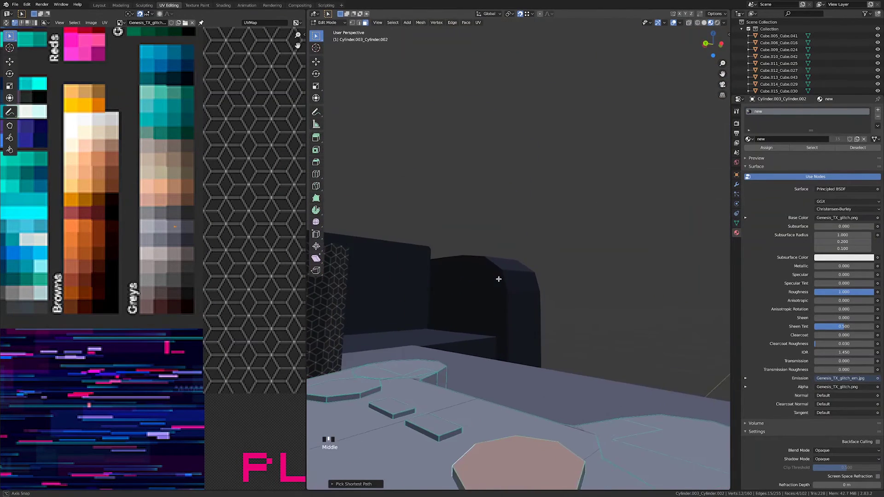
{"action": "scroll", "coordinate": [516, 358], "scroll_direction": "down", "scroll_amount": 2}
{"action": "left_click", "coordinate": [531, 383], "text": "ctrl"}
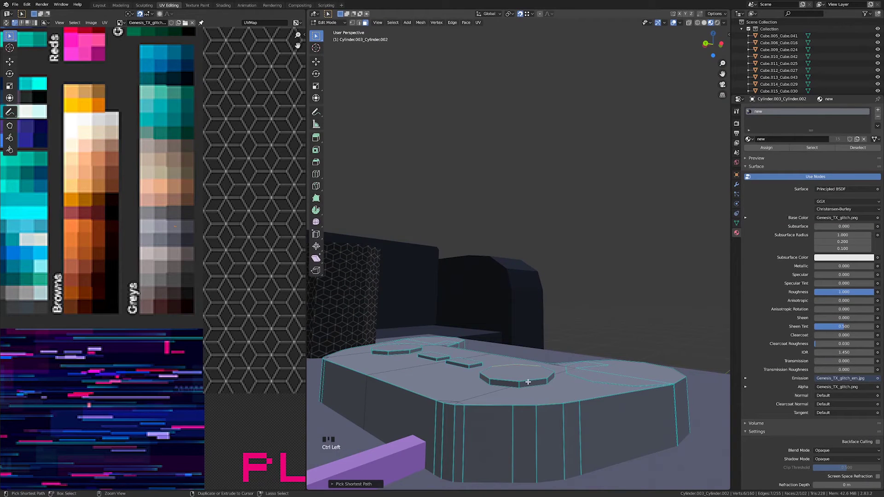
{"action": "left_click", "coordinate": [529, 381], "text": "ctrl"}
{"action": "left_click", "coordinate": [527, 384], "text": "ctrl"}
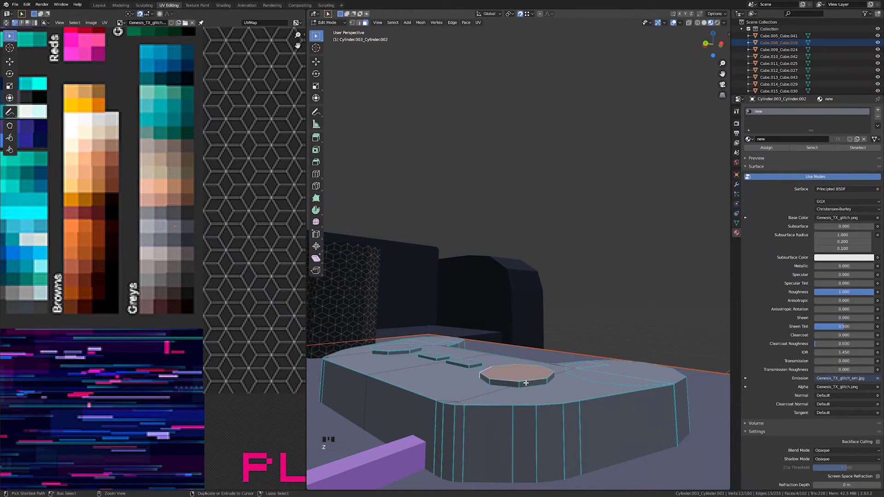
{"action": "left_click", "coordinate": [526, 383], "text": "ctrl"}
{"action": "middle_click_drag", "start_coordinate": [525, 383], "coordinate": [441, 371]}
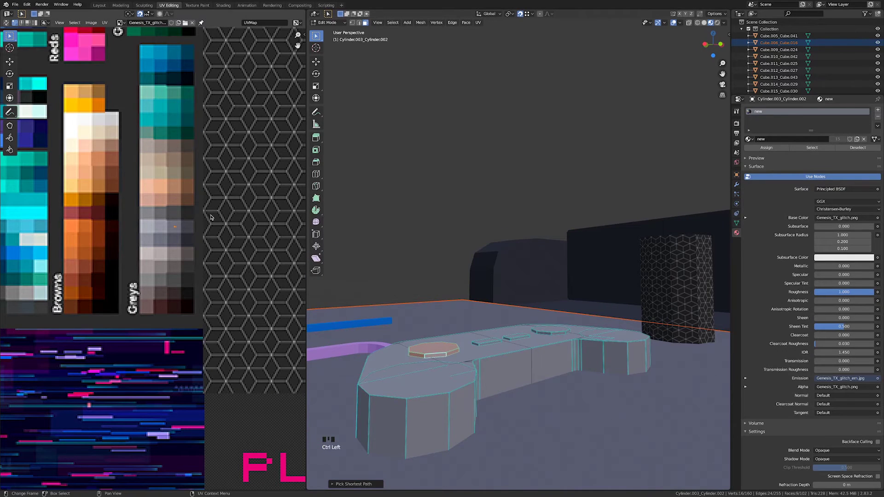
{"action": "key", "text": "g"}
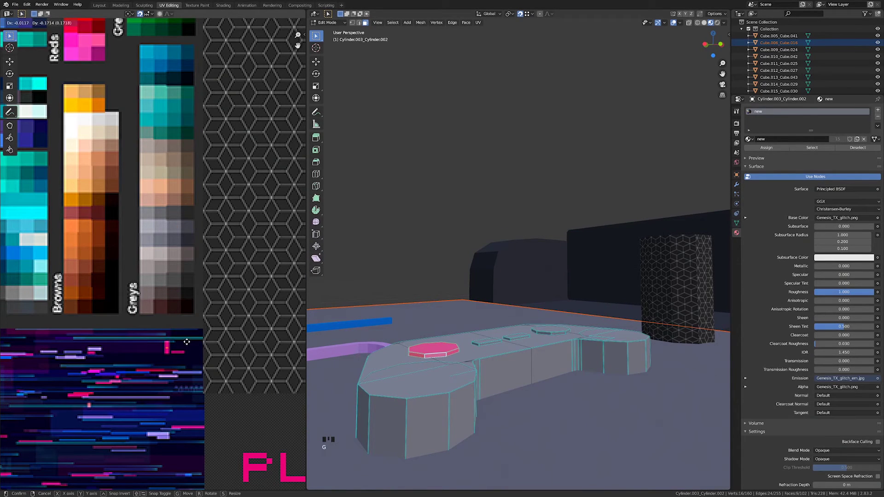
{"action": "left_click", "coordinate": [186, 341]}
Select all faces of the controller's right round button in see-through front view and move their UVs onto the glitch stripe pattern.
{"action": "middle_click_drag", "start_coordinate": [622, 322], "coordinate": [547, 201]}
{"action": "left_click", "coordinate": [610, 321]}
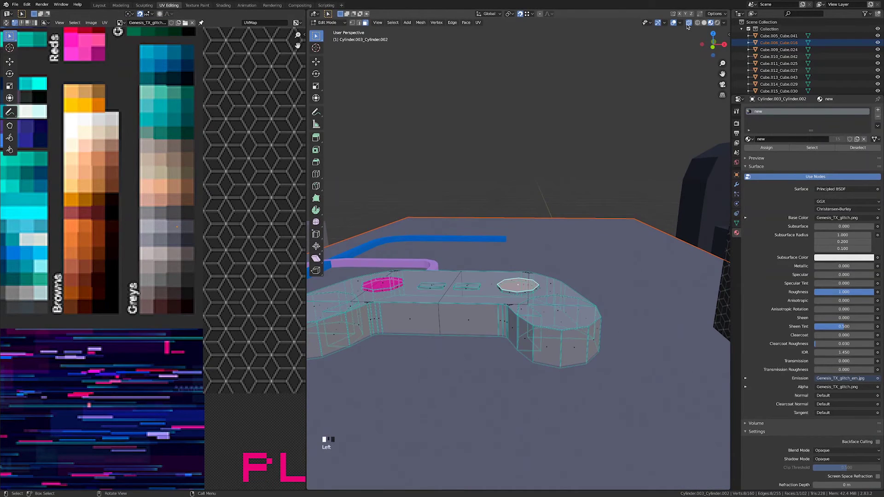
{"action": "key", "text": "KP_1"}
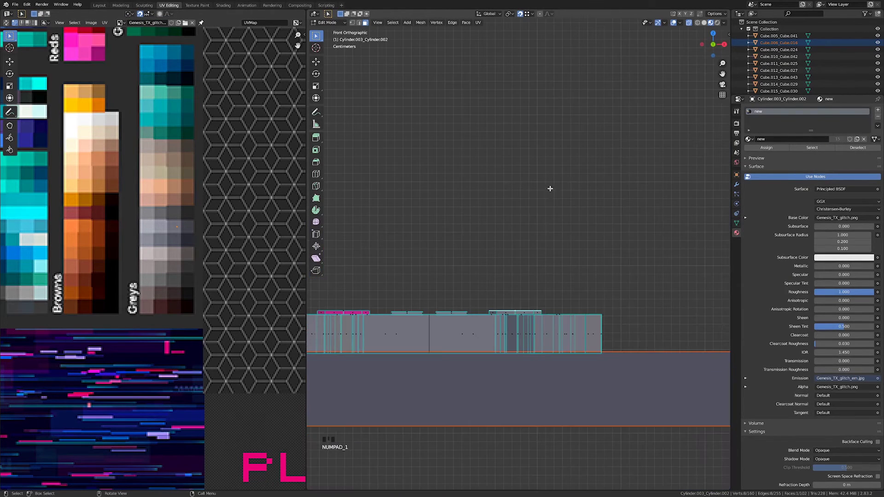
{"action": "scroll", "coordinate": [512, 341], "scroll_direction": "up", "scroll_amount": 4}
{"action": "left_click_drag", "start_coordinate": [443, 361], "coordinate": [591, 379]}
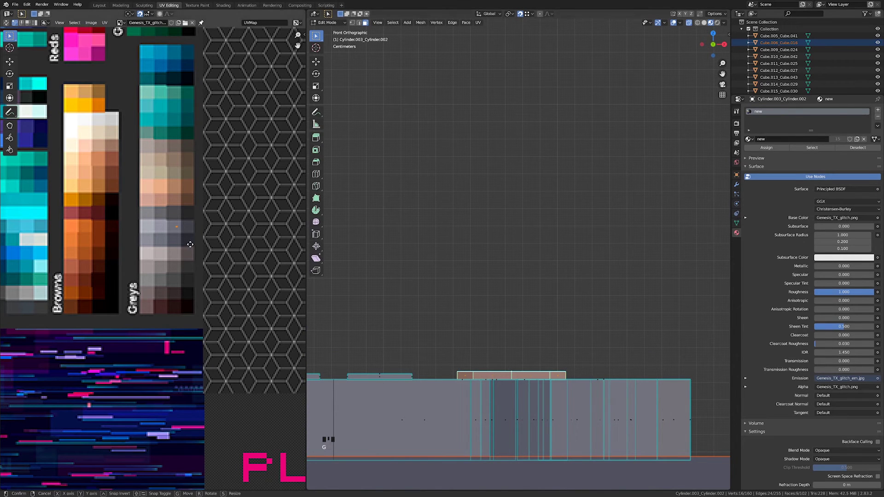
{"action": "left_click", "coordinate": [174, 441]}
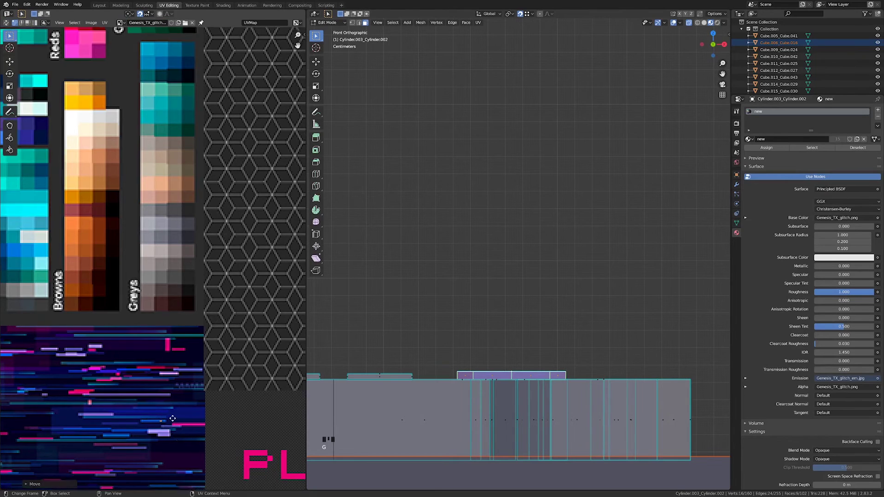
Shrink the right round button's UVs further and place them on a bright blue stripe of the glitch pattern.
{"action": "middle_click_drag", "start_coordinate": [164, 416], "coordinate": [170, 306]}
{"action": "scroll", "coordinate": [171, 306], "scroll_direction": "up", "scroll_amount": 5}
{"action": "key", "text": "s"}
{"action": "left_click", "coordinate": [155, 353]}
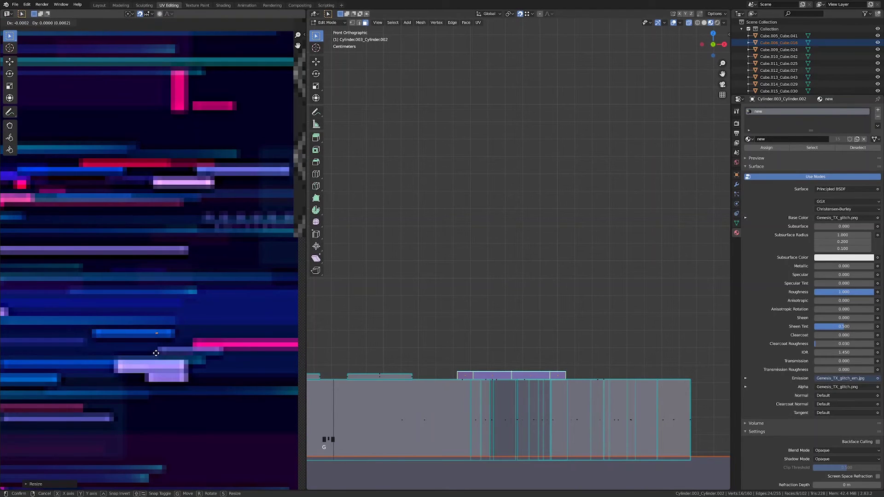
{"action": "scroll", "coordinate": [584, 315], "scroll_direction": "down", "scroll_amount": 2}
{"action": "middle_click_drag", "start_coordinate": [584, 316], "coordinate": [584, 343]}
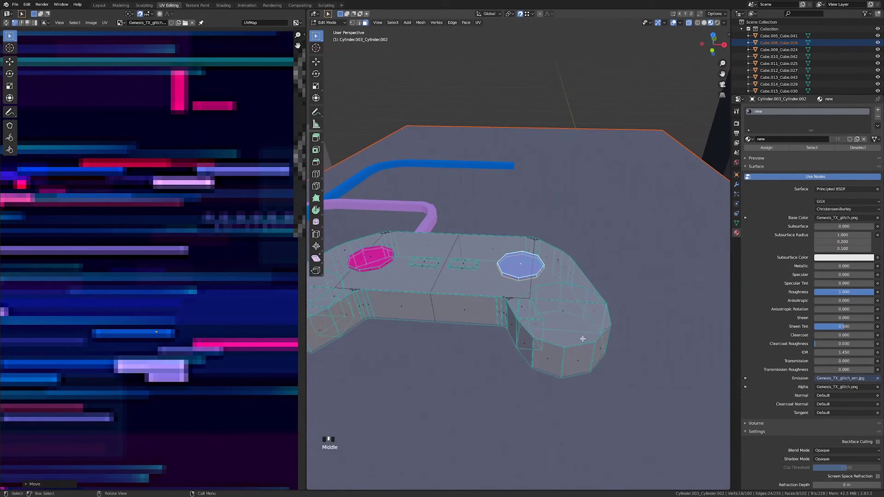
Select the two small middle buttons' faces, place their UVs on a teal stripe of the glitch pattern and leave Edit Mode.
{"action": "key", "text": "KP_1"}
{"action": "scroll", "coordinate": [571, 326], "scroll_direction": "up", "scroll_amount": 2}
{"action": "middle_click_drag", "start_coordinate": [462, 349], "coordinate": [629, 296], "text": "shift"}
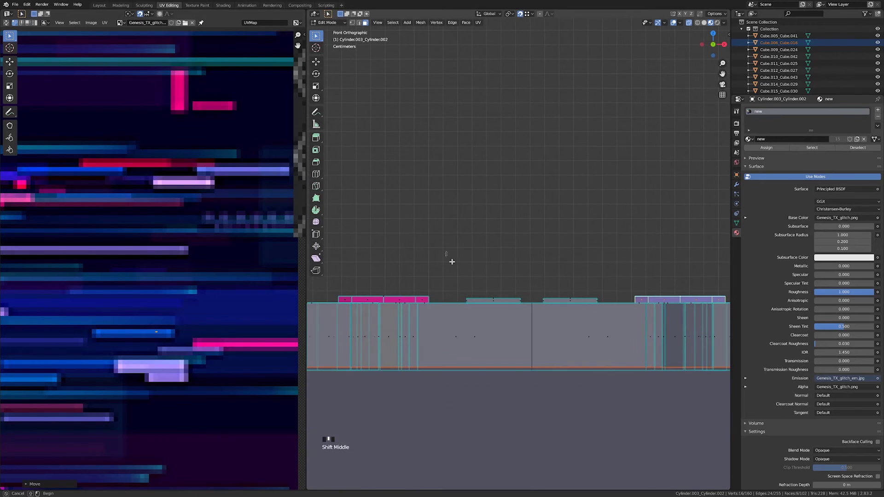
{"action": "left_click_drag", "start_coordinate": [451, 262], "coordinate": [608, 302]}
{"action": "scroll", "coordinate": [201, 322], "scroll_direction": "down", "scroll_amount": 5}
{"action": "key", "text": "g"}
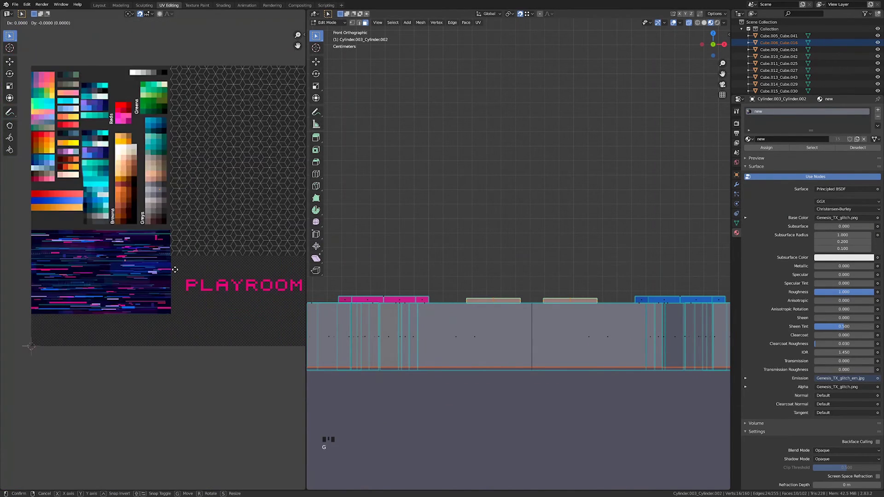
{"action": "left_click", "coordinate": [166, 332]}
{"action": "scroll", "coordinate": [153, 259], "scroll_direction": "up", "scroll_amount": 6}
{"action": "key", "text": "g"}
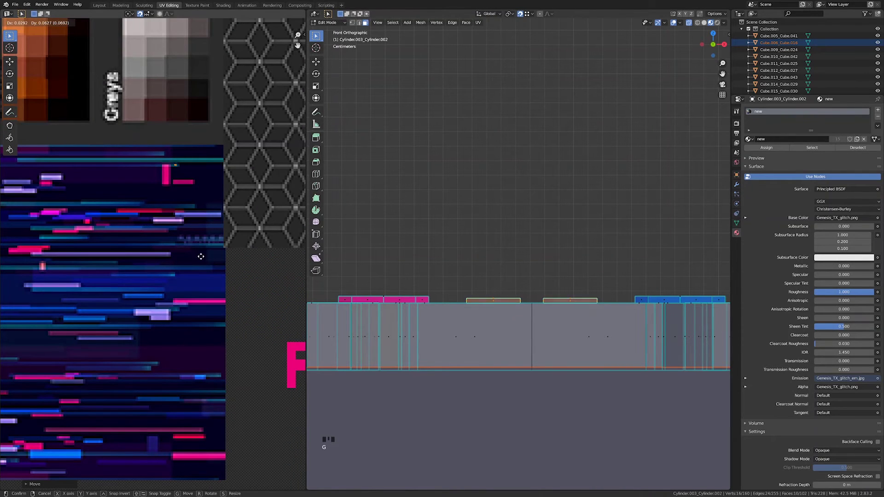
{"action": "left_click", "coordinate": [210, 253]}
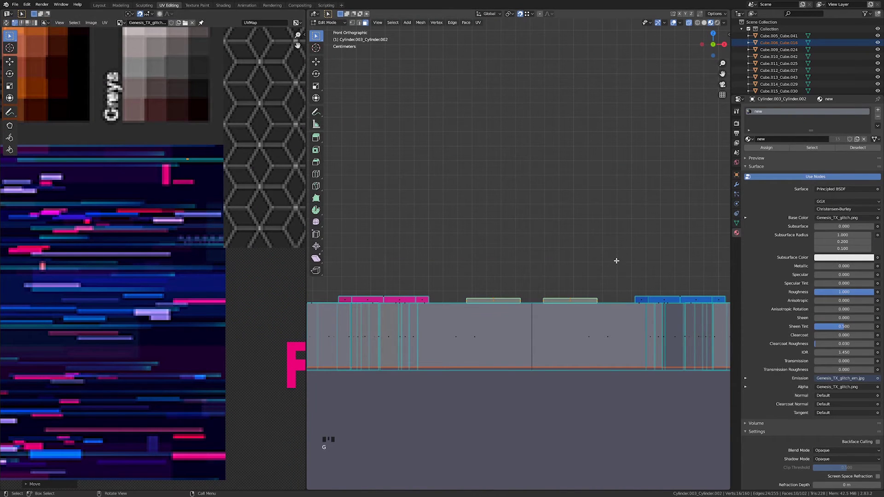
{"action": "key", "text": "Tab"}
Select the tall white speaker beside the TV stand and assign it the existing "new" material.
{"action": "middle_click_drag", "start_coordinate": [574, 268], "coordinate": [572, 304]}
{"action": "scroll", "coordinate": [563, 318], "scroll_direction": "down", "scroll_amount": 8}
{"action": "scroll", "coordinate": [573, 303], "scroll_direction": "up", "scroll_amount": 3}
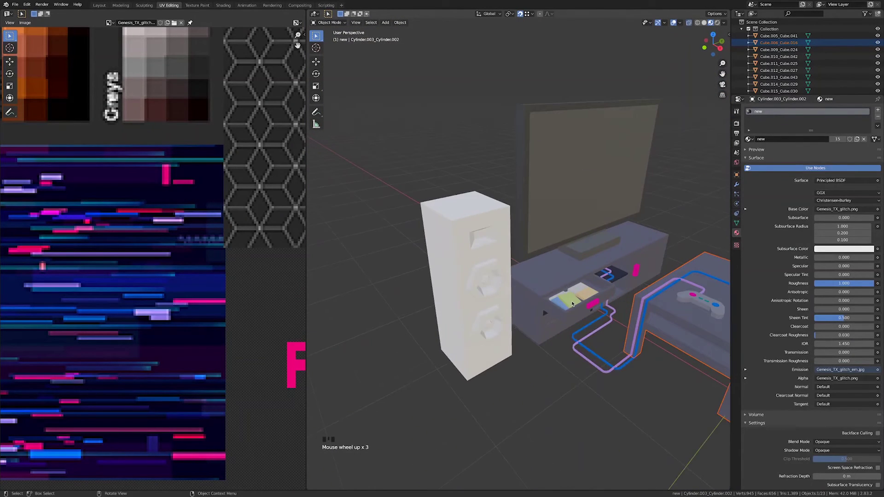
{"action": "left_click", "coordinate": [469, 265]}
{"action": "middle_click_drag", "start_coordinate": [469, 265], "coordinate": [497, 239]}
{"action": "key", "text": "Tab"}
{"action": "key", "text": "Tab"}
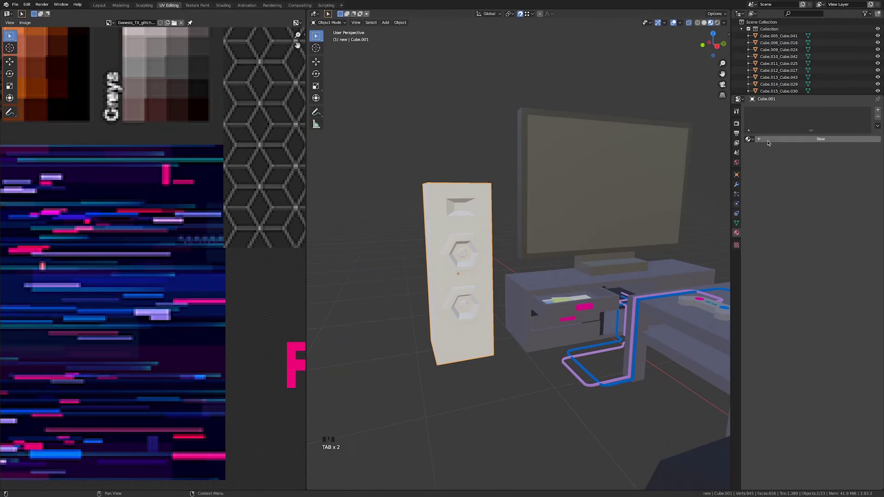
{"action": "left_click", "coordinate": [748, 139]}
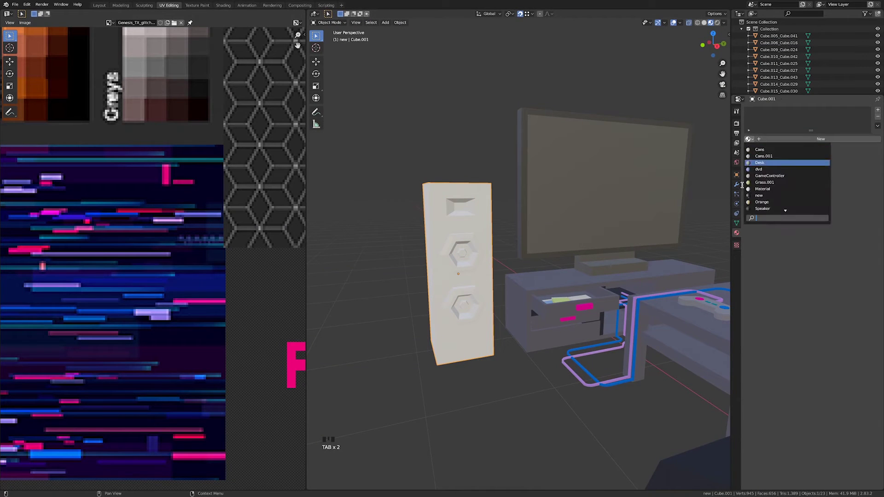
{"action": "type", "text": "new"}
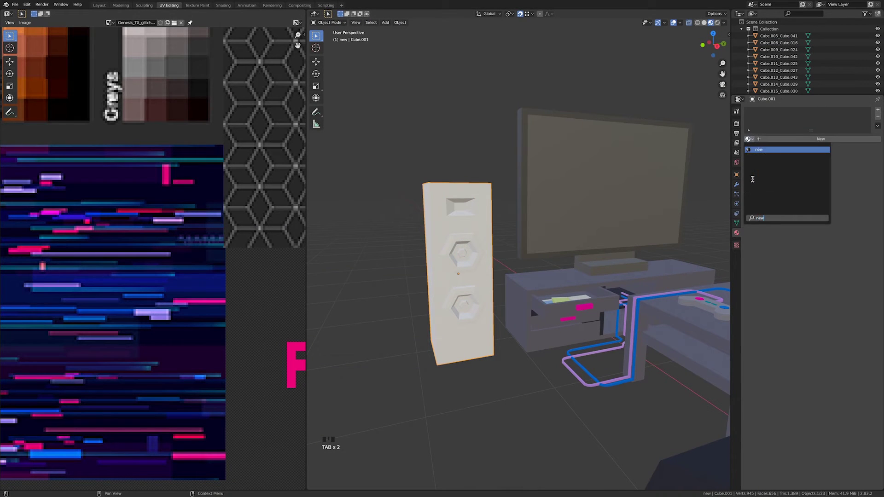
Assign the existing material "new" to the speaker cabinet and scale all its UVs down to a tiny patch.
{"action": "left_click", "coordinate": [752, 180]}
{"action": "key", "text": "Tab"}
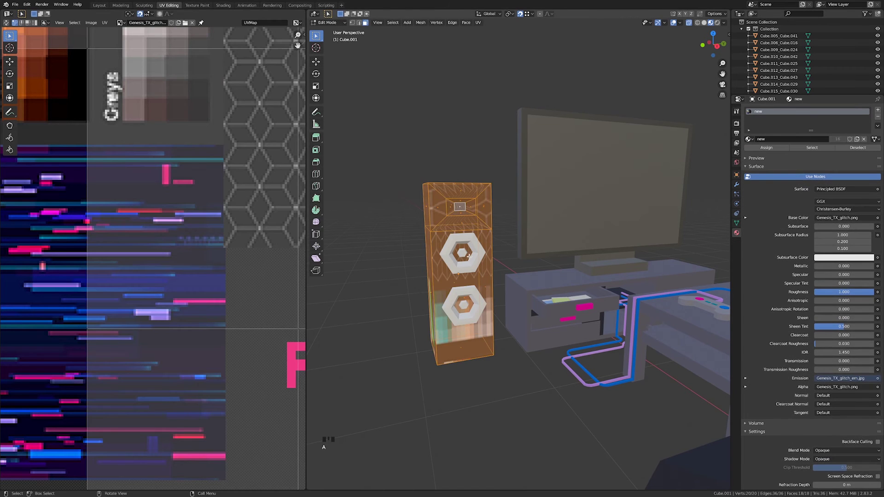
{"action": "scroll", "coordinate": [238, 441], "scroll_direction": "down", "scroll_amount": 6}
{"action": "key", "text": "a"}
{"action": "key", "text": "s"}
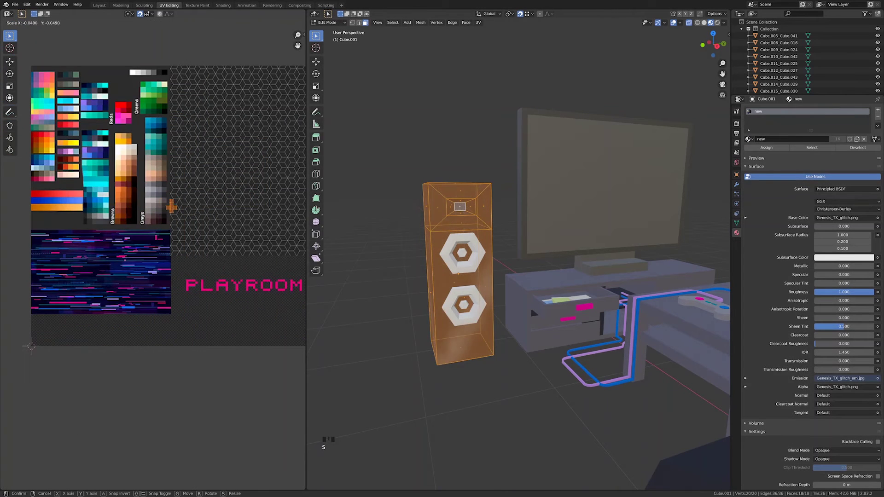
{"action": "left_click", "coordinate": [183, 208]}
Move the speaker cabinet's shrunken UVs onto a dark blue-grey swatch in the Greys palette.
{"action": "scroll", "coordinate": [182, 208], "scroll_direction": "up", "scroll_amount": 4}
{"action": "key", "text": "s"}
{"action": "key", "text": "g"}
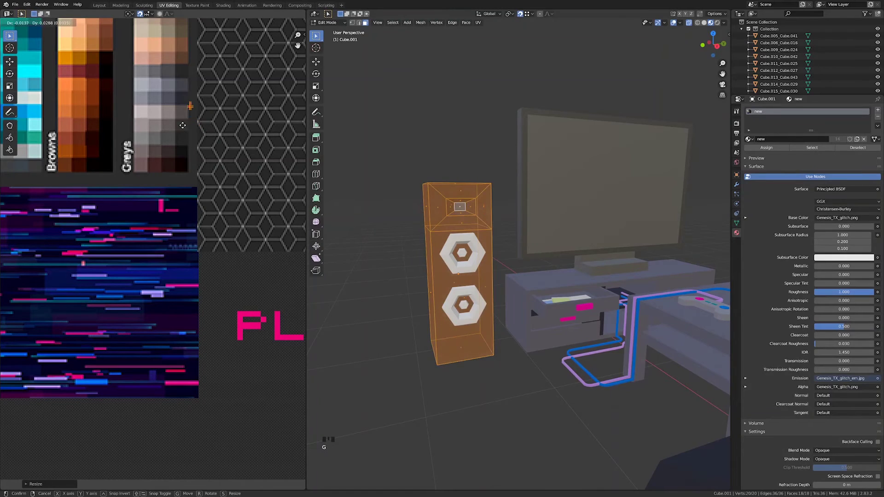
{"action": "left_click", "coordinate": [175, 122]}
{"action": "key", "text": "Tab"}
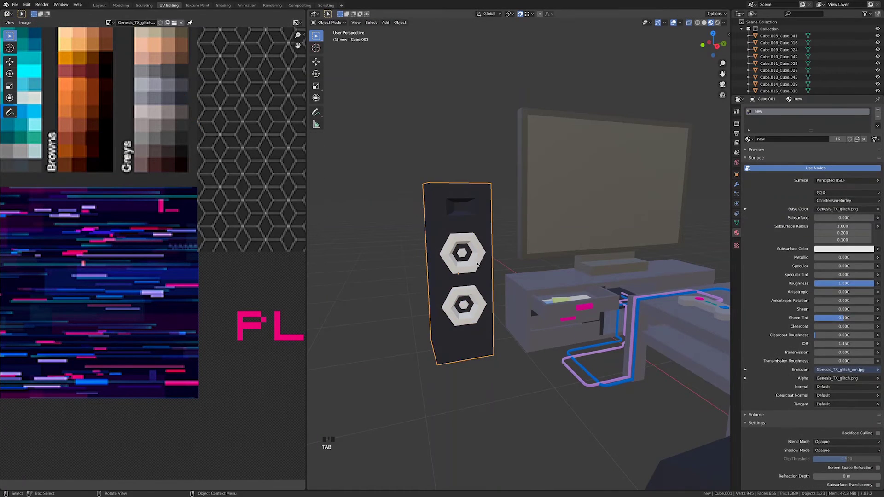
Assign the material "new" to the upper hexagonal speaker cone.
{"action": "left_click", "coordinate": [462, 253]}
{"action": "left_click", "coordinate": [751, 138]}
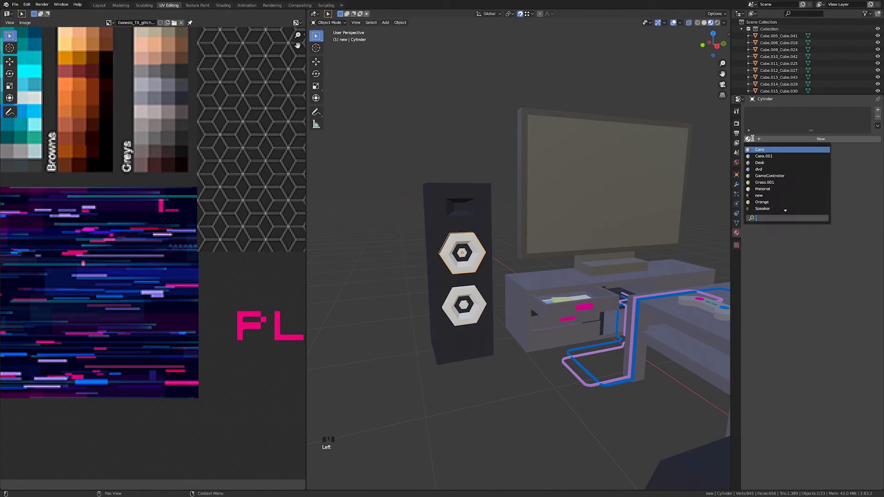
{"action": "left_click", "coordinate": [759, 195]}
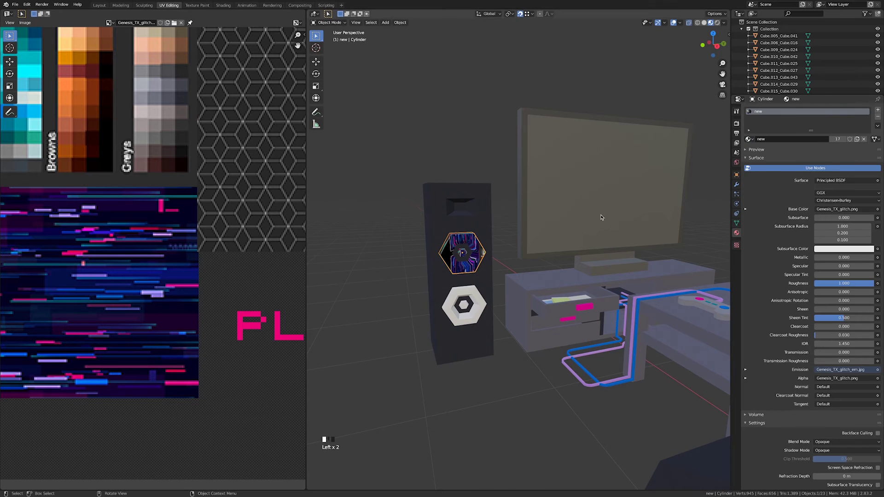
Scale the upper speaker cone's UVs down and move them onto the near-black swatch at the bottom of the Greys palette.
{"action": "key", "text": "Tab"}
{"action": "key", "text": "a"}
{"action": "key", "text": "a"}
{"action": "key", "text": "s"}
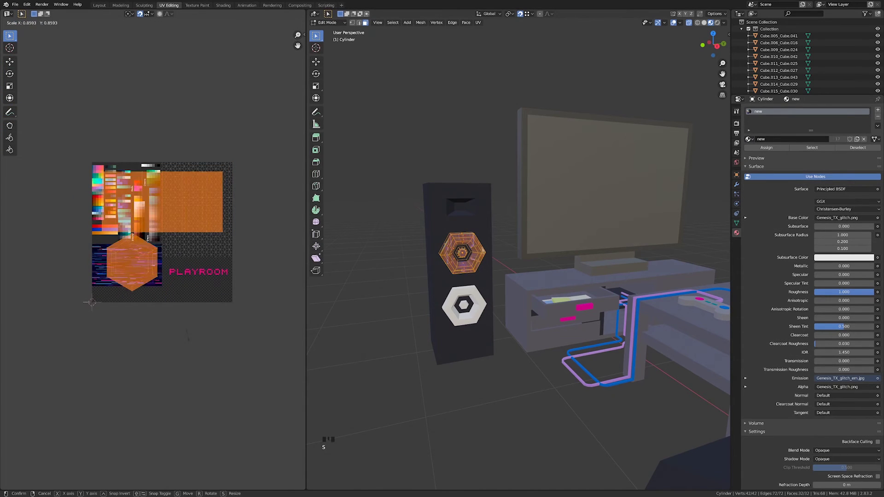
{"action": "left_click", "coordinate": [163, 234]}
{"action": "key", "text": "s"}
{"action": "left_click", "coordinate": [177, 187]}
{"action": "scroll", "coordinate": [177, 186], "scroll_direction": "up", "scroll_amount": 5}
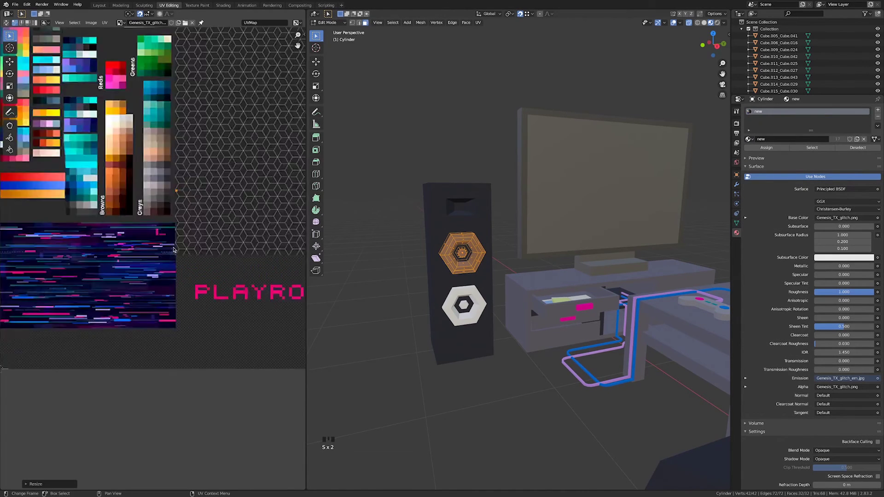
{"action": "key", "text": "g"}
{"action": "left_click", "coordinate": [168, 217]}
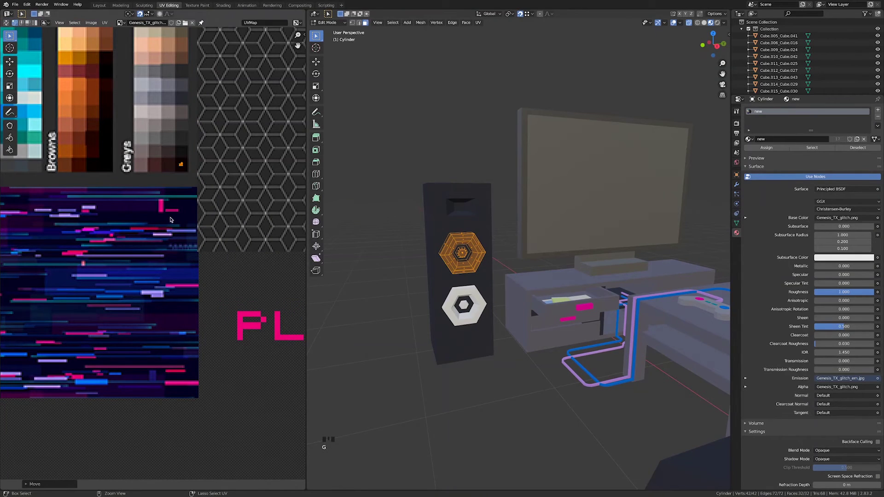
{"action": "key", "text": "Tab"}
Assign the material "new" to the lower hexagonal speaker cone.
{"action": "left_click", "coordinate": [476, 314]}
{"action": "key", "text": "Tab"}
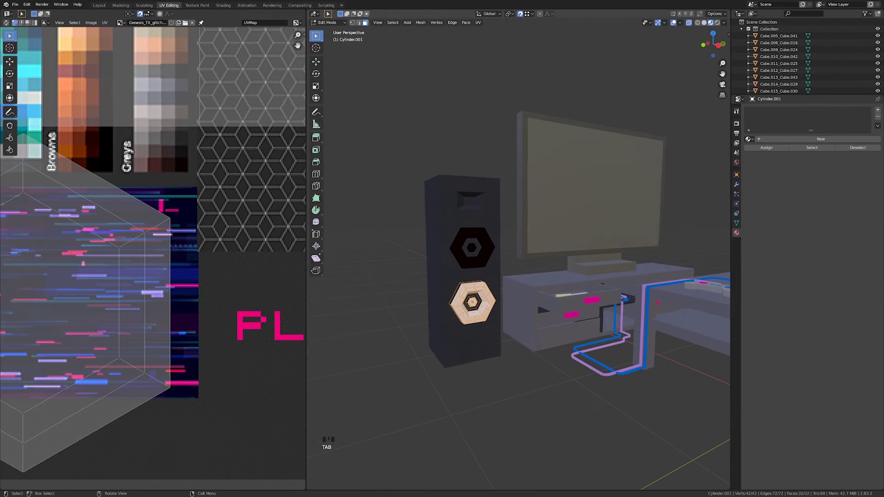
{"action": "left_click", "coordinate": [748, 139]}
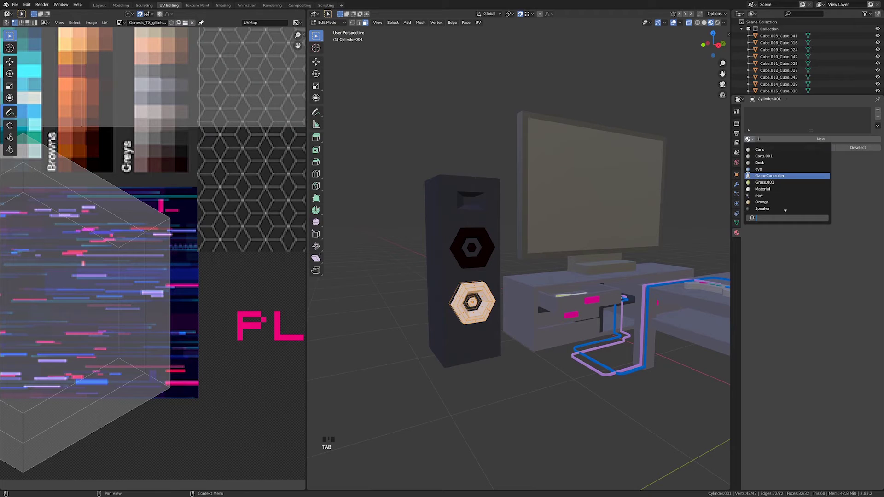
{"action": "left_click", "coordinate": [758, 195]}
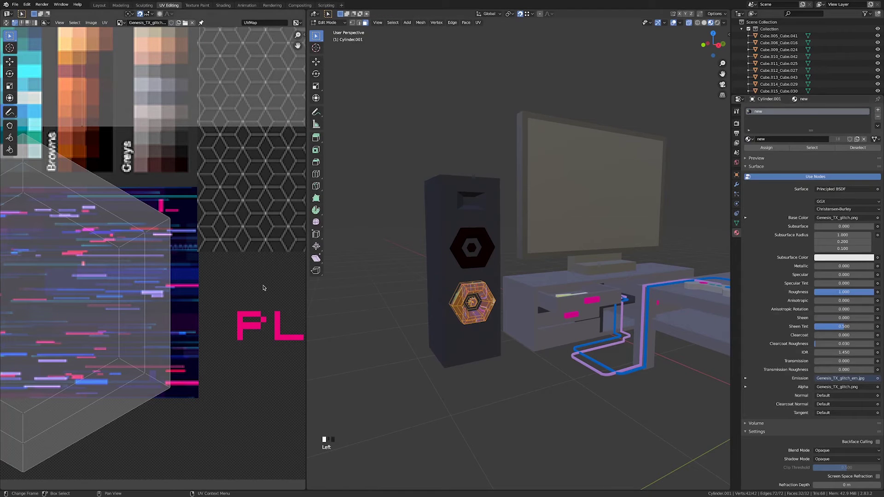
Shrink the lower speaker cone's UVs and place them on the near-black swatch at the bottom of the Greys palette.
{"action": "scroll", "coordinate": [259, 309], "scroll_direction": "down", "scroll_amount": 5}
{"action": "key", "text": "a"}
{"action": "key", "text": "s"}
{"action": "key", "text": "s"}
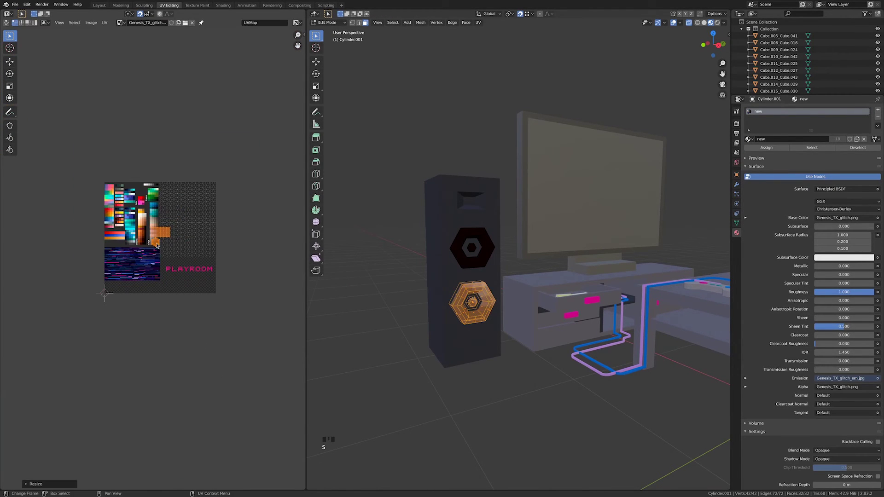
{"action": "scroll", "coordinate": [104, 295], "scroll_direction": "up", "scroll_amount": 7}
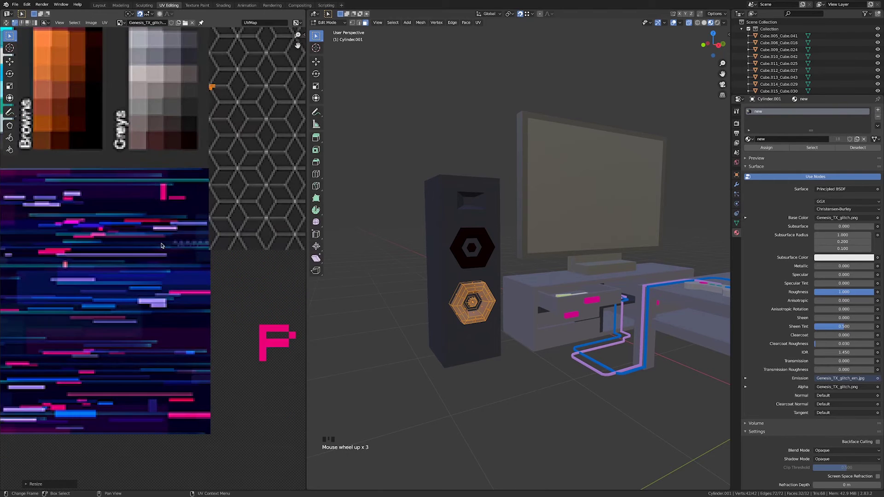
{"action": "key", "text": "g"}
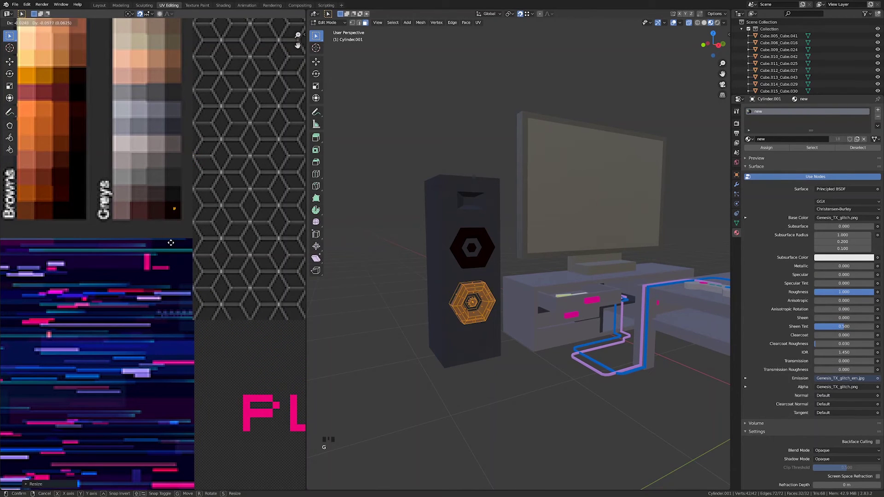
{"action": "left_click", "coordinate": [171, 242]}
{"action": "key", "text": "Tab"}
Replace the TV_Stand material on the TV's foot with the material "new".
{"action": "middle_click_drag", "start_coordinate": [456, 285], "coordinate": [515, 264], "text": "shift"}
{"action": "left_click", "coordinate": [496, 256]}
{"action": "key", "text": "Tab"}
{"action": "key", "text": "a"}
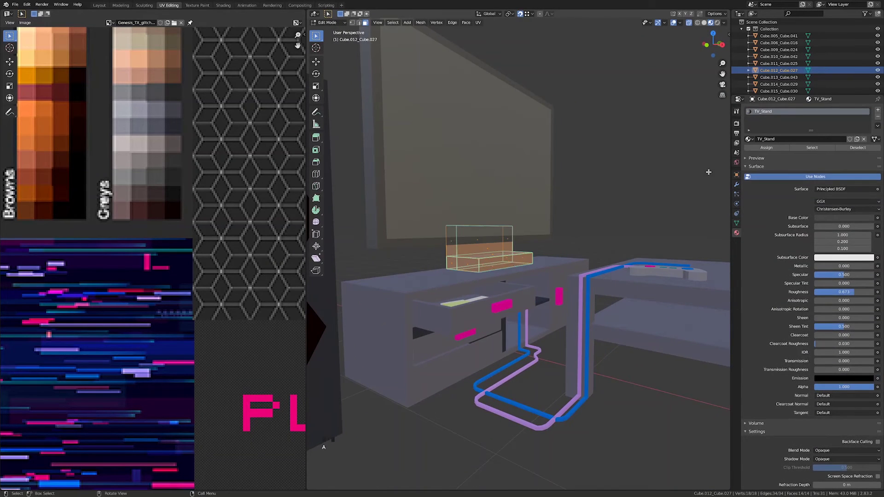
{"action": "left_click", "coordinate": [748, 139]}
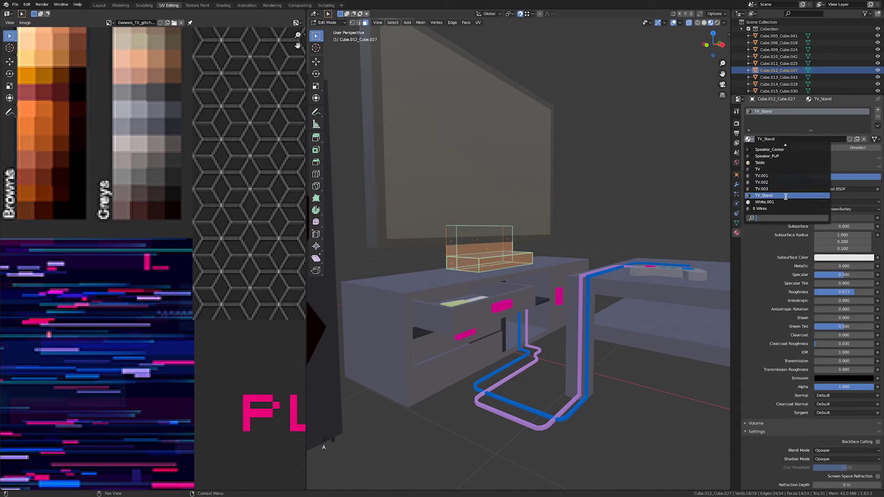
{"action": "scroll", "coordinate": [785, 197], "scroll_direction": "up", "scroll_amount": 5}
{"action": "left_click", "coordinate": [785, 197]}
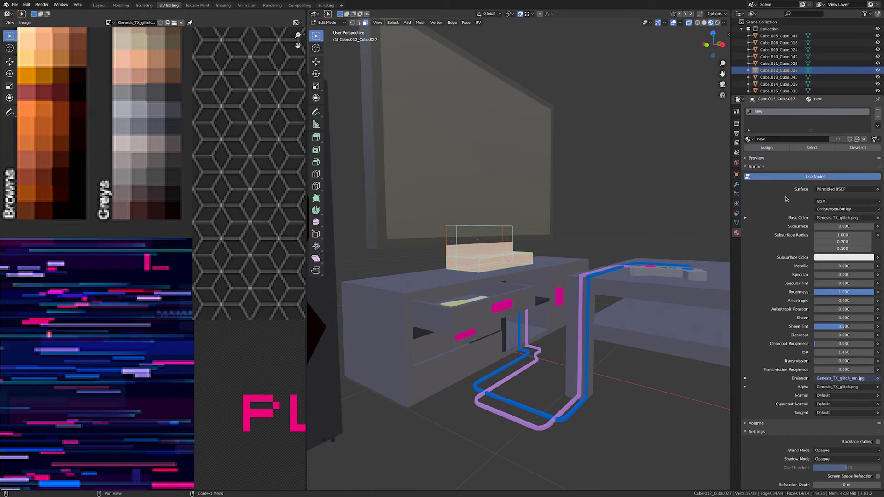
Delete two unneeded faces from the TV's foot.
{"action": "middle_click_drag", "start_coordinate": [457, 225], "coordinate": [470, 274]}
{"action": "scroll", "coordinate": [527, 268], "scroll_direction": "up", "scroll_amount": 3}
{"action": "left_click", "coordinate": [510, 304]}
{"action": "key", "text": "x"}
{"action": "left_click", "coordinate": [478, 282]}
{"action": "key", "text": "x"}
{"action": "left_click", "coordinate": [455, 268]}
Unwrap the TV foot with Cube Projection and scale its UVs down.
{"action": "scroll", "coordinate": [486, 279], "scroll_direction": "down", "scroll_amount": 4}
{"action": "scroll", "coordinate": [157, 265], "scroll_direction": "down", "scroll_amount": 8}
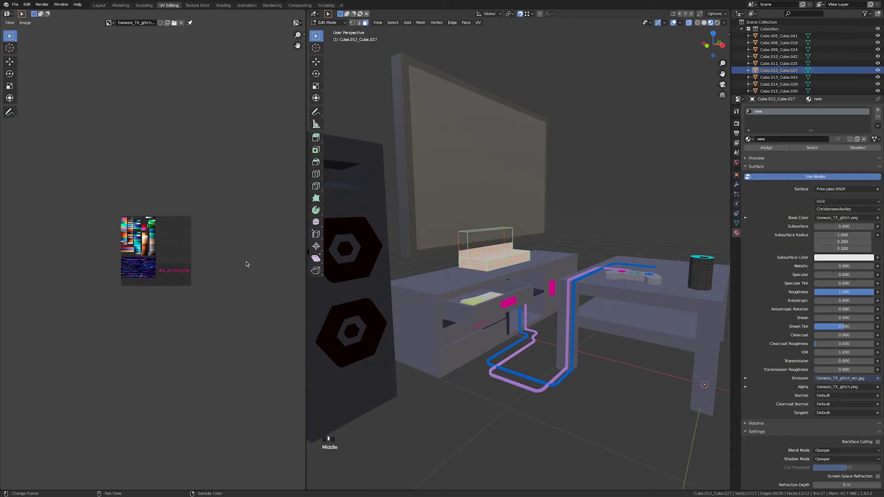
{"action": "key", "text": "u"}
{"action": "left_click", "coordinate": [539, 272]}
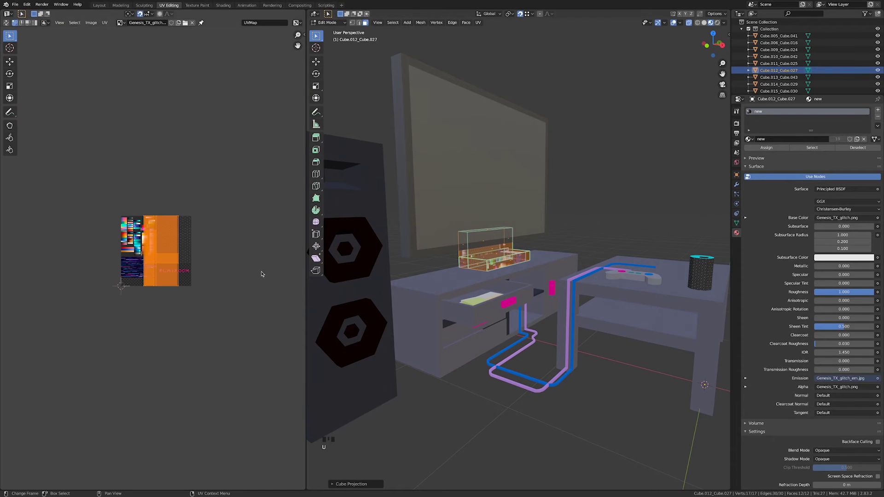
{"action": "key", "text": "s"}
{"action": "scroll", "coordinate": [198, 355], "scroll_direction": "up", "scroll_amount": 6}
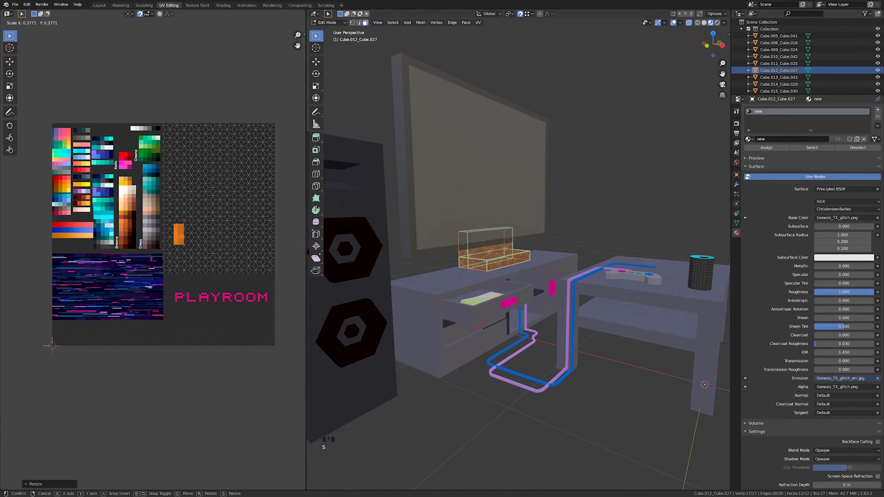
{"action": "left_click", "coordinate": [226, 297]}
Shrink the TV foot's UVs further and place them on the near-black swatch at the bottom of the Greys palette.
{"action": "scroll", "coordinate": [226, 297], "scroll_direction": "up", "scroll_amount": 3}
{"action": "key", "text": "s"}
{"action": "left_click", "coordinate": [226, 202]}
{"action": "key", "text": "g"}
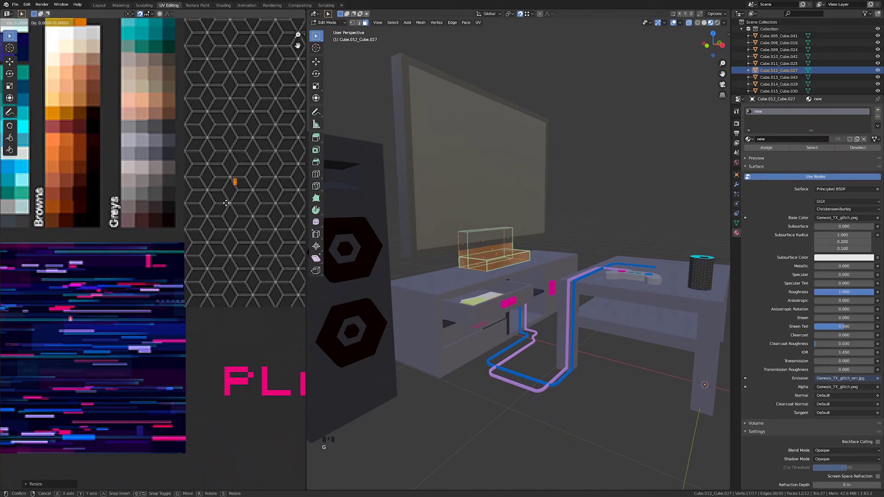
{"action": "left_click", "coordinate": [163, 239]}
{"action": "scroll", "coordinate": [216, 193], "scroll_direction": "up", "scroll_amount": 2}
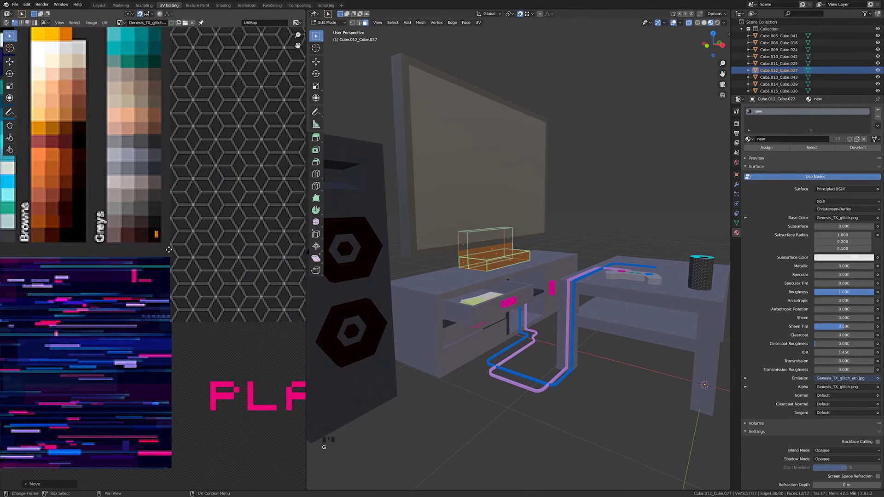
{"action": "key", "text": "s"}
{"action": "left_click", "coordinate": [179, 218]}
{"action": "middle_click_drag", "start_coordinate": [410, 284], "coordinate": [573, 300], "text": "shift"}
{"action": "key", "text": "Tab"}
Open the TV mesh for editing and select all its faces except the front screen.
{"action": "left_click", "coordinate": [603, 267]}
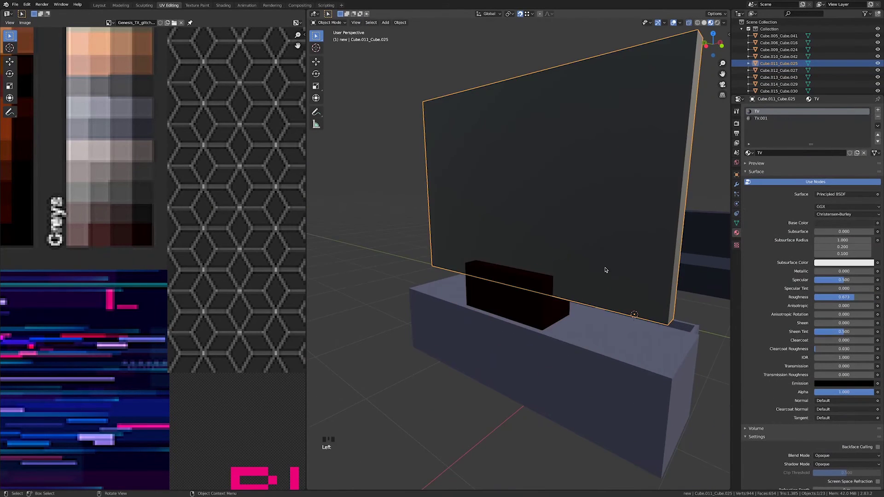
{"action": "middle_click_drag", "start_coordinate": [603, 266], "coordinate": [465, 266]}
{"action": "scroll", "coordinate": [495, 278], "scroll_direction": "up", "scroll_amount": 3}
{"action": "key", "text": "Tab"}
{"action": "left_click", "coordinate": [506, 221], "text": "shift"}
{"action": "middle_click_drag", "start_coordinate": [506, 222], "coordinate": [497, 244], "text": "shift"}
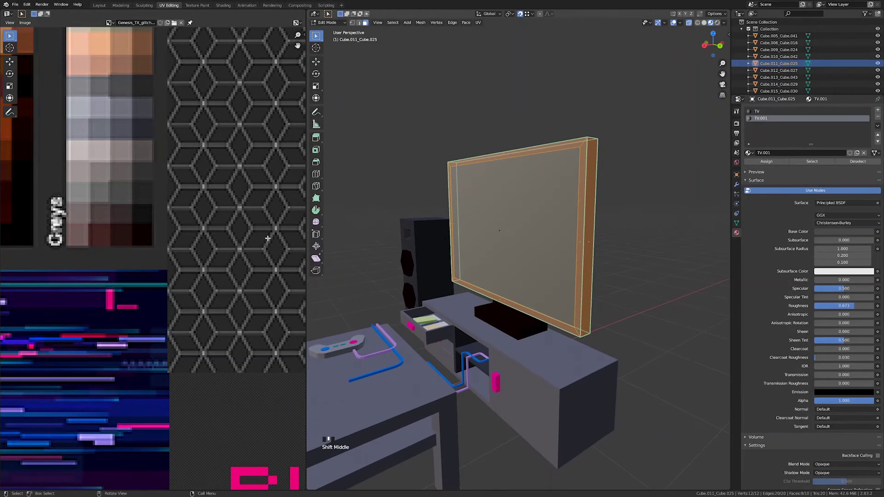
Replace the TV.001 material in the TV's second material slot with the material "new".
{"action": "scroll", "coordinate": [153, 242], "scroll_direction": "down", "scroll_amount": 4}
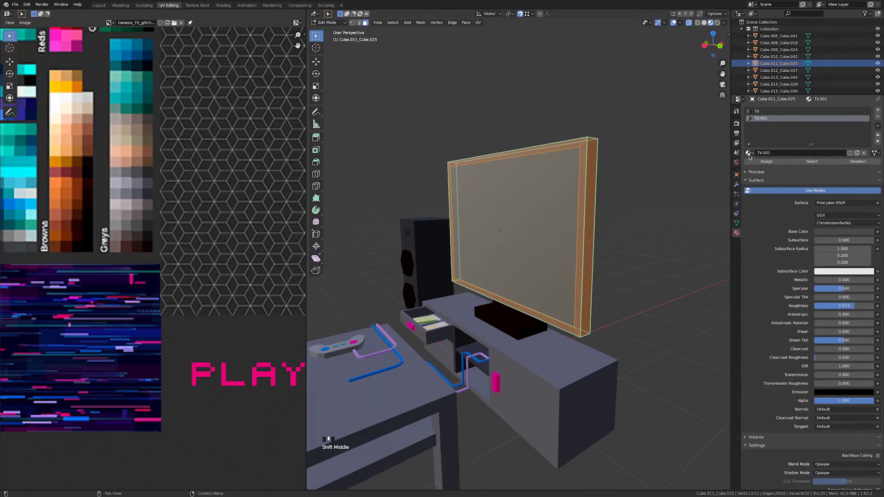
{"action": "left_click", "coordinate": [749, 155]}
{"action": "key", "text": "Escape"}
{"action": "left_click", "coordinate": [749, 153]}
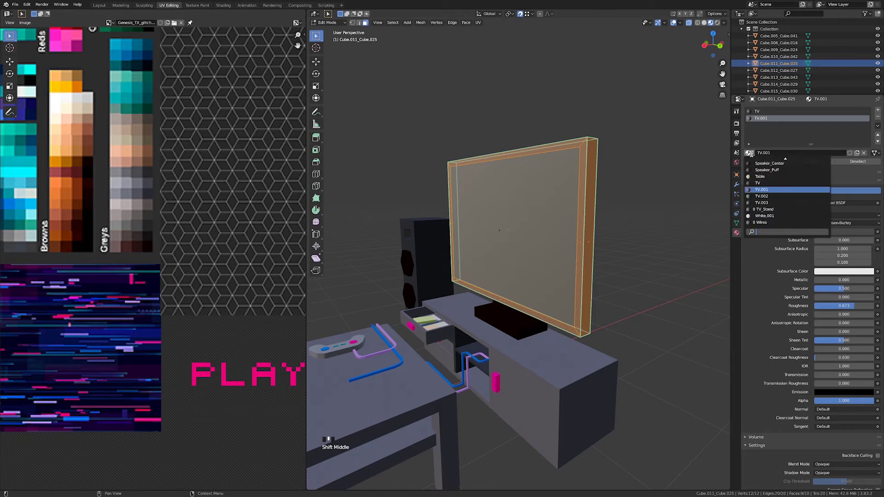
{"action": "left_click", "coordinate": [763, 216]}
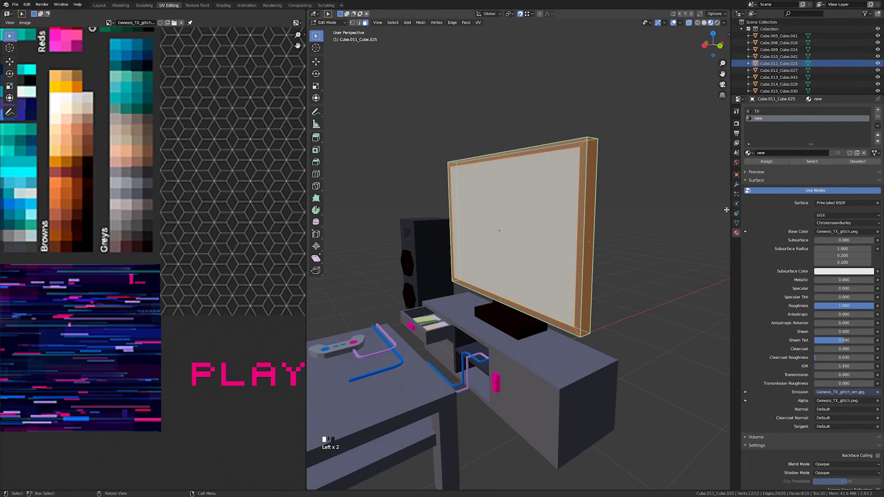
Unwrap the selected TV casing faces and scale their UVs down to a small patch.
{"action": "scroll", "coordinate": [157, 287], "scroll_direction": "down", "scroll_amount": 7}
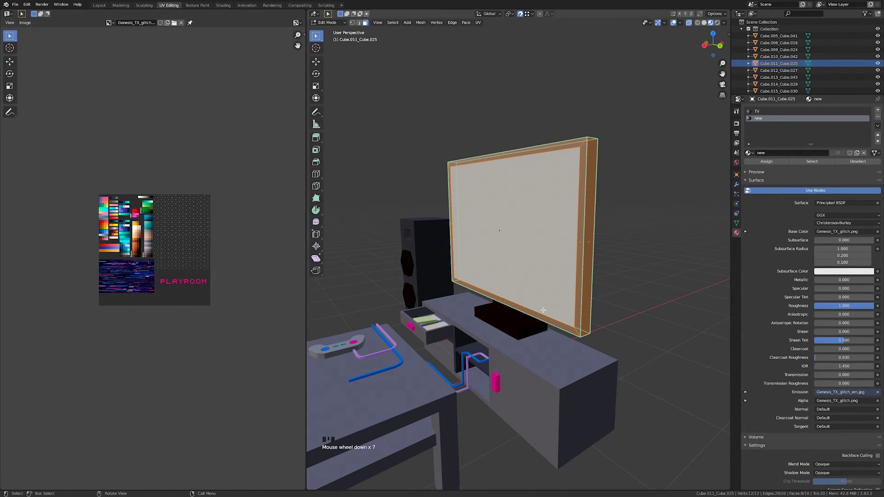
{"action": "key", "text": "u"}
{"action": "left_click", "coordinate": [543, 311]}
{"action": "key", "text": "s"}
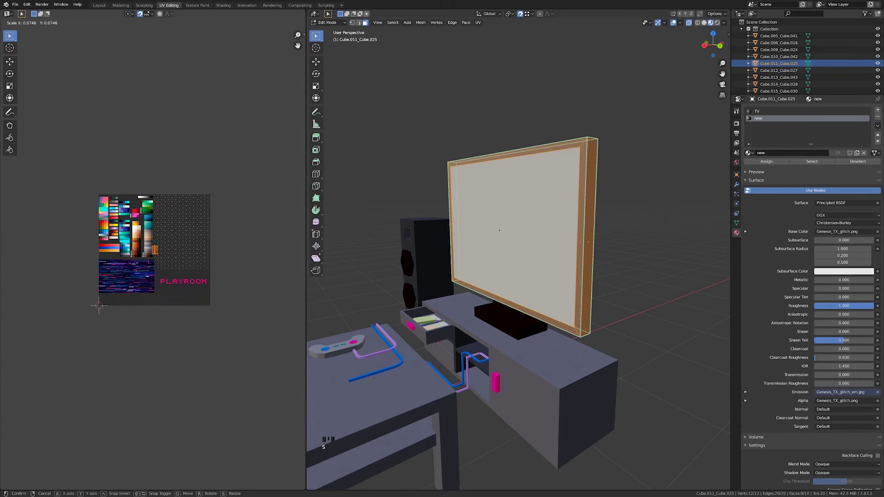
{"action": "key", "text": "Return"}
Move the TV casing's UVs onto the darkest swatch at the bottom of the Greys palette.
{"action": "scroll", "coordinate": [171, 246], "scroll_direction": "up", "scroll_amount": 6}
{"action": "key", "text": "g"}
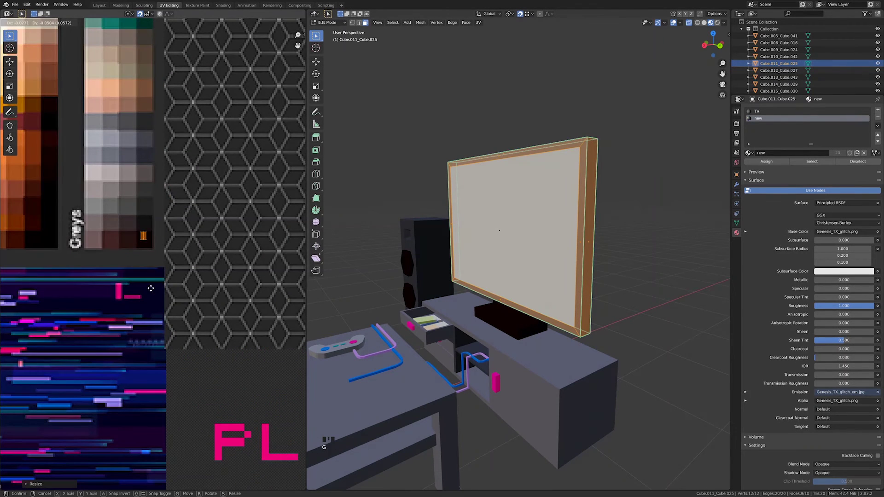
{"action": "left_click", "coordinate": [154, 293]}
Select a single large face of the TV and assign the "new" material slot to it.
{"action": "middle_click_drag", "start_coordinate": [568, 265], "coordinate": [502, 263]}
{"action": "left_click", "coordinate": [501, 244]}
{"action": "left_click", "coordinate": [512, 227]}
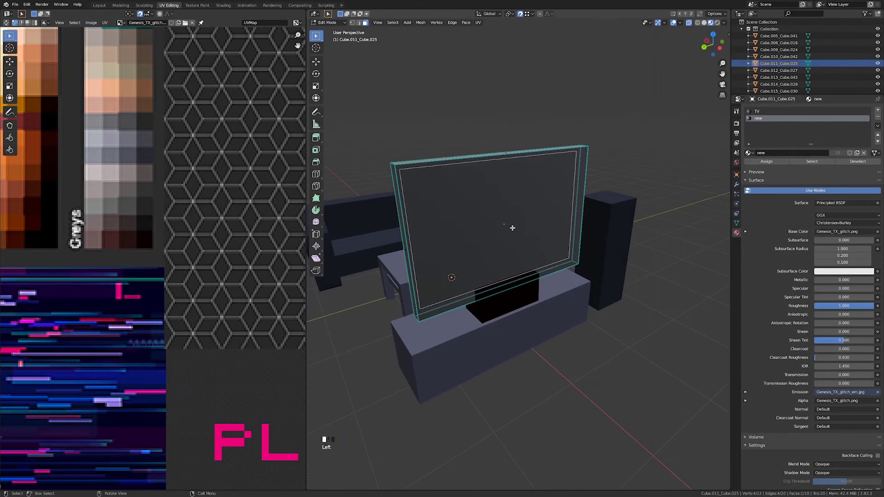
{"action": "middle_click_drag", "start_coordinate": [512, 228], "coordinate": [607, 237]}
{"action": "left_click", "coordinate": [759, 118]}
{"action": "left_click", "coordinate": [766, 162]}
{"action": "left_click", "coordinate": [614, 225]}
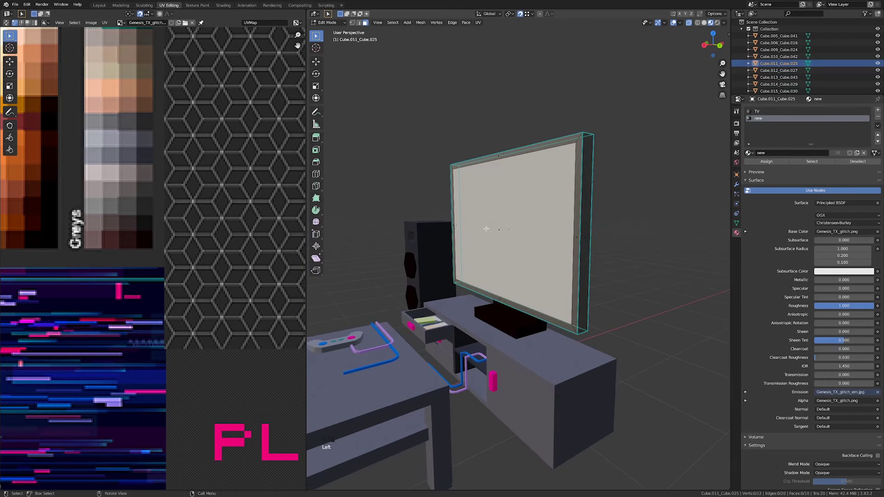
{"action": "left_click", "coordinate": [486, 228]}
{"action": "middle_click_drag", "start_coordinate": [486, 229], "coordinate": [447, 241]}
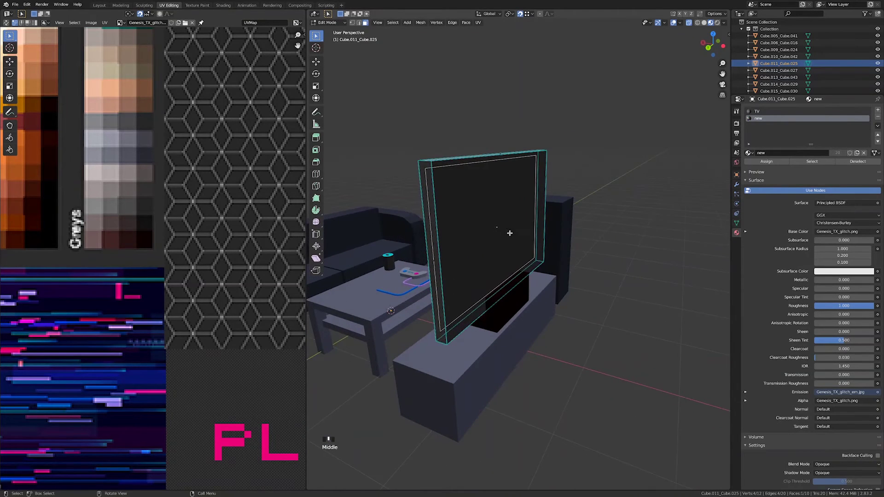
{"action": "middle_click_drag", "start_coordinate": [510, 233], "coordinate": [421, 241]}
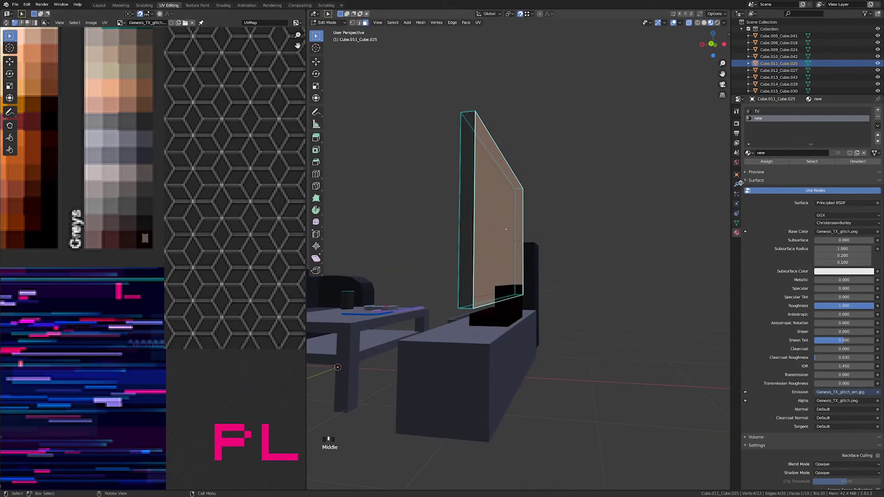
{"action": "key", "text": "Tab"}
{"action": "middle_click_drag", "start_coordinate": [684, 217], "coordinate": [528, 225]}
{"action": "key", "text": "Tab"}
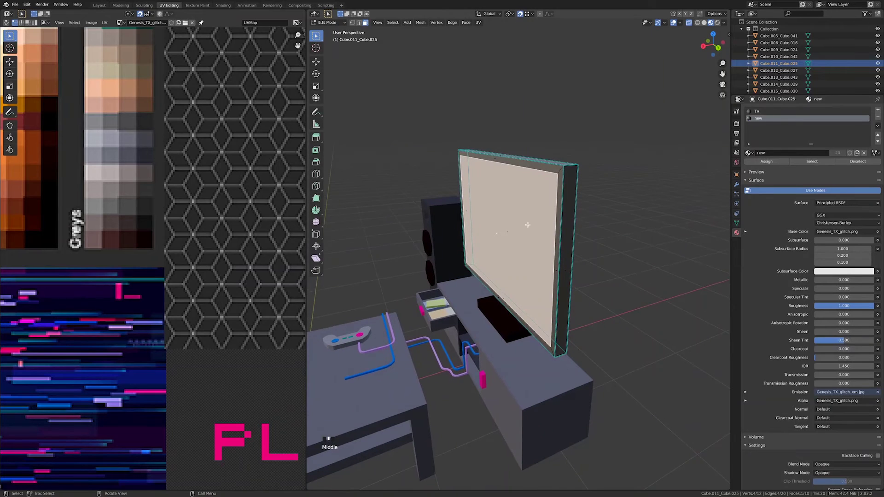
{"action": "key", "text": "ctrl+l"}
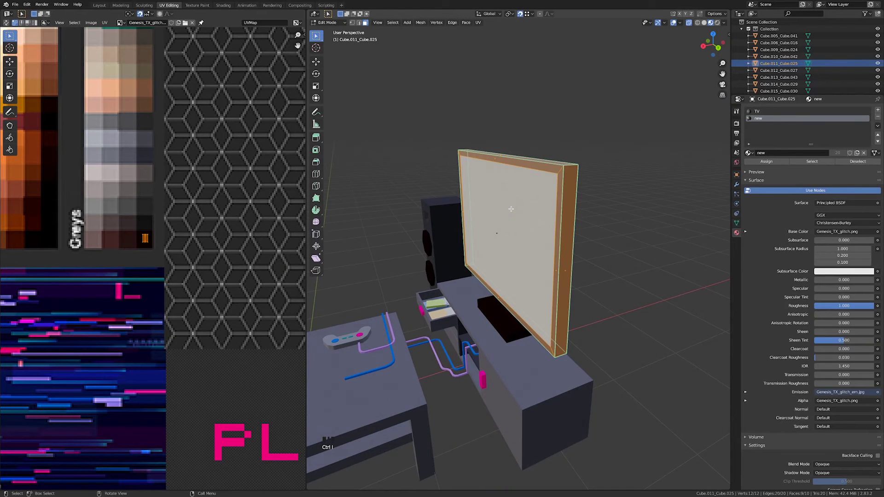
{"action": "scroll", "coordinate": [94, 304], "scroll_direction": "down", "scroll_amount": 6}
{"action": "key", "text": "a"}
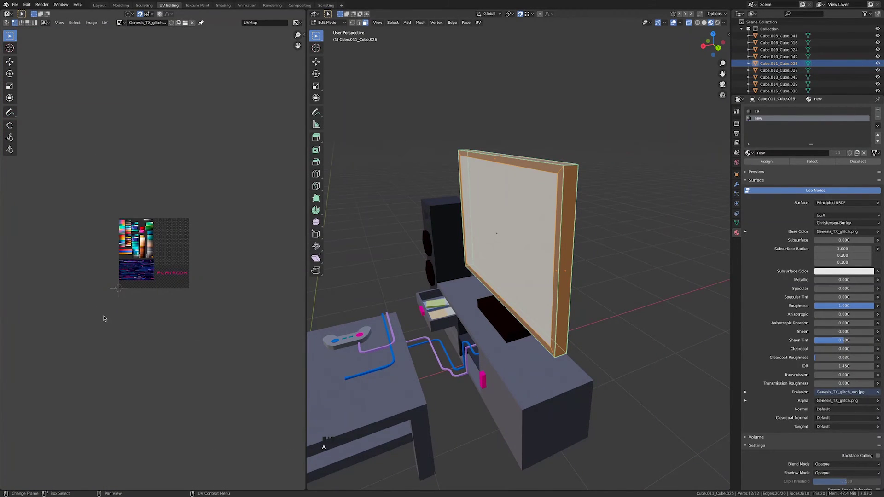
{"action": "scroll", "coordinate": [104, 317], "scroll_direction": "up", "scroll_amount": 5}
{"action": "key", "text": "s"}
{"action": "key", "text": "Return"}
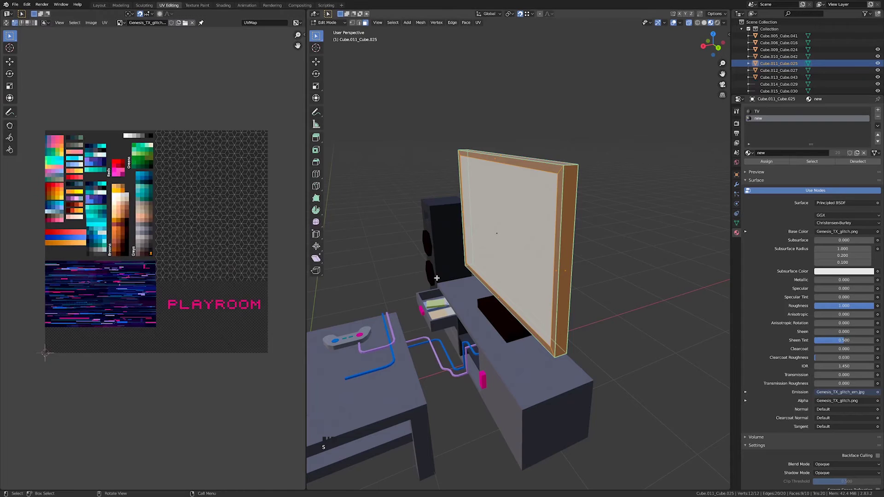
Select the TV's large screen face and project its UVs from the right orthographic view.
{"action": "middle_click_drag", "start_coordinate": [460, 276], "coordinate": [509, 239]}
{"action": "left_click", "coordinate": [506, 235]}
{"action": "left_click", "coordinate": [505, 231]}
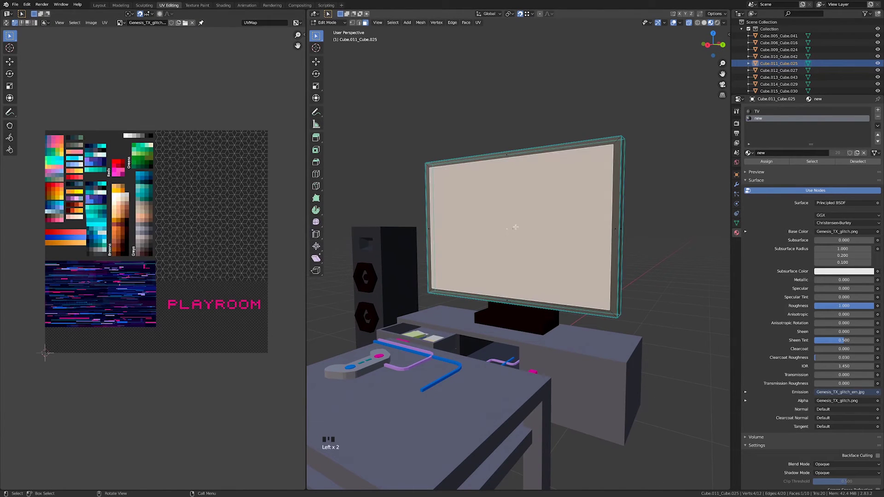
{"action": "key", "text": "KP_1"}
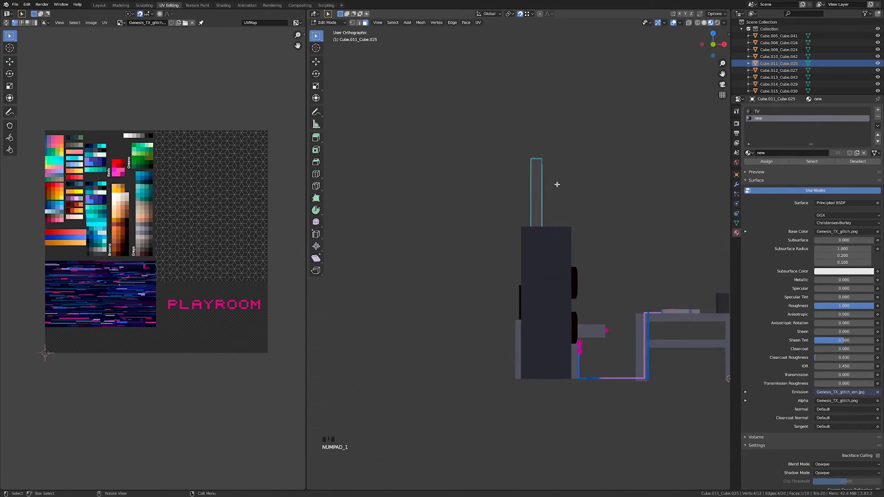
{"action": "key", "text": "KP_3"}
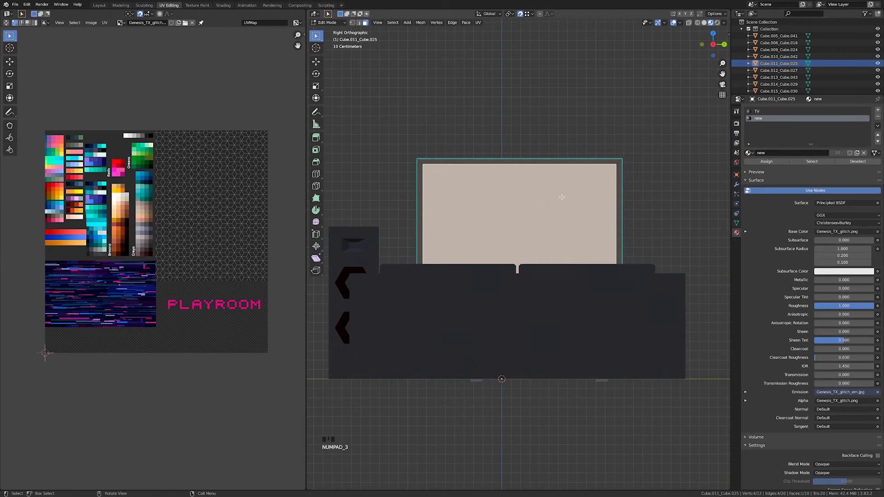
{"action": "key", "text": "u"}
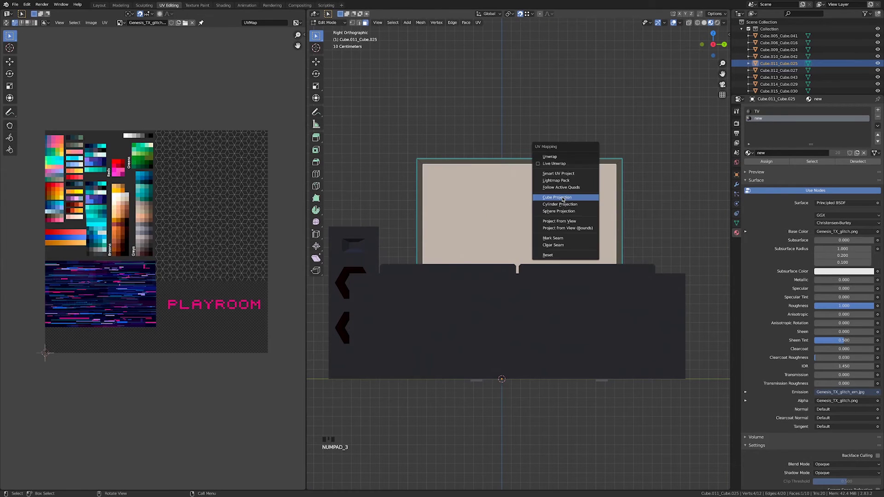
{"action": "left_click", "coordinate": [566, 222]}
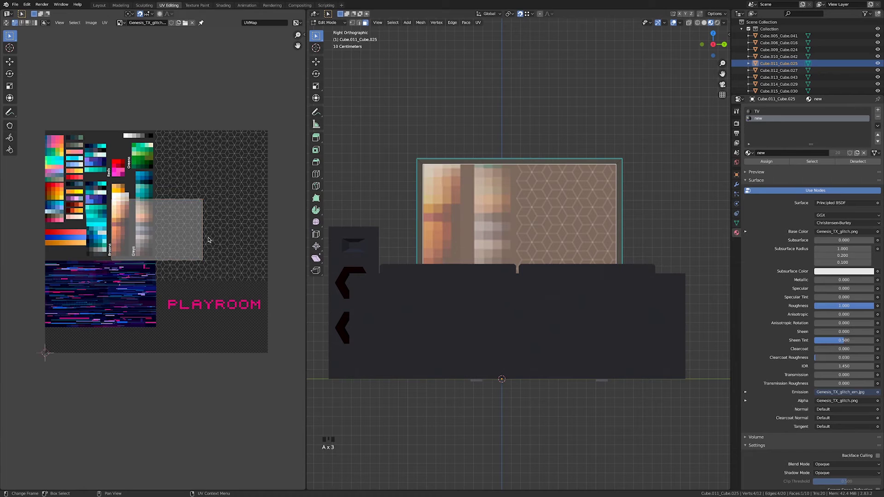
Move the TV screen's UVs onto the dark blue glitch pattern of the atlas and leave Edit Mode.
{"action": "key", "text": "g"}
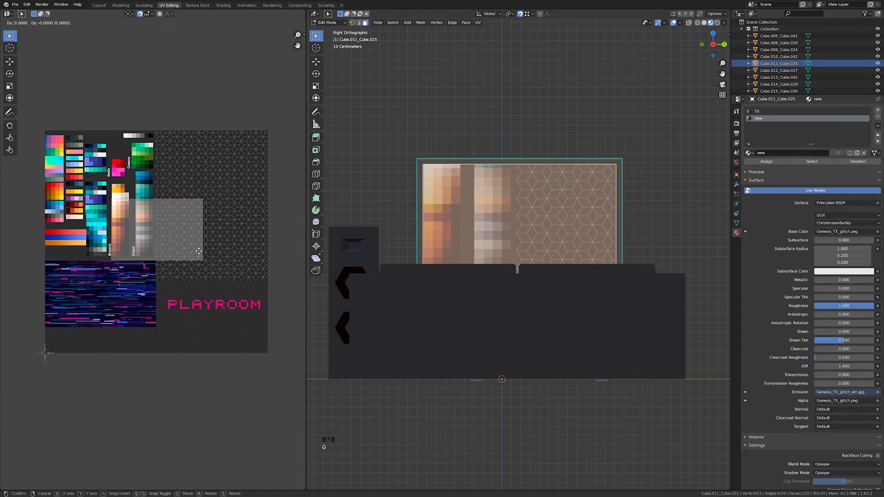
{"action": "left_click", "coordinate": [143, 312]}
{"action": "scroll", "coordinate": [594, 286], "scroll_direction": "down", "scroll_amount": 5}
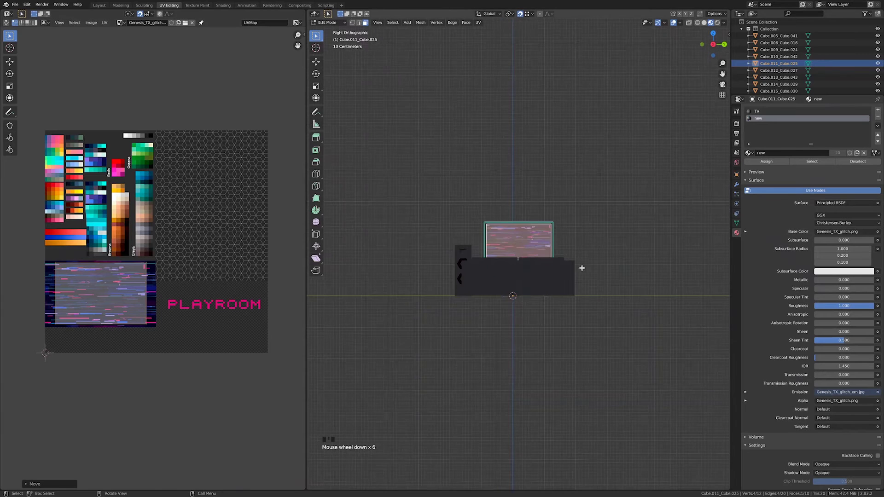
{"action": "middle_click_drag", "start_coordinate": [580, 270], "coordinate": [519, 314]}
{"action": "key", "text": "Tab"}
{"action": "middle_click_drag", "start_coordinate": [546, 280], "coordinate": [562, 267]}
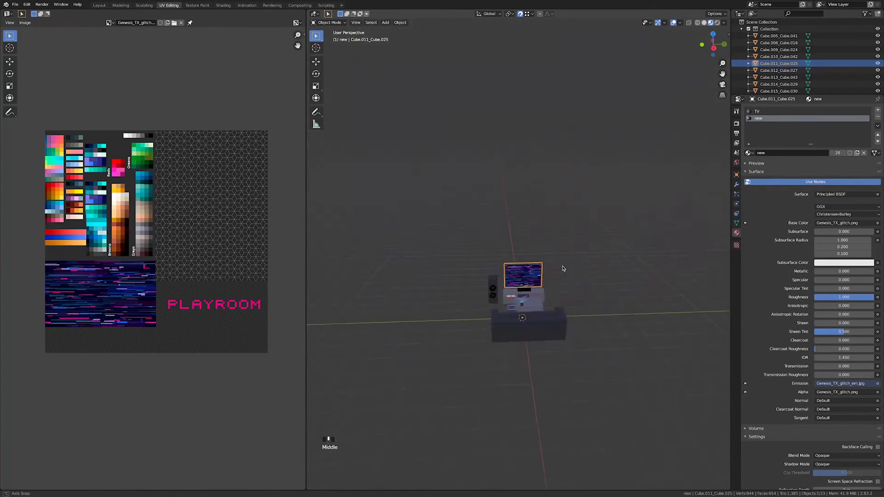
{"action": "scroll", "coordinate": [601, 349], "scroll_direction": "up", "scroll_amount": 4}
{"action": "middle_click_drag", "start_coordinate": [601, 349], "coordinate": [570, 274]}
{"action": "scroll", "coordinate": [571, 281], "scroll_direction": "down", "scroll_amount": 6}
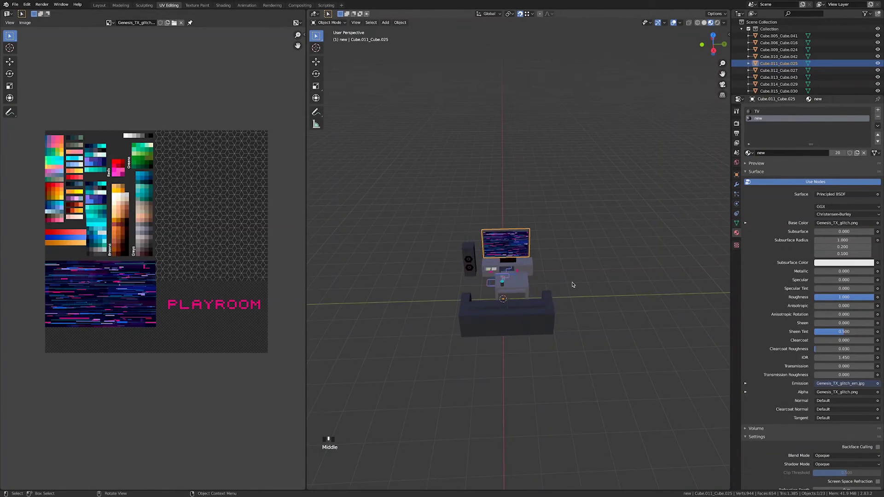
Duplicate the speaker cabinet about 3.5 m along Y to the opposite end of the TV stand.
{"action": "key", "text": "KP_7"}
{"action": "scroll", "coordinate": [582, 317], "scroll_direction": "up", "scroll_amount": 3}
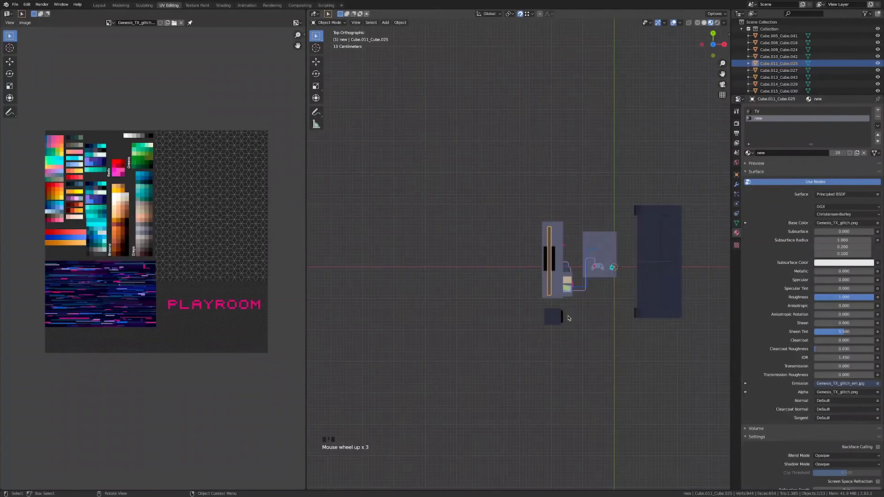
{"action": "left_click", "coordinate": [560, 318]}
{"action": "scroll", "coordinate": [529, 314], "scroll_direction": "up", "scroll_amount": 3}
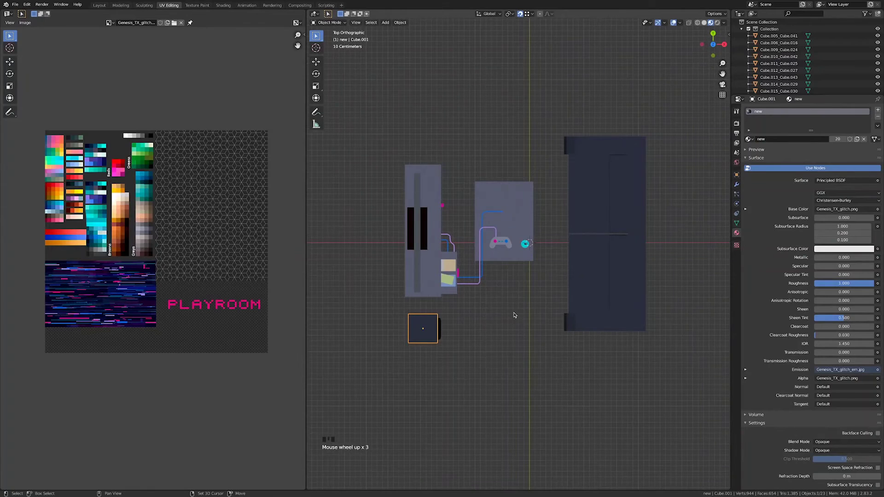
{"action": "key", "text": "y"}
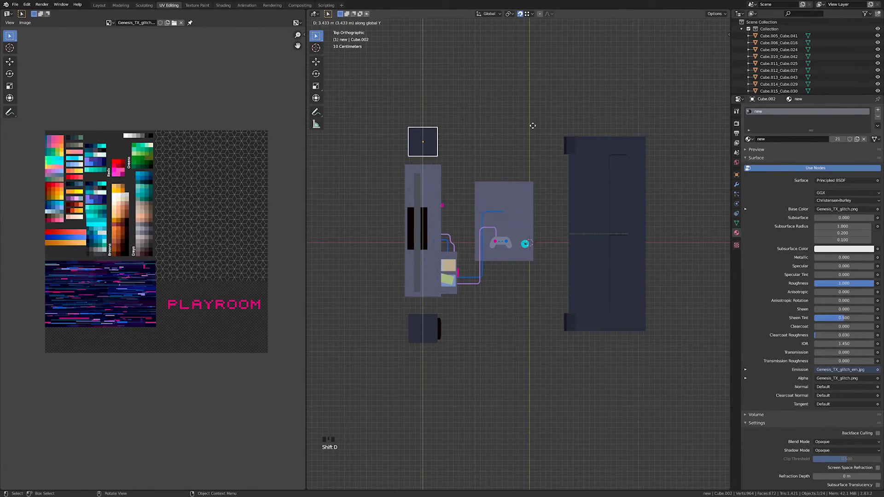
{"action": "left_click", "coordinate": [530, 120]}
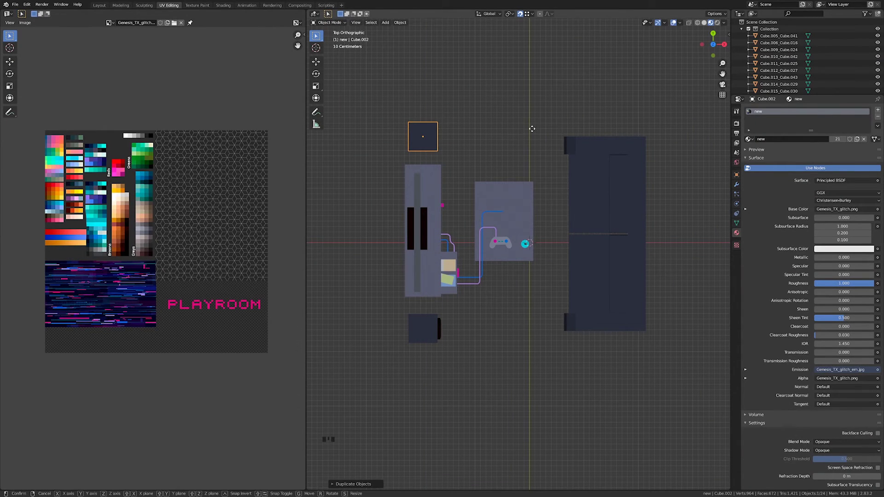
{"action": "key", "text": "g"}
{"action": "right_click", "coordinate": [532, 132]}
{"action": "key", "text": "g"}
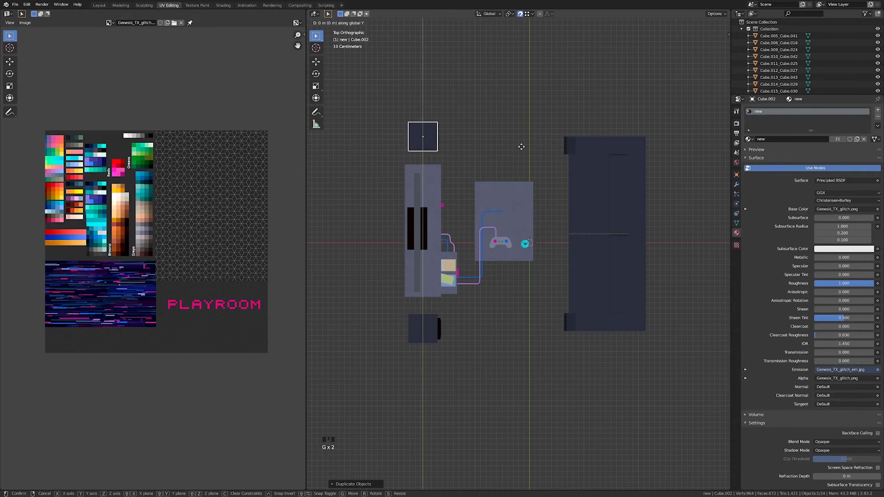
{"action": "left_click", "coordinate": [522, 148]}
Set the game controller's origin to its geometry.
{"action": "left_click", "coordinate": [508, 246]}
{"action": "scroll", "coordinate": [511, 248], "scroll_direction": "up", "scroll_amount": 5}
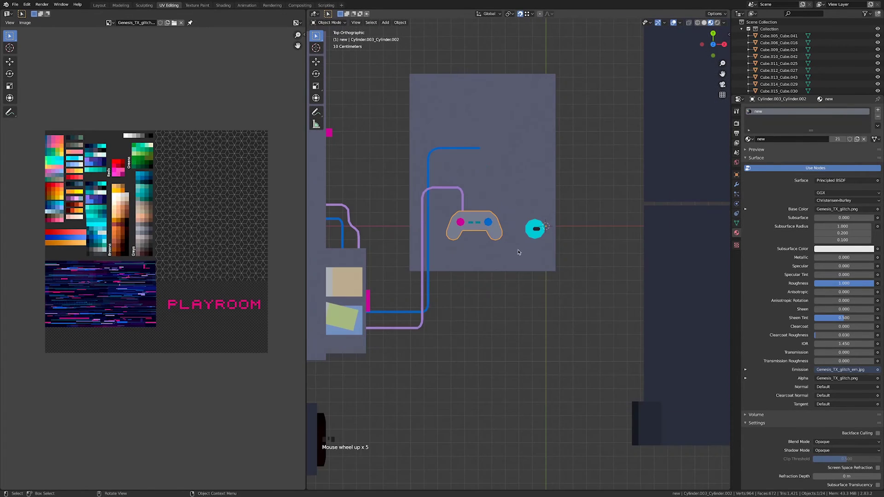
{"action": "right_click", "coordinate": [488, 238]}
{"action": "mouse_move", "coordinate": [500, 249]}
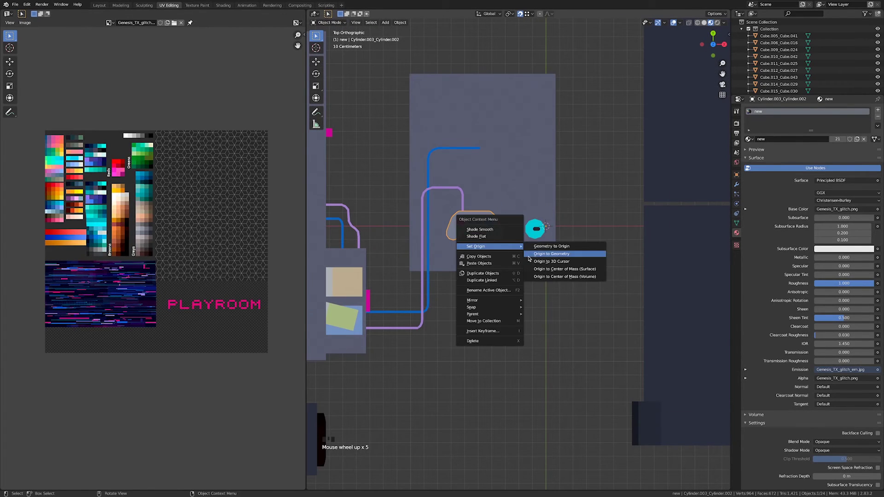
{"action": "left_click", "coordinate": [536, 254]}
Duplicate the game controller, rotate the copy 90 degrees, and place it at the end of the blue cable on the table.
{"action": "key", "text": "shift+d"}
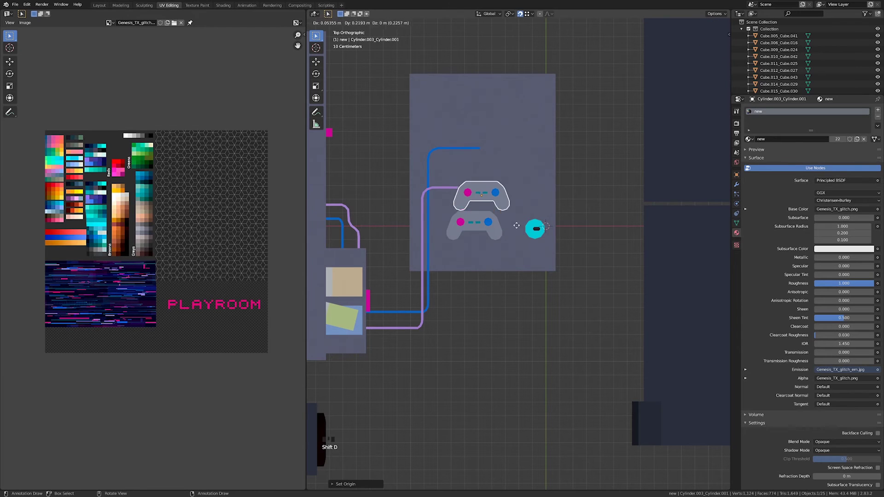
{"action": "type", "text": "r"}
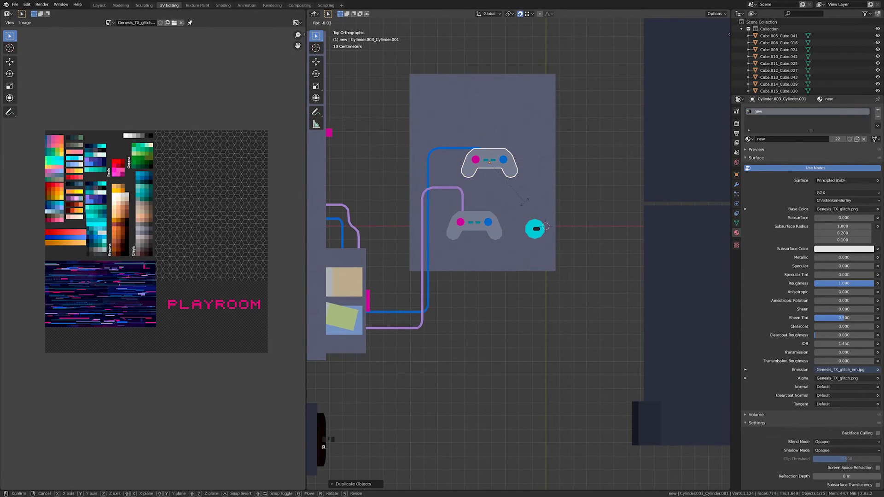
{"action": "type", "text": "90r90"}
{"action": "key", "text": "Return"}
{"action": "key", "text": "g"}
{"action": "key", "text": "y"}
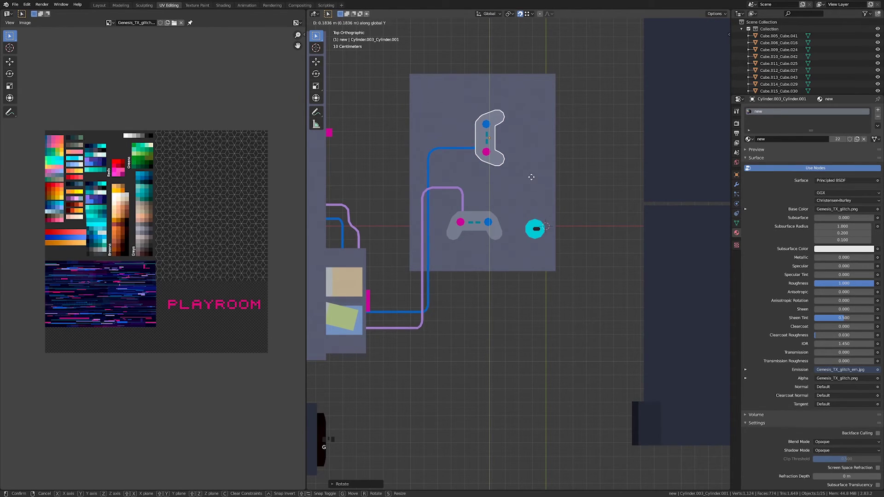
{"action": "left_click", "coordinate": [532, 176]}
Duplicate the cyan can and place the copy near the table edge beyond the rotated controller, about 1 m away along Y.
{"action": "left_click", "coordinate": [535, 228]}
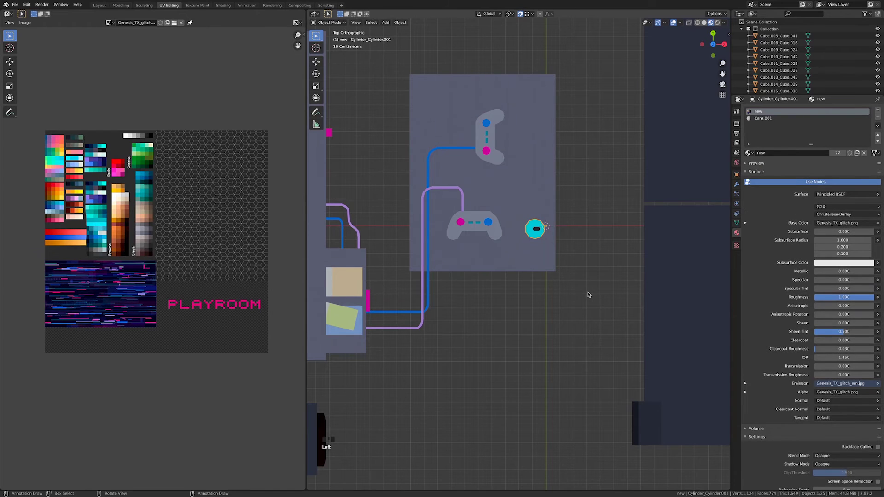
{"action": "key", "text": "shift+d"}
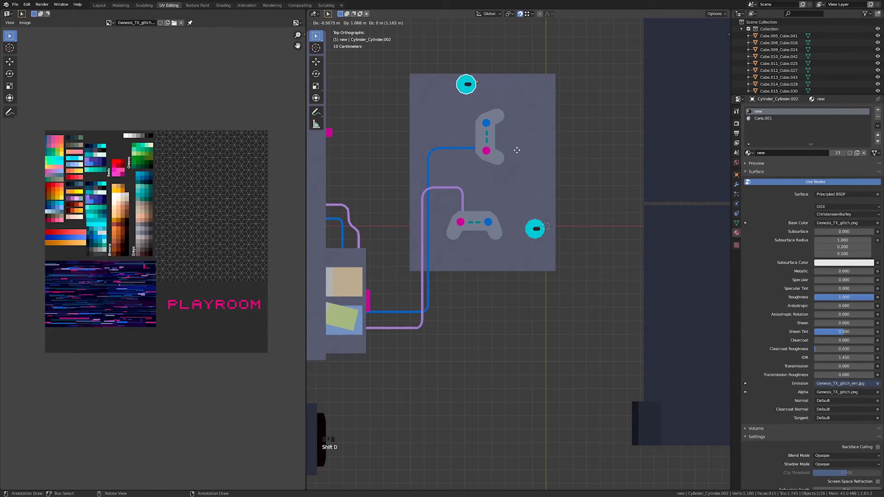
{"action": "left_click", "coordinate": [512, 154]}
Select all faces of the orange-and-white case in the open drawer and unwrap them with Cube Projection.
{"action": "scroll", "coordinate": [513, 155], "scroll_direction": "down", "scroll_amount": 8}
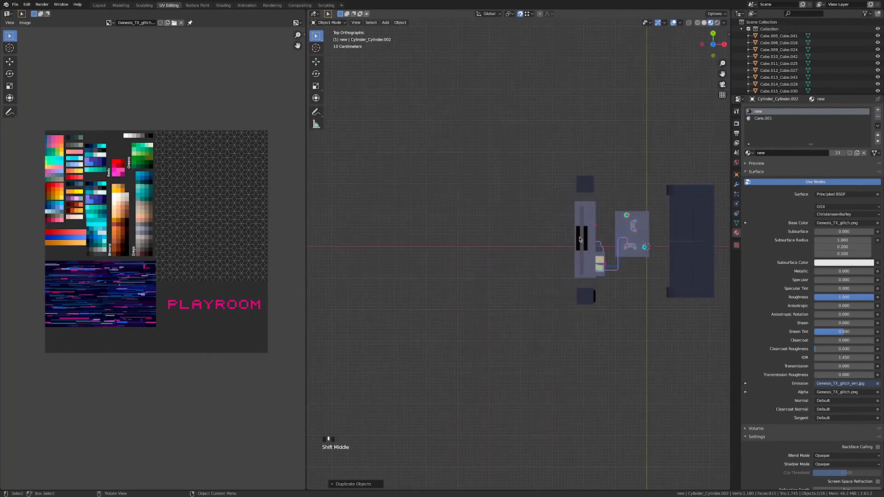
{"action": "middle_click_drag", "start_coordinate": [511, 165], "coordinate": [534, 299]}
{"action": "scroll", "coordinate": [515, 239], "scroll_direction": "up", "scroll_amount": 12}
{"action": "left_click", "coordinate": [588, 193]}
{"action": "key", "text": "Tab"}
{"action": "key", "text": "a"}
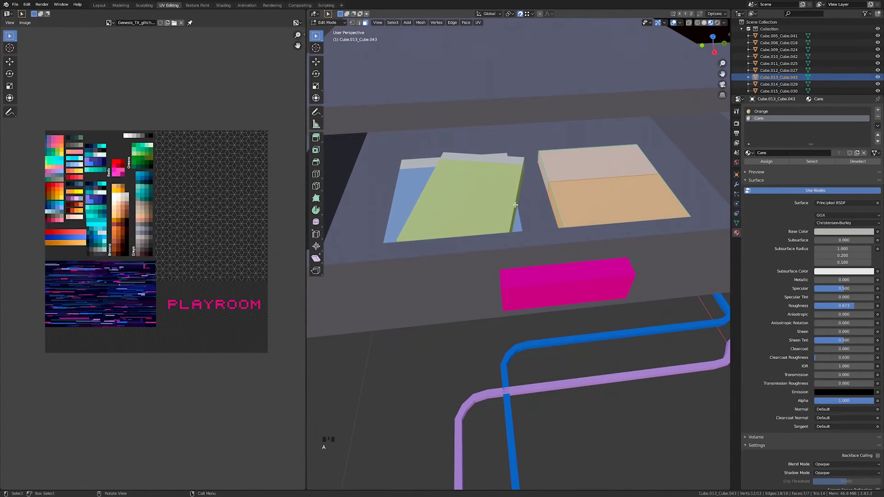
{"action": "key", "text": "u"}
{"action": "left_click", "coordinate": [581, 220]}
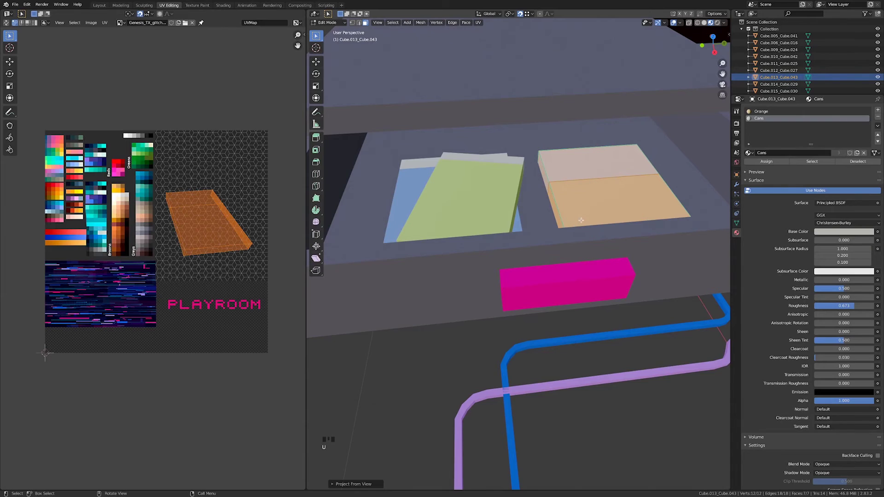
{"action": "key", "text": "u"}
{"action": "left_click", "coordinate": [595, 185]}
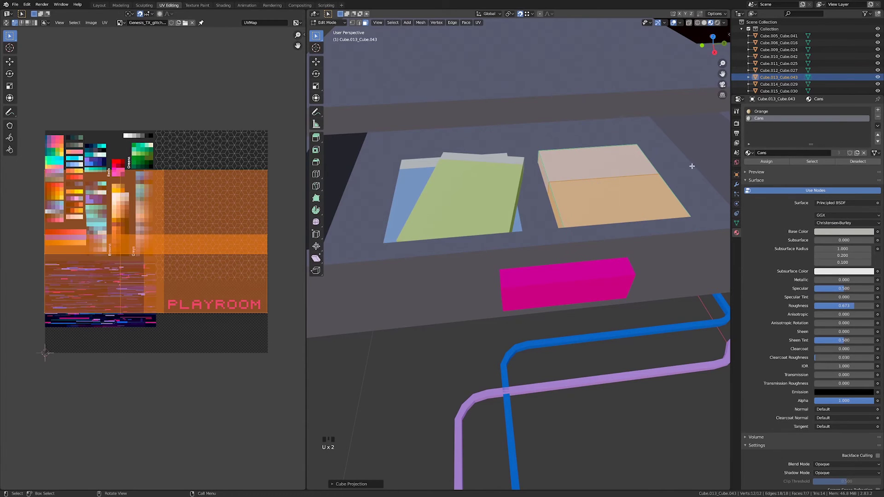
Replace the case's Cans material with "new" and shrink and move its UVs onto the atlas's hexagon pattern.
{"action": "left_click", "coordinate": [749, 154]}
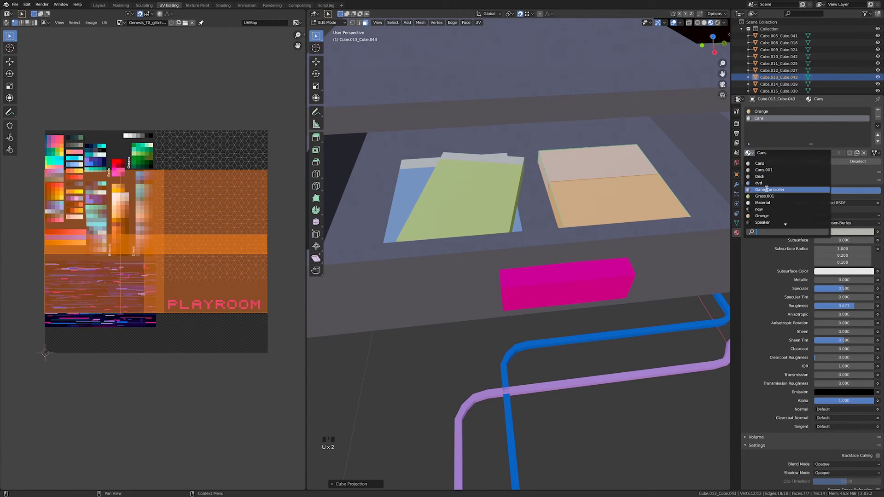
{"action": "left_click", "coordinate": [760, 209]}
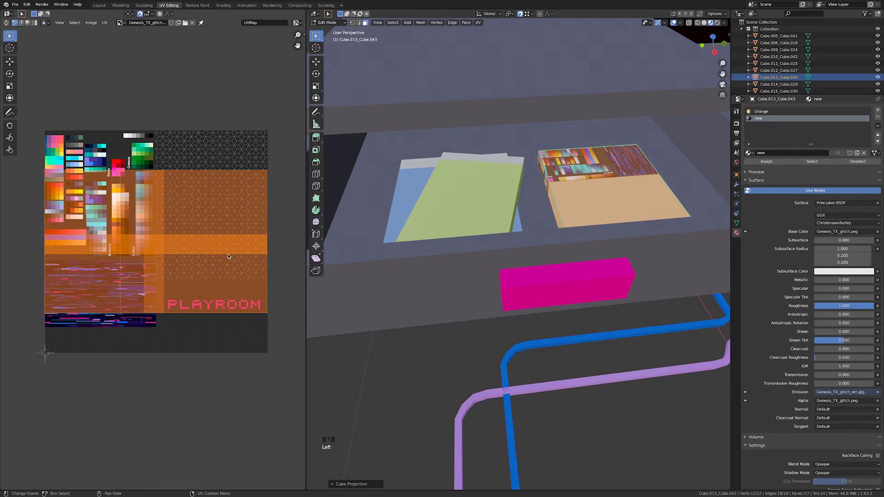
{"action": "key", "text": "s"}
{"action": "left_click", "coordinate": [189, 251]}
{"action": "key", "text": "g"}
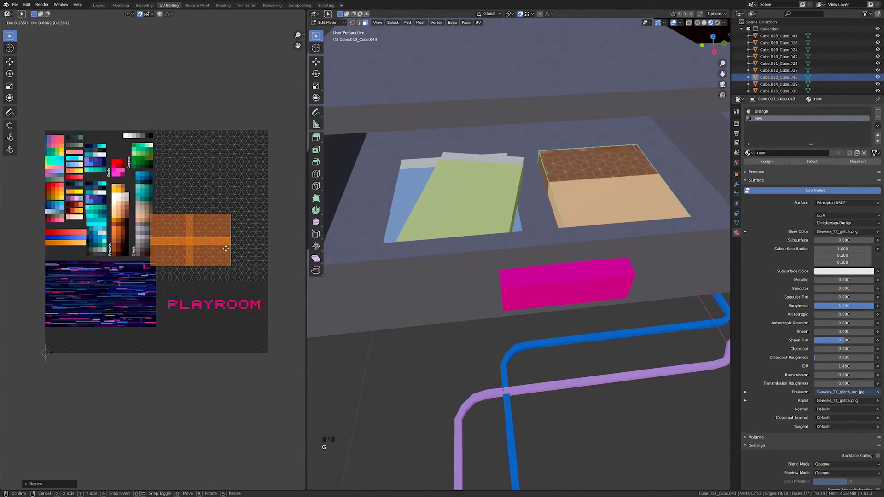
{"action": "left_click", "coordinate": [246, 248]}
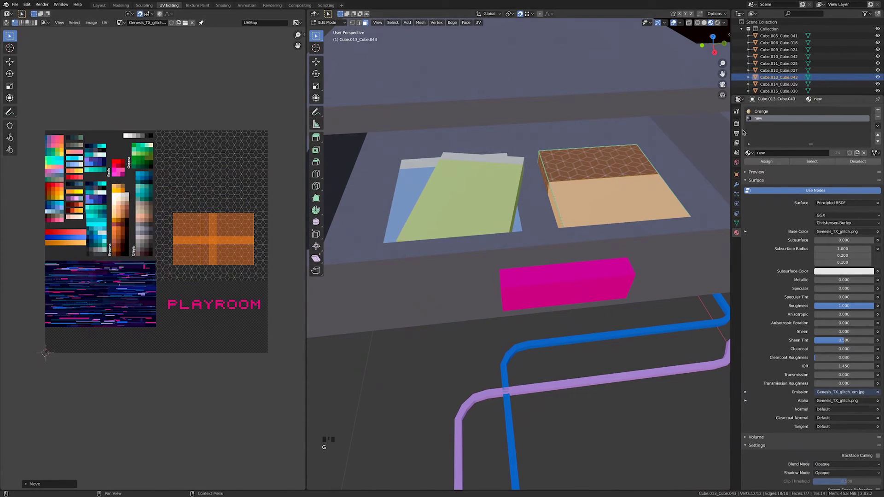
Assign the "new" material to all faces of the orange case in the drawer.
{"action": "left_click", "coordinate": [762, 111]}
{"action": "left_click", "coordinate": [759, 118]}
{"action": "left_click", "coordinate": [767, 161]}
{"action": "key", "text": "Tab"}
Assign "new" to all faces of the green case and unwrap them with Cube Projection.
{"action": "left_click", "coordinate": [484, 191]}
{"action": "key", "text": "Tab"}
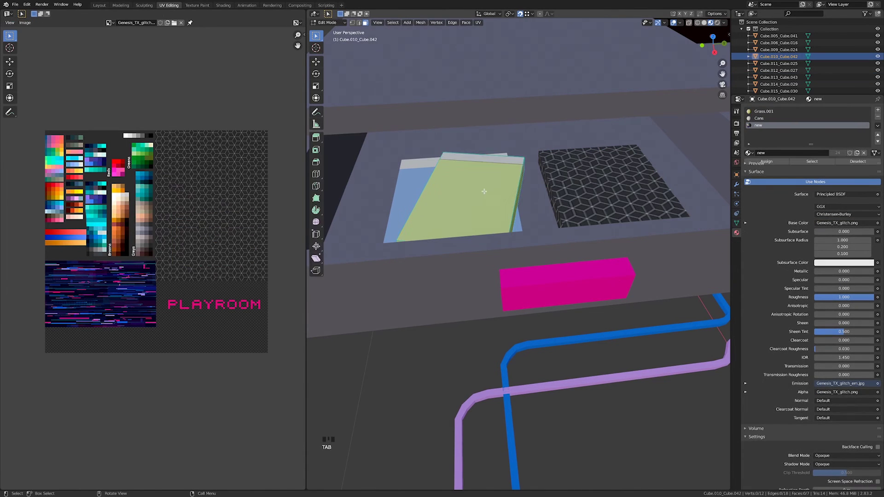
{"action": "key", "text": "a"}
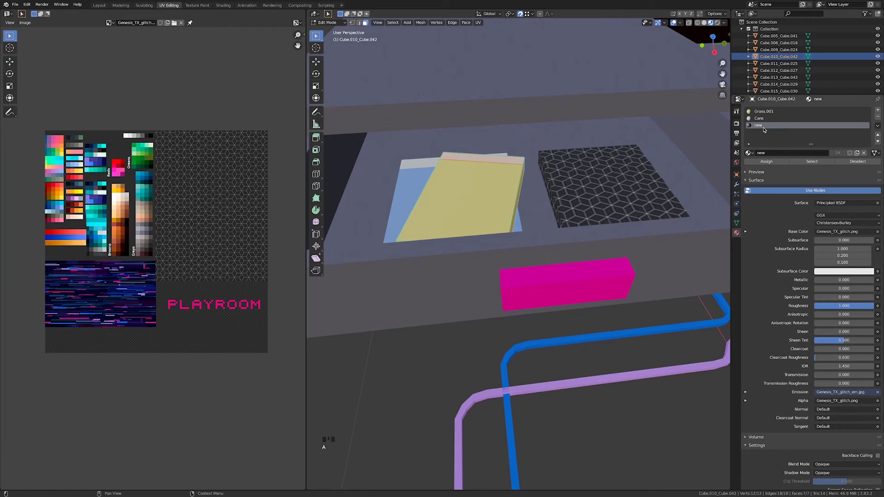
{"action": "key", "text": "u"}
{"action": "left_click", "coordinate": [468, 194]}
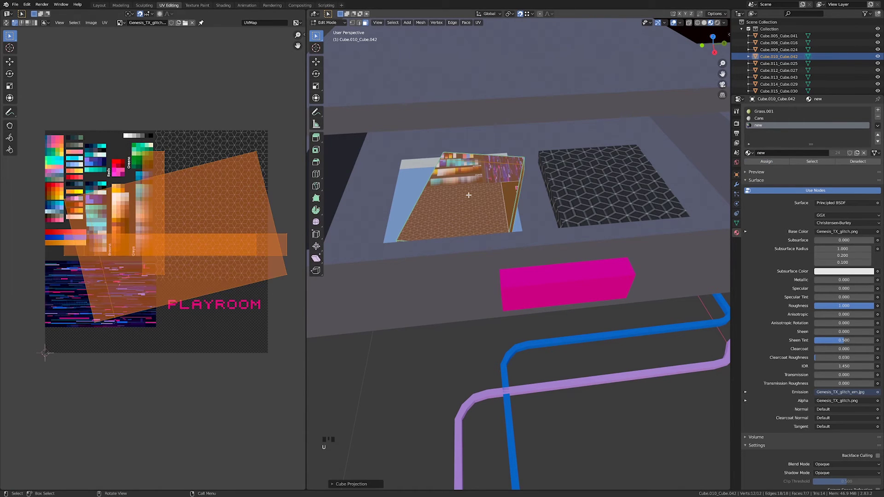
{"action": "key", "text": "u"}
{"action": "left_click", "coordinate": [467, 219]}
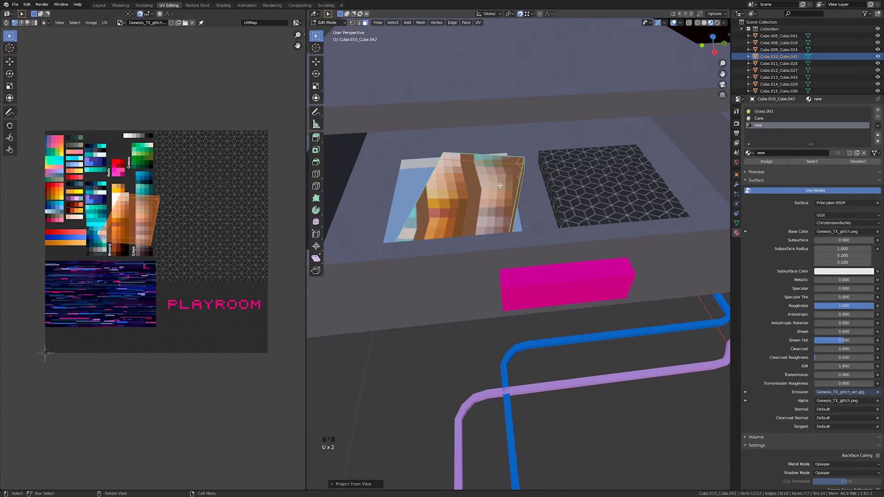
{"action": "key", "text": "u"}
{"action": "left_click", "coordinate": [510, 170]}
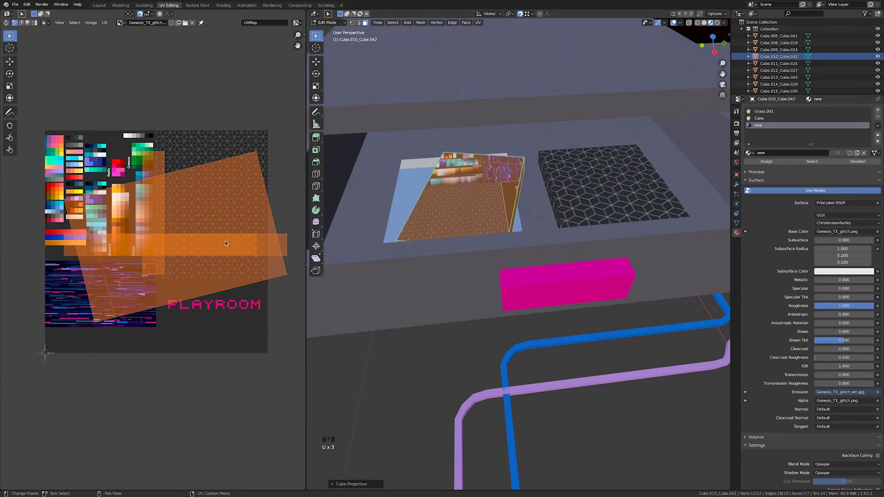
Shrink the green case's UVs and move them onto the atlas's hexagon pattern.
{"action": "key", "text": "s"}
{"action": "left_click", "coordinate": [199, 259]}
{"action": "key", "text": "g"}
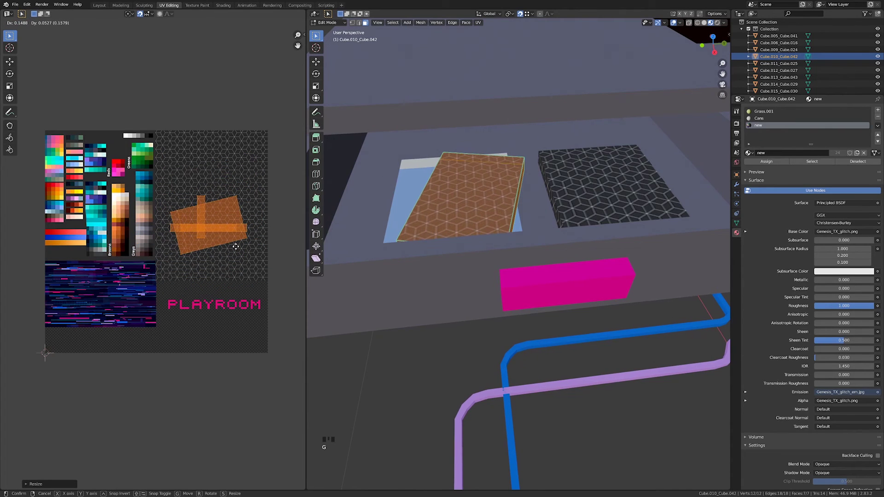
{"action": "left_click", "coordinate": [236, 246]}
{"action": "key", "text": "Tab"}
Replace the blue case's Cans material with "new" and unwrap all its faces with Cube Projection.
{"action": "left_click", "coordinate": [411, 187]}
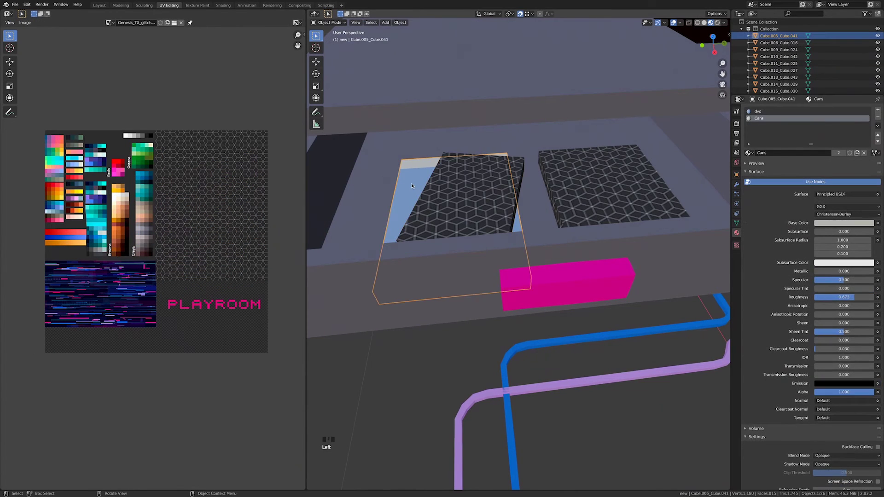
{"action": "key", "text": "Tab"}
{"action": "key", "text": "a"}
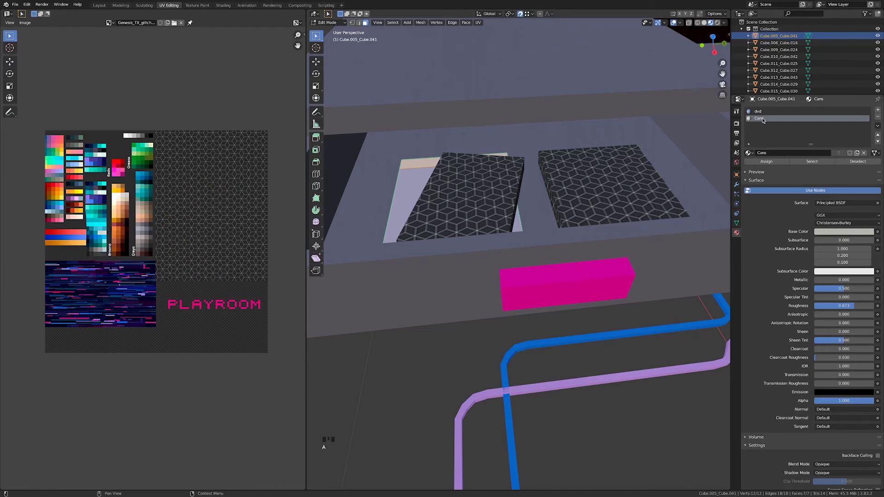
{"action": "left_click", "coordinate": [749, 153]}
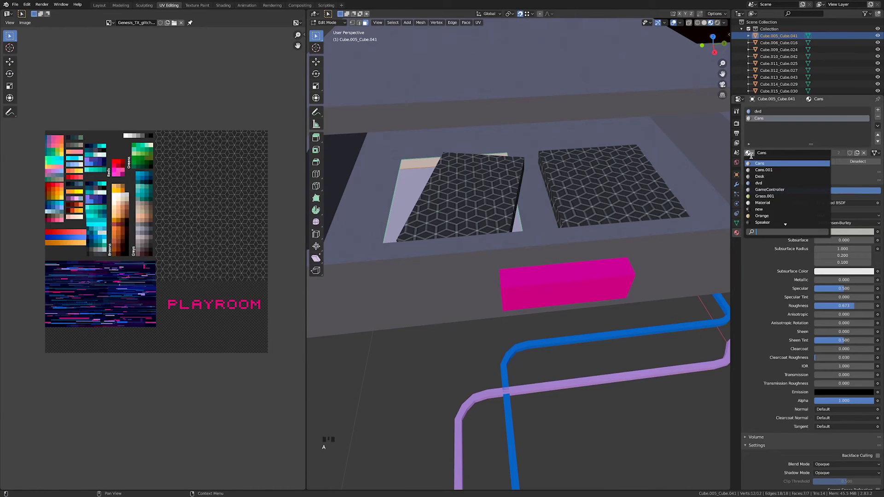
{"action": "left_click", "coordinate": [751, 162]}
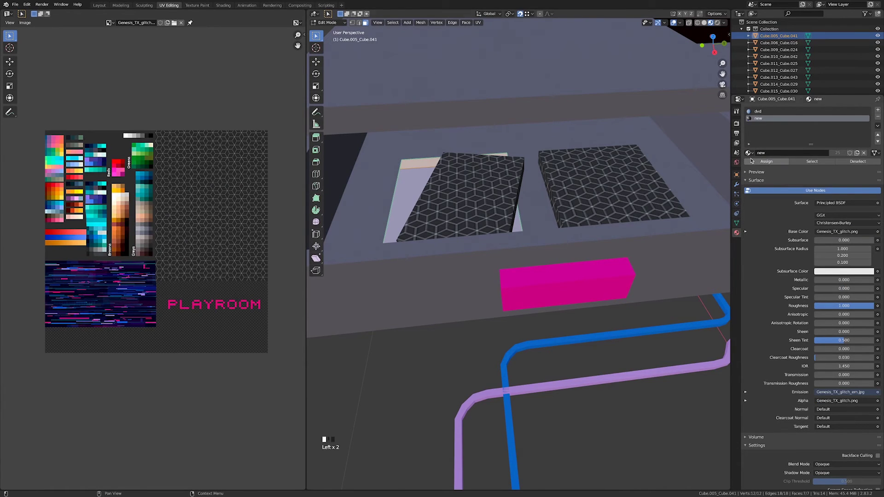
{"action": "key", "text": "a"}
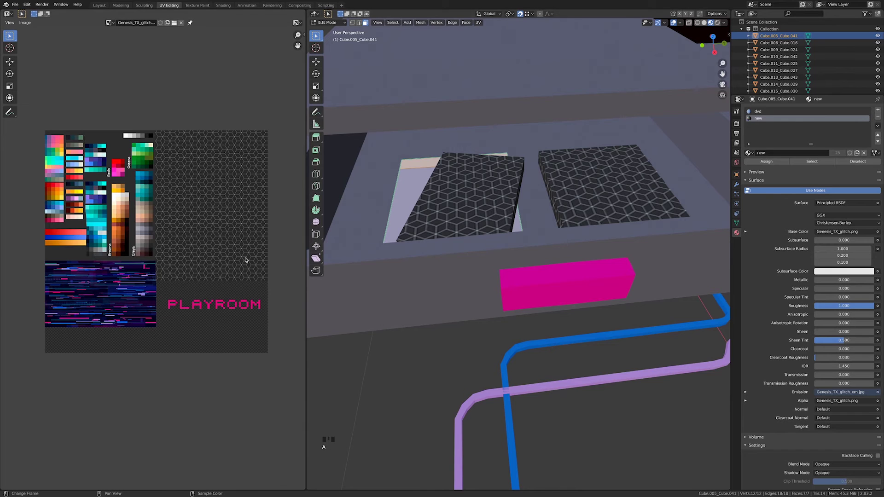
{"action": "key", "text": "u"}
{"action": "left_click", "coordinate": [579, 232]}
Shrink the blue case's UVs to a tiny size and place them on a cyan swatch of the atlas.
{"action": "key", "text": "s"}
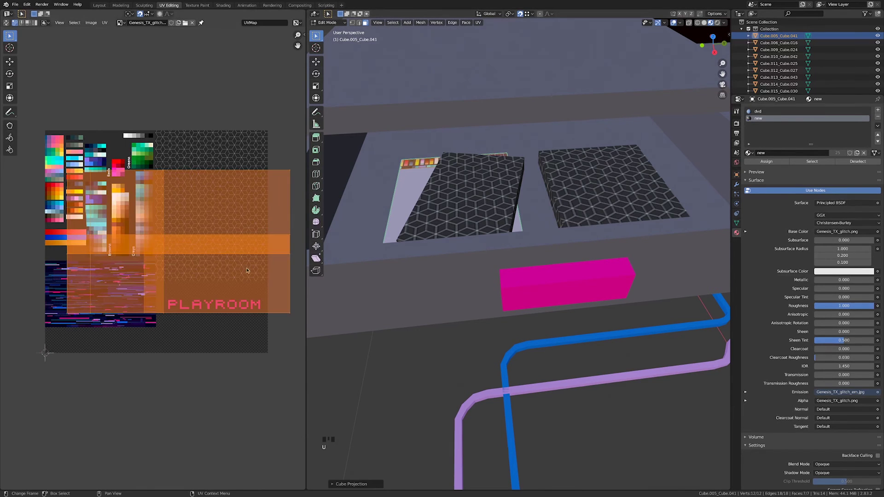
{"action": "left_click", "coordinate": [189, 256]}
{"action": "key", "text": "s"}
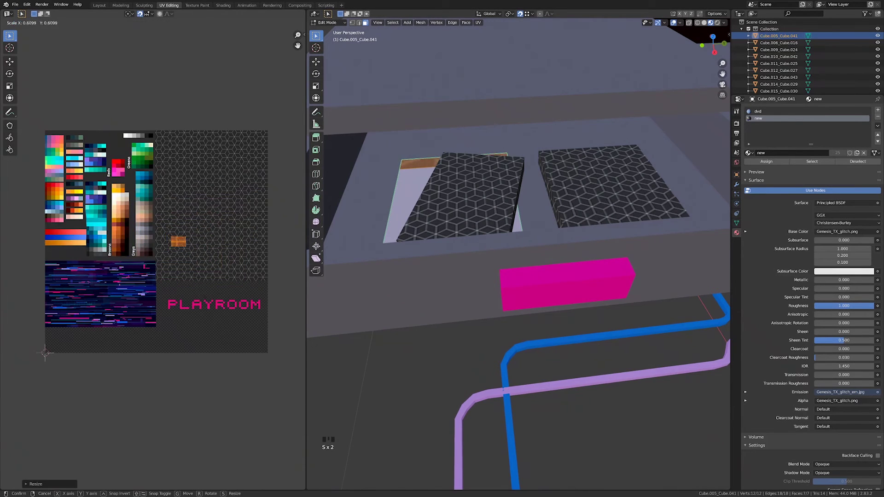
{"action": "left_click", "coordinate": [184, 250]}
{"action": "middle_click_drag", "start_coordinate": [185, 252], "coordinate": [192, 268]}
{"action": "key", "text": "g"}
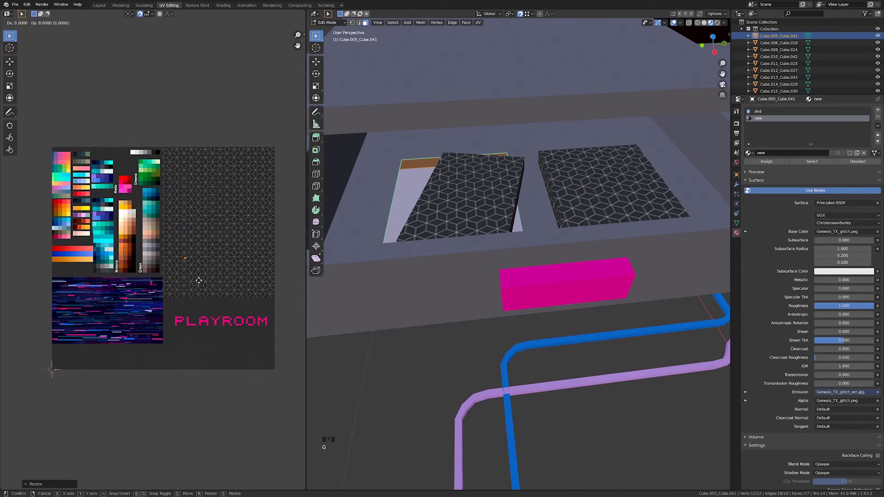
{"action": "left_click", "coordinate": [52, 369]}
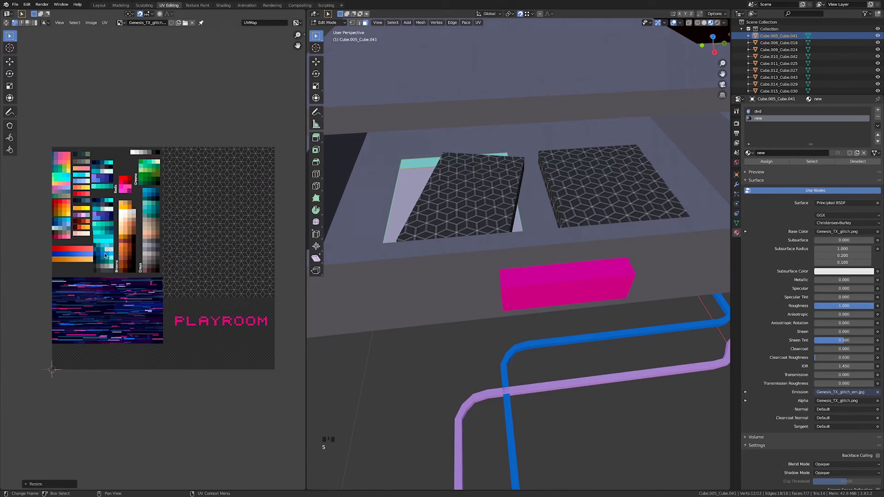
{"action": "key", "text": "Tab"}
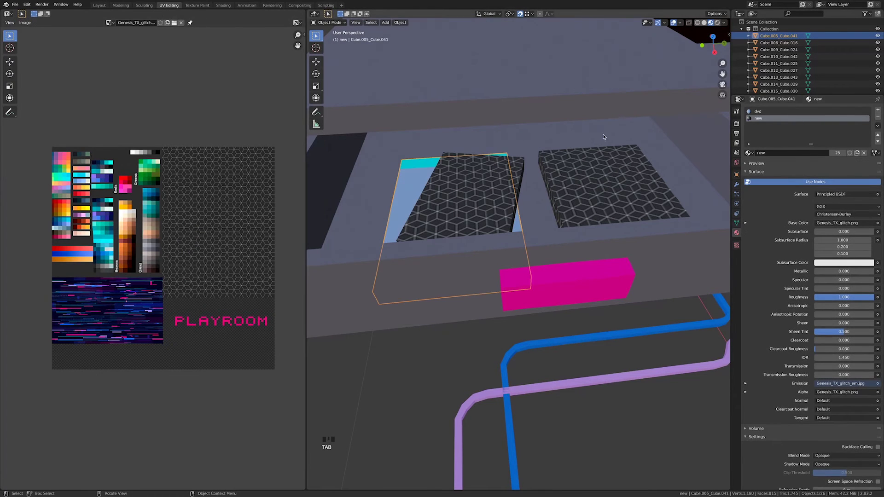
Assign the "new" material to all faces of the blue case, including those using the dvd material.
{"action": "key", "text": "Tab"}
{"action": "left_click", "coordinate": [758, 111]}
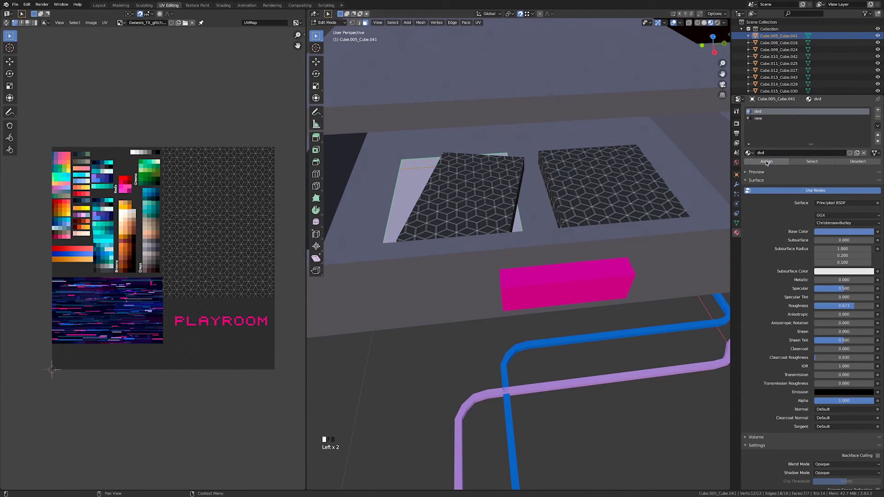
{"action": "left_click", "coordinate": [760, 119]}
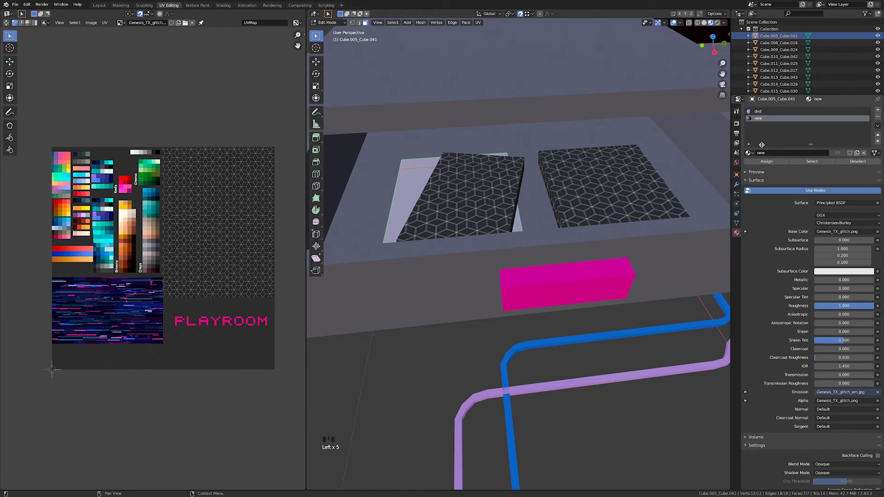
{"action": "left_click", "coordinate": [763, 162]}
{"action": "key", "text": "Tab"}
Duplicate the speaker's two hexagonal cones and shift the copy along Y toward the other speaker in top view.
{"action": "scroll", "coordinate": [488, 293], "scroll_direction": "down", "scroll_amount": 9}
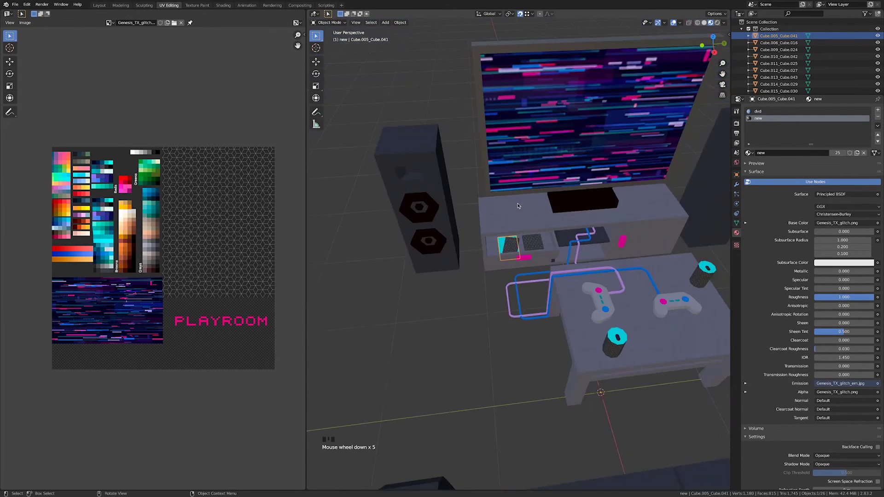
{"action": "middle_click_drag", "start_coordinate": [489, 294], "coordinate": [529, 312]}
{"action": "scroll", "coordinate": [429, 217], "scroll_direction": "up", "scroll_amount": 3}
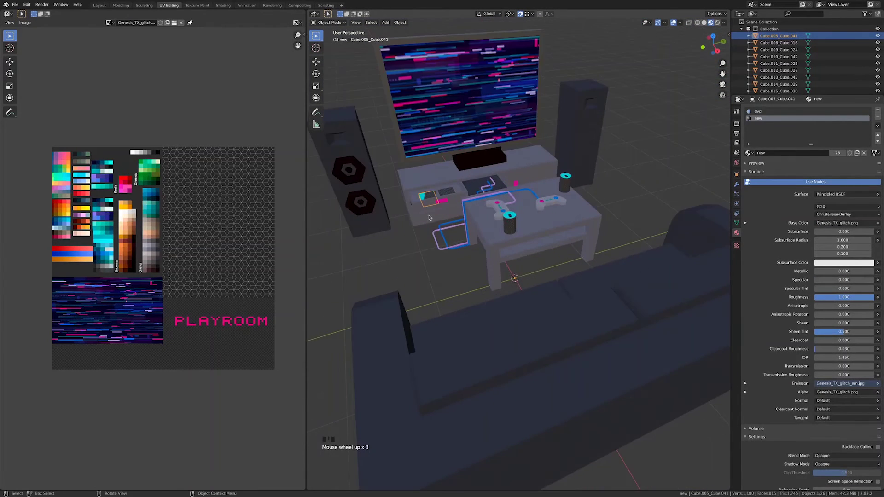
{"action": "left_click", "coordinate": [360, 177], "text": "shift"}
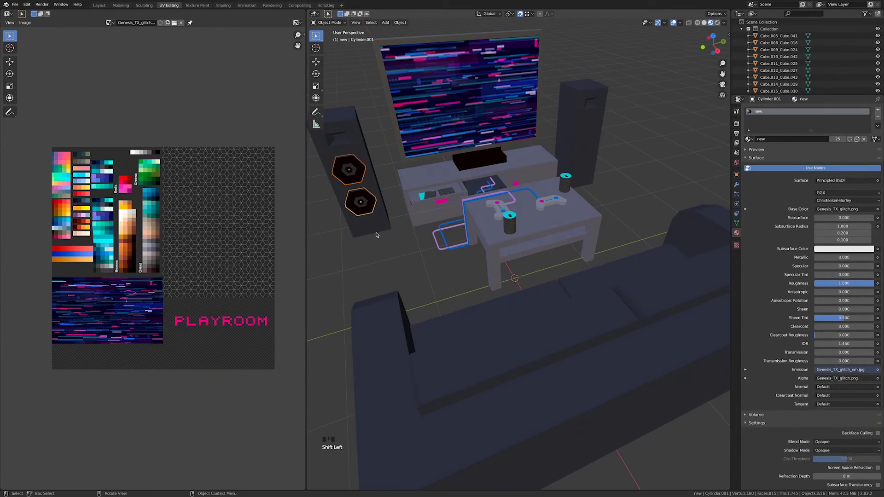
{"action": "key", "text": "KP_7"}
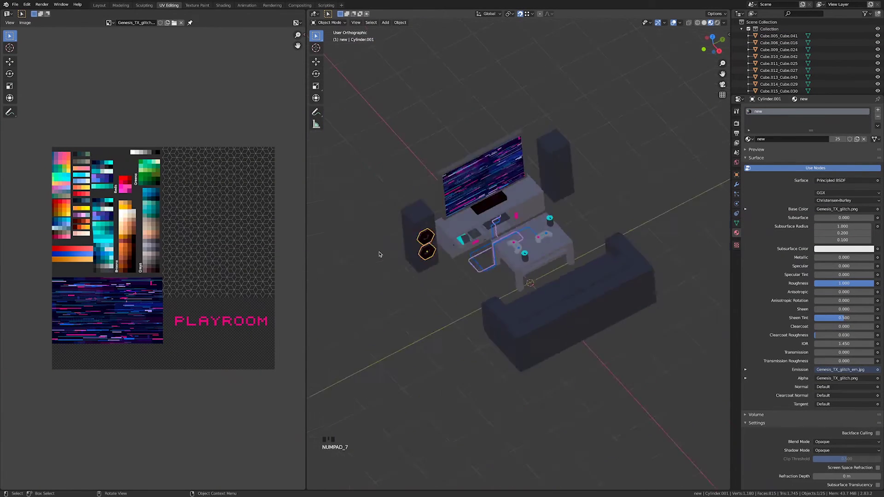
{"action": "key", "text": "shift+d"}
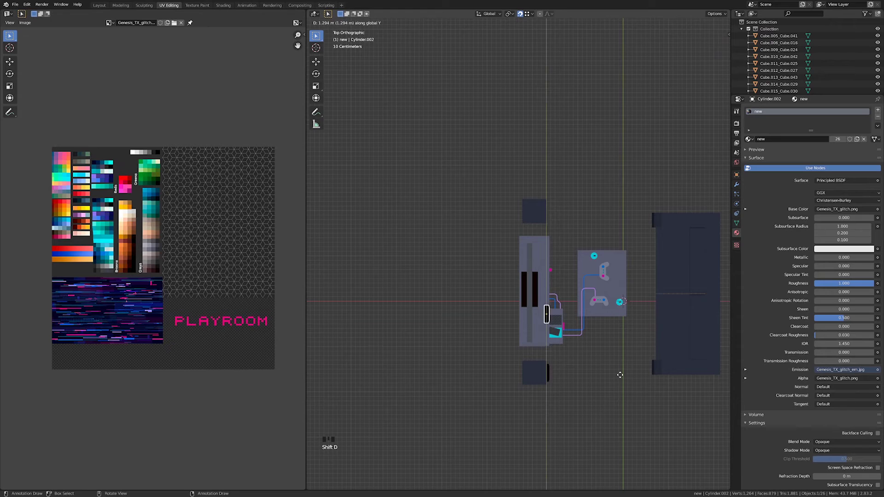
{"action": "left_click", "coordinate": [624, 250]}
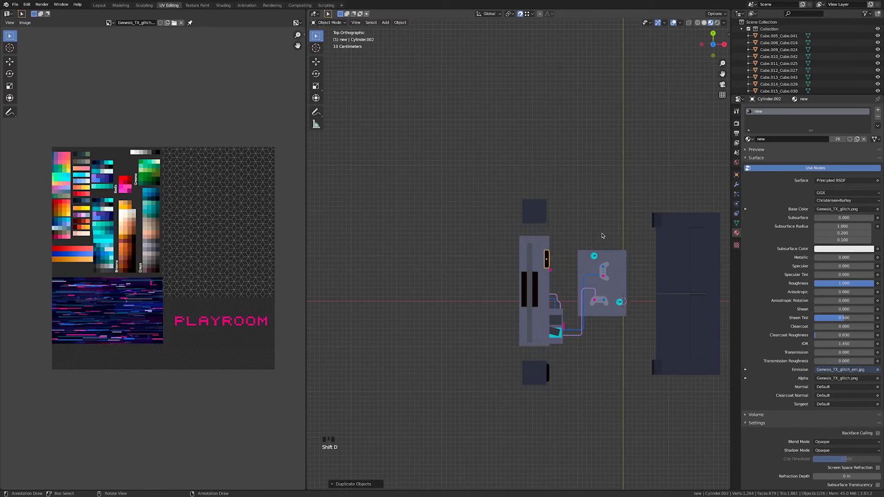
Move the duplicated cones onto the front of the second speaker and center them along Y.
{"action": "key", "text": "g"}
{"action": "left_click", "coordinate": [603, 184]}
{"action": "scroll", "coordinate": [602, 184], "scroll_direction": "up", "scroll_amount": 6}
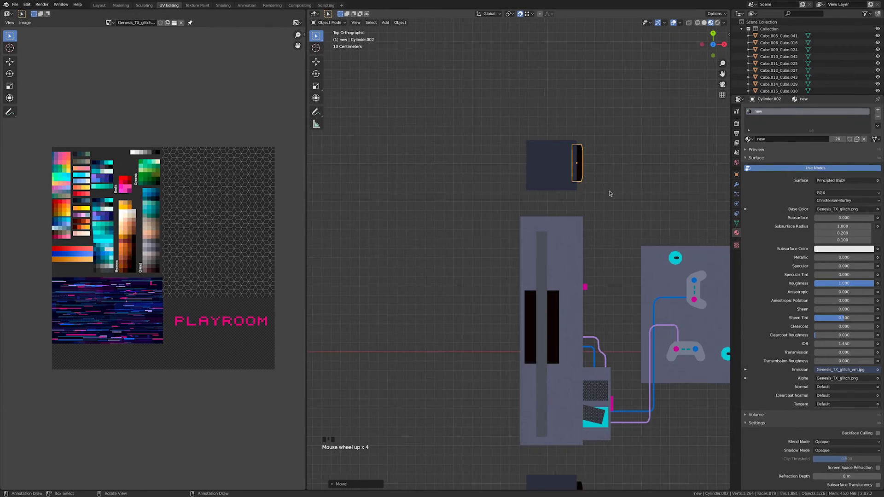
{"action": "key", "text": "g"}
{"action": "key", "text": "y"}
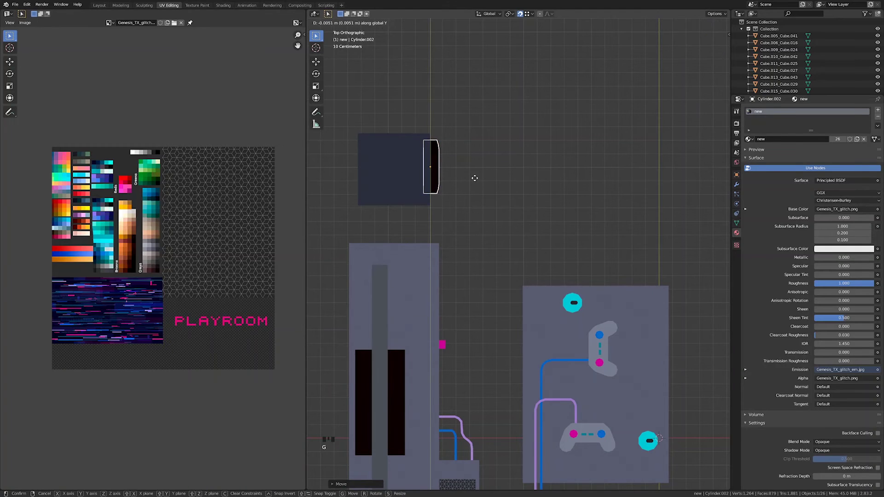
{"action": "left_click", "coordinate": [474, 179]}
Select every object in the scene and collapse the Collection and "new" collections in the outliner.
{"action": "scroll", "coordinate": [477, 187], "scroll_direction": "down", "scroll_amount": 6}
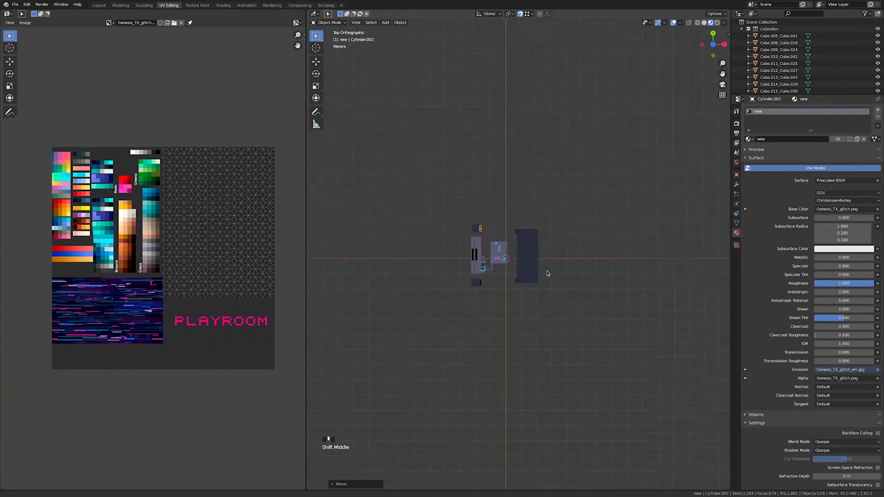
{"action": "middle_click_drag", "start_coordinate": [477, 187], "coordinate": [571, 296]}
{"action": "scroll", "coordinate": [561, 276], "scroll_direction": "up", "scroll_amount": 4}
{"action": "scroll", "coordinate": [618, 293], "scroll_direction": "down", "scroll_amount": 4}
{"action": "scroll", "coordinate": [532, 300], "scroll_direction": "up", "scroll_amount": 2}
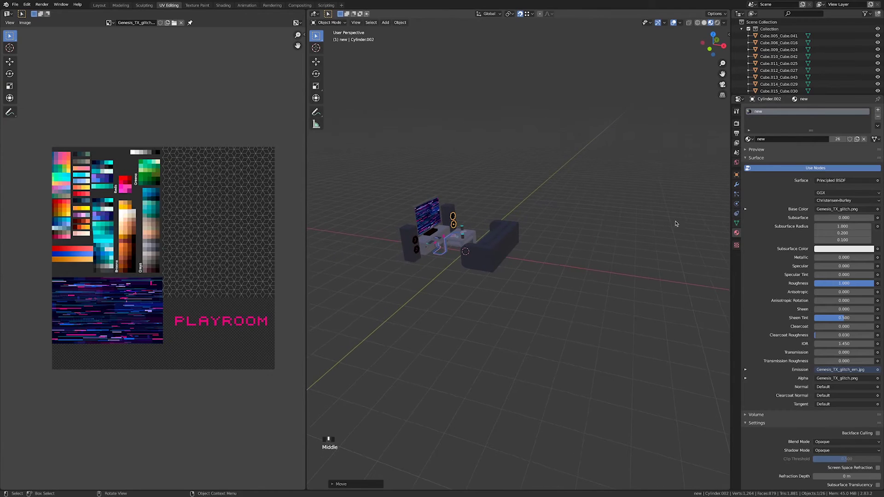
{"action": "scroll", "coordinate": [778, 50], "scroll_direction": "down", "scroll_amount": 3}
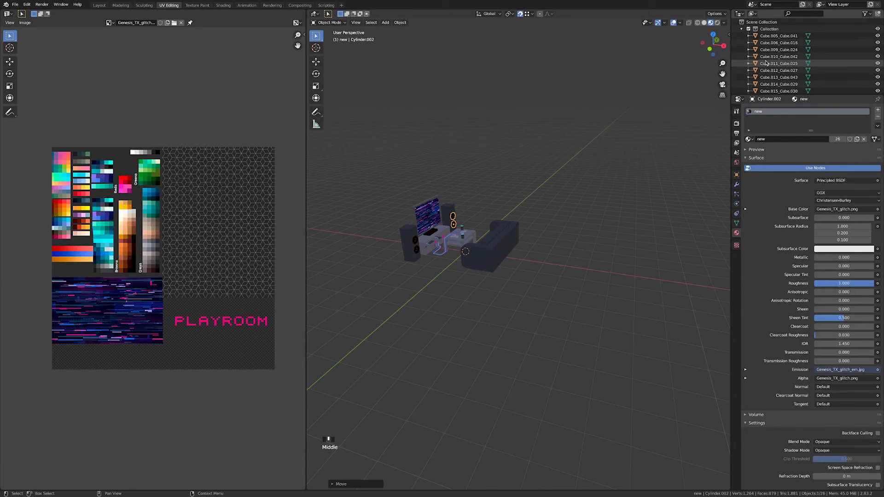
{"action": "key", "text": "a"}
{"action": "middle_click_drag", "start_coordinate": [527, 271], "coordinate": [662, 158]}
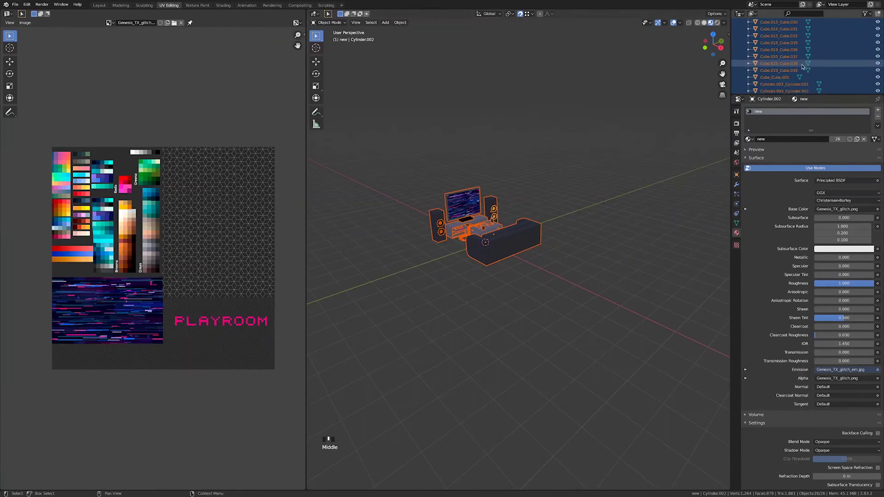
{"action": "scroll", "coordinate": [791, 70], "scroll_direction": "down", "scroll_amount": 3}
{"action": "scroll", "coordinate": [790, 70], "scroll_direction": "up", "scroll_amount": 10}
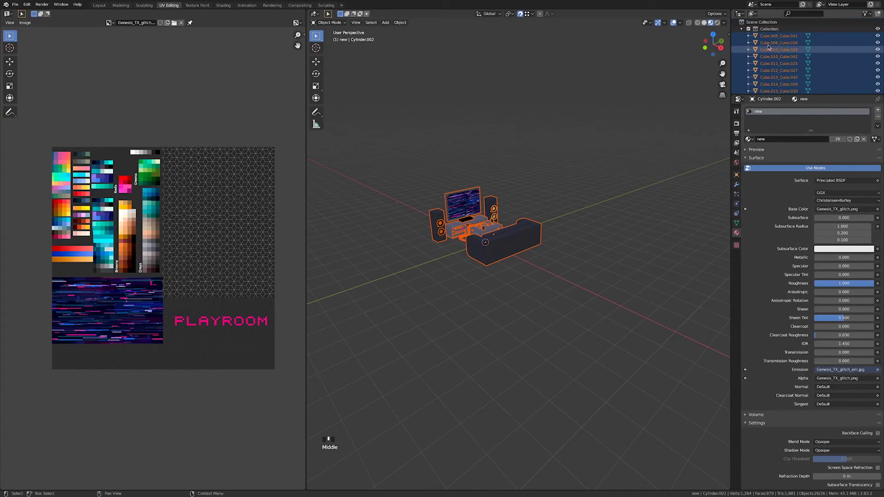
{"action": "left_click", "coordinate": [742, 29]}
{"action": "left_click", "coordinate": [742, 36]}
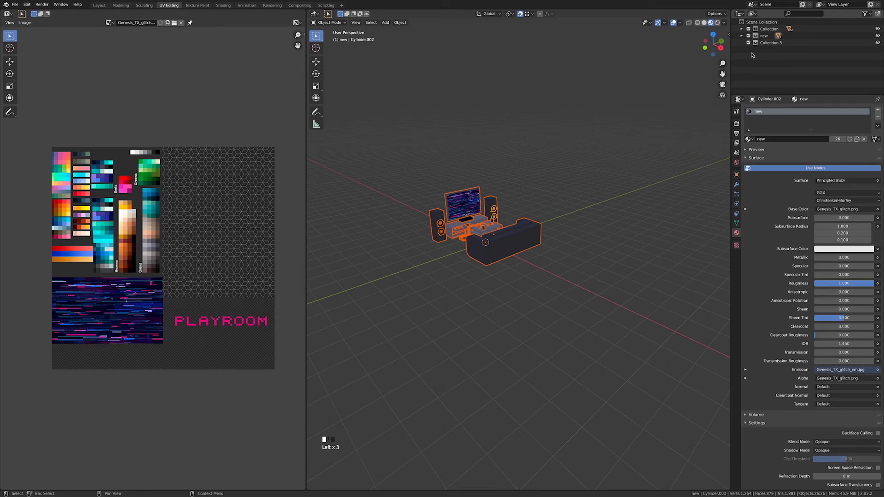
Examine the retextured game room from the side, covering the TV stand, speakers, table and sofa.
{"action": "middle_click_drag", "start_coordinate": [568, 197], "coordinate": [509, 191]}
{"action": "scroll", "coordinate": [509, 192], "scroll_direction": "up", "scroll_amount": 4}
{"action": "middle_click_drag", "start_coordinate": [600, 221], "coordinate": [449, 278], "text": "shift"}
{"action": "middle_click_drag", "start_coordinate": [530, 230], "coordinate": [627, 236], "text": "shift"}
{"action": "middle_click_drag", "start_coordinate": [482, 348], "coordinate": [413, 284], "text": "shift"}
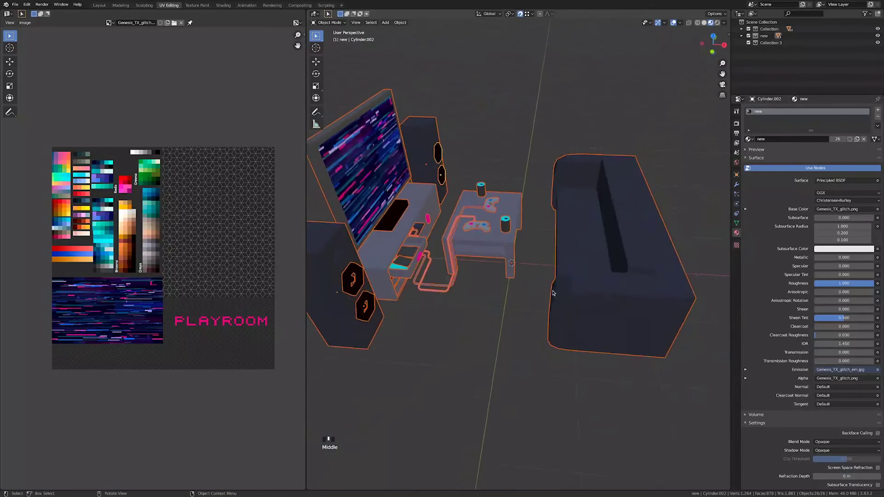
{"action": "scroll", "coordinate": [413, 284], "scroll_direction": "up", "scroll_amount": 4}
{"action": "scroll", "coordinate": [449, 263], "scroll_direction": "down", "scroll_amount": 3}
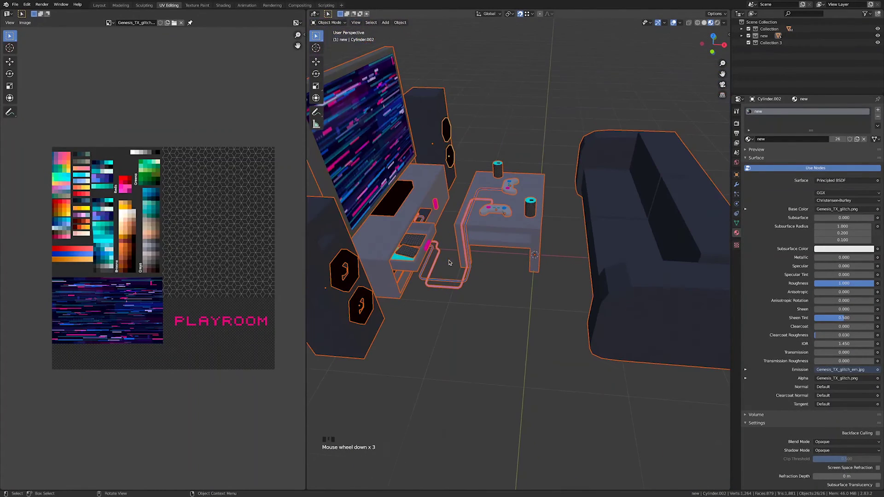
{"action": "scroll", "coordinate": [603, 184], "scroll_direction": "down", "scroll_amount": 5}
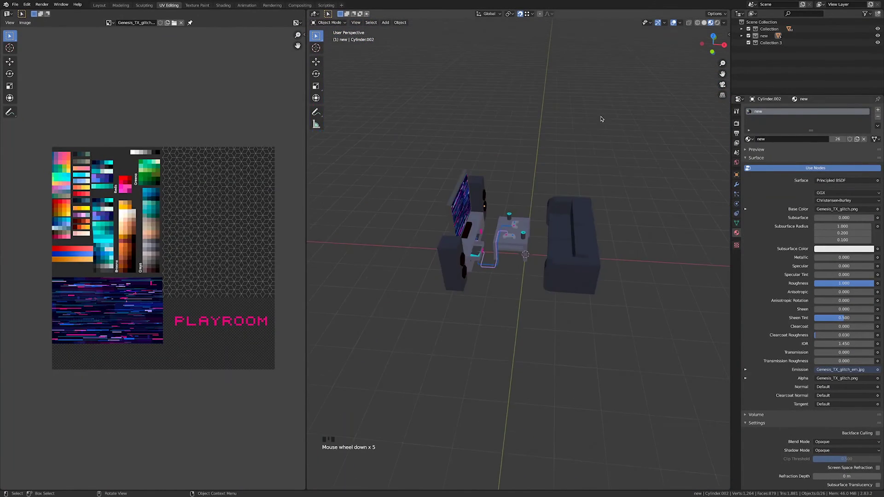
Move the sofa along the X axis, farther away from the table, in top view.
{"action": "middle_click_drag", "start_coordinate": [580, 187], "coordinate": [547, 211], "text": "shift"}
{"action": "key", "text": "KP_7"}
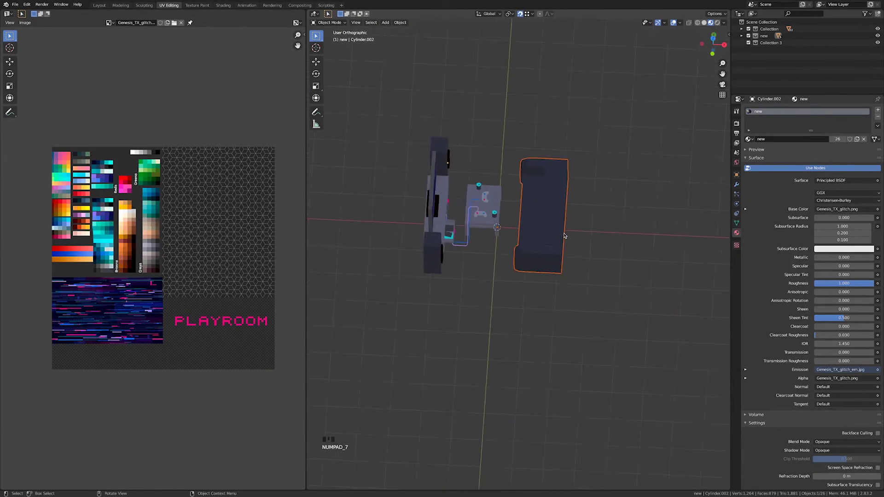
{"action": "scroll", "coordinate": [565, 236], "scroll_direction": "up", "scroll_amount": 2}
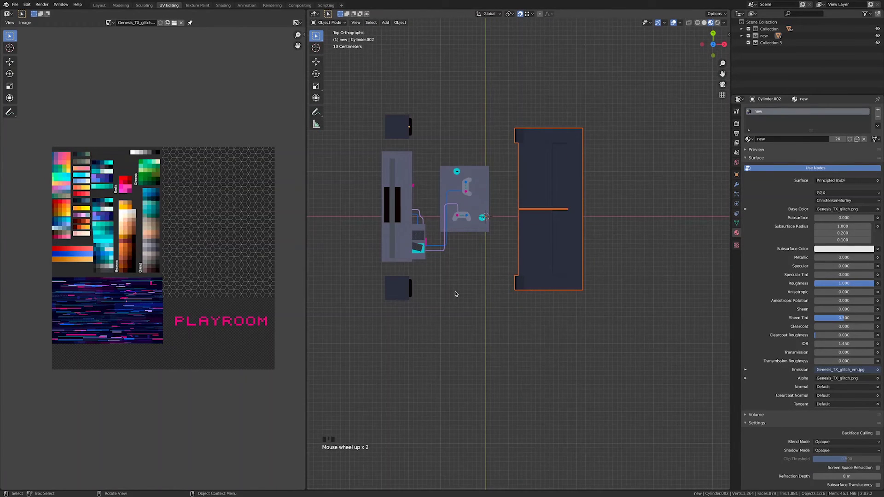
{"action": "key", "text": "g"}
{"action": "key", "text": "x"}
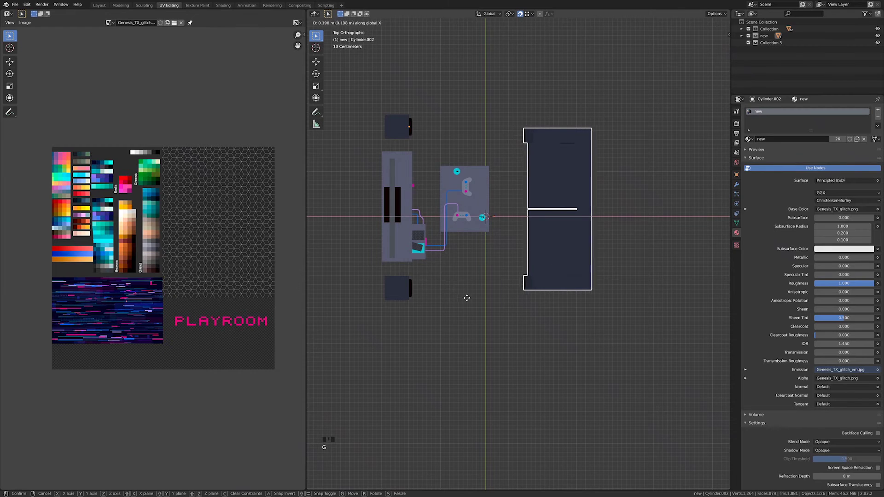
{"action": "left_click", "coordinate": [477, 301]}
Select the TV stand group and both speakers without the cables, using see-through solid shading, and move them along X away from the table.
{"action": "middle_click_drag", "start_coordinate": [477, 304], "coordinate": [443, 213], "text": "shift"}
{"action": "left_click_drag", "start_coordinate": [396, 72], "coordinate": [431, 354]}
{"action": "scroll", "coordinate": [423, 333], "scroll_direction": "up", "scroll_amount": 2}
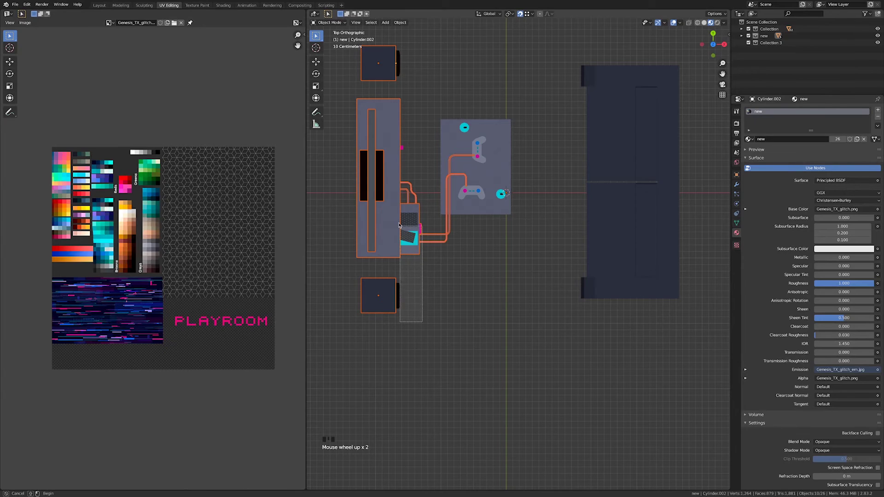
{"action": "middle_click_drag", "start_coordinate": [440, 273], "coordinate": [488, 256], "text": "shift"}
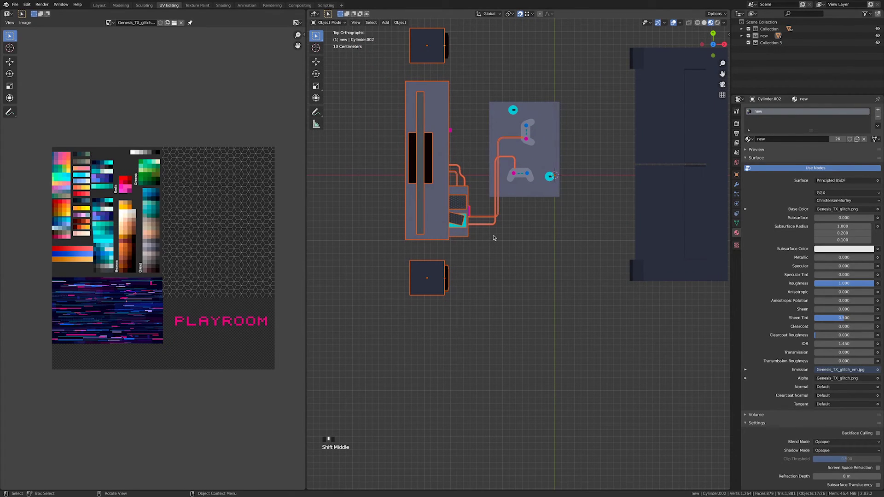
{"action": "left_click", "coordinate": [486, 223], "text": "ctrl"}
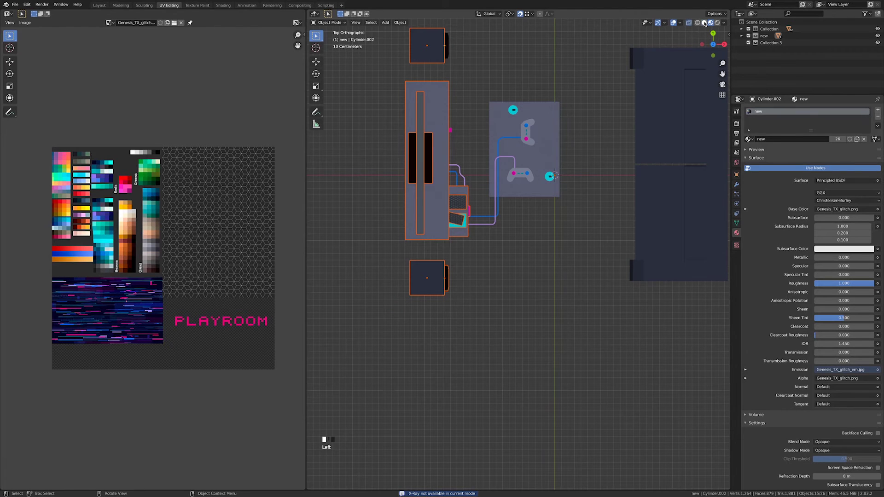
{"action": "left_click", "coordinate": [704, 23]}
{"action": "left_click_drag", "start_coordinate": [466, 351], "coordinate": [392, 21], "text": "shift"}
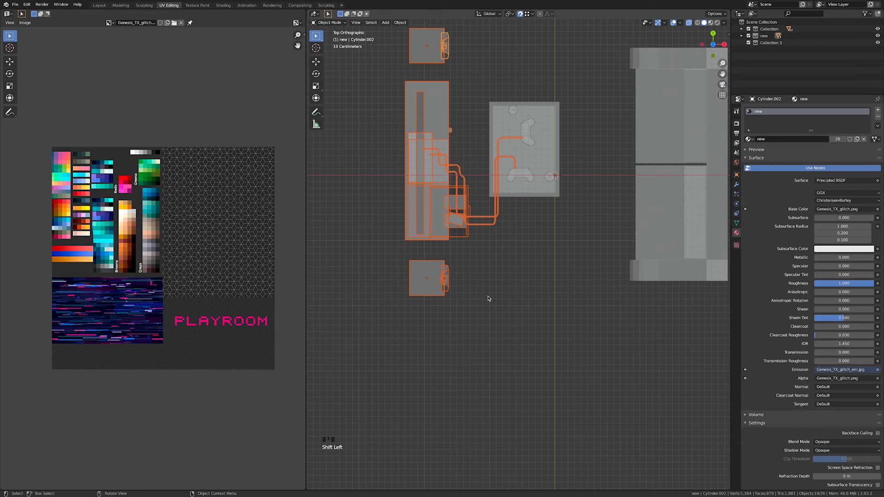
{"action": "left_click_drag", "start_coordinate": [476, 198], "coordinate": [477, 197], "text": "ctrl"}
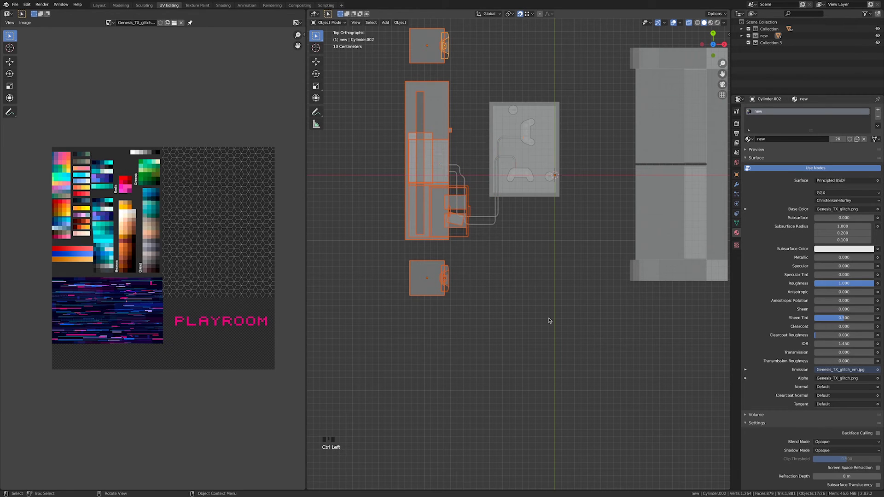
{"action": "key", "text": "g"}
{"action": "key", "text": "x"}
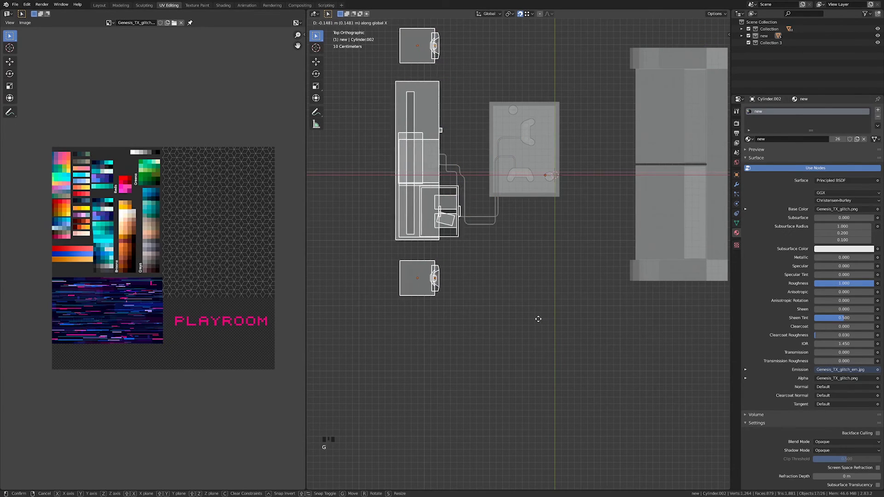
{"action": "left_click", "coordinate": [535, 322]}
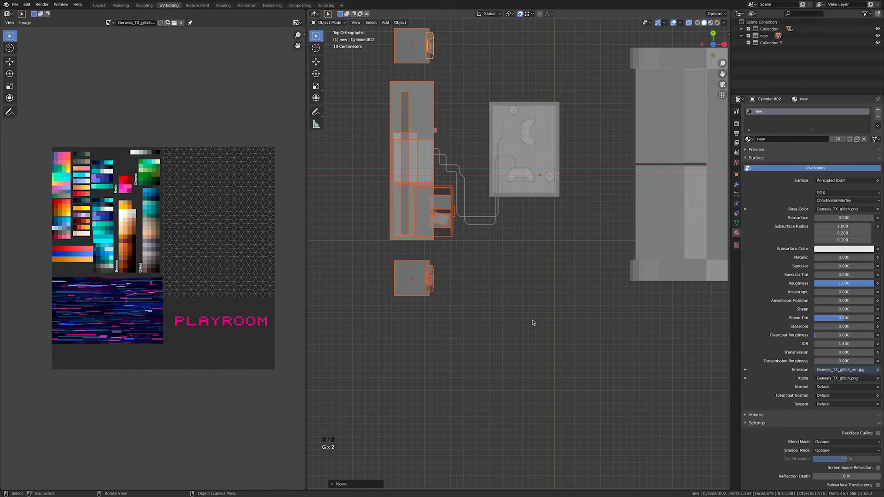
Restore Material Preview shading in the viewport and join all the game-room props into a single object.
{"action": "middle_click_drag", "start_coordinate": [533, 322], "coordinate": [532, 272]}
{"action": "scroll", "coordinate": [479, 283], "scroll_direction": "down", "scroll_amount": 3}
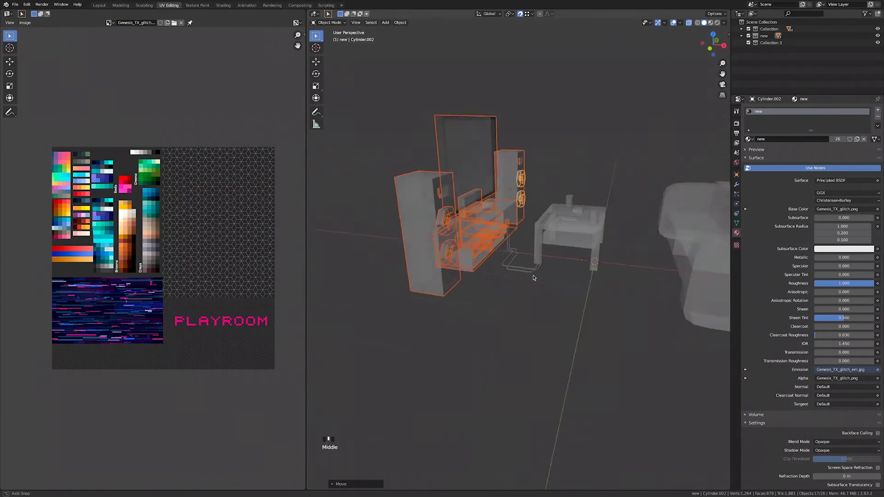
{"action": "scroll", "coordinate": [538, 272], "scroll_direction": "down", "scroll_amount": 5}
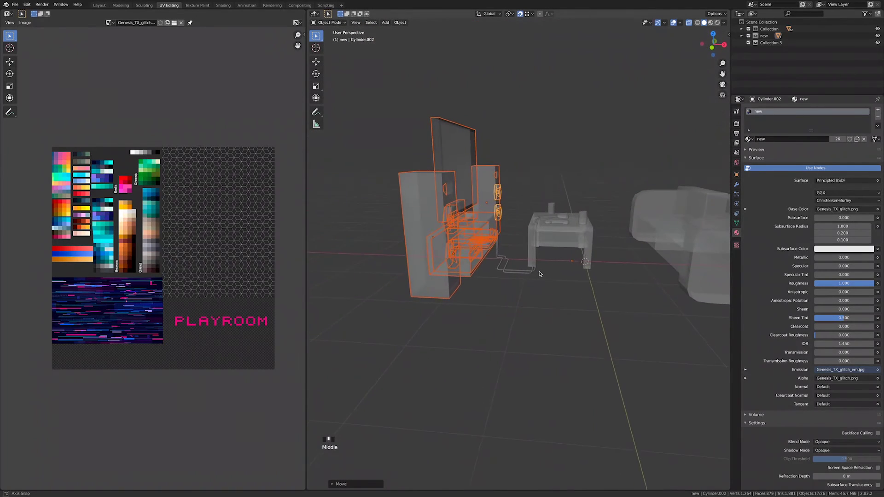
{"action": "left_click", "coordinate": [710, 22]}
{"action": "mouse_move", "coordinate": [628, 173]}
{"action": "middle_mouse_down"}
{"action": "mouse_move", "coordinate": [559, 216]}
{"action": "mouse_move", "coordinate": [570, 212]}
{"action": "middle_mouse_up"}
{"action": "scroll", "coordinate": [569, 212], "scroll_direction": "up", "scroll_amount": 5}
{"action": "key", "text": "a"}
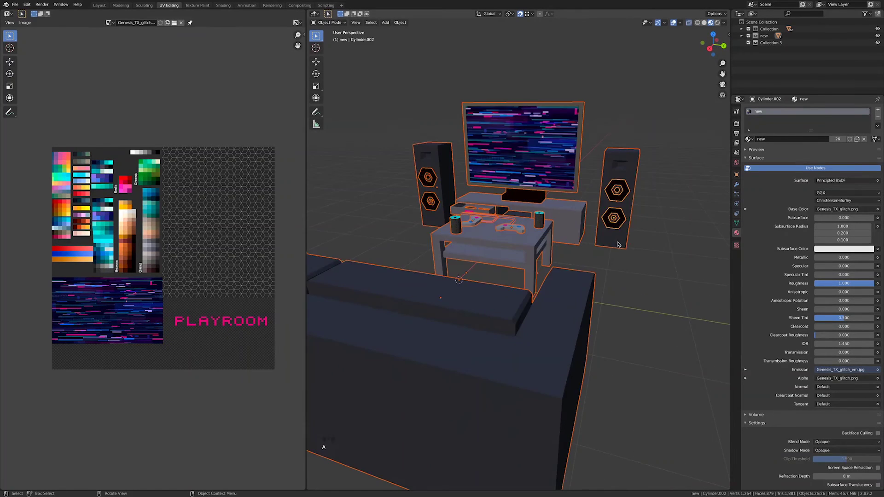
{"action": "scroll", "coordinate": [616, 242], "scroll_direction": "down", "scroll_amount": 5}
{"action": "middle_click_drag", "start_coordinate": [616, 241], "coordinate": [591, 249]}
{"action": "key", "text": "ctrl+j"}
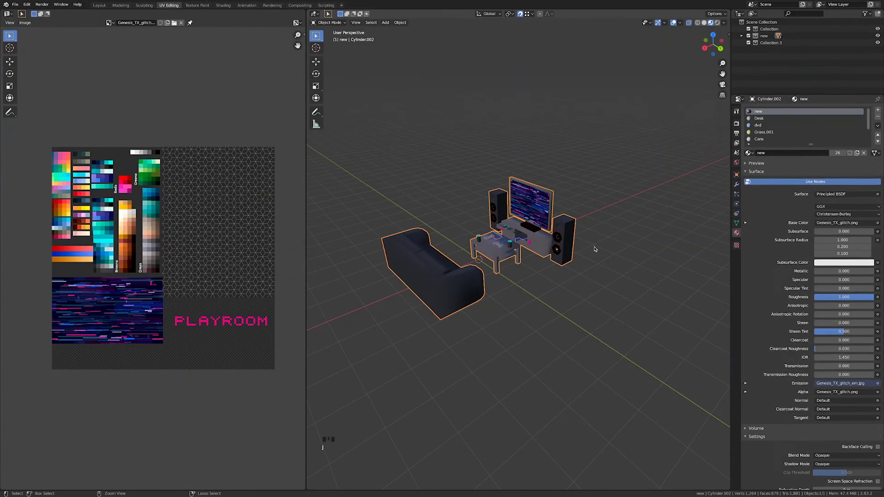
Apply Shade Flat to the joined game-room object.
{"action": "right_click", "coordinate": [554, 246]}
{"action": "mouse_move", "coordinate": [555, 246]}
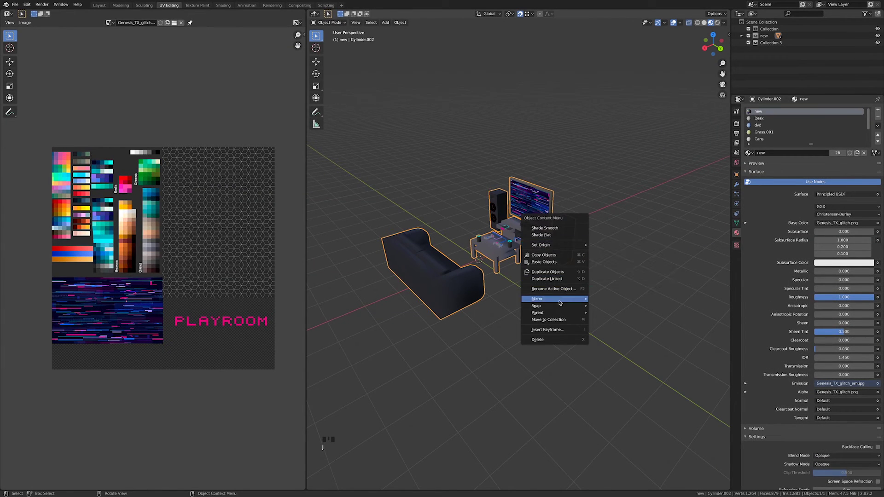
{"action": "right_click", "coordinate": [497, 250]}
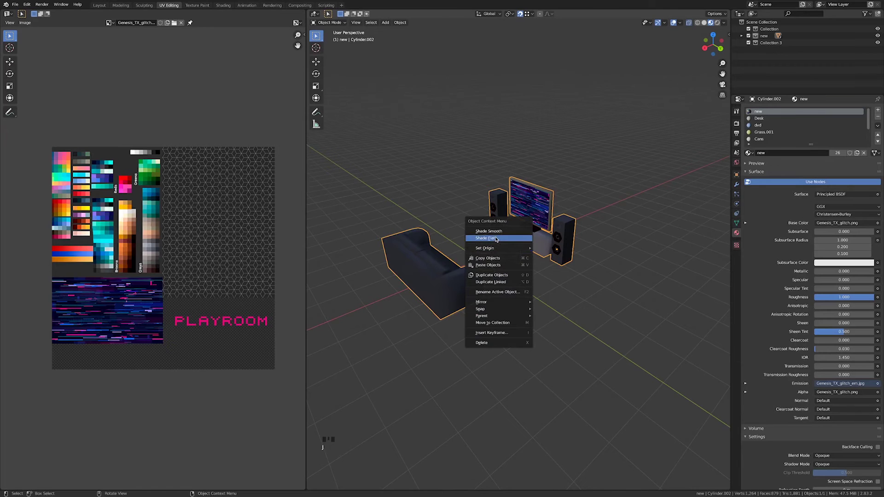
{"action": "left_click", "coordinate": [497, 240]}
Expand the "new" collection in the outliner, unhide the Cube room object and select it.
{"action": "mouse_move", "coordinate": [497, 240]}
{"action": "middle_mouse_down"}
{"action": "mouse_move", "coordinate": [554, 261]}
{"action": "mouse_move", "coordinate": [613, 259]}
{"action": "middle_mouse_up"}
{"action": "scroll", "coordinate": [613, 258], "scroll_direction": "down", "scroll_amount": 8}
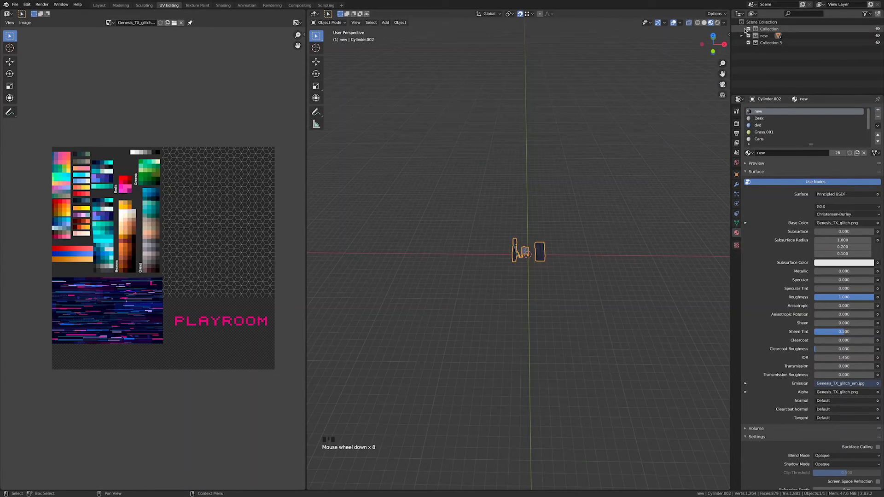
{"action": "scroll", "coordinate": [562, 334], "scroll_direction": "up", "scroll_amount": 5}
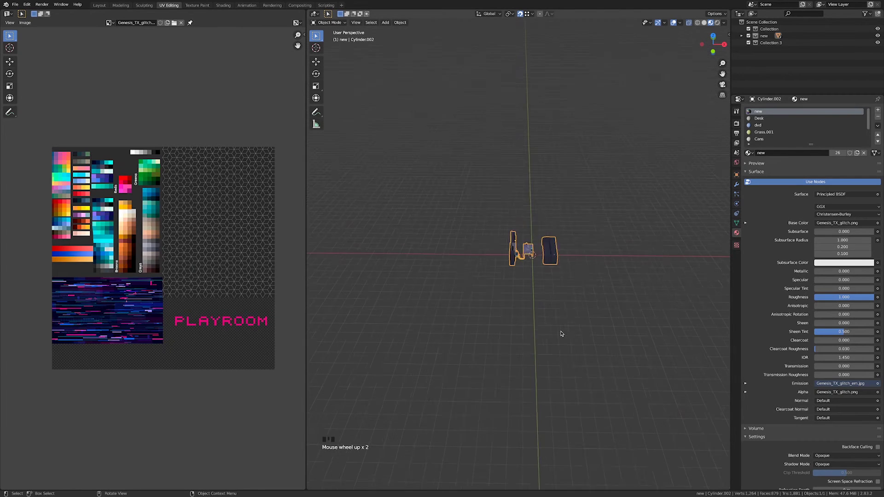
{"action": "mouse_move", "coordinate": [562, 333]}
{"action": "middle_mouse_down"}
{"action": "mouse_move", "coordinate": [612, 345]}
{"action": "mouse_move", "coordinate": [493, 328]}
{"action": "mouse_move", "coordinate": [588, 338]}
{"action": "mouse_move", "coordinate": [568, 329]}
{"action": "middle_mouse_up"}
{"action": "scroll", "coordinate": [493, 327], "scroll_direction": "up", "scroll_amount": 3}
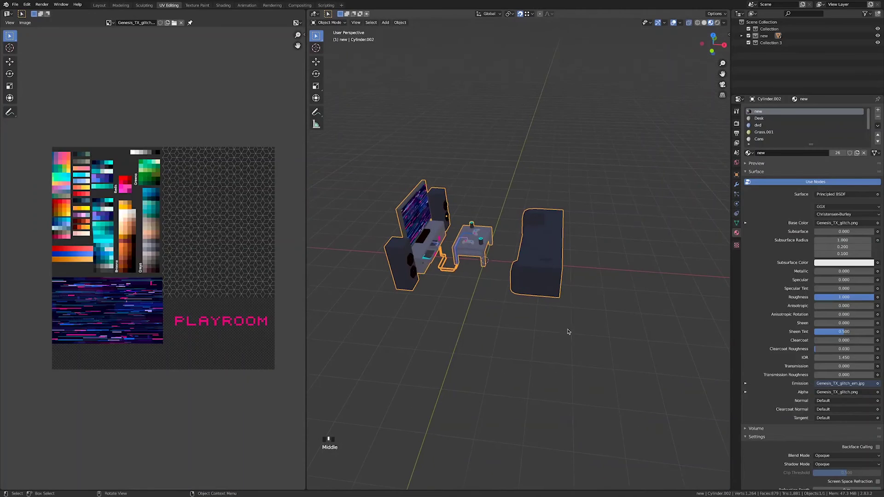
{"action": "left_click", "coordinate": [741, 35]}
{"action": "left_click", "coordinate": [768, 49]}
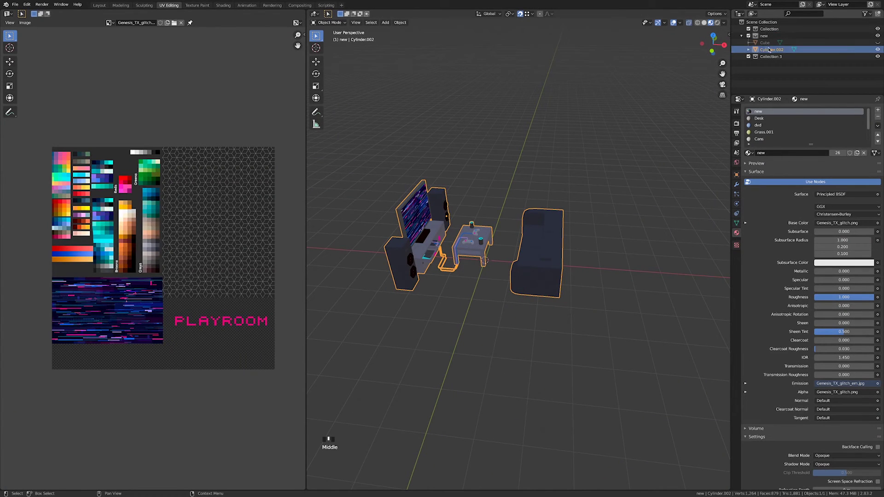
{"action": "left_click", "coordinate": [878, 42]}
{"action": "left_click", "coordinate": [765, 42]}
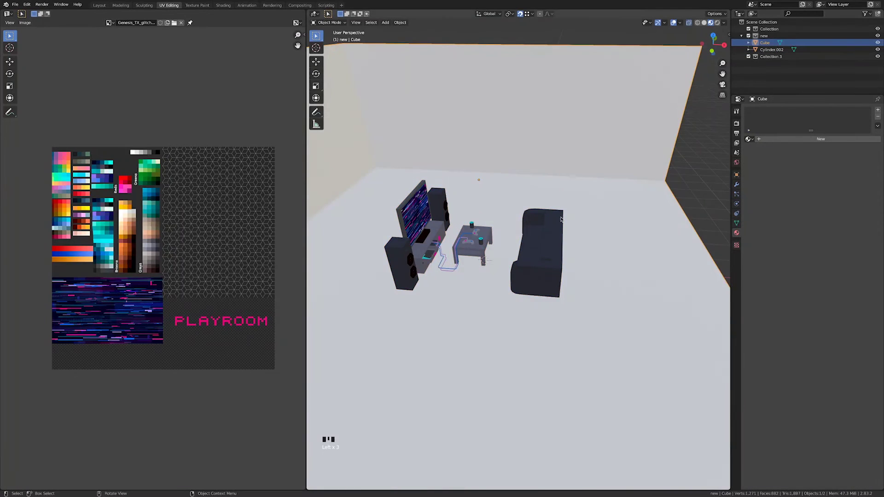
{"action": "scroll", "coordinate": [548, 228], "scroll_direction": "down", "scroll_amount": 4}
{"action": "middle_click_drag", "start_coordinate": [548, 228], "coordinate": [513, 255]}
{"action": "scroll", "coordinate": [497, 231], "scroll_direction": "up", "scroll_amount": 6}
{"action": "scroll", "coordinate": [512, 241], "scroll_direction": "down", "scroll_amount": 1}
{"action": "scroll", "coordinate": [512, 240], "scroll_direction": "down", "scroll_amount": 1}
Move the joined furniture set into the positive-X, negative-Y corner area of the room floor in top view.
{"action": "left_click", "coordinate": [509, 240]}
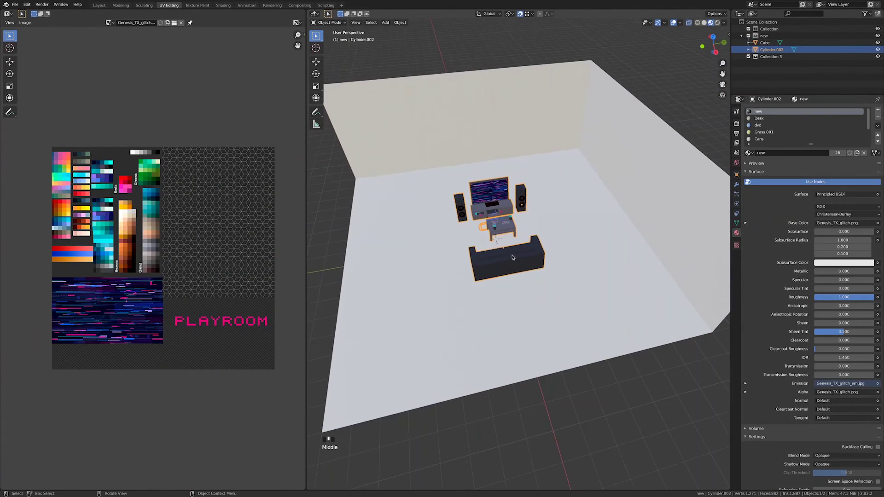
{"action": "key", "text": "KP_7"}
{"action": "key", "text": "g"}
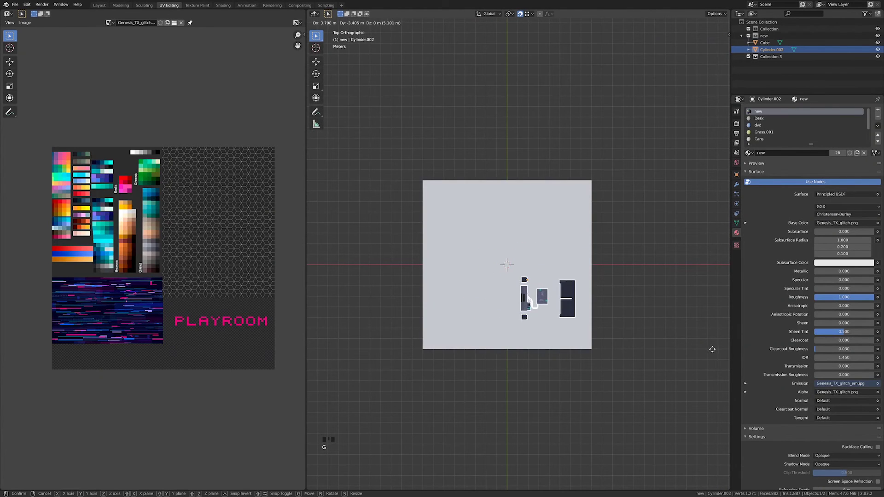
{"action": "left_click", "coordinate": [717, 359]}
{"action": "scroll", "coordinate": [615, 313], "scroll_direction": "up", "scroll_amount": 4}
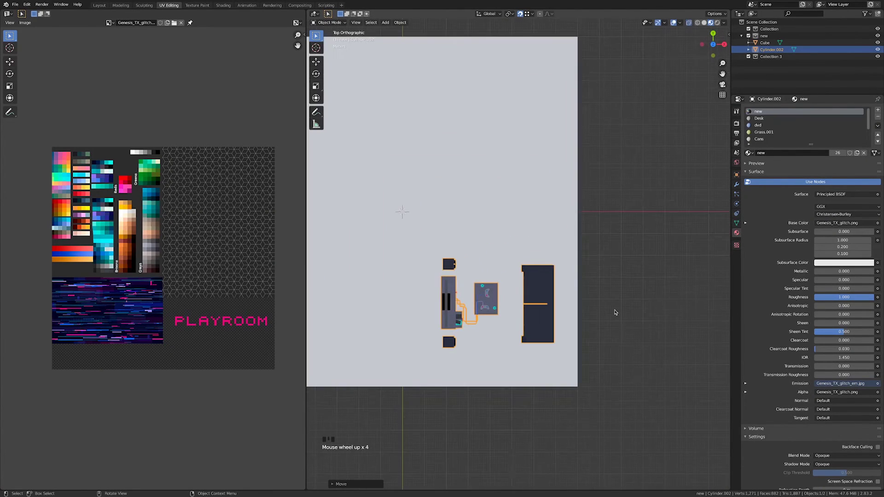
Apply All Transforms to the joined furniture object.
{"action": "key", "text": "ctrl+a"}
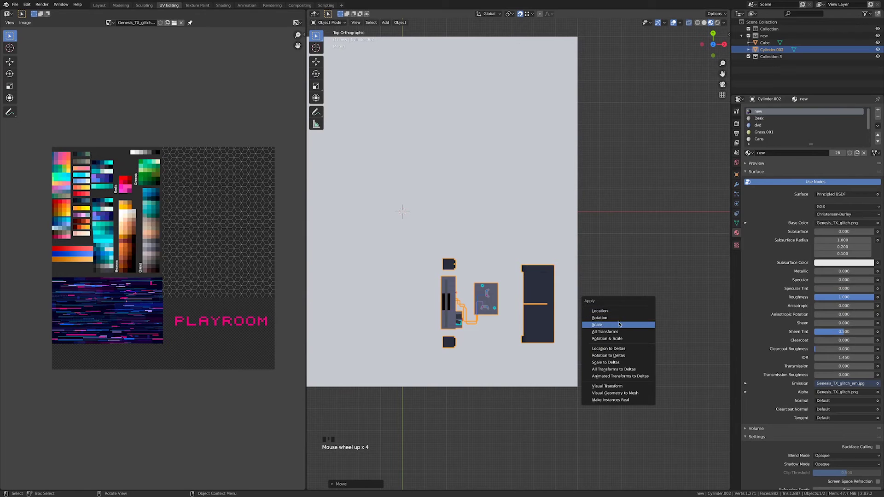
{"action": "left_click", "coordinate": [620, 331]}
{"action": "scroll", "coordinate": [614, 327], "scroll_direction": "down", "scroll_amount": 4}
{"action": "middle_click_drag", "start_coordinate": [614, 327], "coordinate": [483, 256]}
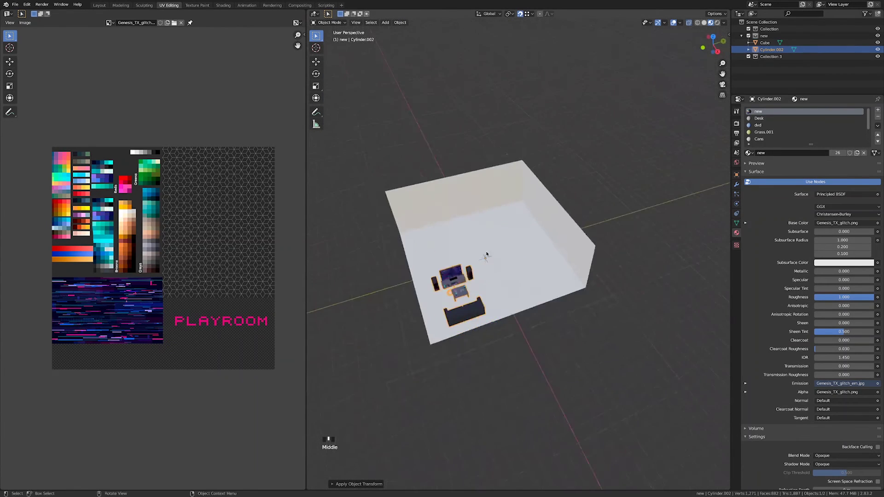
{"action": "scroll", "coordinate": [490, 236], "scroll_direction": "up", "scroll_amount": 3}
{"action": "scroll", "coordinate": [490, 236], "scroll_direction": "down", "scroll_amount": 3}
Select the room Cube's back wall face in Edit Mode, and apply the room's transforms in Object Mode.
{"action": "key", "text": "Tab"}
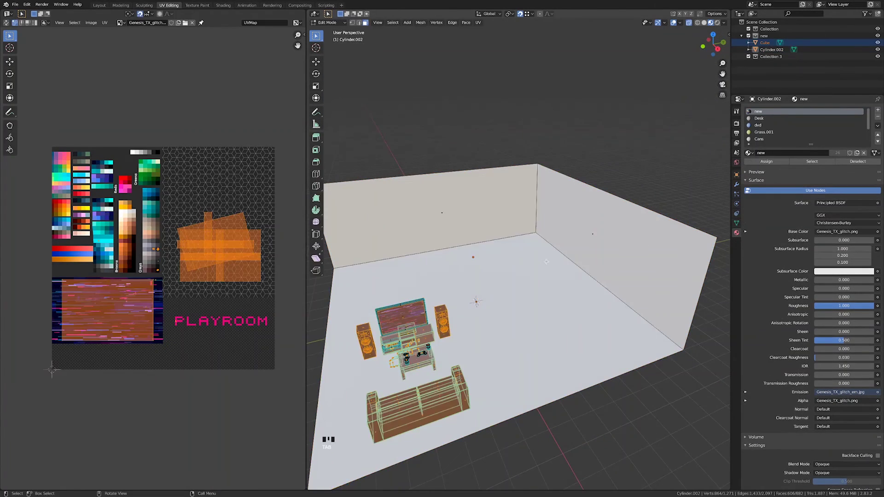
{"action": "left_click", "coordinate": [596, 234]}
{"action": "left_click", "coordinate": [575, 247]}
{"action": "middle_click_drag", "start_coordinate": [574, 247], "coordinate": [587, 246]}
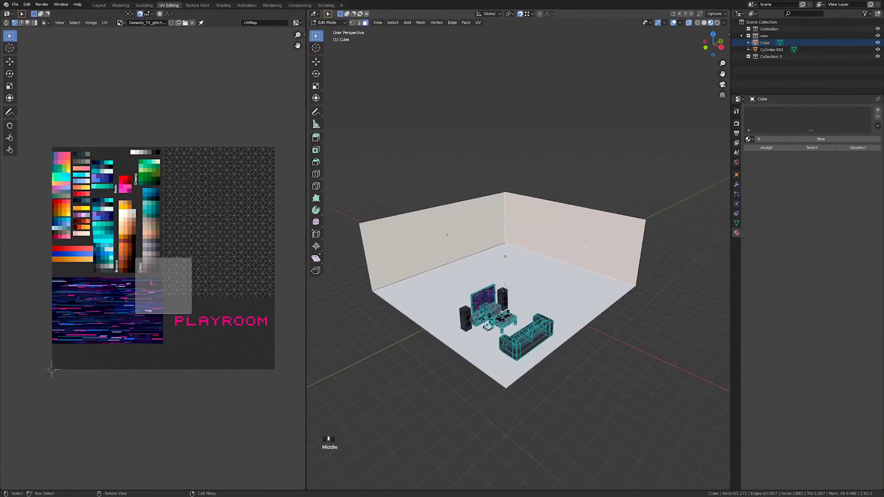
{"action": "key", "text": "Tab"}
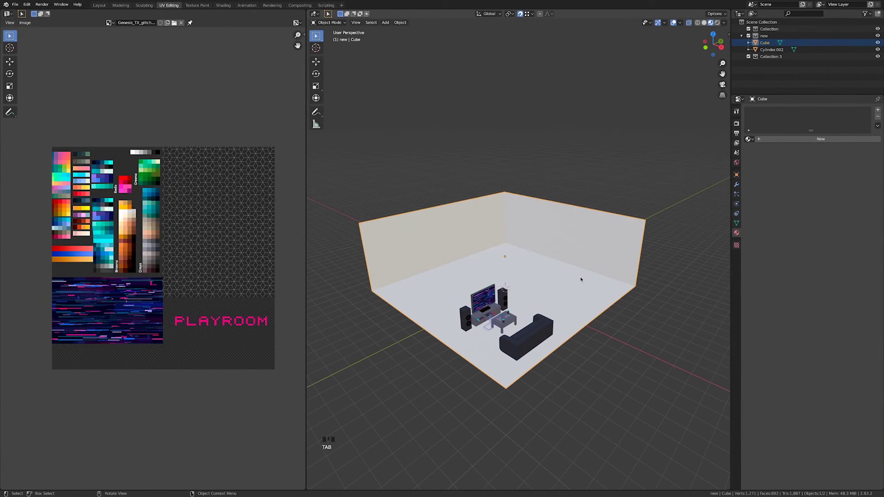
{"action": "key", "text": "ctrl+a"}
{"action": "left_click", "coordinate": [581, 279]}
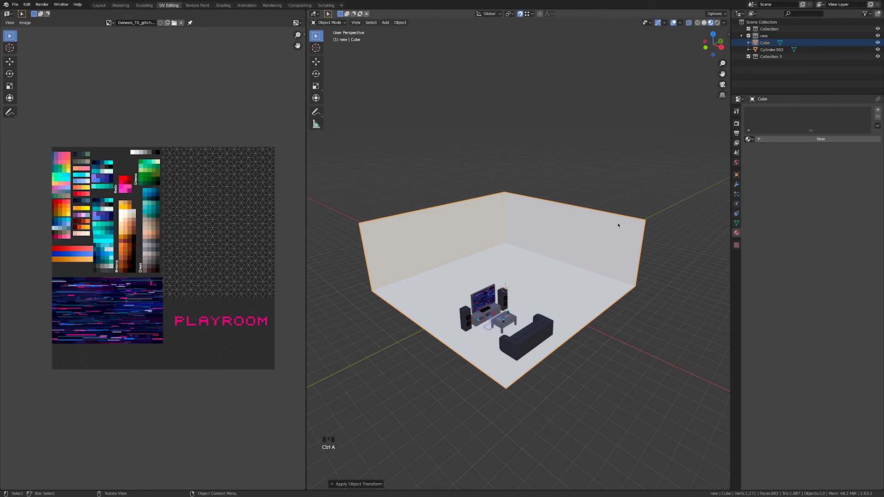
Unwrap the selected back wall face with Project From View from the front orthographic view.
{"action": "key", "text": "KP_1"}
{"action": "key", "text": "Tab"}
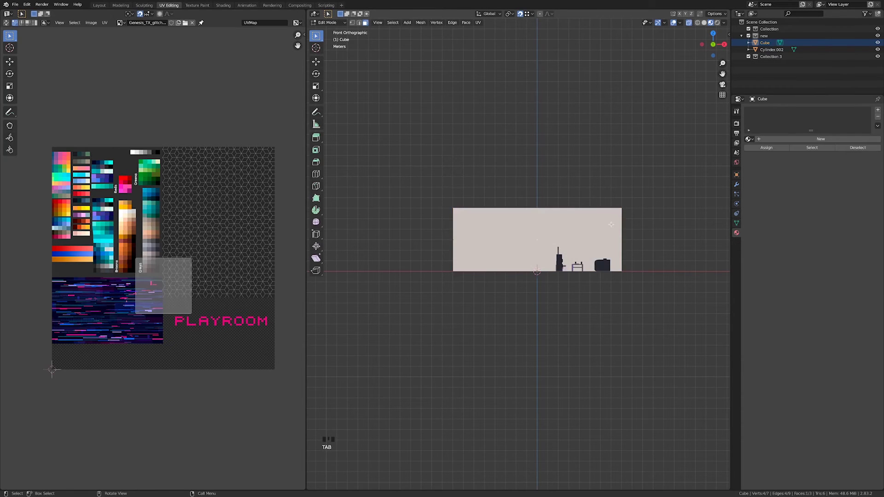
{"action": "scroll", "coordinate": [612, 219], "scroll_direction": "down", "scroll_amount": 3}
{"action": "middle_click_drag", "start_coordinate": [612, 219], "coordinate": [593, 243]}
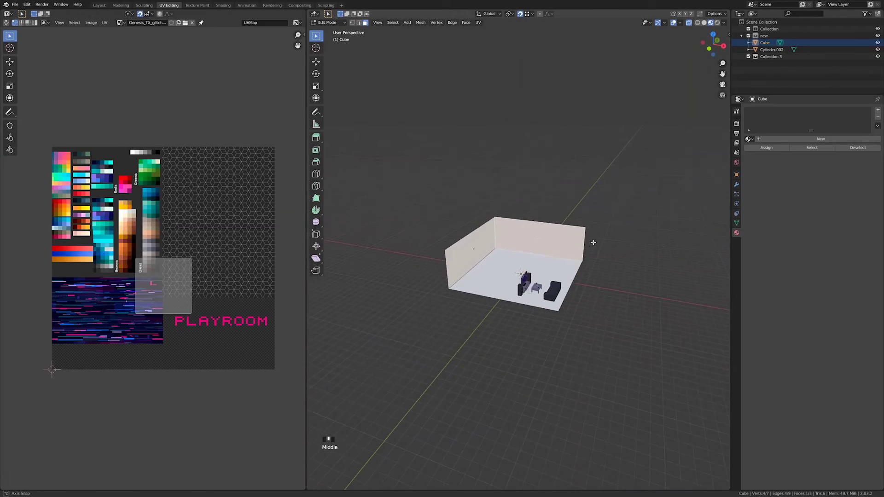
{"action": "key", "text": "KP_3"}
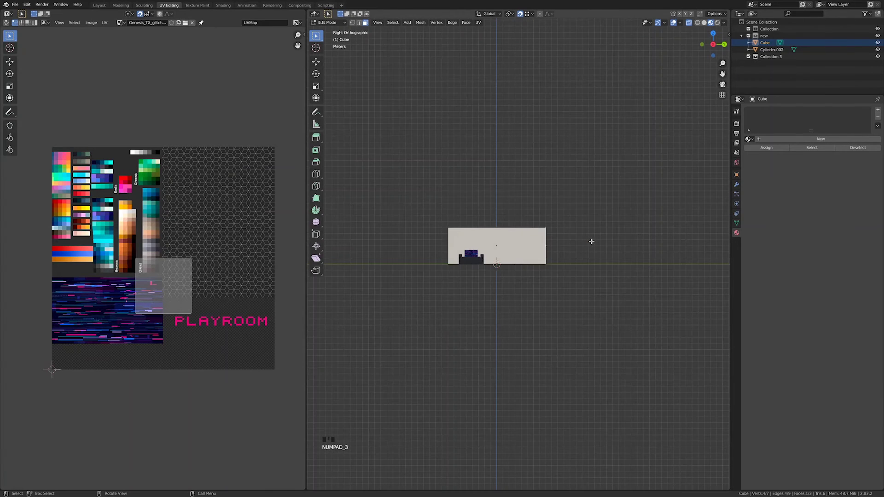
{"action": "key", "text": "KP_1"}
{"action": "key", "text": "u"}
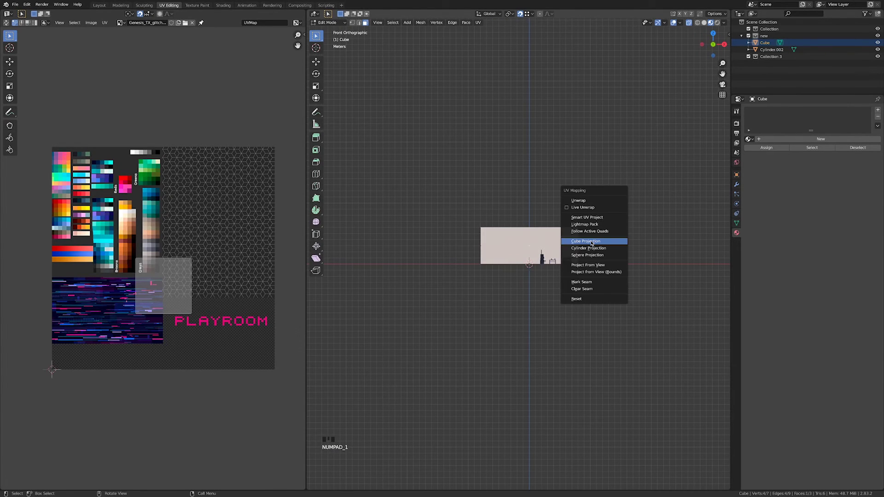
{"action": "left_click", "coordinate": [609, 266]}
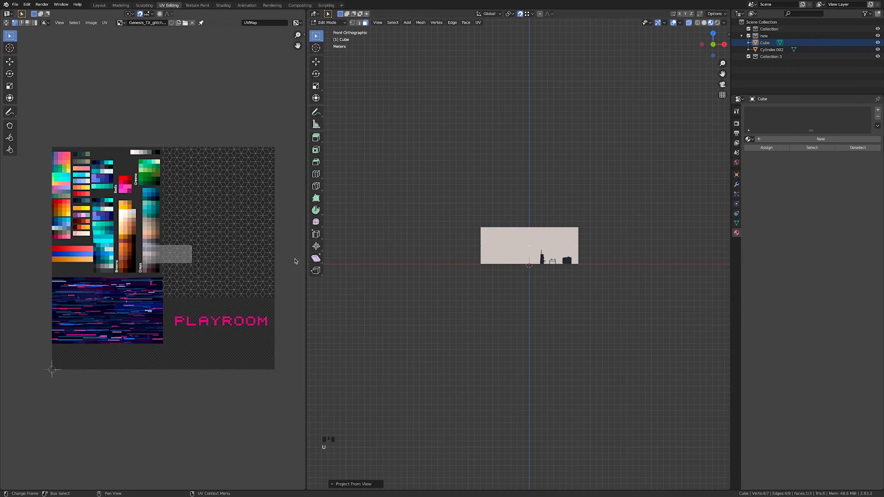
Move and enlarge the back wall's UV island so it covers most of the blue-pink glitch pattern in the texture atlas.
{"action": "key", "text": "g"}
{"action": "left_click", "coordinate": [119, 330]}
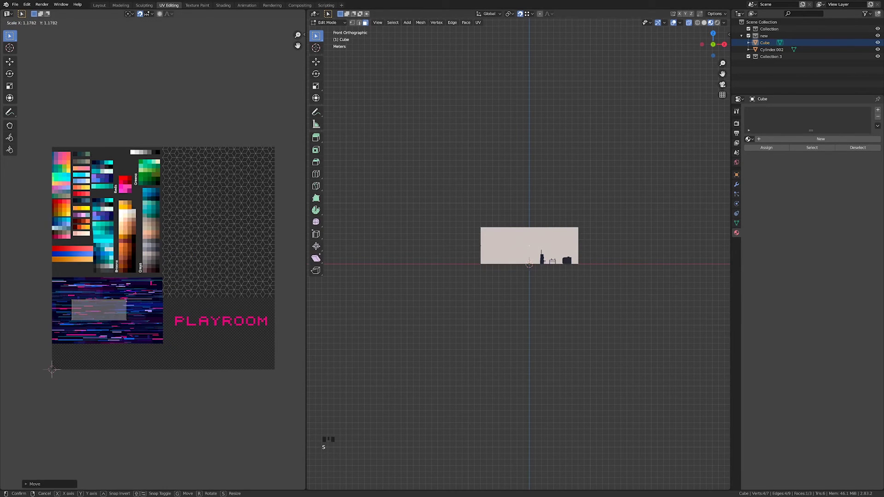
{"action": "key", "text": "s"}
{"action": "left_click", "coordinate": [178, 333]}
{"action": "key", "text": "g"}
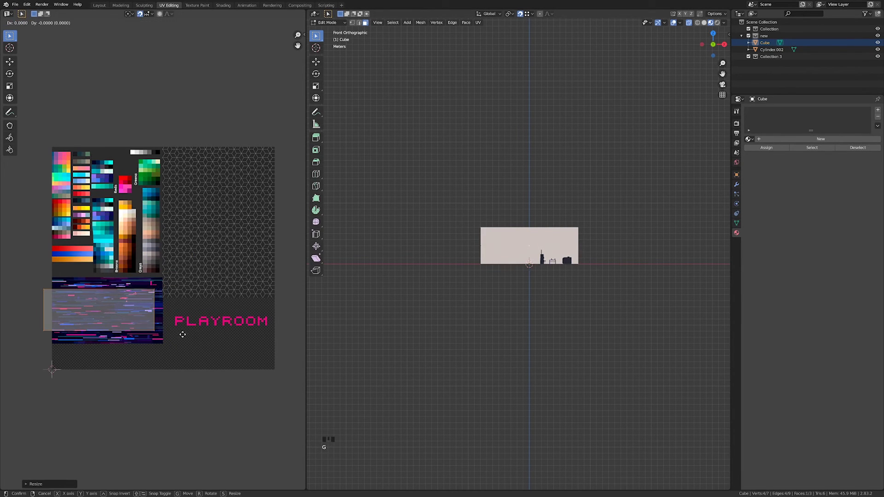
{"action": "left_click", "coordinate": [187, 335]}
{"action": "key", "text": "s"}
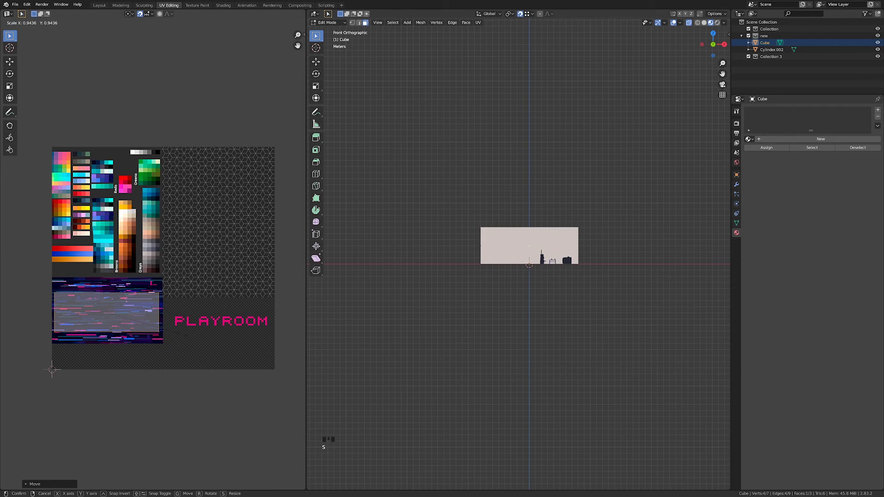
{"action": "left_click", "coordinate": [184, 337]}
Assign the existing "new" material to the room Cube.
{"action": "middle_click_drag", "start_coordinate": [543, 295], "coordinate": [470, 321]}
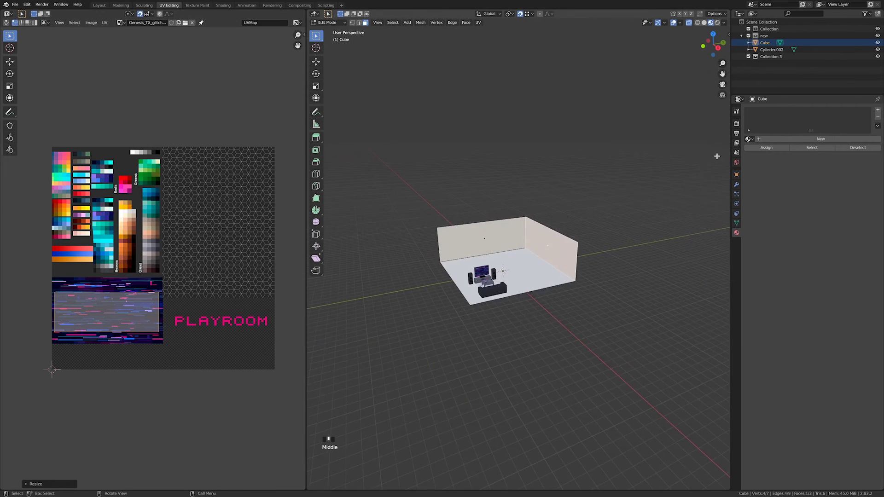
{"action": "left_click", "coordinate": [748, 139]}
{"action": "left_click", "coordinate": [760, 181]}
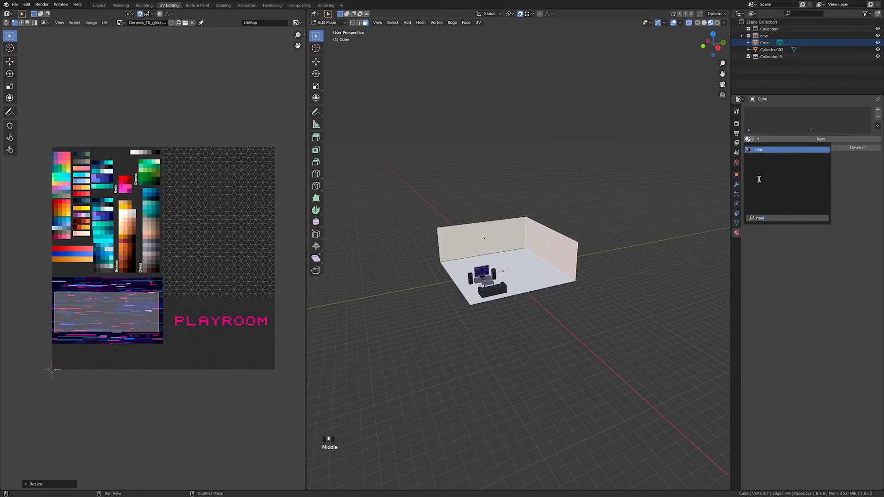
{"action": "scroll", "coordinate": [643, 322], "scroll_direction": "up", "scroll_amount": 6}
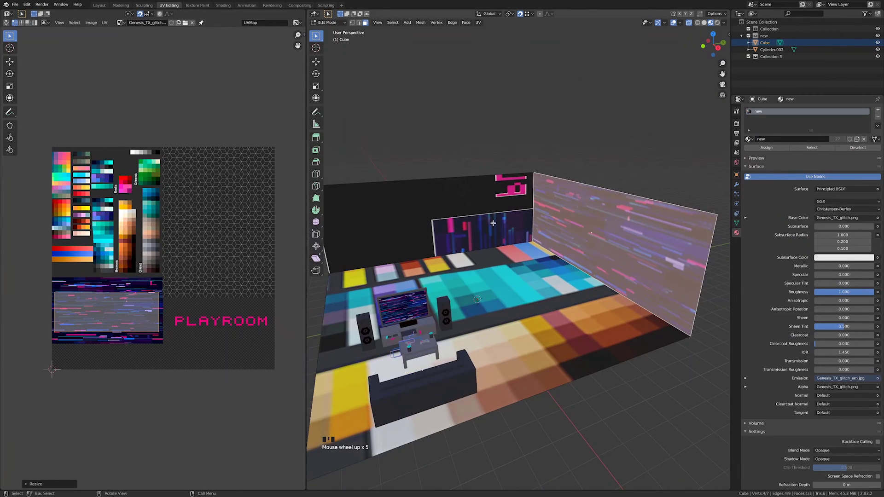
Select the negative-X side wall and shrink its UVs onto the darkest swatch at the lower end of the Greys palette.
{"action": "key", "text": "alt+a"}
{"action": "middle_click_drag", "start_coordinate": [493, 224], "coordinate": [544, 224]}
{"action": "left_click", "coordinate": [534, 215]}
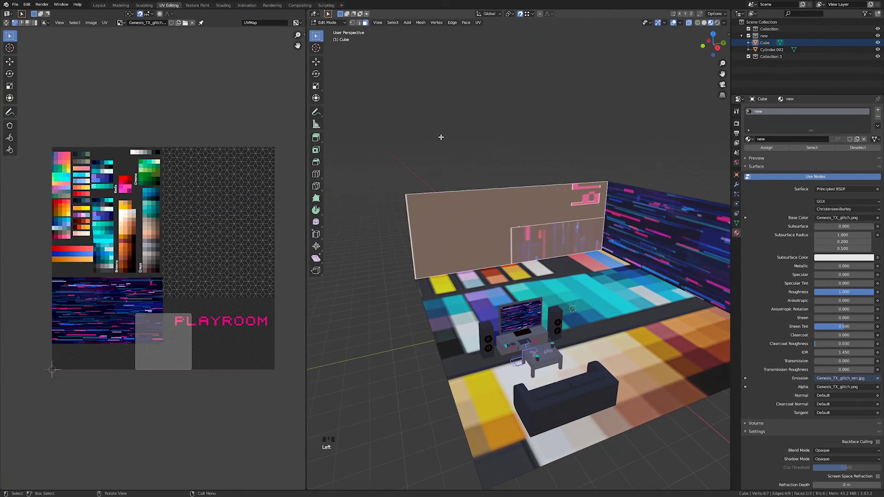
{"action": "key", "text": "s"}
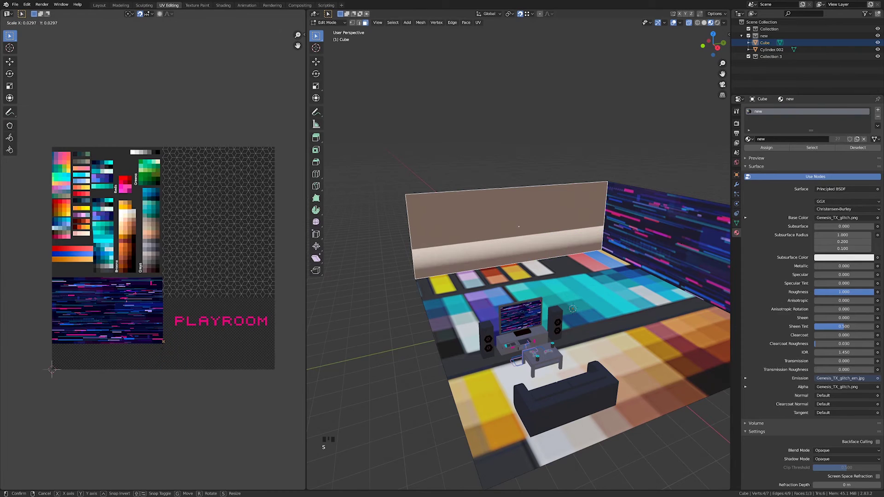
{"action": "left_click", "coordinate": [178, 353]}
{"action": "key", "text": "g"}
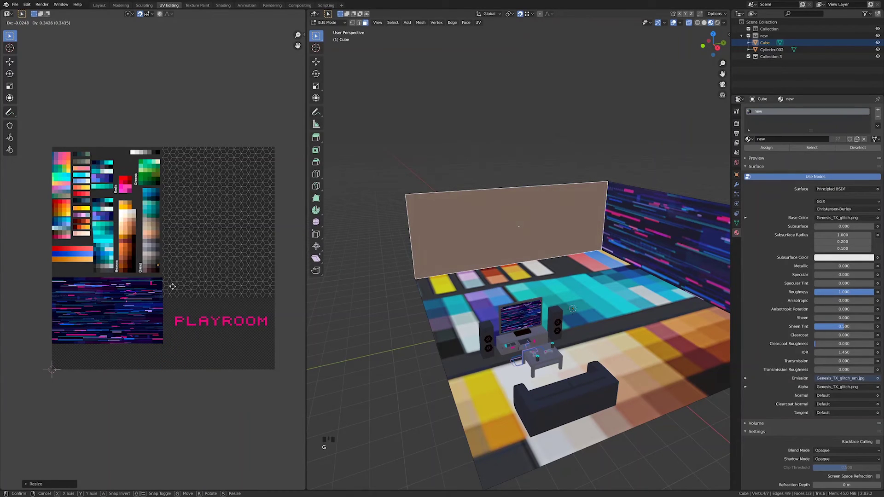
{"action": "left_click", "coordinate": [172, 288]}
{"action": "scroll", "coordinate": [173, 289], "scroll_direction": "up", "scroll_amount": 7}
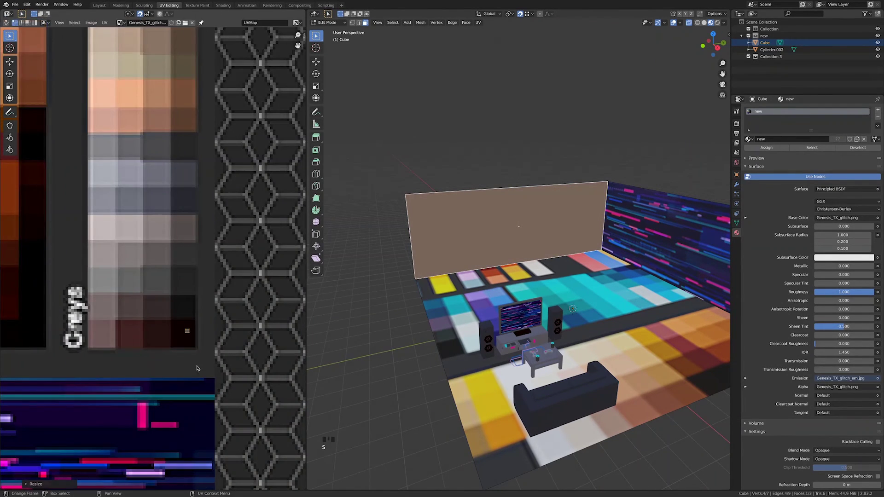
Inspect the room's textured walls and floor around the furniture in Object Mode and Edit Mode.
{"action": "key", "text": "Tab"}
{"action": "scroll", "coordinate": [578, 285], "scroll_direction": "down", "scroll_amount": 4}
{"action": "key", "text": "Tab"}
{"action": "scroll", "coordinate": [581, 289], "scroll_direction": "up", "scroll_amount": 3}
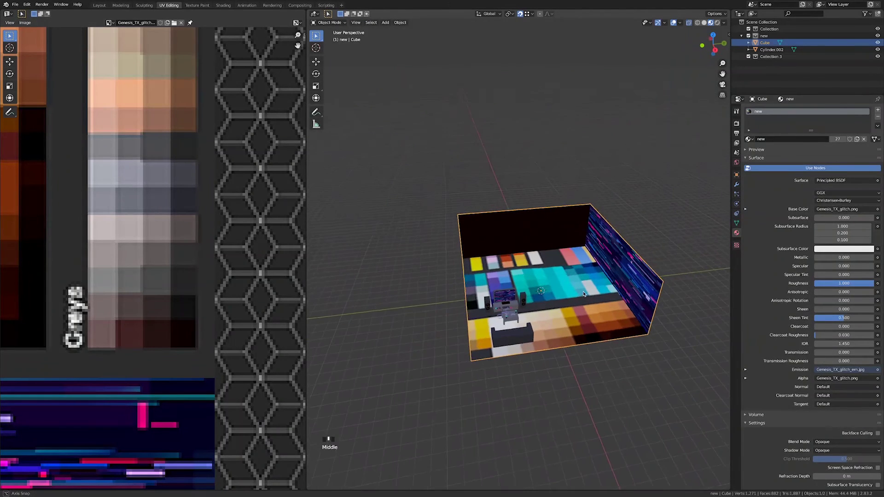
{"action": "scroll", "coordinate": [582, 291], "scroll_direction": "up", "scroll_amount": 3}
{"action": "left_click", "coordinate": [586, 354]}
{"action": "middle_click_drag", "start_coordinate": [586, 354], "coordinate": [545, 294], "text": "shift"}
{"action": "left_click", "coordinate": [546, 293]}
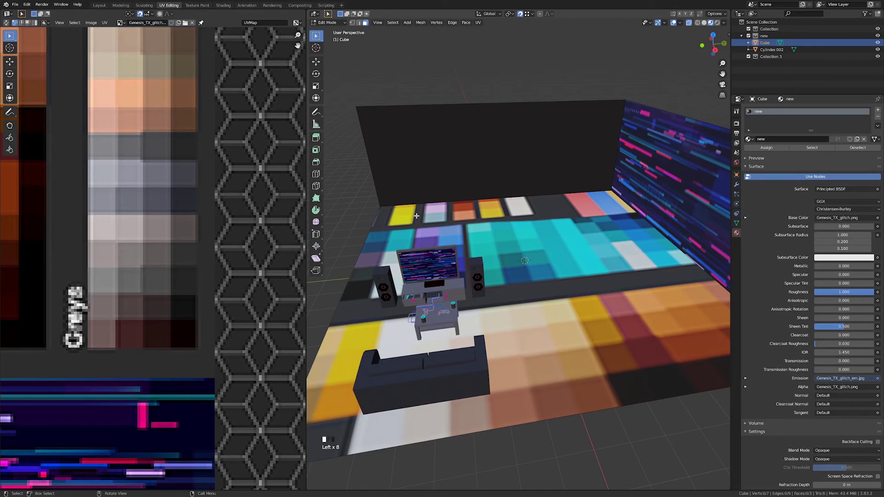
Switch the viewport to solid shading and select the room's floor face.
{"action": "left_click", "coordinate": [704, 23]}
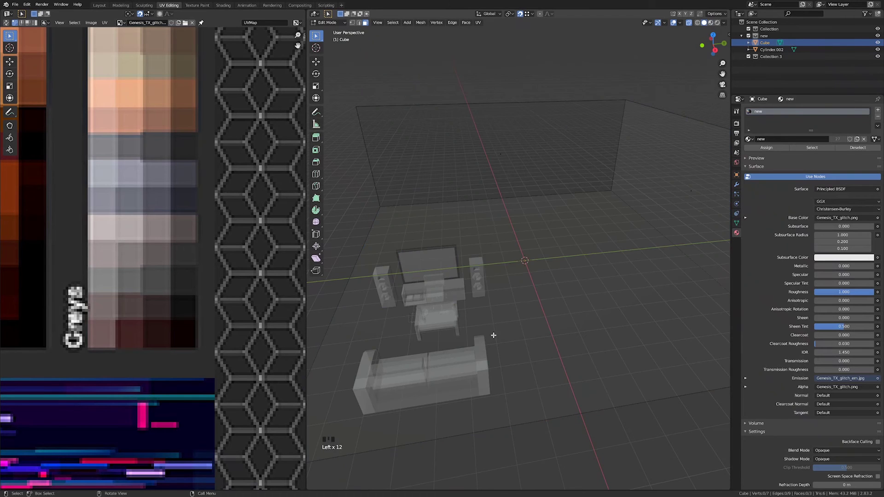
{"action": "scroll", "coordinate": [493, 335], "scroll_direction": "down", "scroll_amount": 4}
{"action": "left_click", "coordinate": [590, 228]}
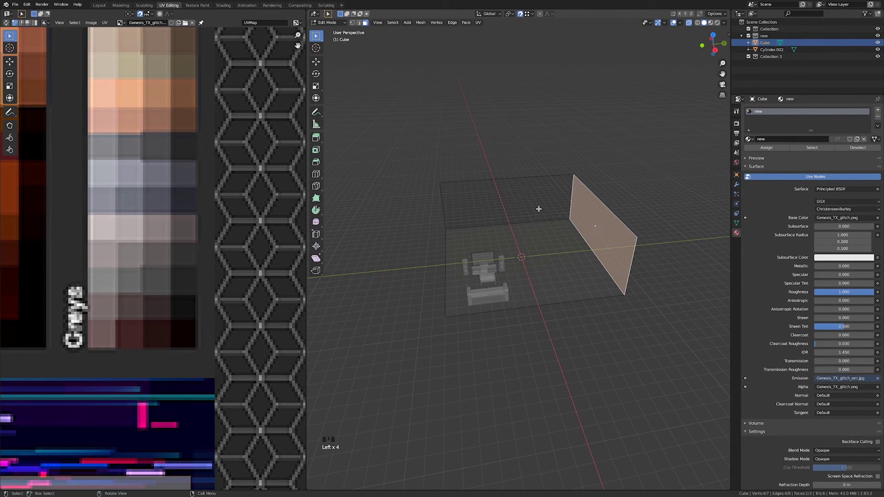
{"action": "left_click", "coordinate": [502, 203]}
{"action": "key", "text": "shift+KP_7"}
{"action": "mouse_move", "coordinate": [532, 273]}
{"action": "middle_mouse_down"}
{"action": "mouse_move", "coordinate": [528, 290]}
{"action": "mouse_move", "coordinate": [532, 271]}
{"action": "middle_mouse_up"}
{"action": "scroll", "coordinate": [532, 270], "scroll_direction": "up", "scroll_amount": 3}
Subdivide the floor face three times into an 8 by 8 grid.
{"action": "right_click", "coordinate": [536, 266]}
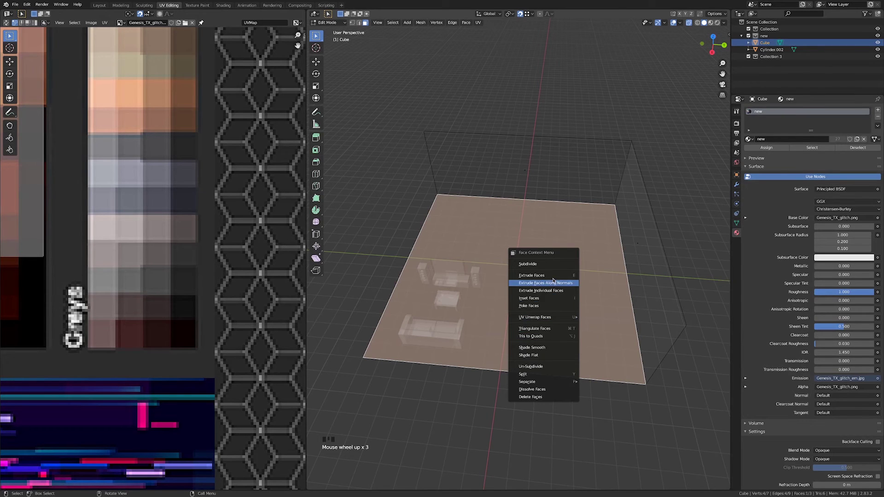
{"action": "left_click", "coordinate": [547, 264]}
{"action": "right_click", "coordinate": [548, 273]}
{"action": "left_click", "coordinate": [547, 272]}
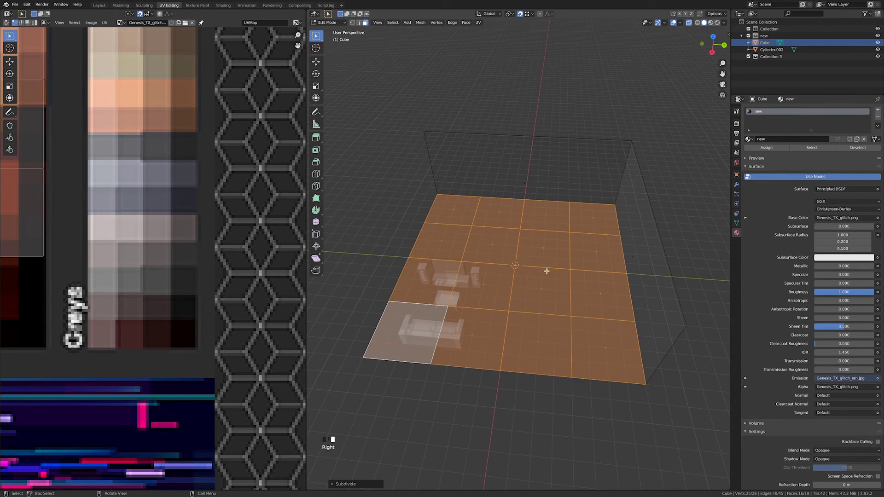
{"action": "right_click", "coordinate": [547, 271]}
{"action": "left_click", "coordinate": [547, 271]}
In top view, dissolve the two grid faces at the floor's negative-X, positive-Y corner into one rectangular tile.
{"action": "scroll", "coordinate": [125, 297], "scroll_direction": "down", "scroll_amount": 10}
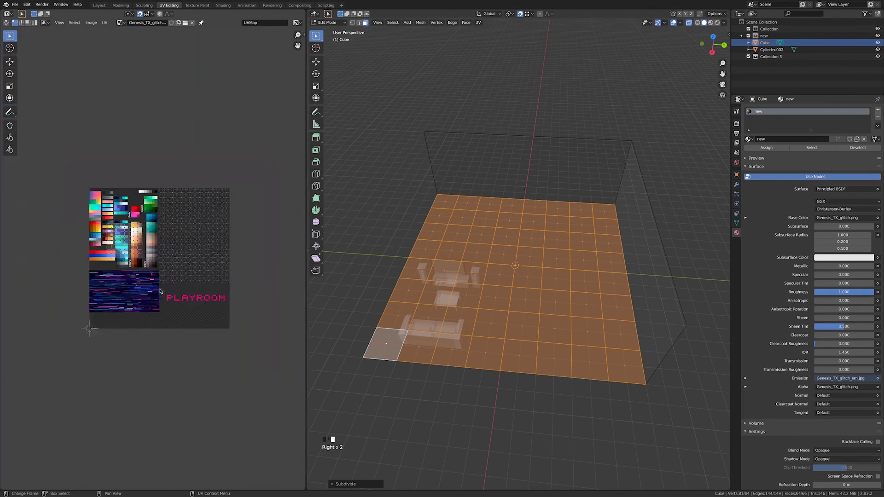
{"action": "middle_click_drag", "start_coordinate": [205, 280], "coordinate": [186, 282]}
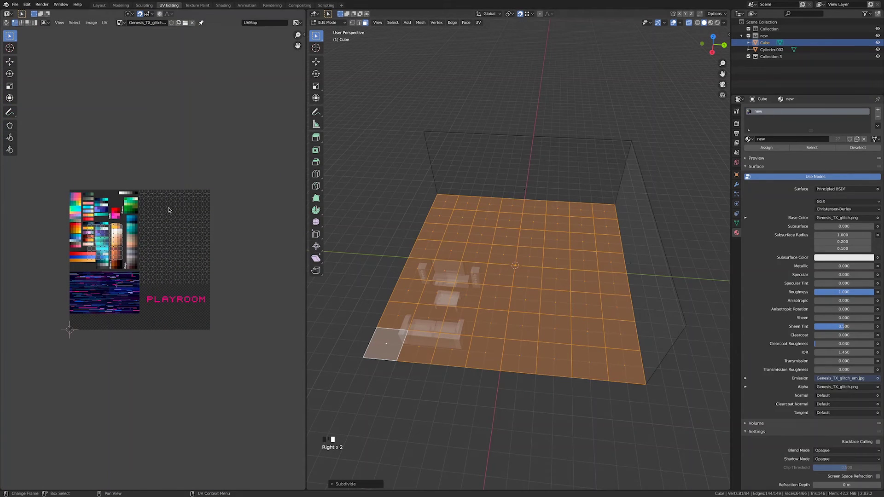
{"action": "middle_click_drag", "start_coordinate": [449, 258], "coordinate": [461, 260]}
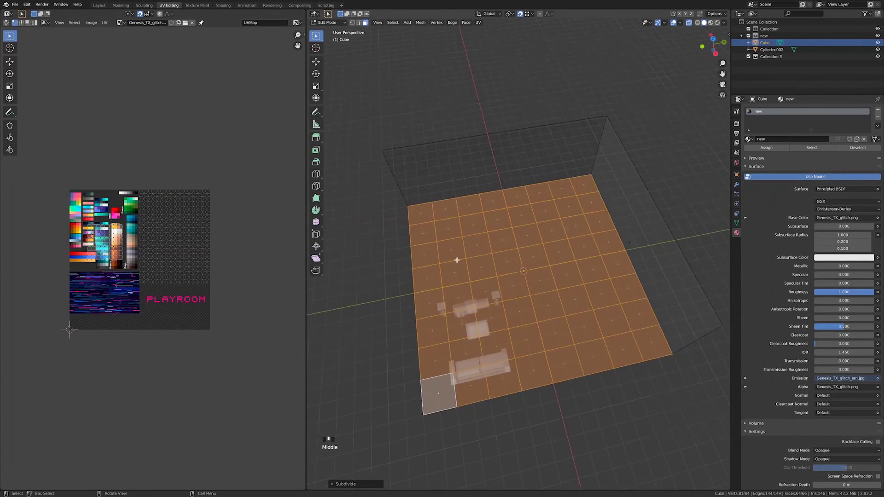
{"action": "key", "text": "KP_7"}
{"action": "scroll", "coordinate": [457, 250], "scroll_direction": "up", "scroll_amount": 3}
{"action": "scroll", "coordinate": [457, 247], "scroll_direction": "down", "scroll_amount": 2}
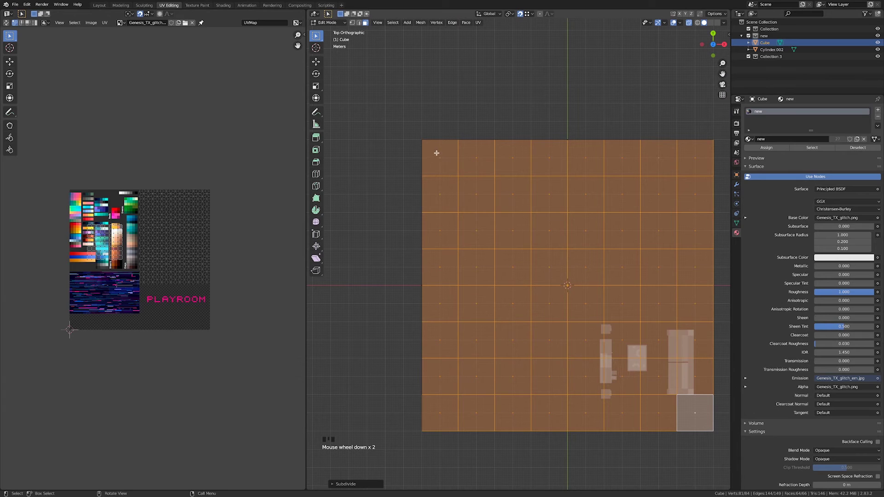
{"action": "left_click_drag", "start_coordinate": [433, 151], "coordinate": [486, 165]}
{"action": "right_click", "coordinate": [487, 165]}
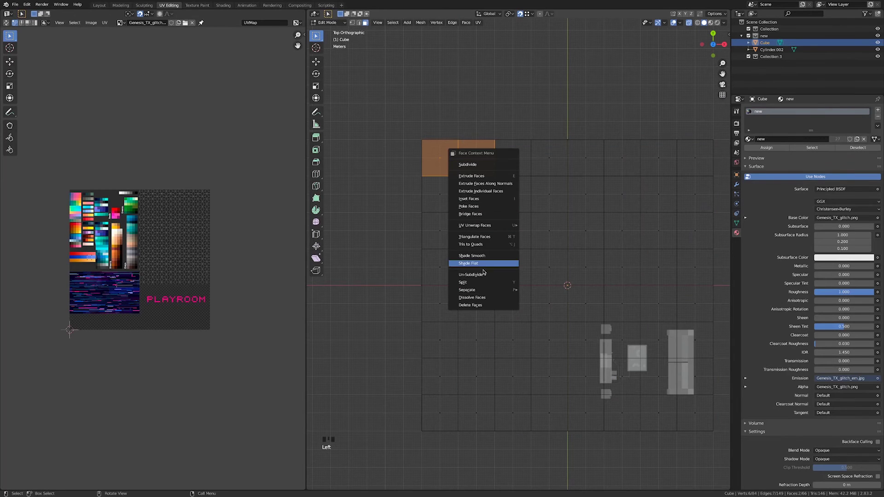
{"action": "left_click", "coordinate": [478, 298]}
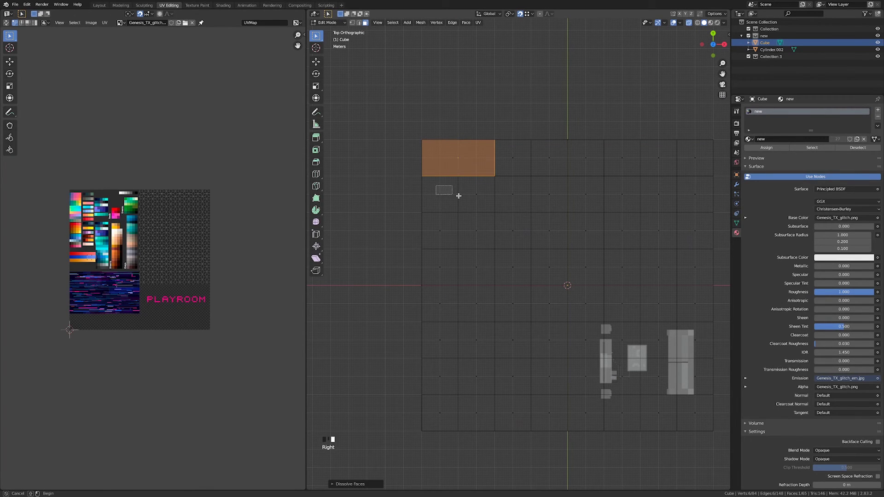
Dissolve the face pairs in the first two floor columns into single tiles for rows two to four.
{"action": "left_click_drag", "start_coordinate": [459, 196], "coordinate": [481, 197]}
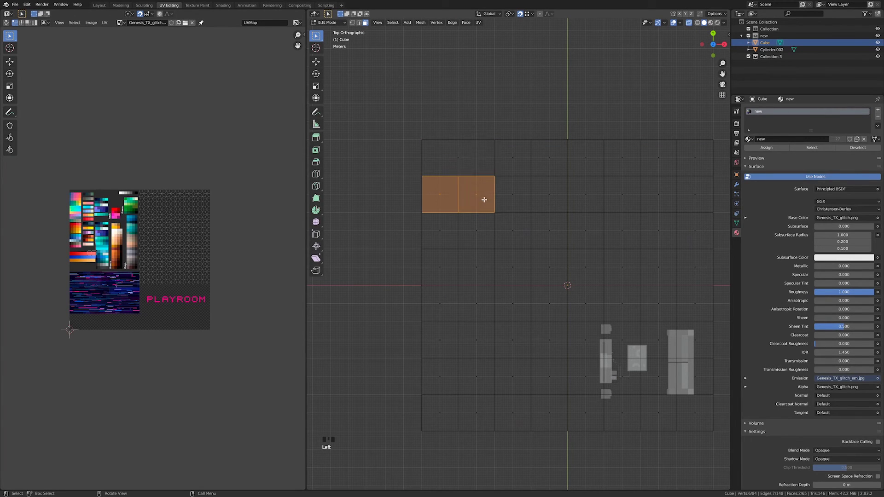
{"action": "right_click", "coordinate": [482, 198]}
{"action": "left_click", "coordinate": [482, 197]}
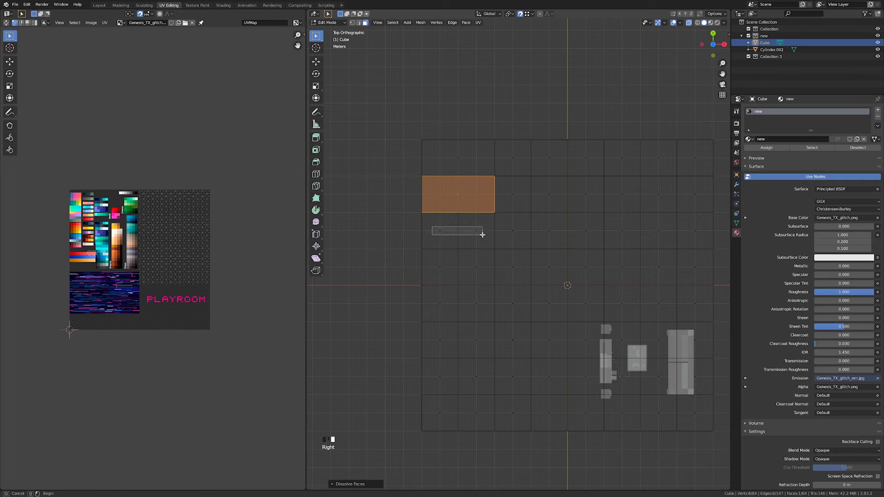
{"action": "left_click_drag", "start_coordinate": [482, 235], "coordinate": [482, 235]}
{"action": "right_click", "coordinate": [482, 234]}
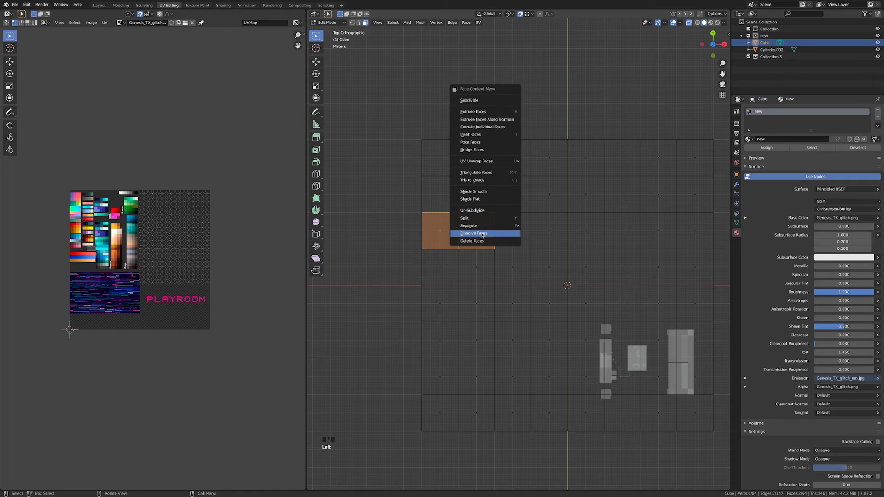
{"action": "left_click", "coordinate": [481, 233]}
{"action": "left_click_drag", "start_coordinate": [430, 263], "coordinate": [482, 275]}
{"action": "right_click", "coordinate": [482, 275]}
{"action": "left_click", "coordinate": [482, 275]}
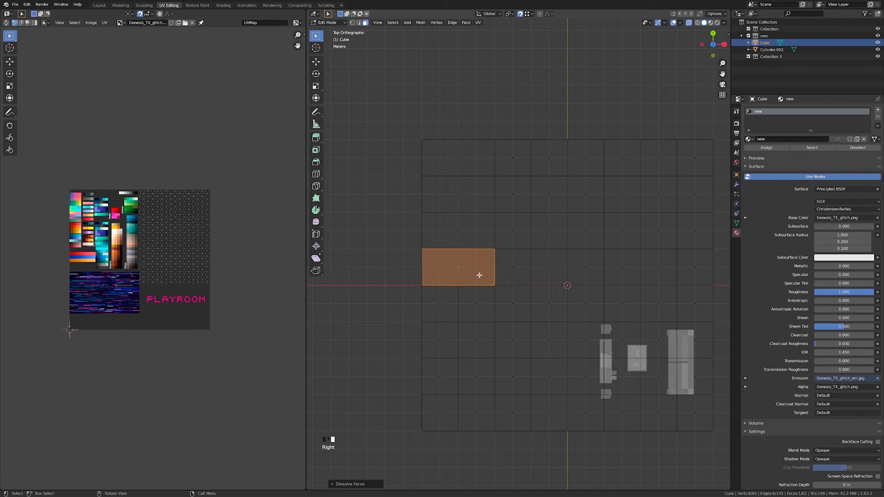
Dissolve the face pairs in rows five to eight of the first two floor columns into single tiles.
{"action": "left_click_drag", "start_coordinate": [427, 301], "coordinate": [478, 343]}
{"action": "right_click", "coordinate": [487, 317]}
{"action": "left_click", "coordinate": [487, 316]}
{"action": "right_click", "coordinate": [477, 343]}
{"action": "left_click", "coordinate": [476, 344]}
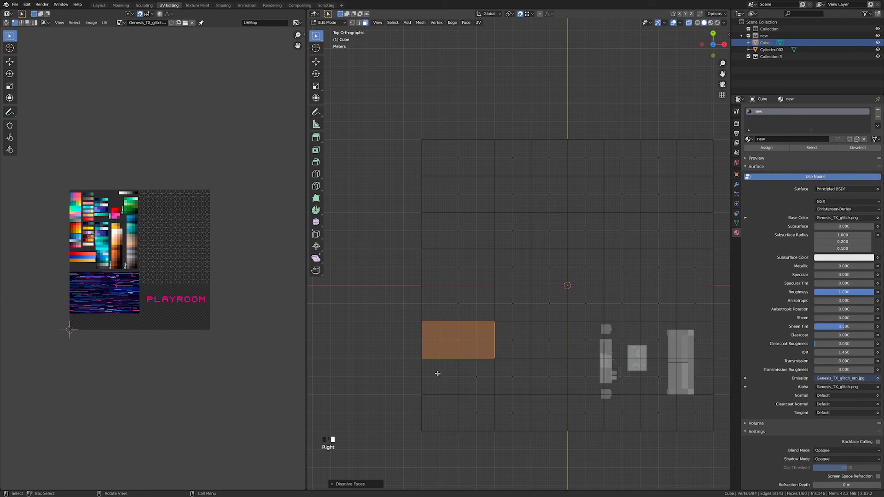
{"action": "left_click_drag", "start_coordinate": [437, 373], "coordinate": [482, 387]}
{"action": "right_click", "coordinate": [482, 387]}
{"action": "left_click", "coordinate": [483, 386]}
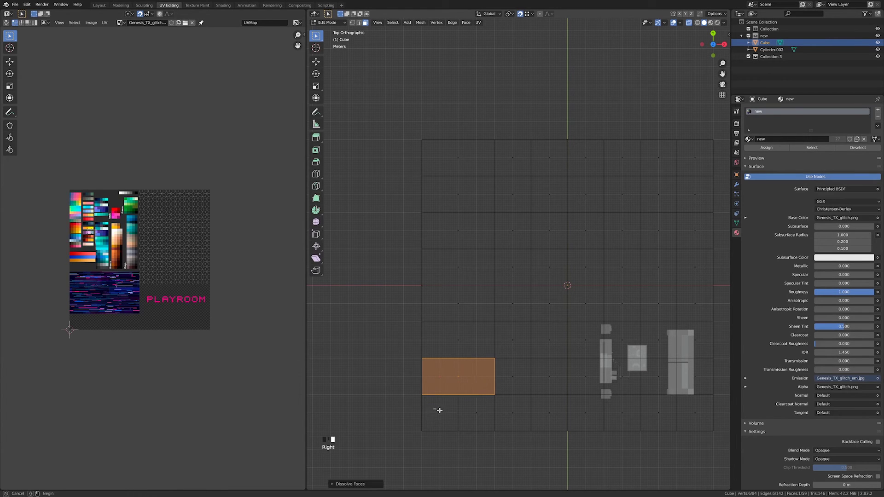
{"action": "left_click_drag", "start_coordinate": [439, 410], "coordinate": [483, 422]}
{"action": "right_click", "coordinate": [479, 412]}
{"action": "left_click", "coordinate": [479, 411]}
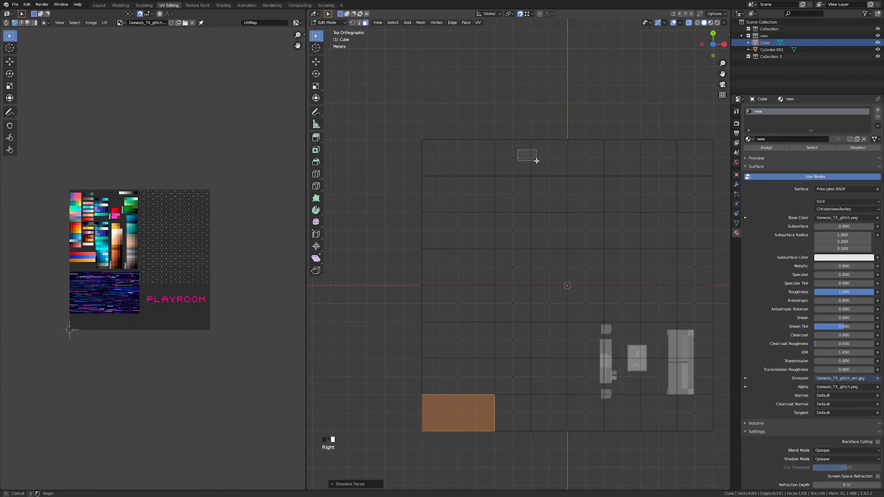
Dissolve the face pairs in the third and fourth floor columns into single tiles for the first two rows.
{"action": "left_click_drag", "start_coordinate": [536, 160], "coordinate": [552, 162]}
{"action": "left_click", "coordinate": [518, 160], "text": "shift"}
{"action": "right_click", "coordinate": [521, 164]}
{"action": "left_click", "coordinate": [522, 164]}
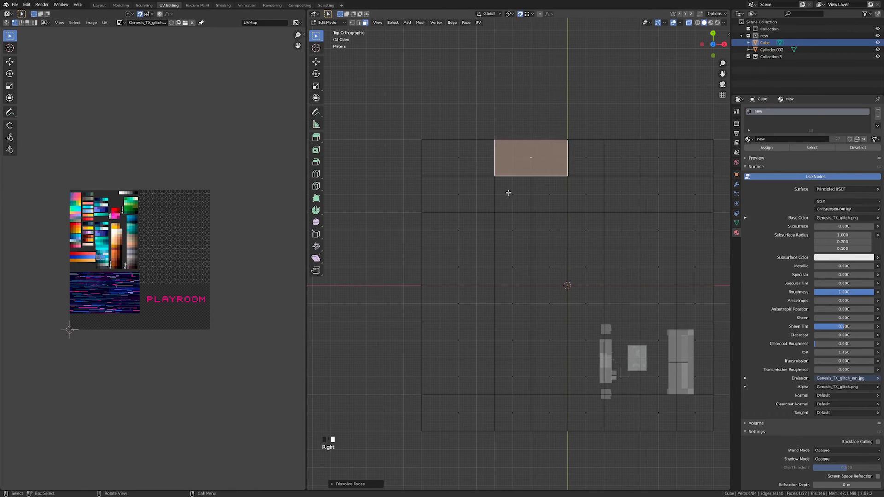
{"action": "left_click_drag", "start_coordinate": [509, 192], "coordinate": [556, 205]}
{"action": "right_click", "coordinate": [556, 205]}
{"action": "left_click", "coordinate": [554, 204]}
Dissolve the face pairs in rows three to five of the third and fourth floor columns into single tiles.
{"action": "left_click_drag", "start_coordinate": [509, 228], "coordinate": [556, 239]}
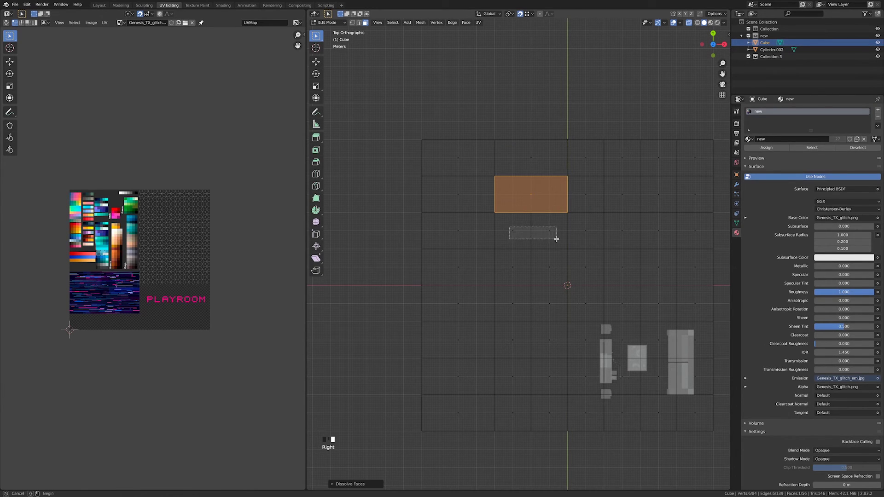
{"action": "right_click", "coordinate": [556, 239]}
{"action": "left_click", "coordinate": [555, 238]}
{"action": "left_click_drag", "start_coordinate": [505, 257], "coordinate": [558, 281]}
{"action": "right_click", "coordinate": [558, 282]}
{"action": "left_click", "coordinate": [557, 280]}
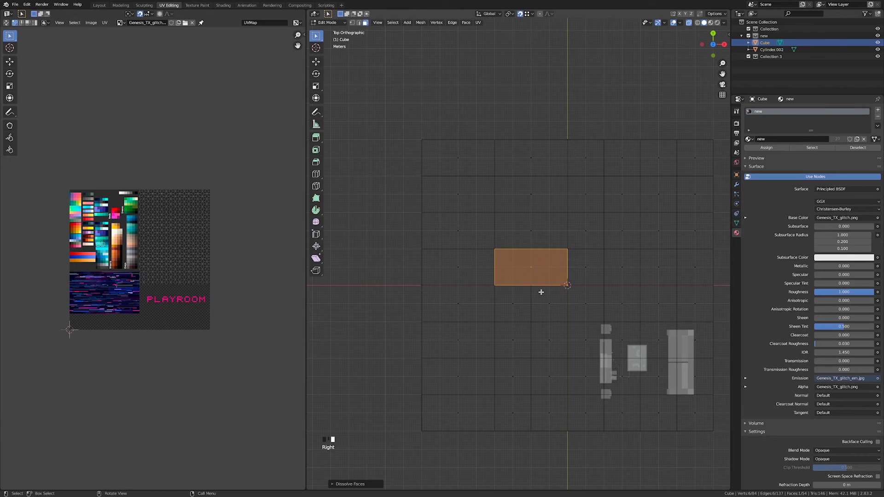
{"action": "left_click_drag", "start_coordinate": [505, 295], "coordinate": [567, 311]}
{"action": "right_click", "coordinate": [567, 311]}
{"action": "left_click", "coordinate": [566, 311]}
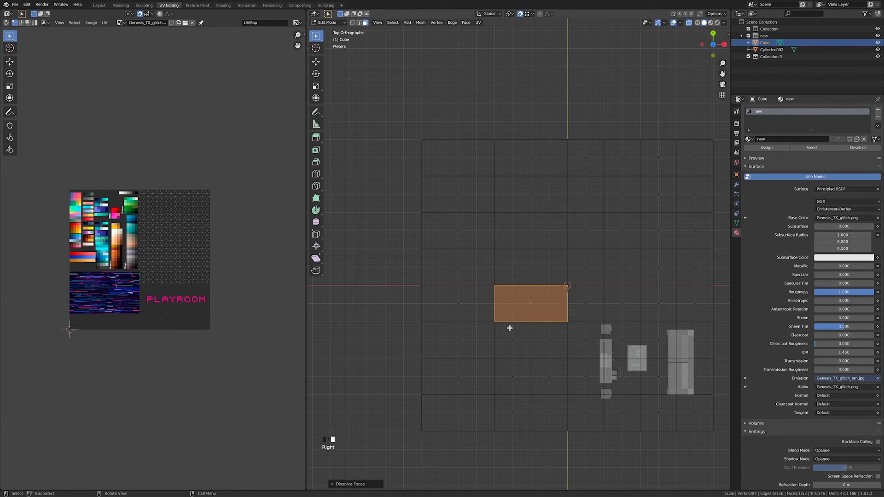
Dissolve the face pairs in rows six to eight of the third and fourth floor columns into single tiles.
{"action": "left_click_drag", "start_coordinate": [510, 328], "coordinate": [560, 386]}
{"action": "right_click", "coordinate": [553, 350]}
{"action": "left_click", "coordinate": [553, 348]}
{"action": "right_click", "coordinate": [561, 385]}
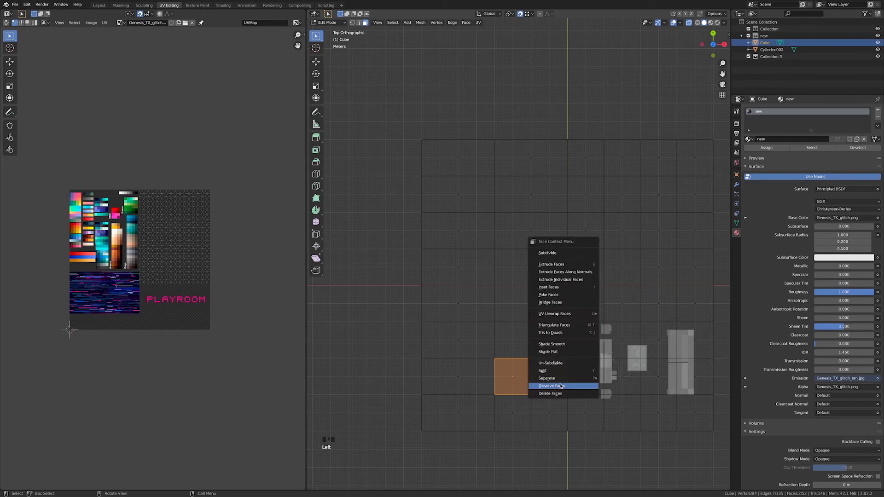
{"action": "left_click", "coordinate": [561, 386]}
{"action": "left_click_drag", "start_coordinate": [512, 407], "coordinate": [559, 431]}
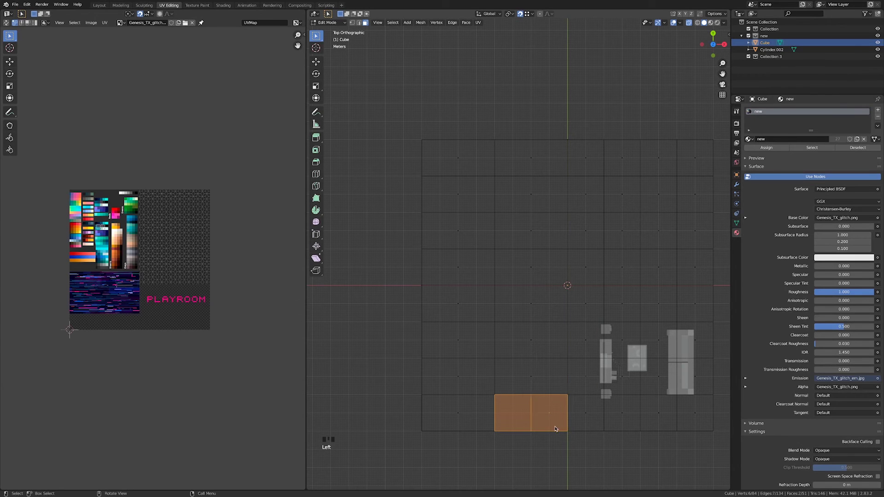
{"action": "right_click", "coordinate": [559, 431]}
{"action": "left_click", "coordinate": [559, 430]}
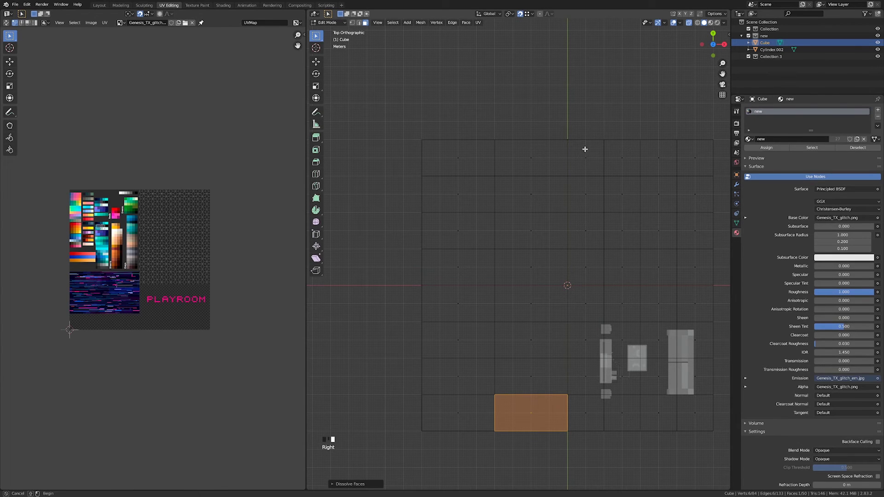
Dissolve the face pairs in rows one to four of the fifth and sixth floor columns into single tiles.
{"action": "left_click_drag", "start_coordinate": [581, 146], "coordinate": [624, 169]}
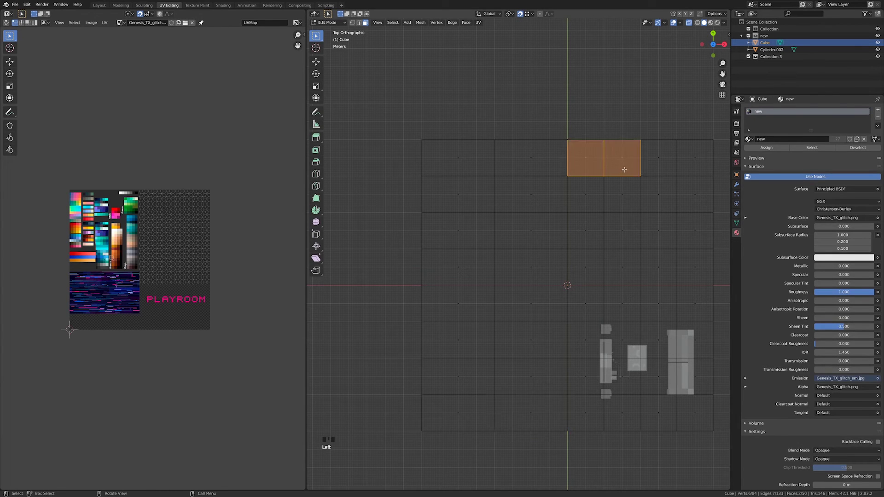
{"action": "right_click", "coordinate": [623, 168]}
{"action": "left_click", "coordinate": [619, 170]}
{"action": "left_click_drag", "start_coordinate": [580, 187], "coordinate": [628, 276]}
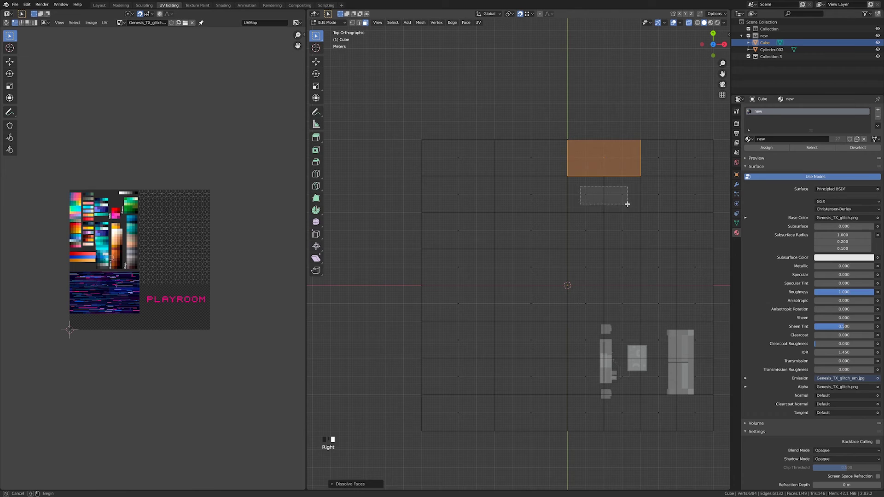
{"action": "right_click", "coordinate": [627, 204]}
{"action": "left_click", "coordinate": [625, 203]}
{"action": "right_click", "coordinate": [617, 246]}
{"action": "left_click", "coordinate": [616, 247]}
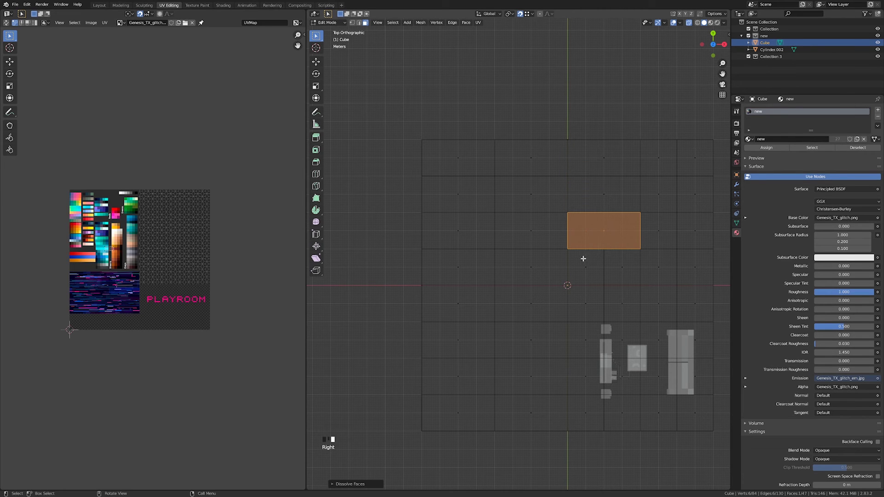
{"action": "right_click", "coordinate": [627, 276]}
{"action": "left_click", "coordinate": [625, 276]}
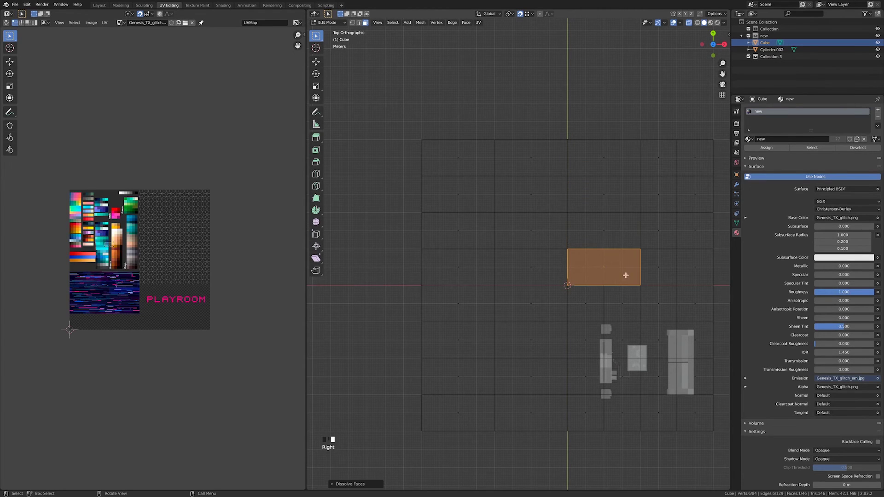
Dissolve the face pairs in rows five to eight of the fifth and sixth floor columns into single tiles.
{"action": "left_click_drag", "start_coordinate": [635, 313], "coordinate": [635, 314]}
{"action": "right_click", "coordinate": [636, 314]}
{"action": "left_click", "coordinate": [633, 312]}
{"action": "left_click_drag", "start_coordinate": [583, 327], "coordinate": [631, 350]}
{"action": "right_click", "coordinate": [631, 350]}
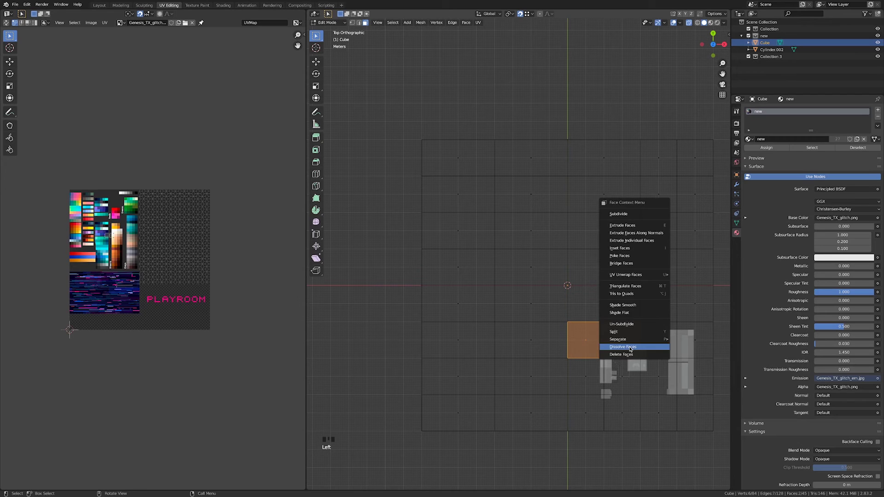
{"action": "left_click", "coordinate": [630, 348]}
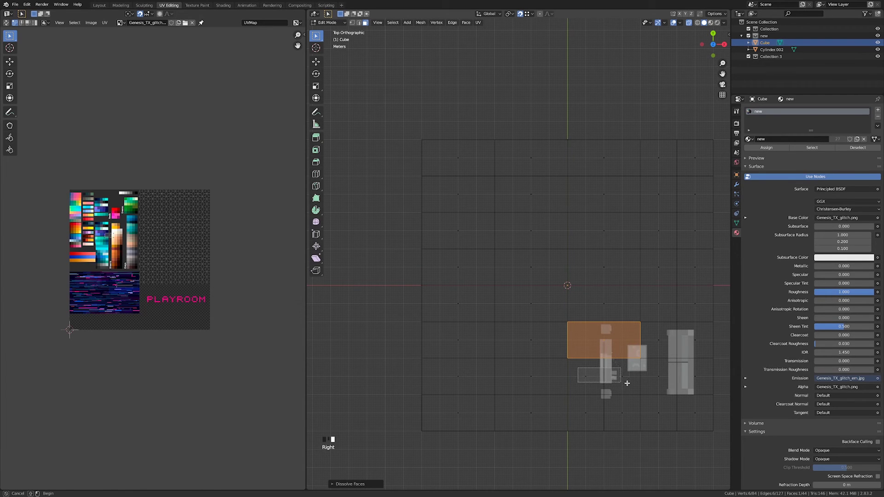
{"action": "left_click_drag", "start_coordinate": [627, 383], "coordinate": [627, 383]}
{"action": "right_click", "coordinate": [627, 383]}
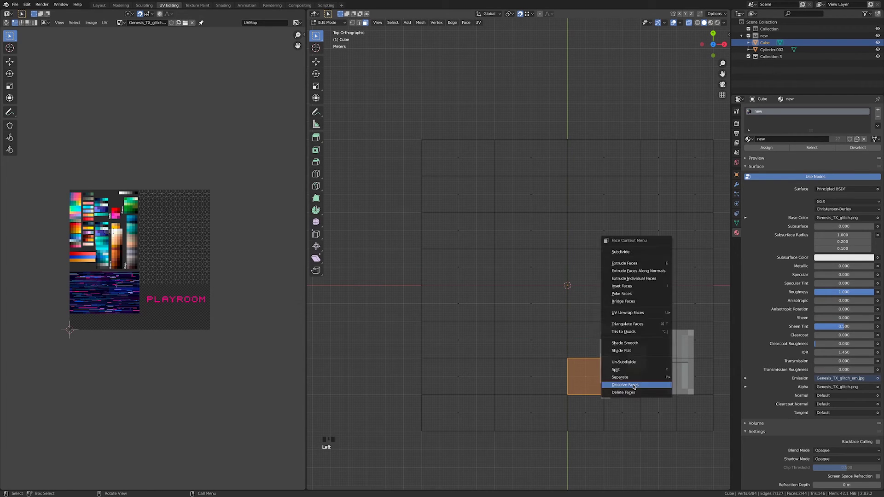
{"action": "left_click", "coordinate": [626, 386]}
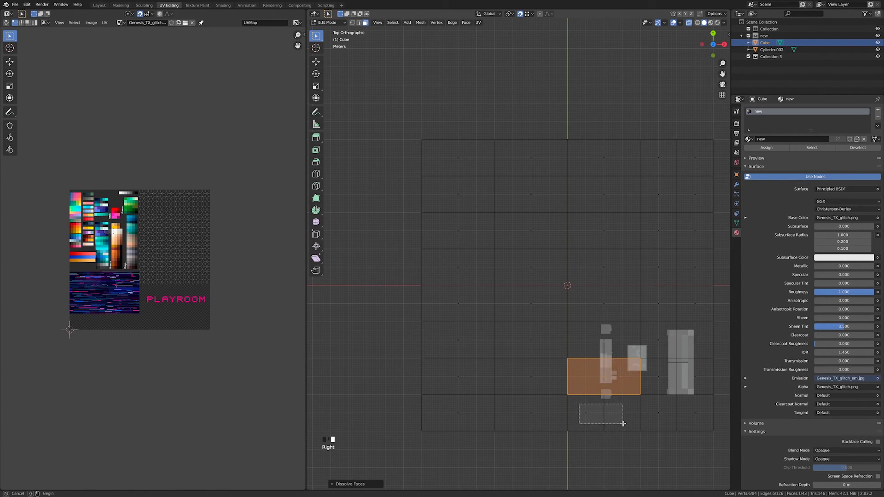
{"action": "left_click_drag", "start_coordinate": [623, 423], "coordinate": [623, 424]}
{"action": "right_click", "coordinate": [623, 424]}
{"action": "left_click", "coordinate": [622, 420]}
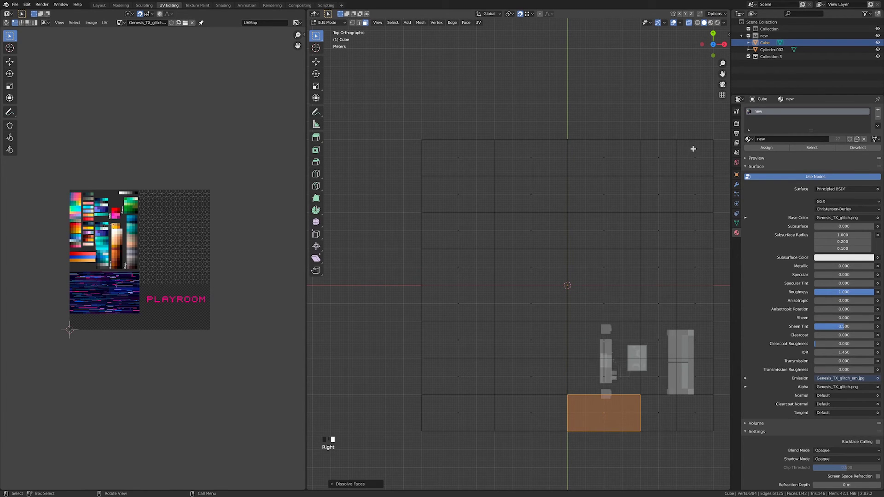
Dissolve the face pairs in rows one to three of the last two floor columns into single tiles.
{"action": "left_click_drag", "start_coordinate": [660, 151], "coordinate": [686, 235]}
{"action": "right_click", "coordinate": [694, 167]}
{"action": "left_click", "coordinate": [691, 169]}
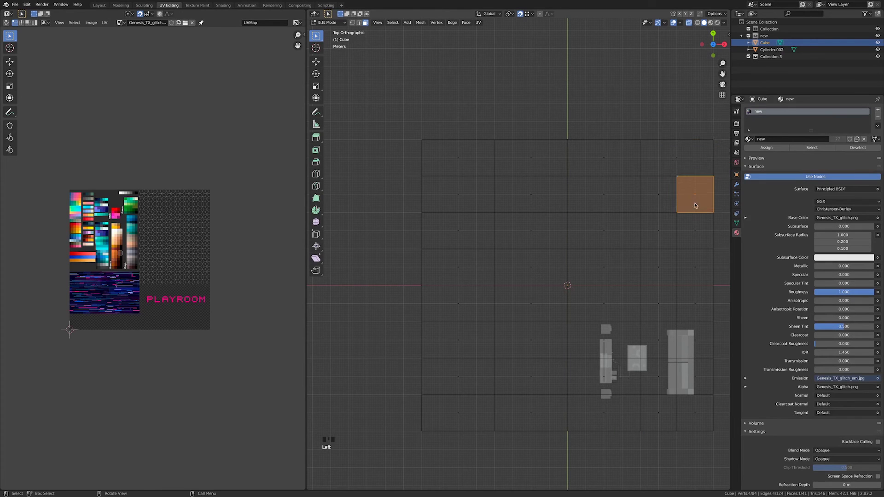
{"action": "right_click", "coordinate": [696, 205]}
{"action": "left_click", "coordinate": [655, 192], "text": "shift"}
{"action": "right_click", "coordinate": [656, 193]}
{"action": "left_click", "coordinate": [656, 192]}
{"action": "left_click", "coordinate": [680, 233], "text": "shift"}
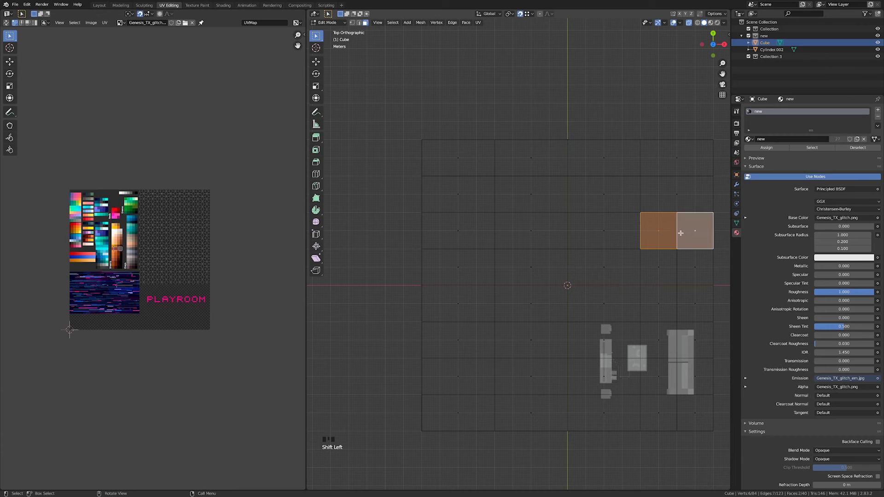
{"action": "right_click", "coordinate": [680, 233]}
{"action": "left_click", "coordinate": [679, 236]}
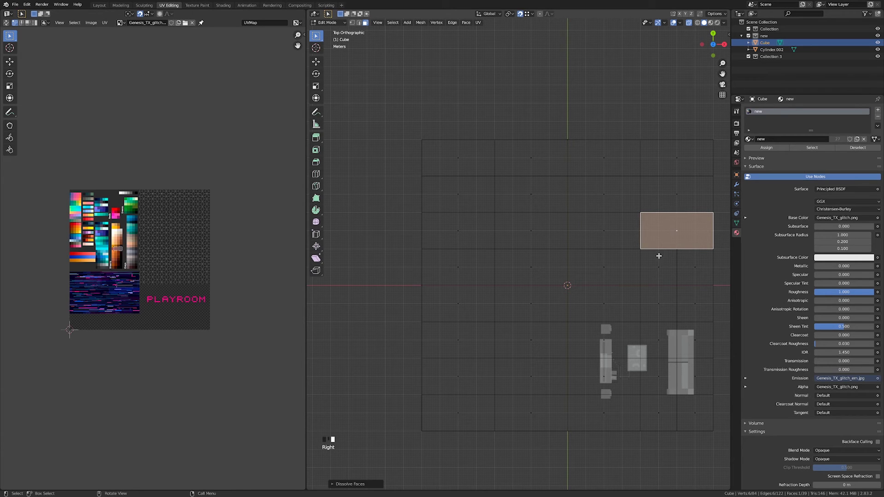
Dissolve the face pairs in rows four and five of the last two floor columns into single tiles.
{"action": "left_click", "coordinate": [693, 272]}
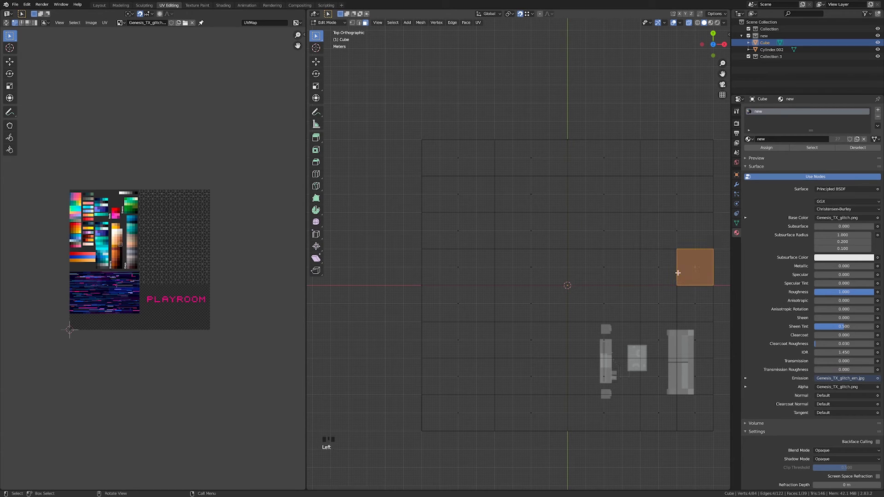
{"action": "left_click", "coordinate": [663, 266], "text": "shift"}
{"action": "right_click", "coordinate": [664, 270]}
{"action": "left_click", "coordinate": [664, 269]}
{"action": "left_click_drag", "start_coordinate": [651, 291], "coordinate": [700, 318]}
{"action": "right_click", "coordinate": [695, 313]}
{"action": "left_click", "coordinate": [694, 313]}
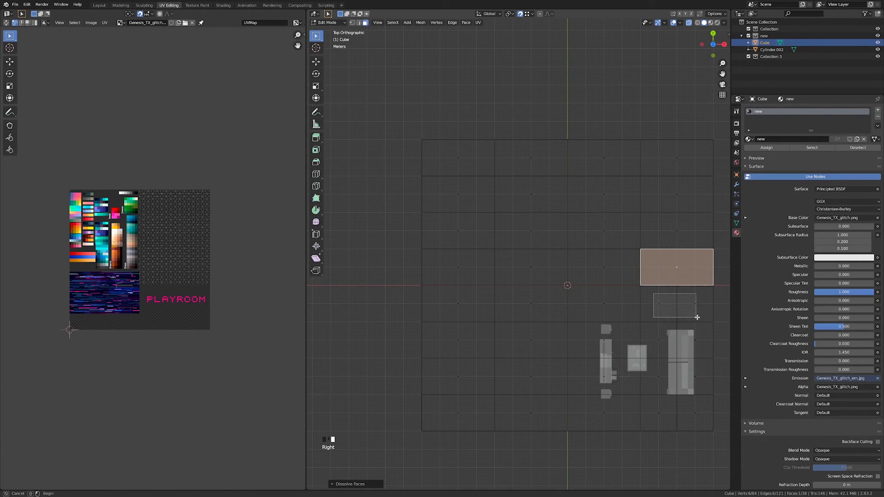
Dissolve the face pairs in rows six to eight of the last two floor columns into single tiles.
{"action": "left_click_drag", "start_coordinate": [689, 352], "coordinate": [690, 351]}
{"action": "right_click", "coordinate": [695, 348]}
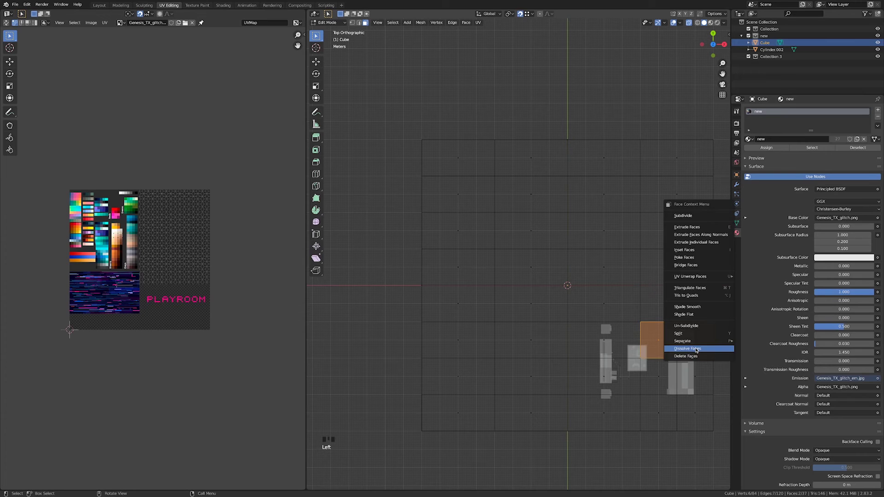
{"action": "left_click", "coordinate": [695, 348]}
{"action": "left_click", "coordinate": [703, 385]}
{"action": "right_click", "coordinate": [704, 386]}
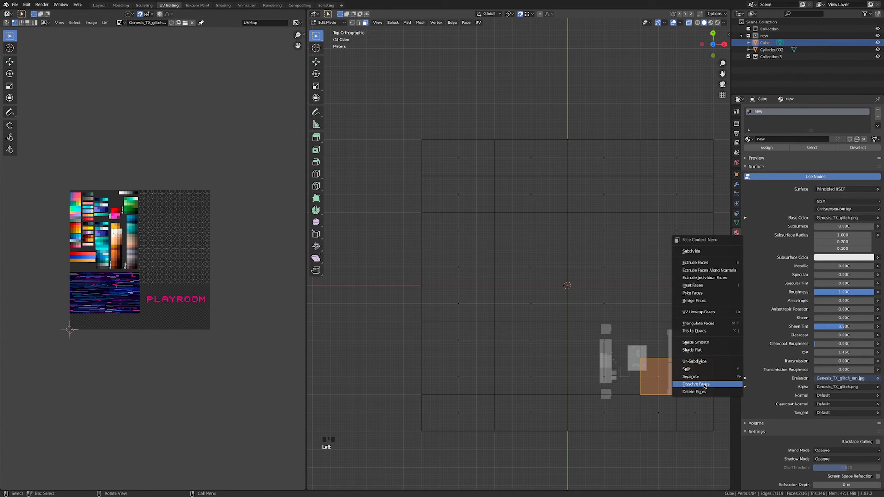
{"action": "left_click", "coordinate": [703, 385]}
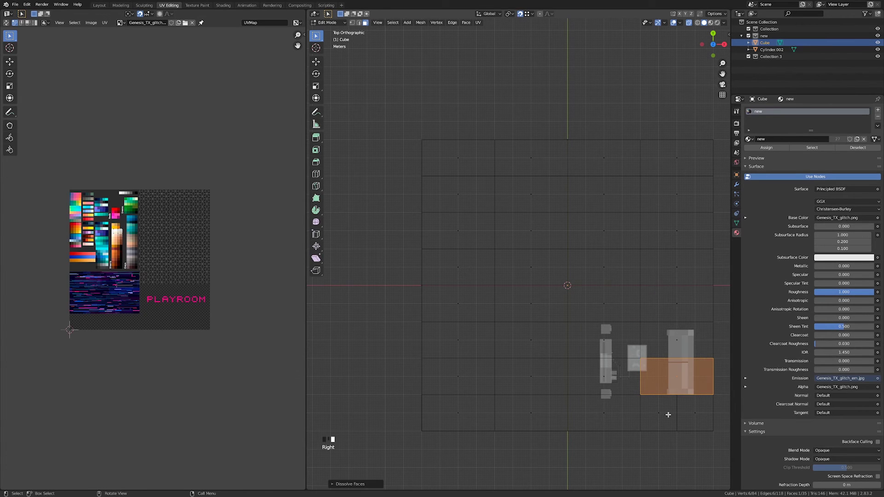
{"action": "left_click", "coordinate": [697, 416]}
{"action": "right_click", "coordinate": [699, 422]}
{"action": "left_click", "coordinate": [699, 424]}
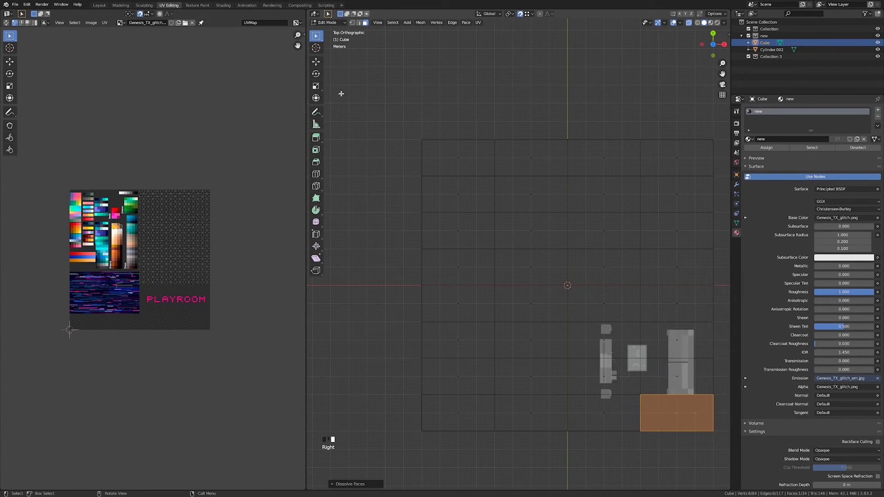
UV-map the first tile of the first tile column with Project from View (Bounds) so it fills the whole texture.
{"action": "left_click", "coordinate": [459, 164]}
{"action": "key", "text": "u"}
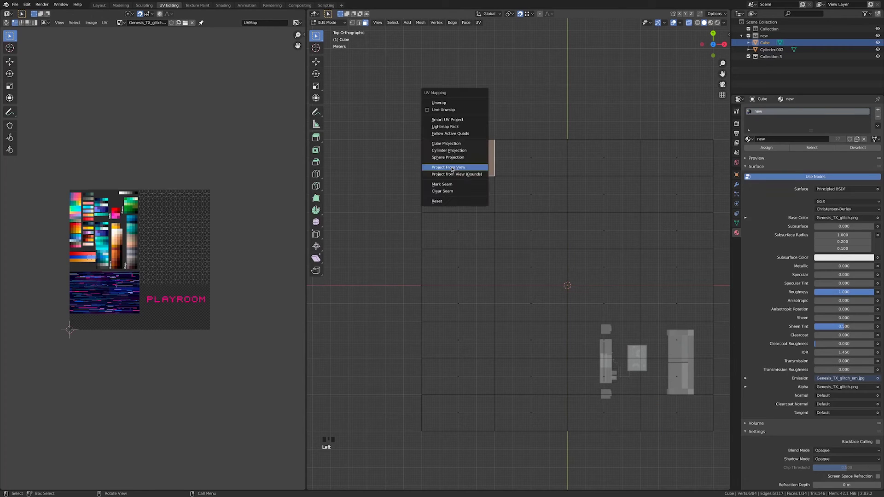
{"action": "left_click", "coordinate": [467, 127]}
{"action": "left_click", "coordinate": [455, 198]}
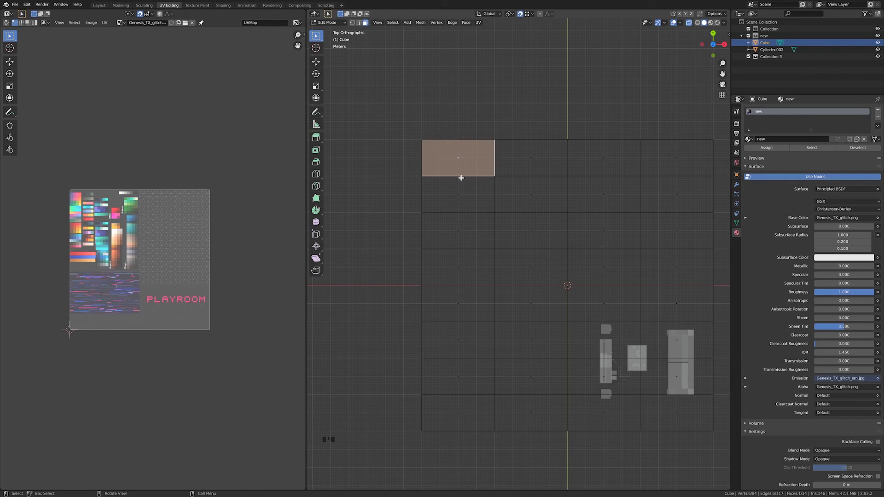
{"action": "key", "text": "u"}
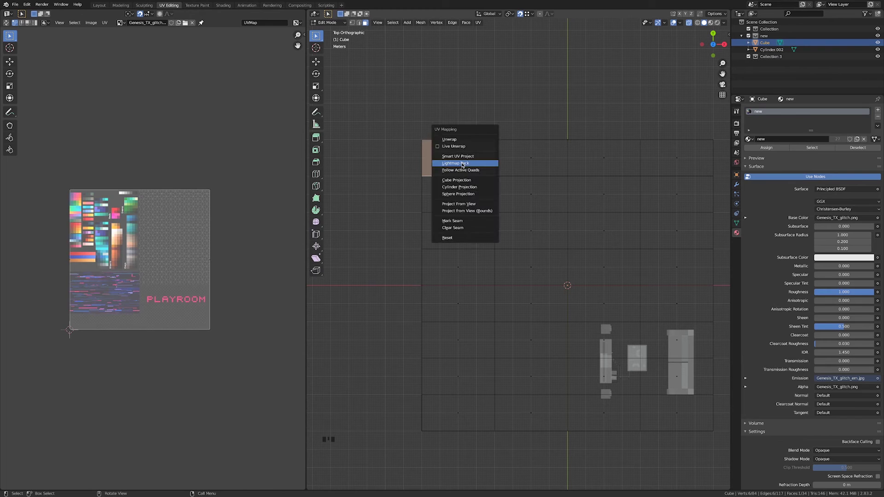
{"action": "left_click", "coordinate": [468, 210]}
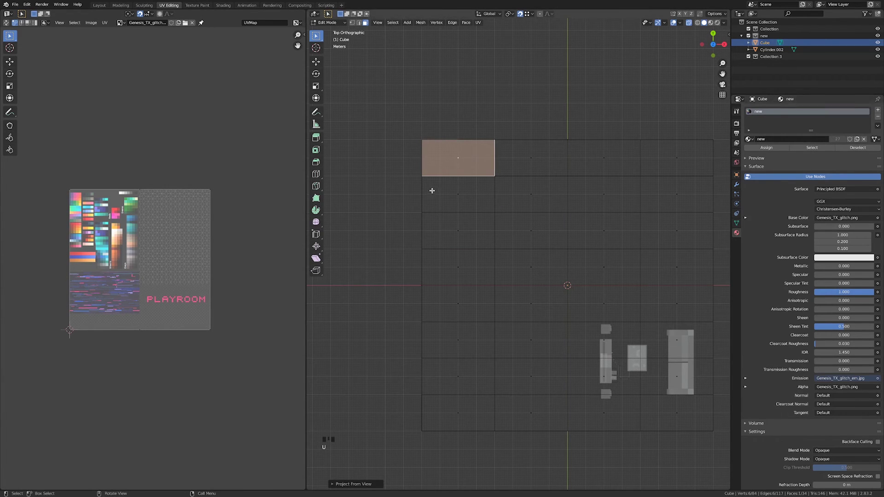
{"action": "key", "text": "u"}
{"action": "left_click", "coordinate": [466, 157]}
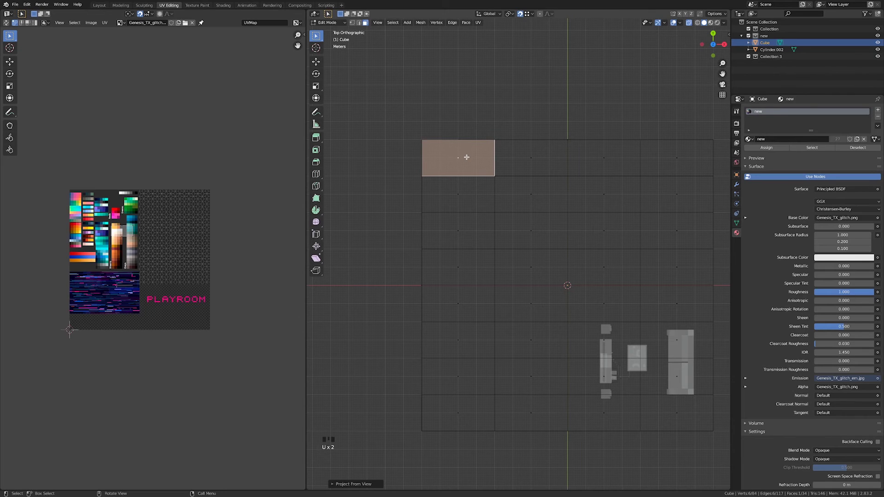
{"action": "key", "text": "u"}
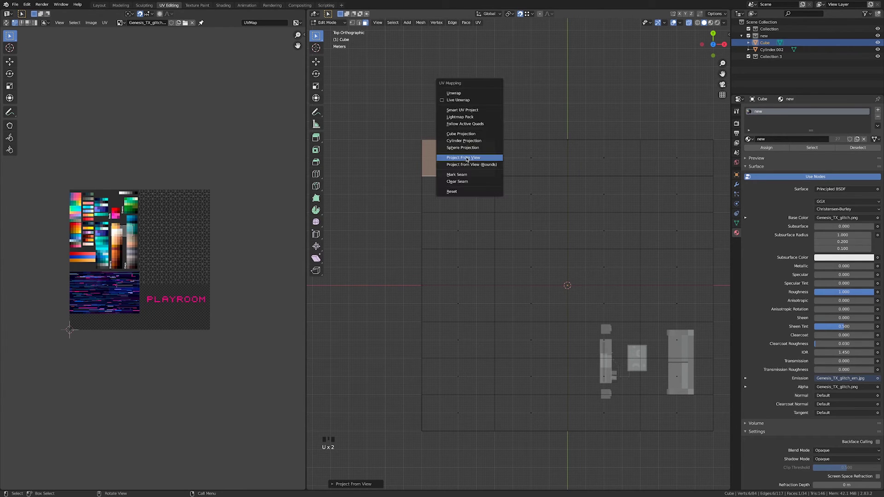
Apply Project from View (Bounds) individually to the tiles in rows two to four of the first tile column.
{"action": "left_click", "coordinate": [457, 192]}
{"action": "left_click", "coordinate": [456, 193]}
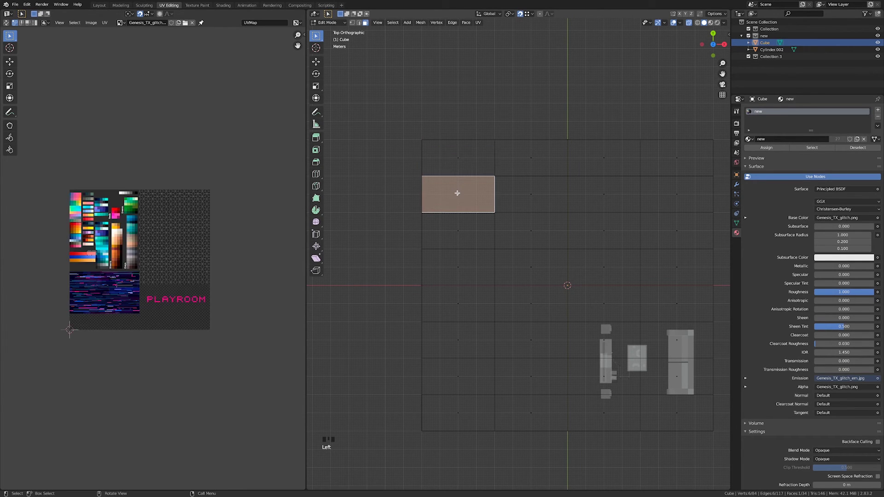
{"action": "key", "text": "u"}
{"action": "left_click", "coordinate": [456, 193]}
{"action": "left_click", "coordinate": [458, 241]}
{"action": "key", "text": "u"}
{"action": "left_click", "coordinate": [459, 241]}
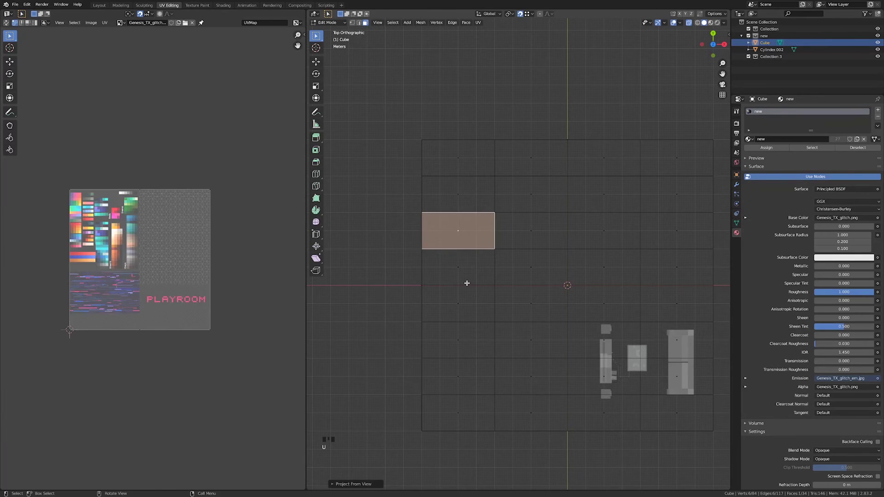
{"action": "left_click", "coordinate": [466, 282]}
{"action": "key", "text": "u"}
{"action": "left_click", "coordinate": [466, 282]}
Apply Project from View (Bounds) individually to the tiles in rows five to eight of the first tile column.
{"action": "left_click", "coordinate": [467, 298]}
{"action": "key", "text": "u"}
{"action": "left_click", "coordinate": [468, 298]}
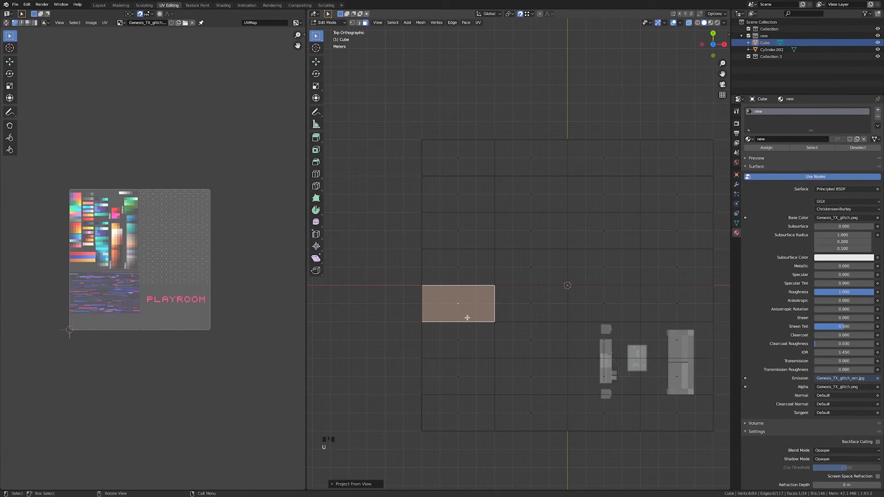
{"action": "left_click", "coordinate": [468, 349]}
{"action": "key", "text": "u"}
{"action": "left_click", "coordinate": [467, 350]}
{"action": "left_click", "coordinate": [468, 379]}
{"action": "key", "text": "u"}
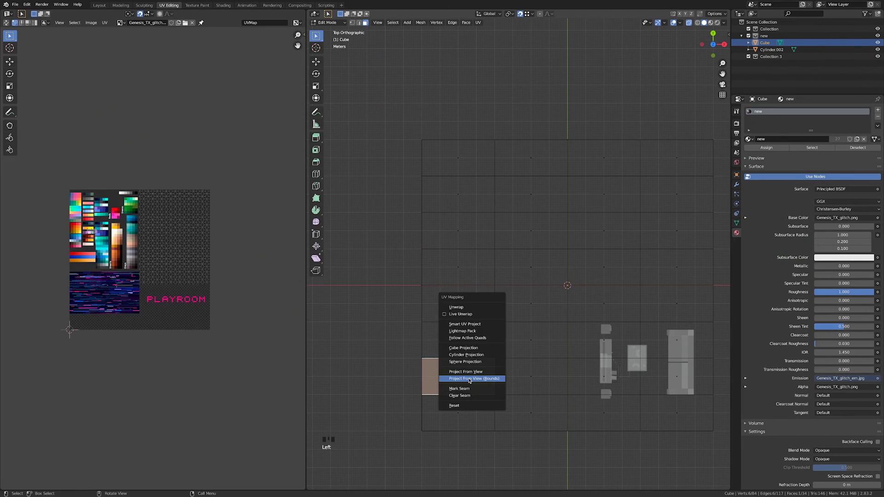
{"action": "left_click", "coordinate": [468, 377]}
{"action": "left_click", "coordinate": [463, 406]}
{"action": "key", "text": "u"}
{"action": "left_click", "coordinate": [463, 406]}
Apply Project from View (Bounds) individually to the first two tiles of the second tile column.
{"action": "left_click", "coordinate": [509, 151]}
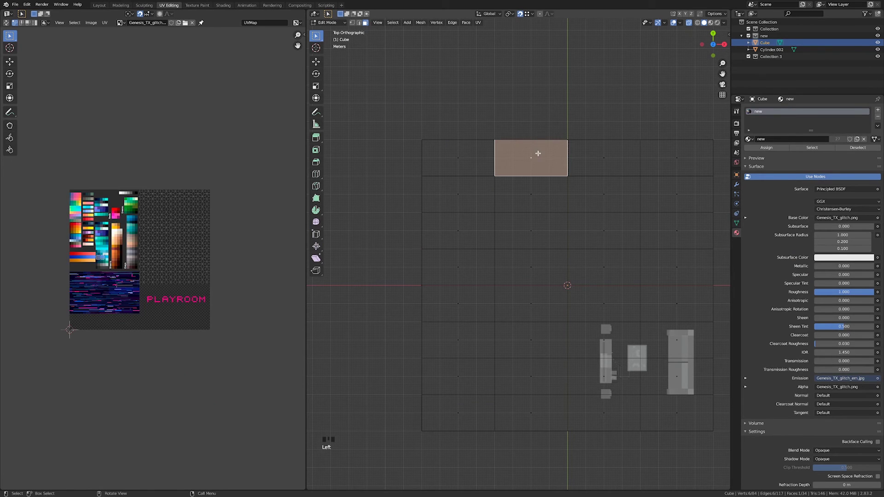
{"action": "key", "text": "u"}
{"action": "left_click", "coordinate": [525, 184]}
{"action": "left_click", "coordinate": [524, 195]}
{"action": "key", "text": "u"}
{"action": "left_click", "coordinate": [524, 194]}
Project the third and fourth tiles of the second tile column from view to bounds, and show the floor in Material Preview shading.
{"action": "left_click", "coordinate": [525, 241]}
{"action": "key", "text": "u"}
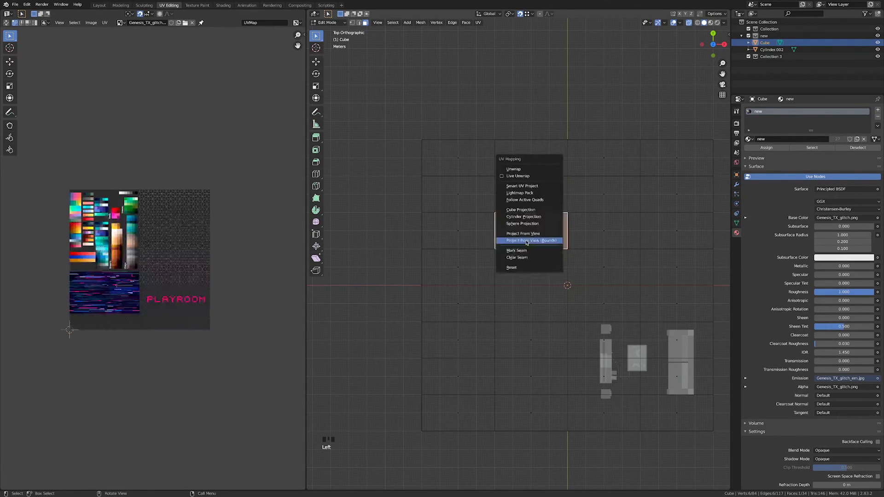
{"action": "left_click", "coordinate": [526, 239]}
{"action": "left_click", "coordinate": [526, 267]}
{"action": "key", "text": "u"}
{"action": "left_click", "coordinate": [526, 267]}
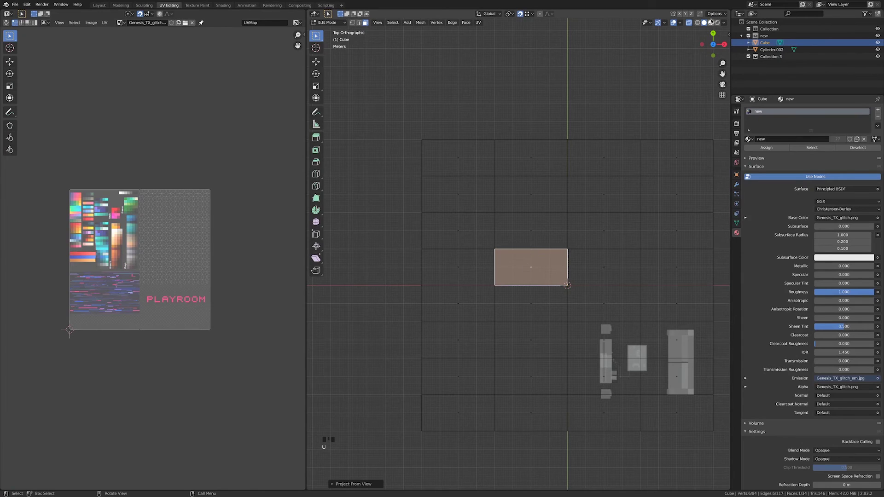
{"action": "left_click", "coordinate": [711, 22]}
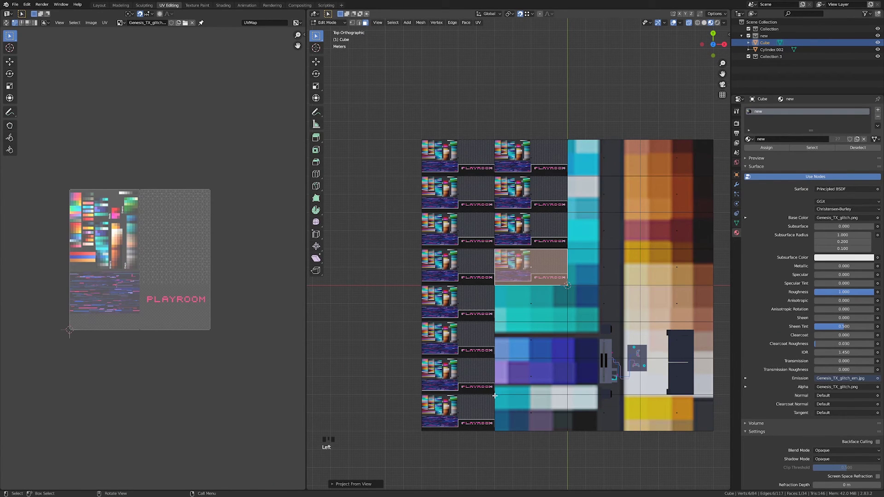
Apply Project from View (Bounds) individually to the tiles in rows five to eight of the second tile column.
{"action": "left_click", "coordinate": [530, 304]}
{"action": "key", "text": "u"}
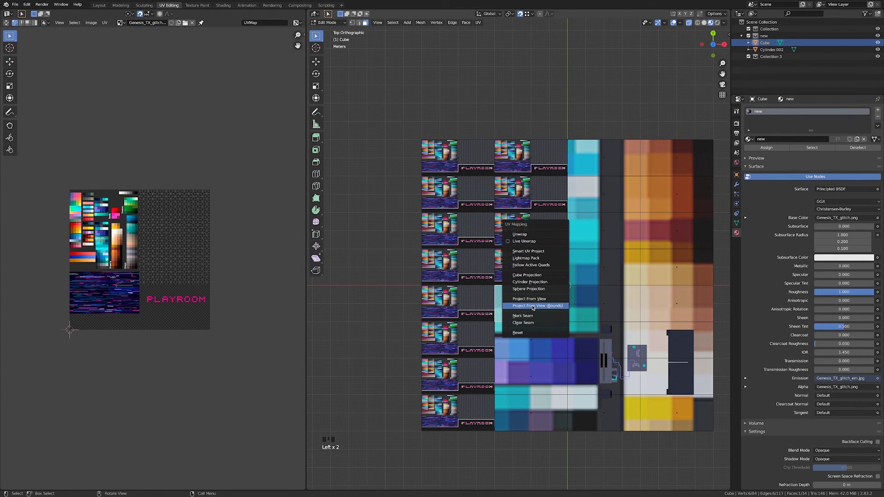
{"action": "left_click", "coordinate": [532, 307]}
{"action": "left_click", "coordinate": [527, 333]}
{"action": "key", "text": "u"}
{"action": "left_click", "coordinate": [527, 333]}
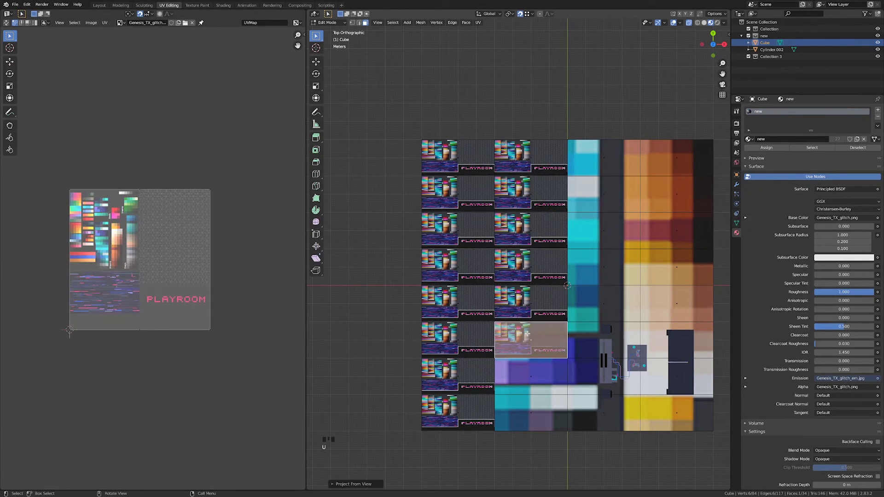
{"action": "left_click", "coordinate": [527, 364]}
{"action": "key", "text": "u"}
{"action": "left_click", "coordinate": [527, 367]}
{"action": "left_click", "coordinate": [529, 403]}
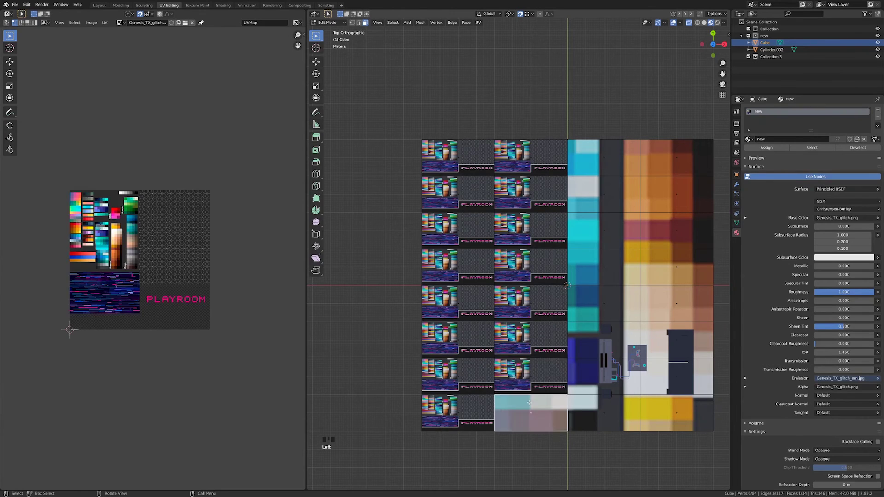
{"action": "key", "text": "u"}
{"action": "left_click", "coordinate": [531, 404]}
Apply Project from View (Bounds) individually to the tiles in rows one to four of the third tile column.
{"action": "left_click", "coordinate": [605, 159]}
{"action": "key", "text": "u"}
{"action": "left_click", "coordinate": [605, 161]}
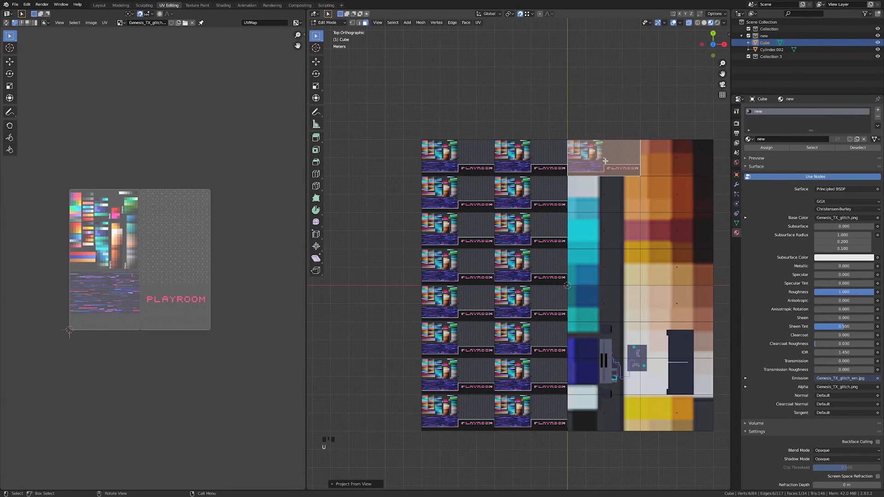
{"action": "left_click", "coordinate": [601, 196]}
{"action": "key", "text": "u"}
{"action": "left_click", "coordinate": [602, 196]}
{"action": "left_click", "coordinate": [600, 229]}
{"action": "key", "text": "u"}
{"action": "left_click", "coordinate": [600, 228]}
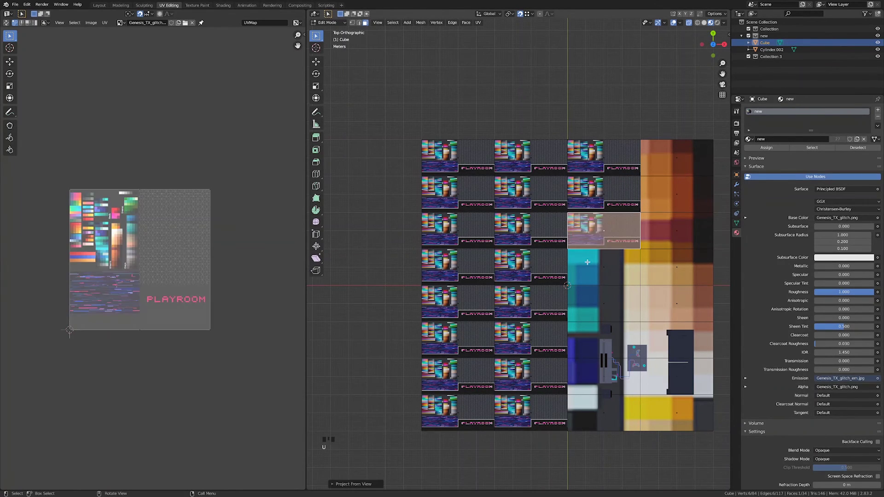
{"action": "left_click", "coordinate": [589, 263]}
{"action": "key", "text": "u"}
{"action": "left_click", "coordinate": [588, 264]}
Apply Project from View (Bounds) individually to the tiles in rows five to eight of the third tile column.
{"action": "left_click", "coordinate": [590, 299]}
{"action": "key", "text": "u"}
{"action": "left_click", "coordinate": [590, 298]}
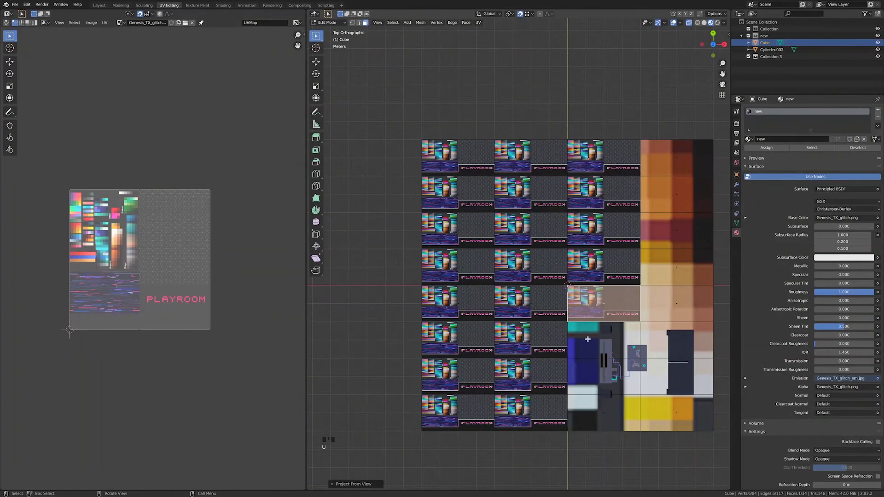
{"action": "left_click", "coordinate": [587, 339]}
{"action": "key", "text": "u"}
{"action": "left_click", "coordinate": [587, 339]}
{"action": "left_click", "coordinate": [588, 380]}
{"action": "key", "text": "u"}
{"action": "left_click", "coordinate": [589, 380]}
{"action": "left_click", "coordinate": [583, 423]}
{"action": "key", "text": "u"}
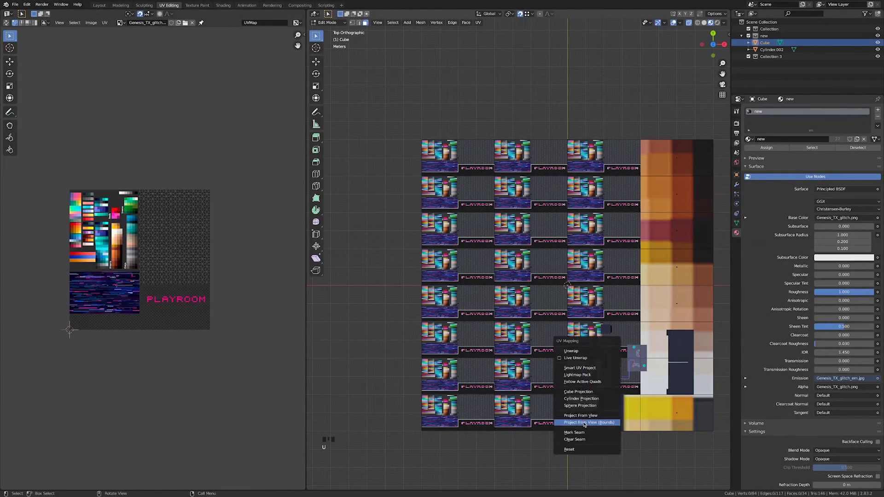
{"action": "left_click", "coordinate": [585, 423]}
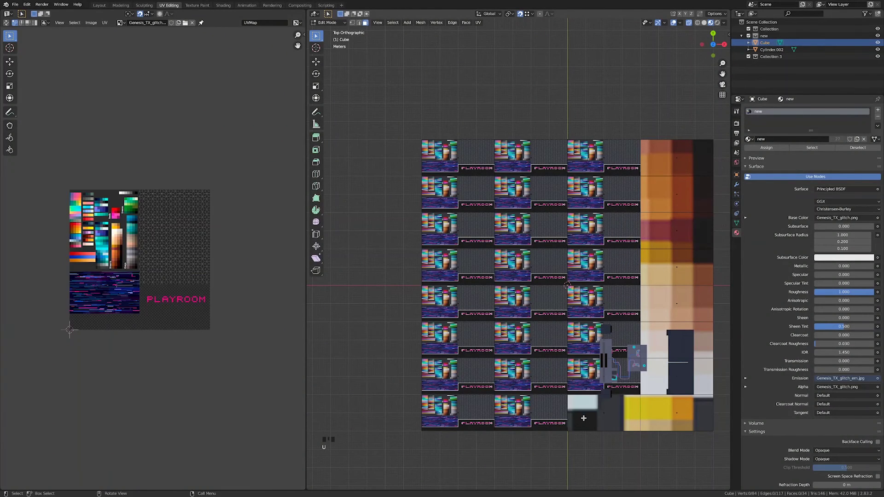
Apply Project from View (Bounds) individually to the tiles in rows one to four of the fourth tile column.
{"action": "left_click", "coordinate": [679, 158]}
{"action": "key", "text": "u"}
{"action": "left_click", "coordinate": [679, 158]}
{"action": "left_click", "coordinate": [671, 193]}
{"action": "key", "text": "u"}
{"action": "left_click", "coordinate": [672, 193]}
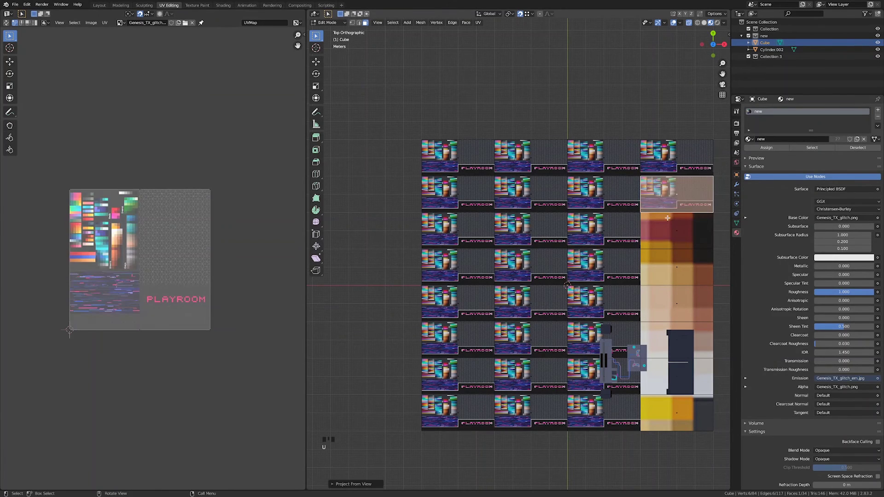
{"action": "left_click", "coordinate": [667, 217]}
{"action": "key", "text": "u"}
{"action": "left_click", "coordinate": [667, 217]}
{"action": "left_click", "coordinate": [667, 260]}
{"action": "key", "text": "u"}
{"action": "left_click", "coordinate": [667, 260]}
Apply Project from View (Bounds) individually to the tiles in rows five to eight of the fourth tile column.
{"action": "left_click", "coordinate": [666, 302]}
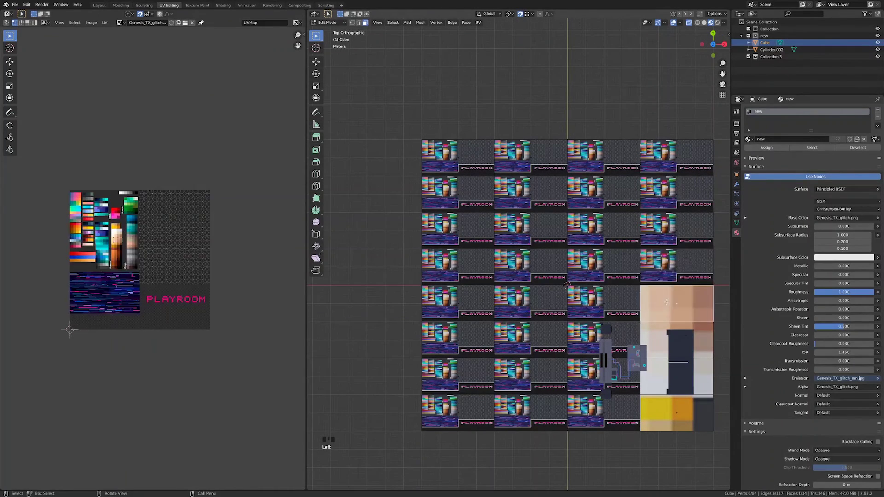
{"action": "key", "text": "u"}
{"action": "left_click", "coordinate": [666, 302]}
{"action": "left_click", "coordinate": [672, 337]}
{"action": "key", "text": "u"}
{"action": "left_click", "coordinate": [671, 337]}
{"action": "left_click", "coordinate": [672, 369]}
{"action": "key", "text": "u"}
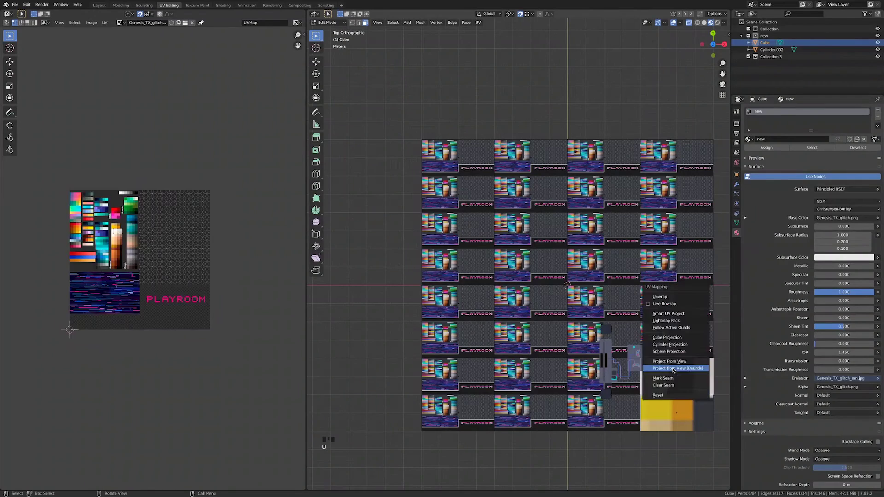
{"action": "left_click", "coordinate": [672, 369]}
{"action": "left_click", "coordinate": [678, 409]}
{"action": "key", "text": "u"}
{"action": "left_click", "coordinate": [678, 409]}
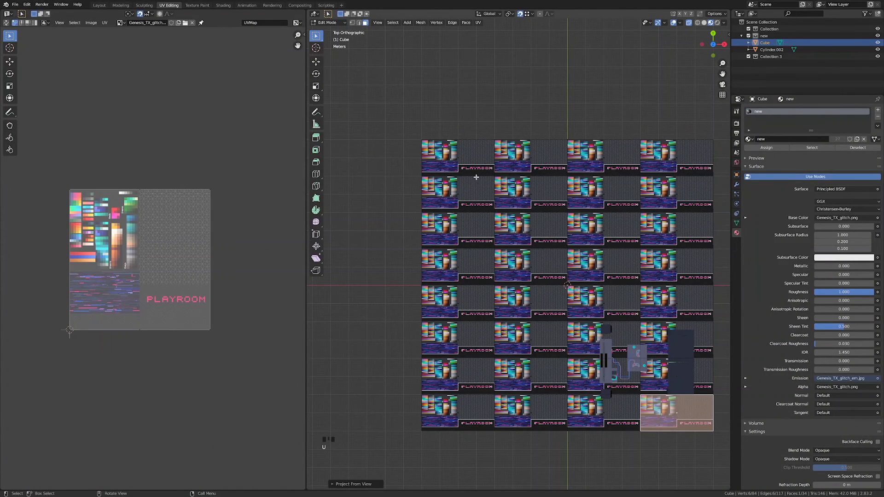
Select all floor tiles, shrink their stacked UVs and move them onto the atlas's geometric line pattern.
{"action": "left_click_drag", "start_coordinate": [448, 145], "coordinate": [685, 417]}
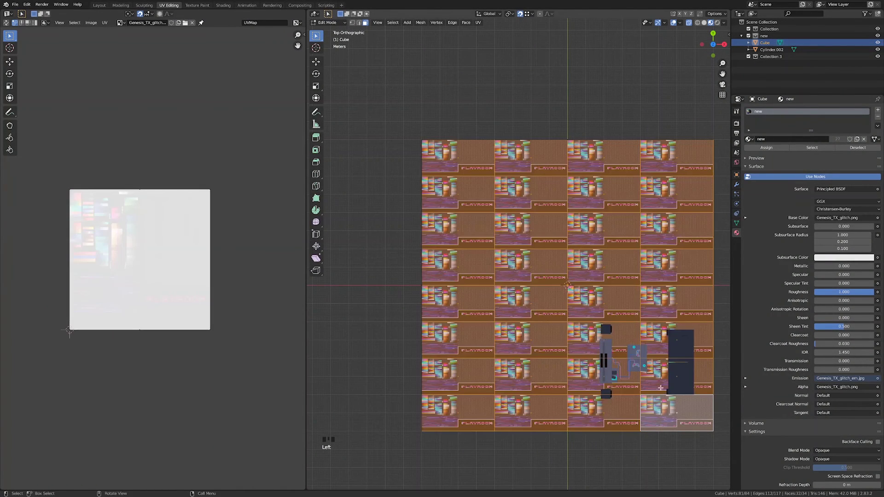
{"action": "key", "text": "a"}
{"action": "key", "text": "s"}
{"action": "left_click", "coordinate": [177, 250]}
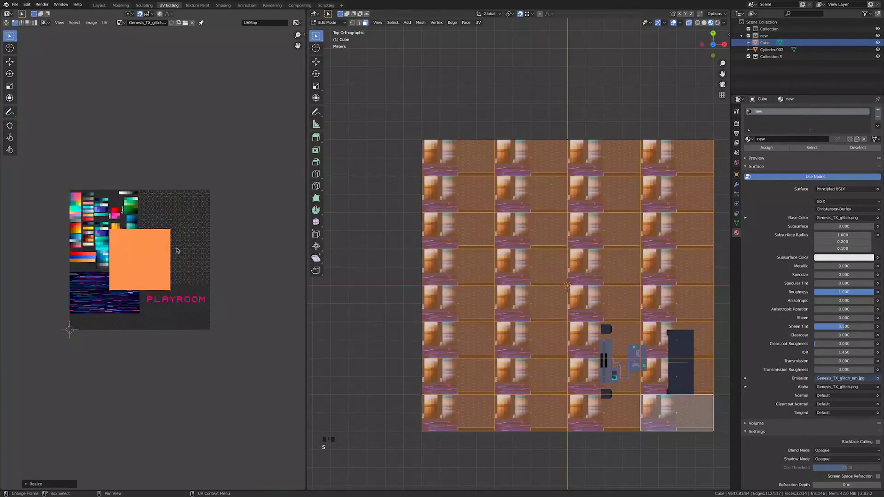
{"action": "scroll", "coordinate": [194, 293], "scroll_direction": "up", "scroll_amount": 3}
{"action": "key", "text": "g"}
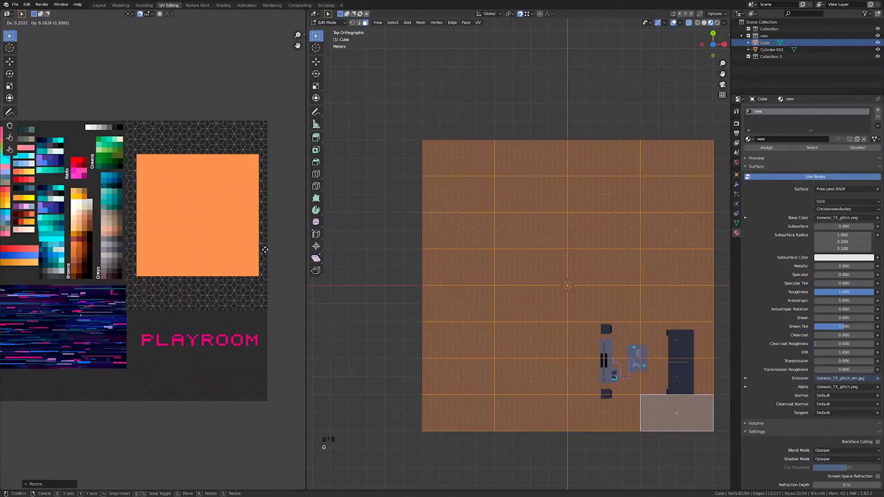
{"action": "left_click", "coordinate": [265, 249]}
Enlarge the floor UVs and stretch them along Y to fill the line-pattern area, and return to Object Mode.
{"action": "key", "text": "s"}
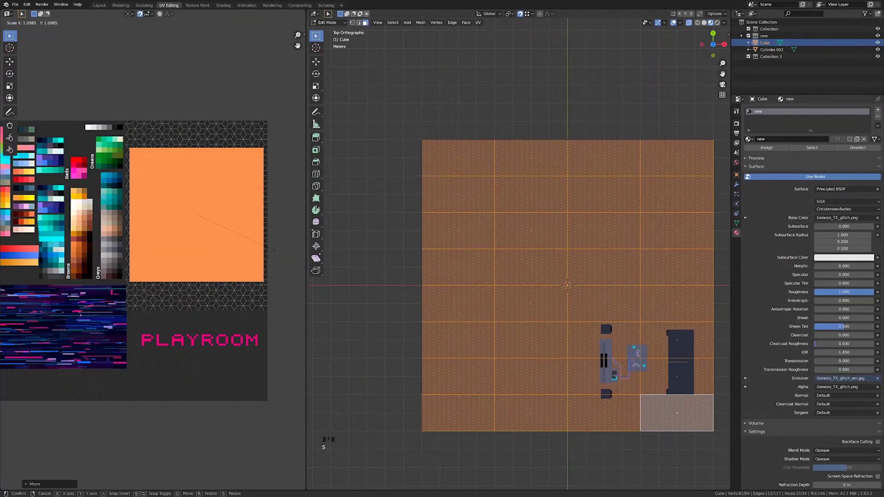
{"action": "key", "text": "y"}
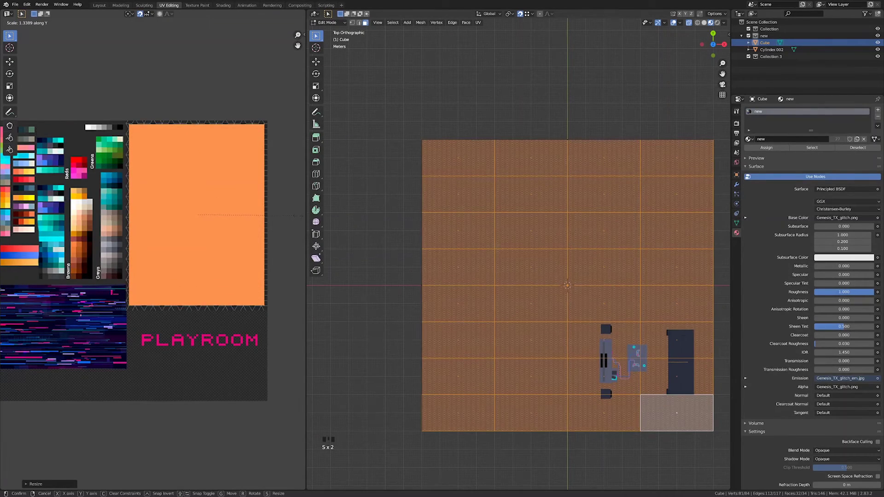
{"action": "left_click", "coordinate": [299, 217]}
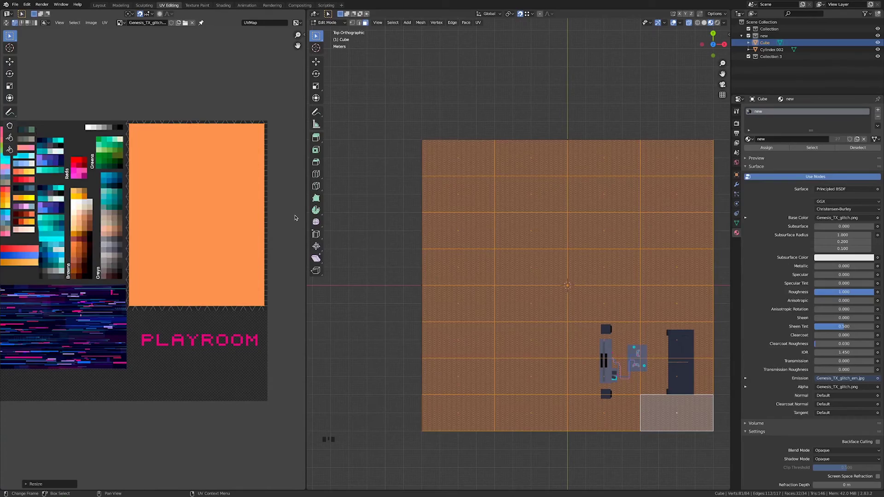
{"action": "key", "text": "g"}
{"action": "right_click", "coordinate": [292, 217]}
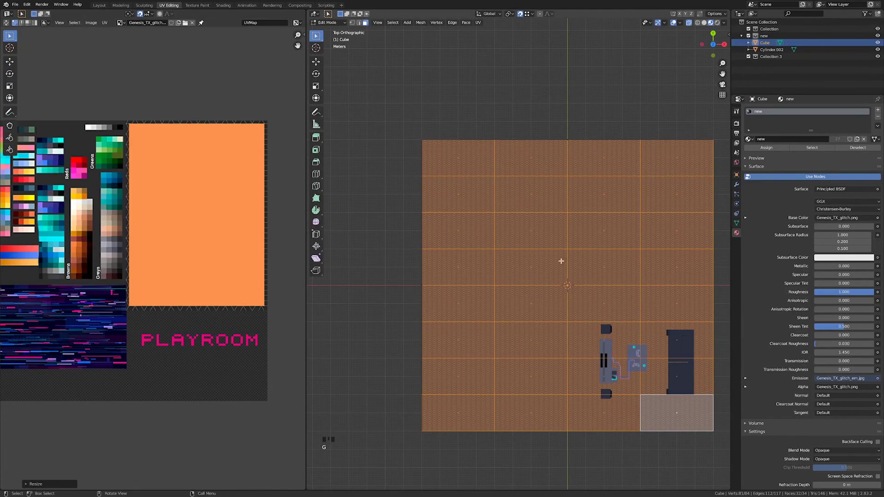
{"action": "key", "text": "Tab"}
Add a mesh plane in the front view and rotate it upright about the X axis.
{"action": "middle_click_drag", "start_coordinate": [560, 261], "coordinate": [507, 216]}
{"action": "scroll", "coordinate": [548, 231], "scroll_direction": "down", "scroll_amount": 4}
{"action": "scroll", "coordinate": [551, 224], "scroll_direction": "down", "scroll_amount": 4}
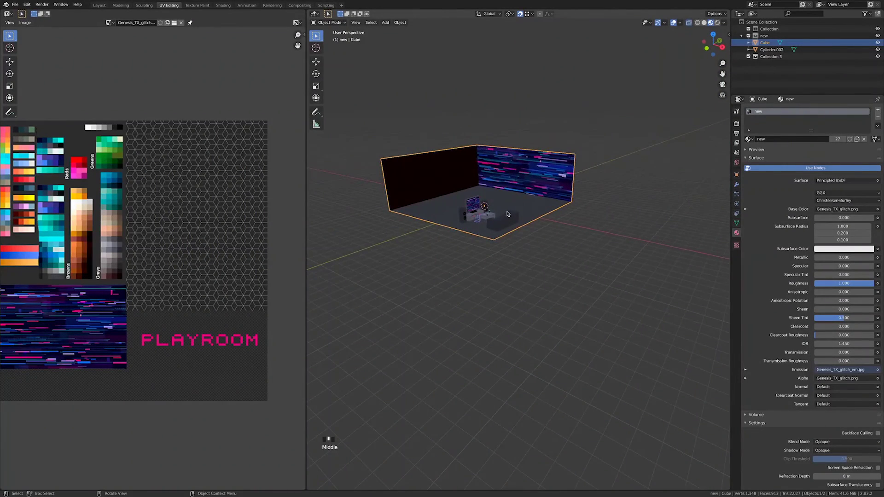
{"action": "key", "text": "KP_1"}
{"action": "key", "text": "shift+a"}
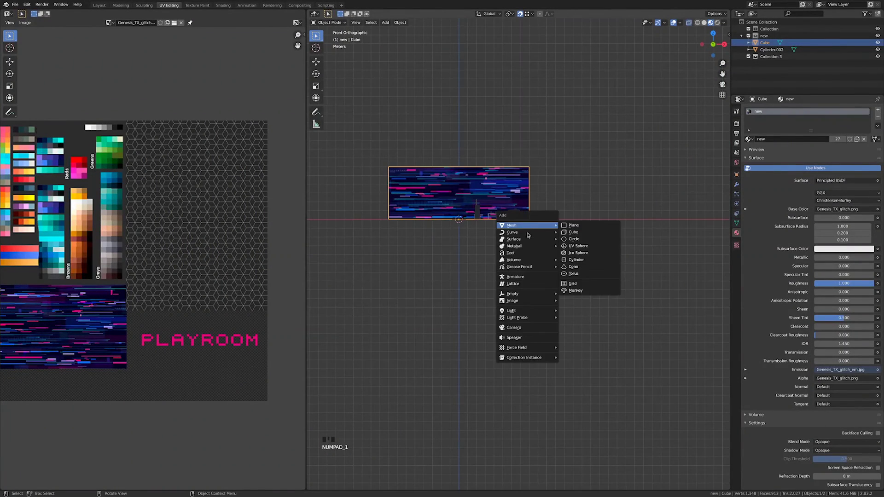
{"action": "left_click", "coordinate": [571, 227]}
{"action": "scroll", "coordinate": [568, 225], "scroll_direction": "up", "scroll_amount": 3}
{"action": "key", "text": "r"}
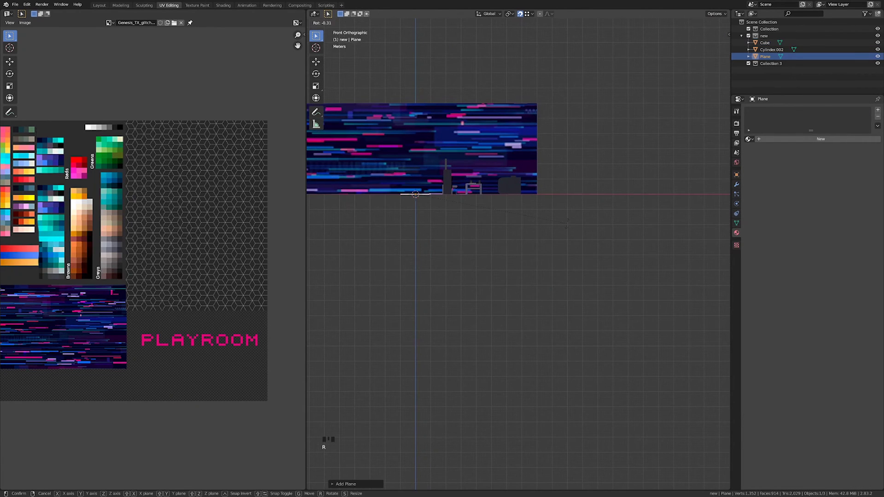
{"action": "key", "text": "x"}
{"action": "key", "text": "0"}
{"action": "key", "text": "Return"}
Stretch the plane along X to about four times its width and assign it the existing "new" material.
{"action": "key", "text": "s"}
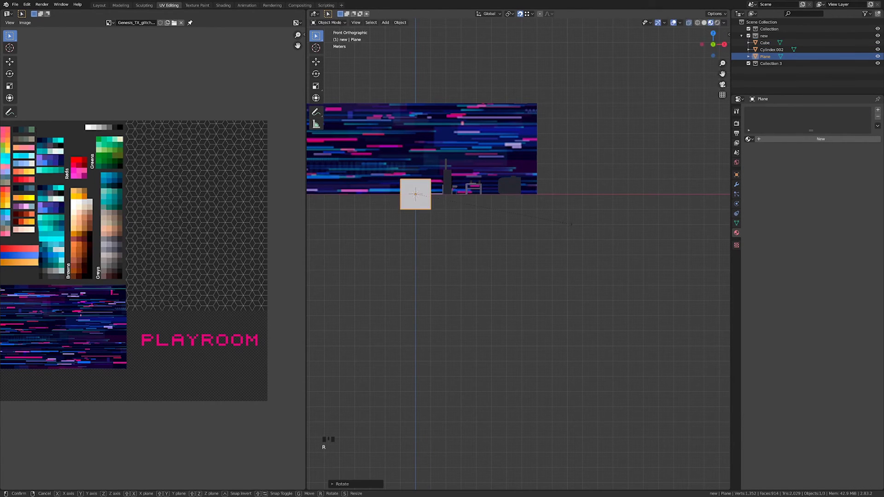
{"action": "key", "text": "x"}
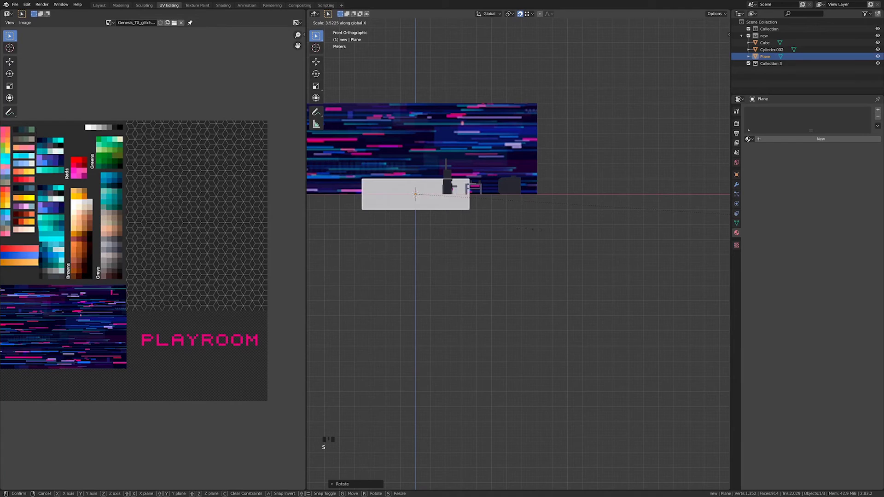
{"action": "left_click", "coordinate": [631, 226]}
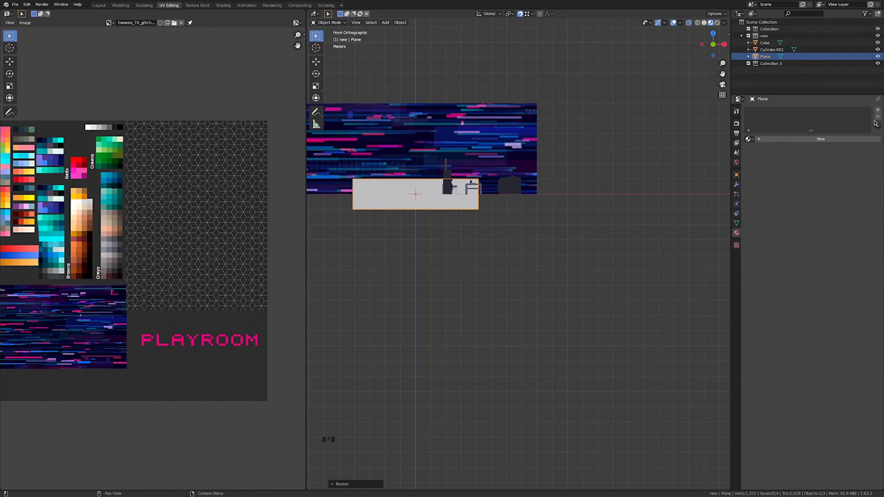
{"action": "left_click", "coordinate": [747, 139]}
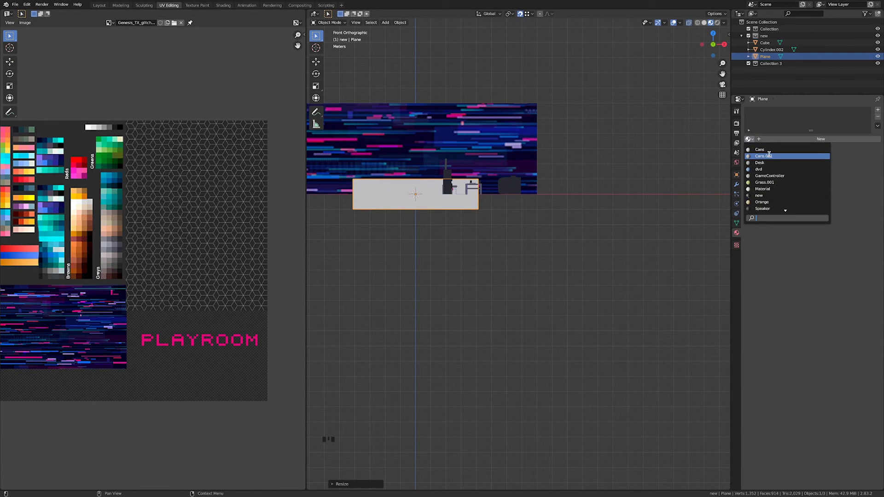
{"action": "type", "text": "new"}
{"action": "left_click", "coordinate": [770, 156]}
Try to map the plane's face with Project from View (Bounds) followed by Unwrap.
{"action": "key", "text": "Tab"}
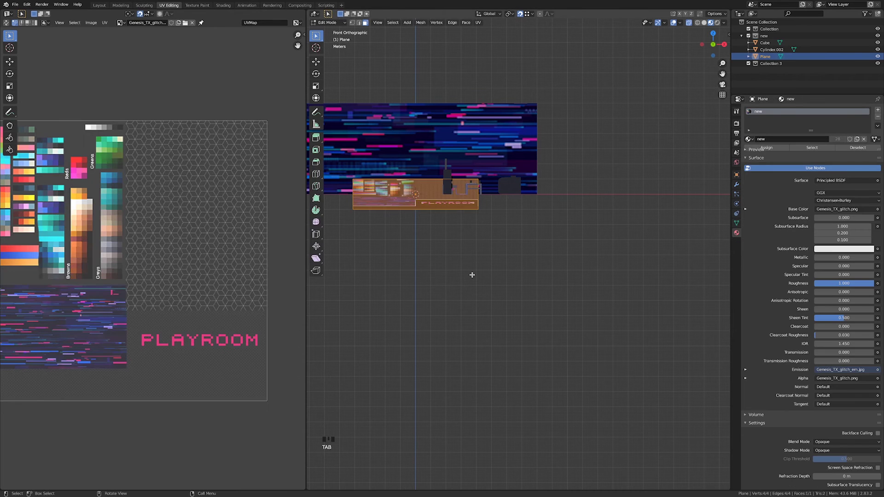
{"action": "key", "text": "a"}
{"action": "key", "text": "u"}
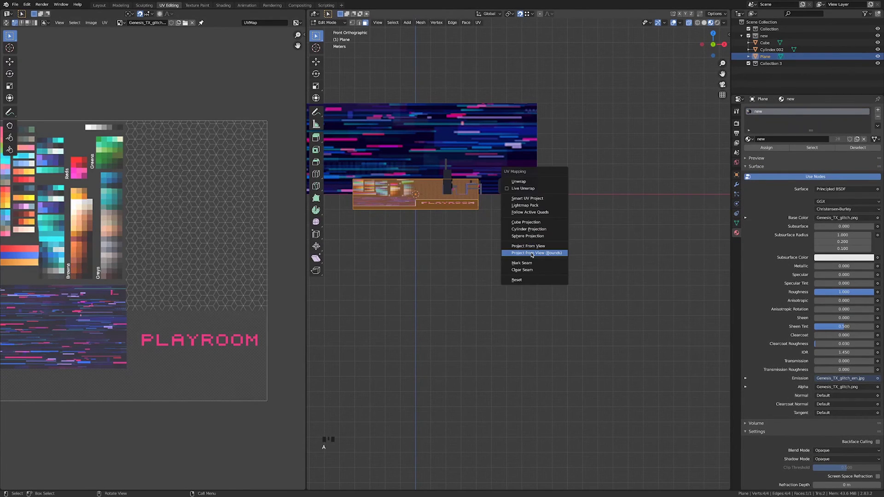
{"action": "left_click", "coordinate": [531, 253]}
{"action": "key", "text": "u"}
{"action": "left_click", "coordinate": [199, 319]}
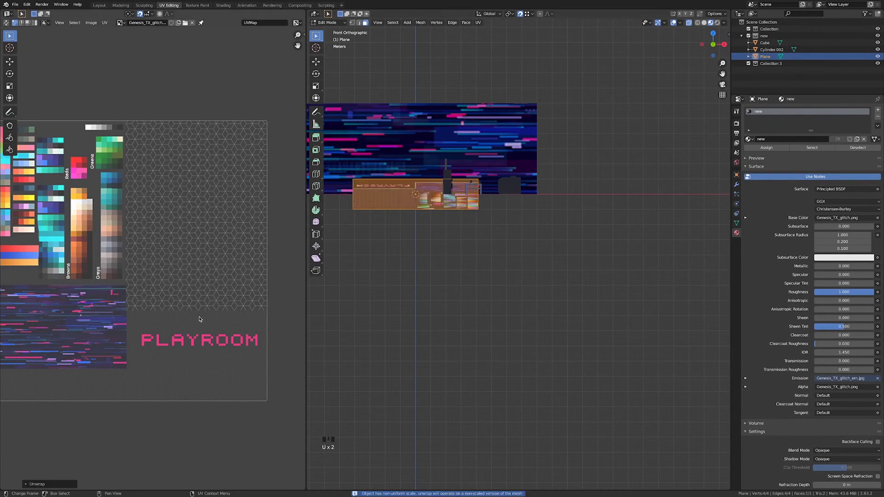
{"action": "scroll", "coordinate": [261, 280], "scroll_direction": "down", "scroll_amount": 2}
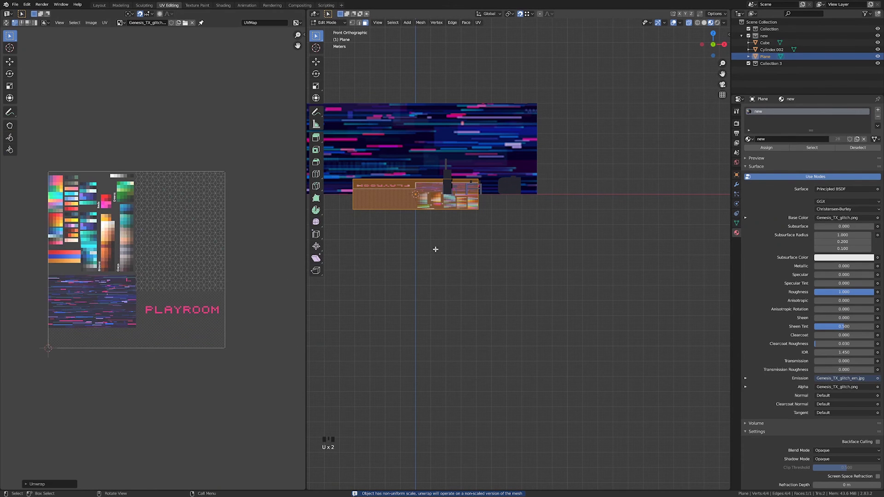
Apply all transforms to the plane and unwrap its face again.
{"action": "key", "text": "Tab"}
{"action": "key", "text": "ctrl+a"}
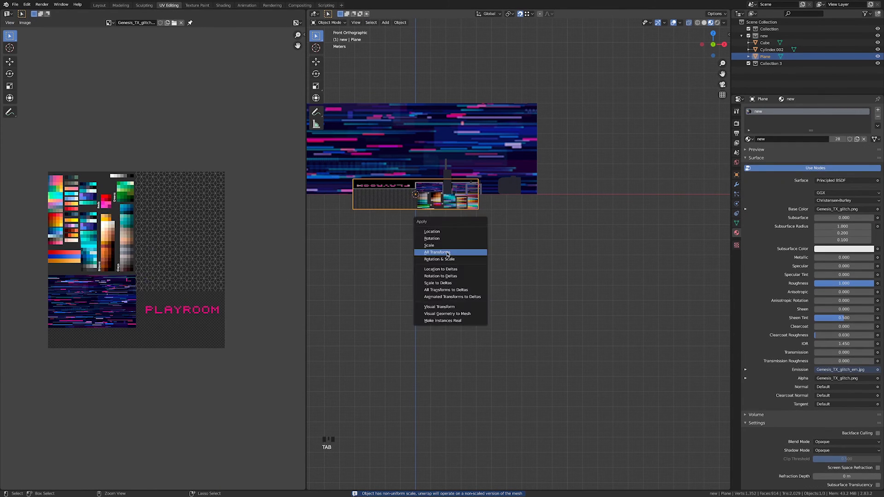
{"action": "left_click", "coordinate": [448, 253]}
{"action": "key", "text": "Tab"}
{"action": "key", "text": "u"}
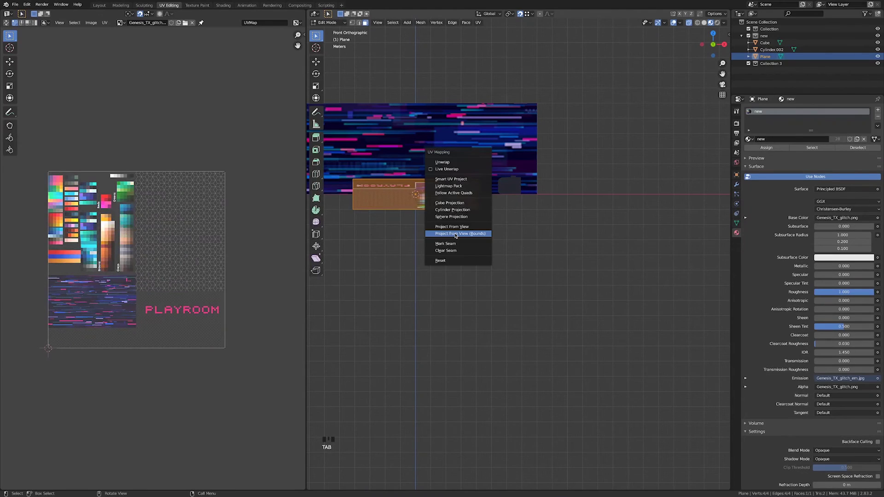
{"action": "left_click", "coordinate": [454, 234]}
{"action": "key", "text": "u"}
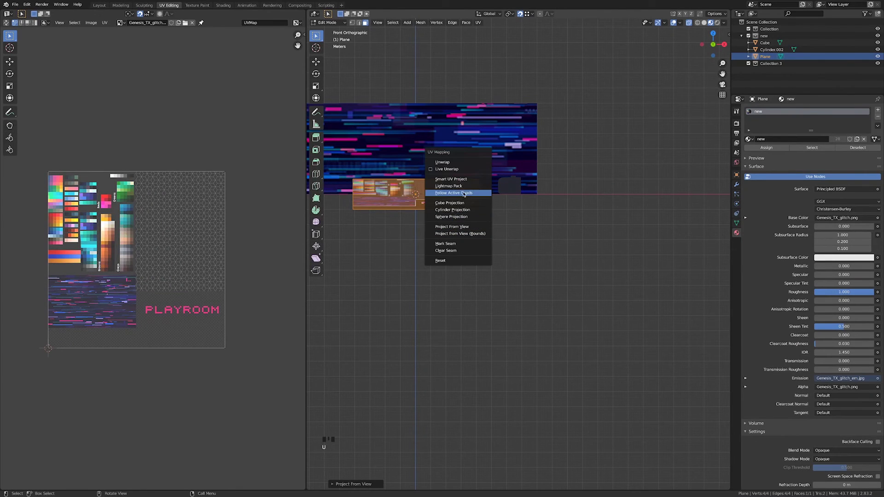
{"action": "left_click", "coordinate": [442, 163]}
Scale down and move the plane's UV island so that it frames the PLAYROOM lettering on the atlas.
{"action": "key", "text": "s"}
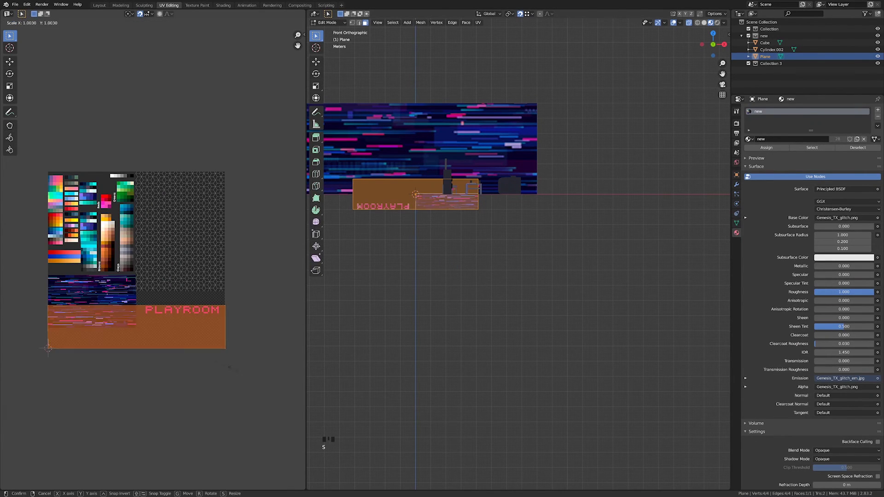
{"action": "left_click", "coordinate": [172, 339]}
{"action": "key", "text": "g"}
{"action": "left_click", "coordinate": [212, 327]}
{"action": "key", "text": "s"}
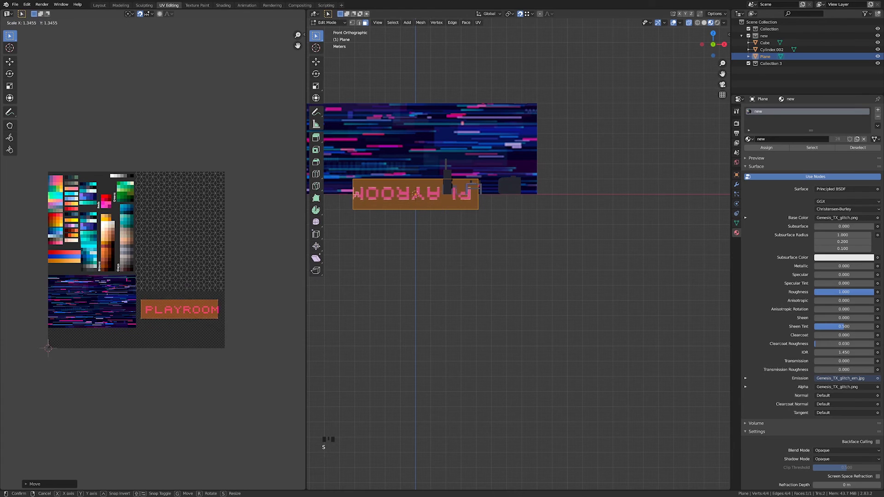
{"action": "left_click", "coordinate": [223, 330]}
{"action": "key", "text": "g"}
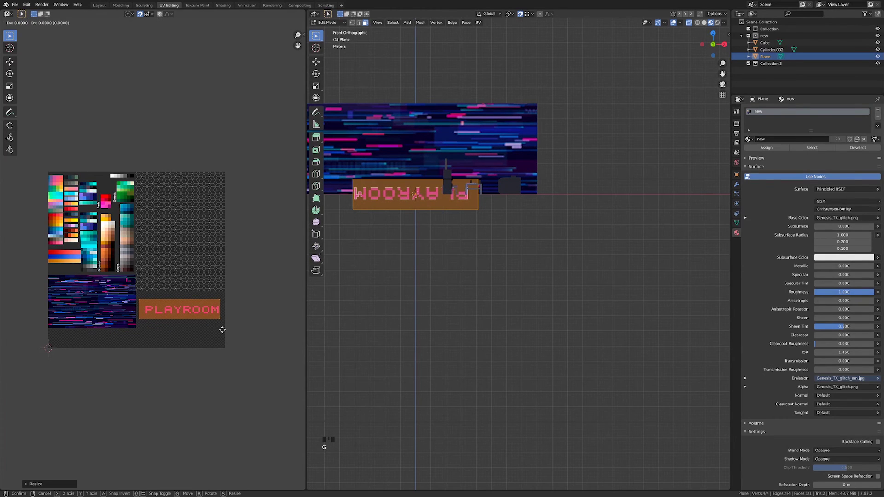
{"action": "left_click", "coordinate": [225, 331]}
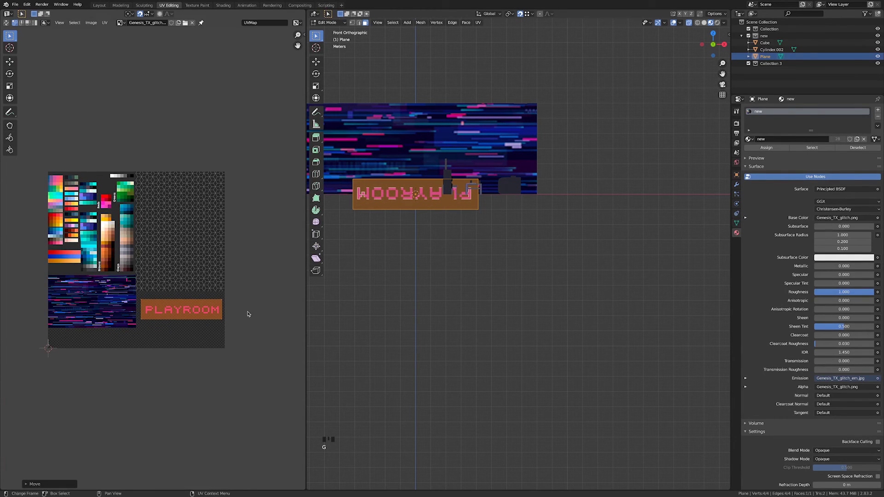
Mirror the sign's UV island in both X and Y so PLAYROOM reads correctly on the plane.
{"action": "right_click", "coordinate": [213, 310]}
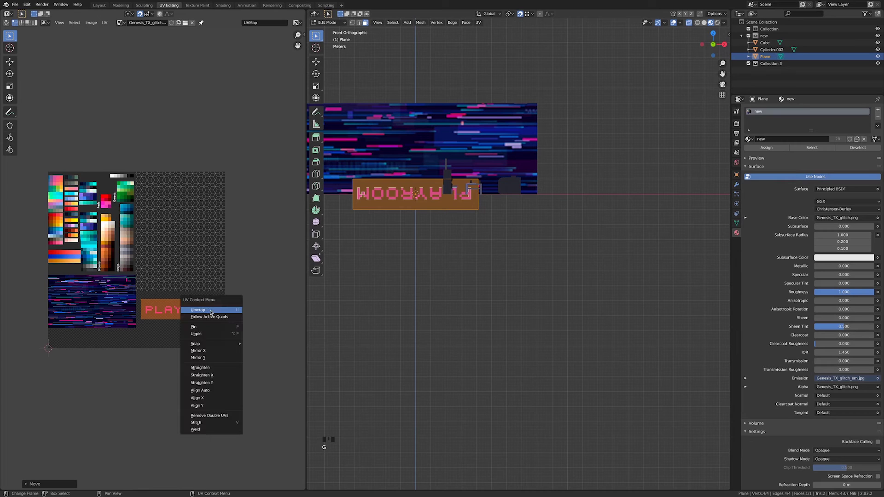
{"action": "left_click", "coordinate": [212, 357]}
{"action": "right_click", "coordinate": [202, 316]}
{"action": "left_click", "coordinate": [202, 309]}
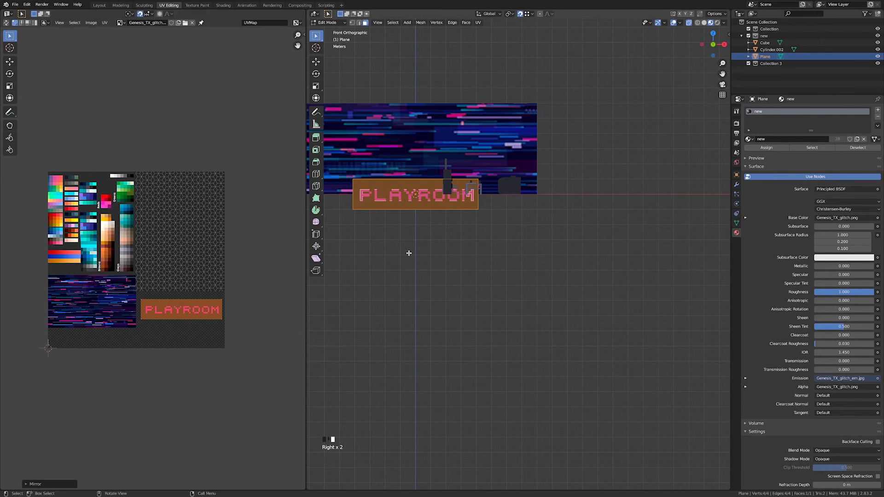
Leave mesh editing and set the "new" material's Blend Mode to Alpha Clip.
{"action": "scroll", "coordinate": [488, 251], "scroll_direction": "down", "scroll_amount": 5}
{"action": "key", "text": "Tab"}
{"action": "middle_click_drag", "start_coordinate": [510, 250], "coordinate": [497, 276]}
{"action": "scroll", "coordinate": [497, 276], "scroll_direction": "up", "scroll_amount": 4}
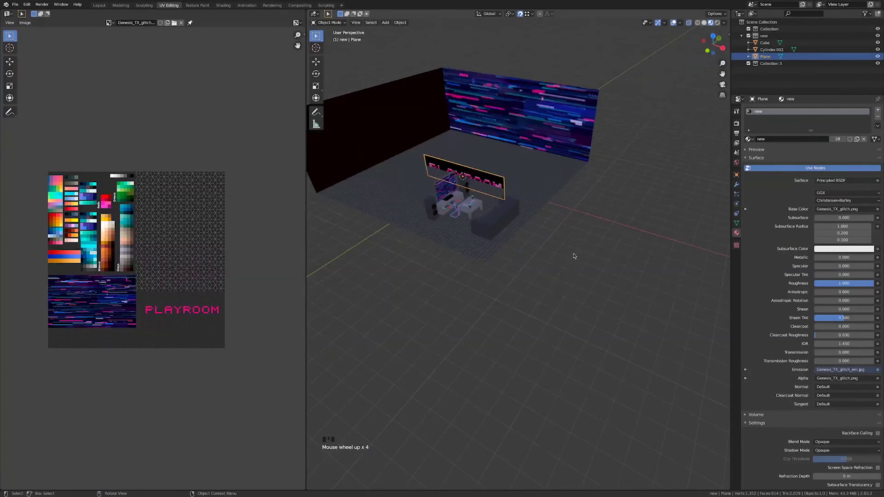
{"action": "middle_click_drag", "start_coordinate": [536, 368], "coordinate": [588, 280], "text": "shift"}
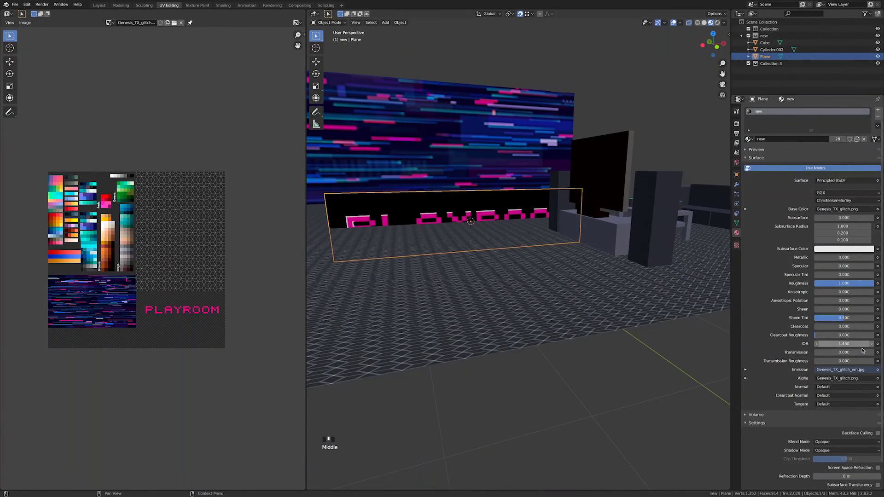
{"action": "scroll", "coordinate": [851, 350], "scroll_direction": "down", "scroll_amount": 2}
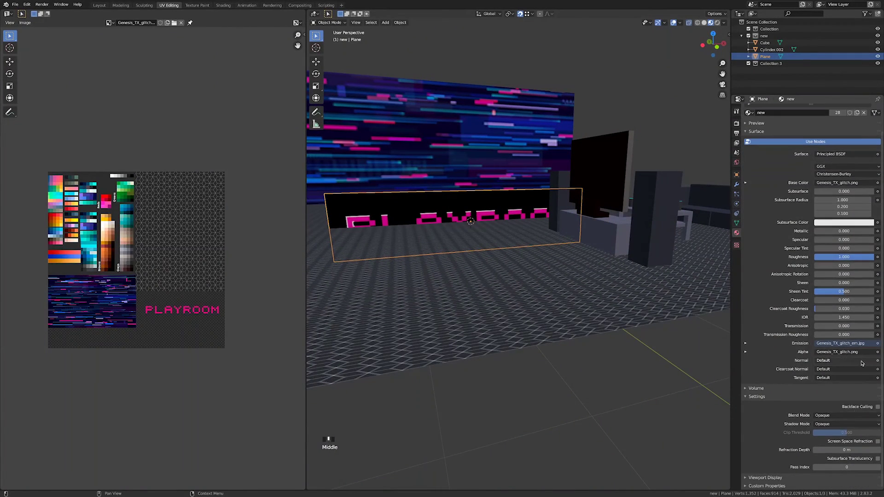
{"action": "left_click", "coordinate": [822, 416]}
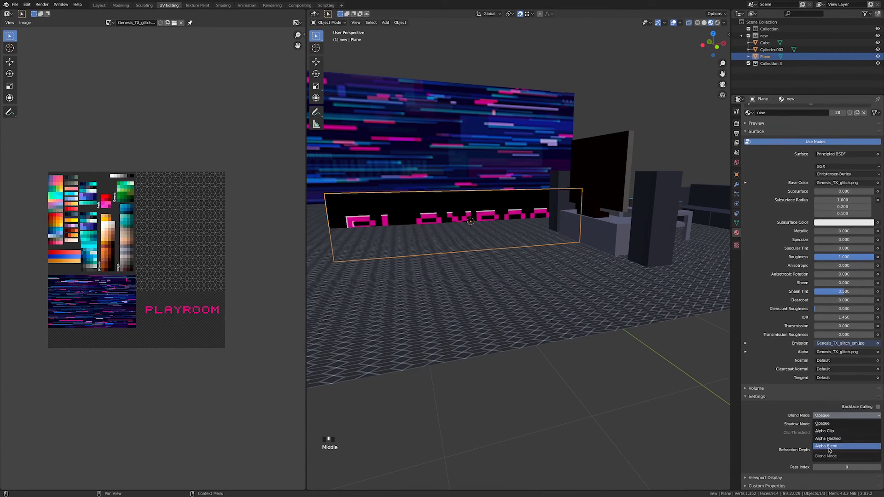
{"action": "left_click", "coordinate": [830, 431]}
Rotate the sign plane 90 degrees about Z and move it about 7.9 m along negative X to the dark side wall.
{"action": "middle_click_drag", "start_coordinate": [529, 368], "coordinate": [490, 346]}
{"action": "scroll", "coordinate": [490, 347], "scroll_direction": "down", "scroll_amount": 8}
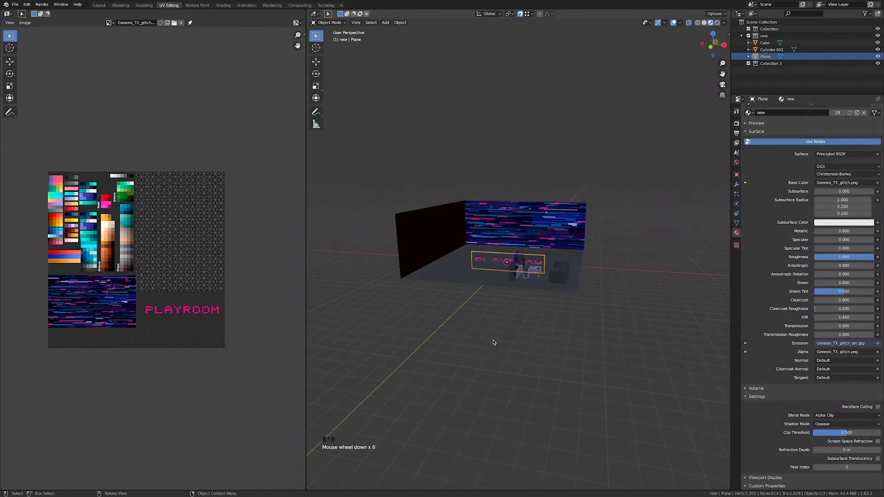
{"action": "key", "text": "r"}
{"action": "key", "text": "z"}
{"action": "key", "text": "9"}
{"action": "key", "text": "0"}
{"action": "key", "text": "Return"}
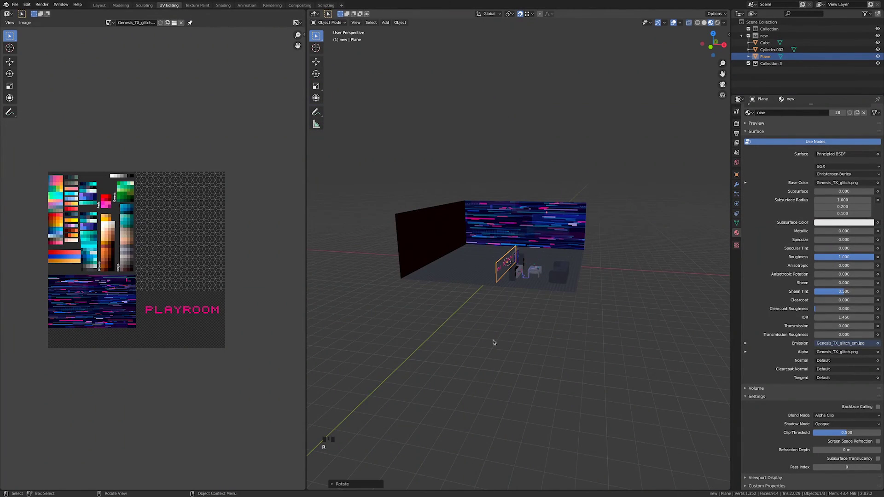
{"action": "key", "text": "g"}
{"action": "key", "text": "x"}
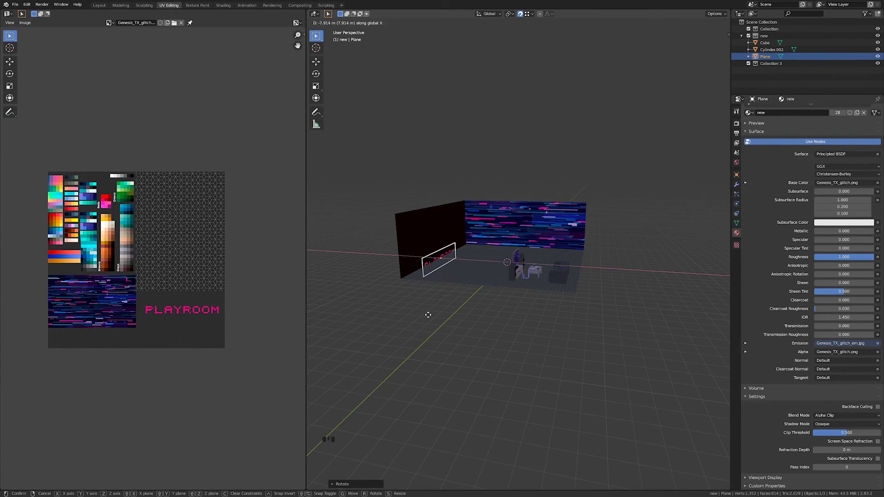
{"action": "left_click", "coordinate": [430, 317]}
Raise the sign plane about 3 m along Z in the right view and deselect it.
{"action": "key", "text": "KP_1"}
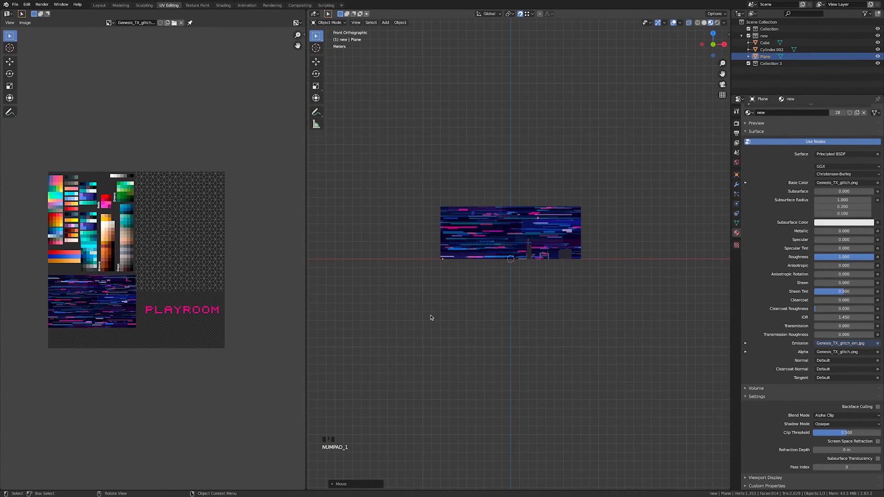
{"action": "key", "text": "KP_3"}
{"action": "key", "text": "g"}
{"action": "key", "text": "z"}
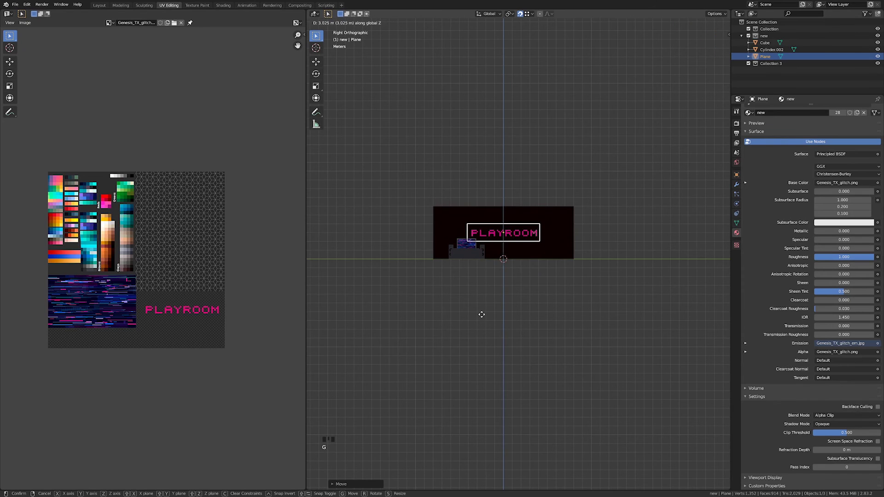
{"action": "right_click", "coordinate": [481, 314]}
{"action": "middle_click_drag", "start_coordinate": [578, 325], "coordinate": [518, 331]}
{"action": "scroll", "coordinate": [572, 312], "scroll_direction": "up", "scroll_amount": 5}
{"action": "middle_click_drag", "start_coordinate": [572, 312], "coordinate": [489, 363], "text": "shift"}
{"action": "scroll", "coordinate": [534, 363], "scroll_direction": "down", "scroll_amount": 6}
{"action": "left_click", "coordinate": [517, 361]}
Add a mesh cube in the top view, scale it down and stretch it along local Y.
{"action": "key", "text": "KP_7"}
{"action": "key", "text": "shift+a"}
{"action": "mouse_move", "coordinate": [488, 377]}
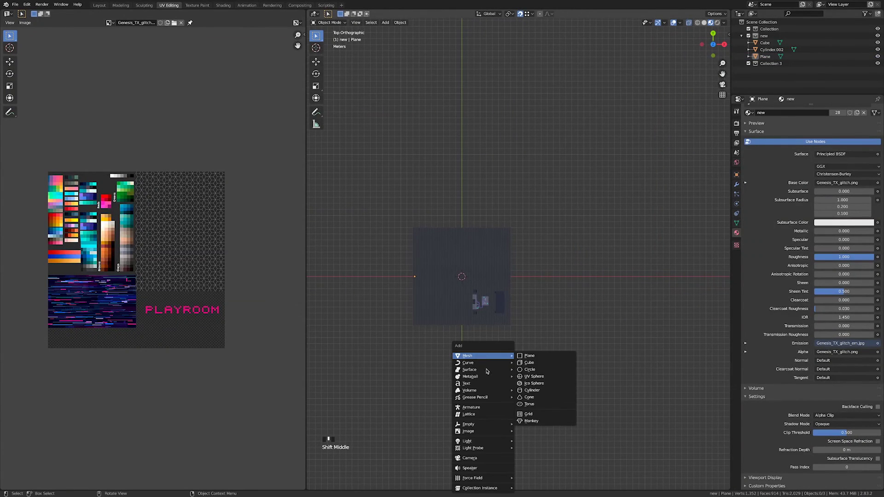
{"action": "mouse_move", "coordinate": [491, 359]}
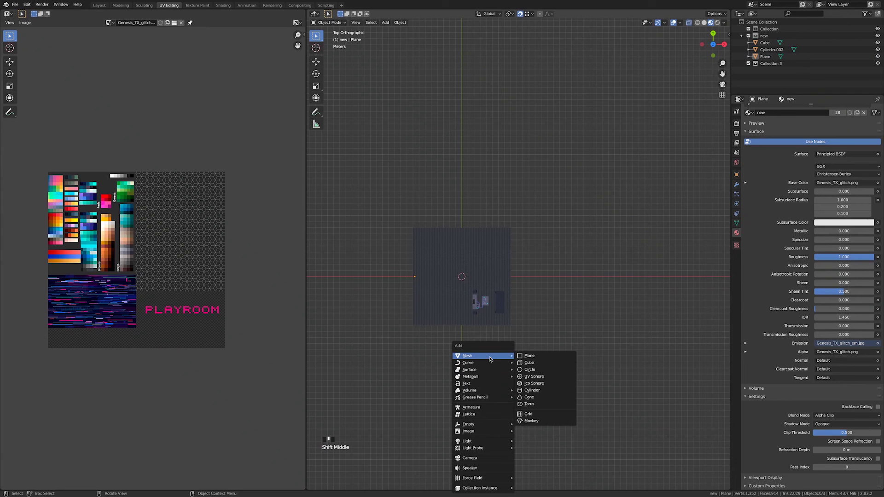
{"action": "left_click", "coordinate": [525, 363]}
{"action": "key", "text": "s"}
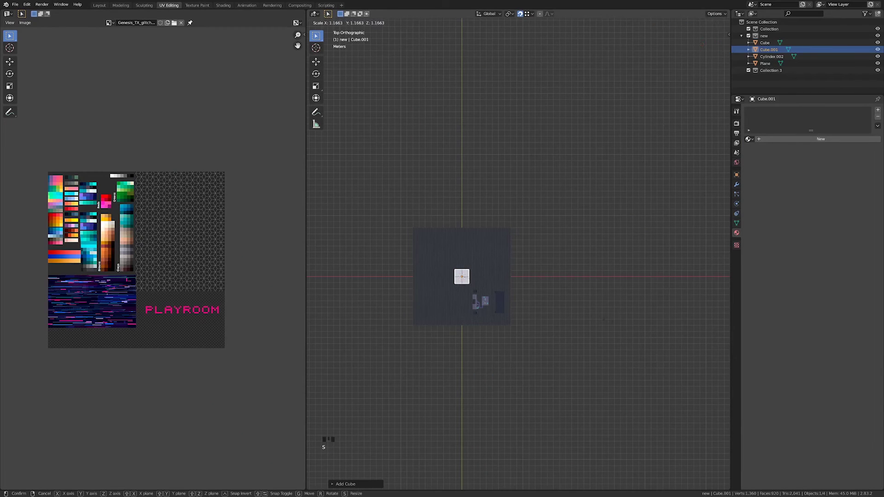
{"action": "left_click", "coordinate": [544, 310]}
{"action": "key", "text": "s"}
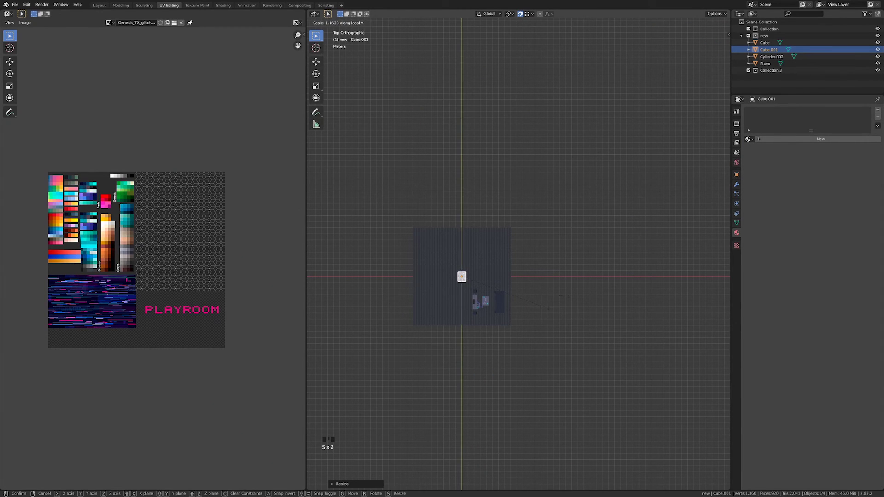
{"action": "left_click", "coordinate": [592, 288]}
Move the cube over the sofa and stretch it along Y to match the sofa's length.
{"action": "middle_click_drag", "start_coordinate": [592, 288], "coordinate": [518, 262], "text": "shift"}
{"action": "scroll", "coordinate": [518, 258], "scroll_direction": "up", "scroll_amount": 4}
{"action": "key", "text": "g"}
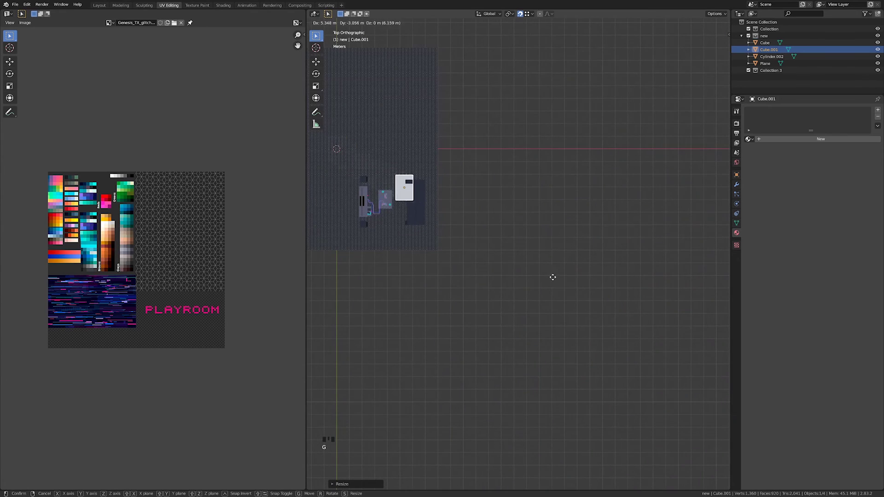
{"action": "left_click", "coordinate": [564, 289]}
{"action": "scroll", "coordinate": [437, 256], "scroll_direction": "up", "scroll_amount": 5}
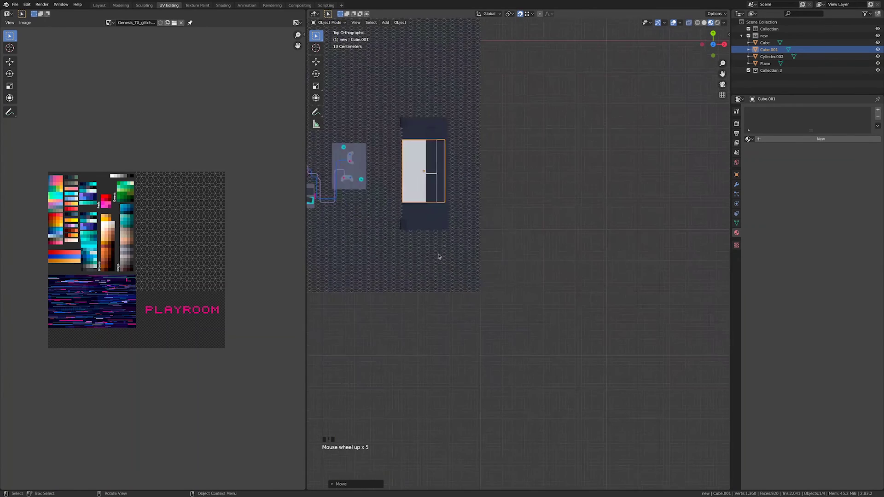
{"action": "key", "text": "s"}
{"action": "key", "text": "y"}
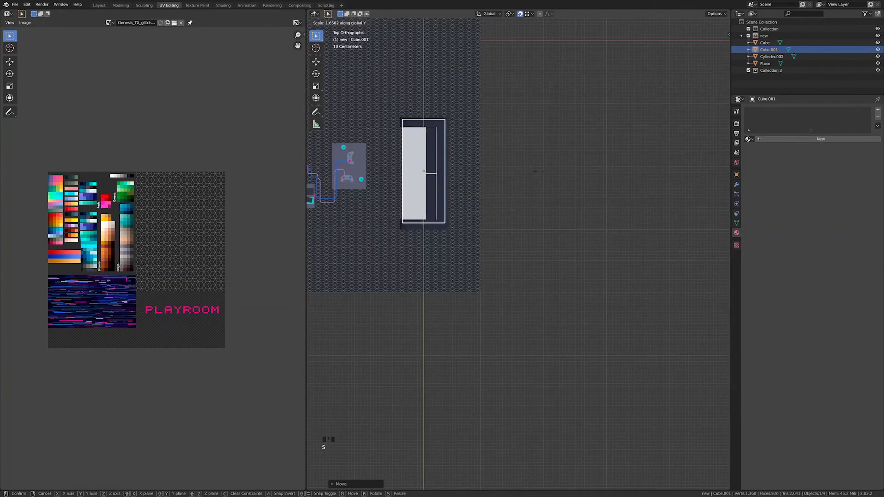
{"action": "left_click", "coordinate": [503, 191]}
Raise the cube about 0.45 m along Z so that it encloses the sofa's body.
{"action": "middle_click_drag", "start_coordinate": [503, 192], "coordinate": [458, 233]}
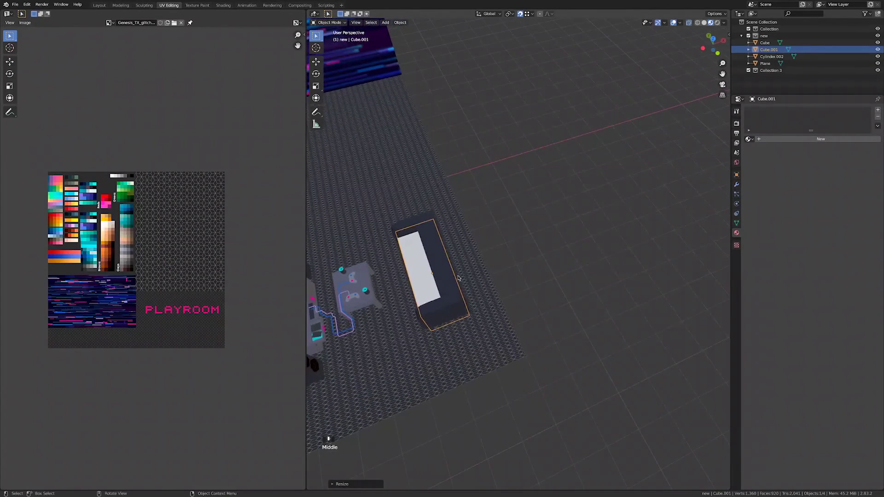
{"action": "middle_click_drag", "start_coordinate": [459, 277], "coordinate": [466, 249]}
{"action": "key", "text": "g"}
{"action": "key", "text": "z"}
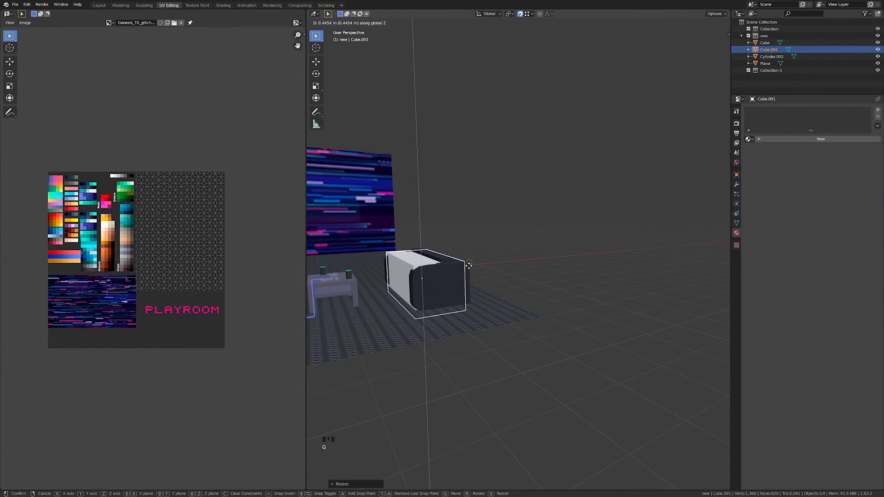
{"action": "left_click", "coordinate": [469, 265]}
{"action": "middle_click_drag", "start_coordinate": [469, 265], "coordinate": [493, 290]}
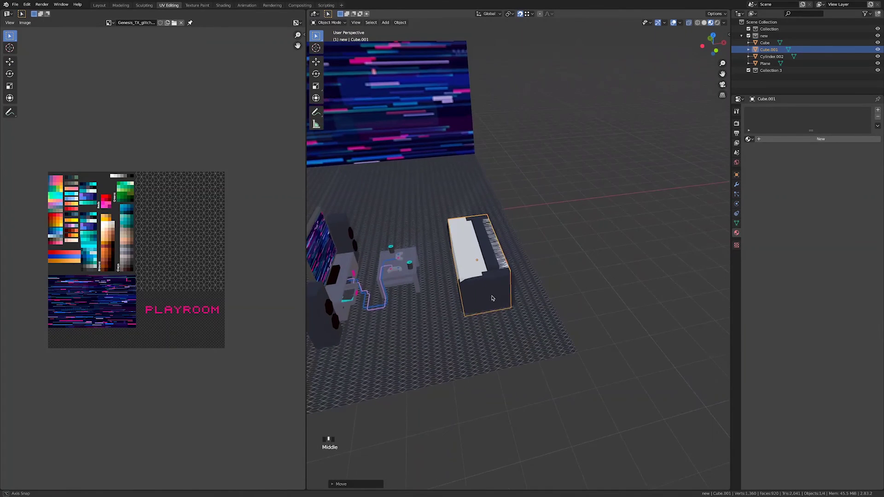
Add a lengthwise loop cut that divides the sofa cube's top into a front and a back half.
{"action": "key", "text": "Tab"}
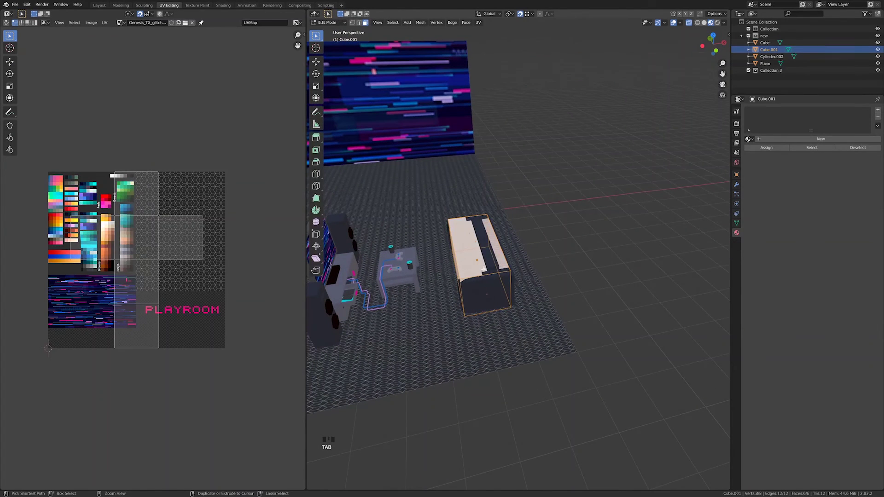
{"action": "key", "text": "ctrl+r"}
{"action": "left_click", "coordinate": [478, 263]}
{"action": "left_click", "coordinate": [482, 257]}
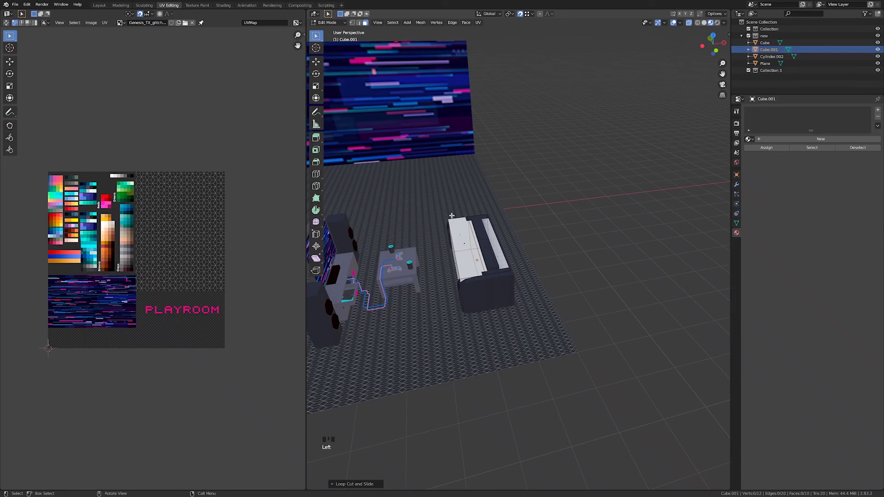
Extrude the front half's top face about 0.54 m downward to form the seat level.
{"action": "left_click", "coordinate": [461, 242]}
{"action": "middle_click_drag", "start_coordinate": [462, 243], "coordinate": [457, 240]}
{"action": "key", "text": "g"}
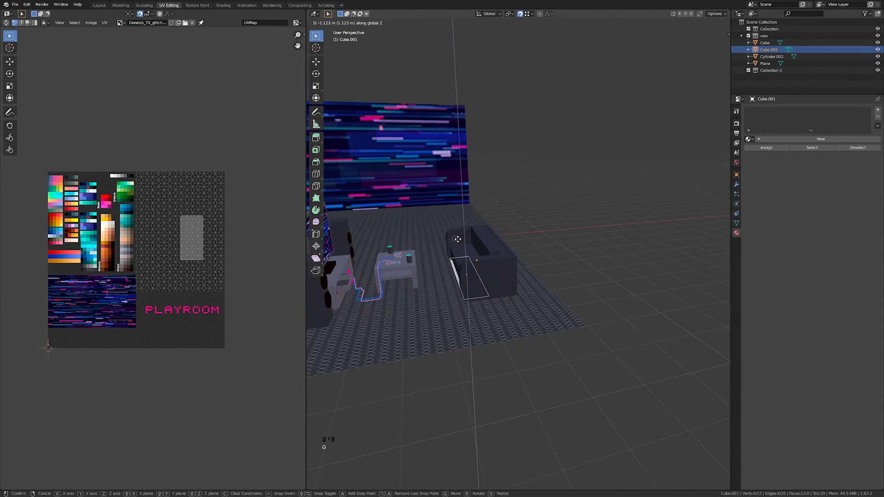
{"action": "left_click", "coordinate": [457, 240]}
{"action": "key", "text": "e"}
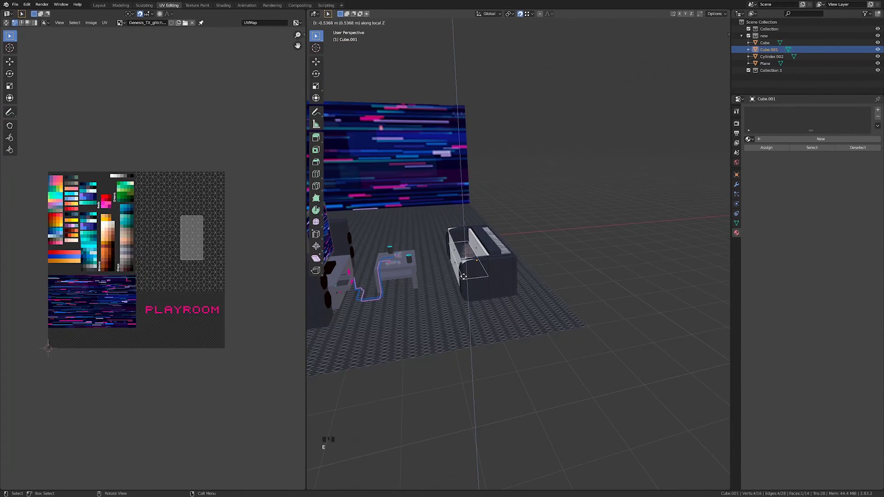
{"action": "left_click", "coordinate": [464, 277]}
Delete the two overlapping front faces of the sofa cube.
{"action": "middle_click_drag", "start_coordinate": [464, 276], "coordinate": [445, 132]}
{"action": "key", "text": "x"}
{"action": "left_click", "coordinate": [454, 254]}
{"action": "left_click", "coordinate": [483, 249]}
{"action": "left_click", "coordinate": [476, 239]}
{"action": "key", "text": "x"}
{"action": "left_click", "coordinate": [499, 239]}
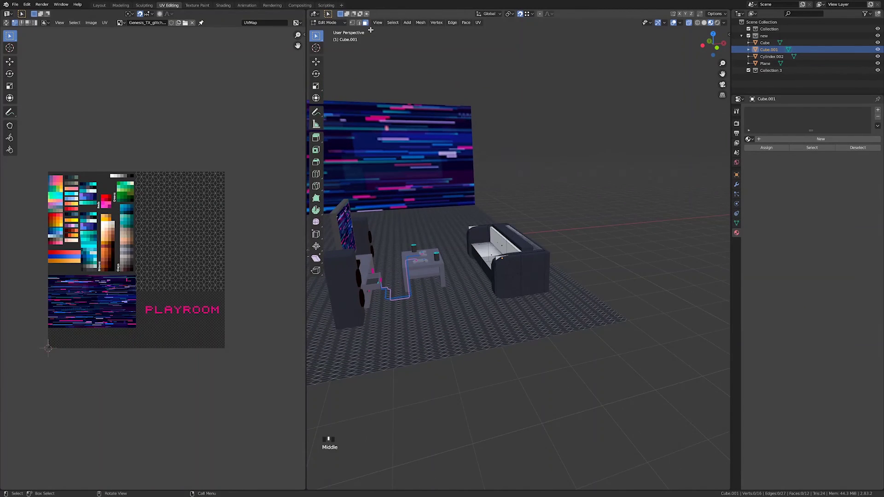
Fill a new front face between the seat's front edge and the bottom front edge, and leave mesh editing.
{"action": "middle_click_drag", "start_coordinate": [537, 246], "coordinate": [497, 280]}
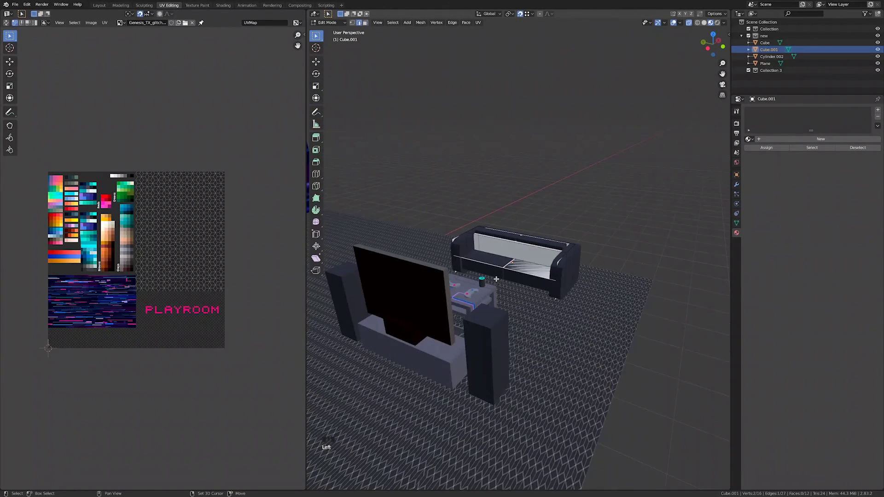
{"action": "left_click", "coordinate": [493, 265], "text": "shift"}
{"action": "key", "text": "f"}
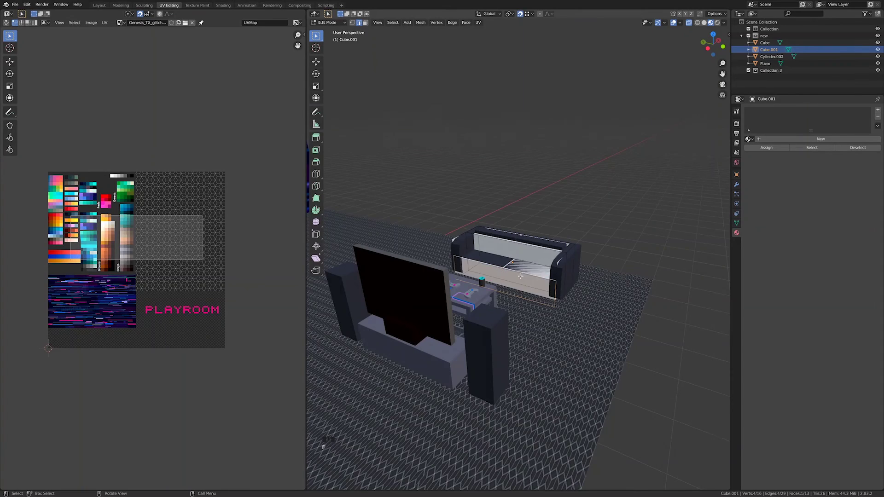
{"action": "middle_click_drag", "start_coordinate": [501, 267], "coordinate": [526, 284]}
{"action": "scroll", "coordinate": [501, 269], "scroll_direction": "down", "scroll_amount": 3}
{"action": "key", "text": "Tab"}
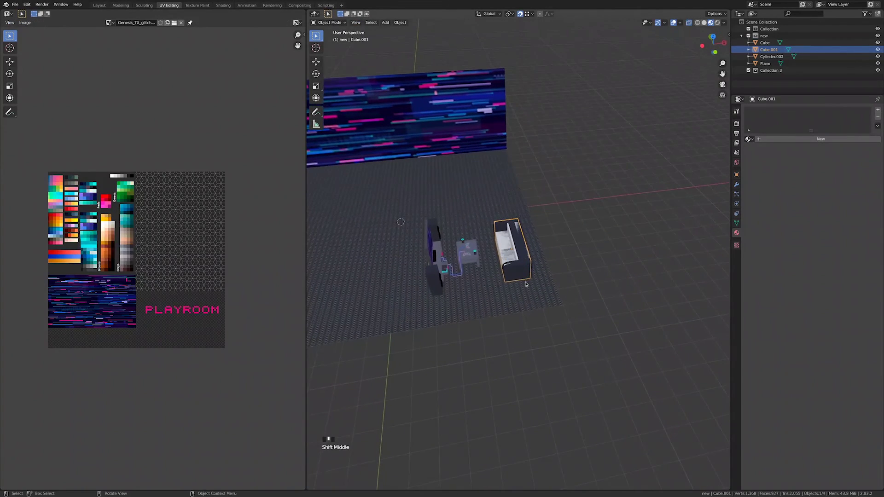
Add another mesh cube in the top view.
{"action": "key", "text": "KP_7"}
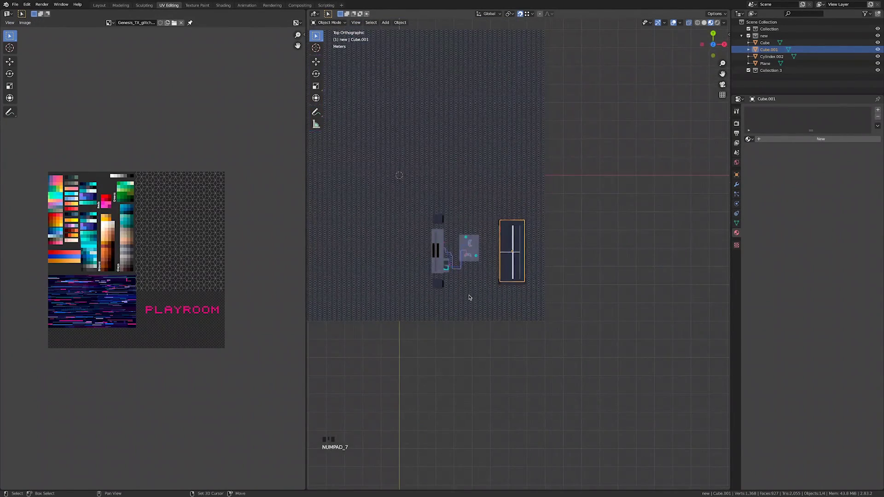
{"action": "key", "text": "shift+a"}
{"action": "mouse_move", "coordinate": [470, 296]}
{"action": "left_click", "coordinate": [524, 302]}
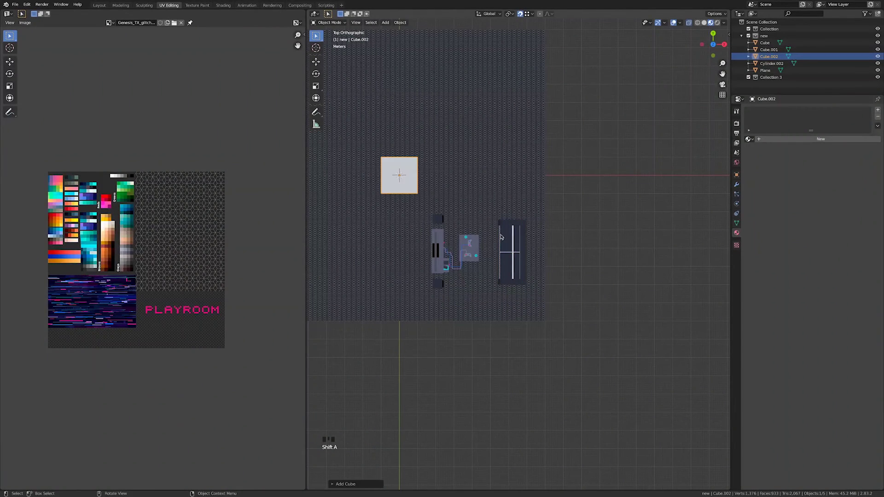
Move the new cube over the coffee table in top view, scale it down to about the tabletop's size and narrow it along X.
{"action": "key", "text": "g"}
{"action": "left_click", "coordinate": [581, 308]}
{"action": "key", "text": "s"}
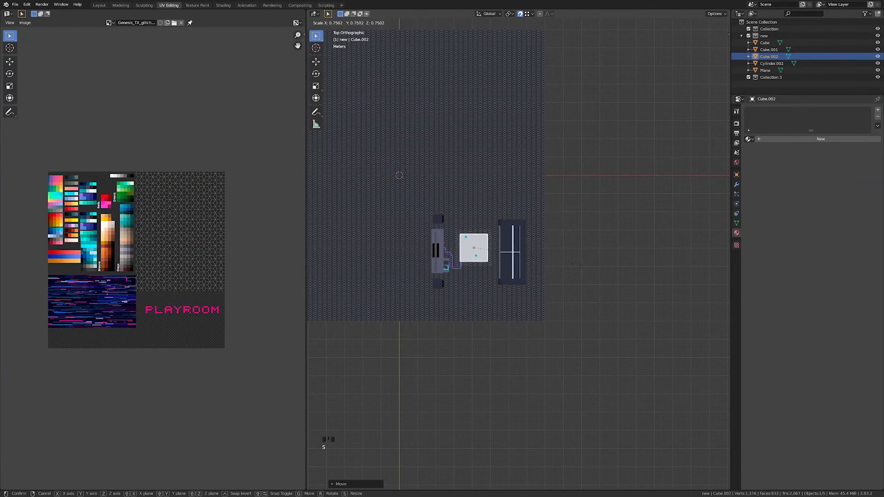
{"action": "left_click", "coordinate": [593, 278]}
{"action": "key", "text": "g"}
{"action": "left_click", "coordinate": [588, 275]}
{"action": "key", "text": "s"}
{"action": "key", "text": "x"}
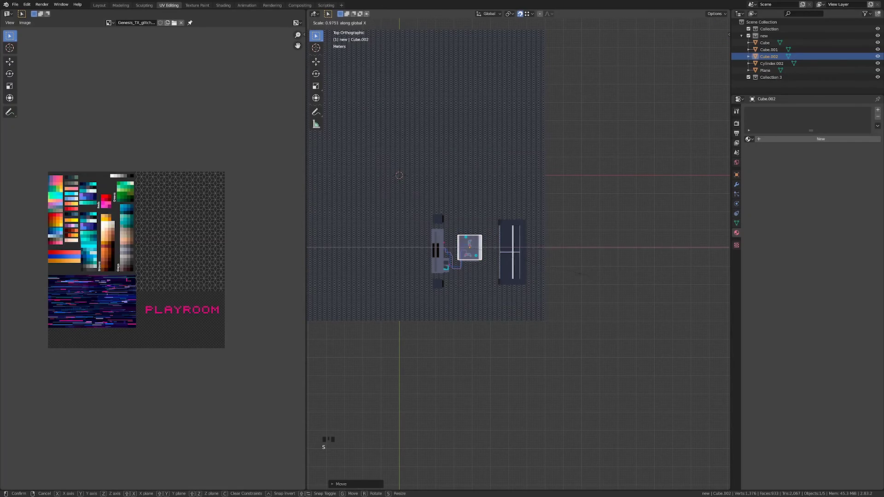
{"action": "left_click", "coordinate": [553, 274]}
Raise the coffee-table cube about 0.28 m along Z so it encloses the table above the floor.
{"action": "scroll", "coordinate": [553, 274], "scroll_direction": "up", "scroll_amount": 5}
{"action": "middle_click_drag", "start_coordinate": [356, 355], "coordinate": [398, 267]}
{"action": "middle_click_drag", "start_coordinate": [398, 267], "coordinate": [402, 267], "text": "shift"}
{"action": "key", "text": "g"}
{"action": "key", "text": "z"}
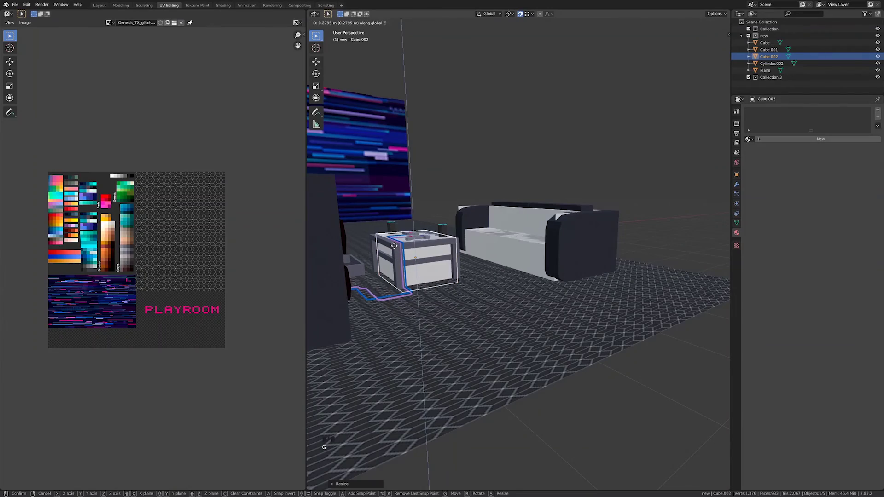
{"action": "left_click", "coordinate": [394, 246]}
{"action": "middle_click_drag", "start_coordinate": [394, 246], "coordinate": [428, 277]}
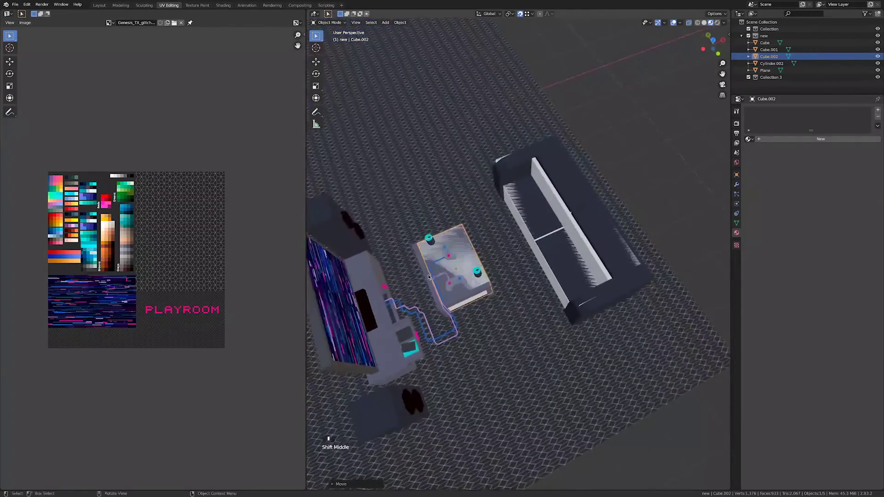
Adjust the cube's X and Y scale in top view and nudge it to match the coffee table's footprint.
{"action": "key", "text": "KP_7"}
{"action": "key", "text": "s"}
{"action": "key", "text": "x"}
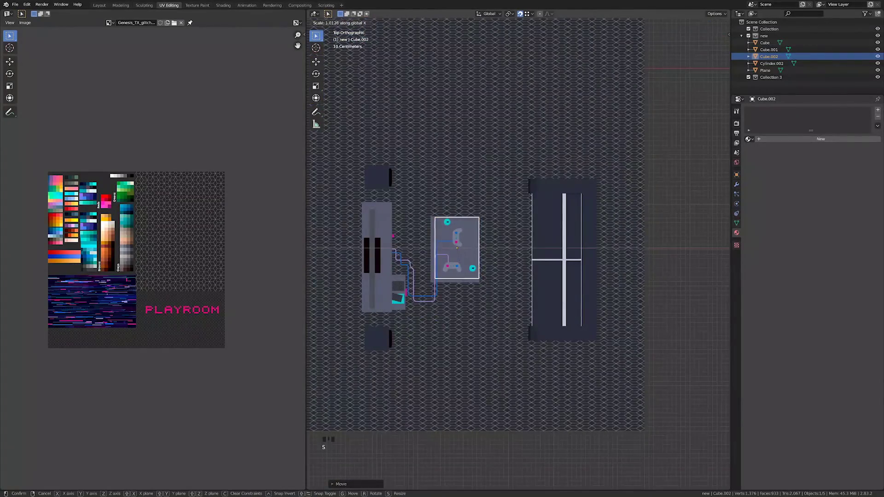
{"action": "left_click", "coordinate": [491, 318]}
{"action": "key", "text": "s"}
{"action": "key", "text": "y"}
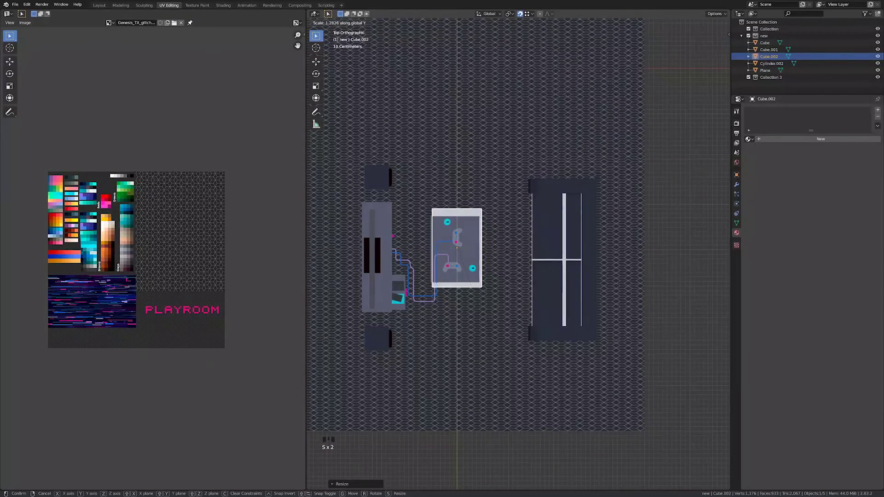
{"action": "left_click", "coordinate": [477, 317]}
{"action": "key", "text": "s"}
{"action": "key", "text": "x"}
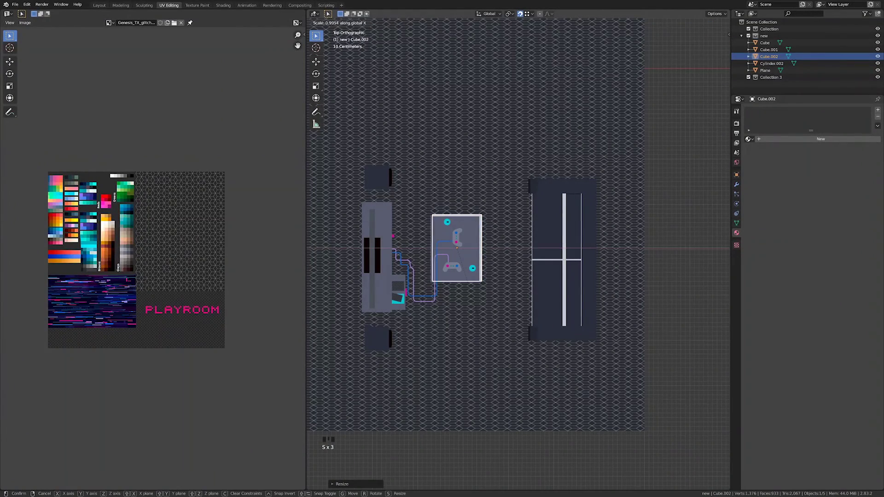
{"action": "left_click", "coordinate": [478, 316]}
{"action": "key", "text": "g"}
{"action": "left_click", "coordinate": [476, 317]}
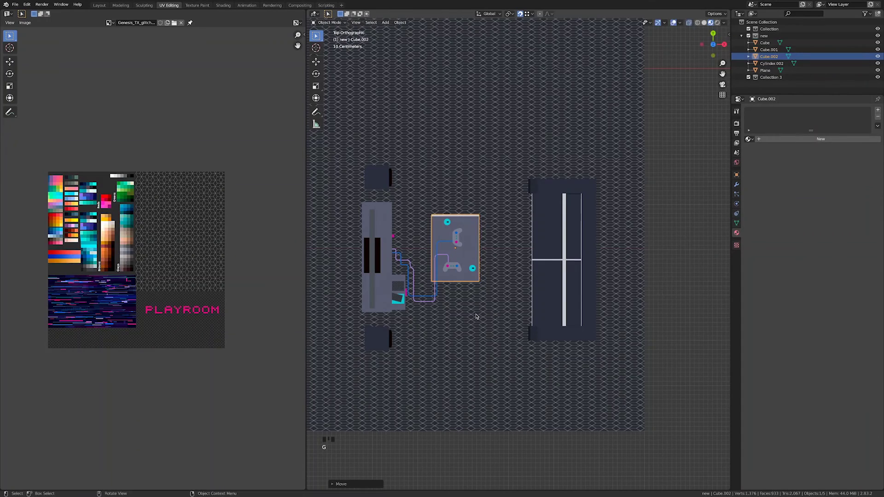
Duplicate the coffee-table cube along X onto the TV stand.
{"action": "key", "text": "shift+d"}
{"action": "key", "text": "x"}
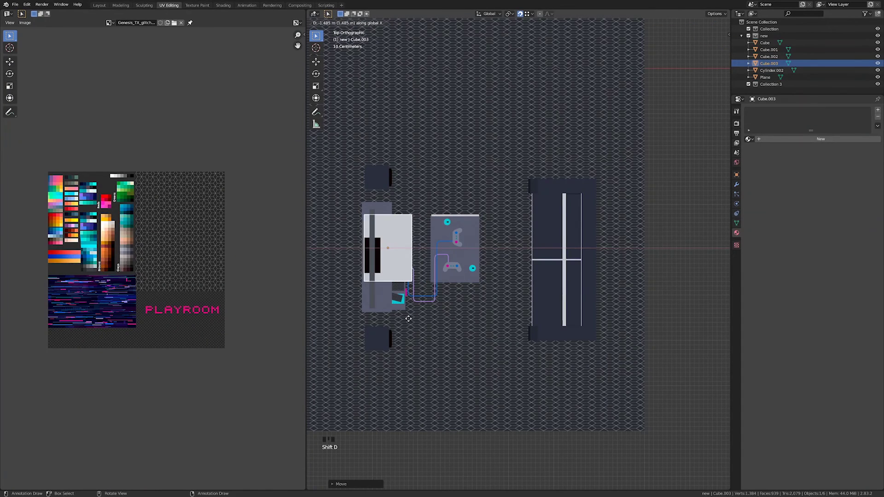
{"action": "left_click", "coordinate": [402, 318]}
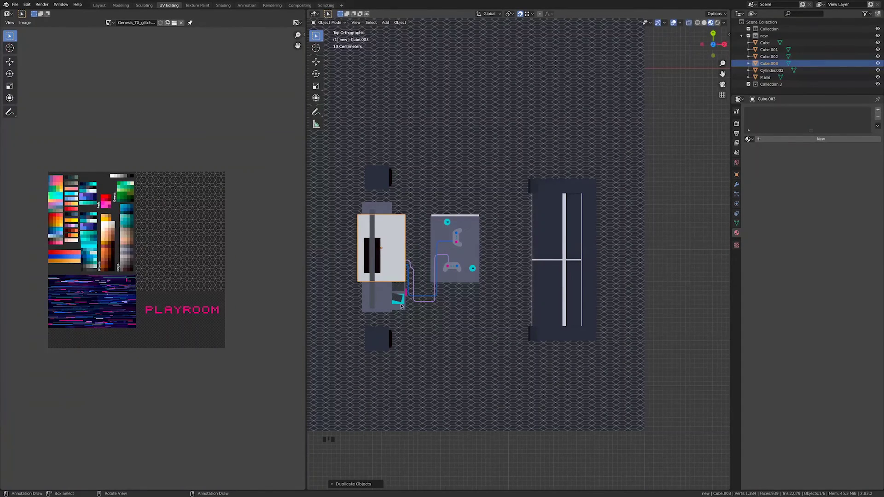
Stretch the duplicated cube along Y and shift it so it covers the TV stand and both speakers.
{"action": "key", "text": "s"}
{"action": "key", "text": "y"}
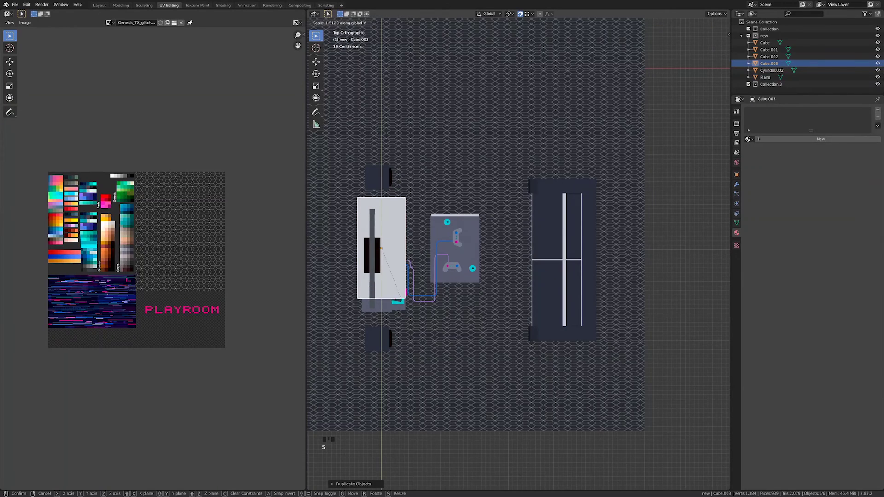
{"action": "left_click", "coordinate": [412, 419]}
{"action": "key", "text": "g"}
{"action": "key", "text": "y"}
{"action": "left_click", "coordinate": [412, 428]}
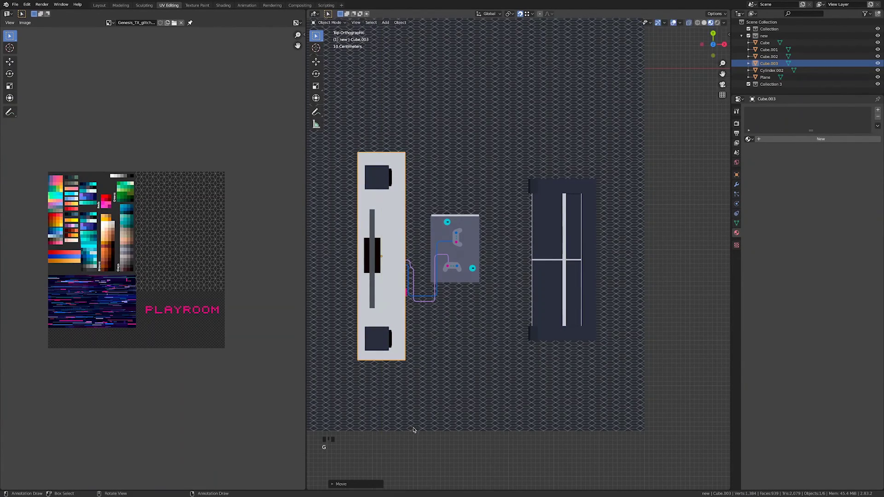
Narrow the TV-stand cube along X and reposition it over the stand and speakers.
{"action": "scroll", "coordinate": [442, 365], "scroll_direction": "down", "scroll_amount": 2}
{"action": "scroll", "coordinate": [458, 336], "scroll_direction": "up", "scroll_amount": 1}
{"action": "key", "text": "s"}
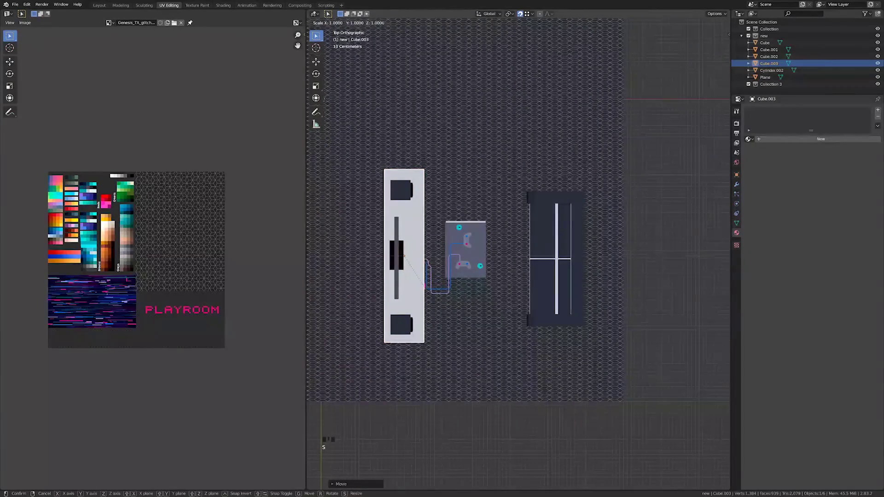
{"action": "key", "text": "x"}
{"action": "left_click", "coordinate": [442, 332]}
{"action": "key", "text": "g"}
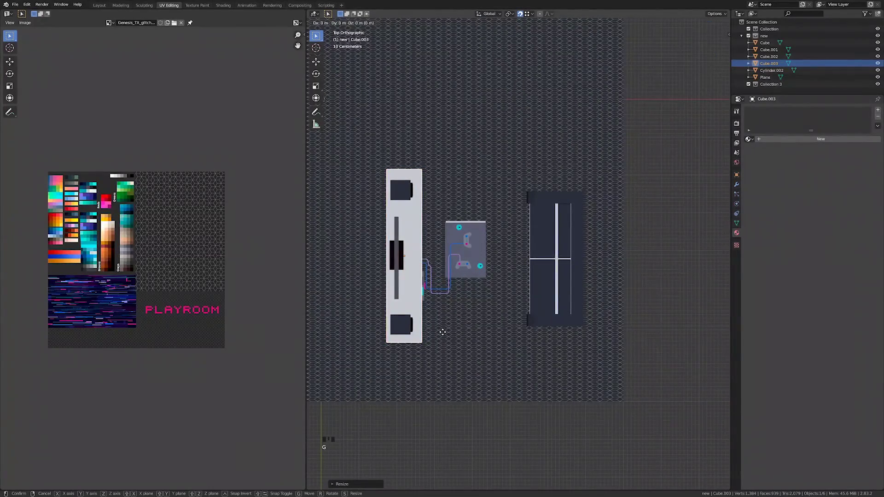
{"action": "left_click", "coordinate": [445, 343]}
Stretch the TV-stand cube along Z to enclose the television, and raise it so its base rests on the floor.
{"action": "middle_click_drag", "start_coordinate": [445, 345], "coordinate": [479, 284]}
{"action": "scroll", "coordinate": [429, 299], "scroll_direction": "up", "scroll_amount": 2}
{"action": "scroll", "coordinate": [482, 302], "scroll_direction": "down", "scroll_amount": 5}
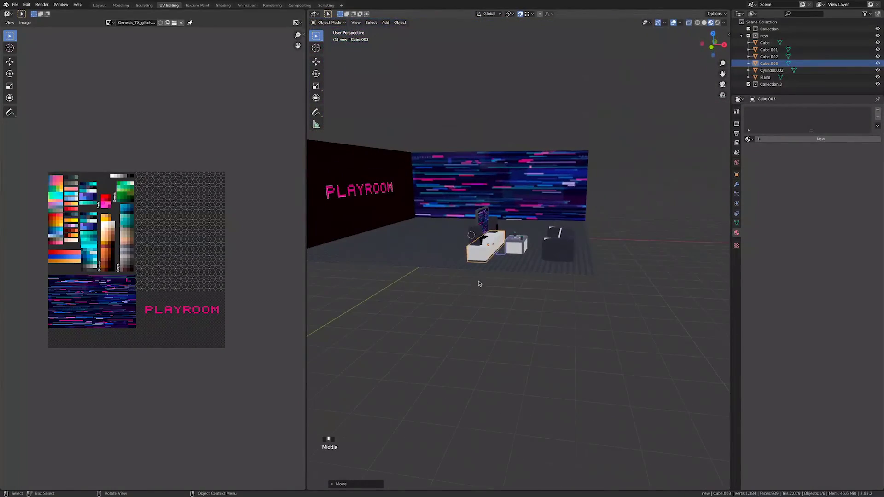
{"action": "key", "text": "s"}
{"action": "key", "text": "z"}
{"action": "left_click", "coordinate": [517, 350]}
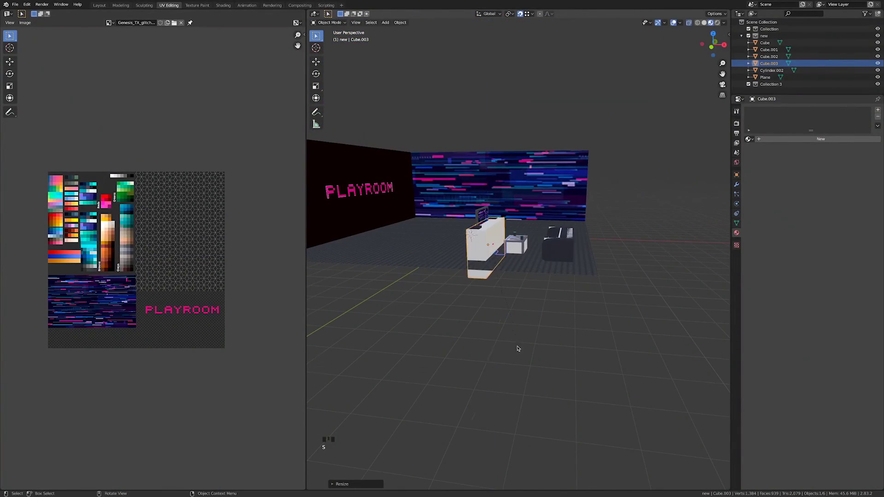
{"action": "scroll", "coordinate": [517, 343], "scroll_direction": "up", "scroll_amount": 3}
{"action": "key", "text": "g"}
{"action": "key", "text": "z"}
{"action": "left_click", "coordinate": [497, 302]}
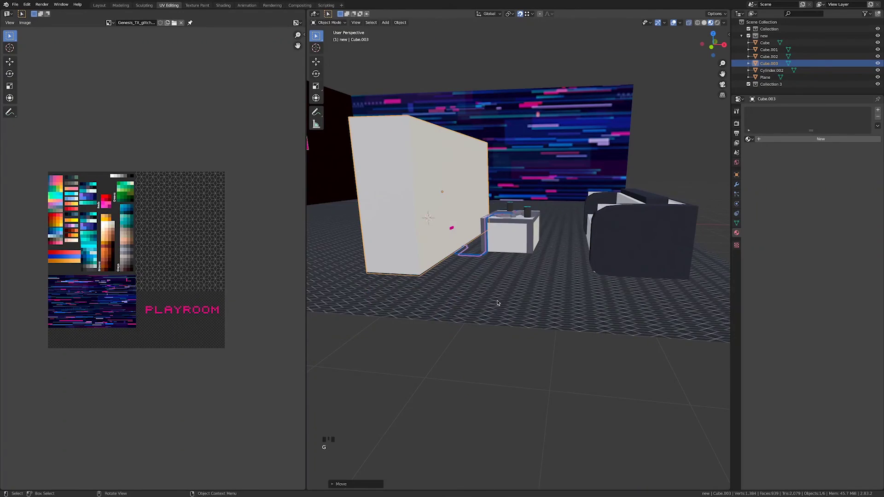
Join the TV-stand, coffee-table and sofa cubes into one object and apply its transform.
{"action": "middle_click_drag", "start_coordinate": [497, 304], "coordinate": [502, 316]}
{"action": "left_click", "coordinate": [510, 245], "text": "shift"}
{"action": "middle_click_drag", "start_coordinate": [515, 255], "coordinate": [557, 291], "text": "shift"}
{"action": "left_click", "coordinate": [564, 281], "text": "shift"}
{"action": "scroll", "coordinate": [564, 290], "scroll_direction": "down", "scroll_amount": 3}
{"action": "key", "text": "ctrl+j"}
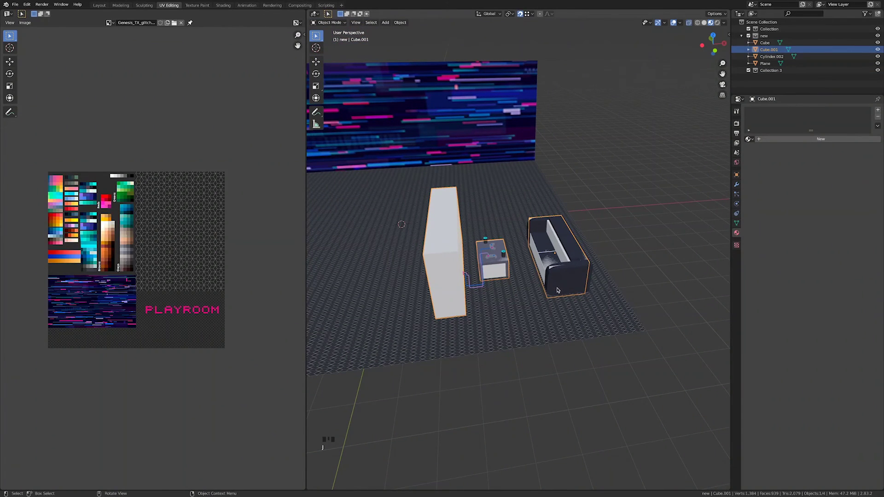
{"action": "key", "text": "ctrl+a"}
{"action": "left_click", "coordinate": [559, 289]}
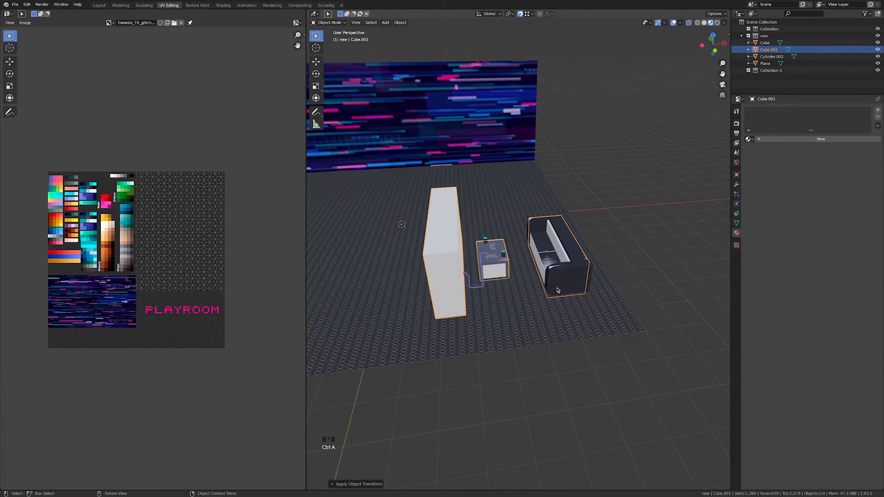
Rename the joined cube object as Cube_collider.
{"action": "double_click", "coordinate": [769, 50]}
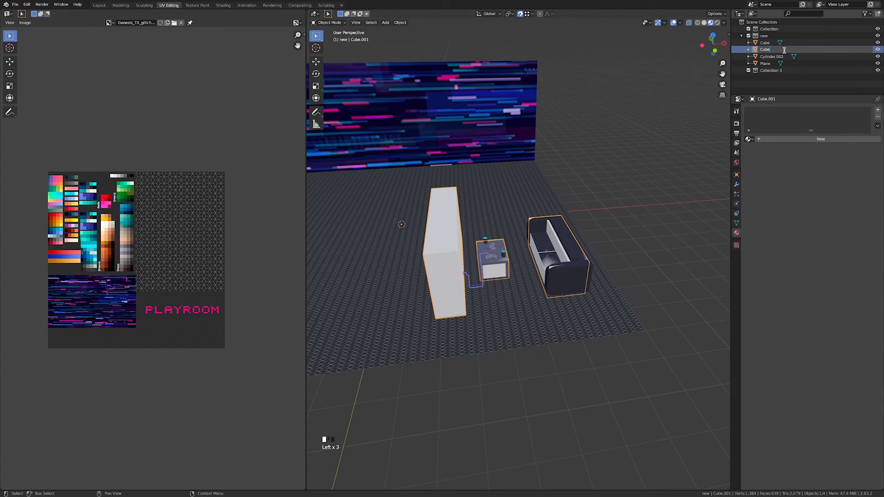
{"action": "type", "text": "Cube_collider"}
{"action": "key", "text": "Return"}
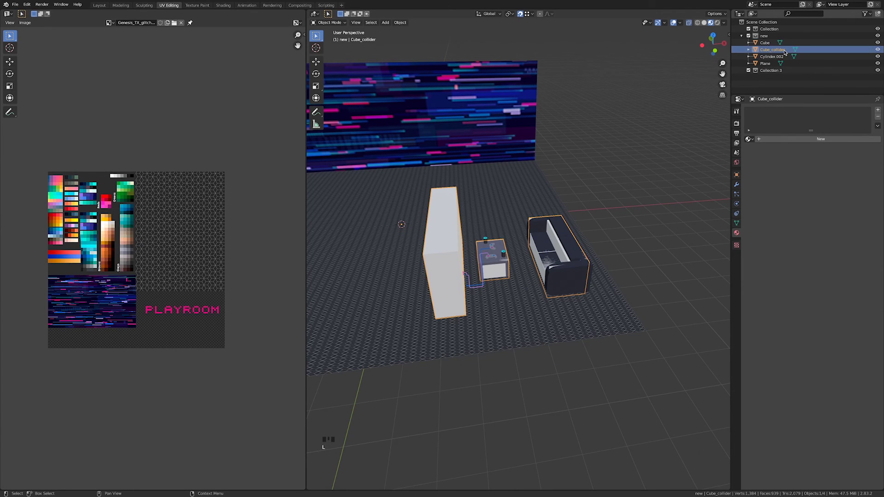
Add a Mirror modifier on the X and Y axes to the furniture object Cylinder.002.
{"action": "left_click", "coordinate": [572, 267]}
{"action": "middle_click_drag", "start_coordinate": [571, 267], "coordinate": [737, 198]}
{"action": "left_click", "coordinate": [737, 184]}
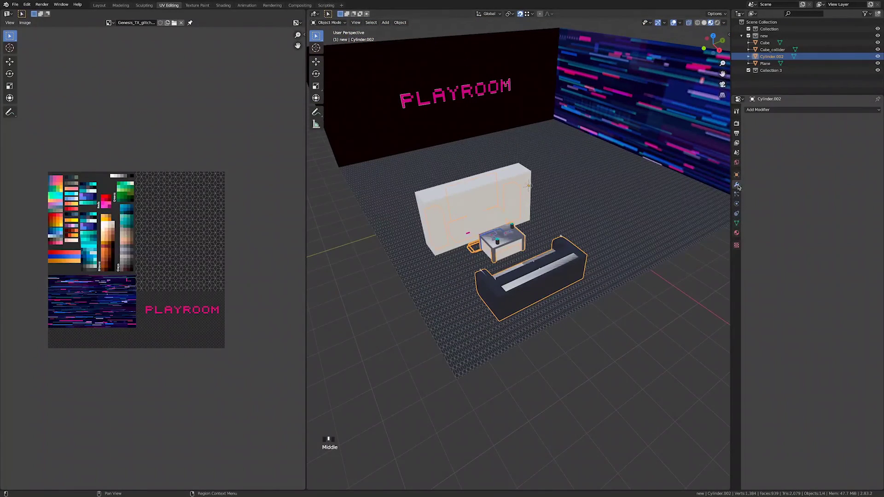
{"action": "left_click", "coordinate": [778, 109]}
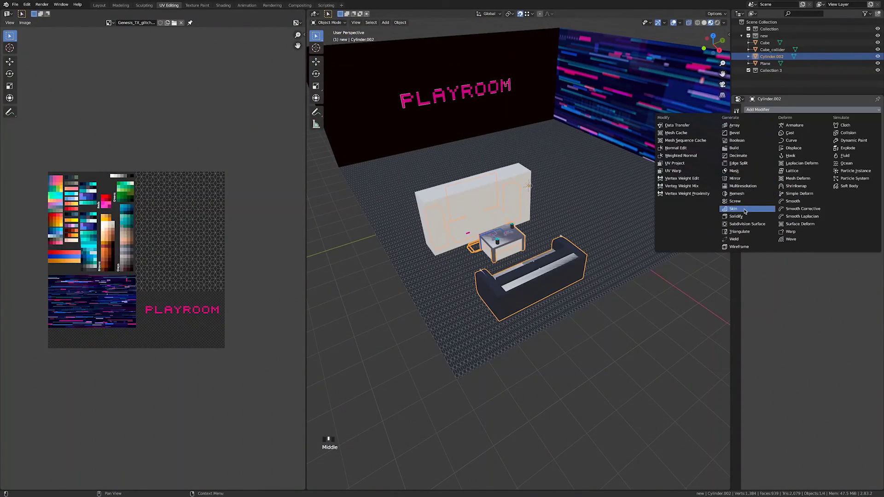
{"action": "left_click", "coordinate": [741, 180]}
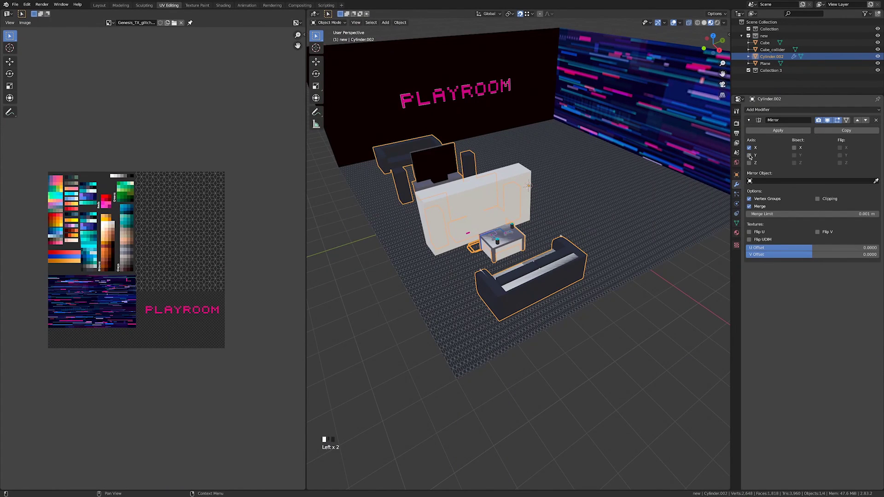
{"action": "left_click", "coordinate": [750, 156]}
Add a Mirror modifier on the X and Y axes to Cube_collider.
{"action": "middle_click_drag", "start_coordinate": [610, 215], "coordinate": [661, 215]}
{"action": "middle_click_drag", "start_coordinate": [561, 279], "coordinate": [599, 259], "text": "shift"}
{"action": "left_click", "coordinate": [491, 238]}
{"action": "middle_click_drag", "start_coordinate": [511, 241], "coordinate": [479, 230]}
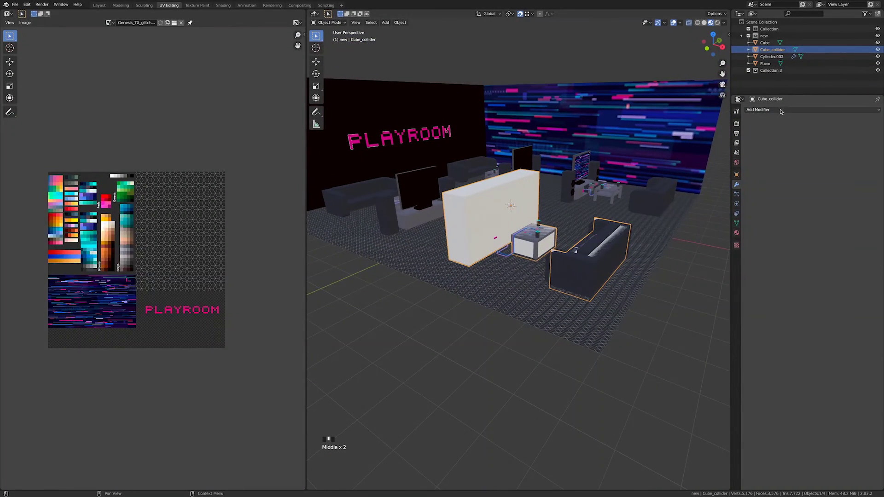
{"action": "left_click", "coordinate": [764, 109]}
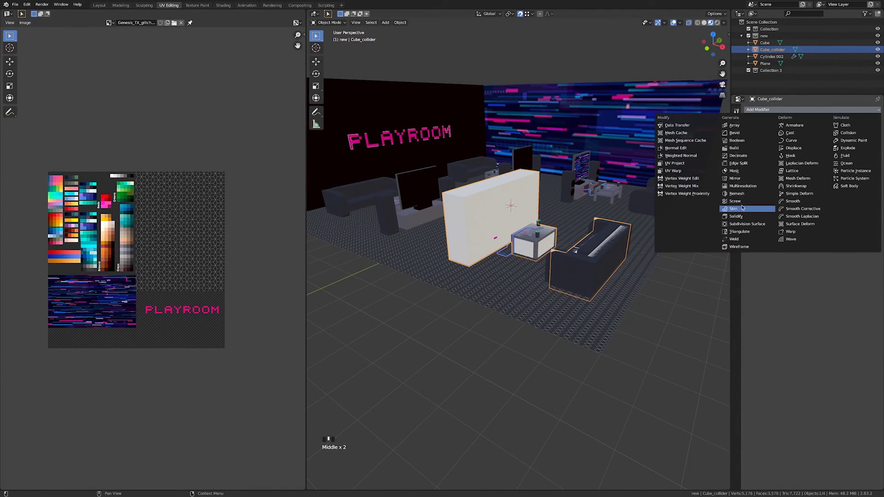
{"action": "left_click", "coordinate": [735, 178]}
{"action": "left_click", "coordinate": [750, 156]}
Duplicate the room's wall-and-floor object Cube in place.
{"action": "middle_click_drag", "start_coordinate": [679, 94], "coordinate": [648, 109]}
{"action": "middle_click_drag", "start_coordinate": [649, 109], "coordinate": [609, 162], "text": "shift"}
{"action": "left_click", "coordinate": [611, 163]}
{"action": "scroll", "coordinate": [633, 195], "scroll_direction": "down", "scroll_amount": 6}
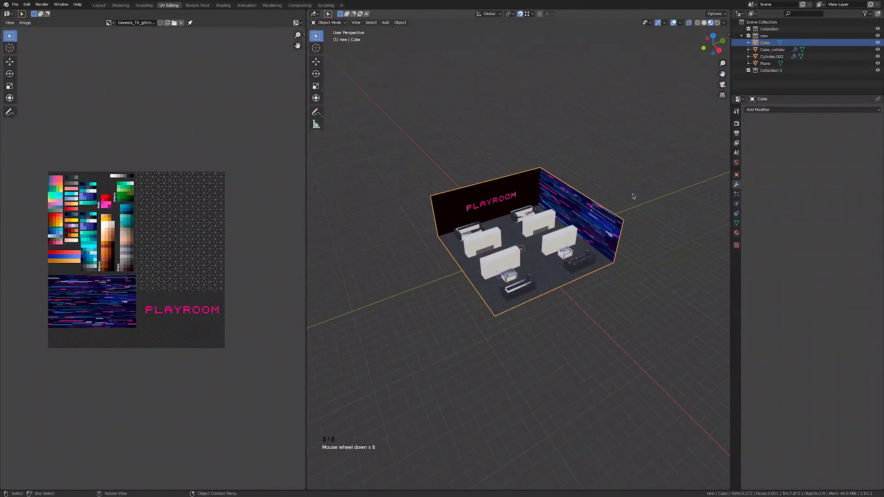
{"action": "middle_click_drag", "start_coordinate": [633, 195], "coordinate": [487, 216], "text": "shift"}
{"action": "mouse_move", "coordinate": [593, 271]}
{"action": "middle_mouse_down", "text": "shift"}
{"action": "mouse_move", "coordinate": [602, 276]}
{"action": "mouse_move", "coordinate": [593, 273]}
{"action": "middle_mouse_up", "text": "shift"}
{"action": "middle_click_drag", "start_coordinate": [581, 272], "coordinate": [598, 293]}
{"action": "scroll", "coordinate": [650, 265], "scroll_direction": "up", "scroll_amount": 4}
{"action": "middle_click_drag", "start_coordinate": [598, 293], "coordinate": [623, 280]}
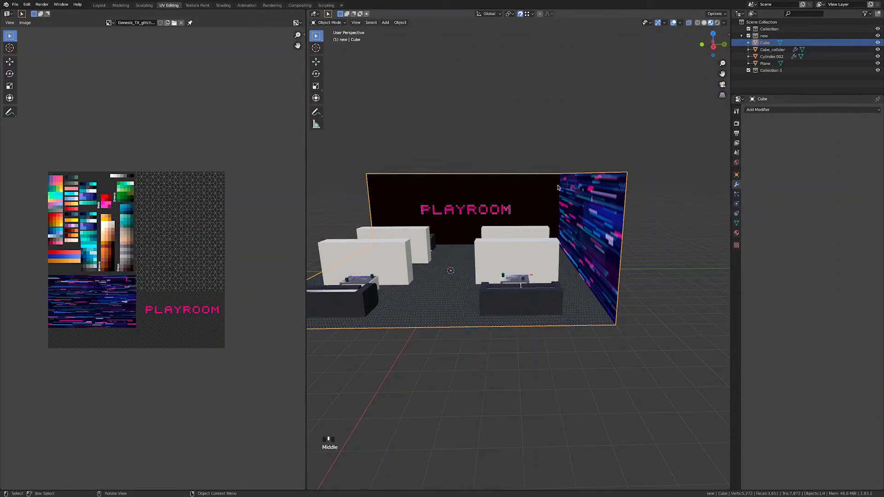
{"action": "key", "text": "shift+d"}
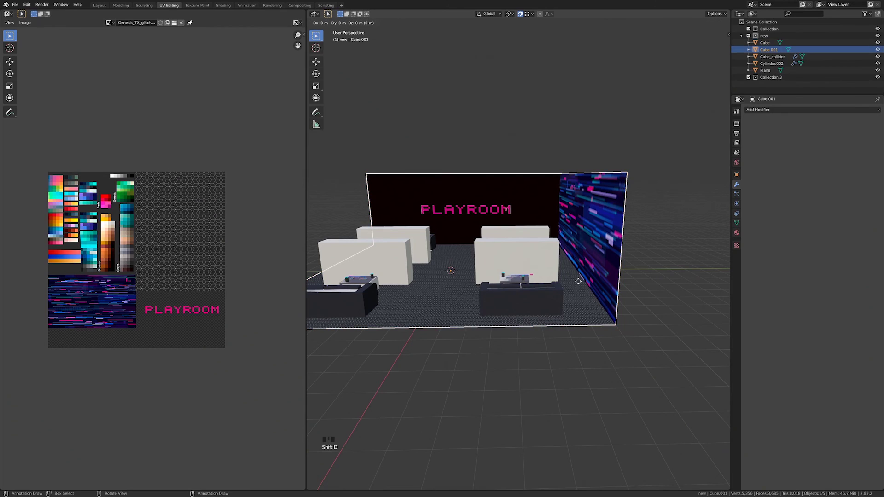
{"action": "right_click", "coordinate": [579, 283]}
Rename the duplicated room object as scene_collider.
{"action": "double_click", "coordinate": [769, 49]}
{"action": "left_click", "coordinate": [769, 49]}
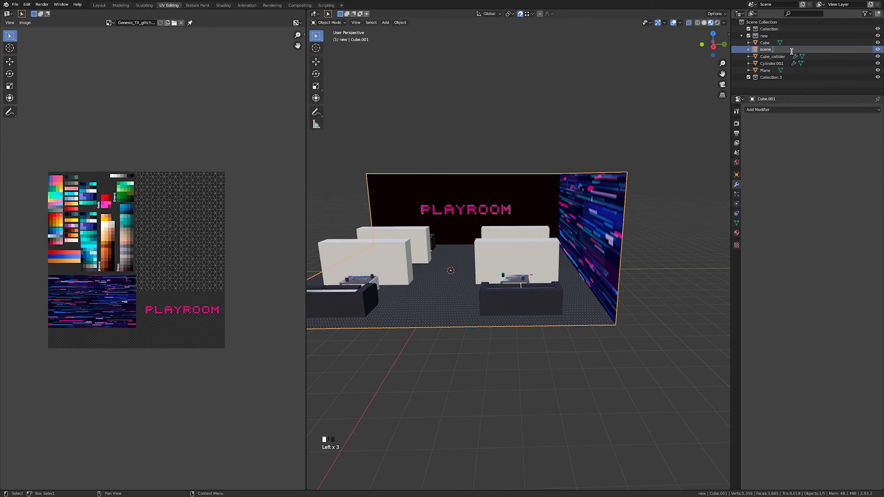
{"action": "type", "text": "scene_collider"}
{"action": "key", "text": "Return"}
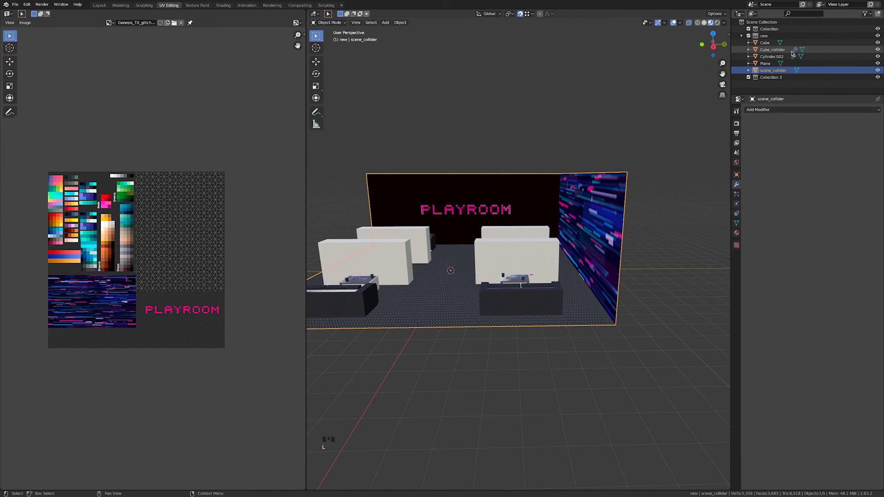
Delete the floor faces from scene_collider's mesh, leave mesh editing and hide the original room object Cube.
{"action": "key", "text": "Tab"}
{"action": "middle_click_drag", "start_coordinate": [469, 291], "coordinate": [479, 305]}
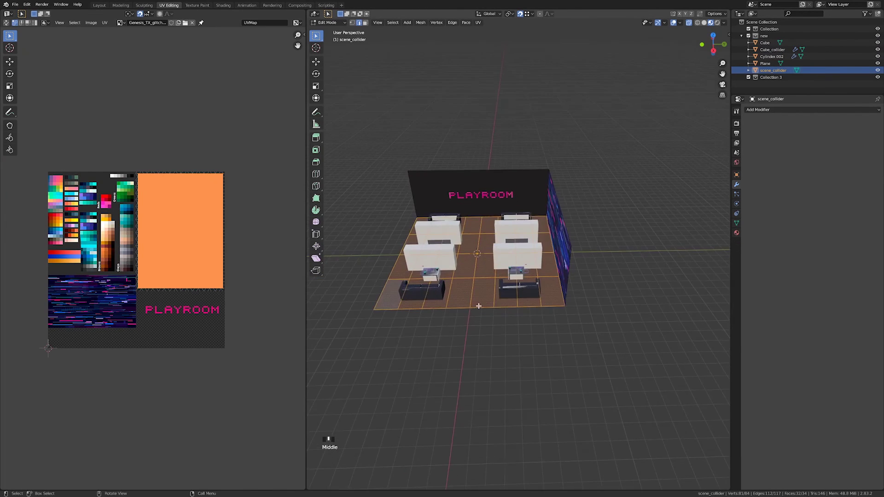
{"action": "key", "text": "x"}
{"action": "left_click", "coordinate": [479, 306]}
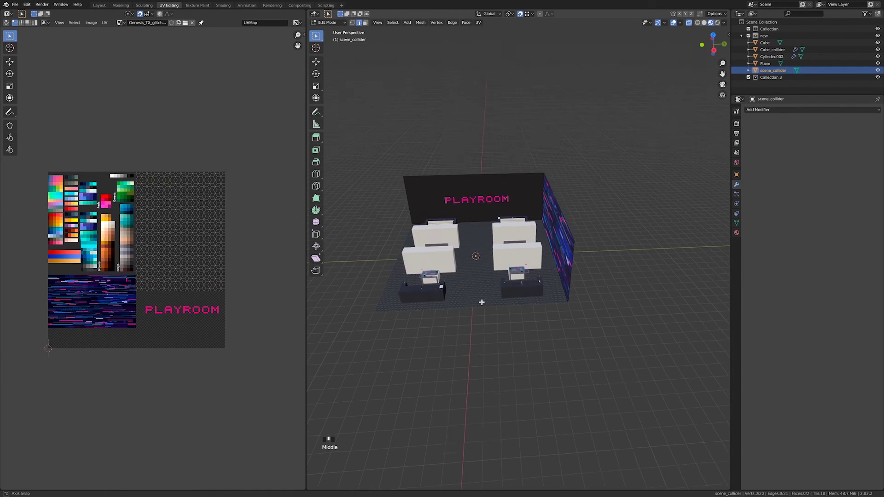
{"action": "key", "text": "Tab"}
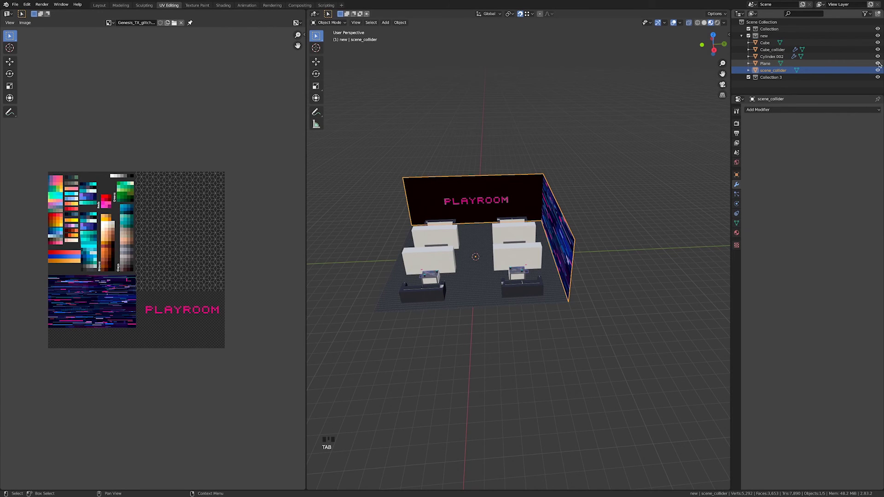
{"action": "left_click", "coordinate": [877, 42]}
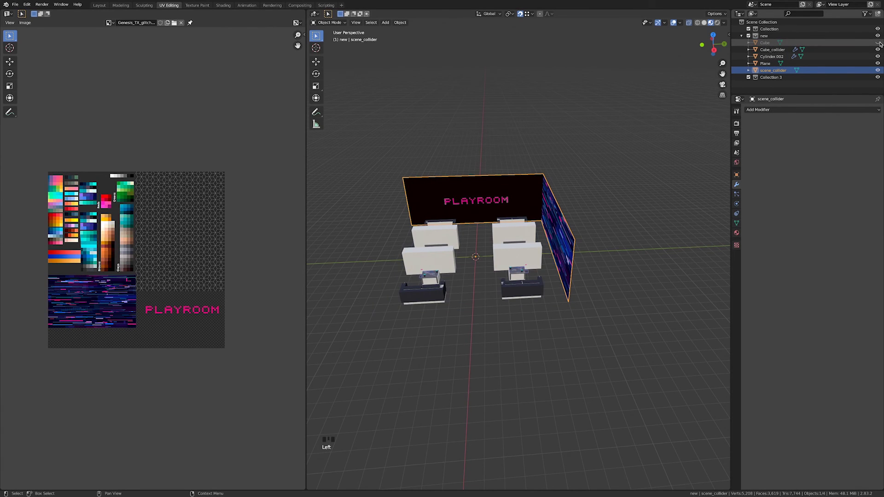
Add a Solidify modifier to the scene_collider wall object.
{"action": "middle_click_drag", "start_coordinate": [548, 317], "coordinate": [584, 278]}
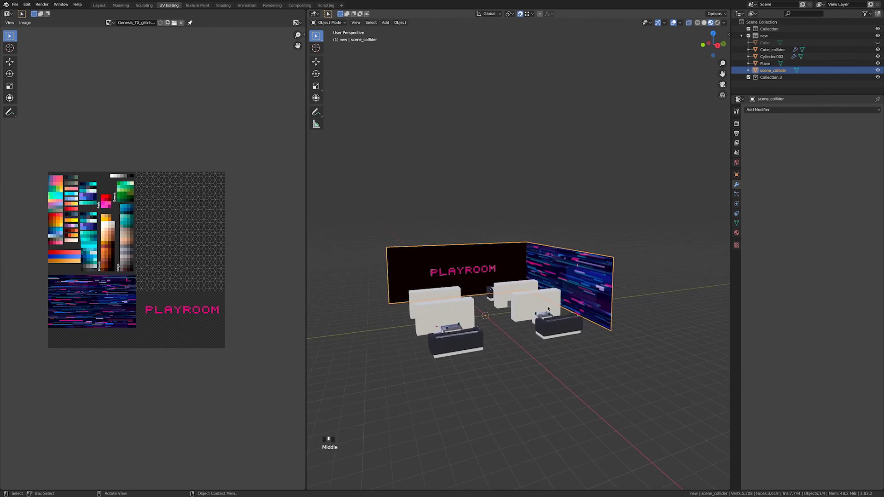
{"action": "middle_click_drag", "start_coordinate": [548, 310], "coordinate": [554, 251]}
{"action": "key", "text": "Tab"}
{"action": "key", "text": "Tab"}
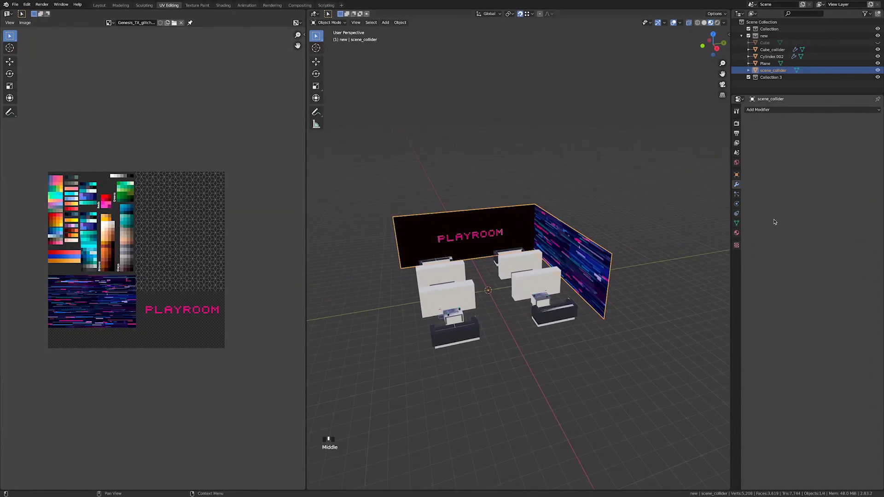
{"action": "left_click", "coordinate": [762, 112]}
{"action": "left_click", "coordinate": [749, 216]}
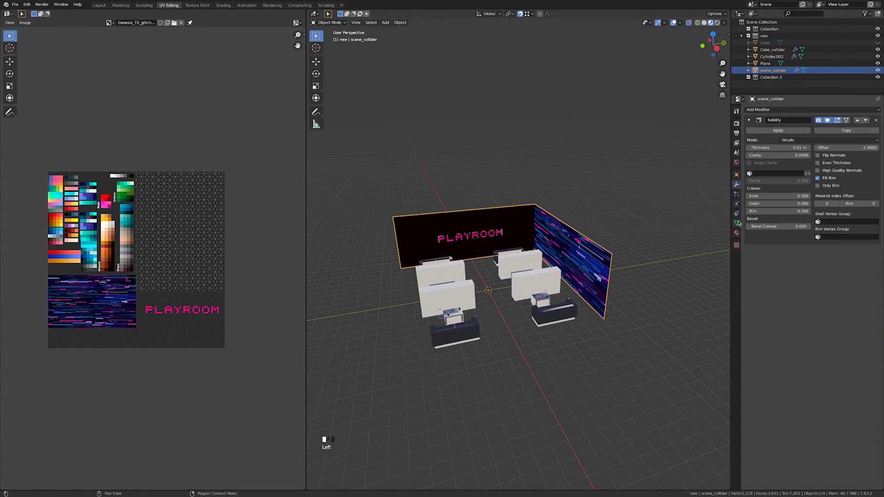
{"action": "middle_click_drag", "start_coordinate": [633, 216], "coordinate": [543, 258]}
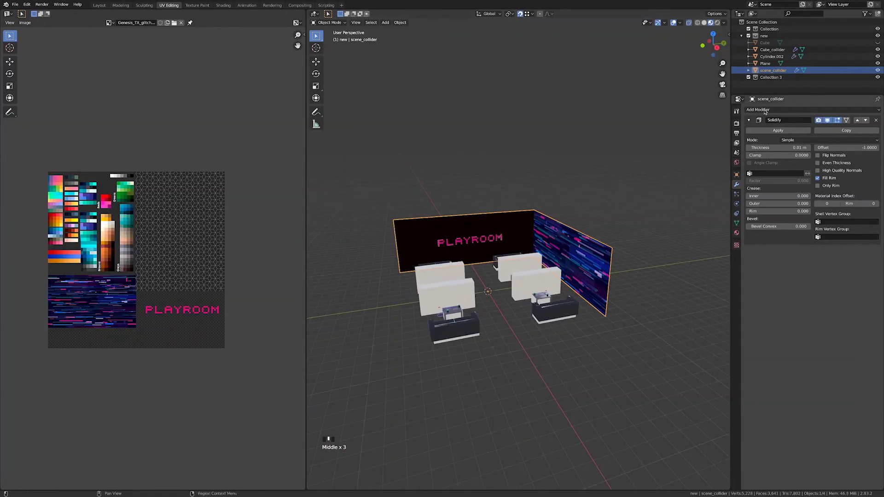
Unhide the original room object Cube and add a Solidify modifier to it.
{"action": "left_click", "coordinate": [767, 64]}
{"action": "left_click", "coordinate": [767, 42]}
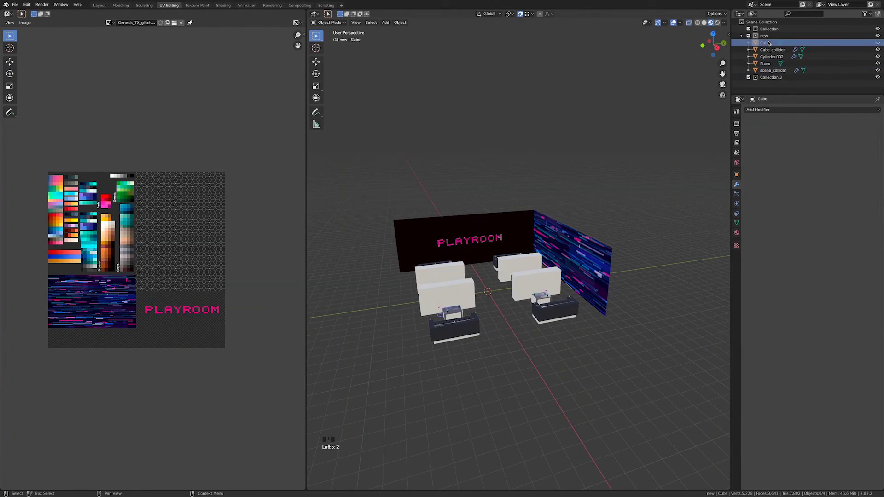
{"action": "left_click", "coordinate": [879, 43]}
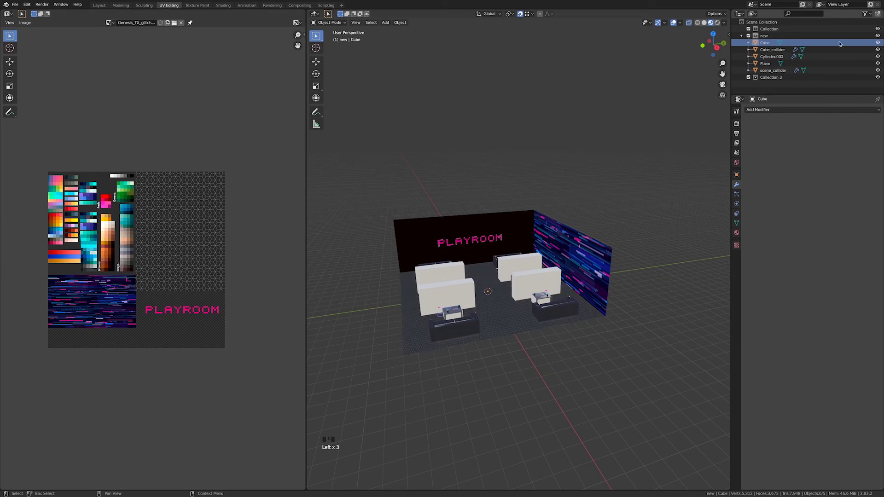
{"action": "left_click", "coordinate": [761, 43]}
{"action": "middle_click_drag", "start_coordinate": [598, 251], "coordinate": [557, 258]}
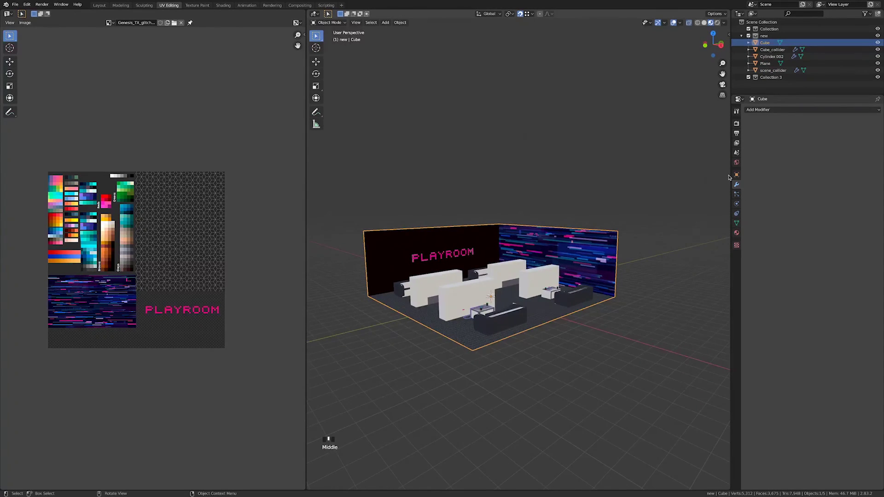
{"action": "left_click", "coordinate": [758, 110]}
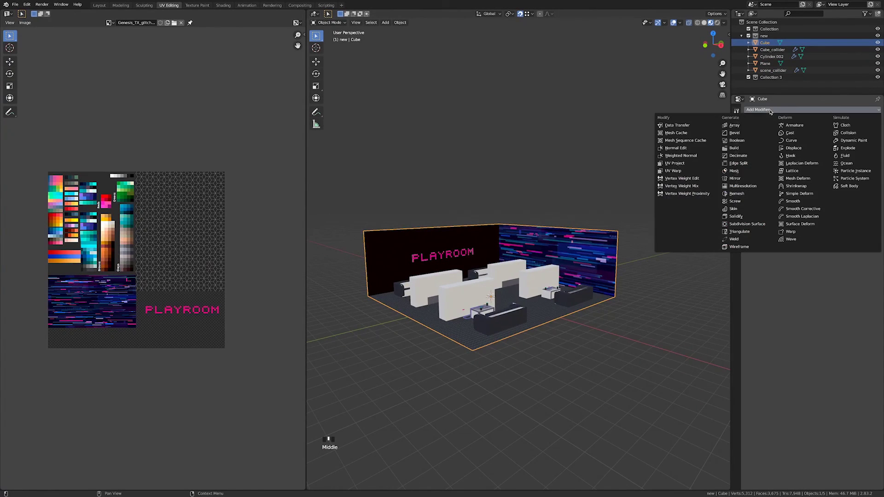
{"action": "left_click", "coordinate": [745, 216]}
Select every object in the scene and apply their object transforms.
{"action": "middle_click_drag", "start_coordinate": [644, 267], "coordinate": [600, 306]}
{"action": "key", "text": "a"}
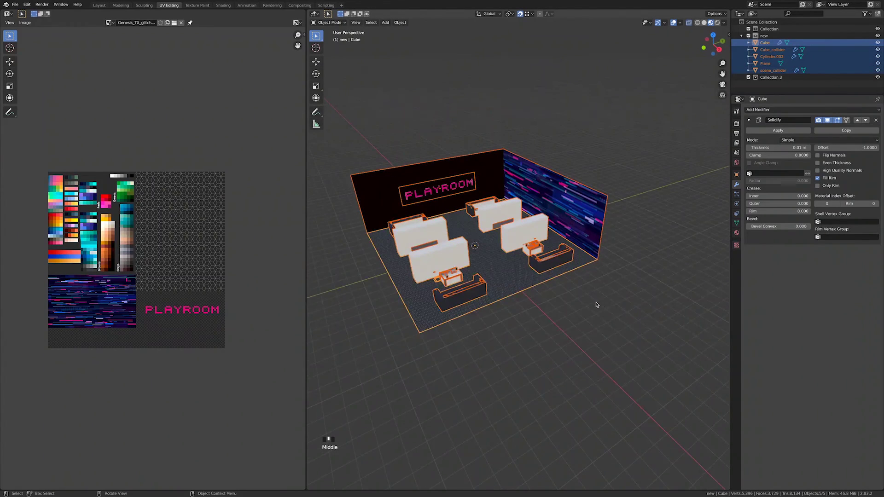
{"action": "key", "text": "ctrl+a"}
{"action": "left_click", "coordinate": [594, 304]}
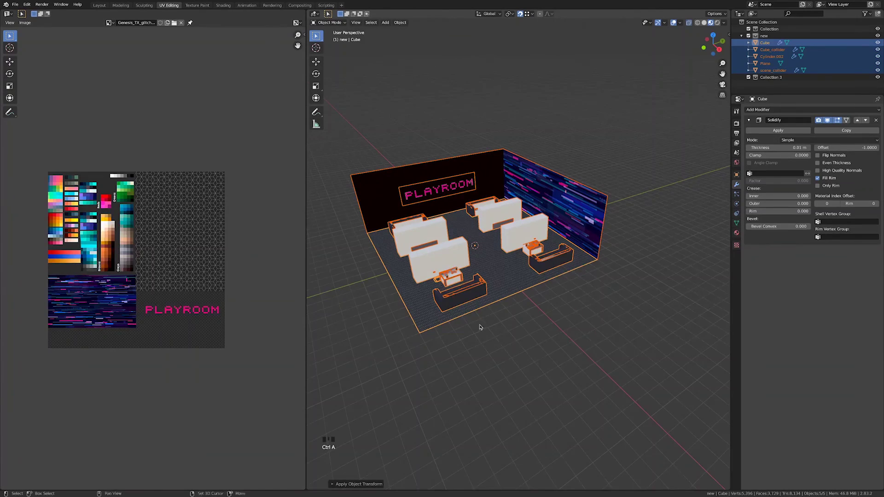
{"action": "middle_click_drag", "start_coordinate": [594, 304], "coordinate": [553, 303]}
{"action": "middle_click_drag", "start_coordinate": [546, 299], "coordinate": [414, 276]}
Set up a glTF 2.0 export into the Desktop/playroom/models folder with the file name playroom.
{"action": "left_click", "coordinate": [15, 4]}
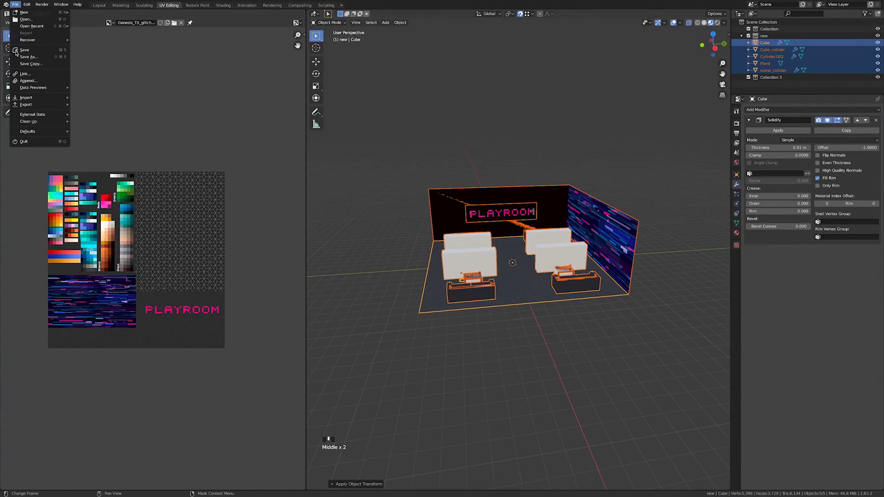
{"action": "mouse_move", "coordinate": [27, 105]}
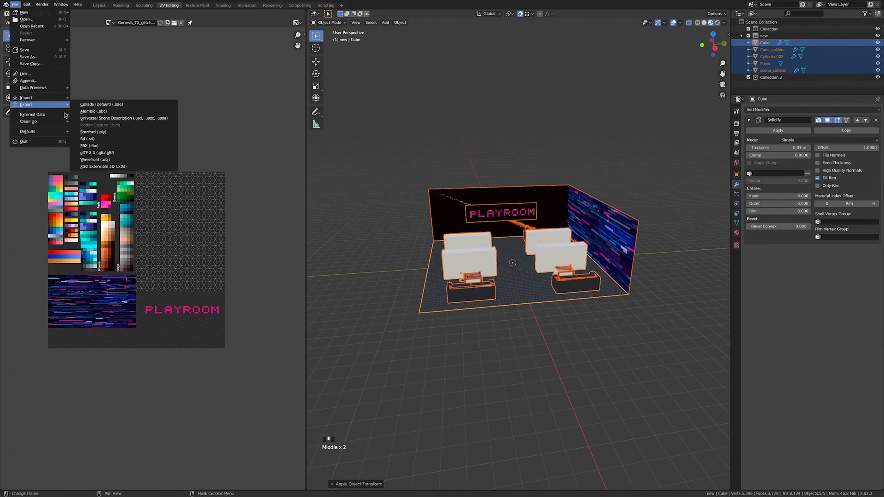
{"action": "left_click", "coordinate": [139, 154]}
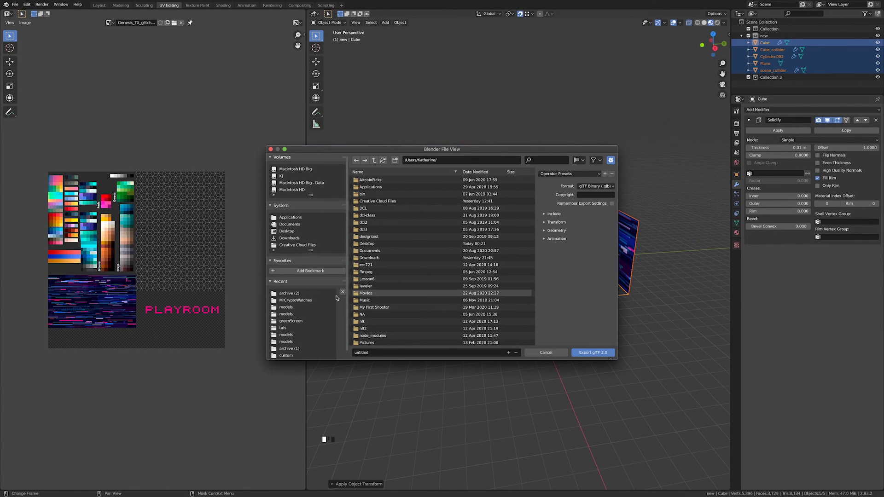
{"action": "left_click", "coordinate": [295, 231]}
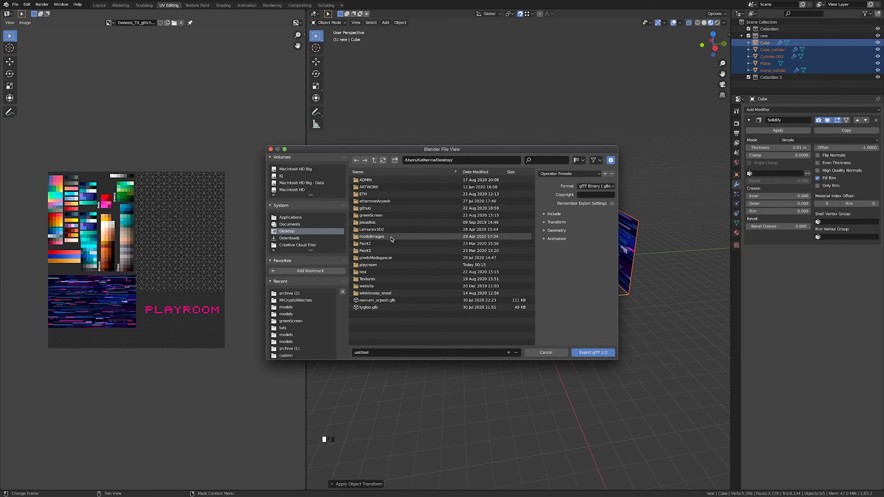
{"action": "double_click", "coordinate": [392, 266]}
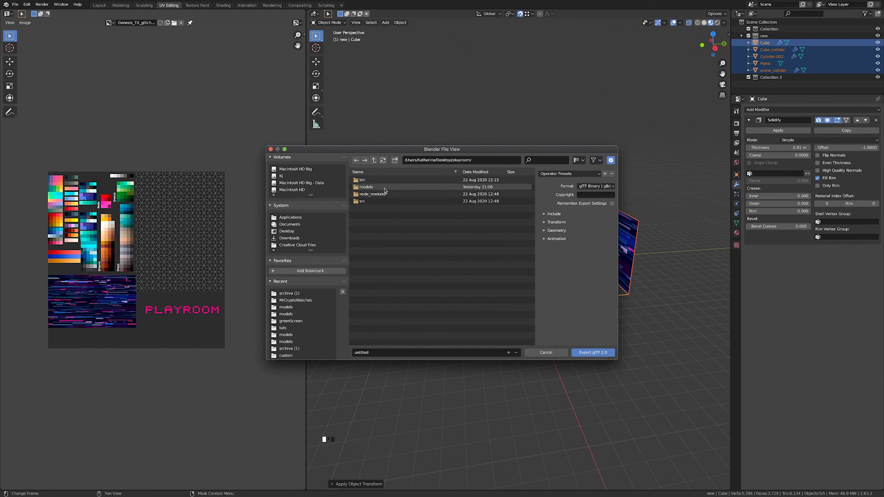
{"action": "double_click", "coordinate": [384, 188]}
{"action": "left_click", "coordinate": [405, 352]}
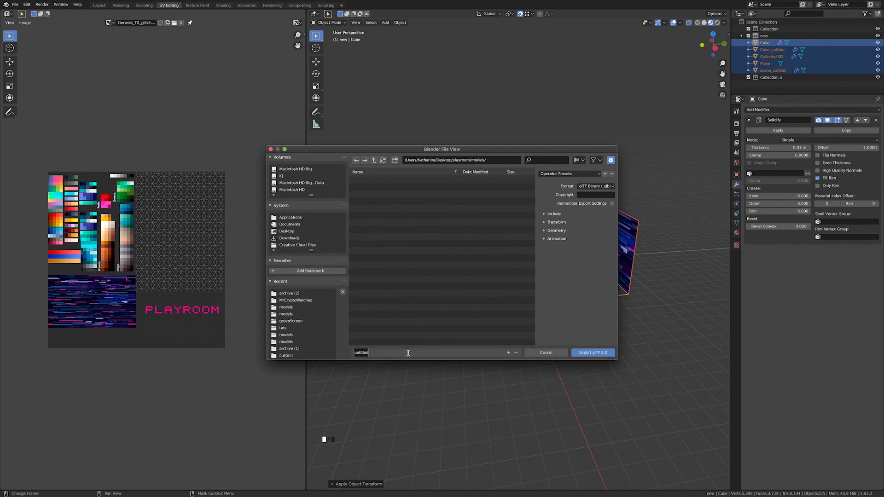
{"action": "type", "text": "playroom"}
Set the glTF export to remember its settings, include only selected objects, apply modifiers and leave out vertex colors.
{"action": "left_click", "coordinate": [598, 210]}
{"action": "left_click", "coordinate": [612, 203]}
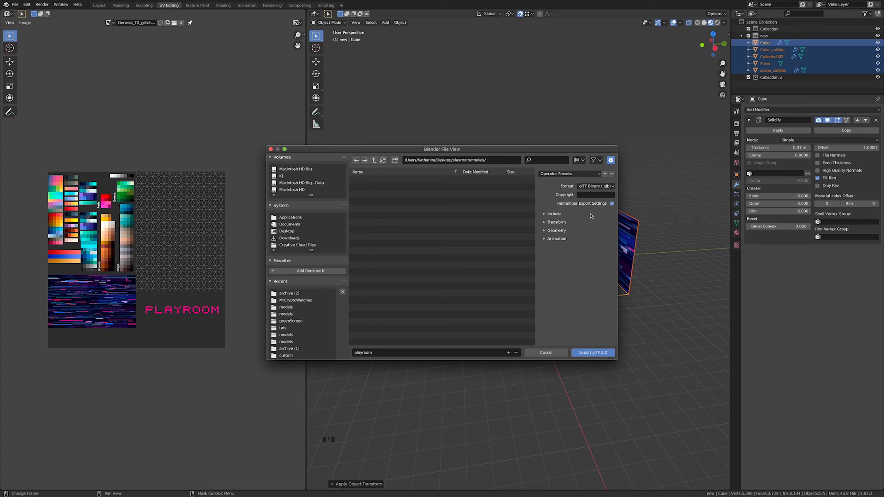
{"action": "left_click", "coordinate": [559, 214]}
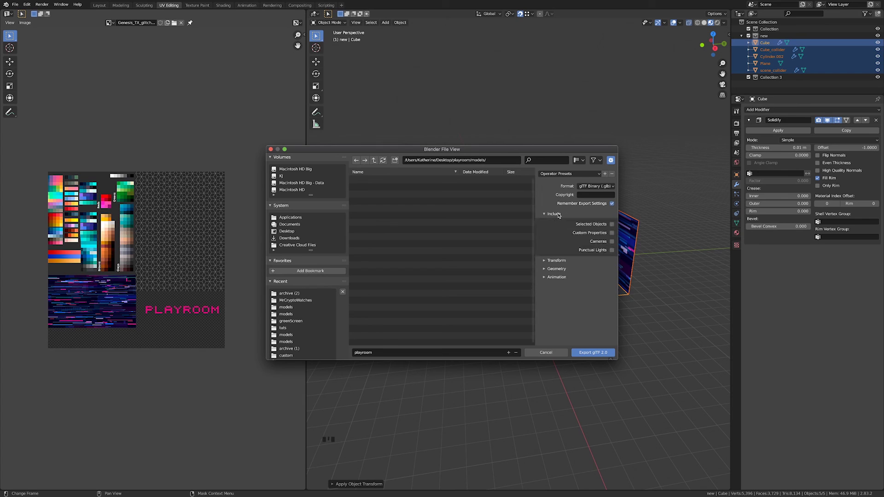
{"action": "left_click", "coordinate": [557, 261]}
{"action": "left_click", "coordinate": [559, 283]}
{"action": "scroll", "coordinate": [566, 281], "scroll_direction": "down", "scroll_amount": 2}
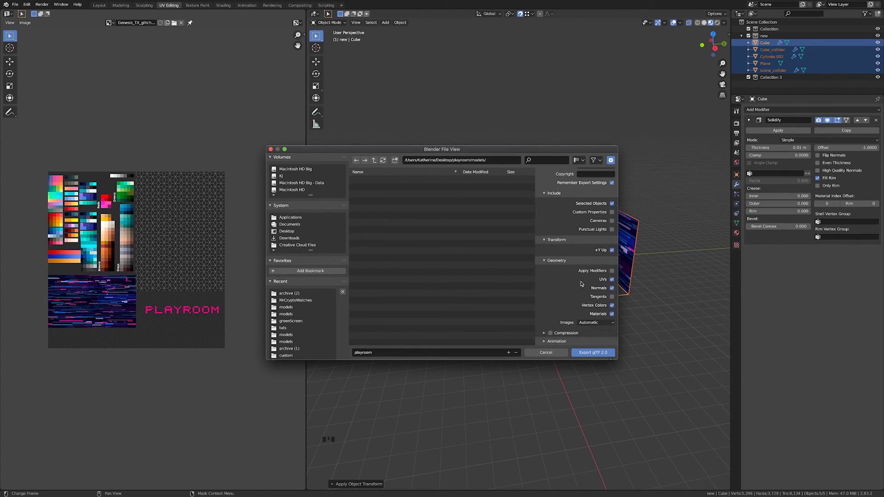
{"action": "left_click", "coordinate": [598, 271]}
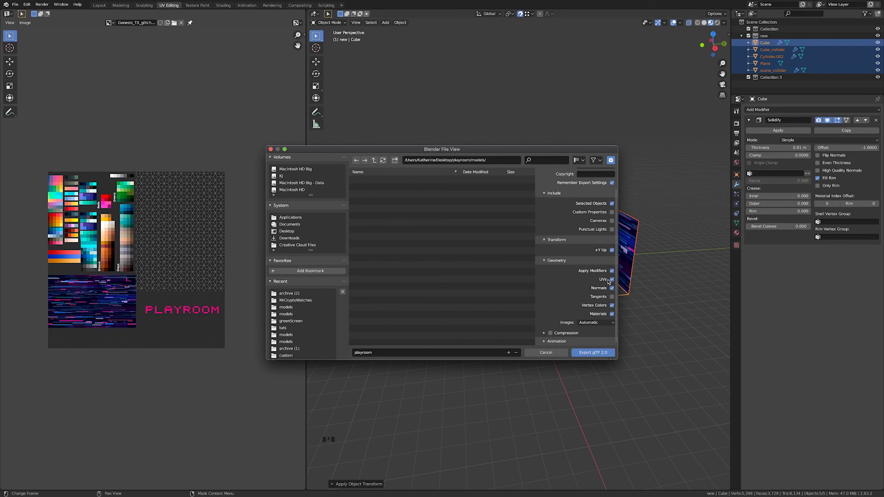
{"action": "left_click", "coordinate": [612, 305]}
Exclude animation, shape keys and skinning from the glTF export, and export the playroom file.
{"action": "left_click", "coordinate": [548, 341]}
{"action": "scroll", "coordinate": [548, 341], "scroll_direction": "down", "scroll_amount": 2}
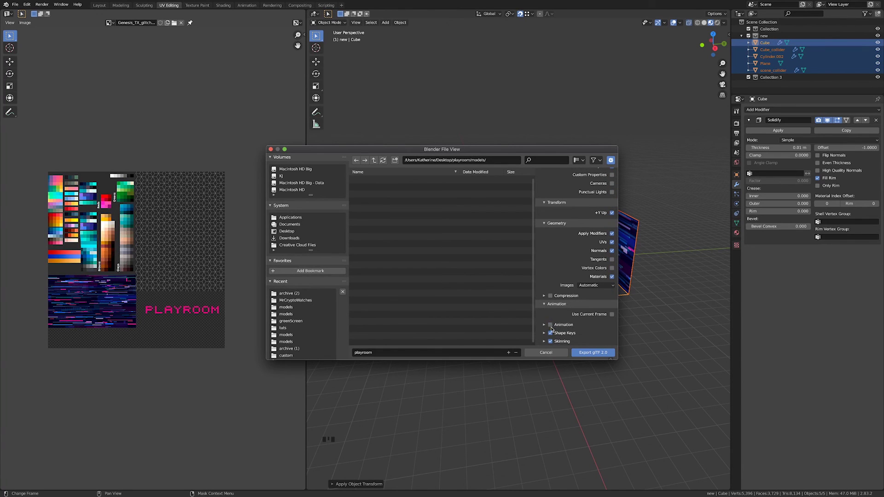
{"action": "left_click_drag", "start_coordinate": [551, 329], "coordinate": [552, 343]}
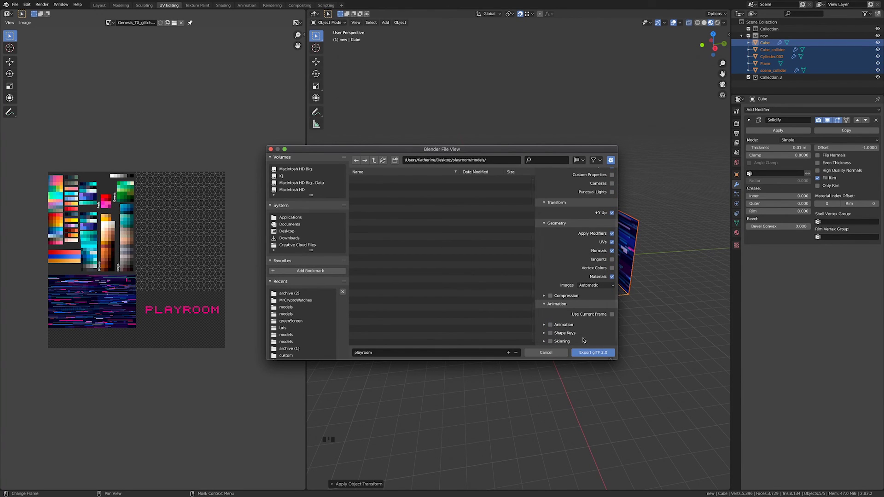
{"action": "left_click", "coordinate": [603, 351]}
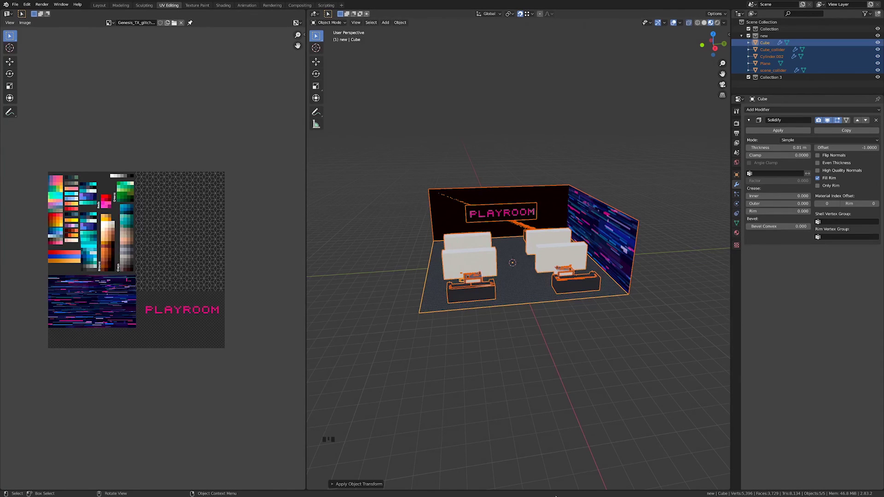
Deselect all objects, switch to Terminal and change the directory to desktop/playroom.
{"action": "mouse_move", "coordinate": [552, 489]}
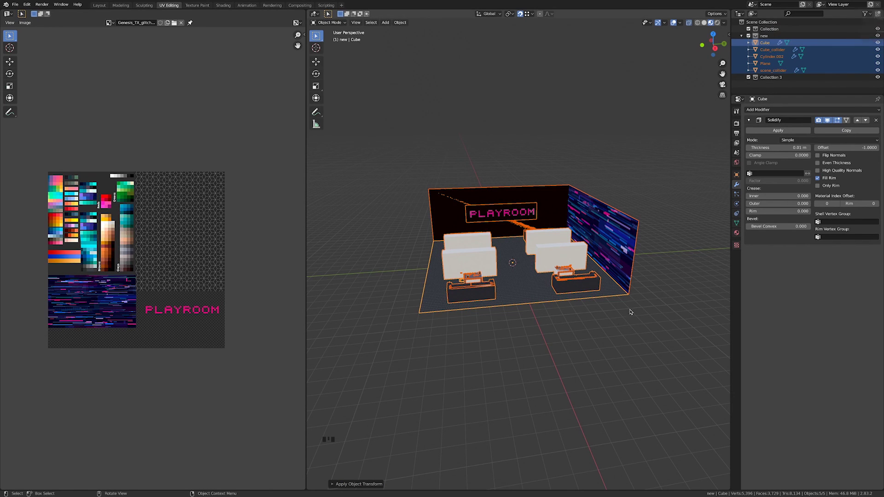
{"action": "left_click", "coordinate": [588, 358]}
{"action": "key", "text": "super+space"}
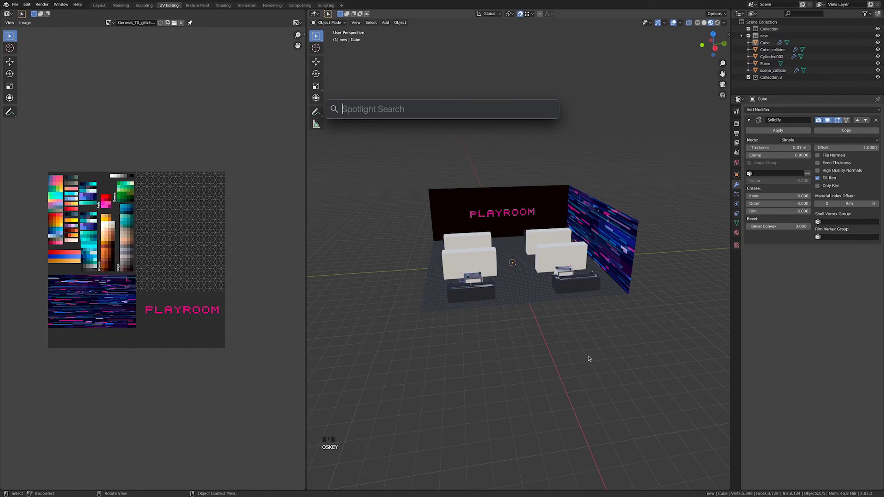
{"action": "type", "text": "terminal"}
{"action": "key", "text": "Return"}
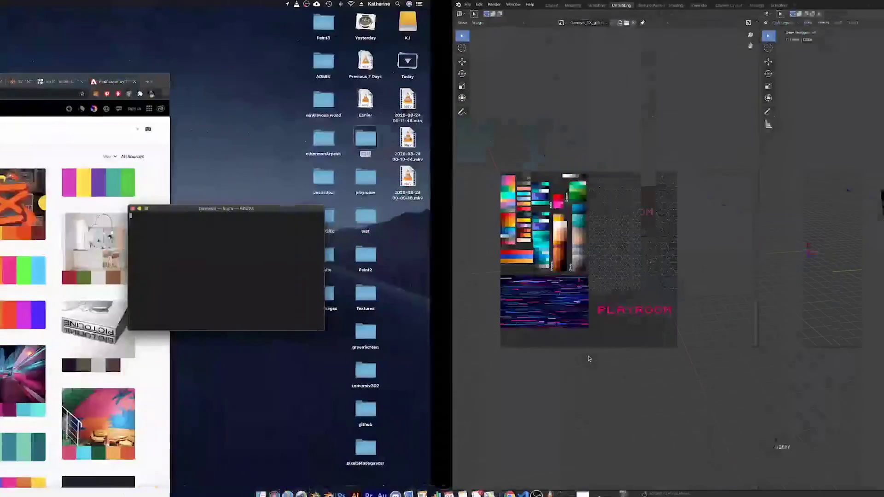
{"action": "type", "text": "c"}
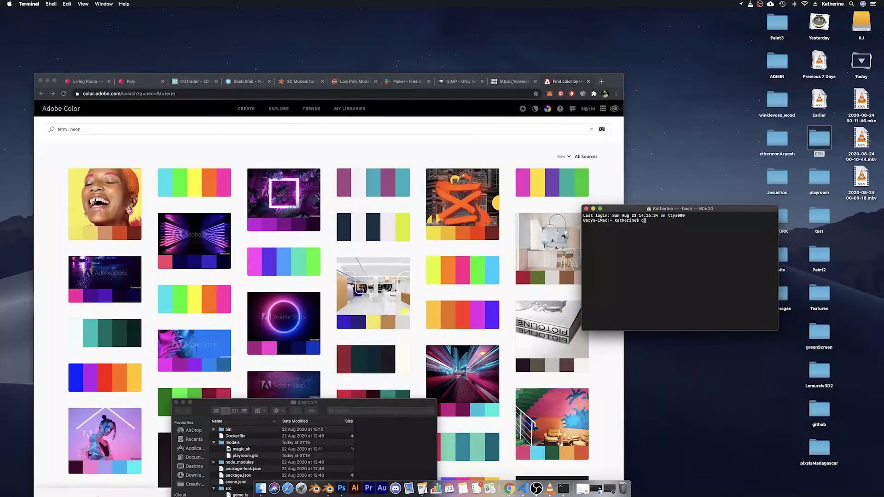
{"action": "type", "text": "d desktop/playroom"}
{"action": "key", "text": "Return"}
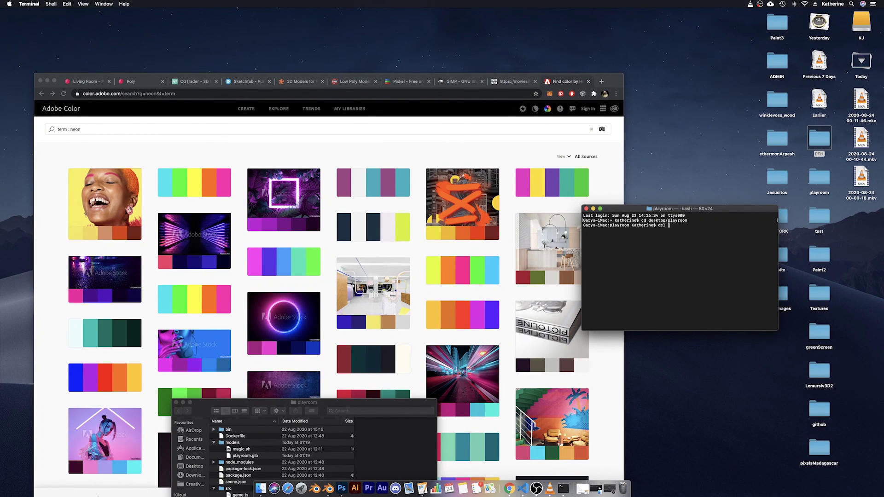
Run dcl start to launch the Decentraland scene preview in the browser, and return its window from full screen.
{"action": "type", "text": "dcl start"}
{"action": "key", "text": "Return"}
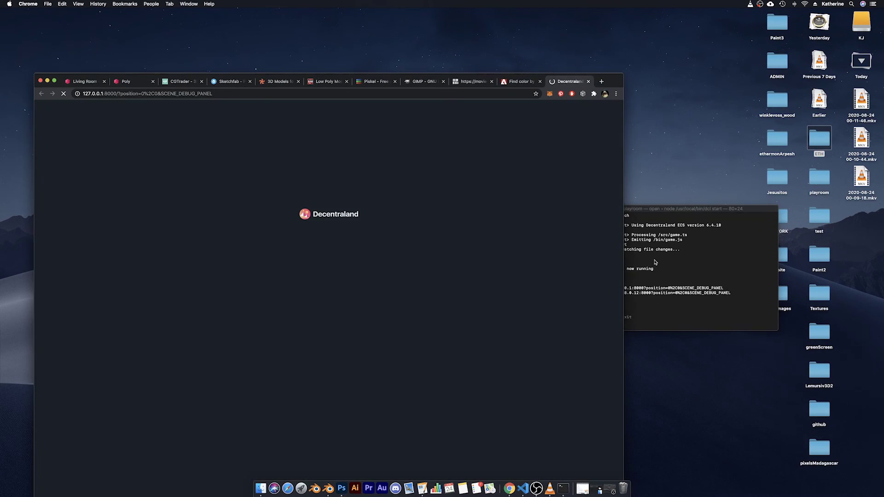
{"action": "left_click", "coordinate": [54, 81]}
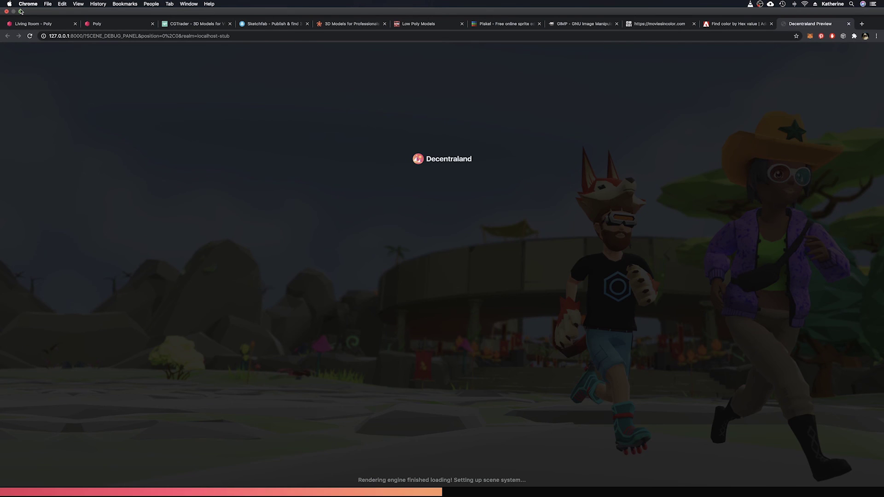
{"action": "left_click", "coordinate": [23, 13]}
Bring up the workshop document in Pages, and move and widen the Decentraland preview window beside it.
{"action": "left_click", "coordinate": [420, 490]}
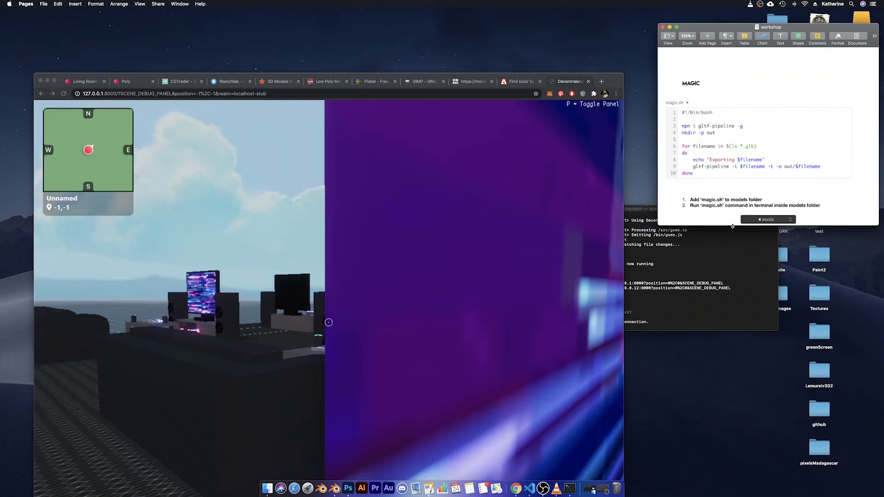
{"action": "left_click_drag", "start_coordinate": [211, 76], "coordinate": [179, 12]}
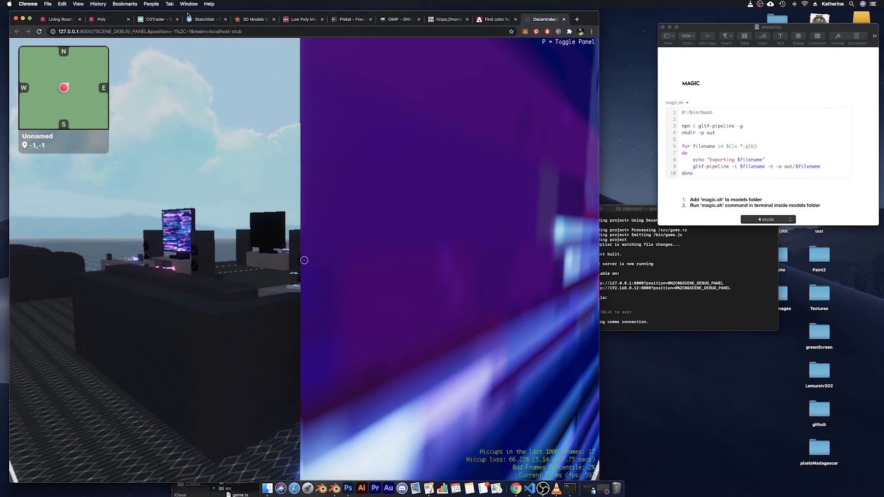
{"action": "left_click_drag", "start_coordinate": [590, 460], "coordinate": [670, 458]}
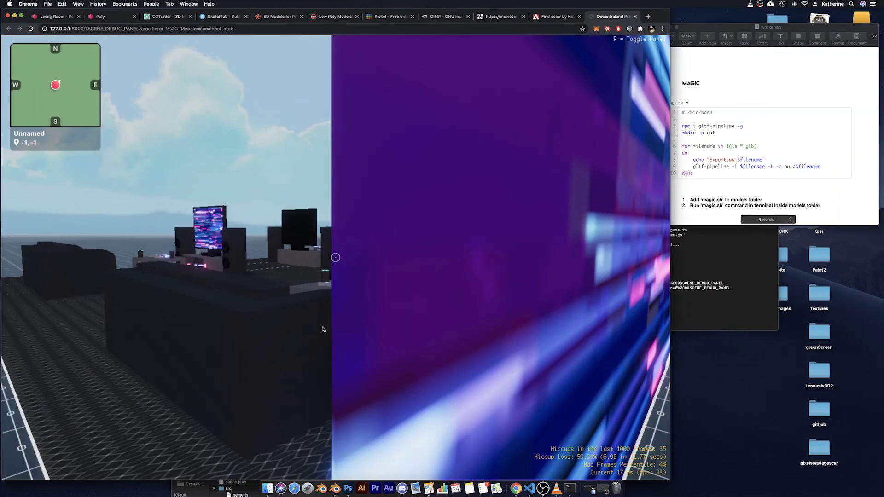
Walk forward through the playroom scene in the preview and switch to the third-person camera.
{"action": "left_click", "coordinate": [631, 439]}
{"action": "key", "text": "w"}
{"action": "key", "text": "w"}
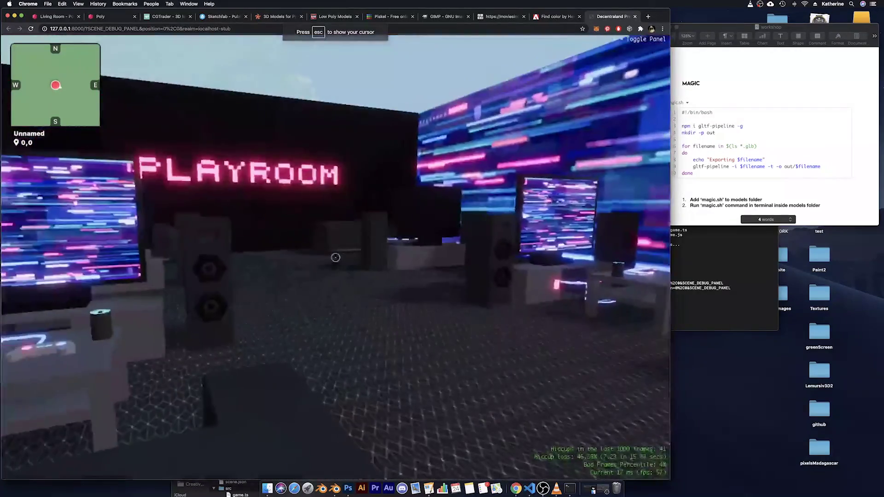
{"action": "key", "text": "v"}
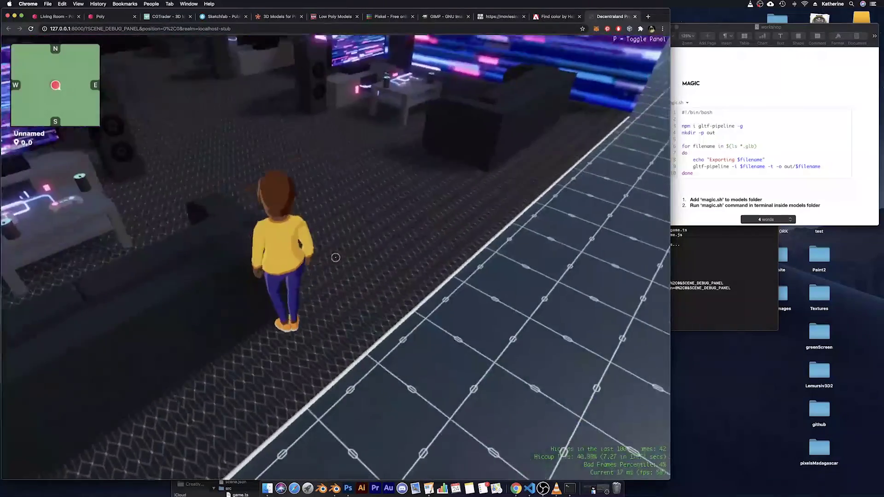
Walk the avatar around the playroom scene and out past its edge to examine the furniture, screens and walls.
{"action": "key", "text": "w"}
{"action": "key", "text": "w"}
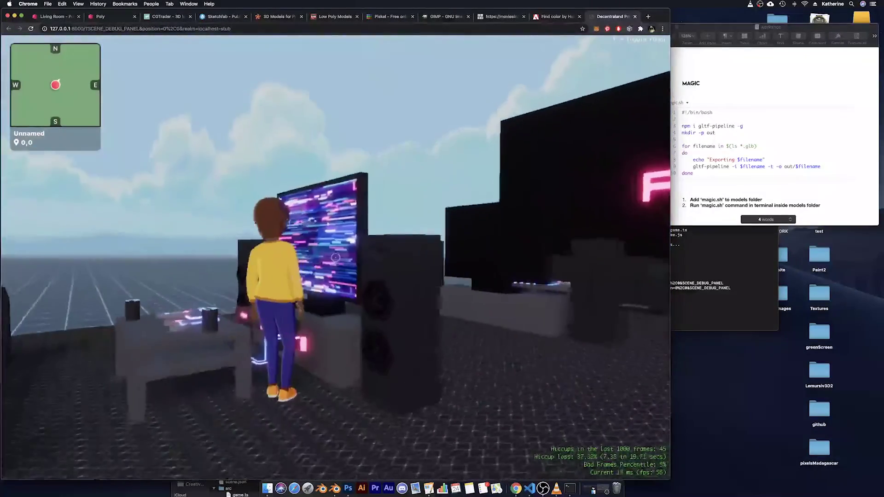
{"action": "key", "text": "a"}
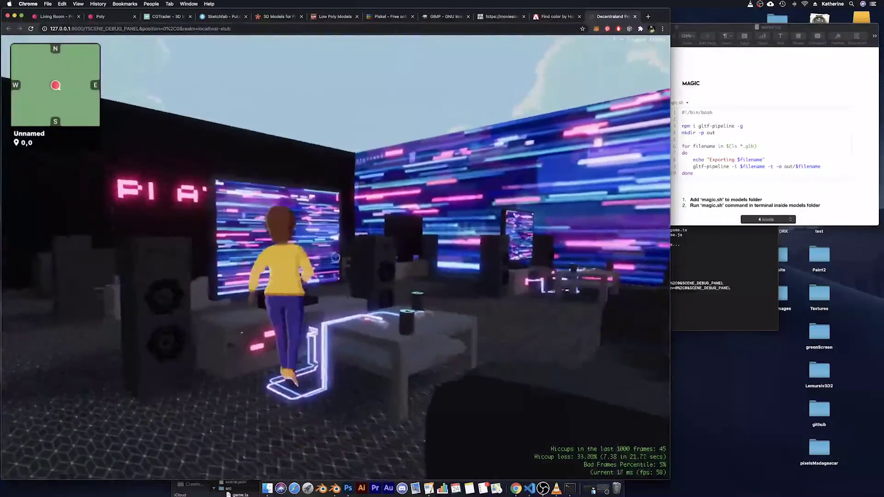
{"action": "key", "text": "w"}
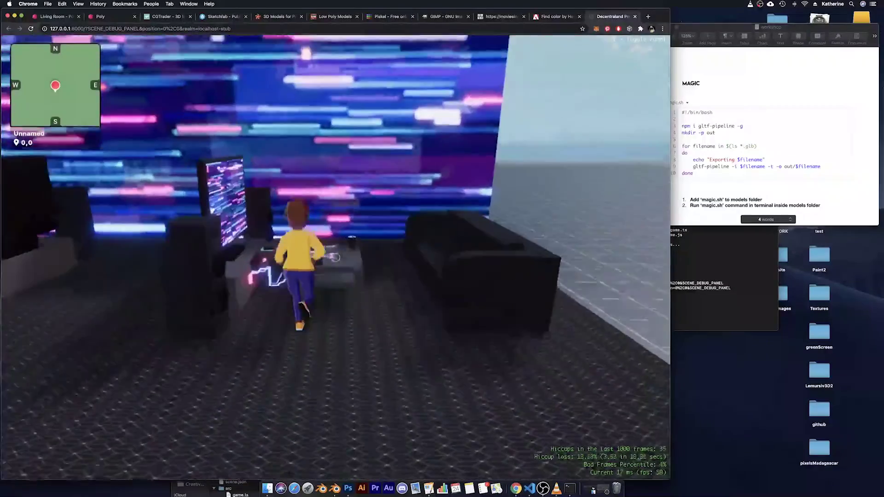
{"action": "key", "text": "w"}
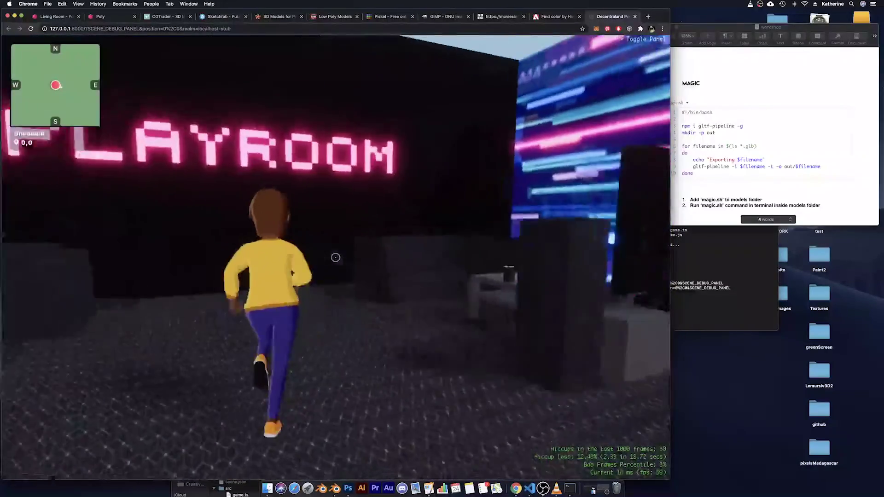
{"action": "key", "text": "w"}
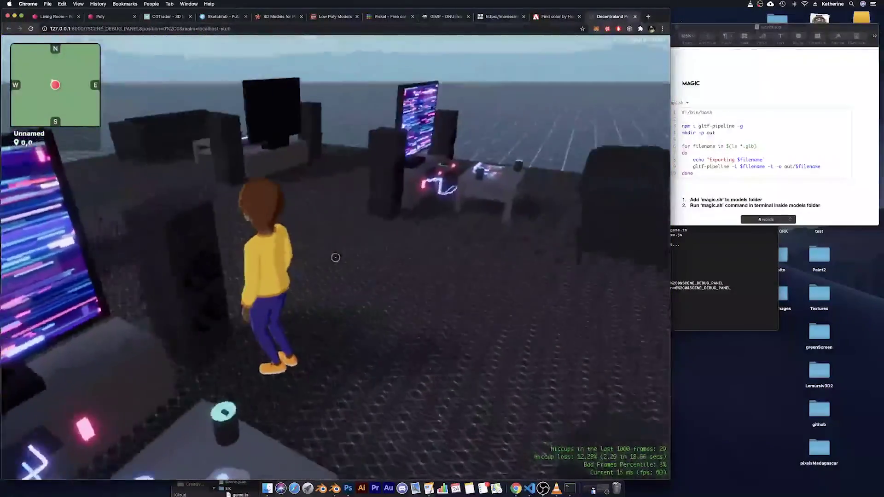
{"action": "key", "text": "w"}
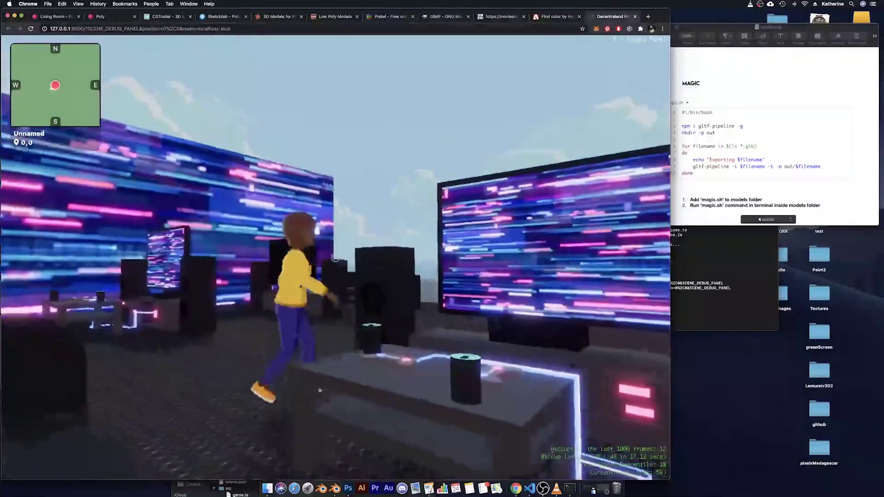
{"action": "key", "text": "w"}
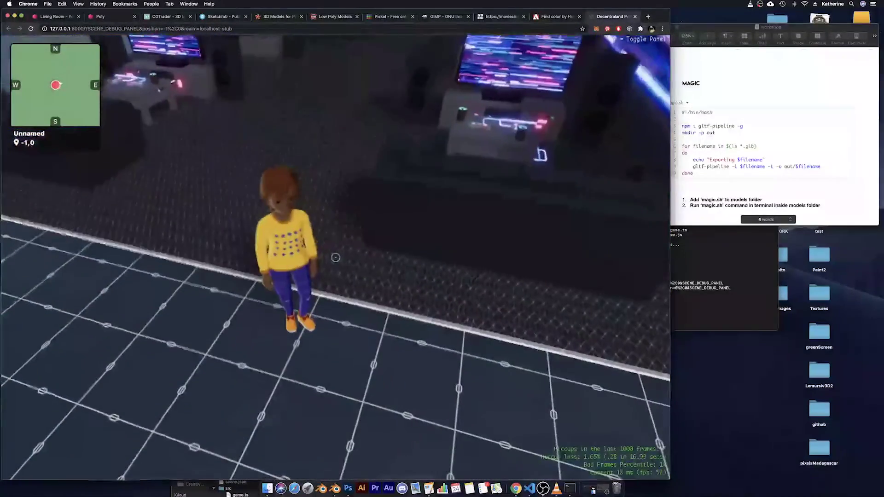
Minimize the browser preview, and move and enlarge the playroom folder window in Finder with the models folder selected.
{"action": "left_click", "coordinate": [707, 134]}
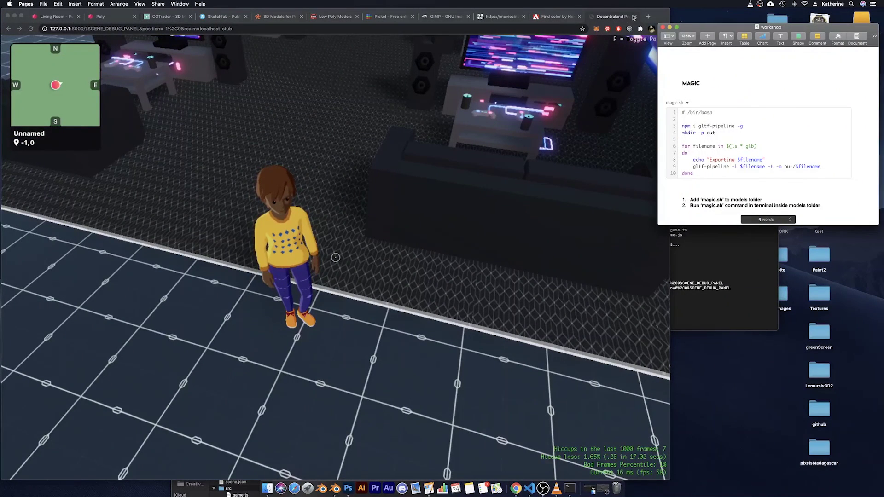
{"action": "left_click", "coordinate": [15, 17]}
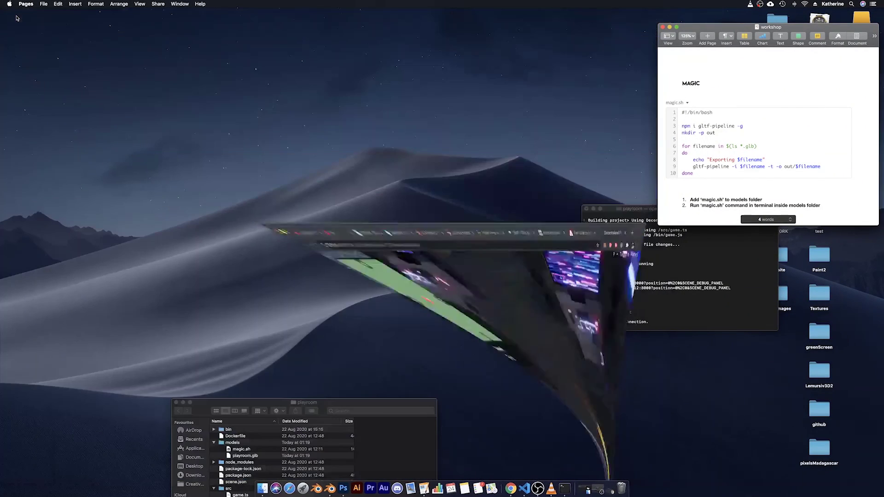
{"action": "left_click_drag", "start_coordinate": [336, 395], "coordinate": [358, 196]}
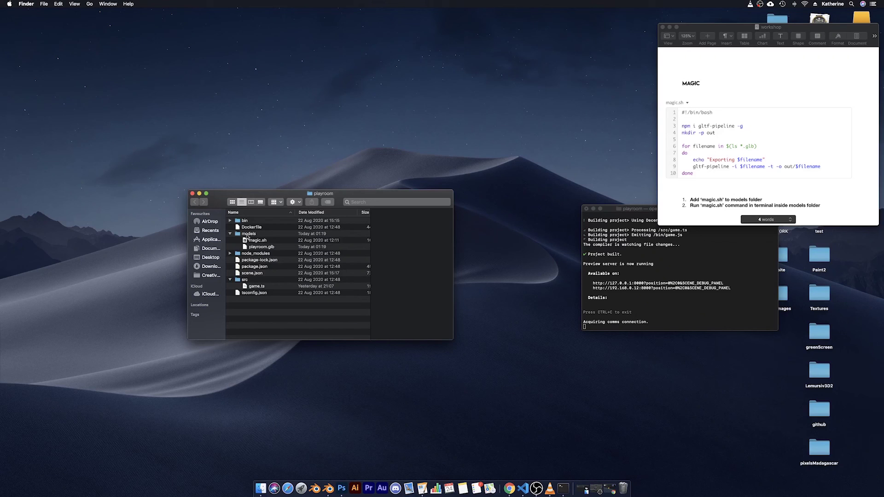
{"action": "left_click", "coordinate": [248, 235]}
{"action": "left_click_drag", "start_coordinate": [454, 339], "coordinate": [491, 368]}
Place the Terminal window beside Finder and open magic.sh from the models folder in Visual Studio Code, clear of the Terminal.
{"action": "left_click", "coordinate": [620, 239]}
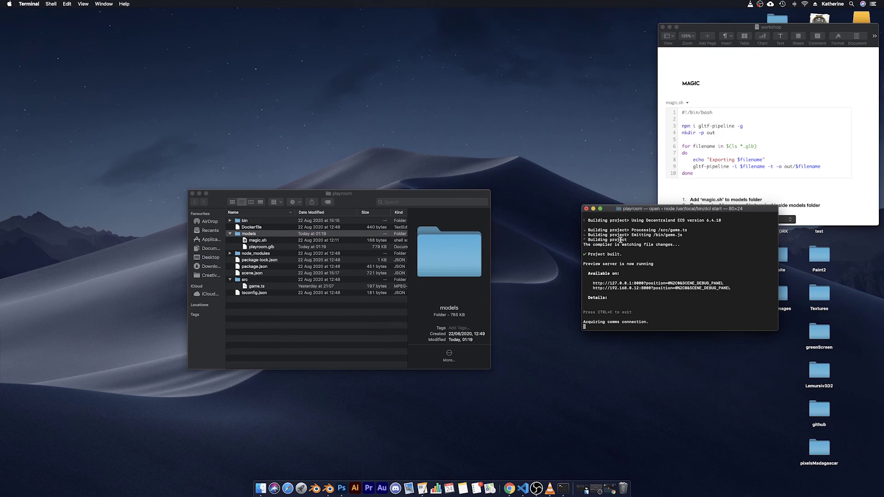
{"action": "left_click_drag", "start_coordinate": [646, 210], "coordinate": [580, 223]}
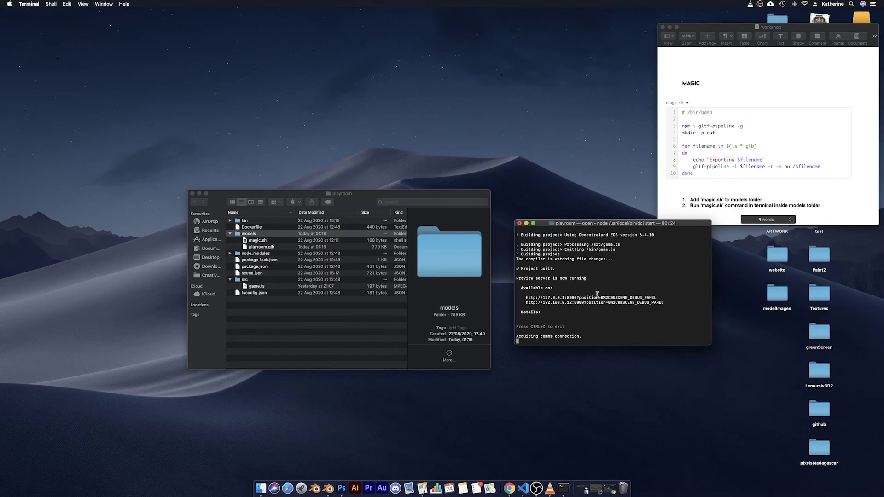
{"action": "left_click", "coordinate": [258, 241]}
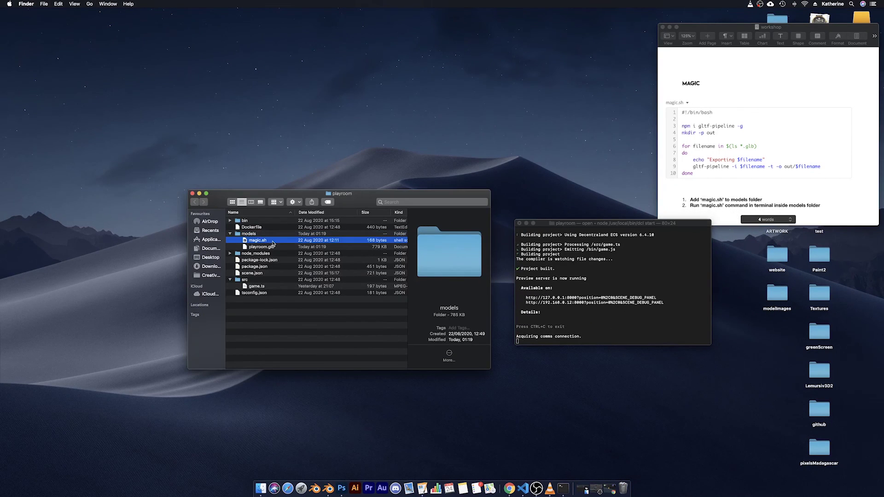
{"action": "right_click", "coordinate": [275, 241]}
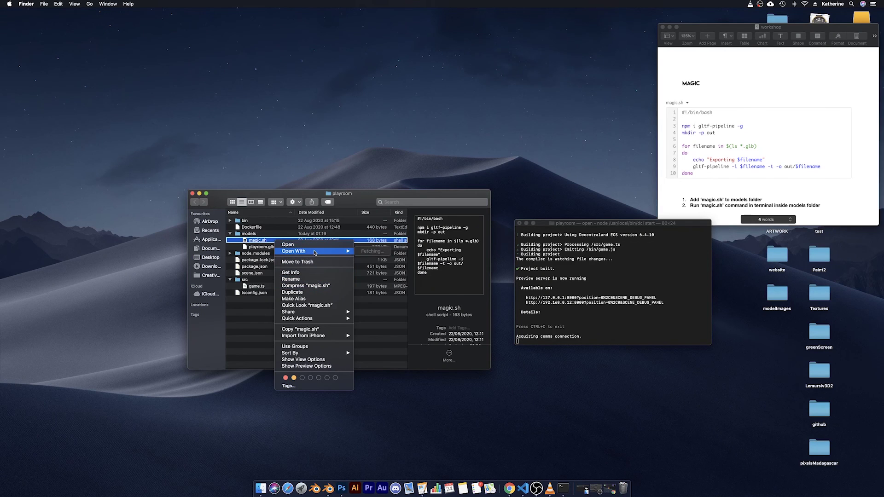
{"action": "mouse_move", "coordinate": [313, 251]}
{"action": "left_click", "coordinate": [393, 252]}
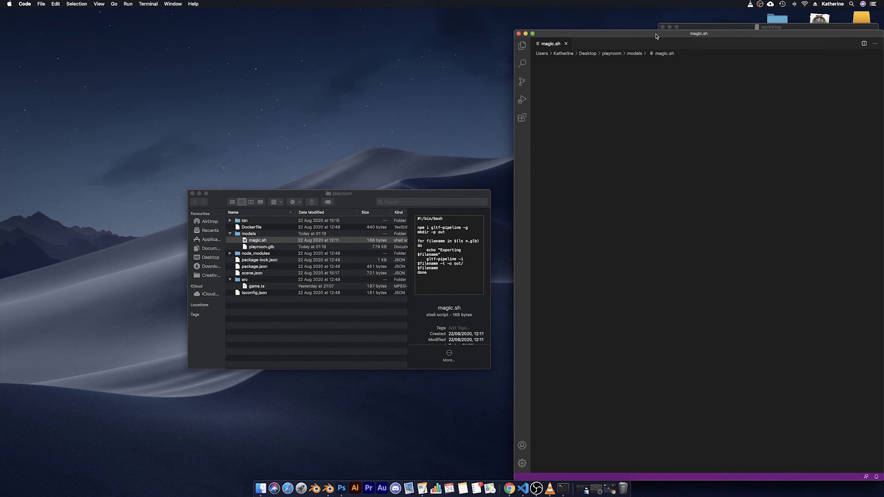
{"action": "left_click_drag", "start_coordinate": [632, 54], "coordinate": [214, 164]}
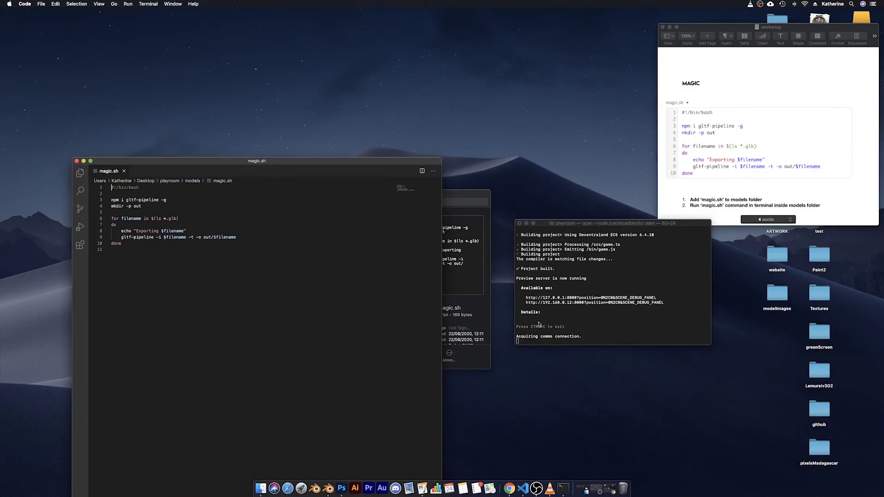
Stop the running preview server in Terminal and change the directory to models.
{"action": "left_click", "coordinate": [642, 331]}
{"action": "key", "text": "ctrl+c"}
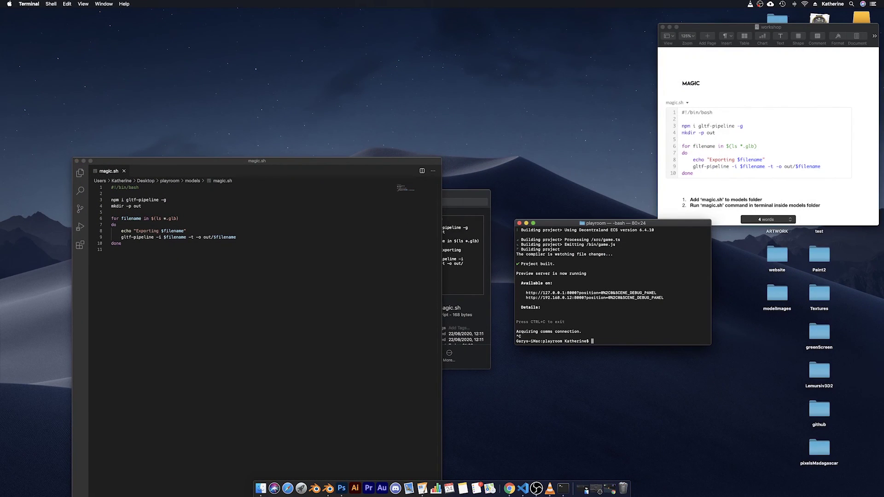
{"action": "type", "text": "cd models"}
{"action": "key", "text": "Return"}
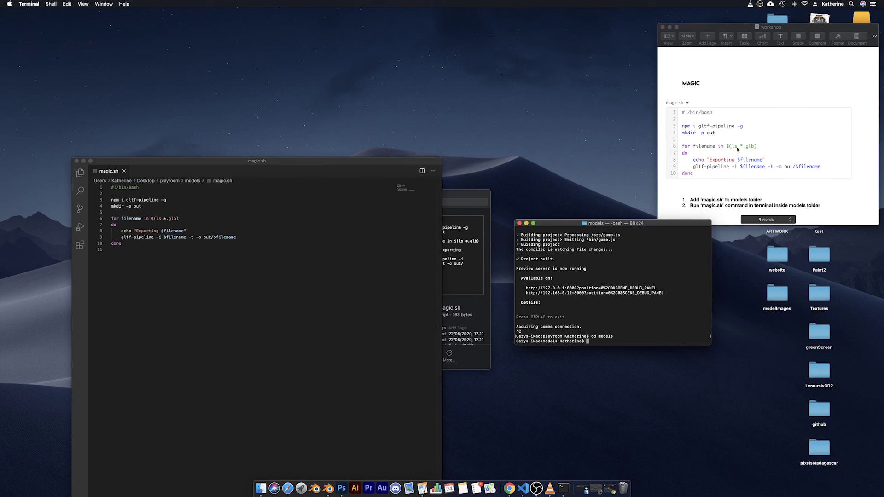
Copy the magic.sh commands from npm i gltf-pipeline -g through done and run them in Terminal.
{"action": "left_click_drag", "start_coordinate": [116, 252], "coordinate": [106, 203]}
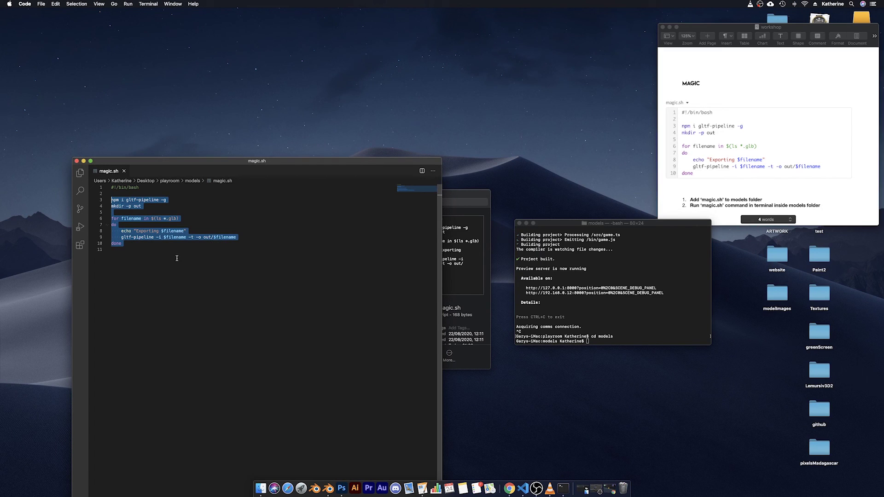
{"action": "left_click", "coordinate": [598, 341]}
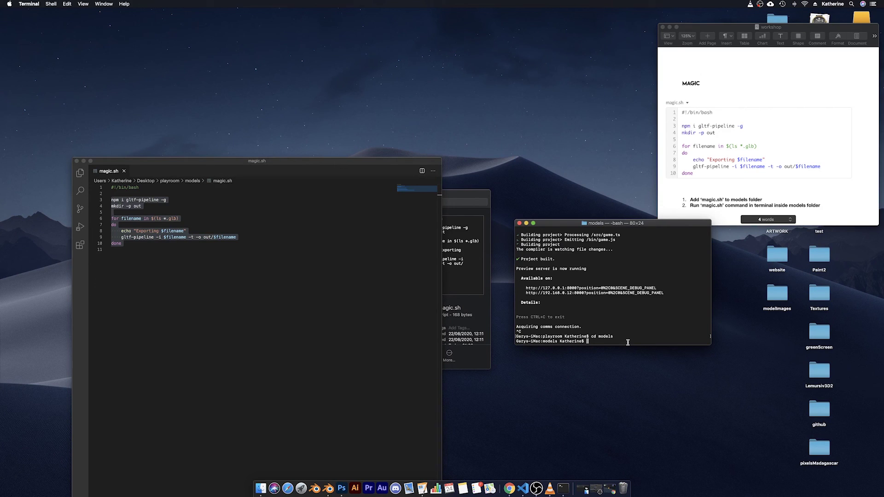
{"action": "key", "text": "super+v"}
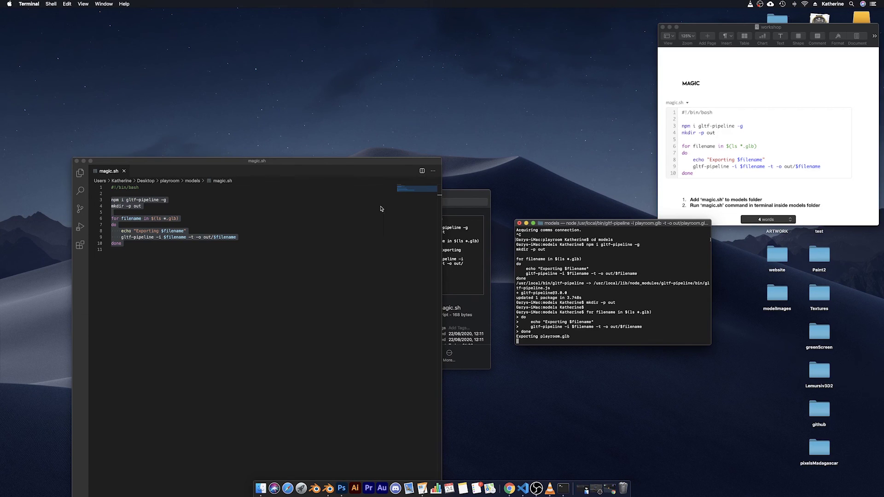
Move the code editor and the playroom Finder window apart, and expand the out folder inside models.
{"action": "left_click_drag", "start_coordinate": [364, 171], "coordinate": [341, 311]}
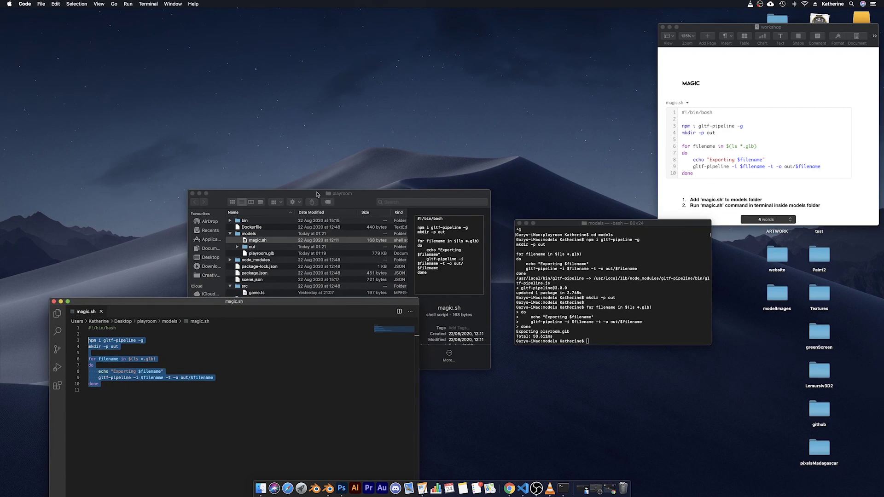
{"action": "left_click_drag", "start_coordinate": [317, 194], "coordinate": [349, 106]}
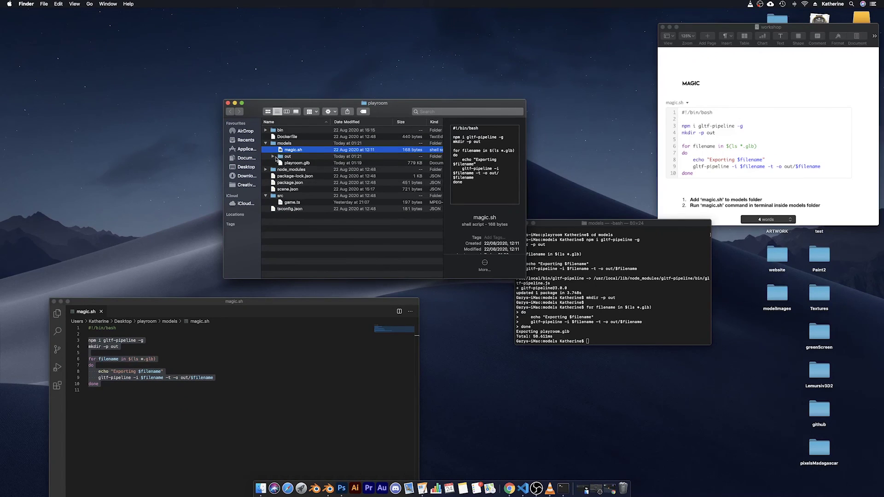
{"action": "left_click", "coordinate": [275, 157]}
{"action": "left_click", "coordinate": [273, 157]}
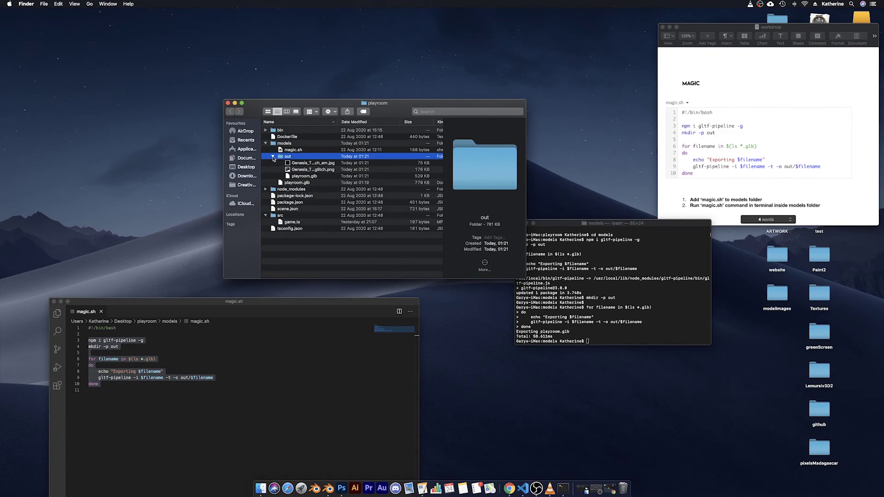
Inspect the exported playroom.glb and Genesis texture images in the out folder, and compare them with the original playroom.glb.
{"action": "left_click", "coordinate": [321, 177]}
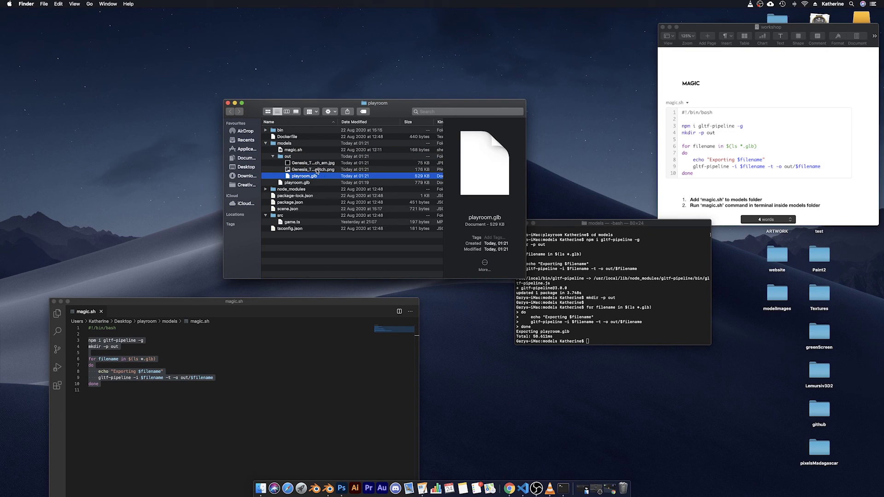
{"action": "left_click", "coordinate": [320, 169]}
{"action": "left_click", "coordinate": [320, 164]}
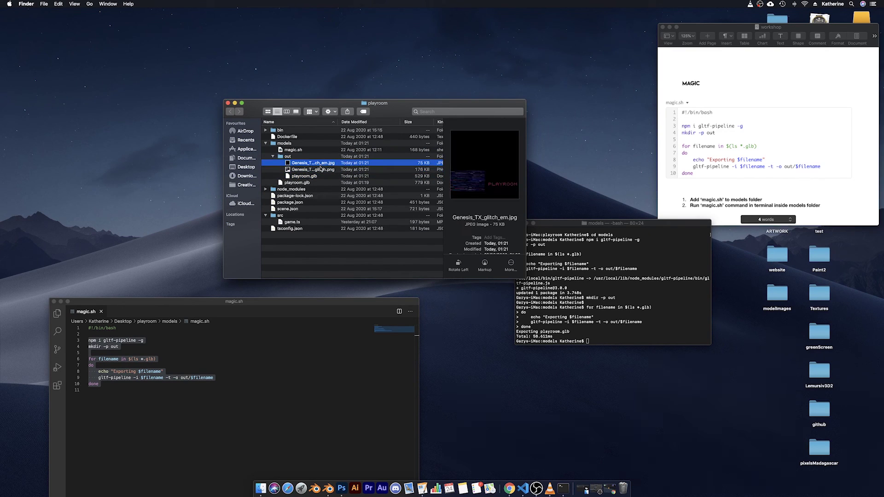
{"action": "left_click", "coordinate": [321, 169]}
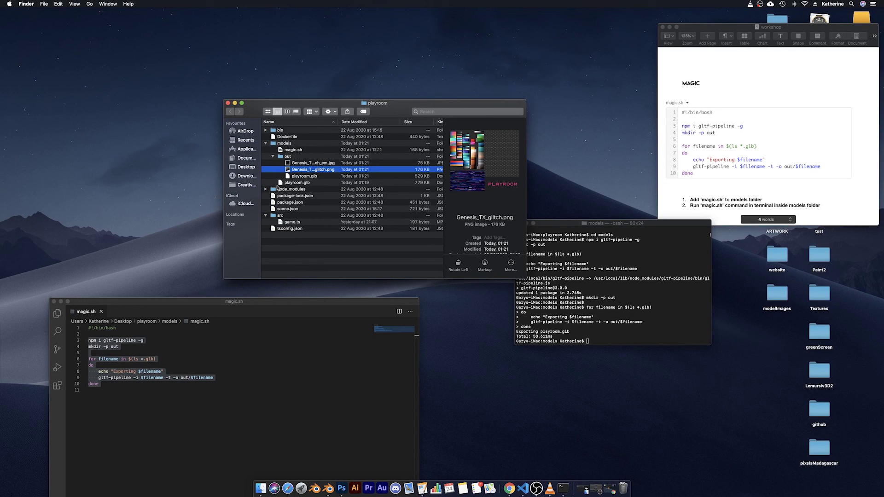
{"action": "left_click", "coordinate": [296, 183]}
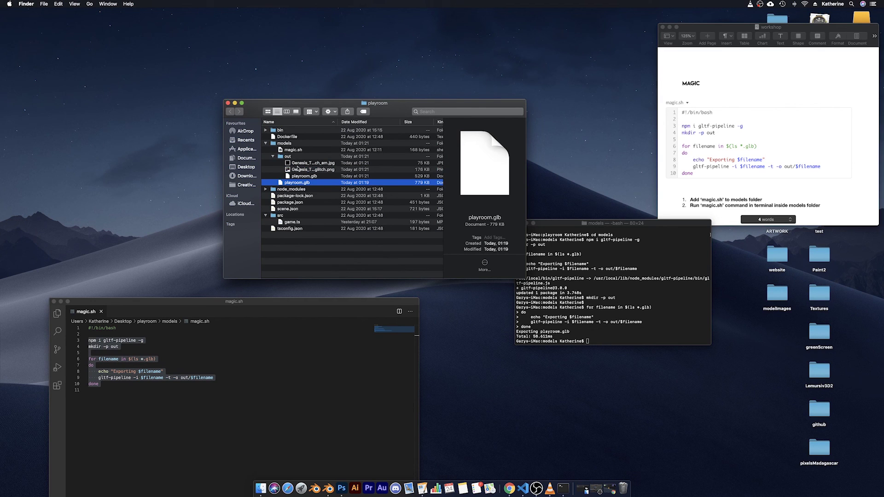
Select the Genesis_TX_glitch_em.jpg texture and playroom.glb in the out folder.
{"action": "left_click", "coordinate": [300, 164]}
{"action": "left_click", "coordinate": [299, 175], "text": "shift"}
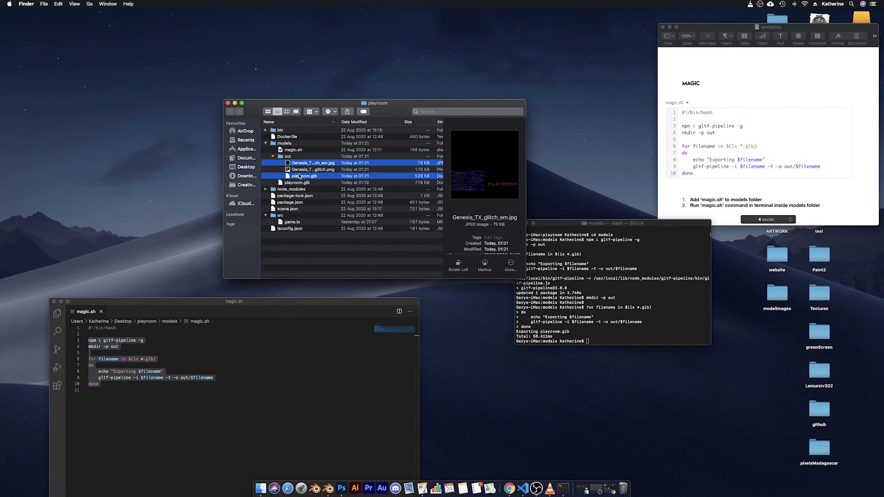